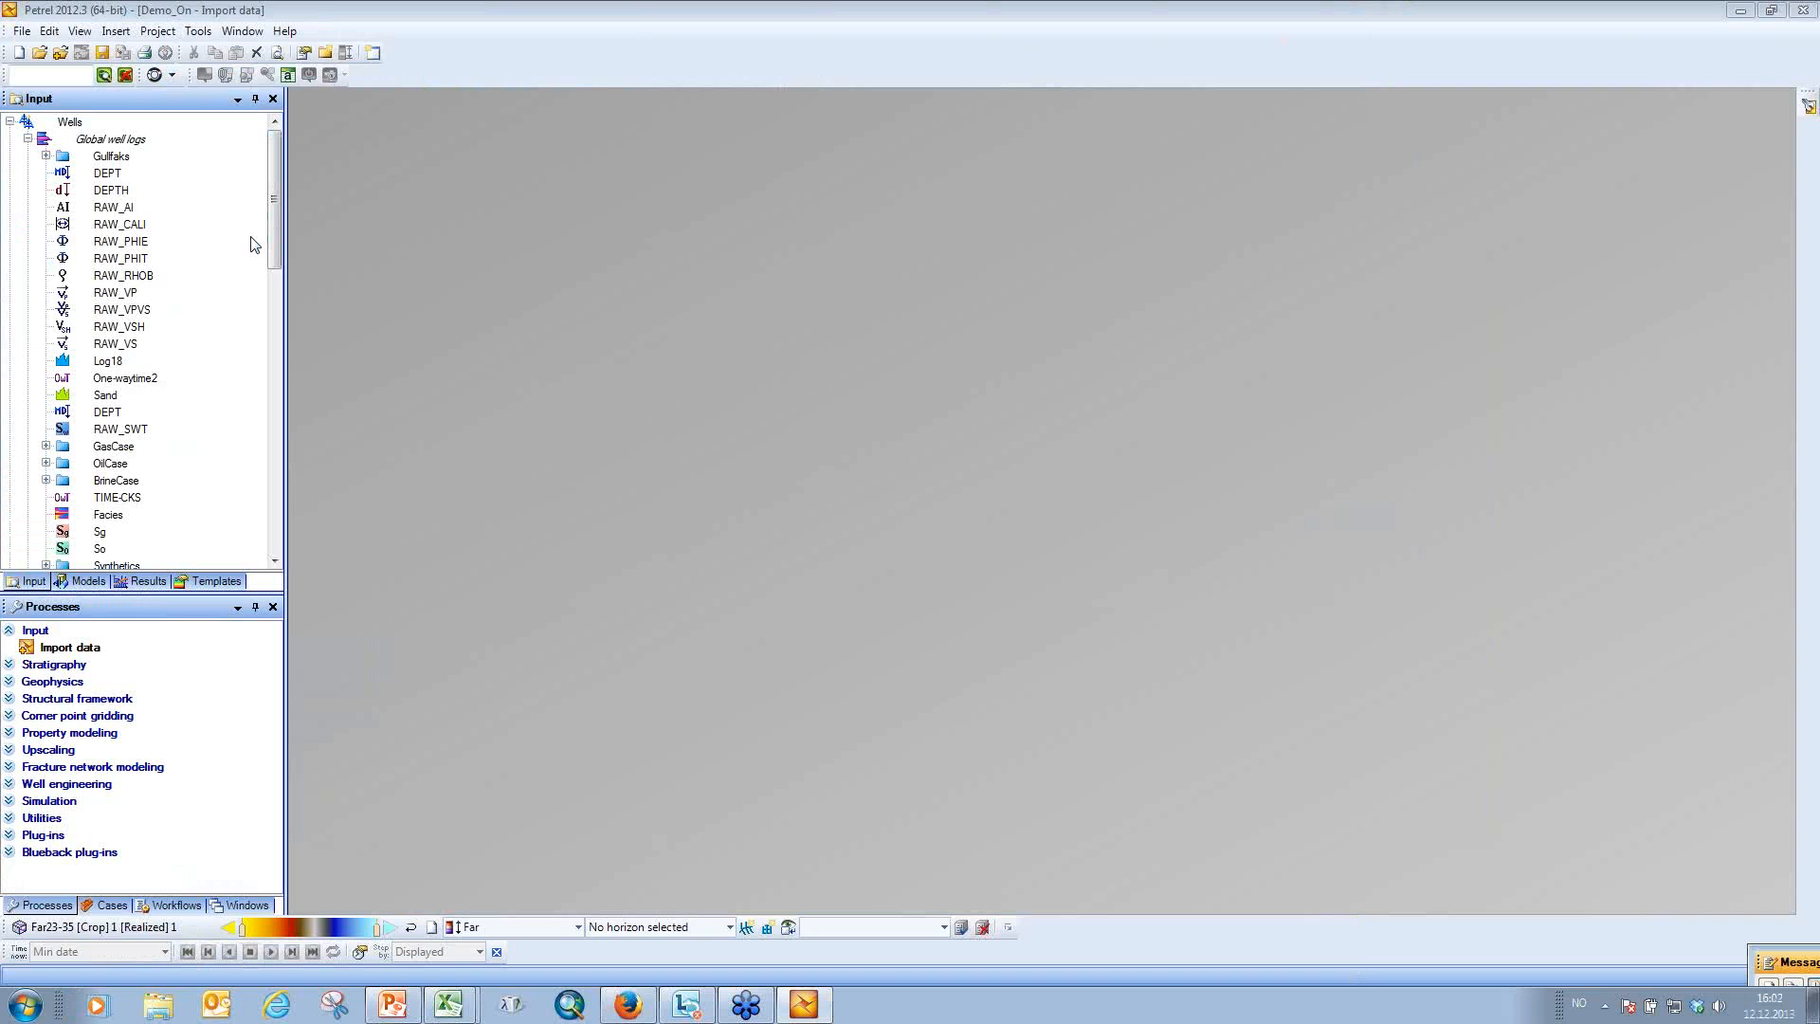
Create a new Blueback GDI investigation and add a multi-well data set to it.
click(115, 31)
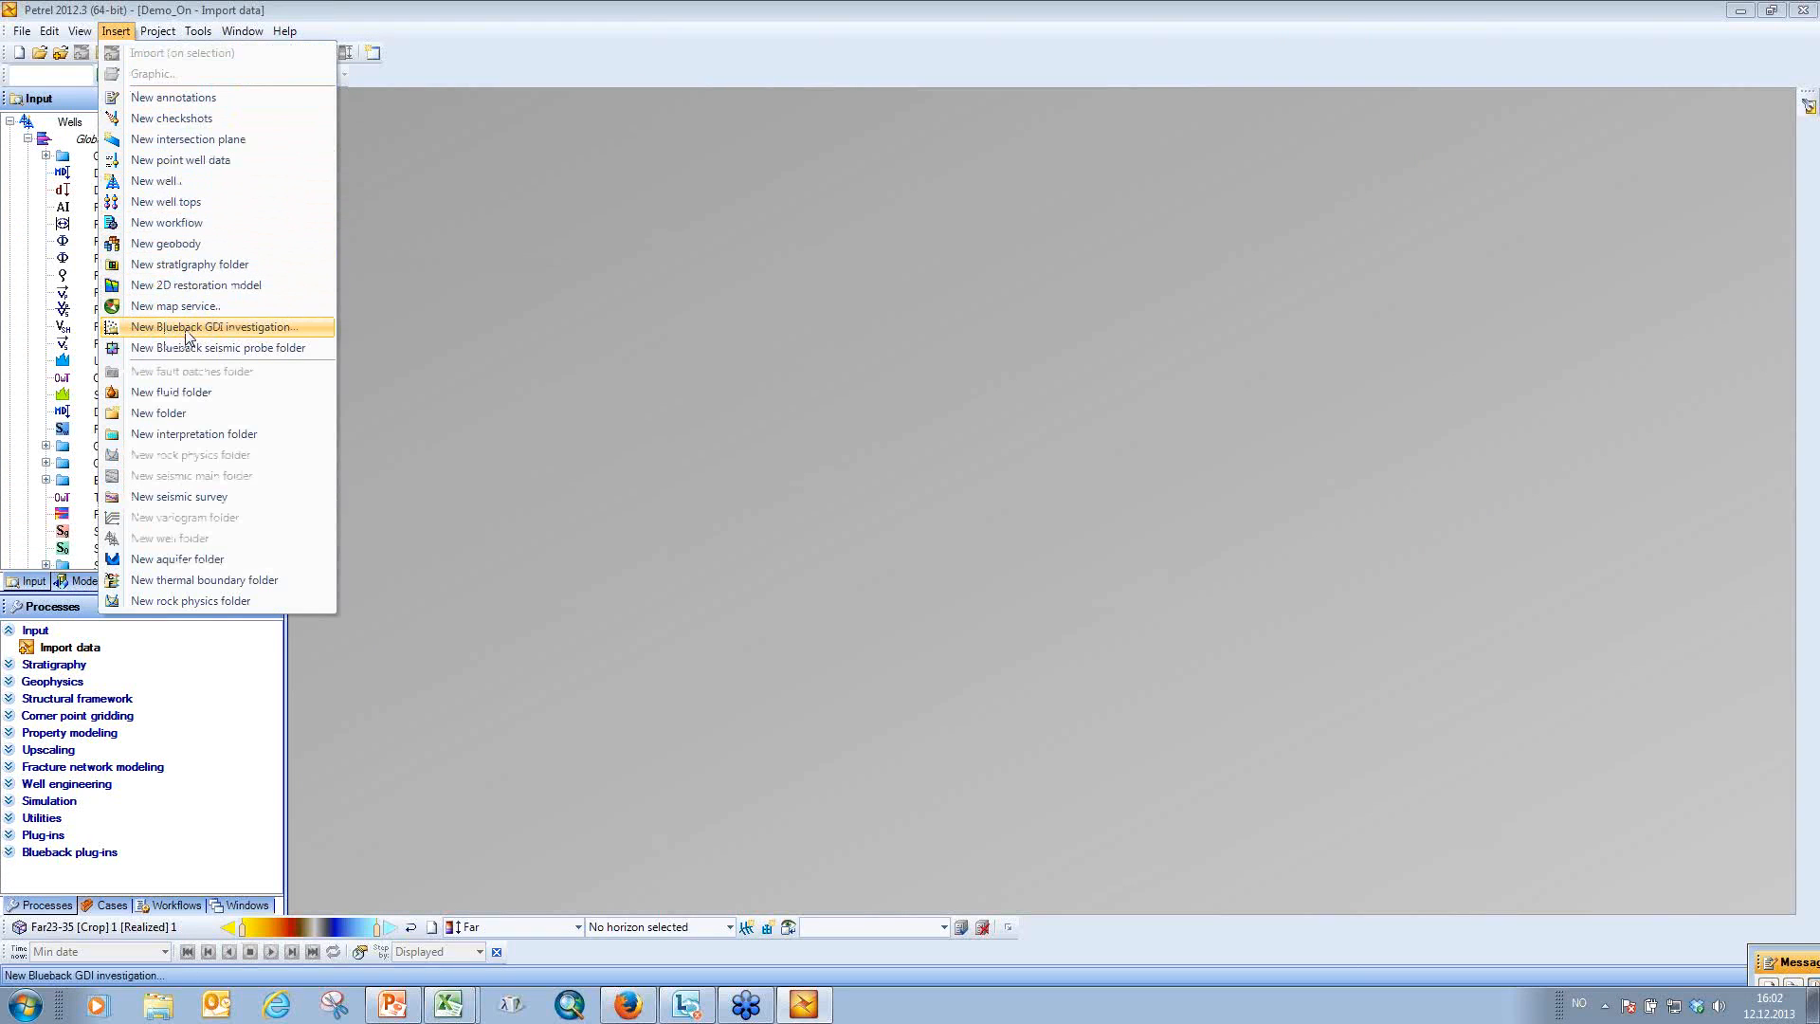
click(236, 331)
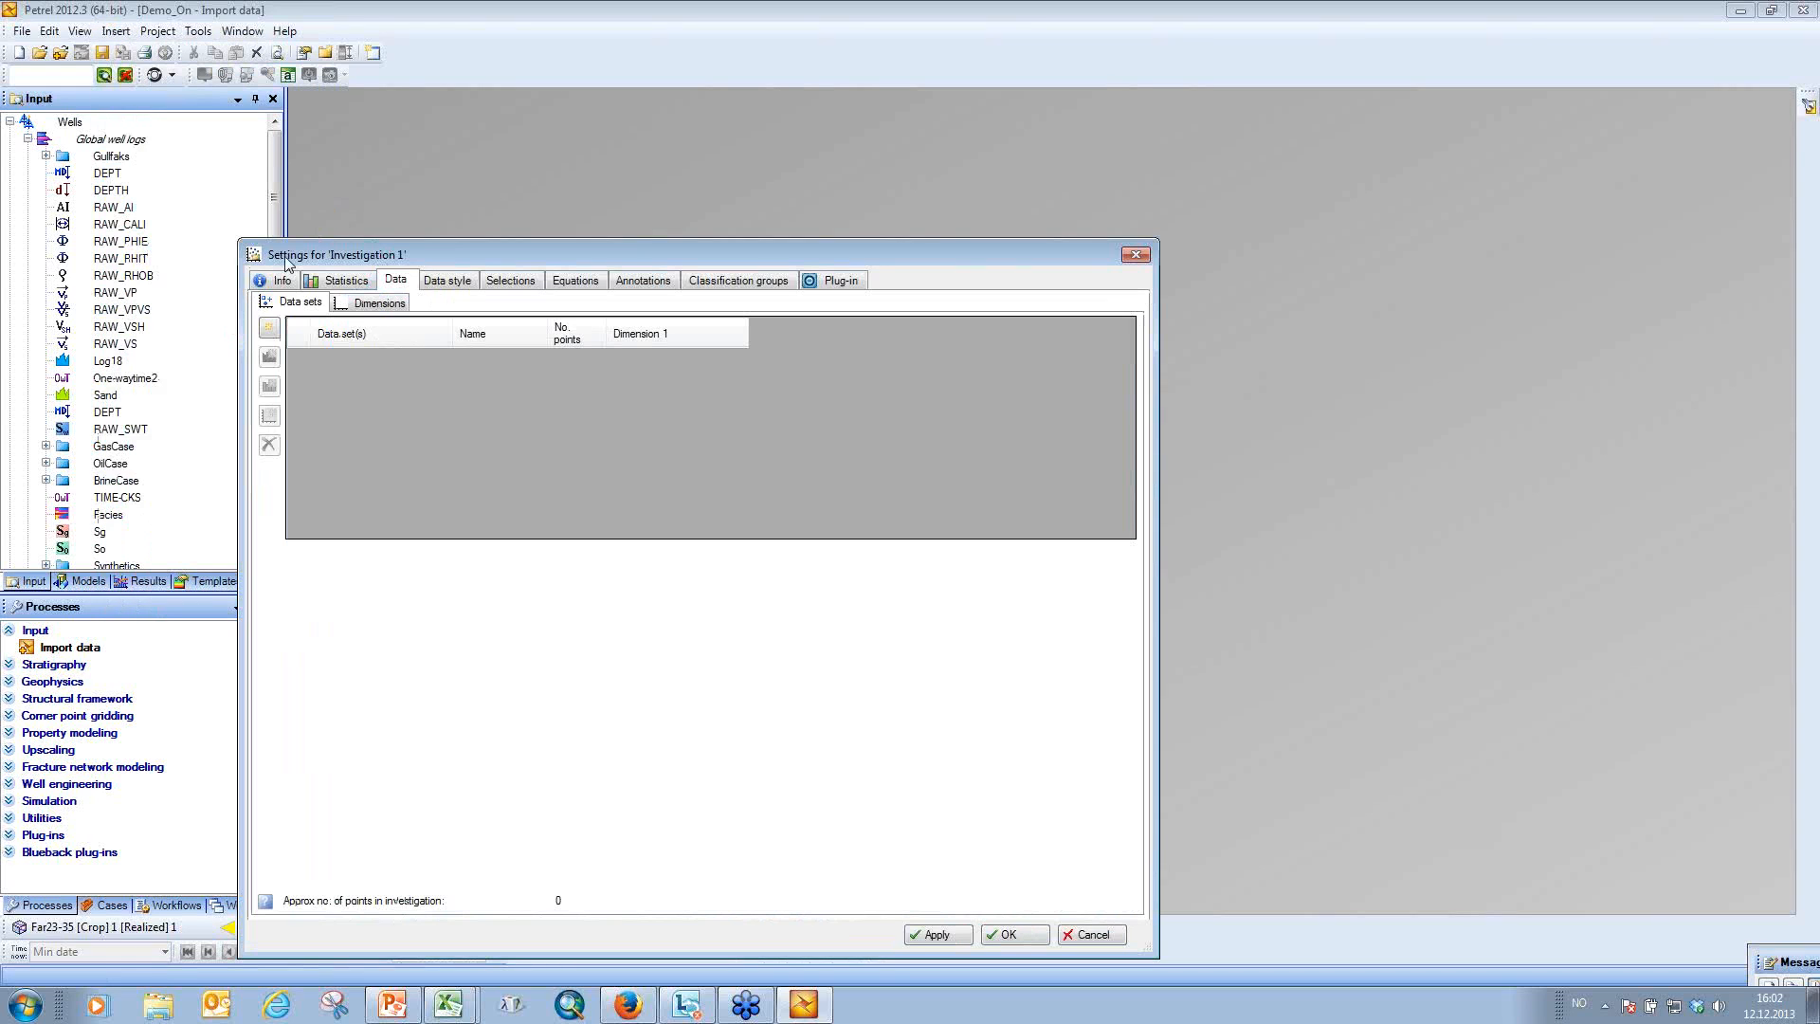
drag(474, 262, 683, 154)
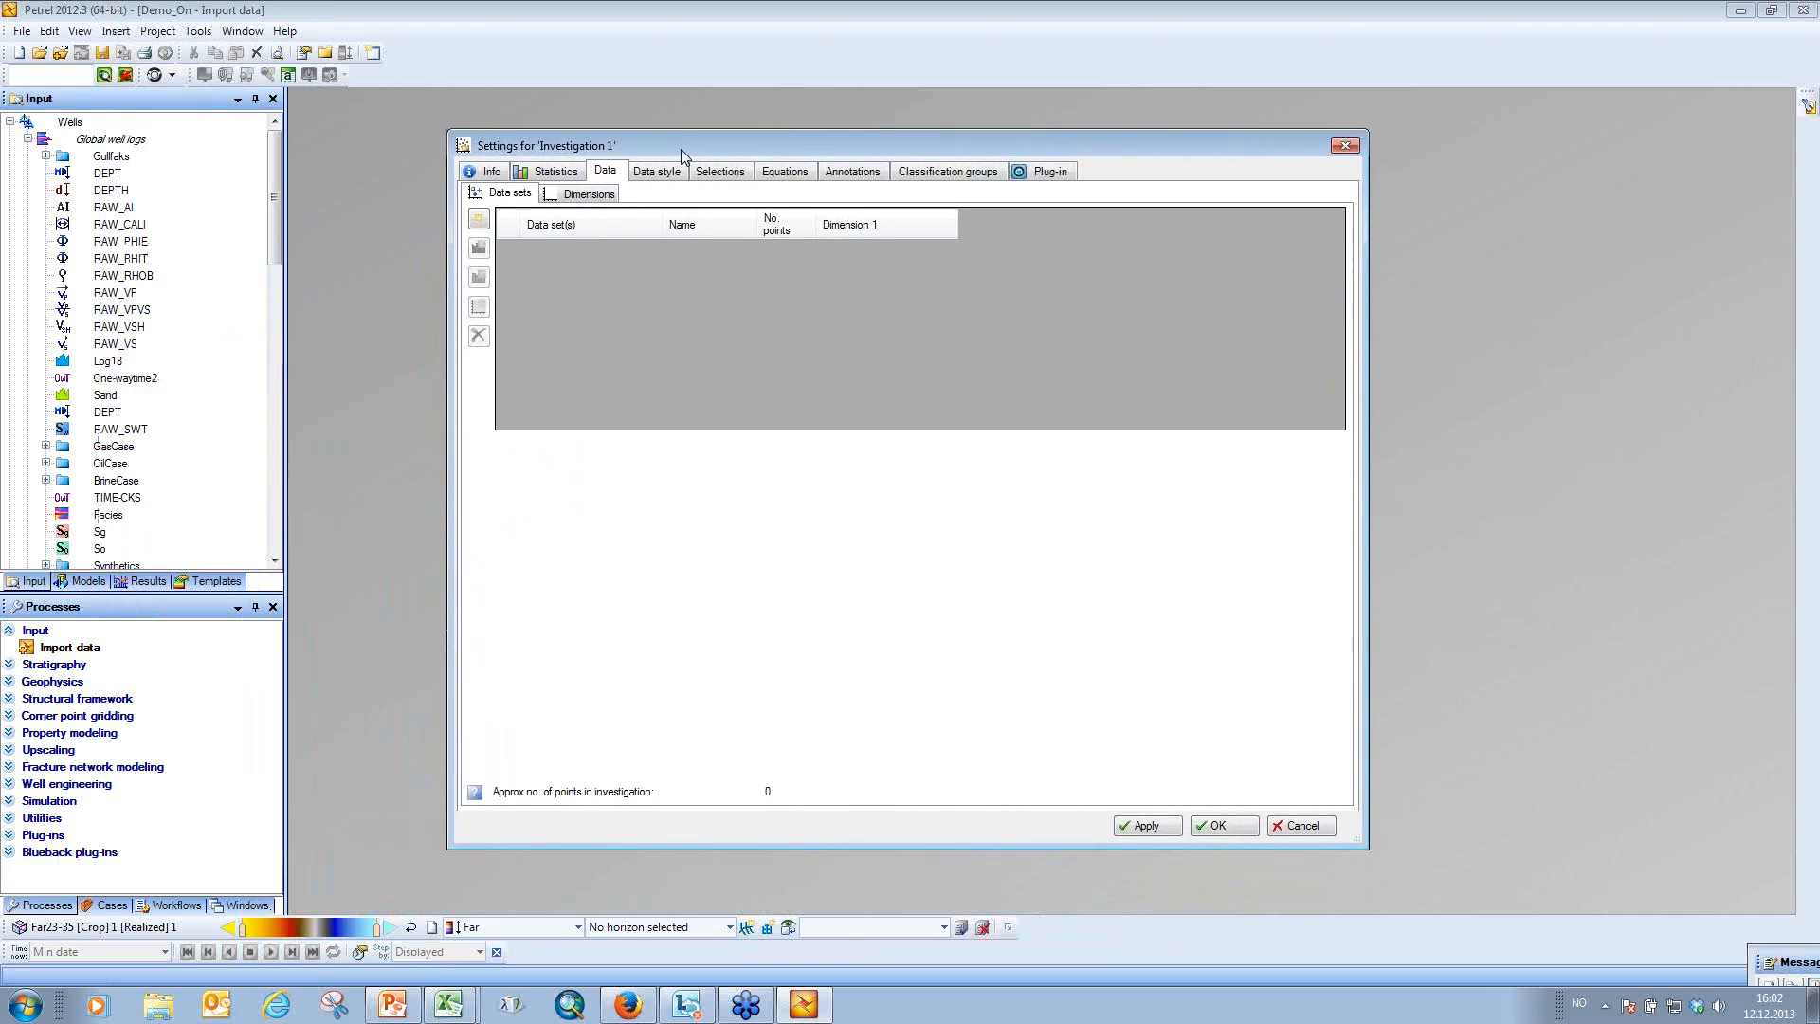
click(480, 222)
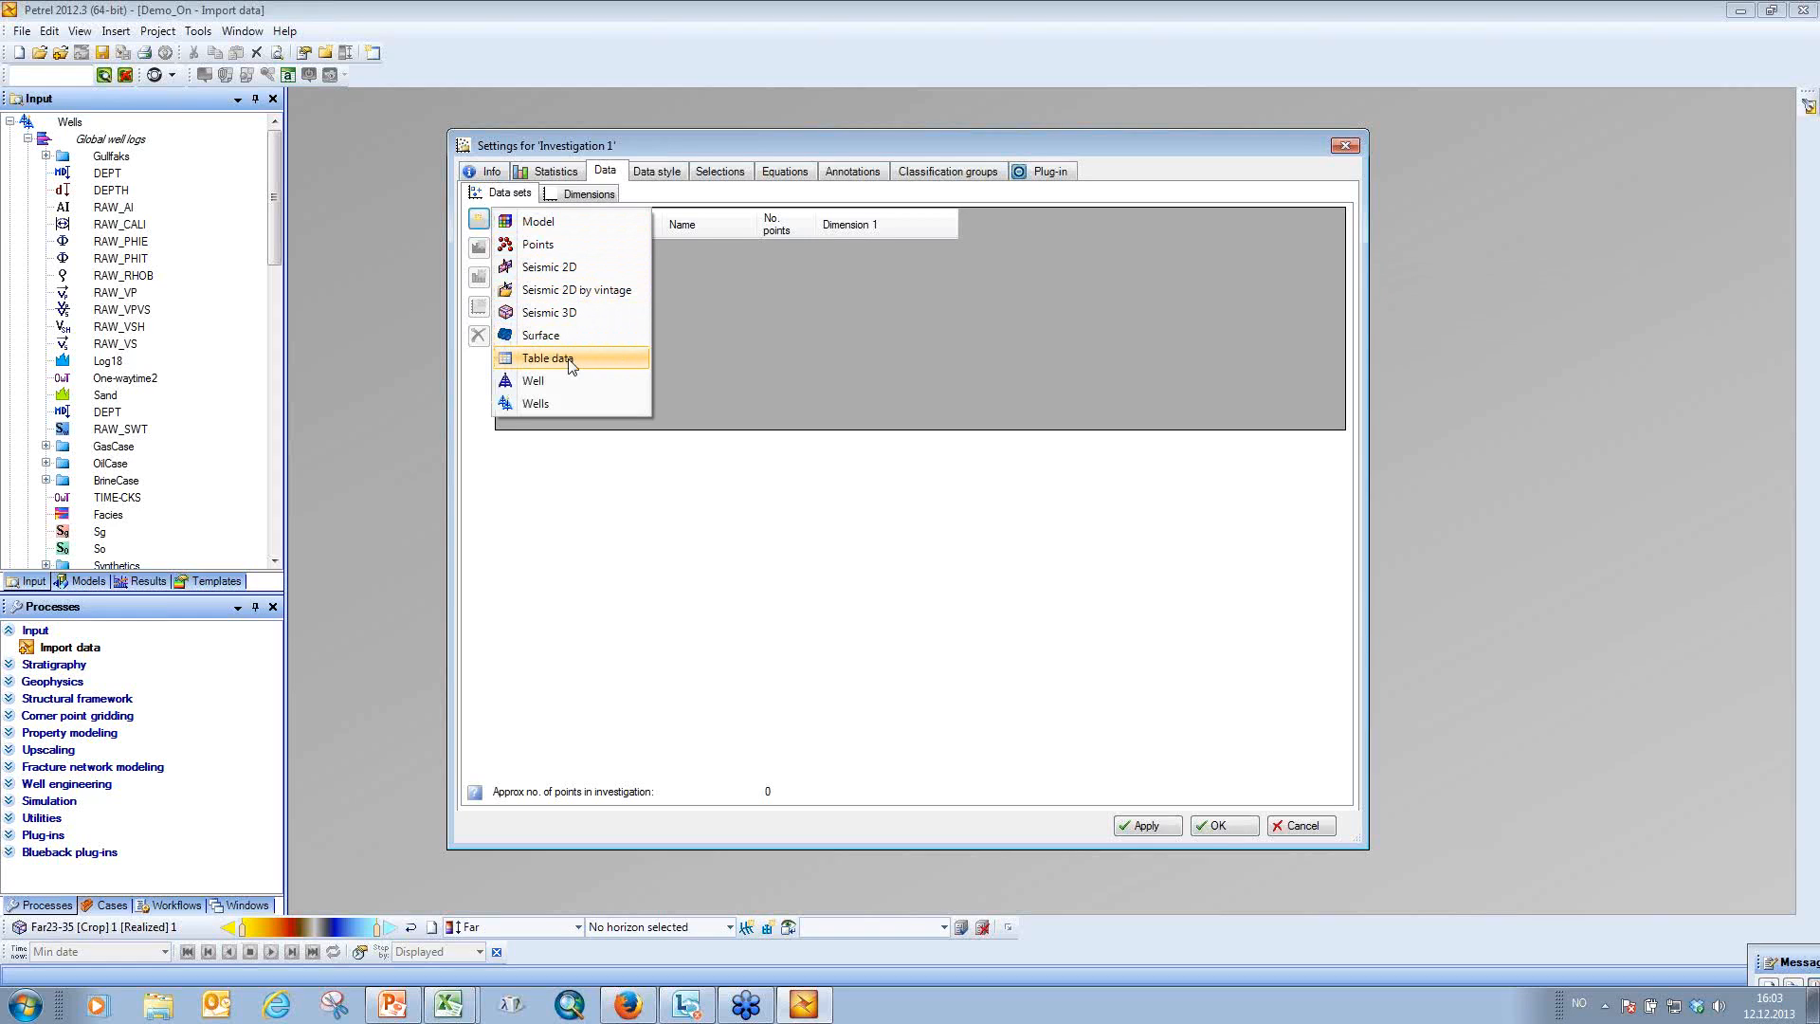
click(550, 404)
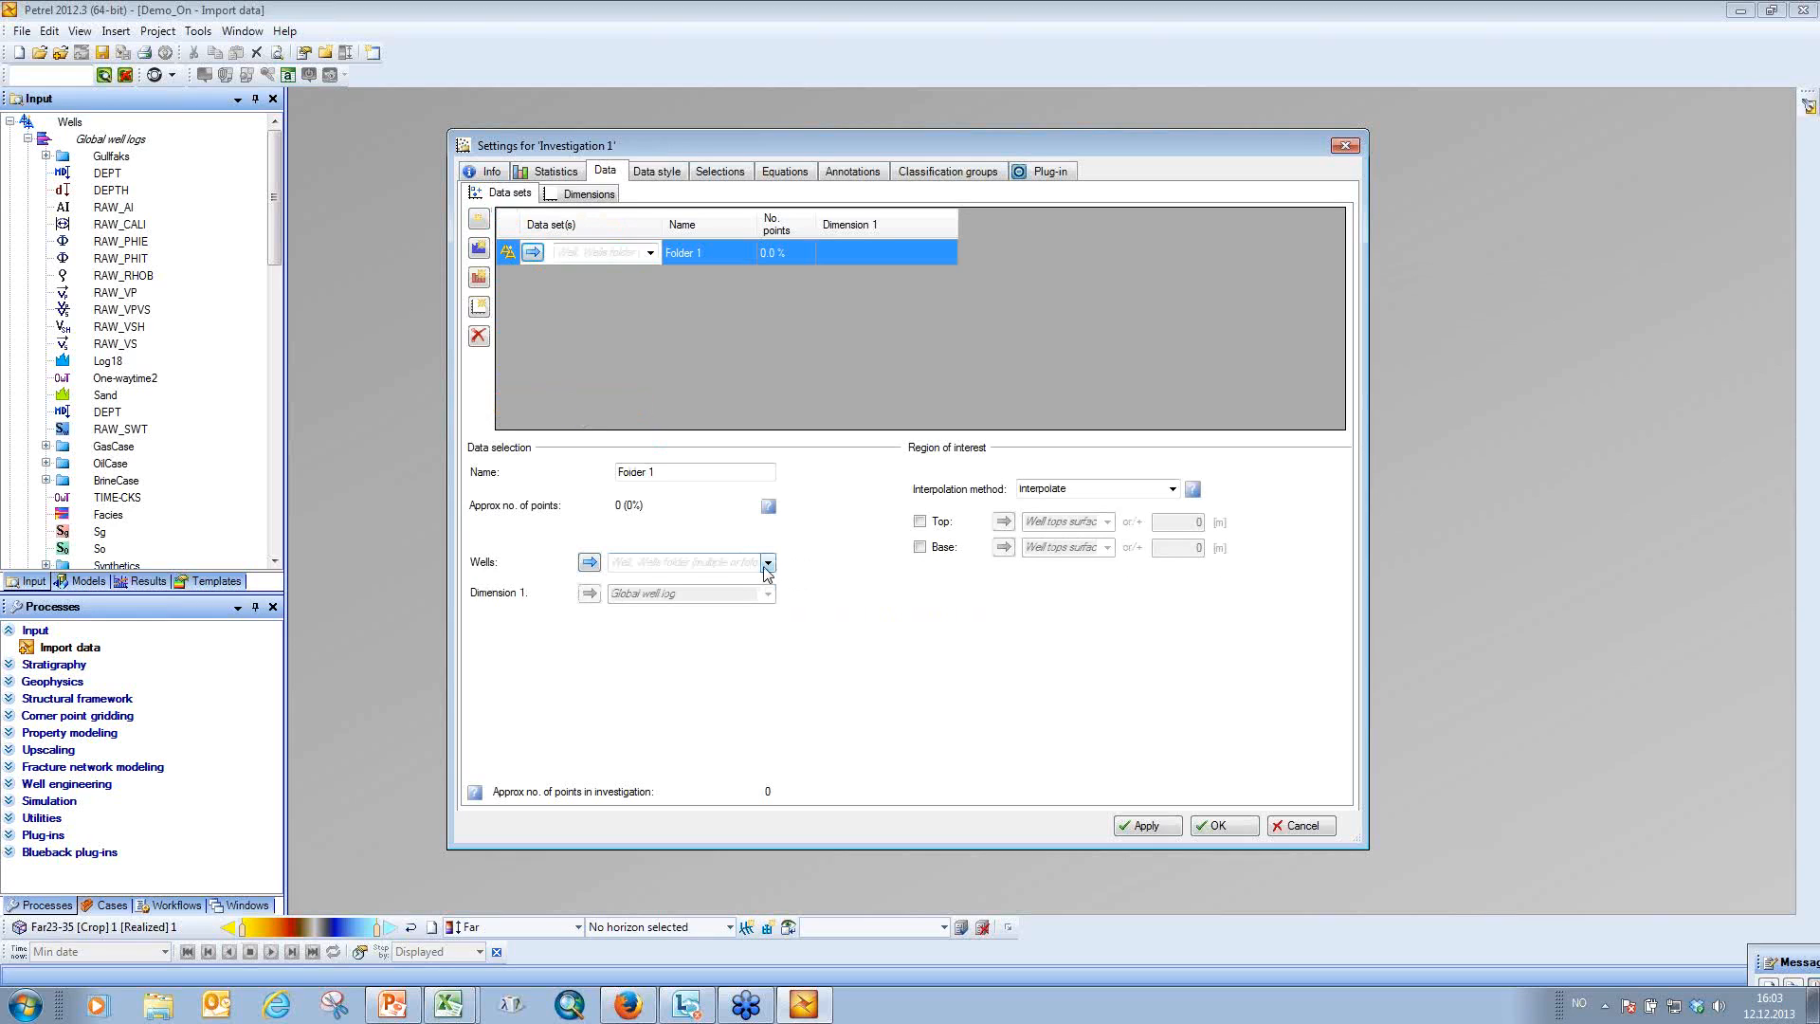
Include the A Wells and B Wells folders in the data set and name it AB Wells.
click(768, 562)
click(641, 599)
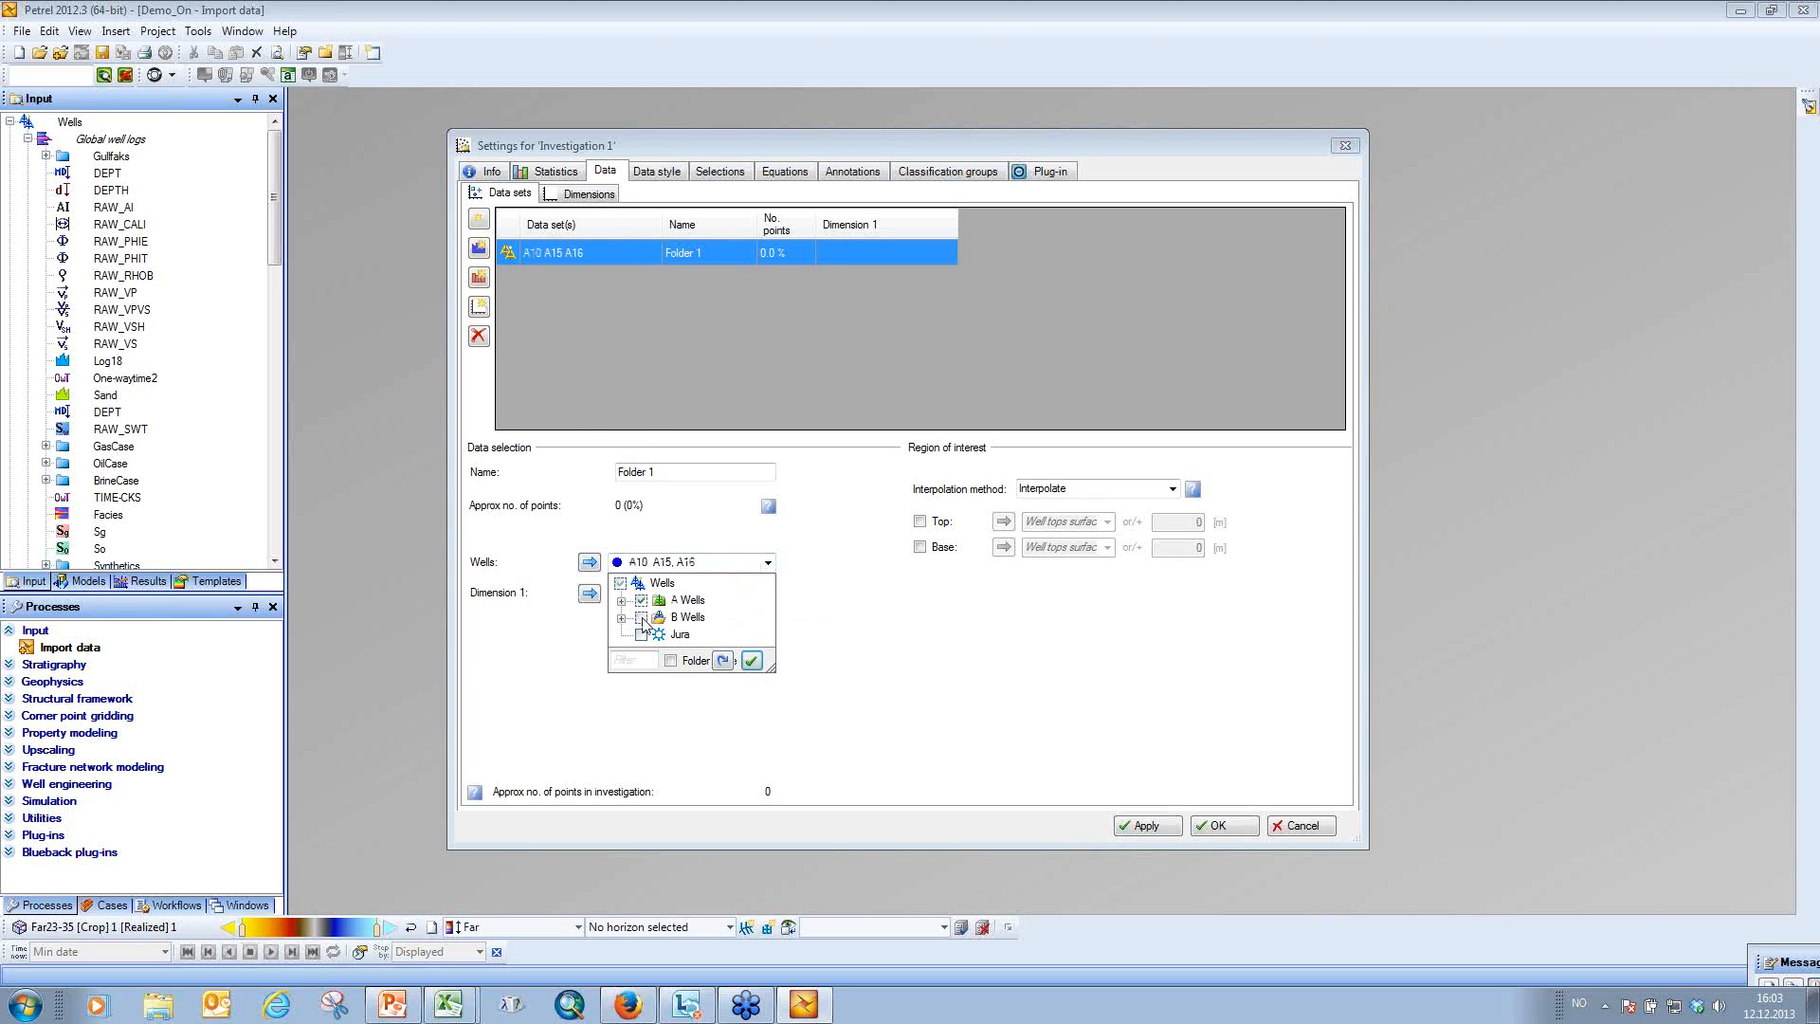
click(641, 617)
click(843, 609)
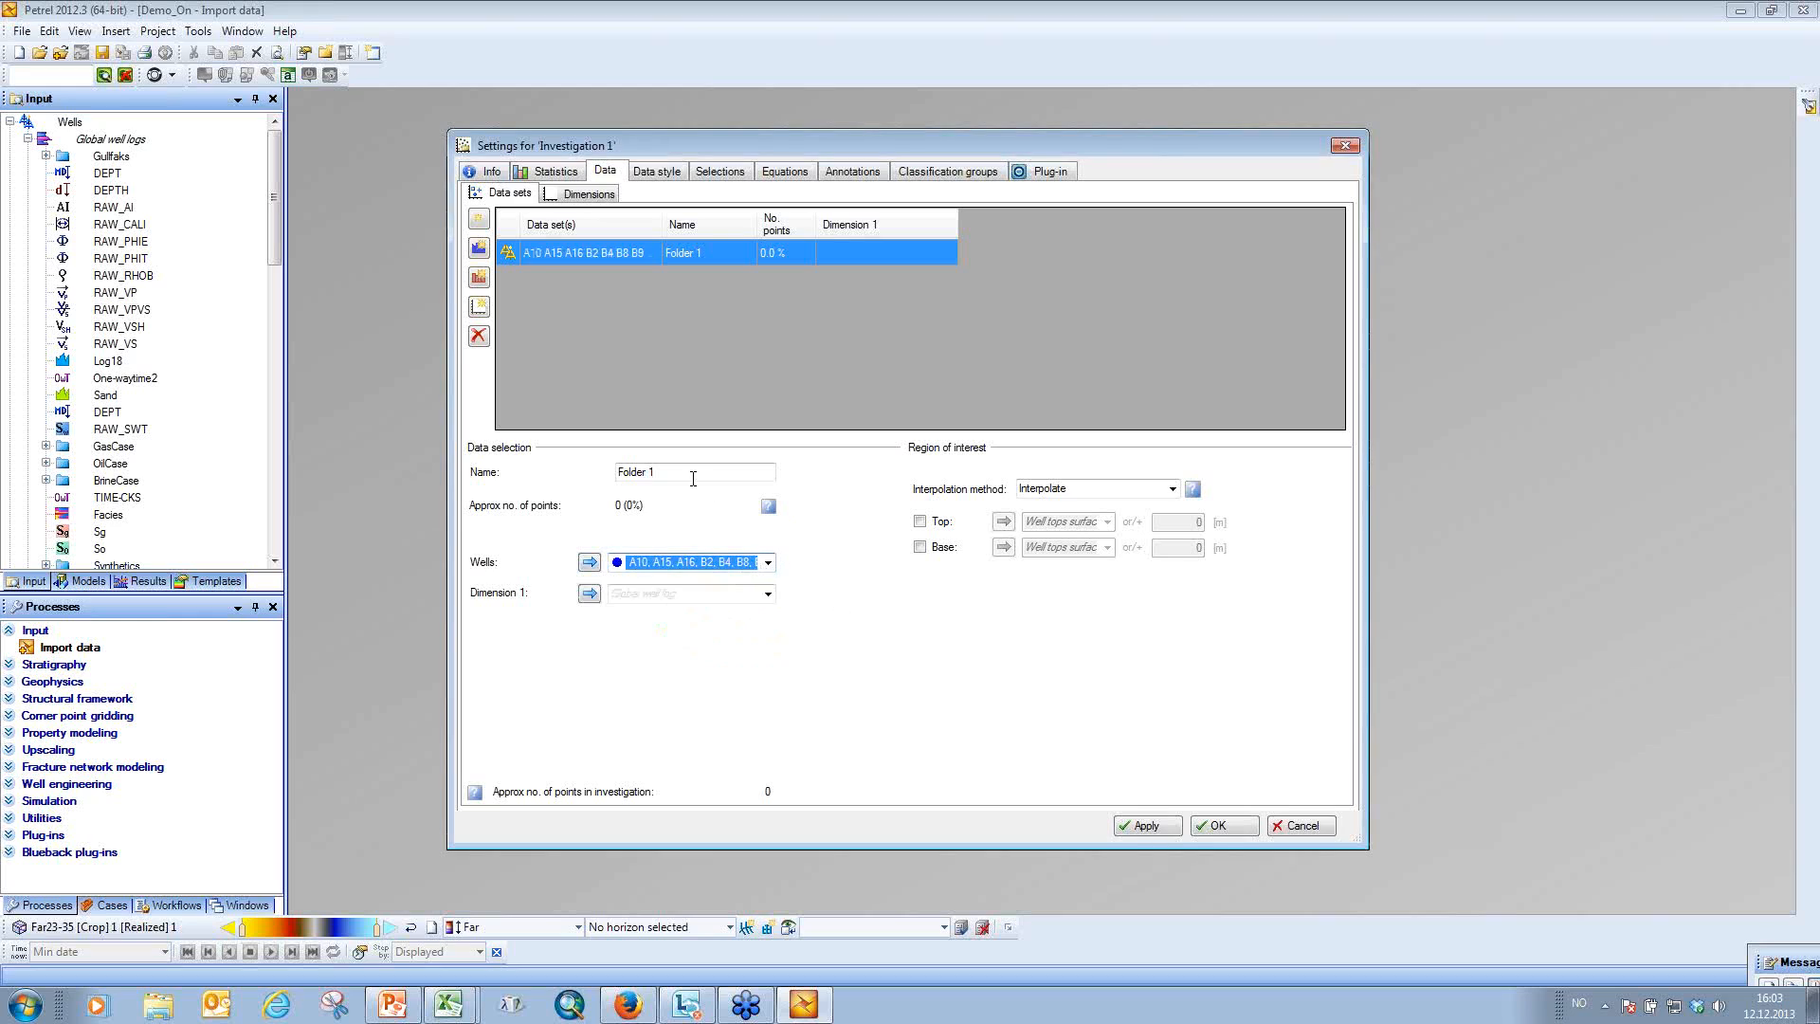
drag(664, 472, 593, 472)
text(AB Wells)
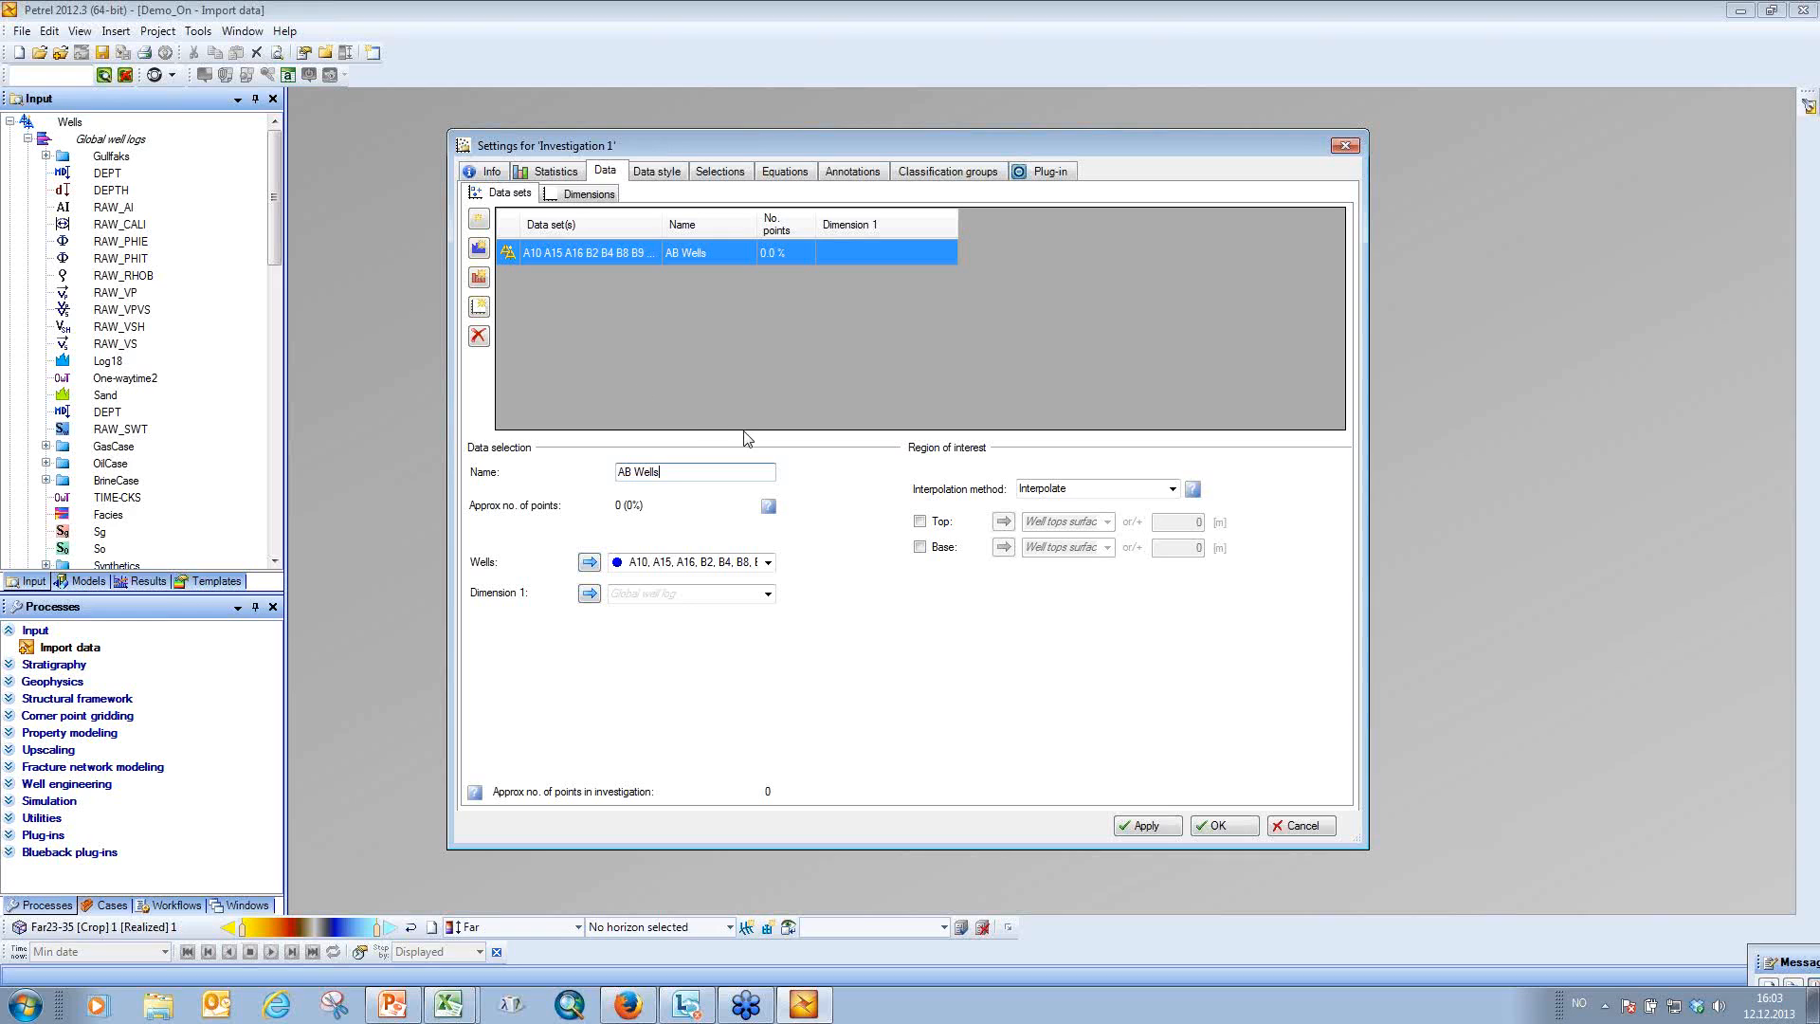
Set Porosity as the data set's first dimension and add two more dimensions using the Gullfaks Perm and Gamma logs.
click(768, 594)
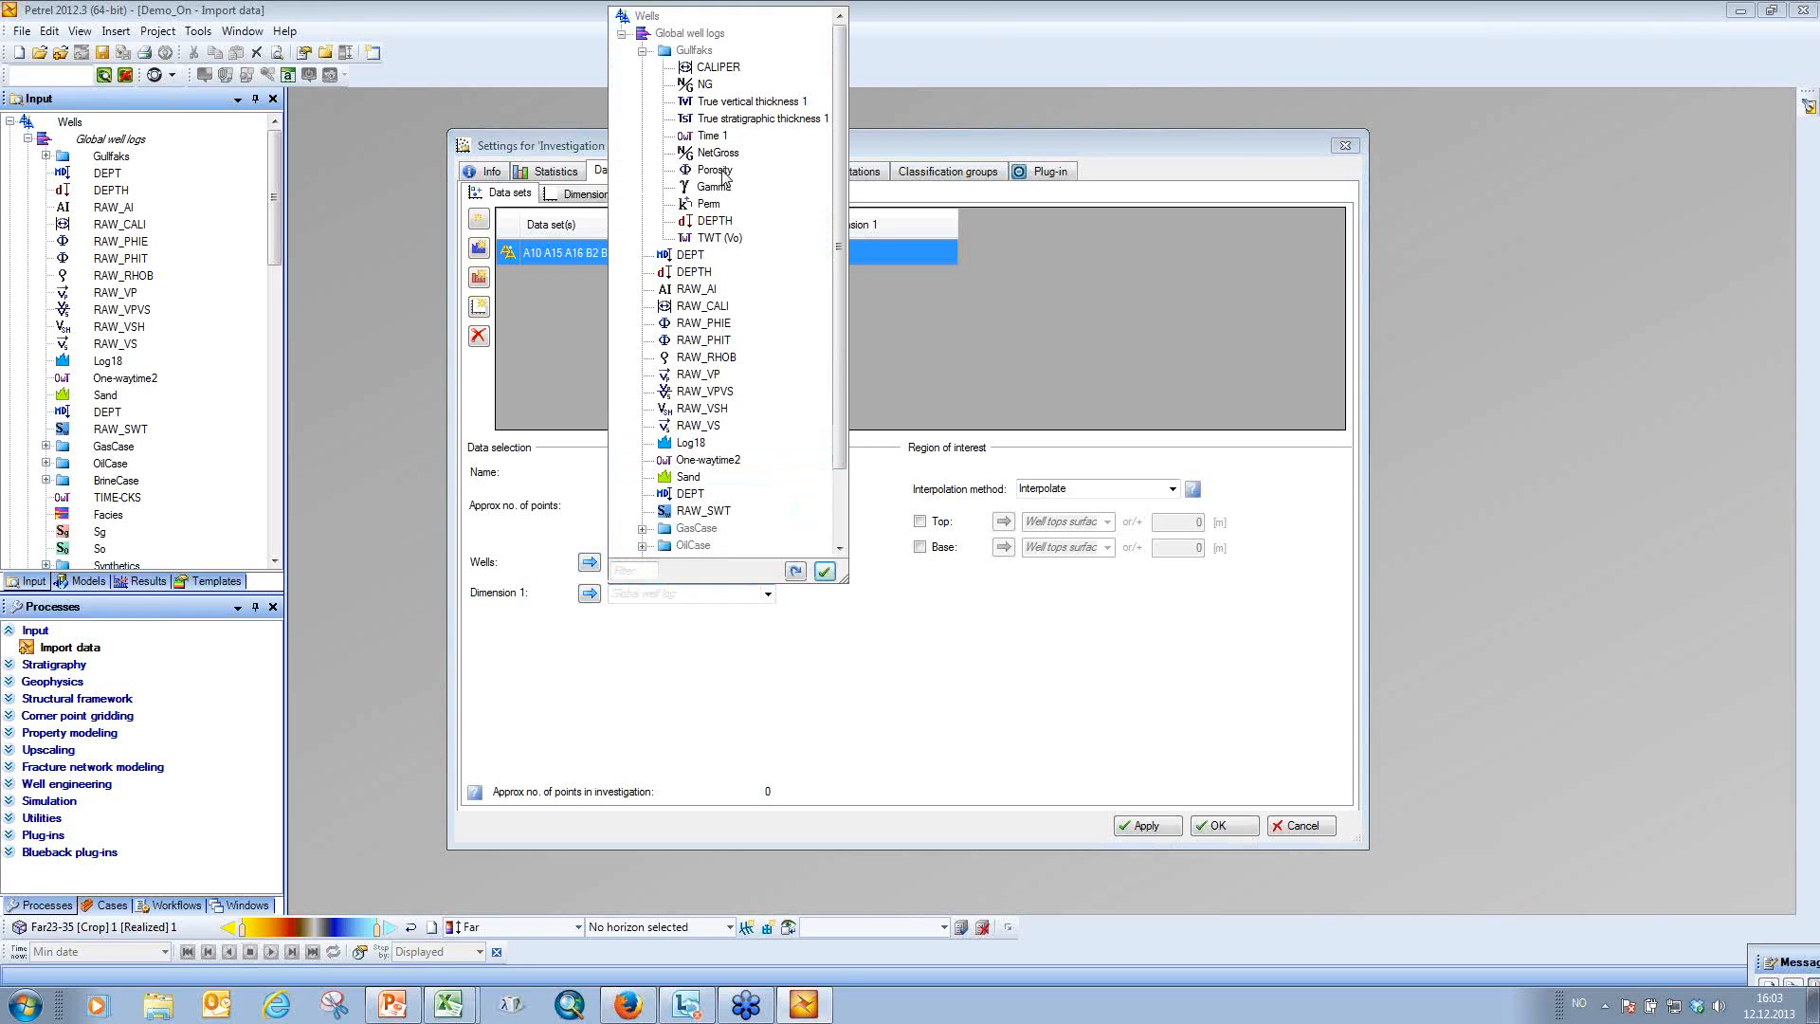
click(722, 178)
click(479, 250)
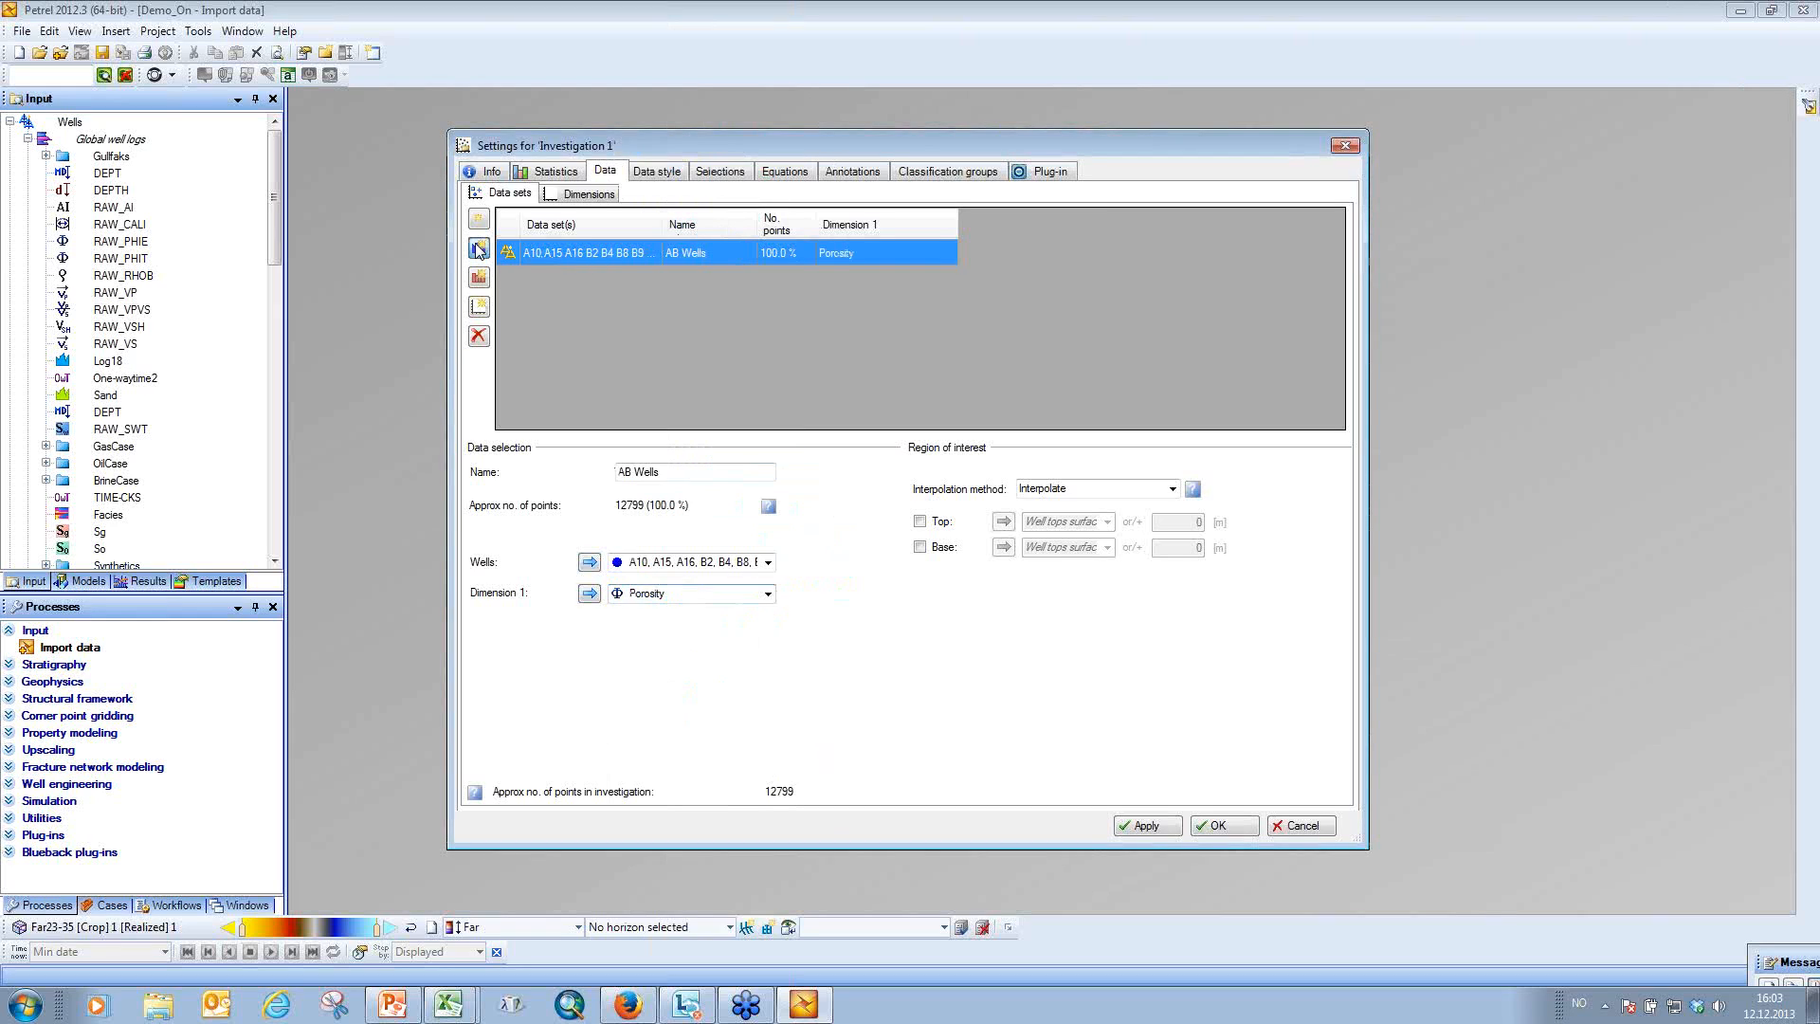
click(478, 250)
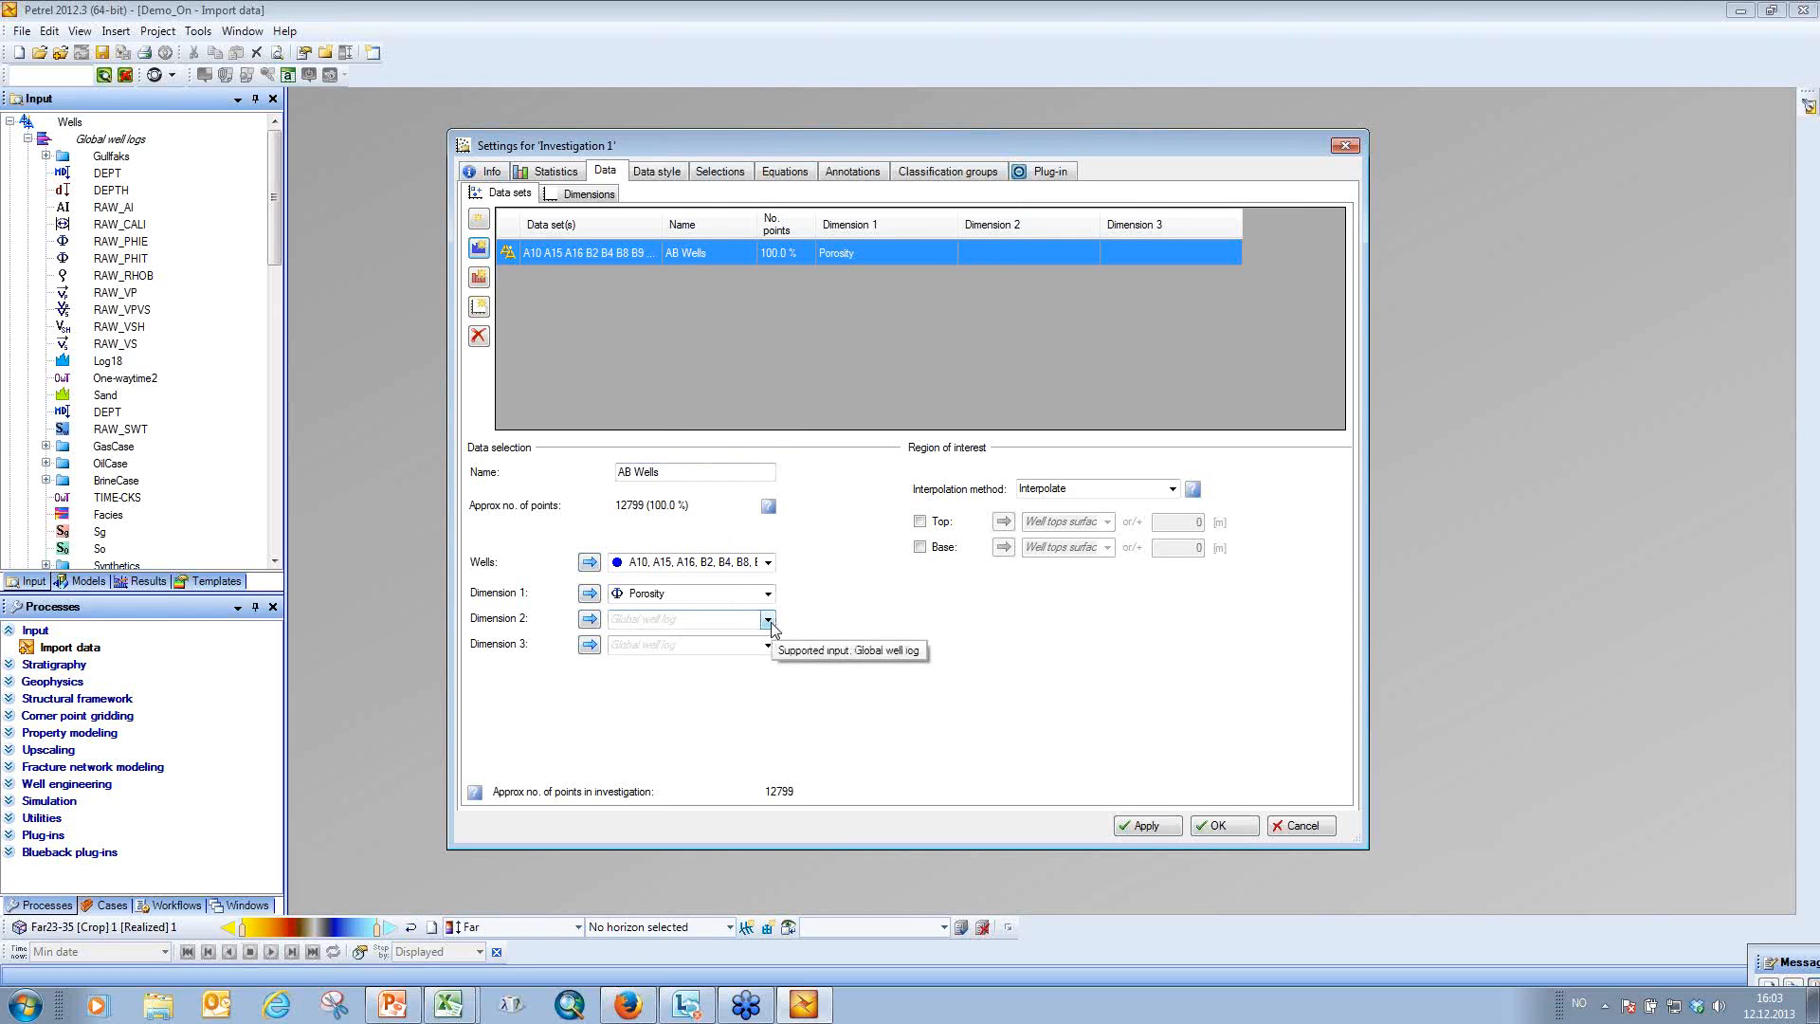
click(771, 622)
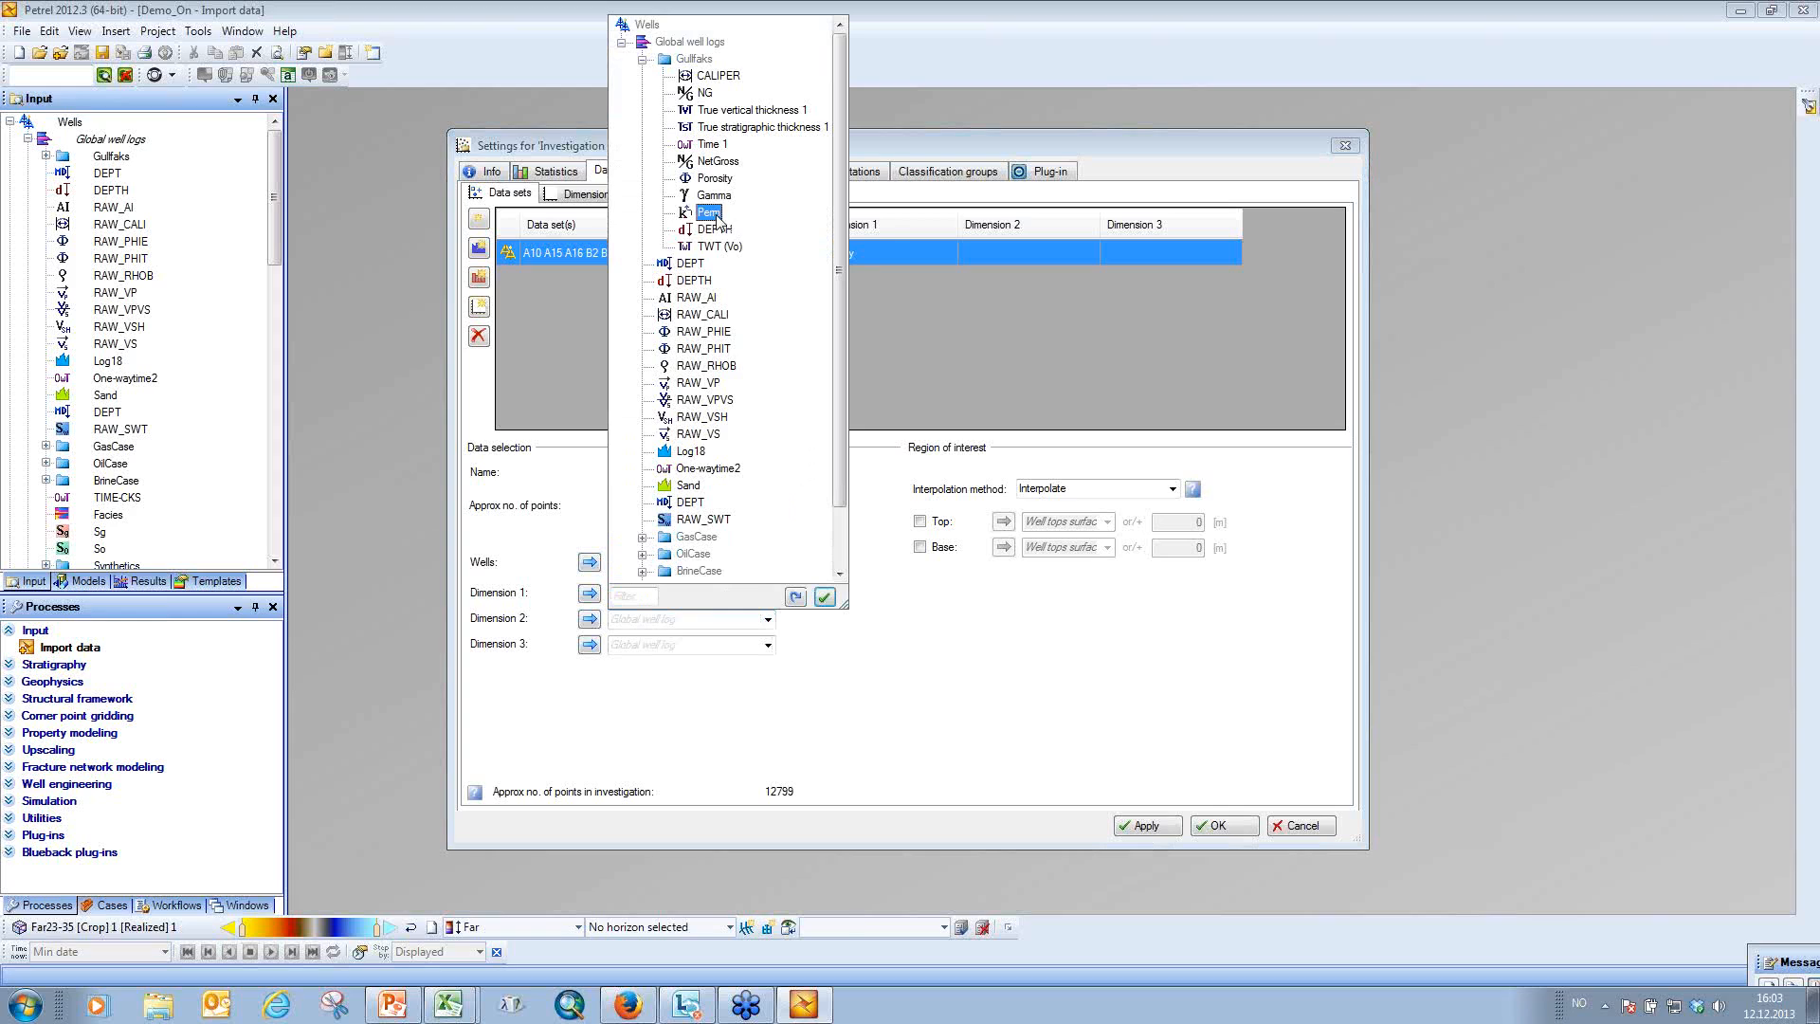
click(709, 212)
click(767, 644)
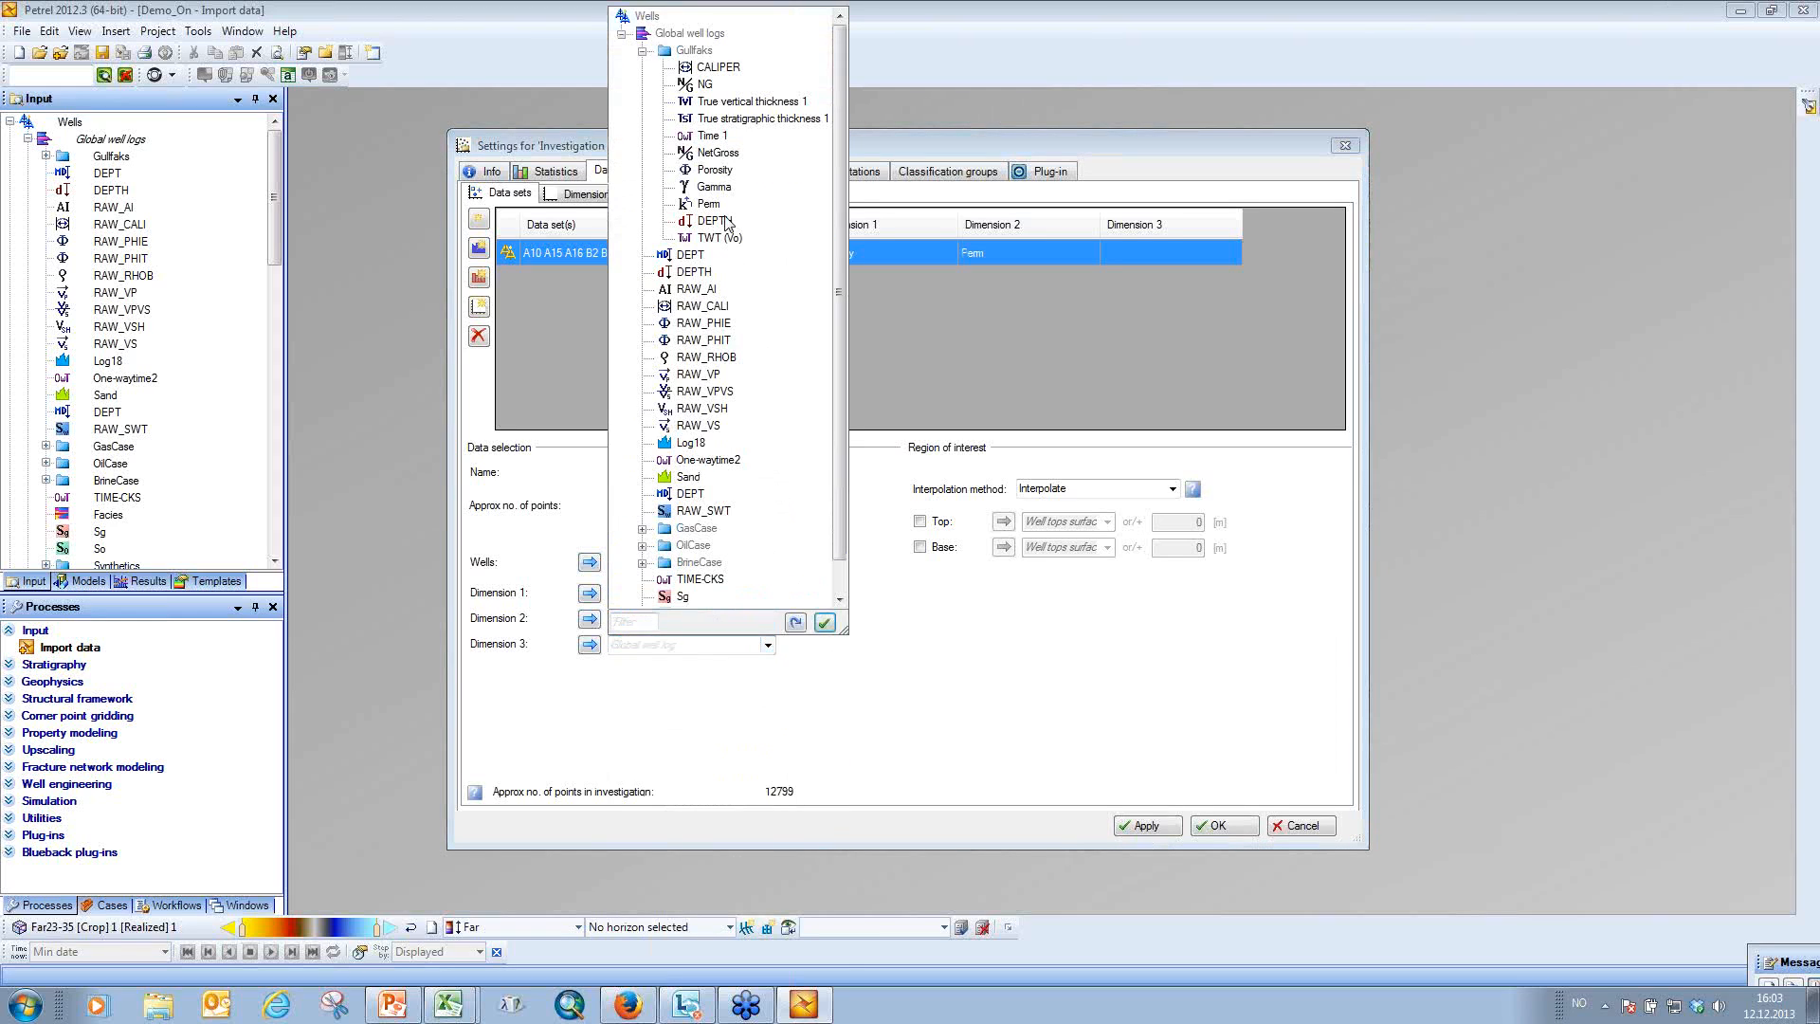
click(713, 187)
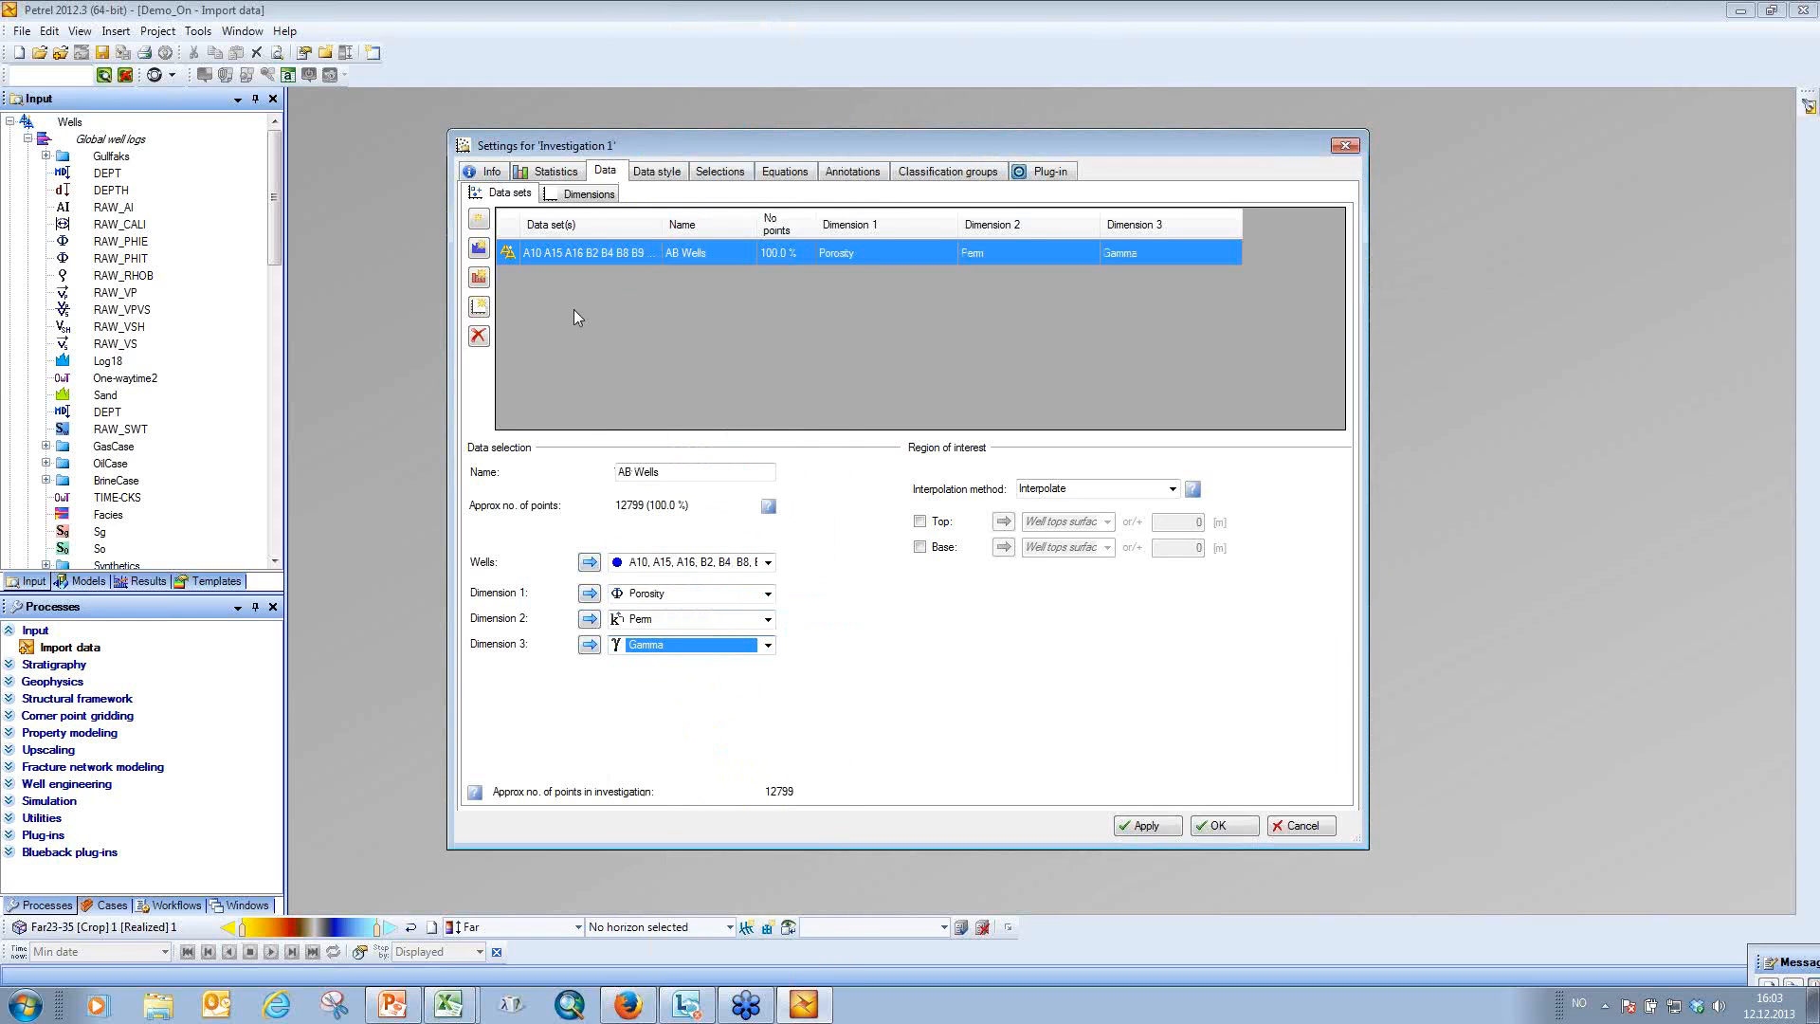
Add a discrete property to the data set and assign the Gullfaks Facies log to it.
click(485, 274)
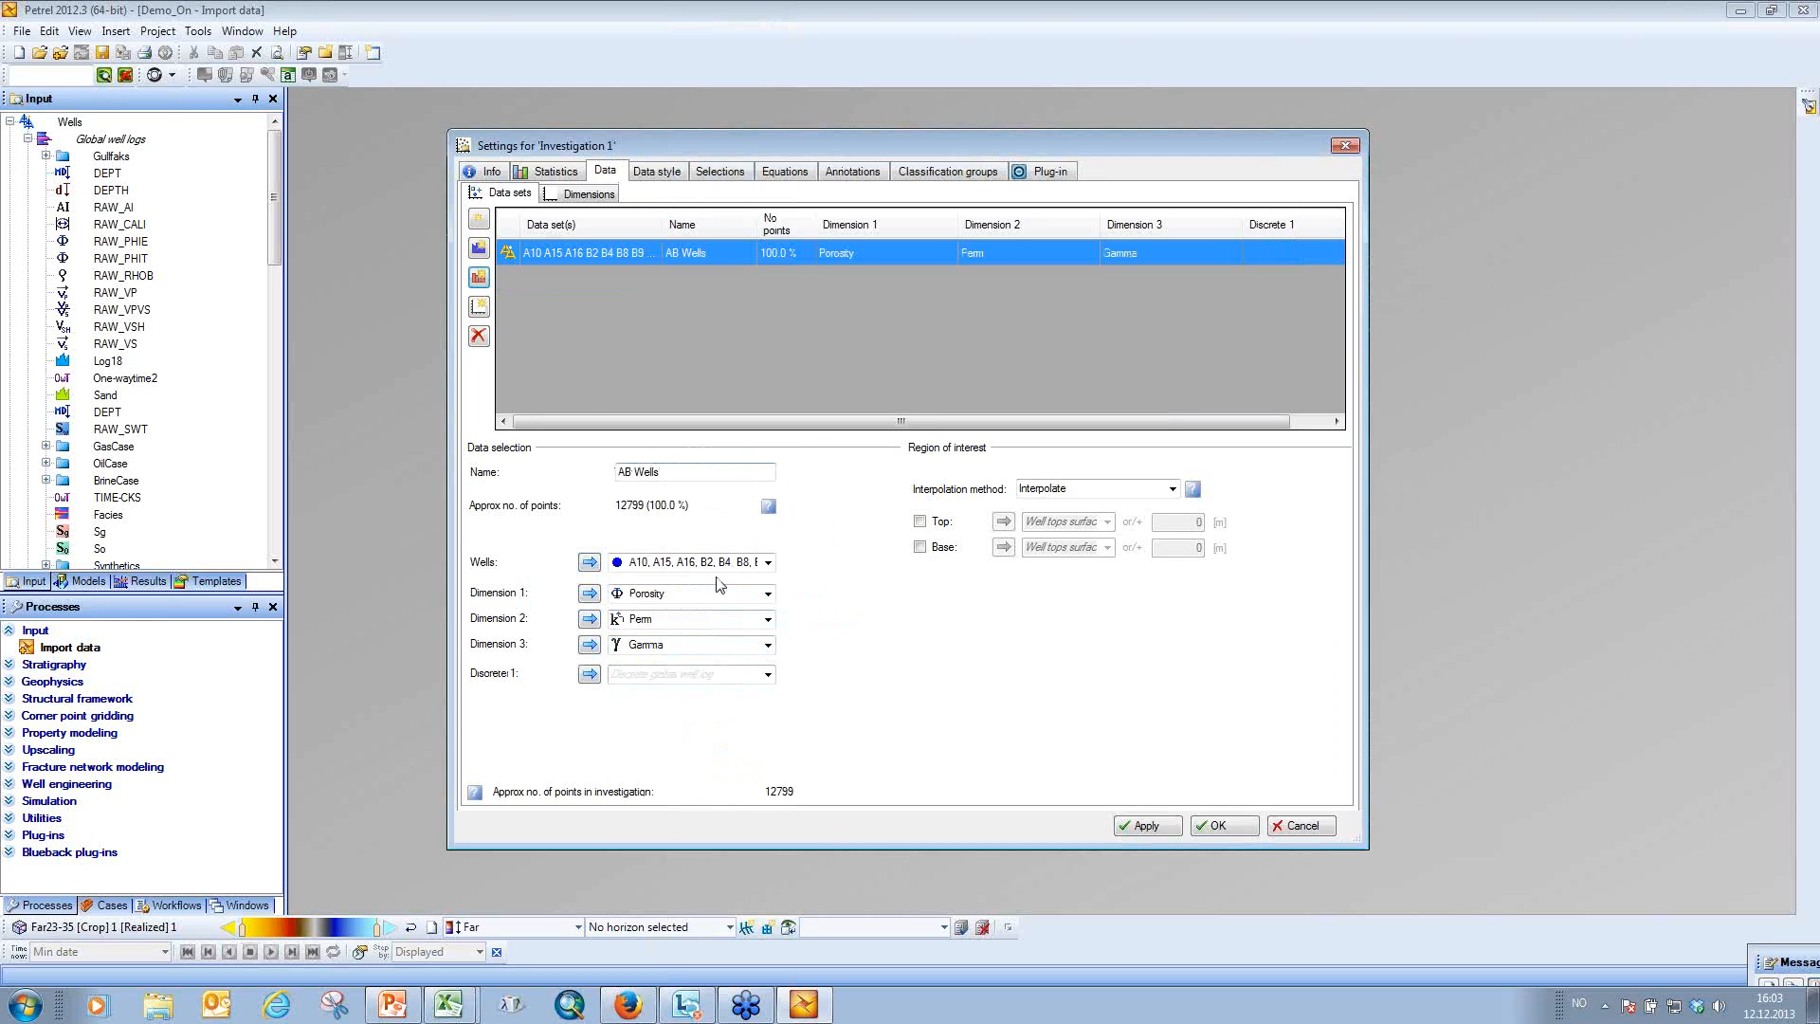
click(768, 673)
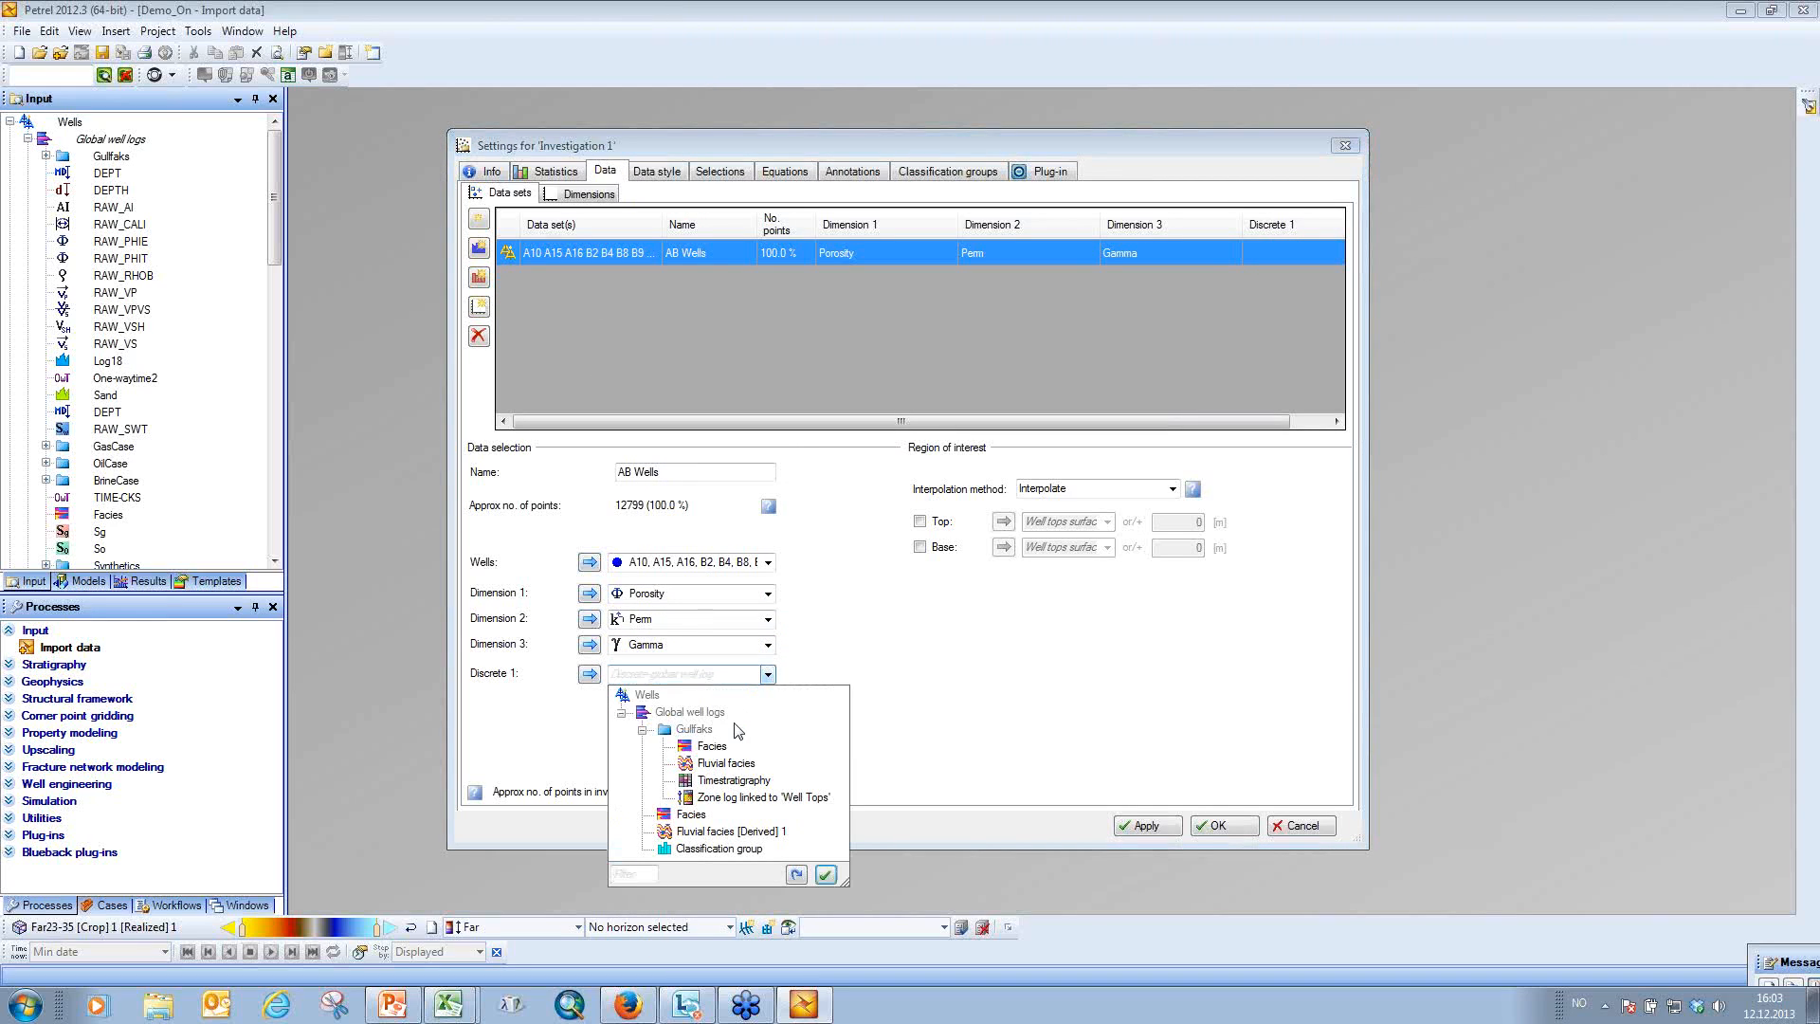
click(713, 747)
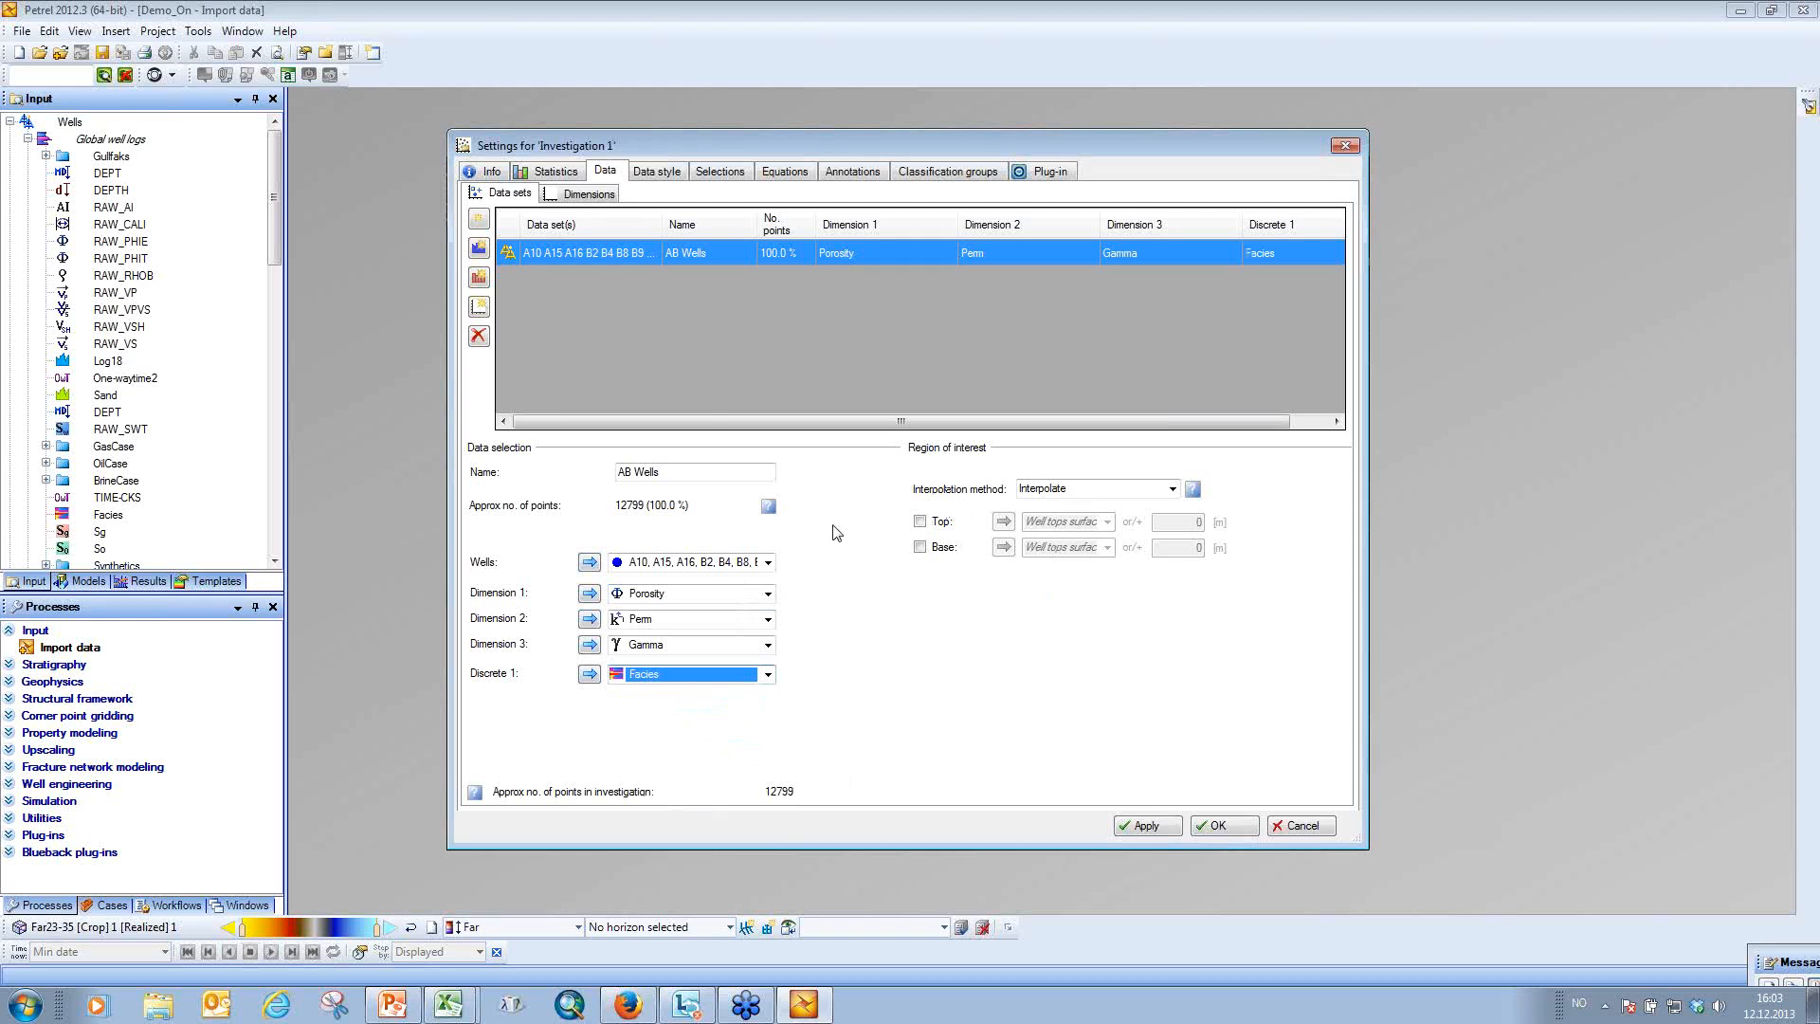
Relabel the investigation's permeability dimension as K and its gamma ray dimension as GR.
click(599, 201)
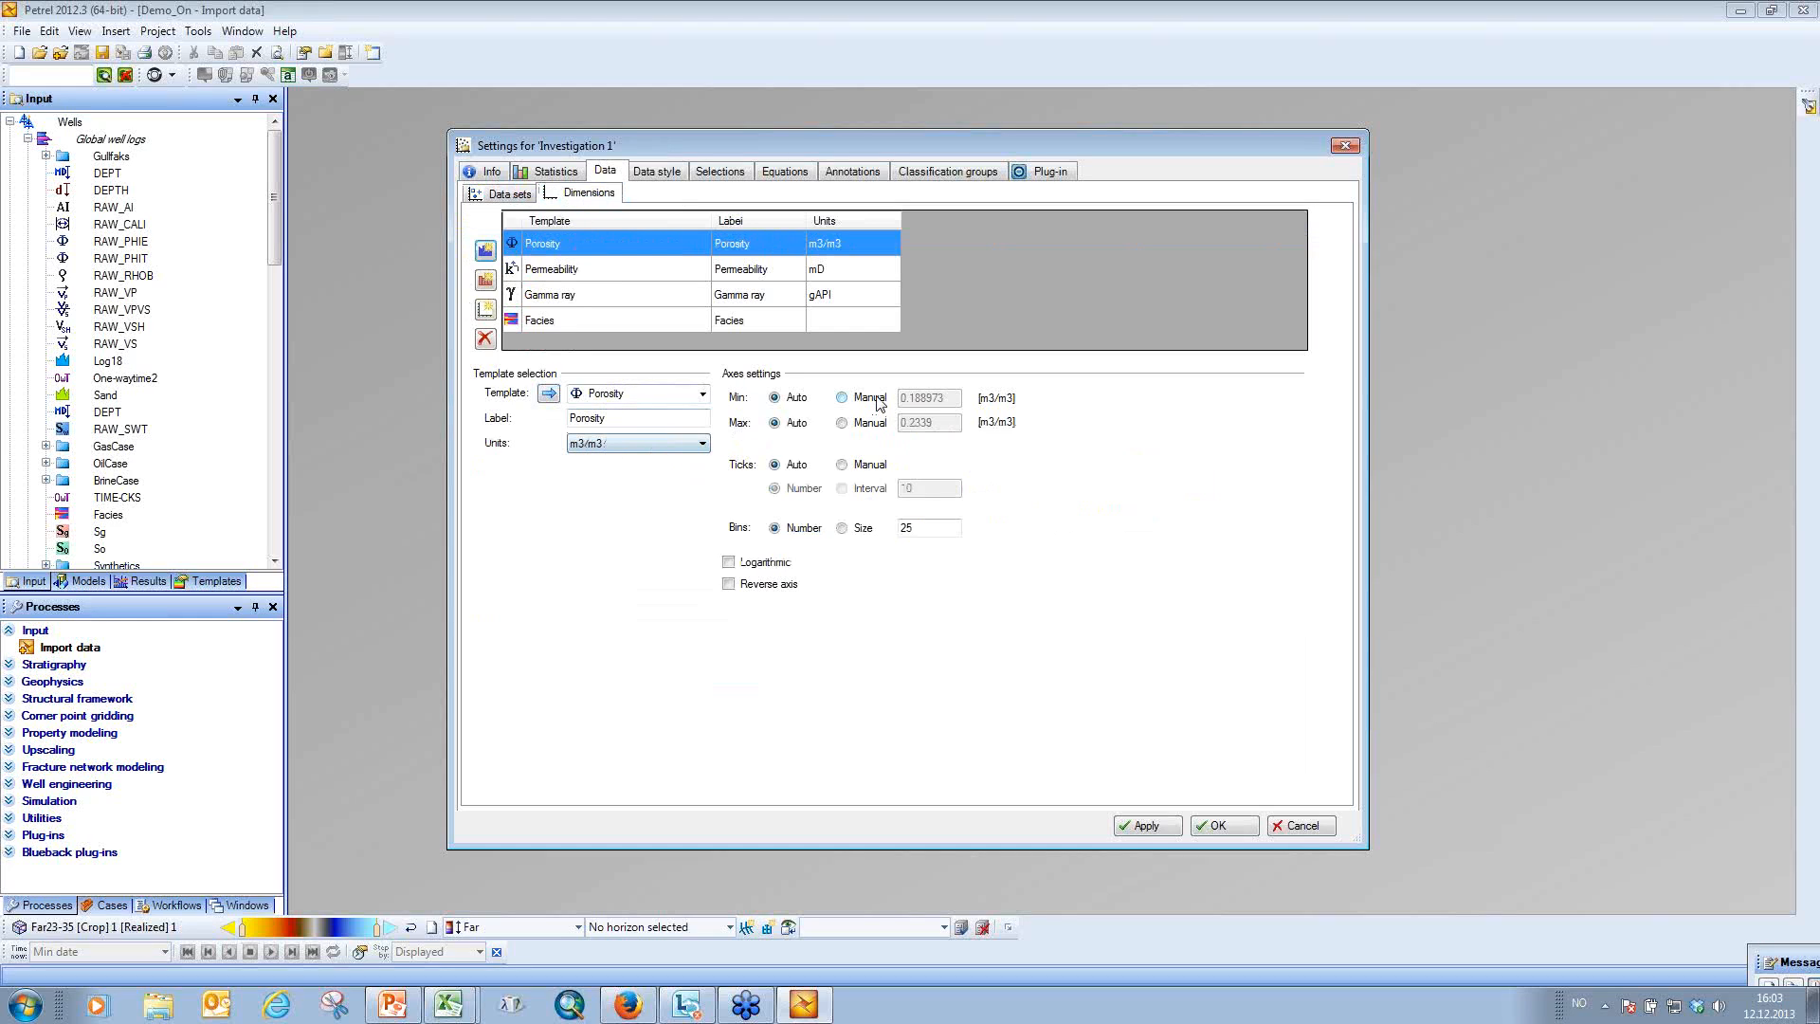
click(782, 275)
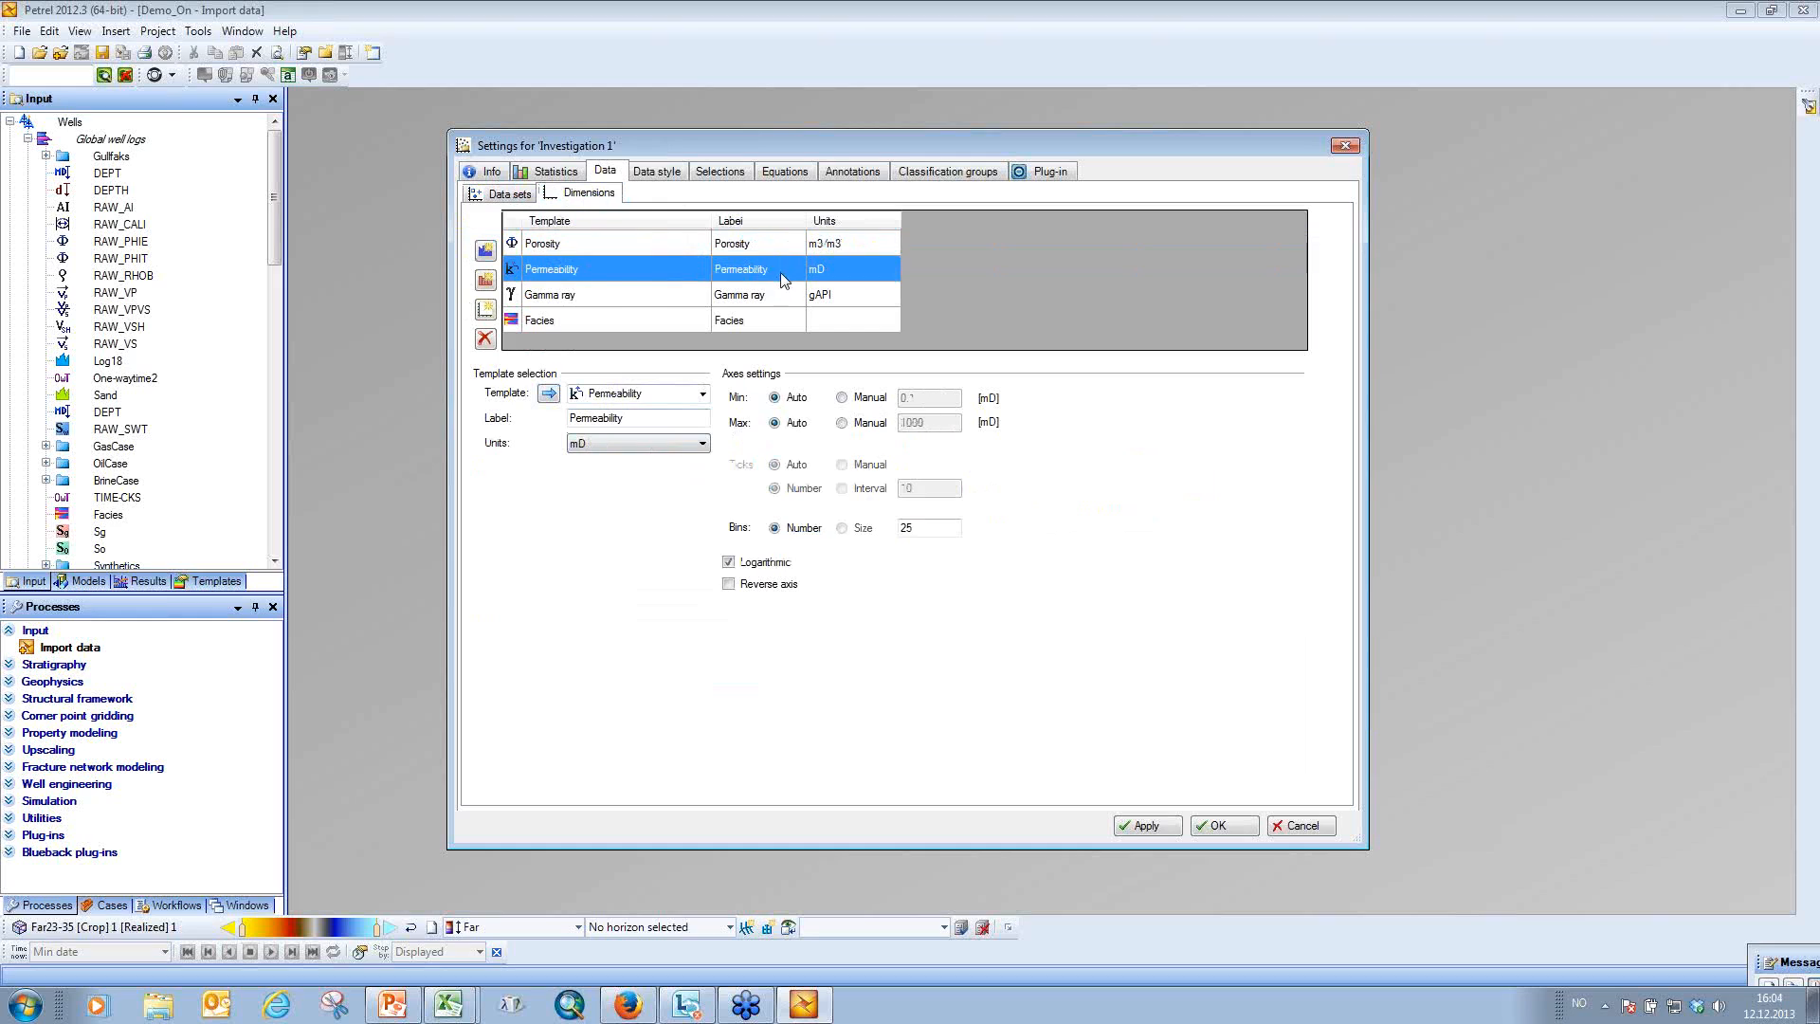
click(782, 272)
drag(784, 272, 713, 269)
text(K)
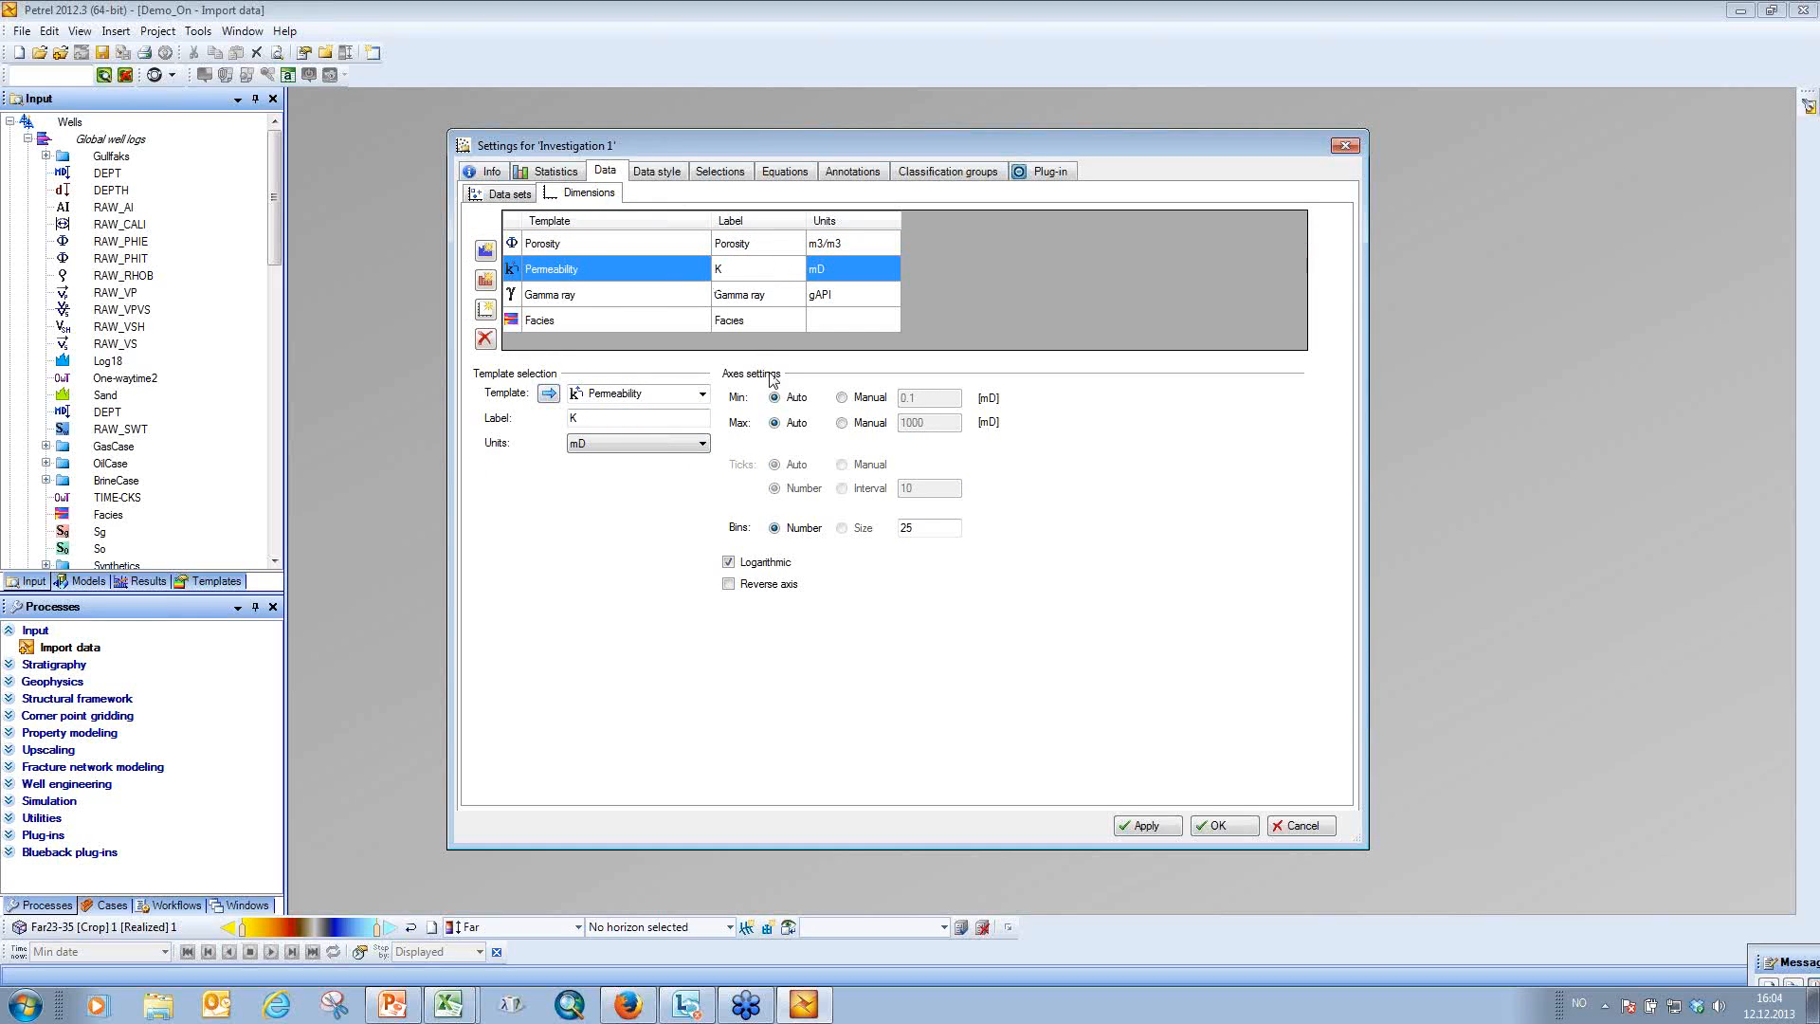
click(763, 295)
click(782, 296)
drag(787, 295, 716, 297)
text(GR)
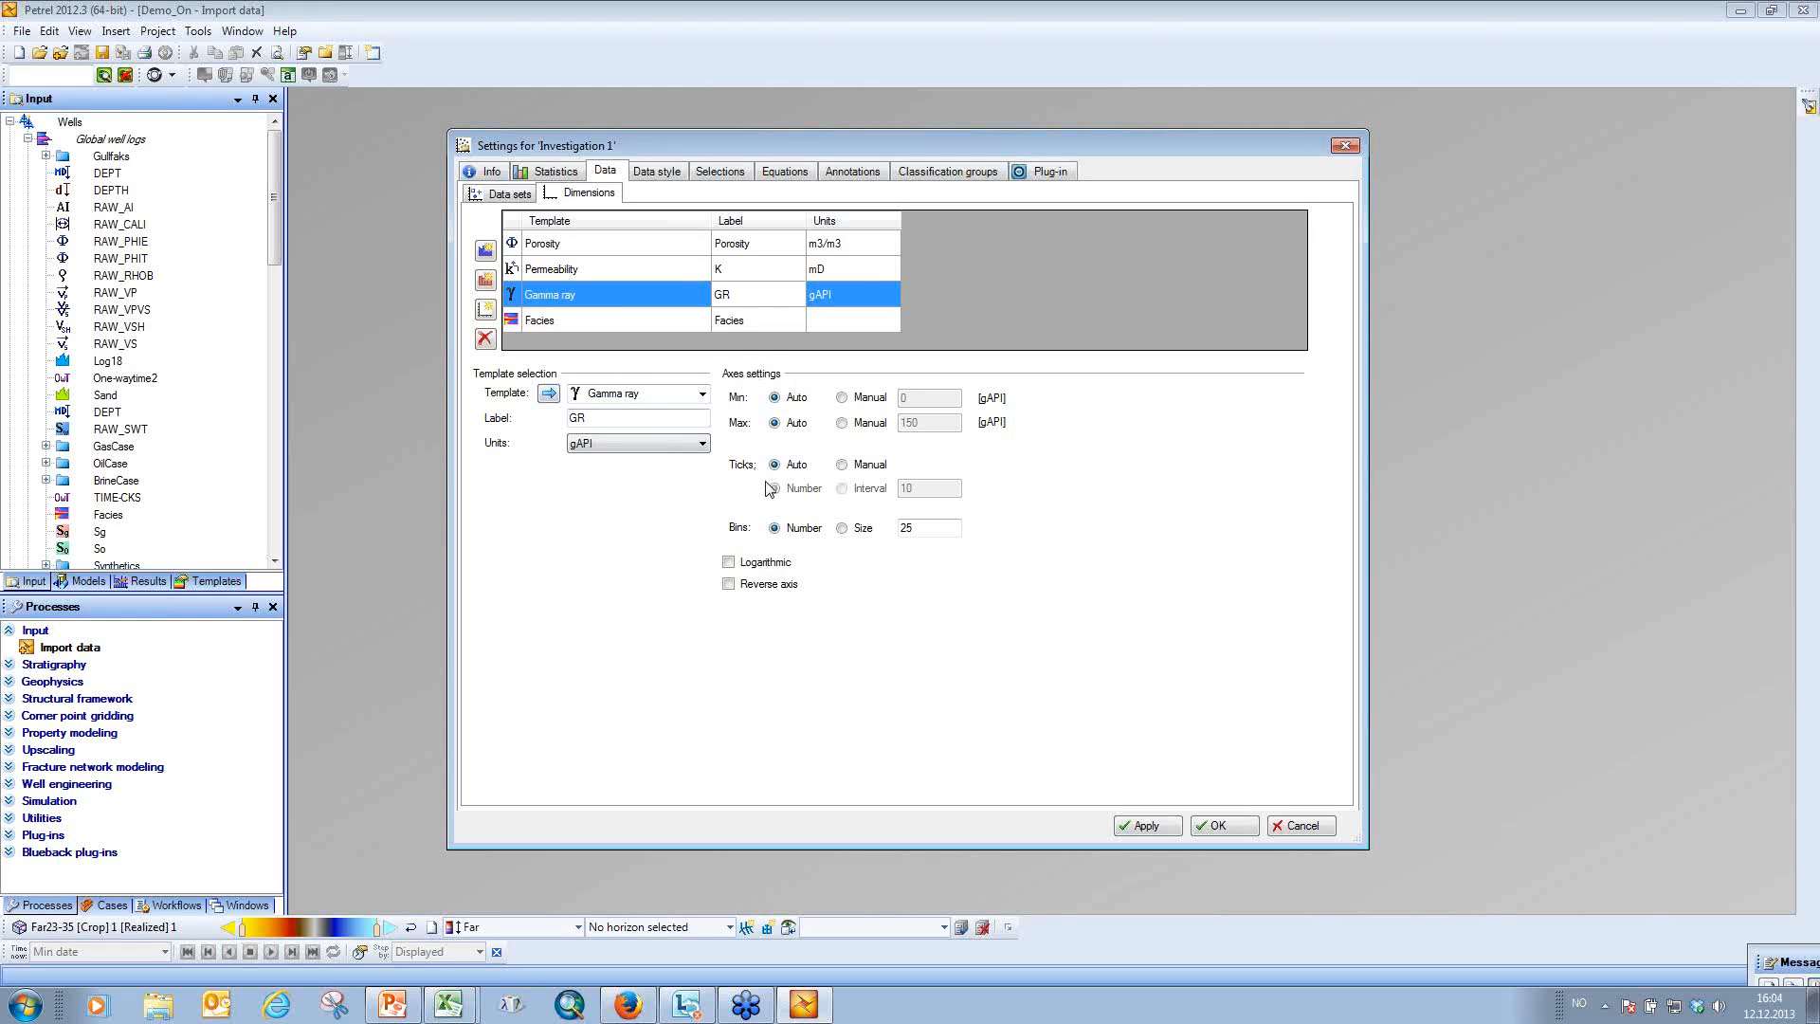
click(872, 402)
click(877, 427)
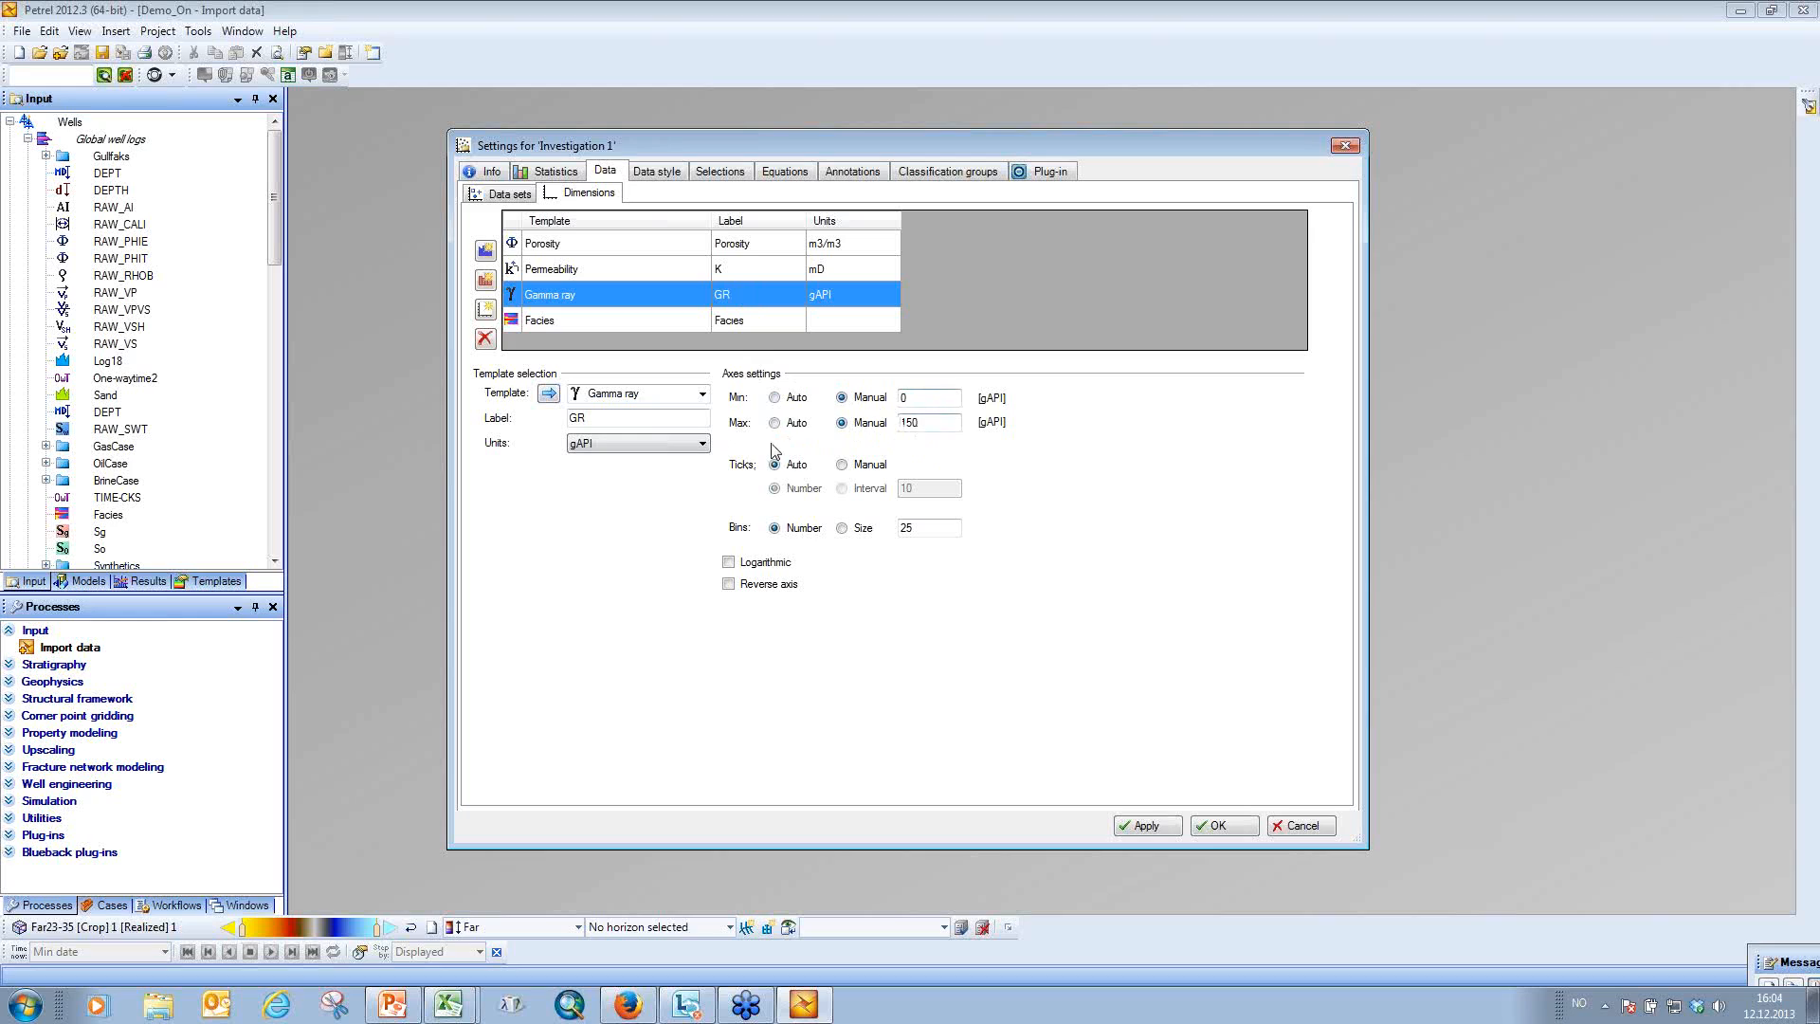
click(790, 400)
click(792, 422)
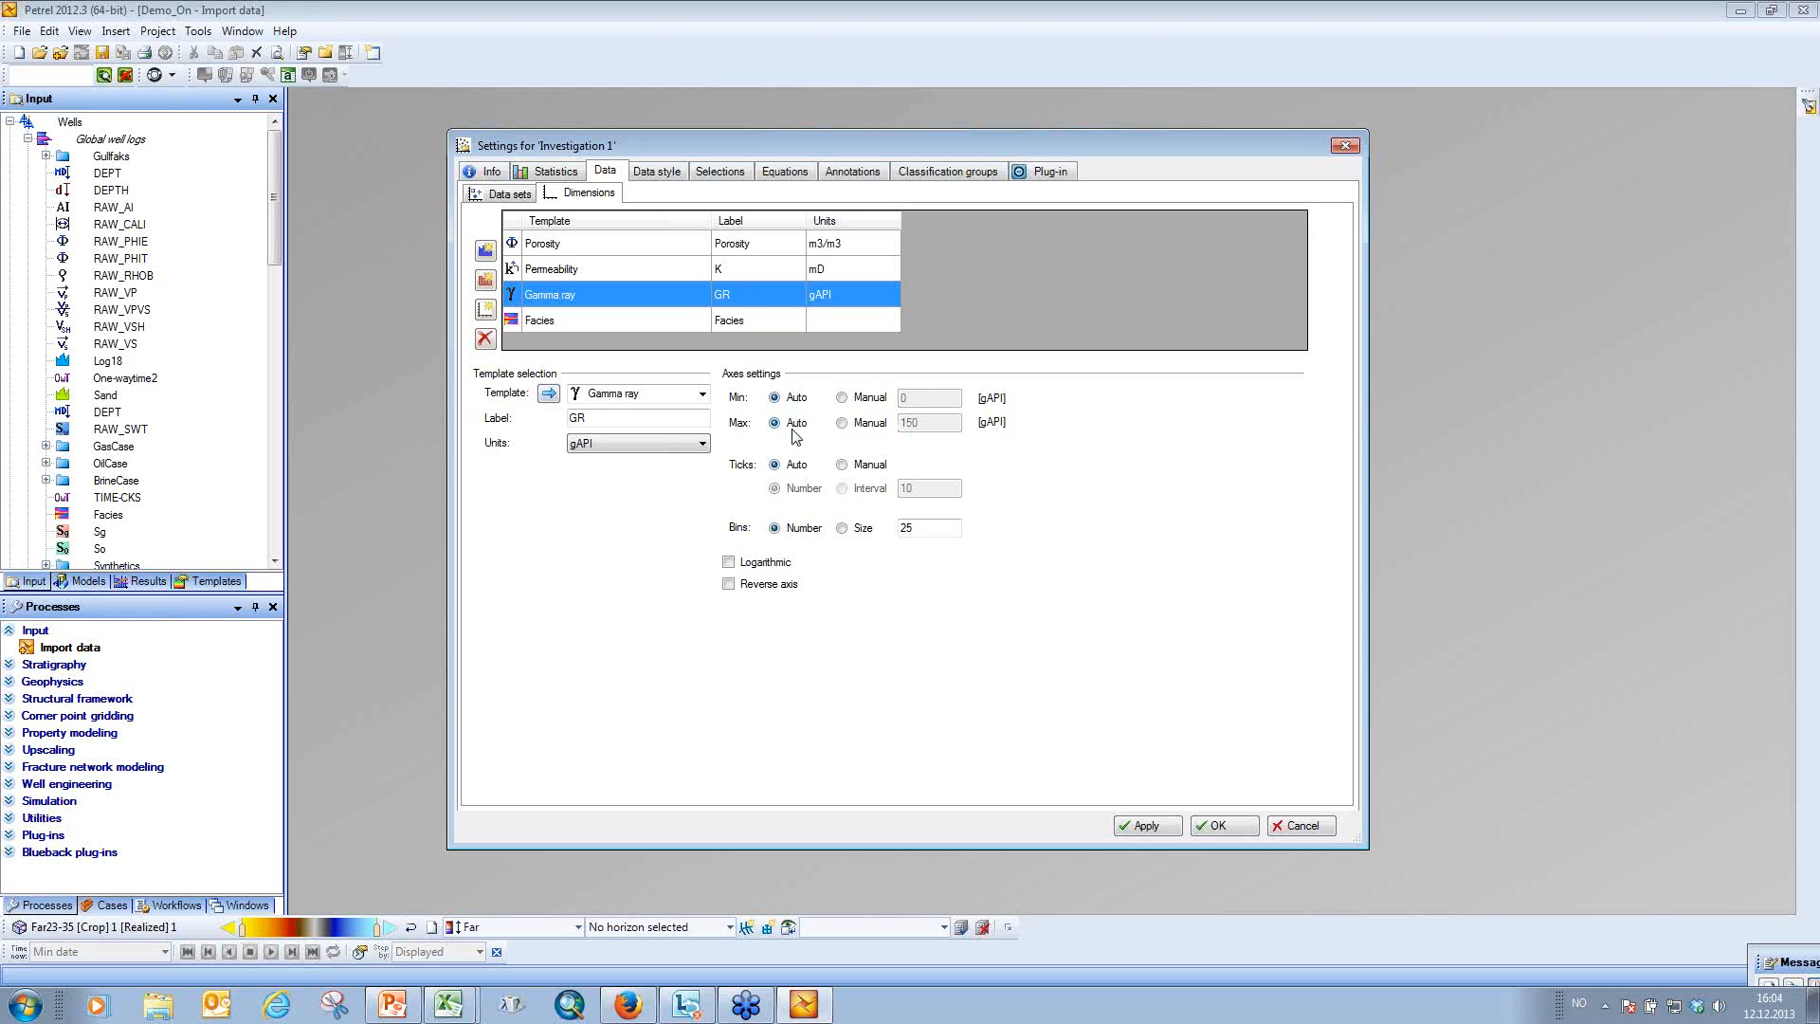
Accept the investigation settings and display Investigation 1 in a new Blueback matrix window.
click(1218, 827)
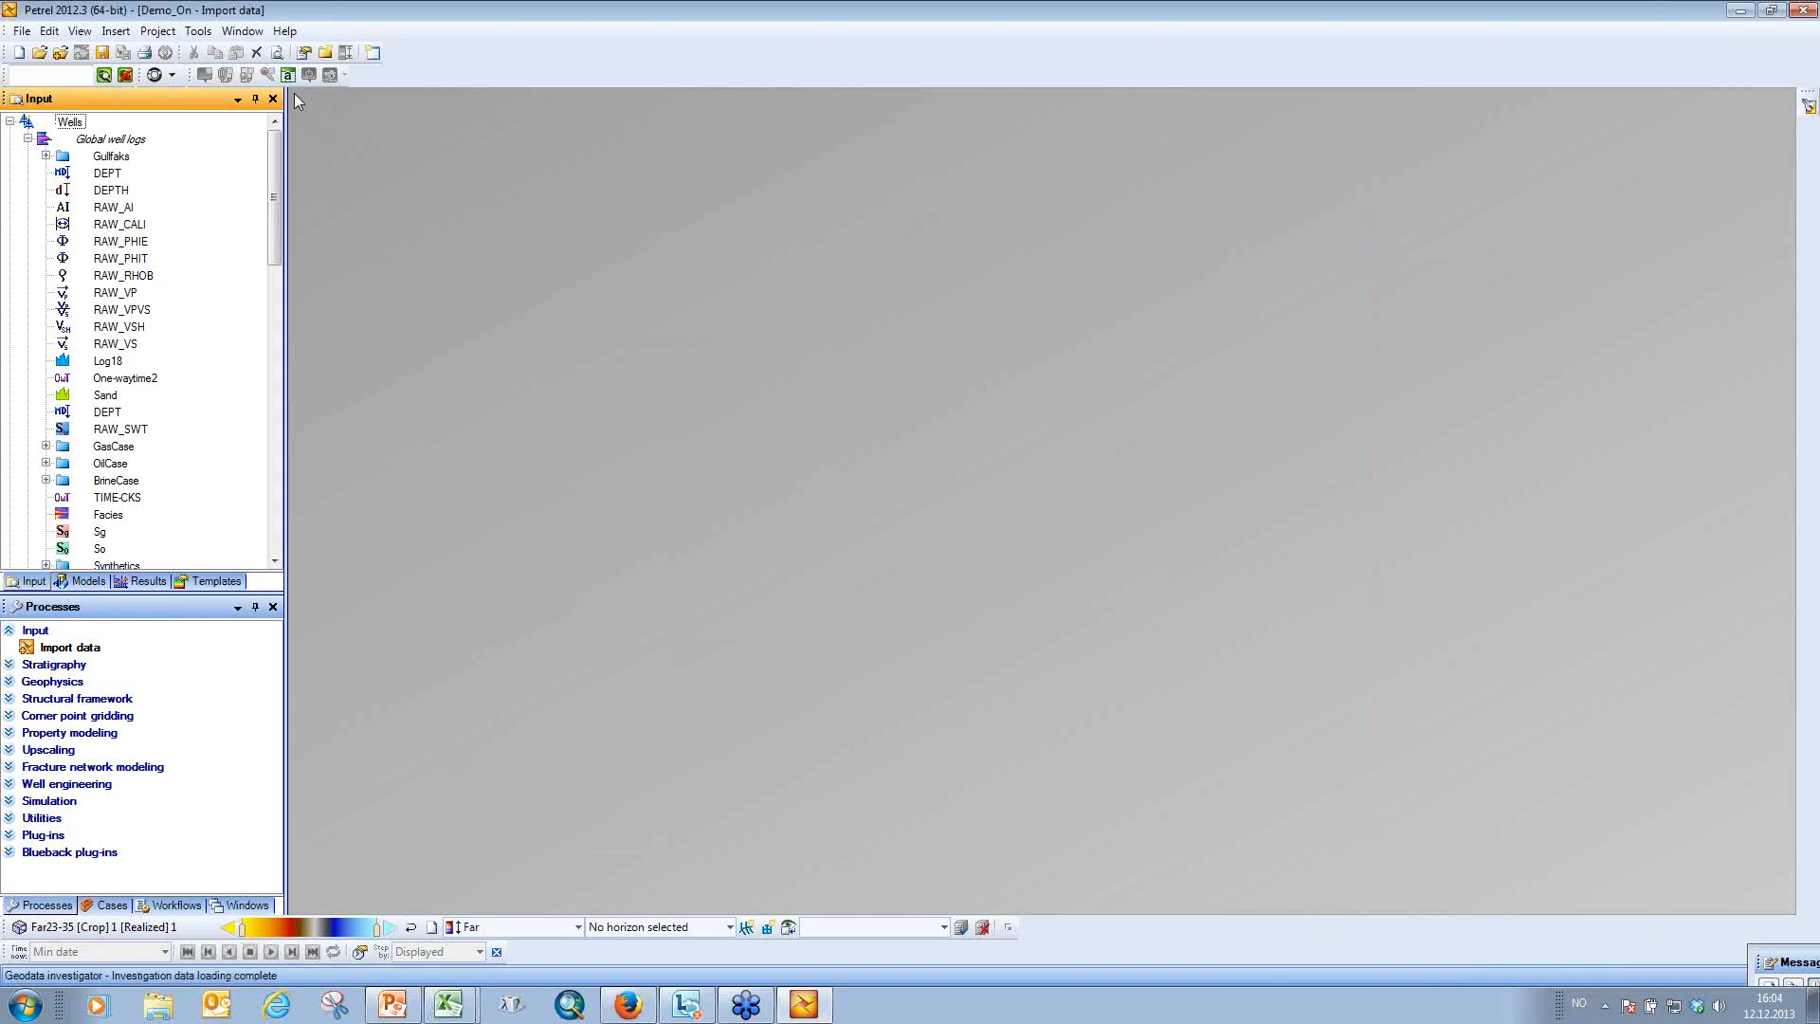
click(254, 32)
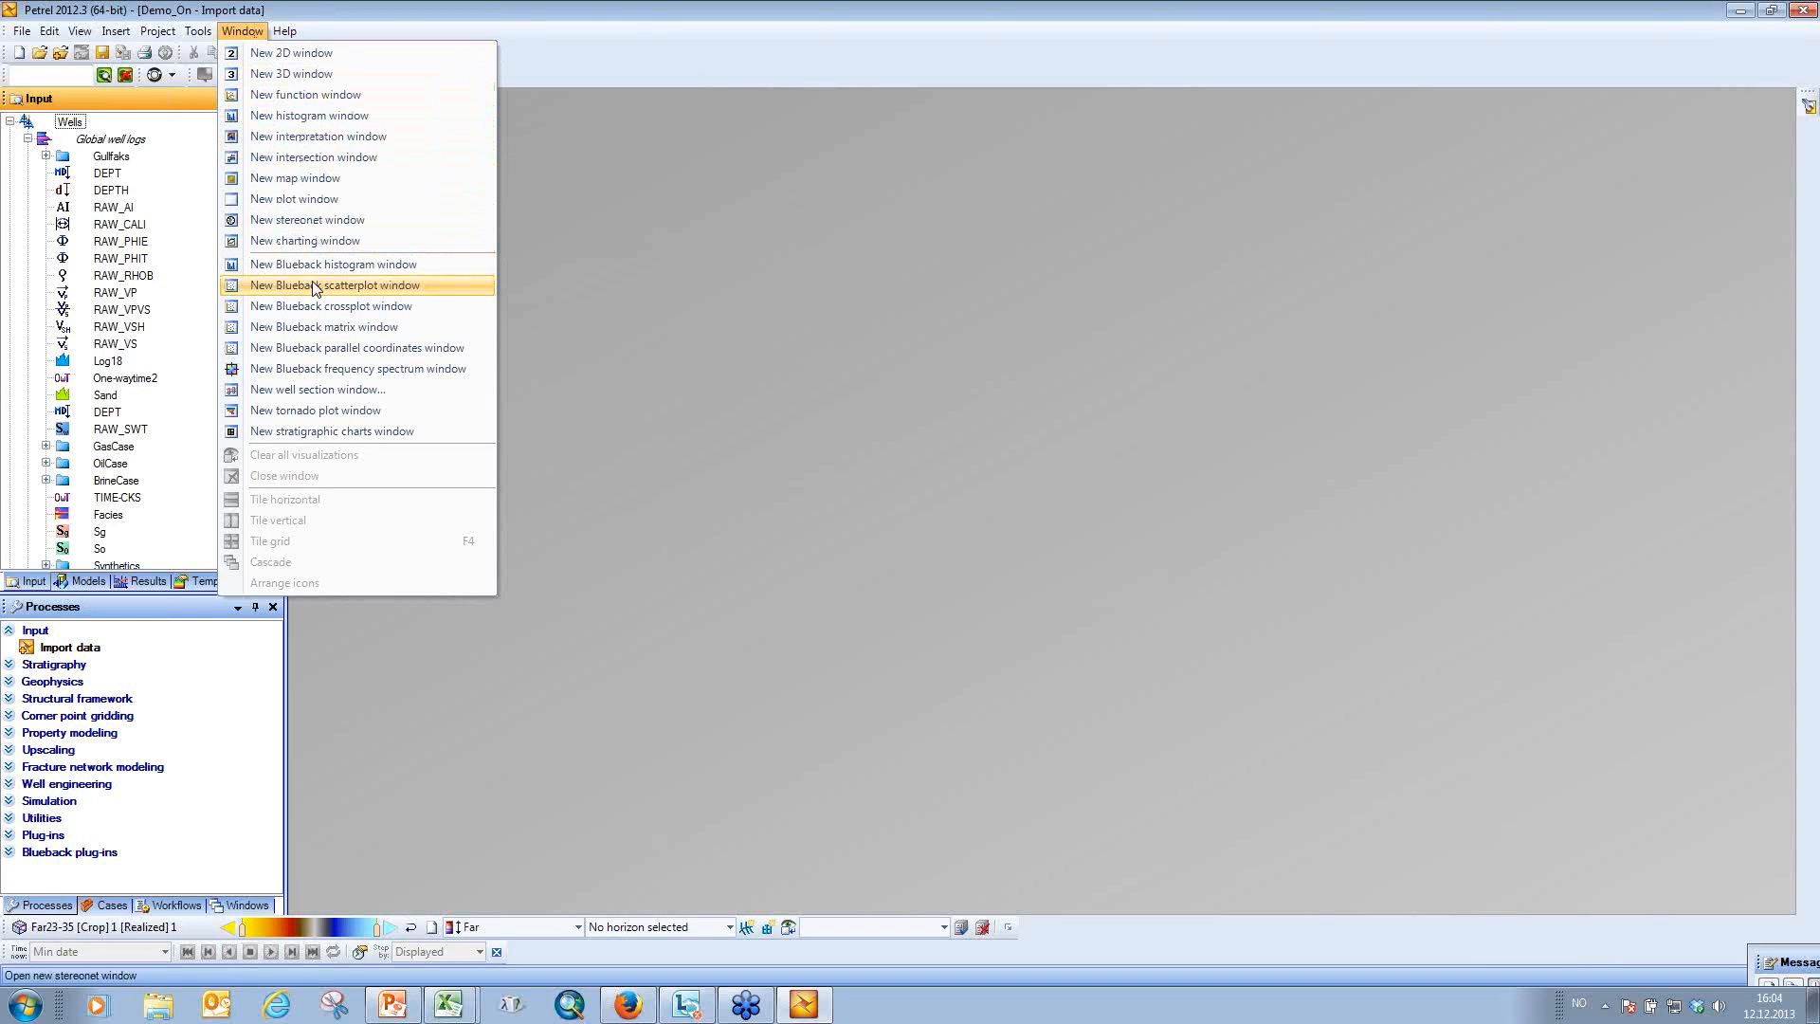
click(377, 328)
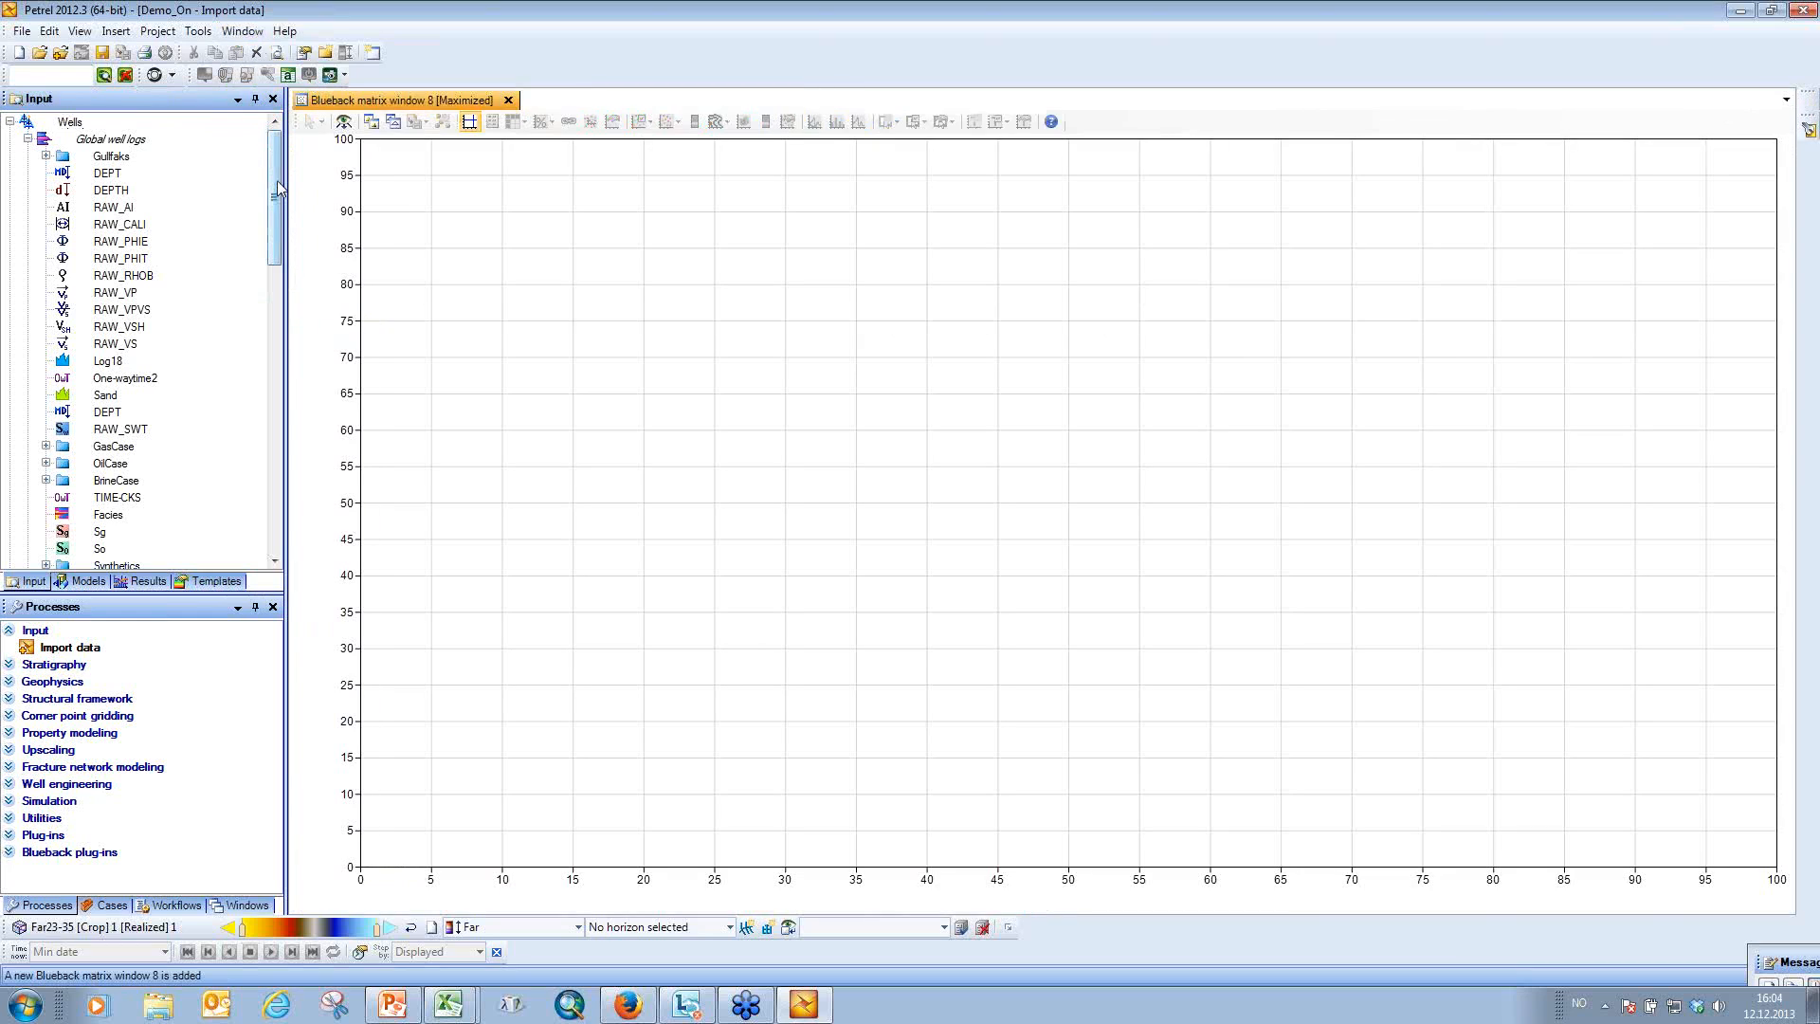
drag(277, 181, 281, 473)
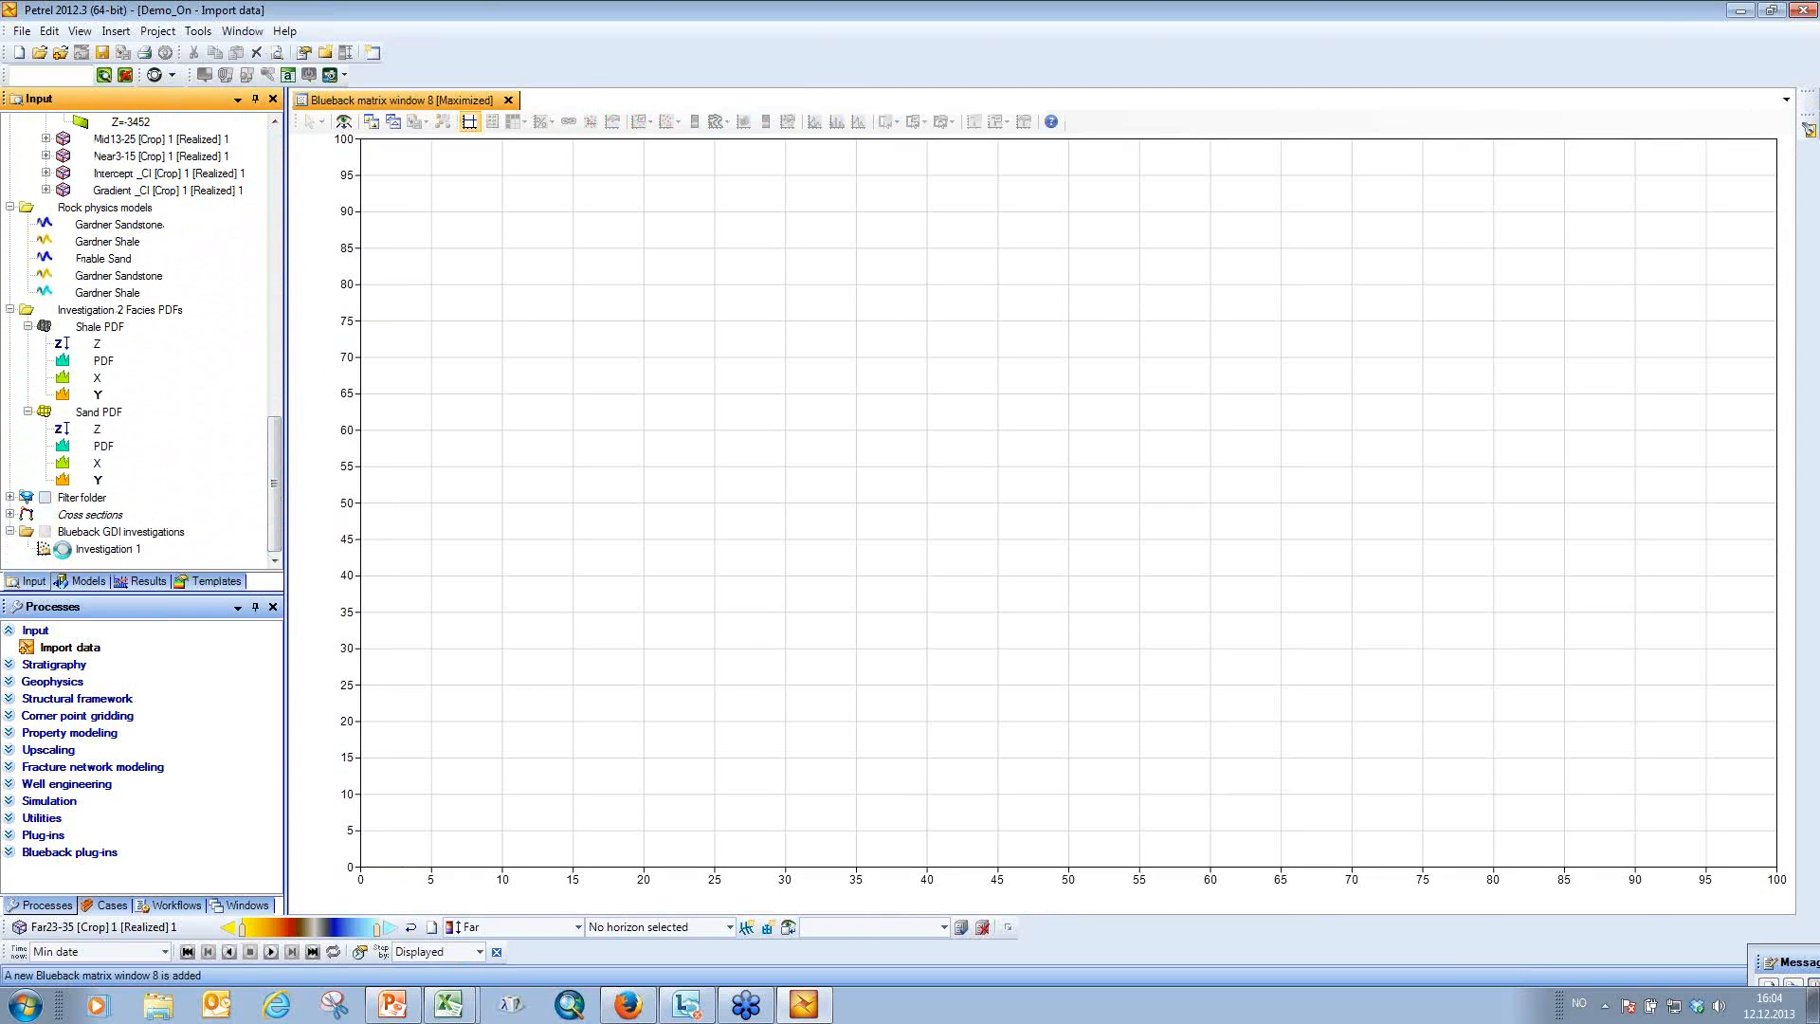
click(45, 530)
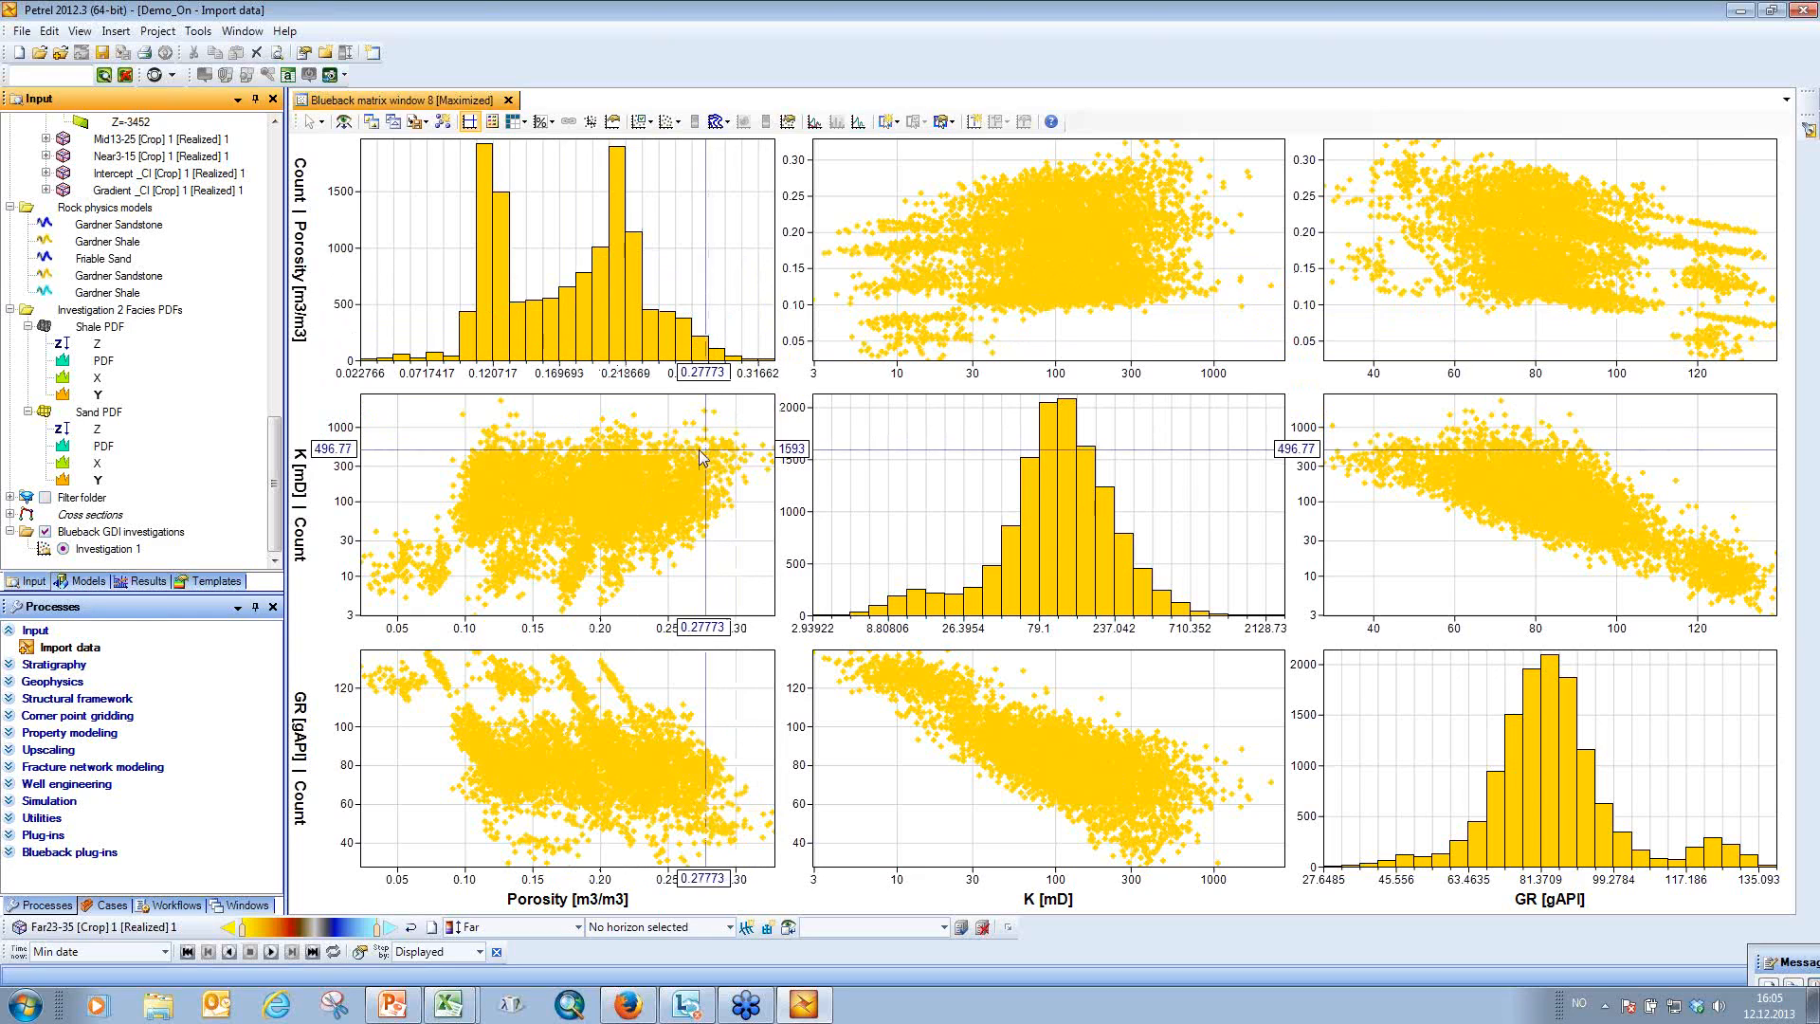
Color the matrix plot points by GR and show the points color scale.
click(666, 124)
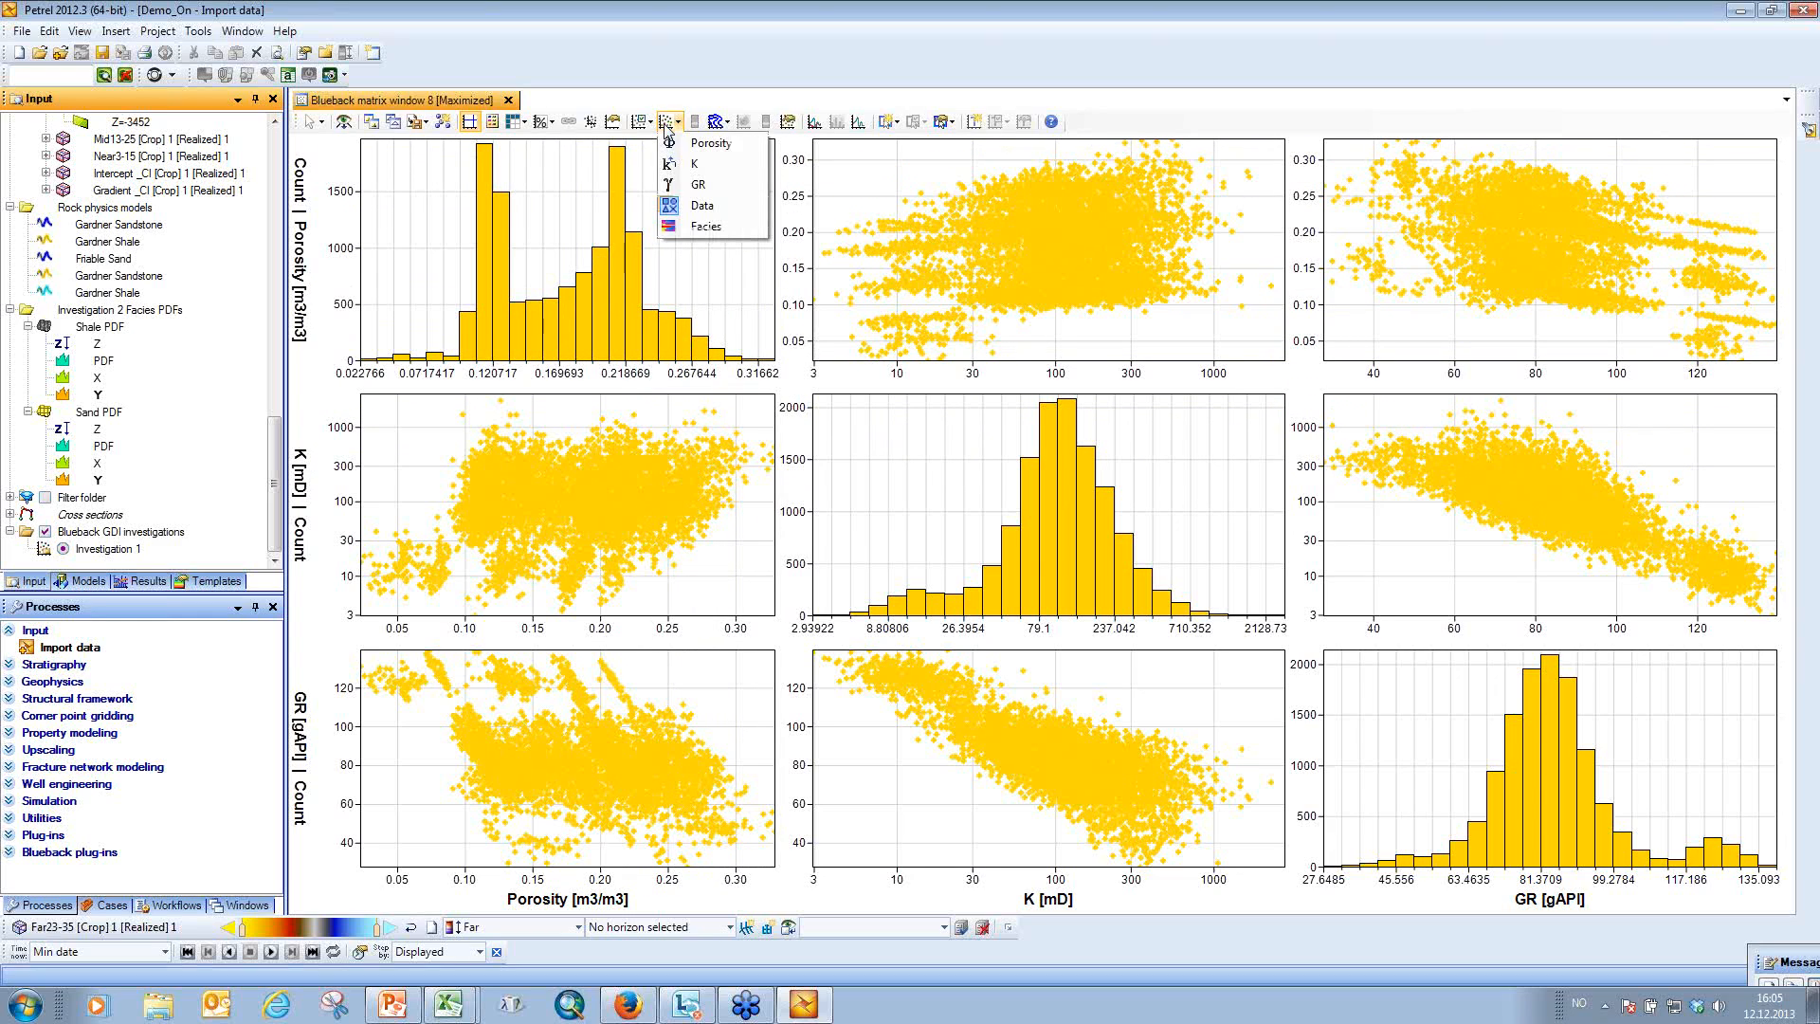
click(675, 185)
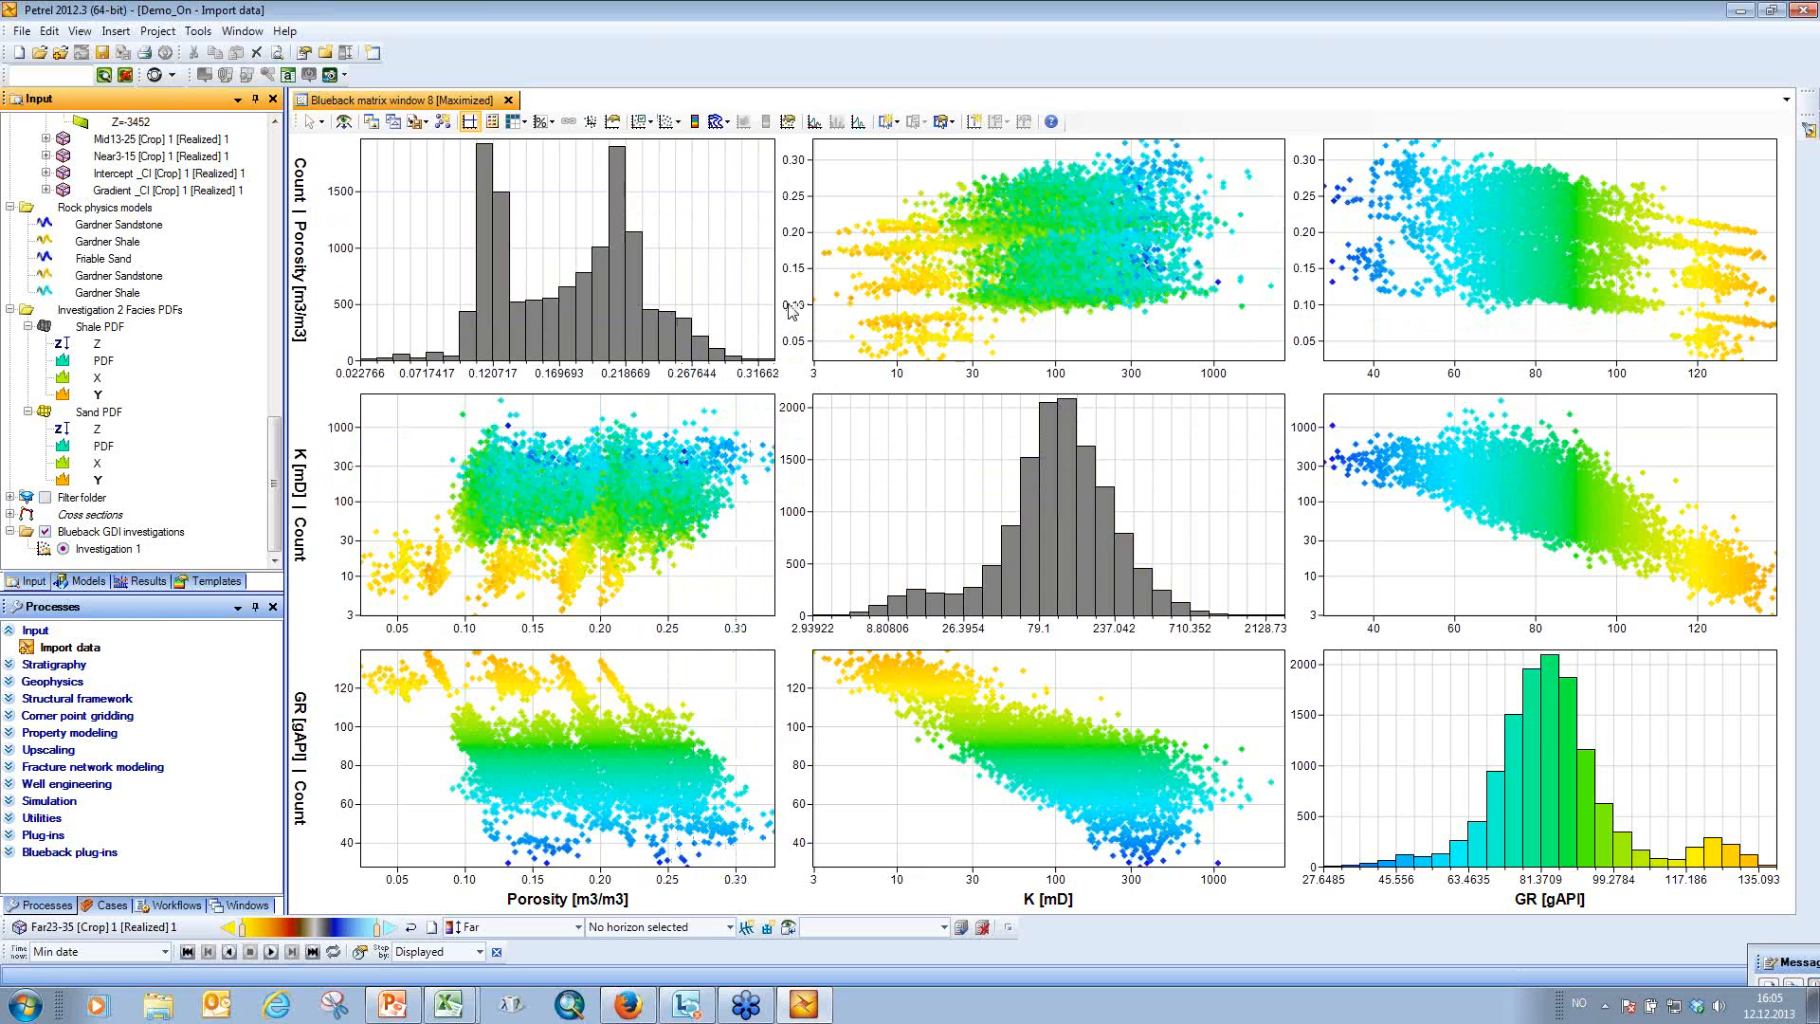
right_click(830, 288)
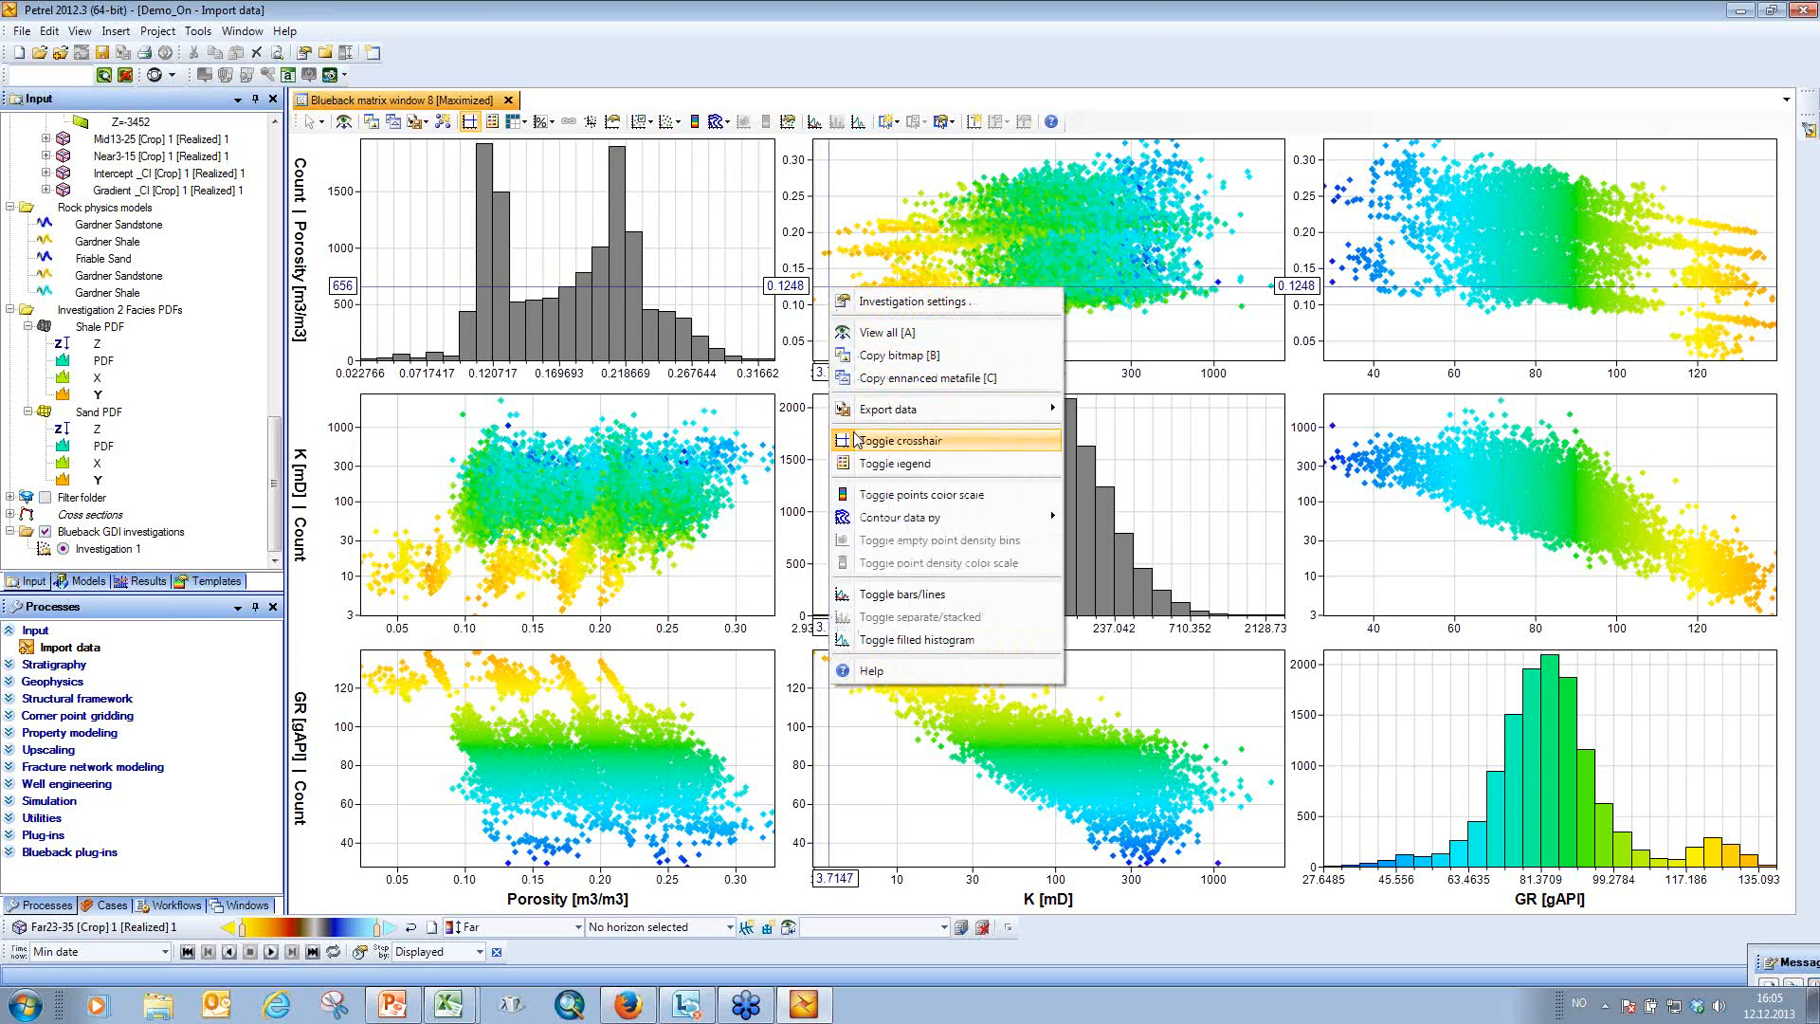
click(856, 495)
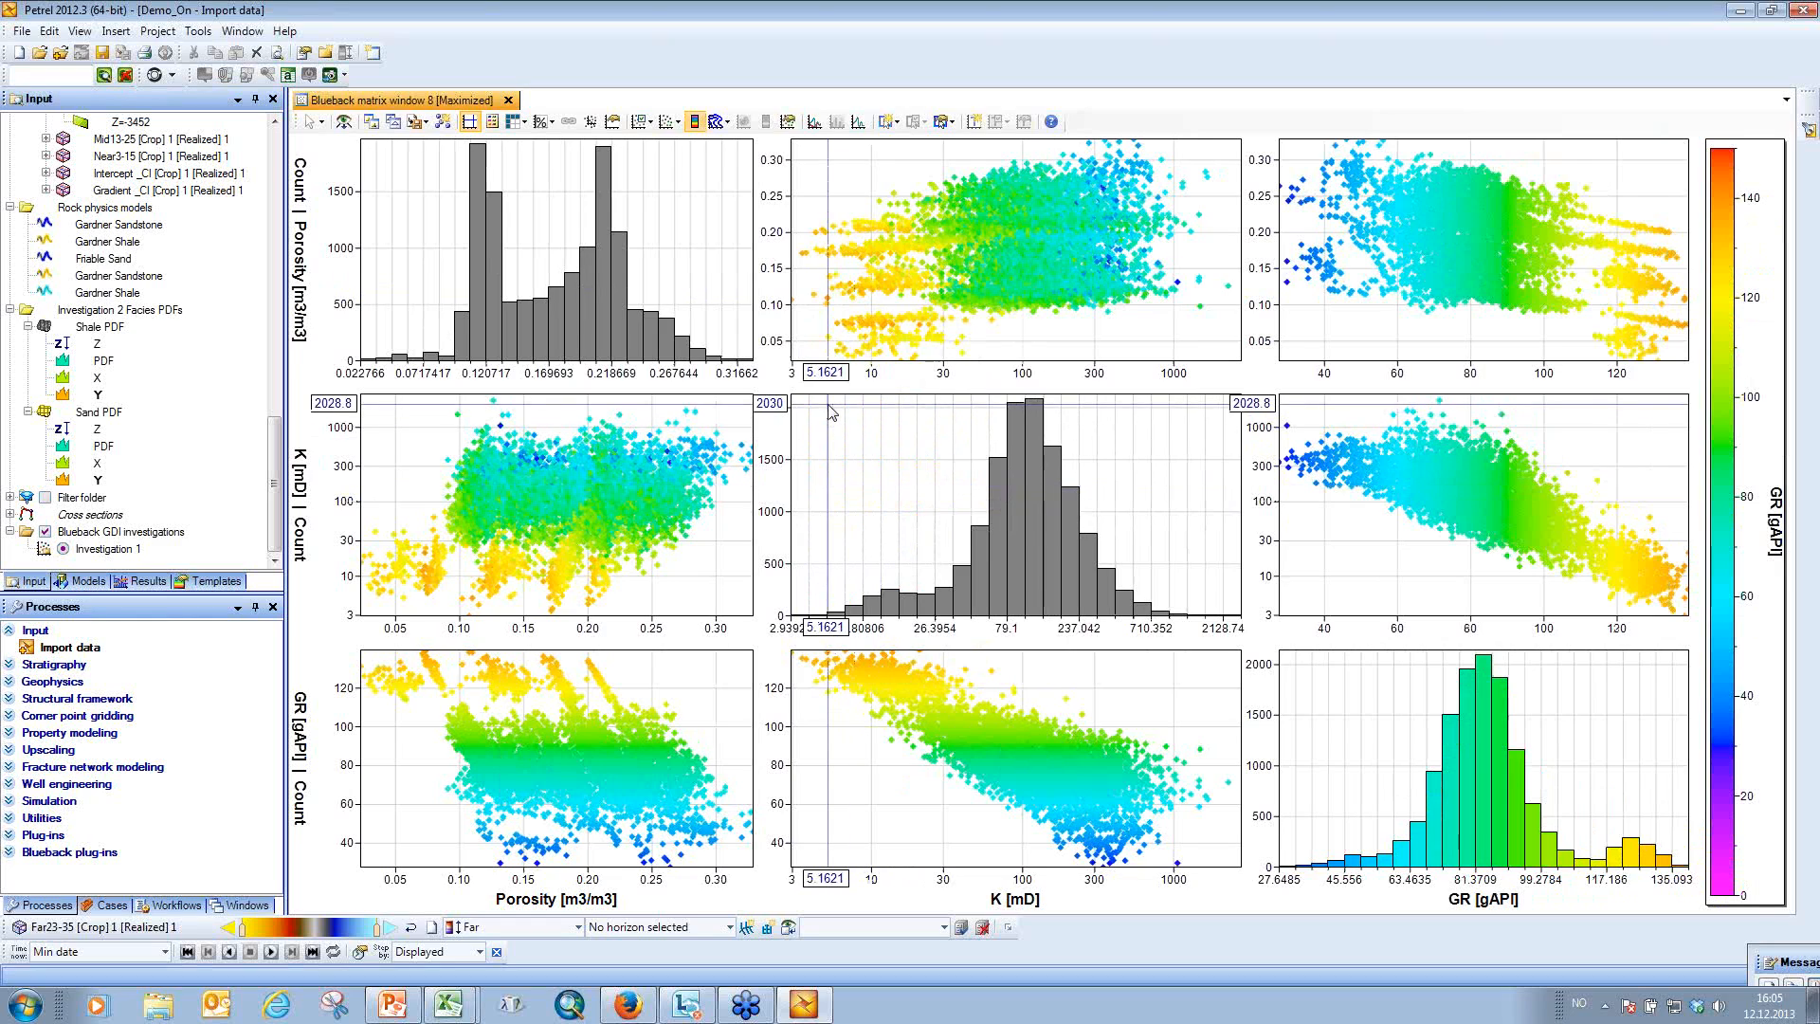
Color the matrix plot data by Facies and show the legend.
click(676, 123)
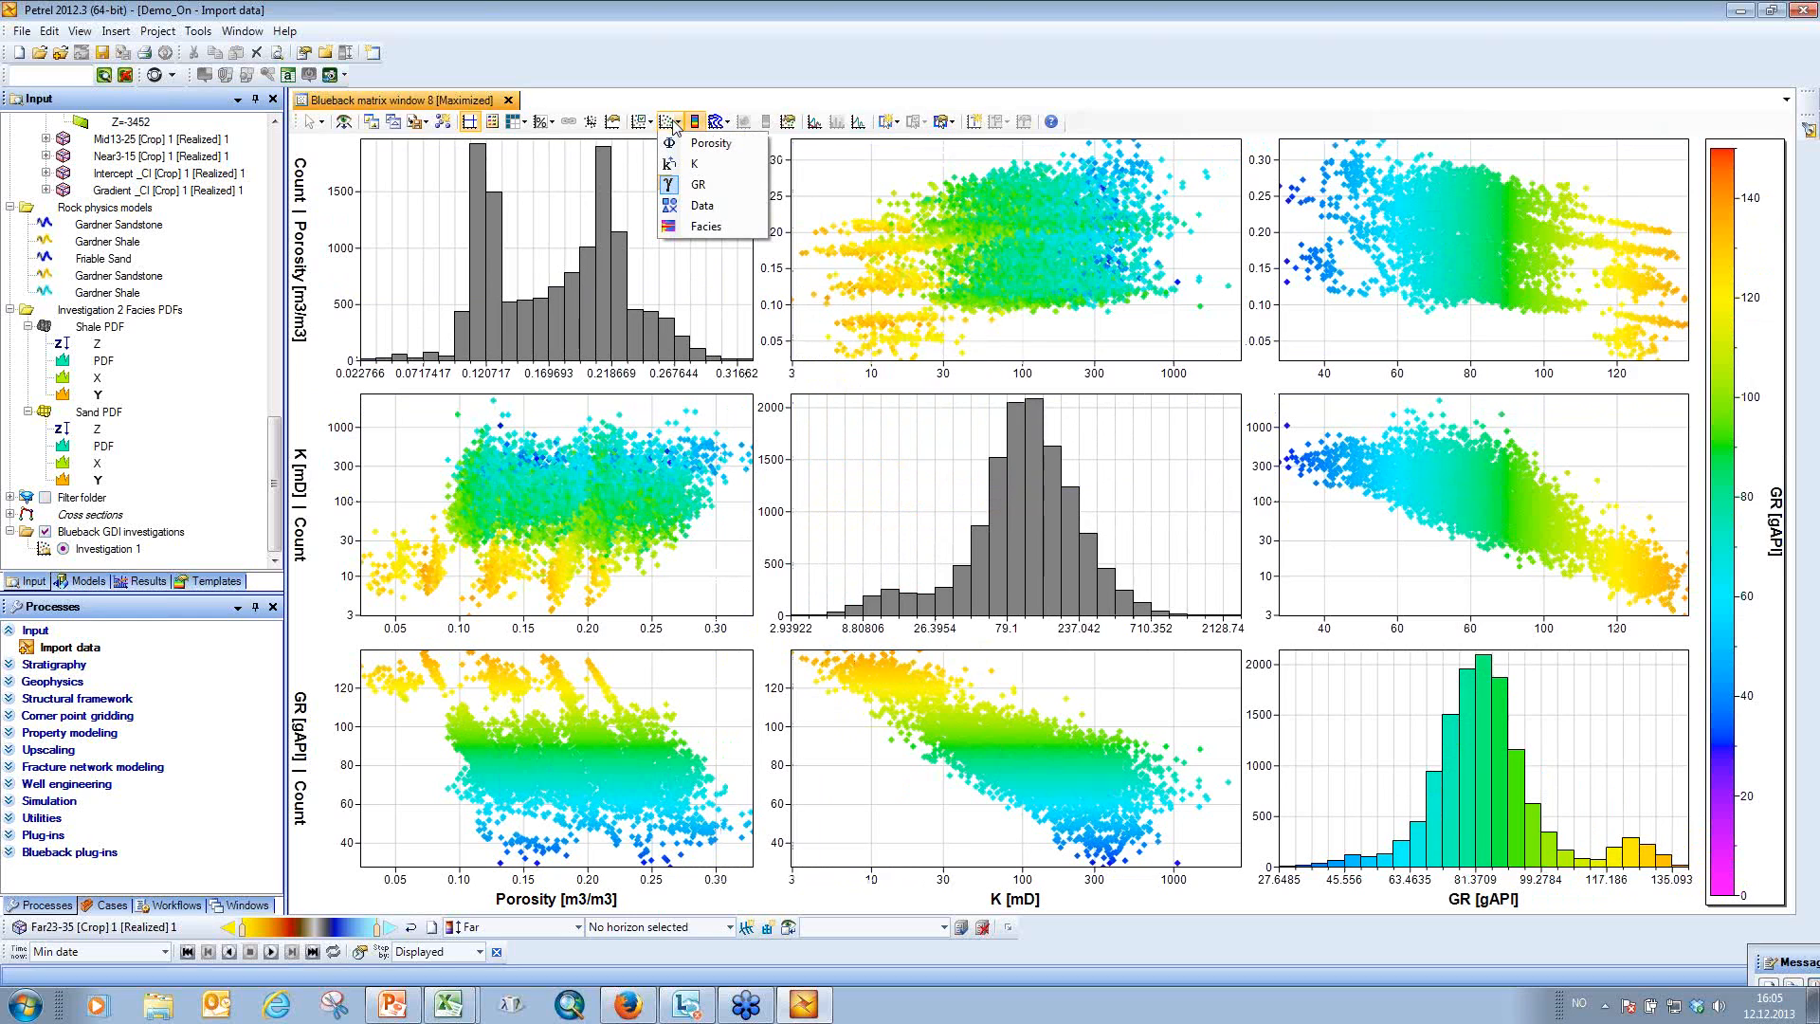
click(709, 228)
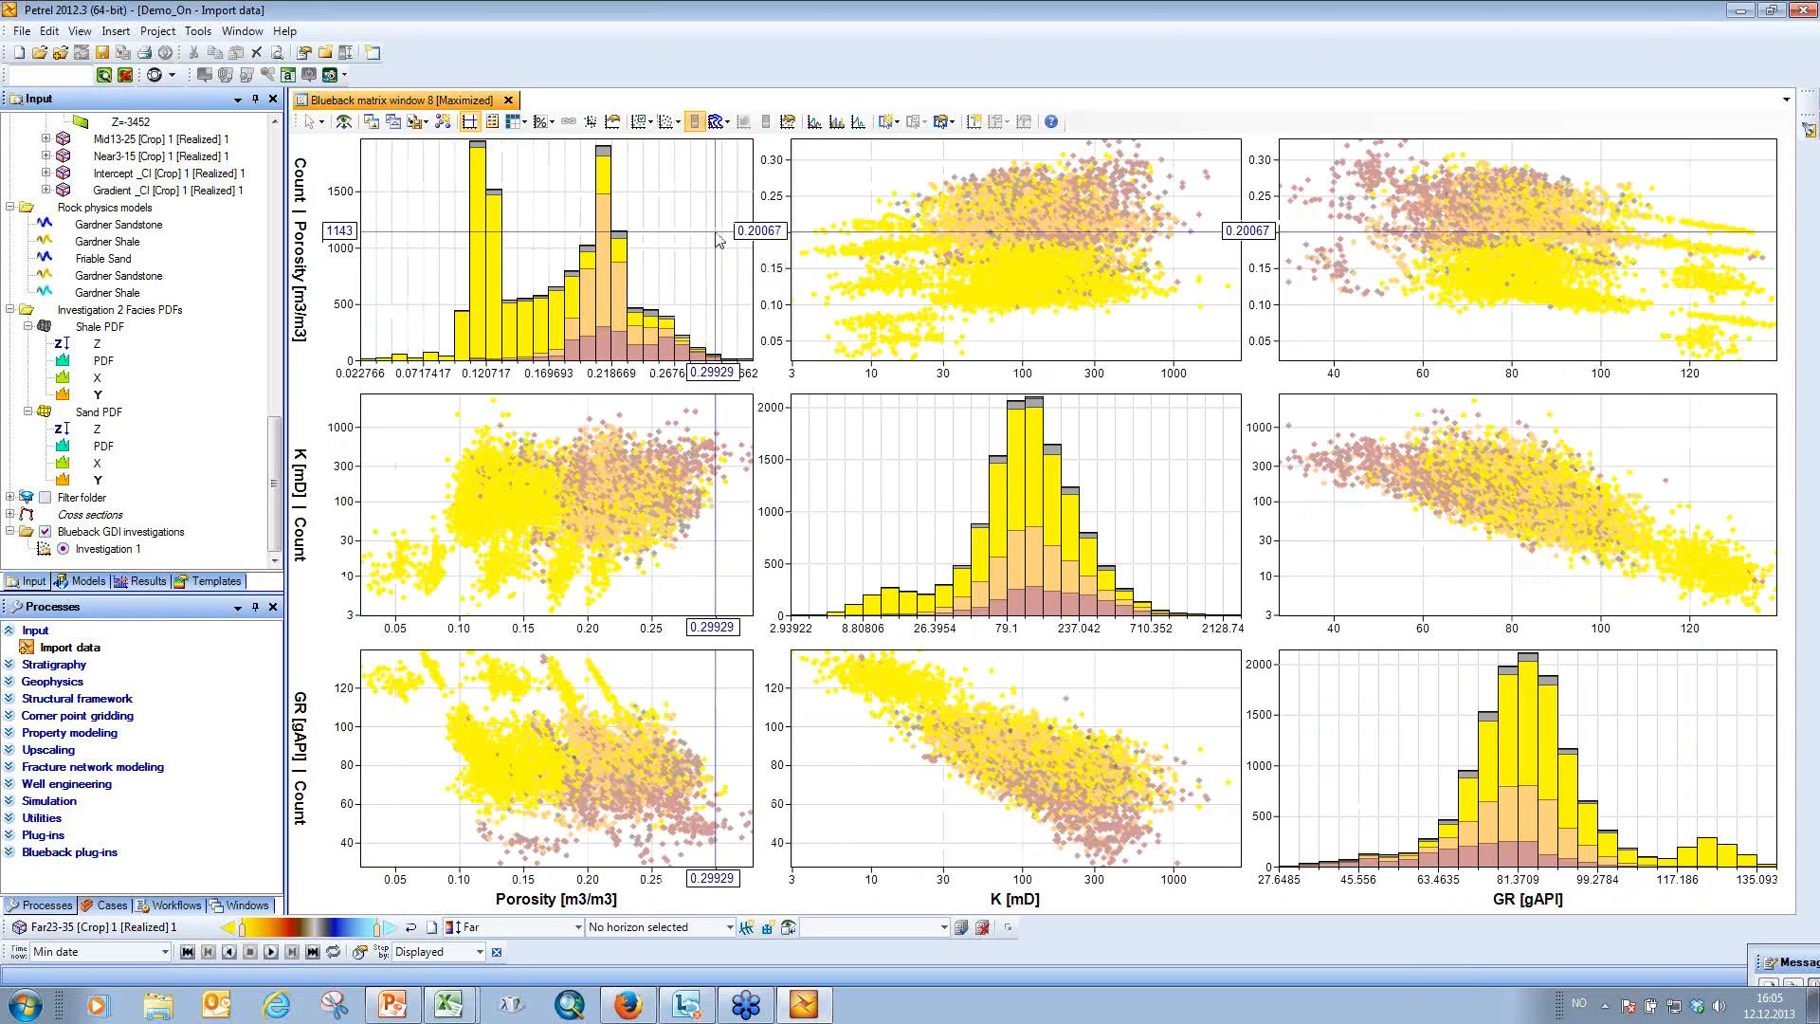
click(492, 121)
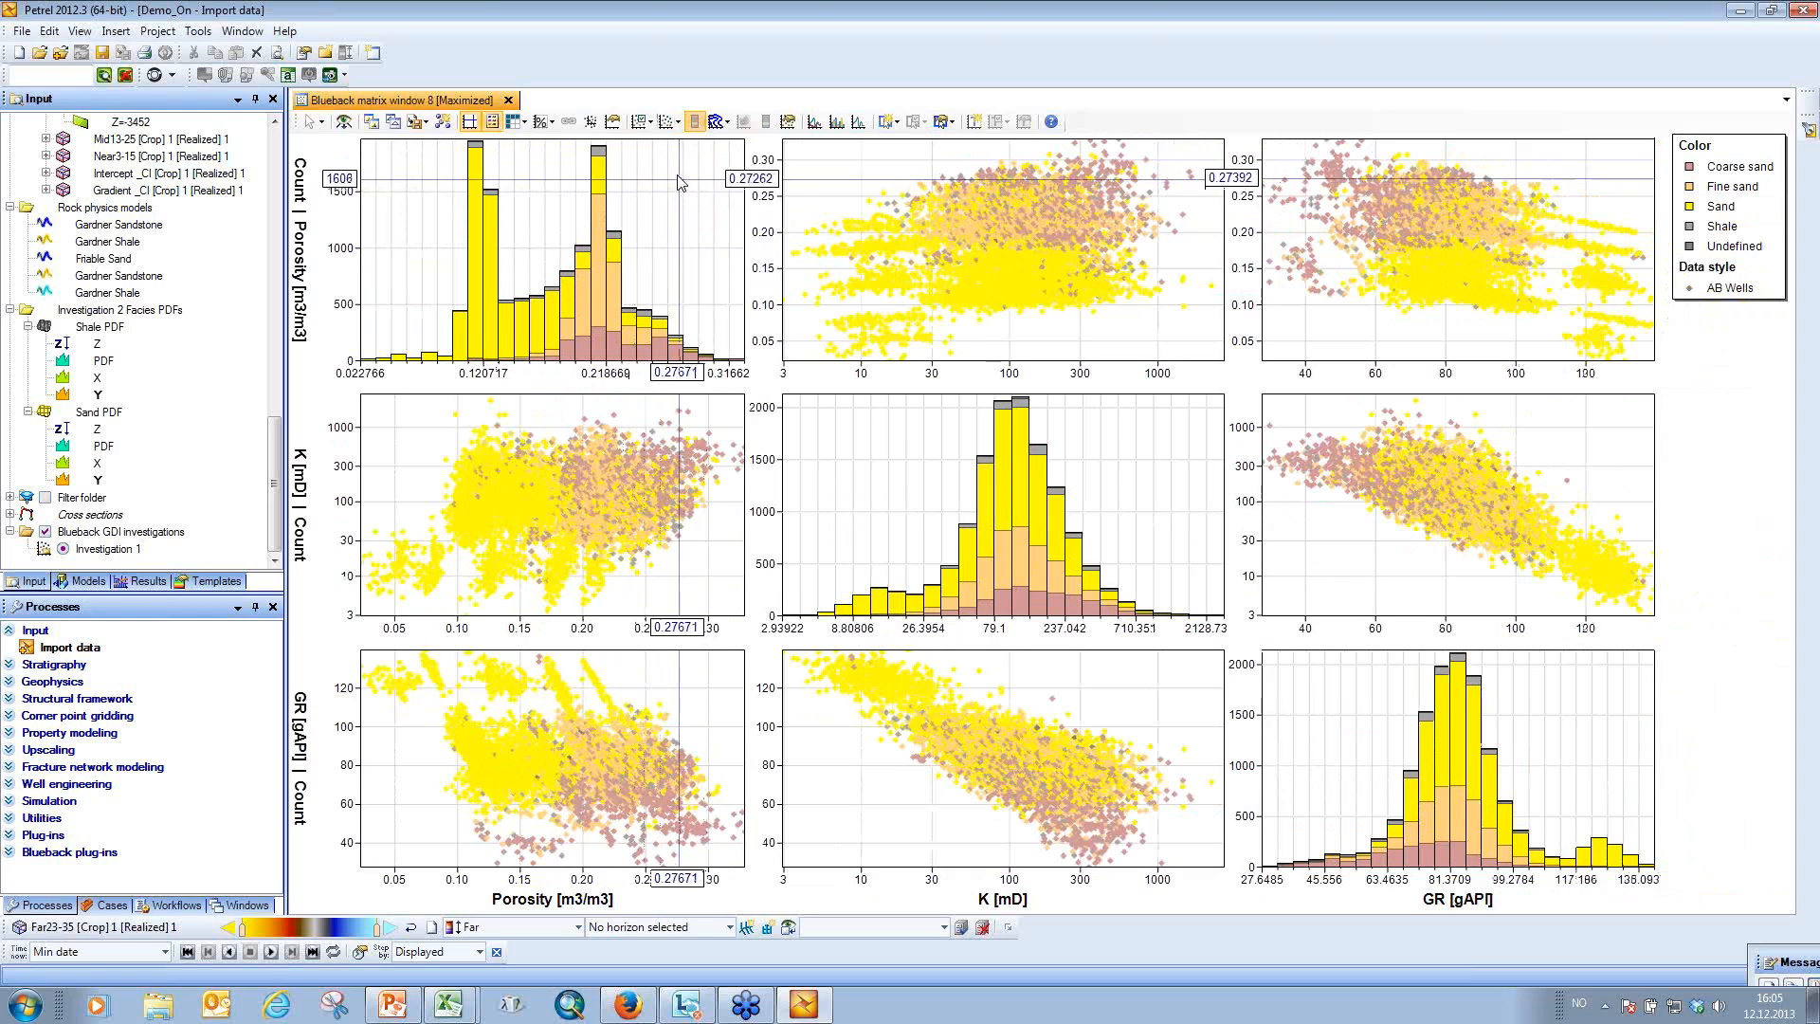
Hide the Undefined, Fine sand, Shale and Coarse sand facies so the matrix plots show only Sand.
click(643, 121)
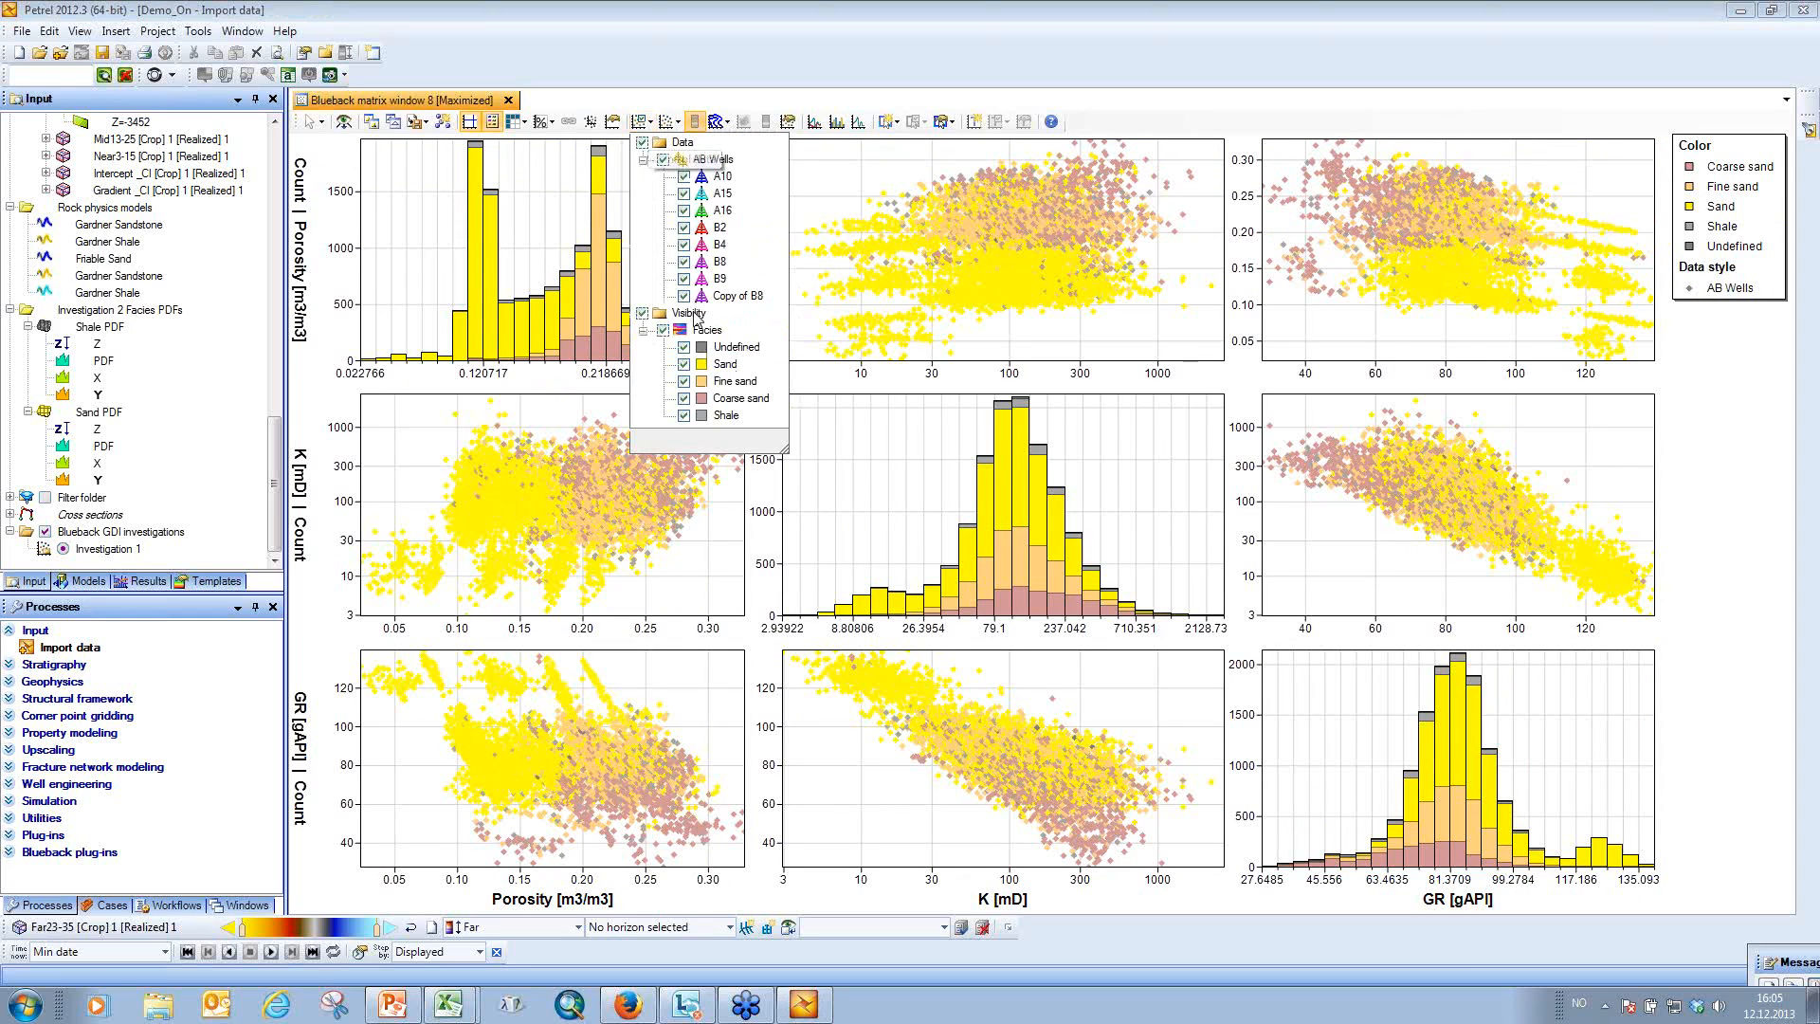
click(684, 347)
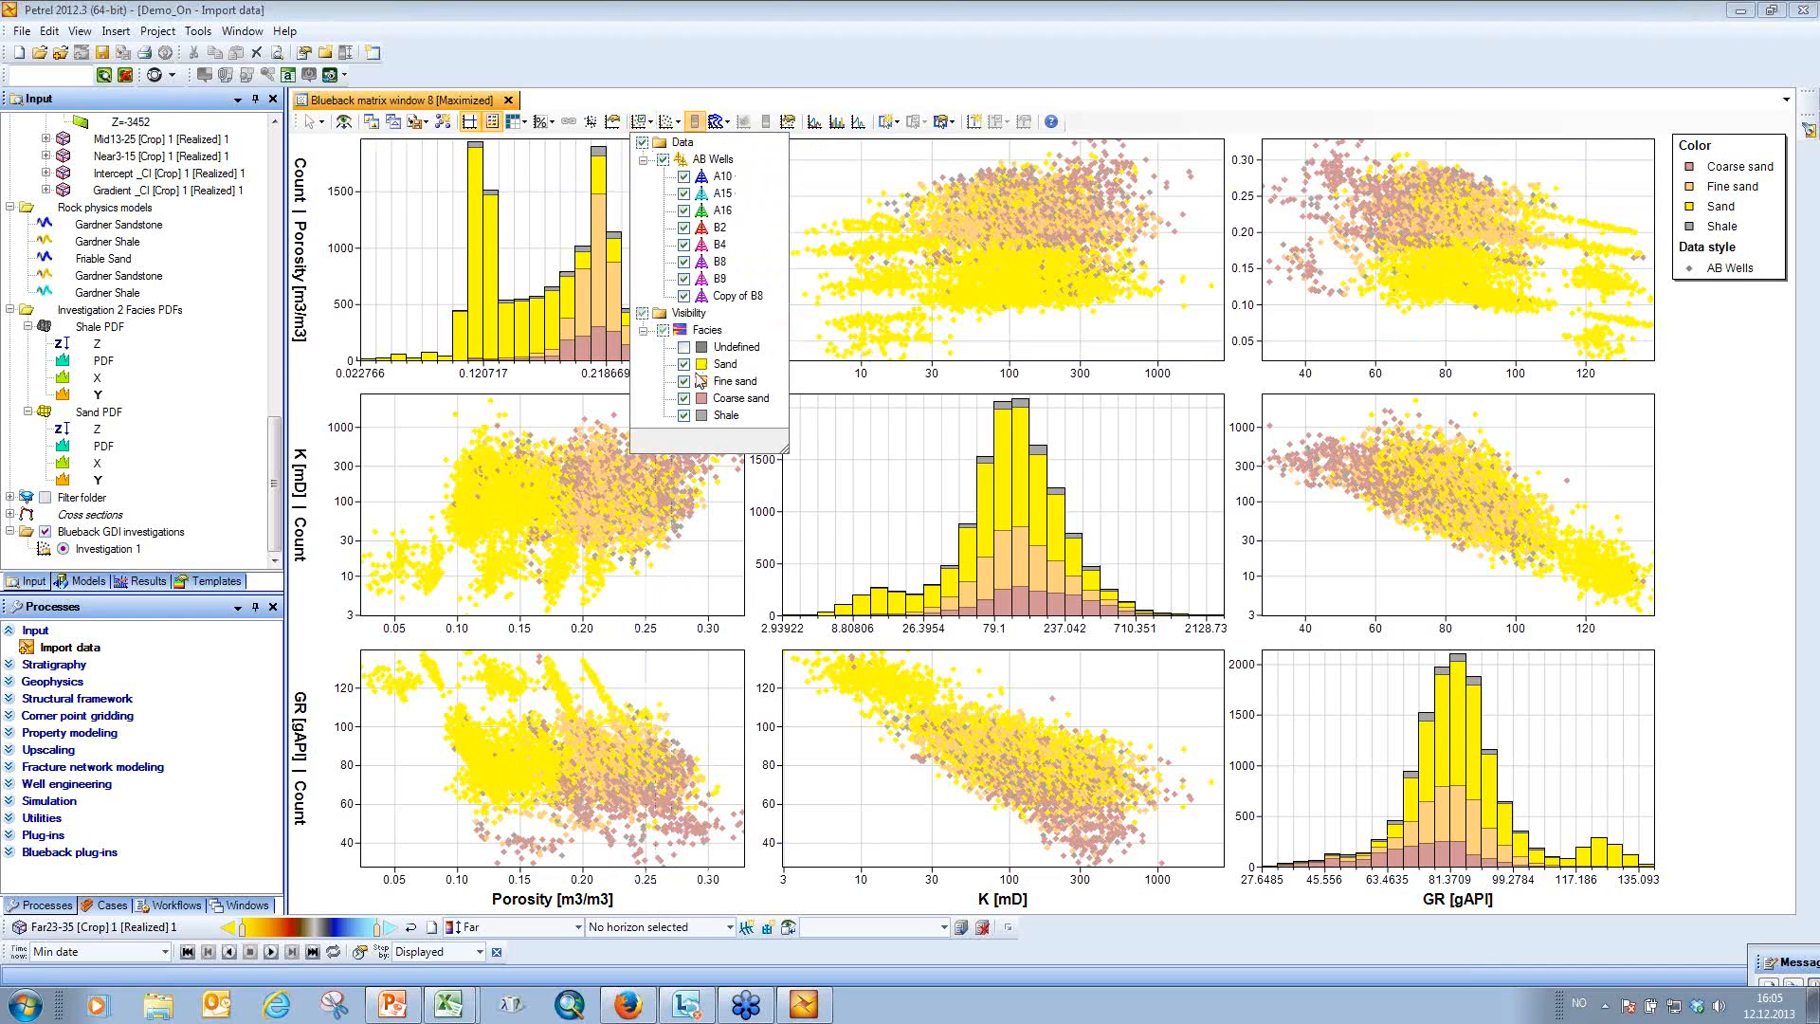
click(684, 381)
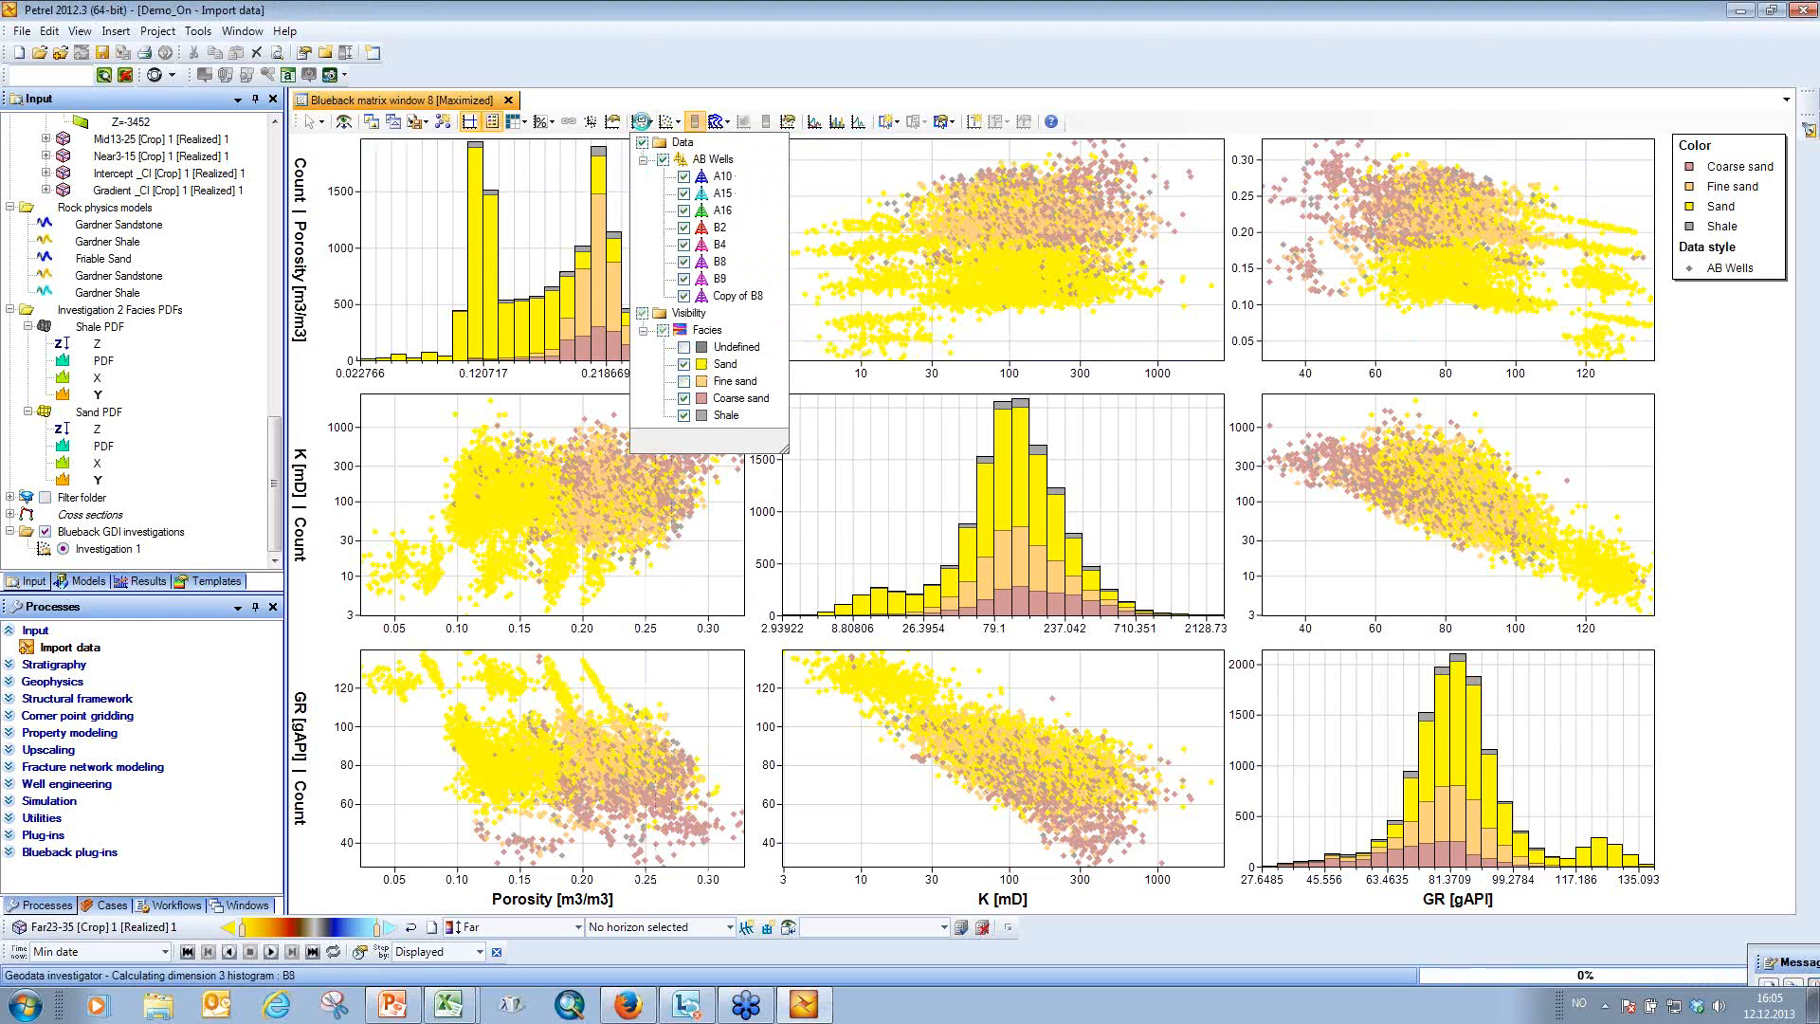
click(684, 415)
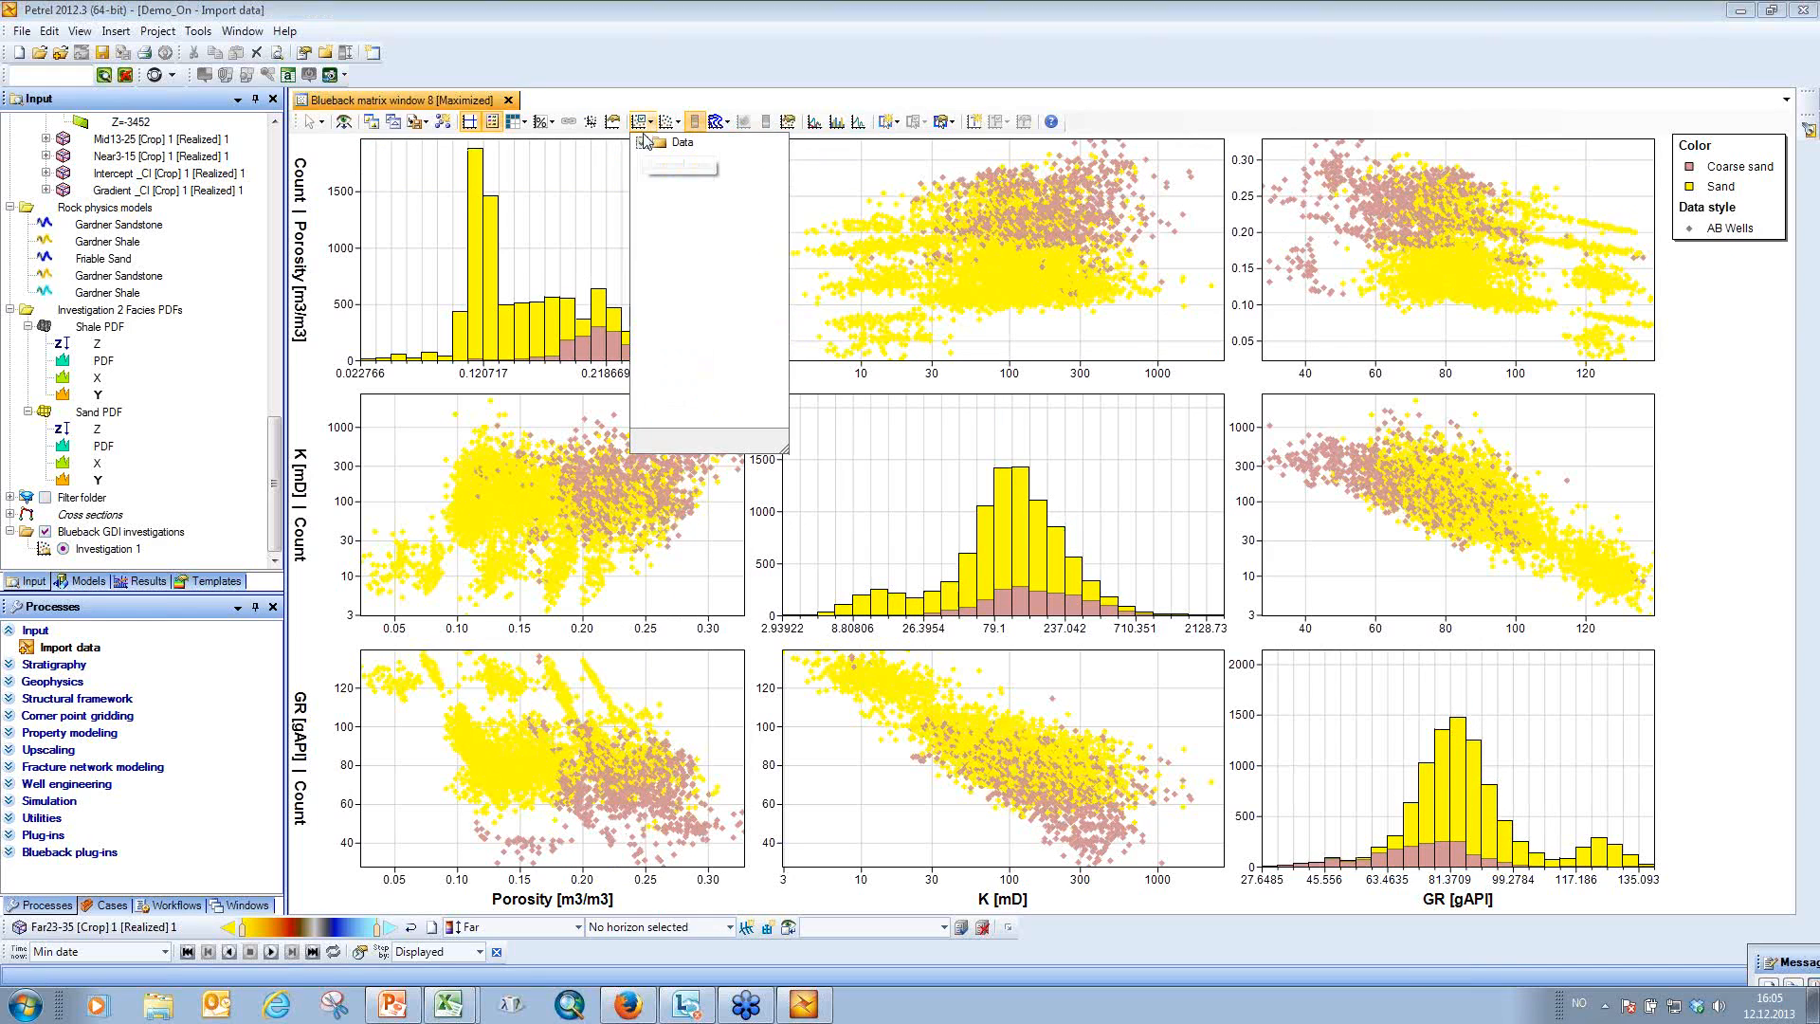
click(684, 399)
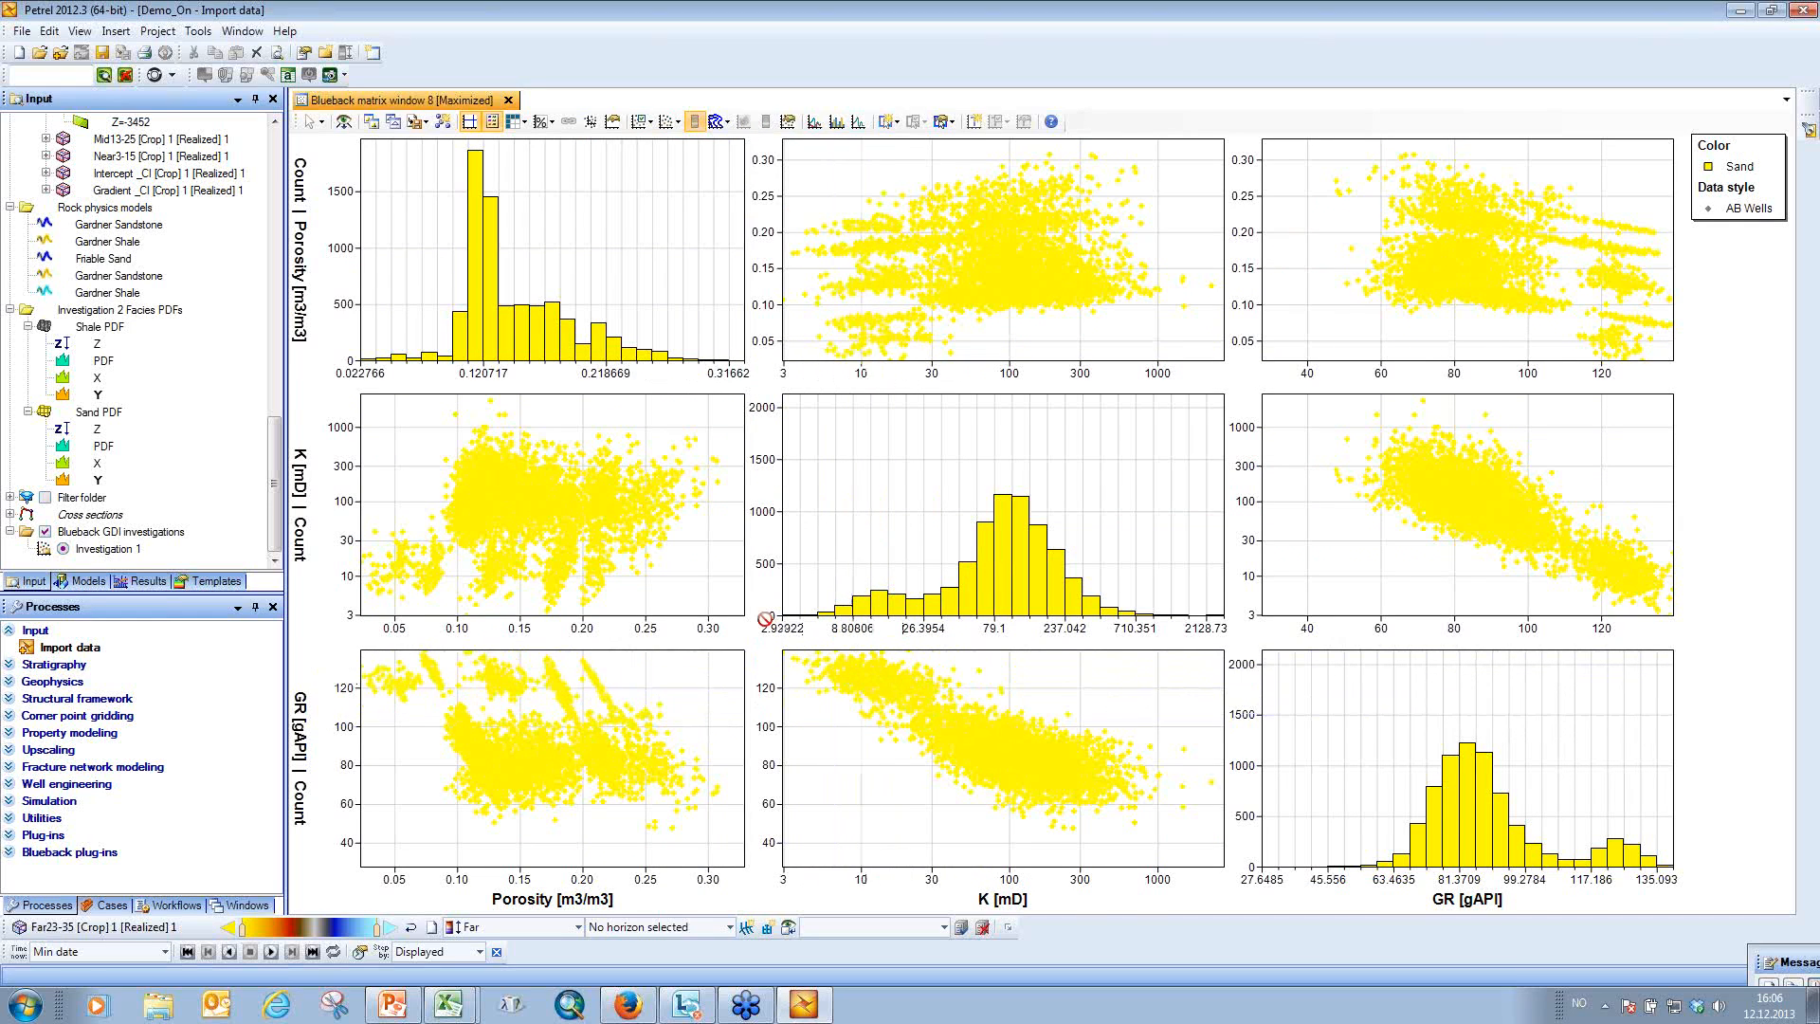
Add a rectangle filter on the porosity versus K plot around the low-porosity cluster, about 5 to 30 mD and up to about 0.10 porosity.
click(863, 324)
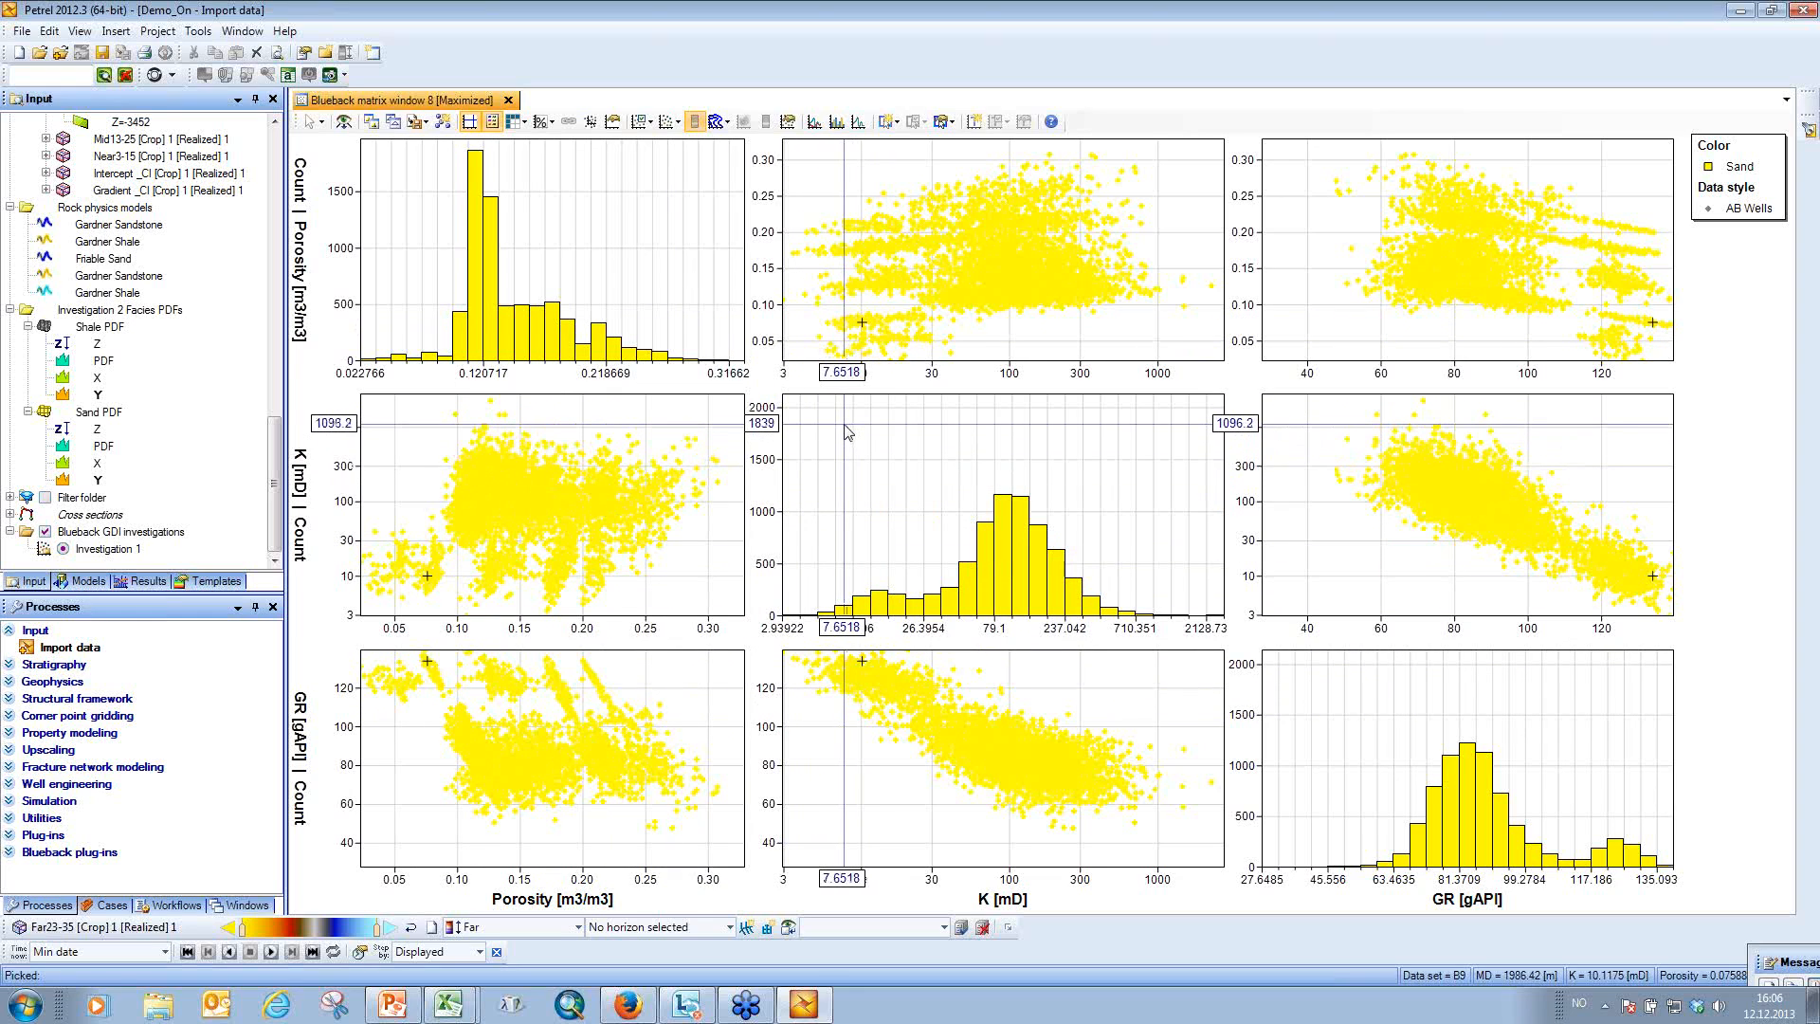
click(888, 121)
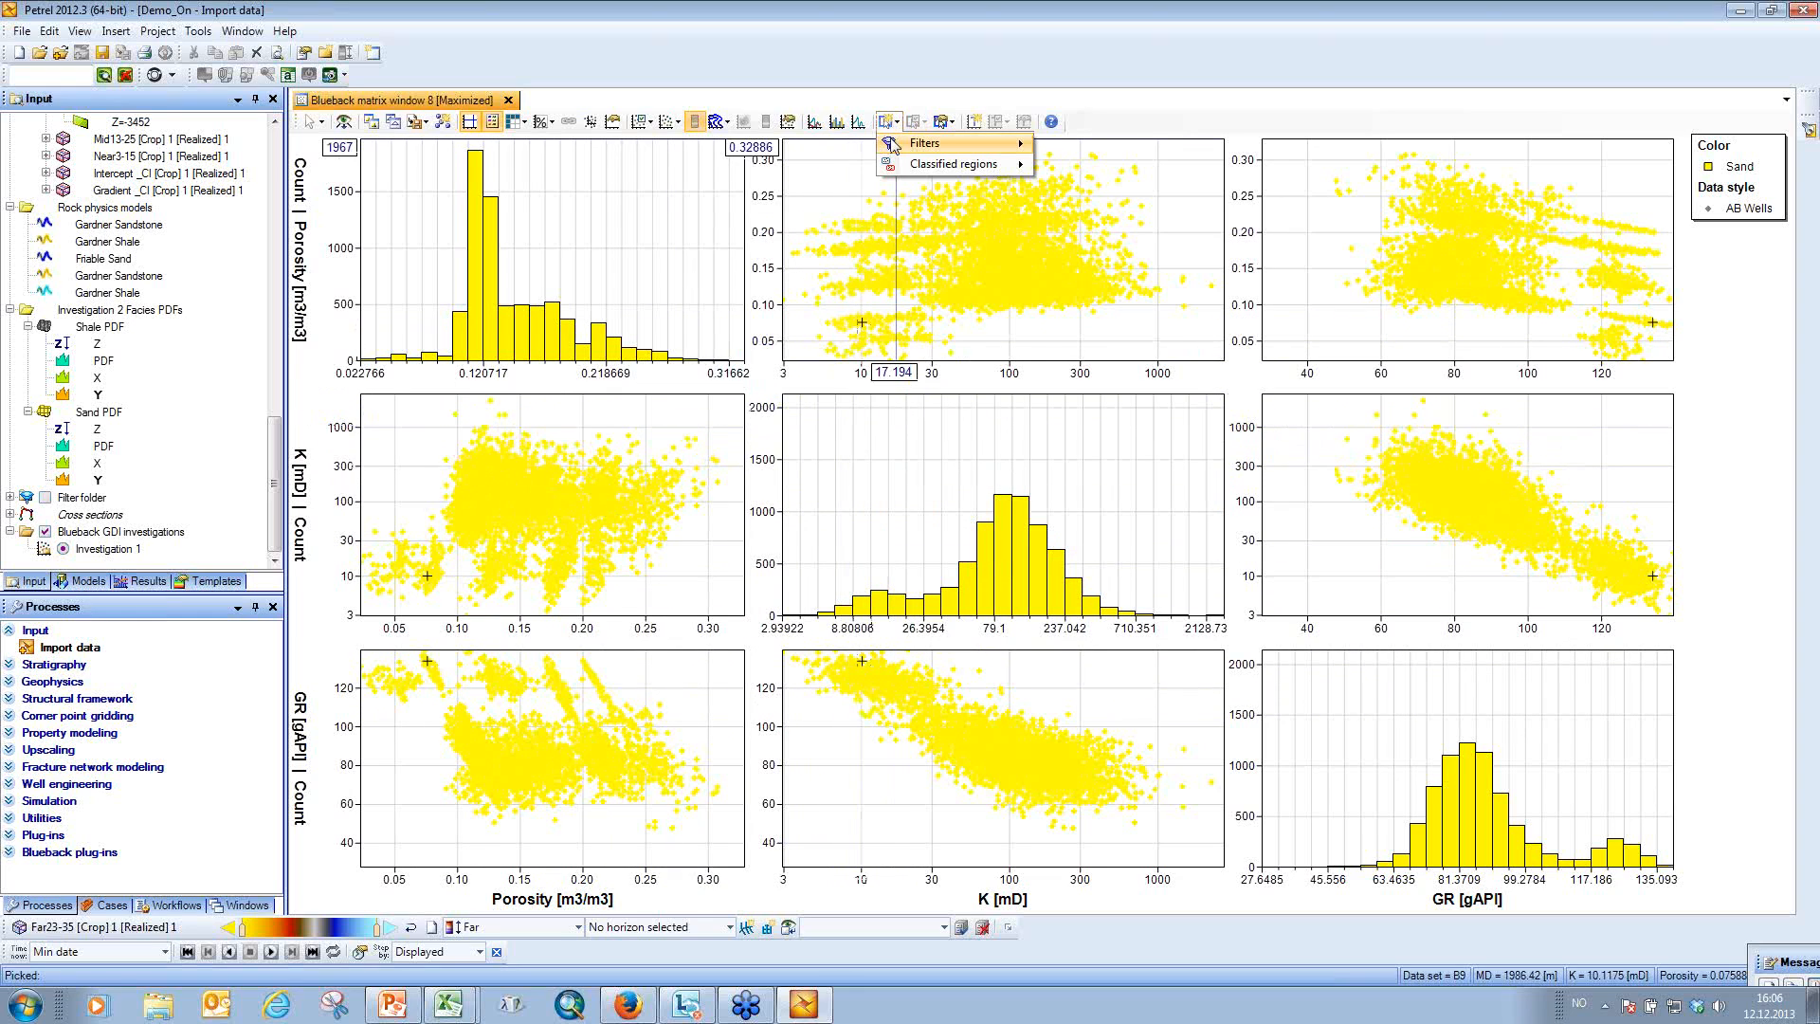
mouse_move(979, 145)
click(1128, 165)
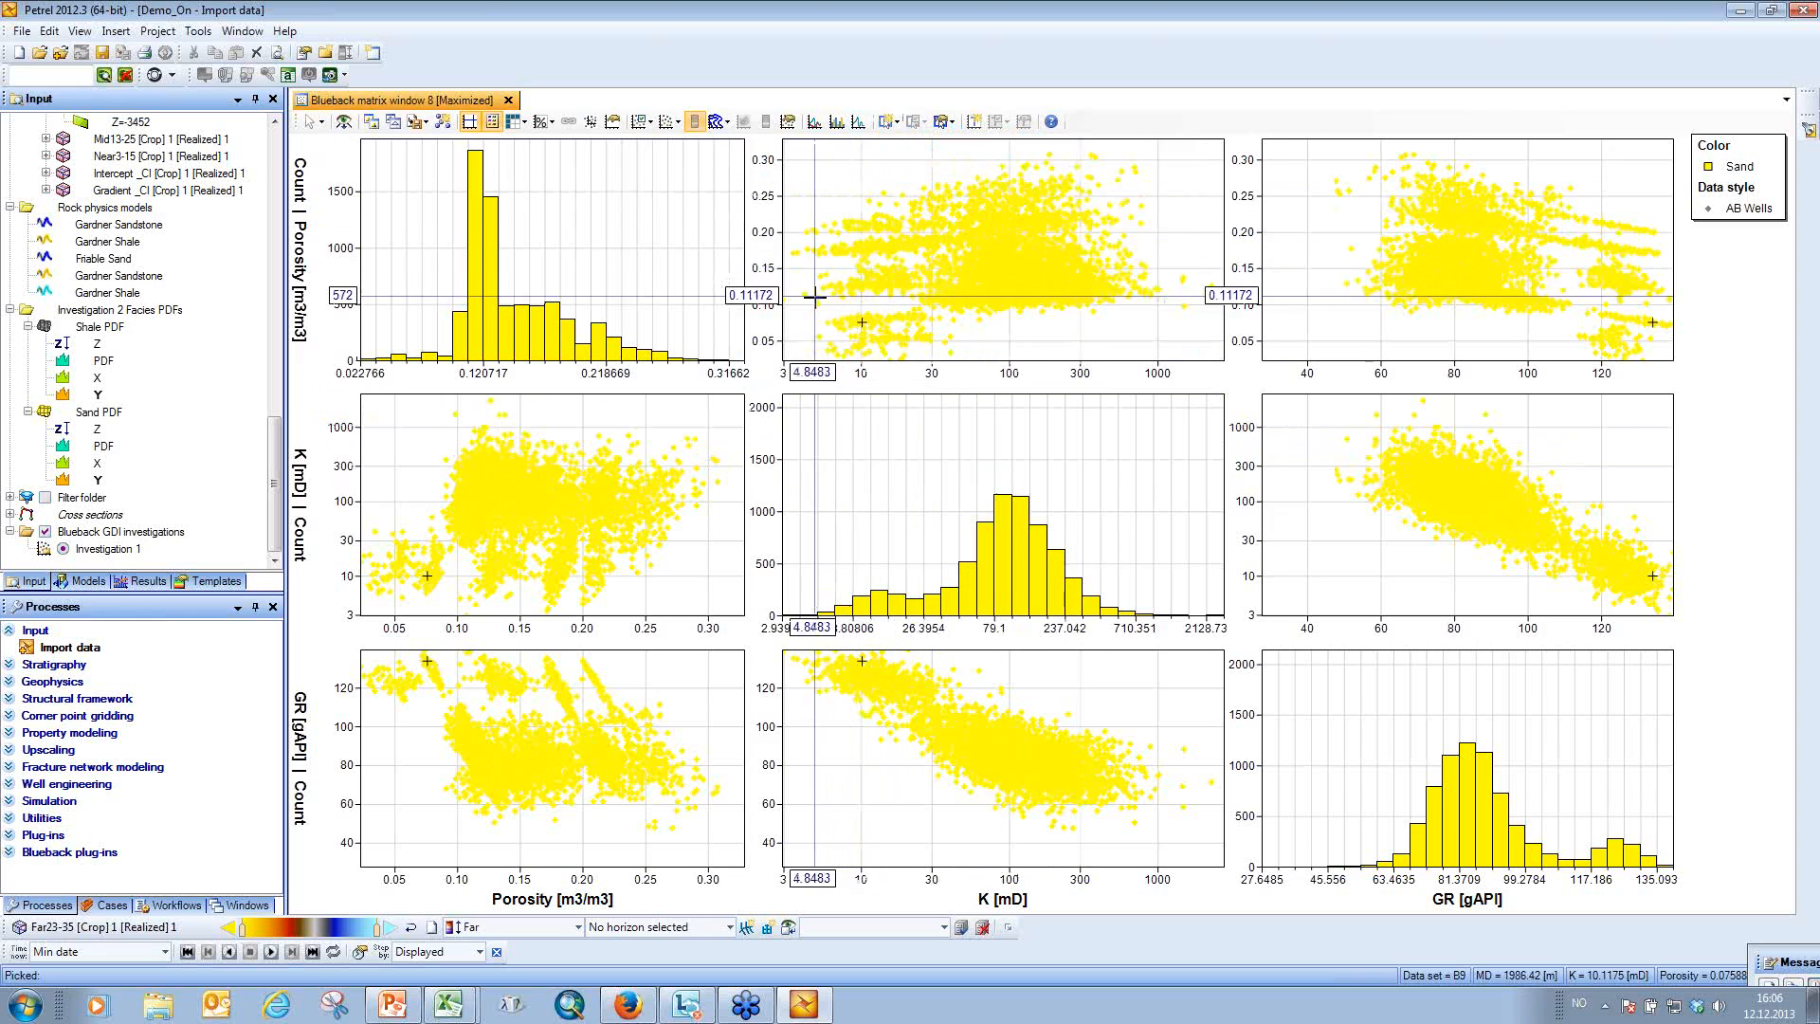
drag(817, 302, 933, 358)
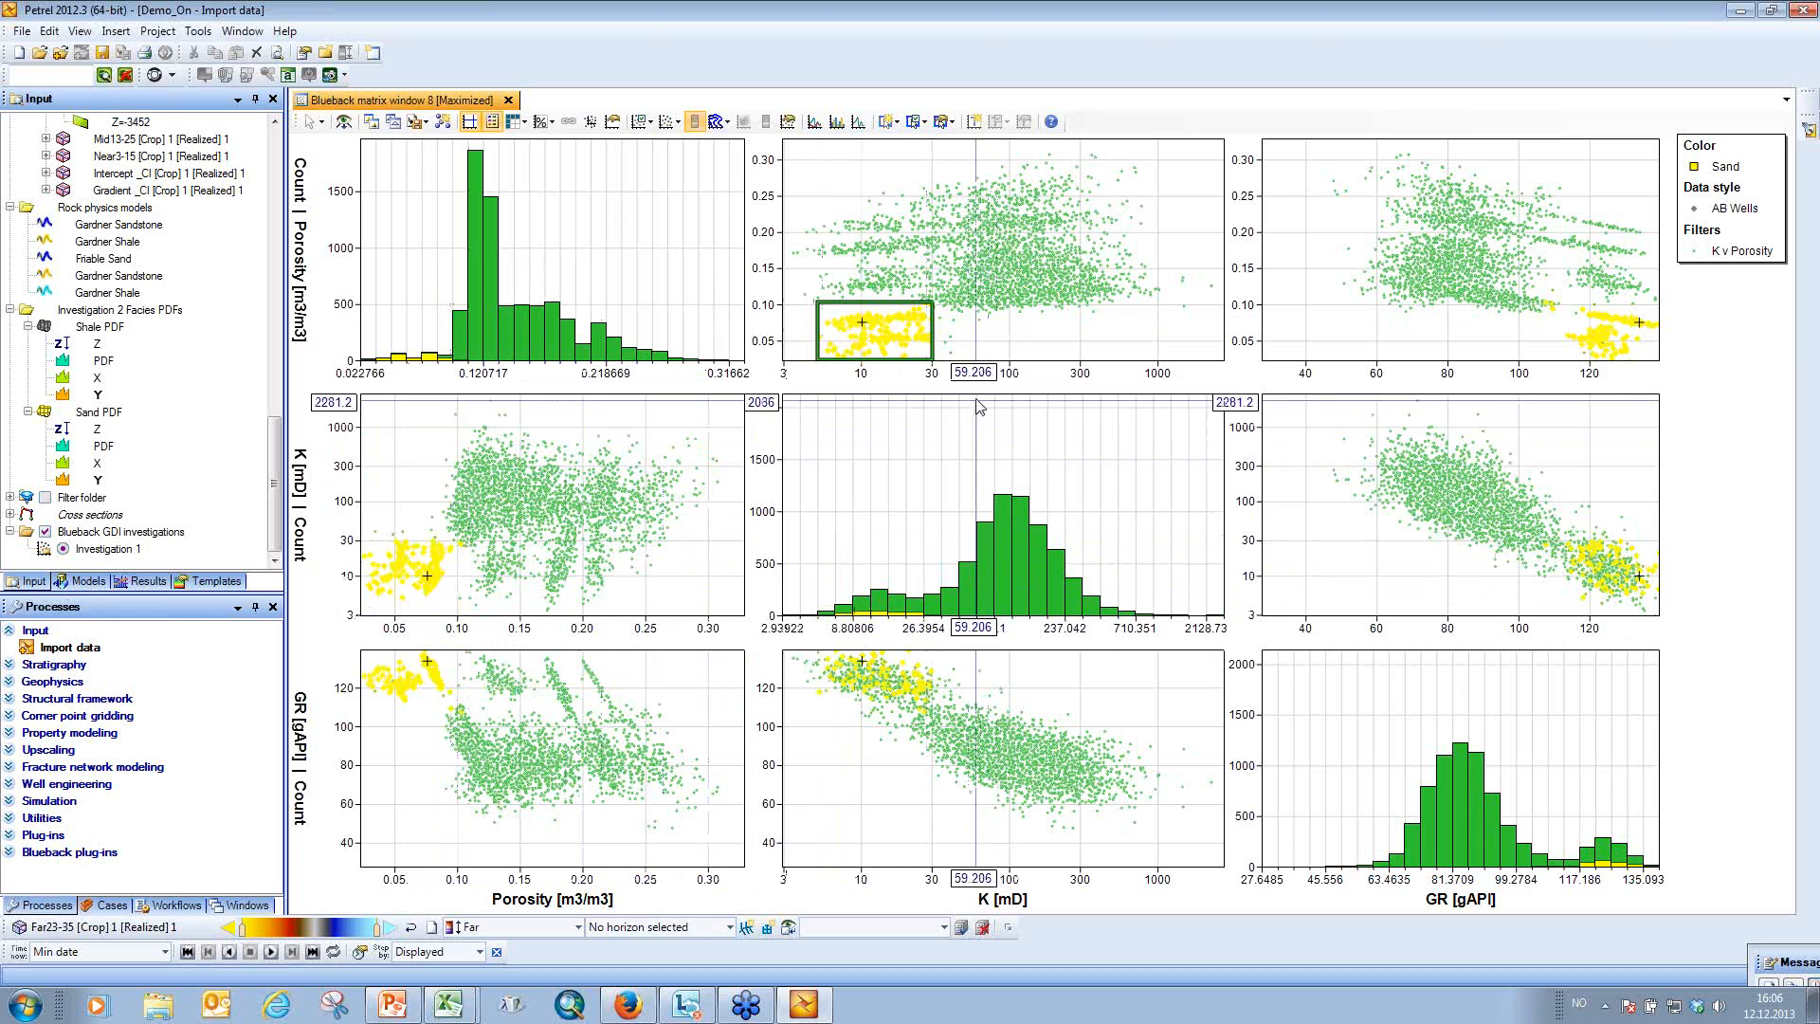
Switch off the K v Porosity filter in the enlarged porosity versus K plot and return to the full matrix view.
click(1007, 278)
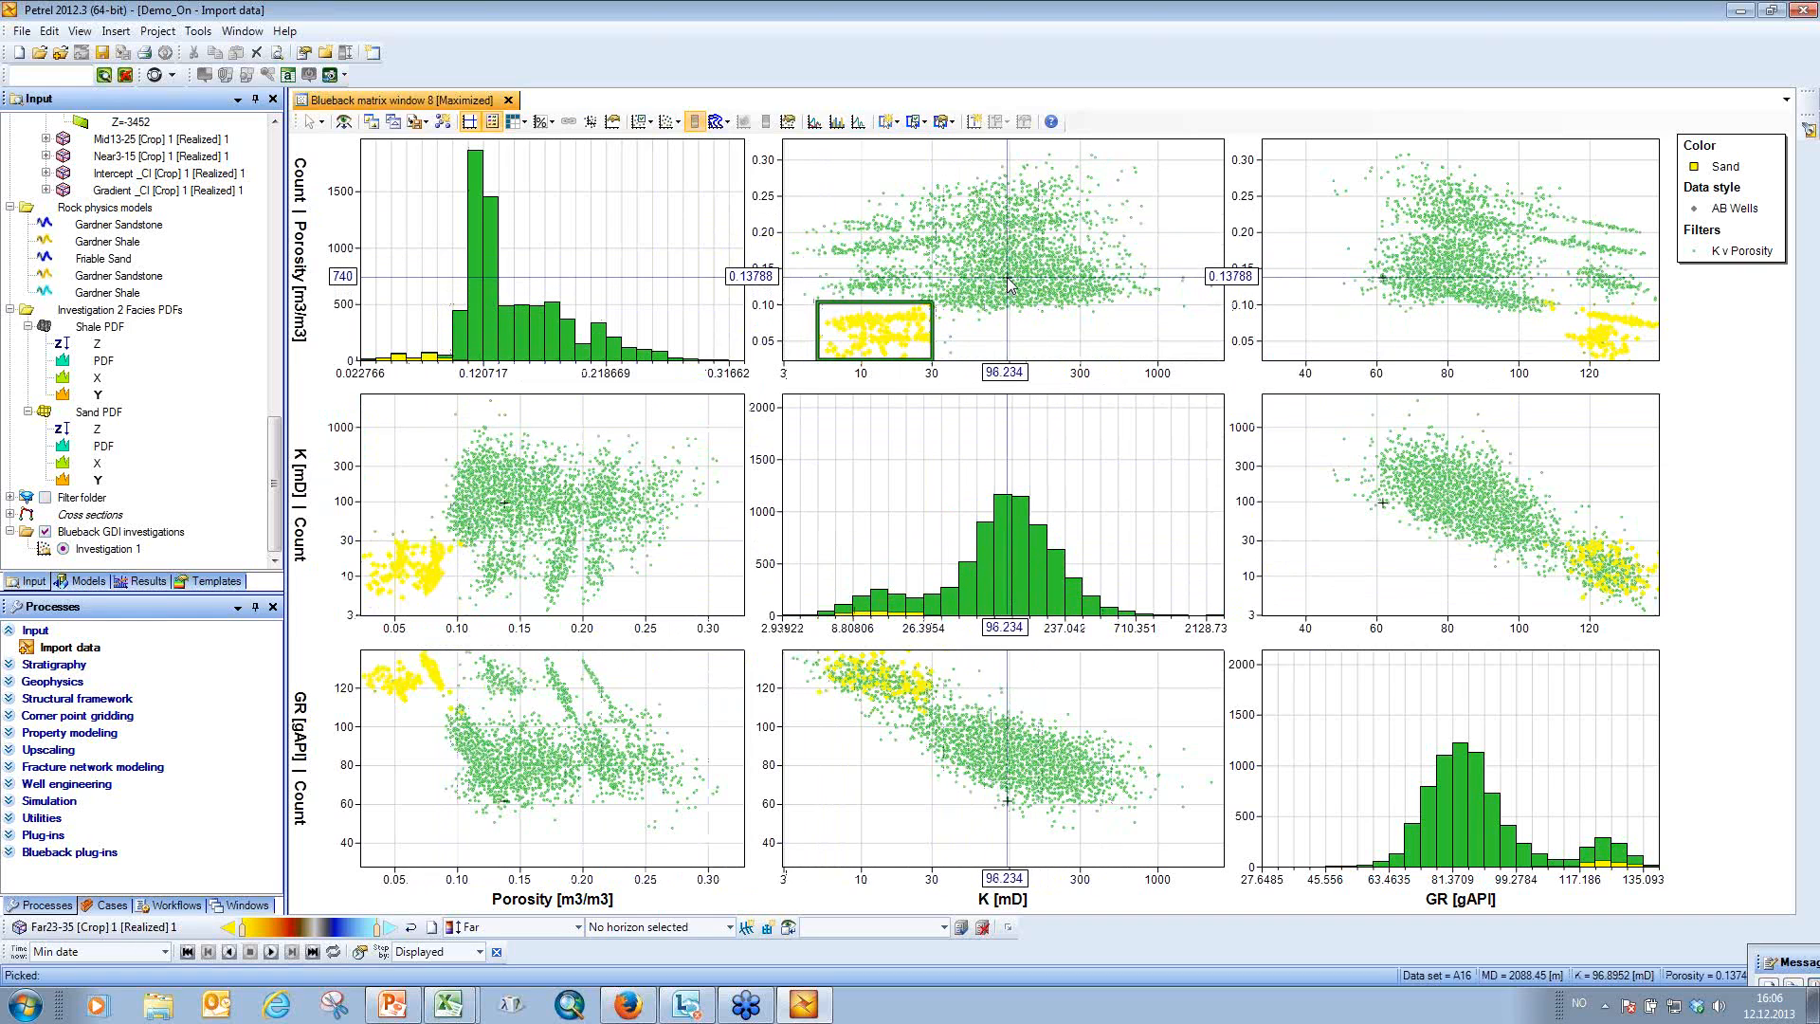
double_click(1008, 278)
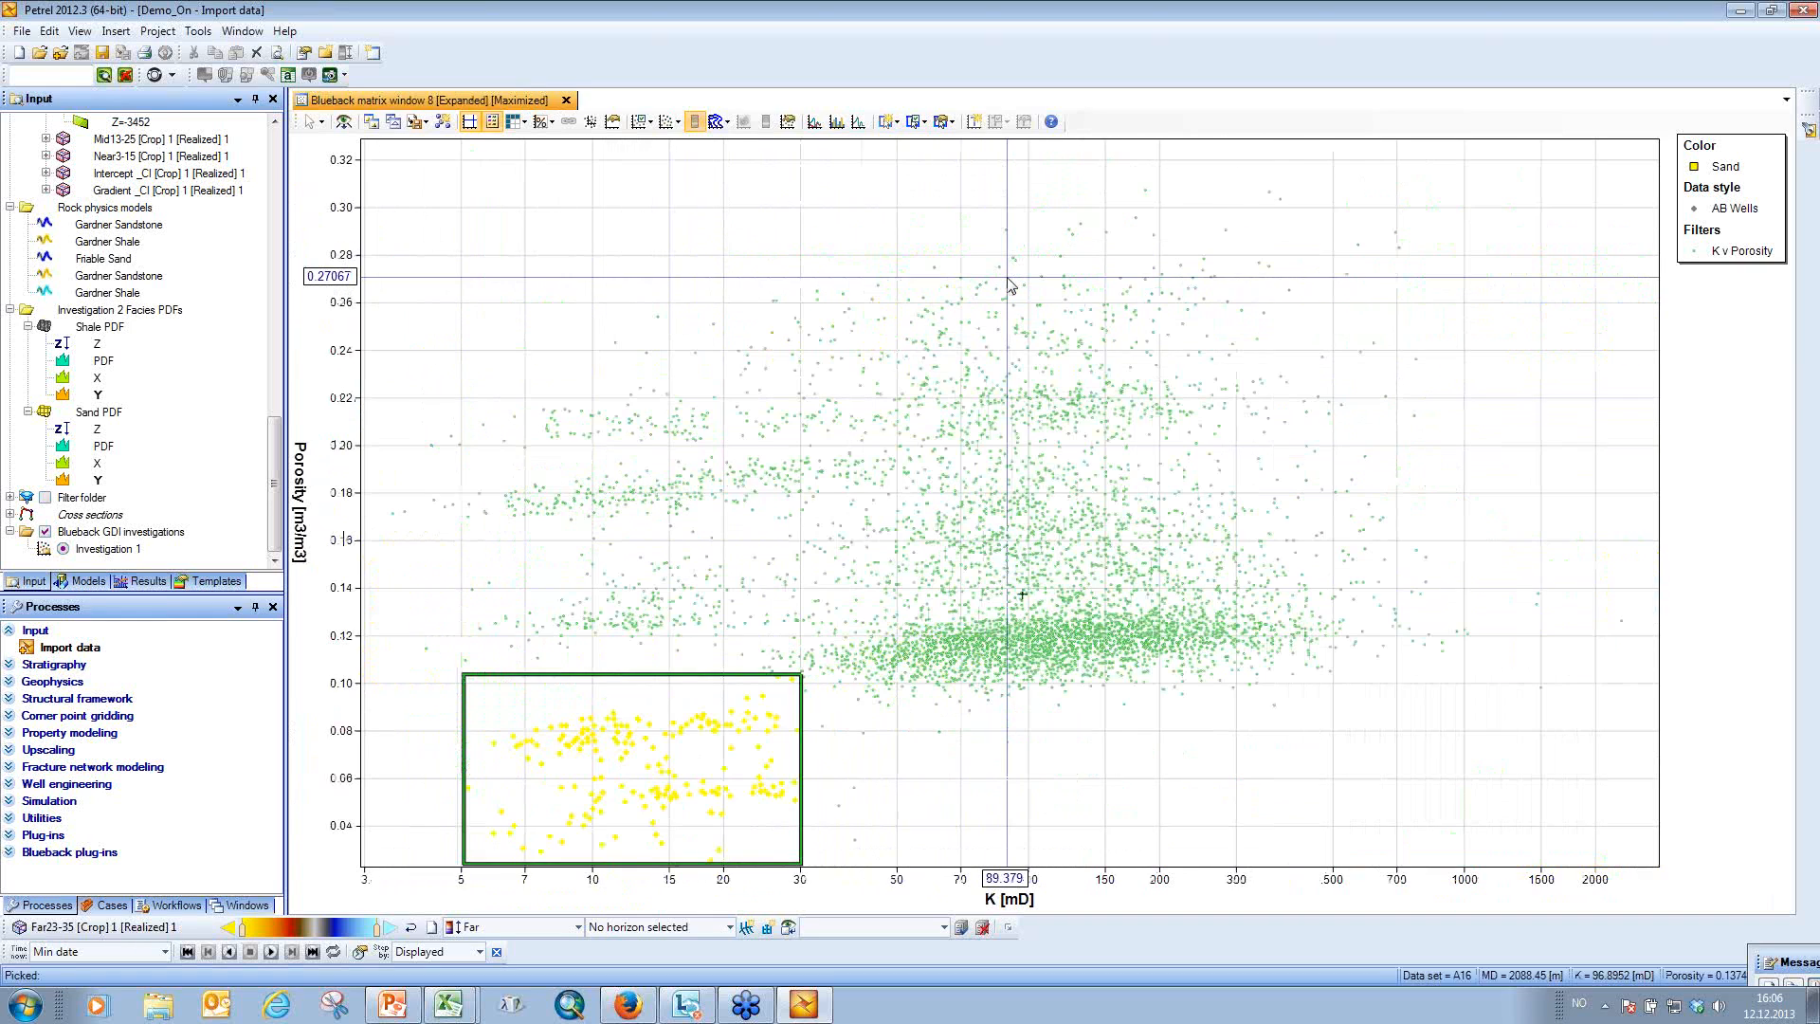
click(918, 122)
click(933, 160)
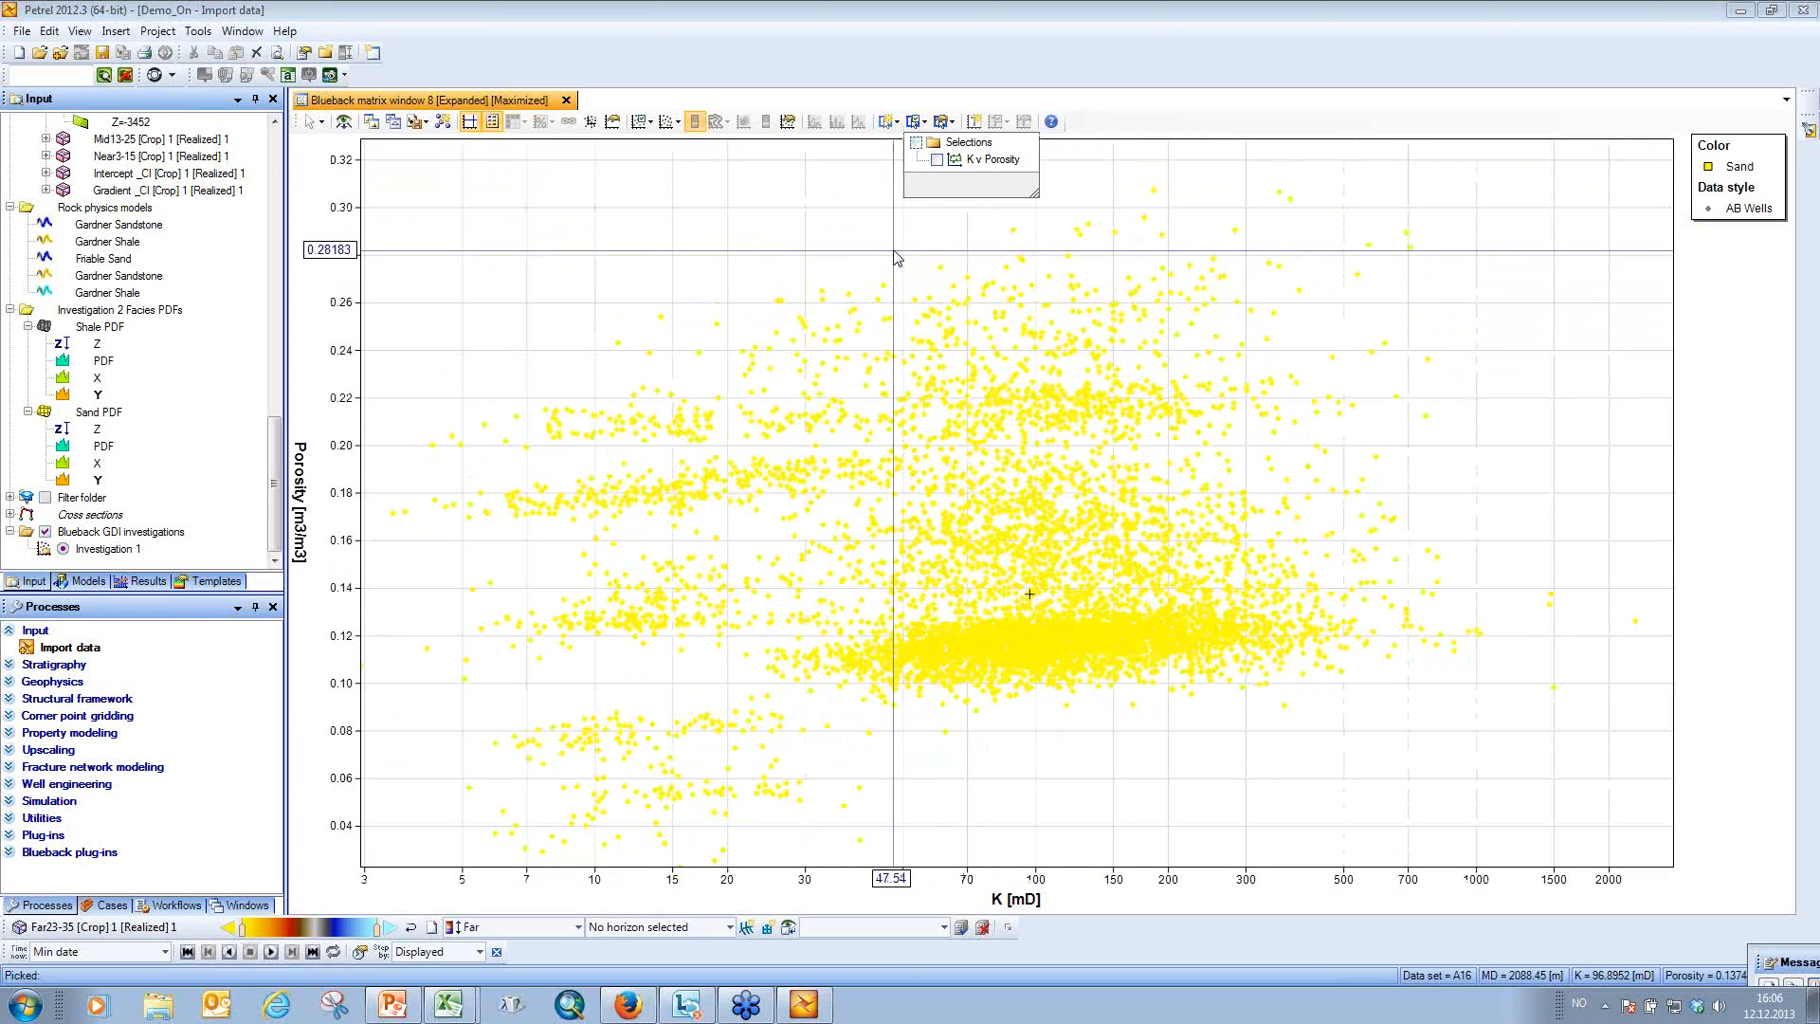
click(820, 82)
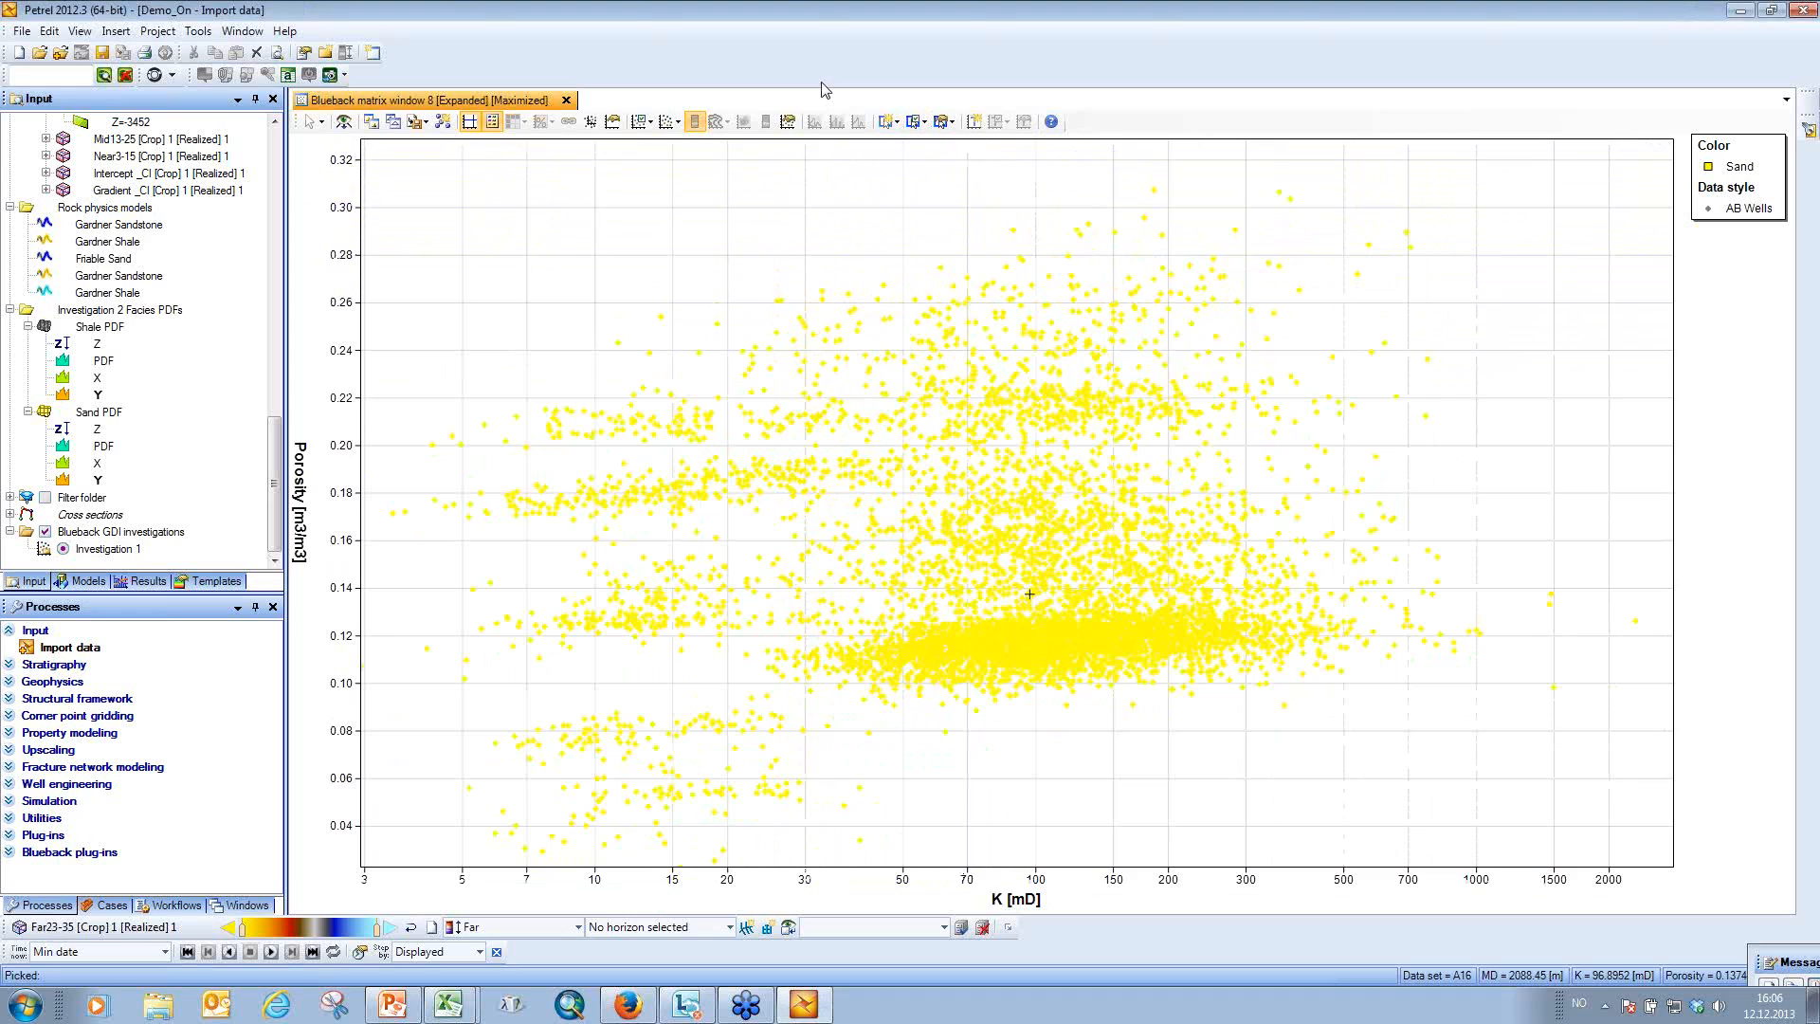
double_click(932, 390)
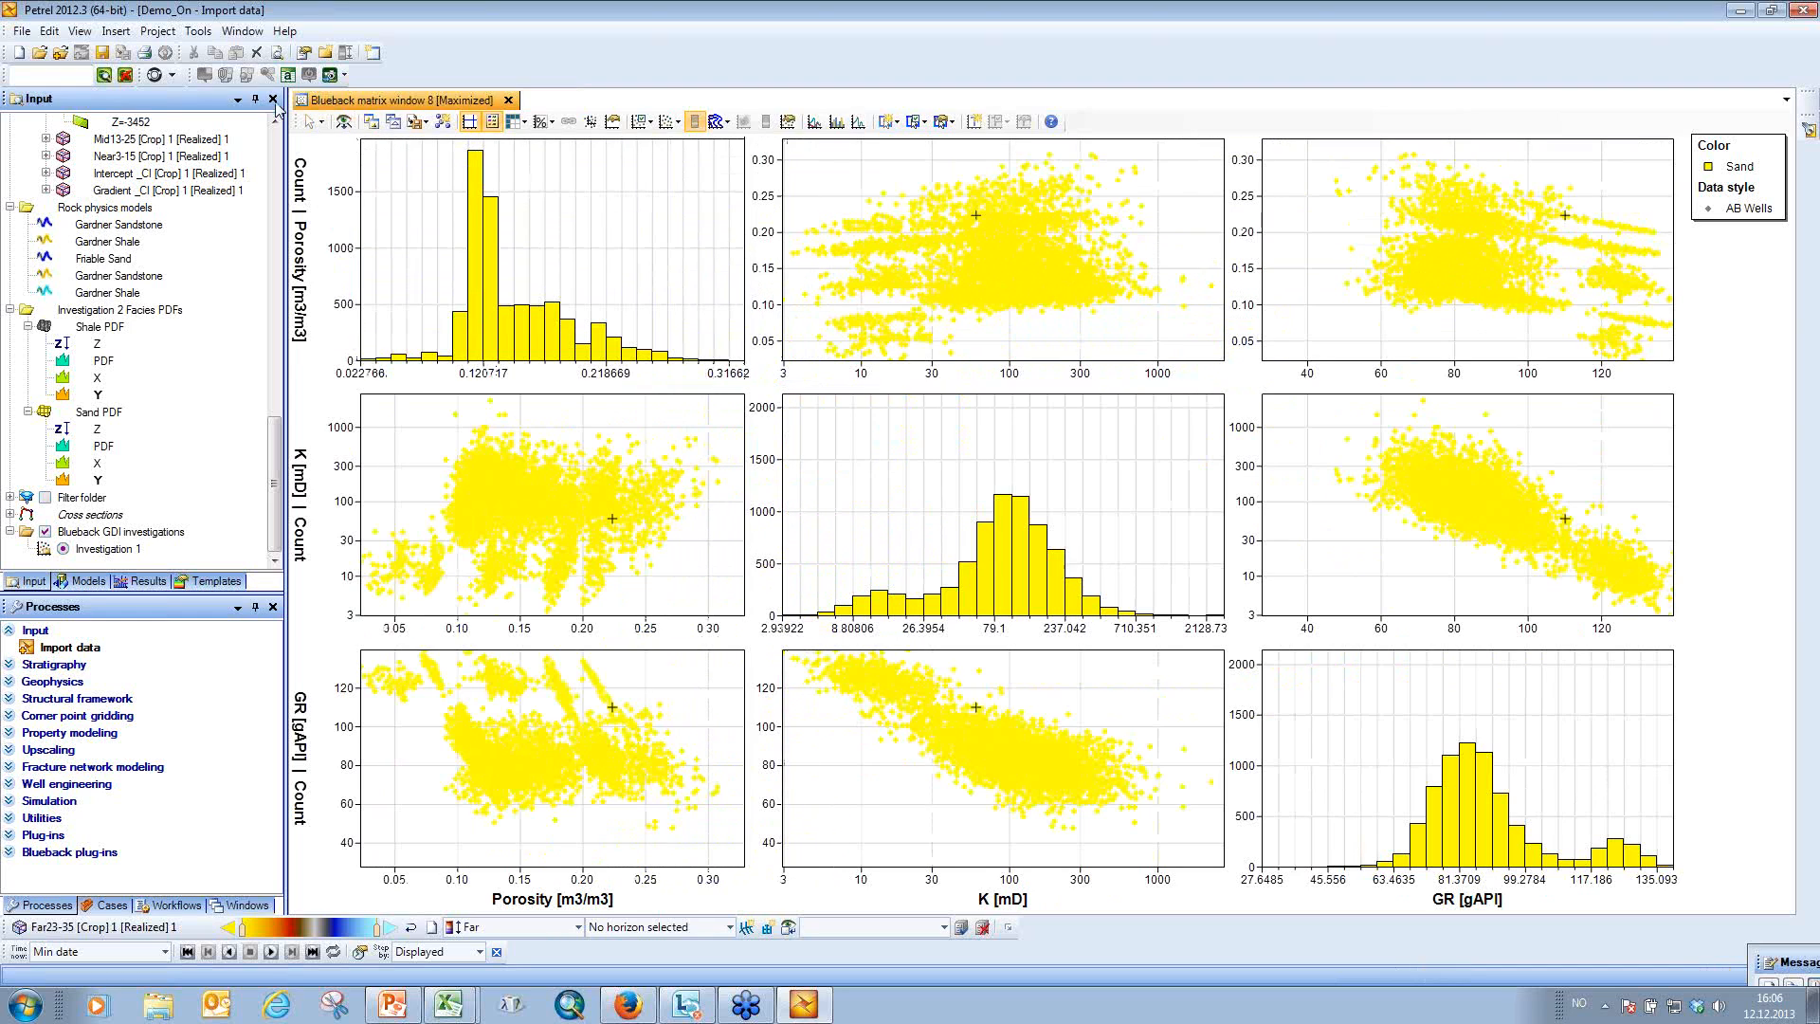
Display Investigation 1 in a new Blueback crossplot window and set its vertical axis data to GR.
click(245, 32)
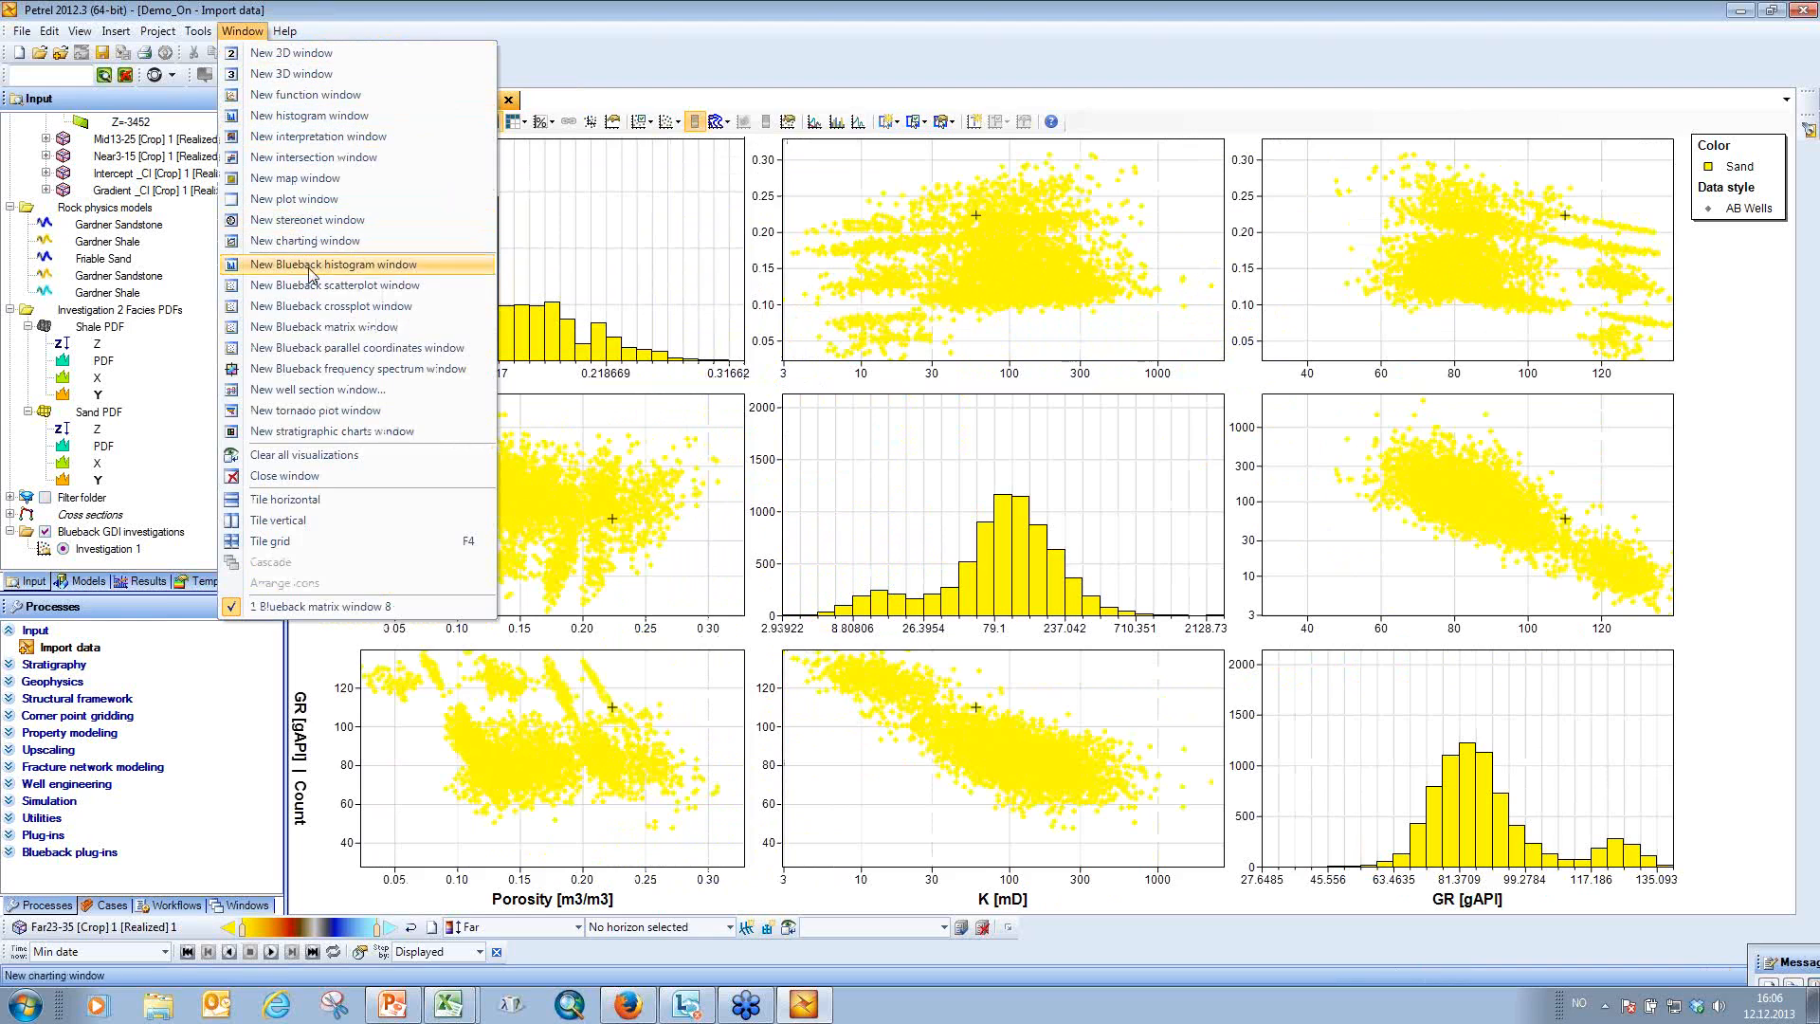
click(314, 307)
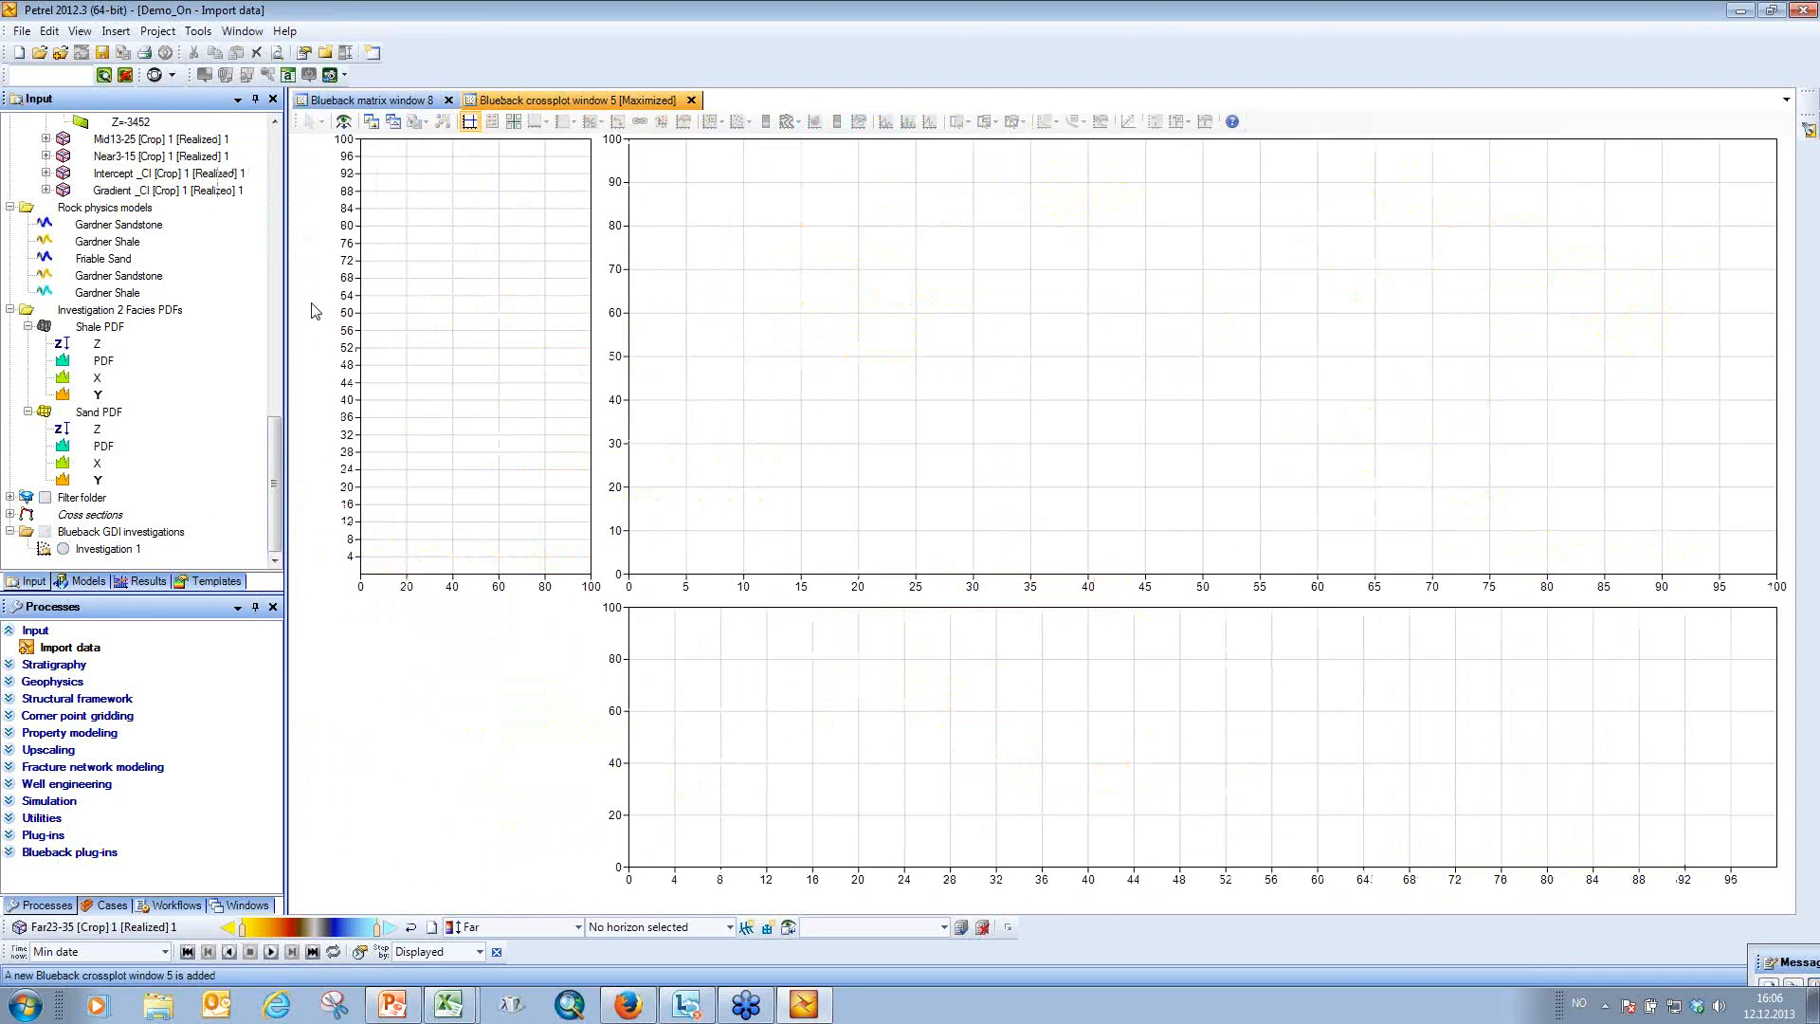
click(62, 549)
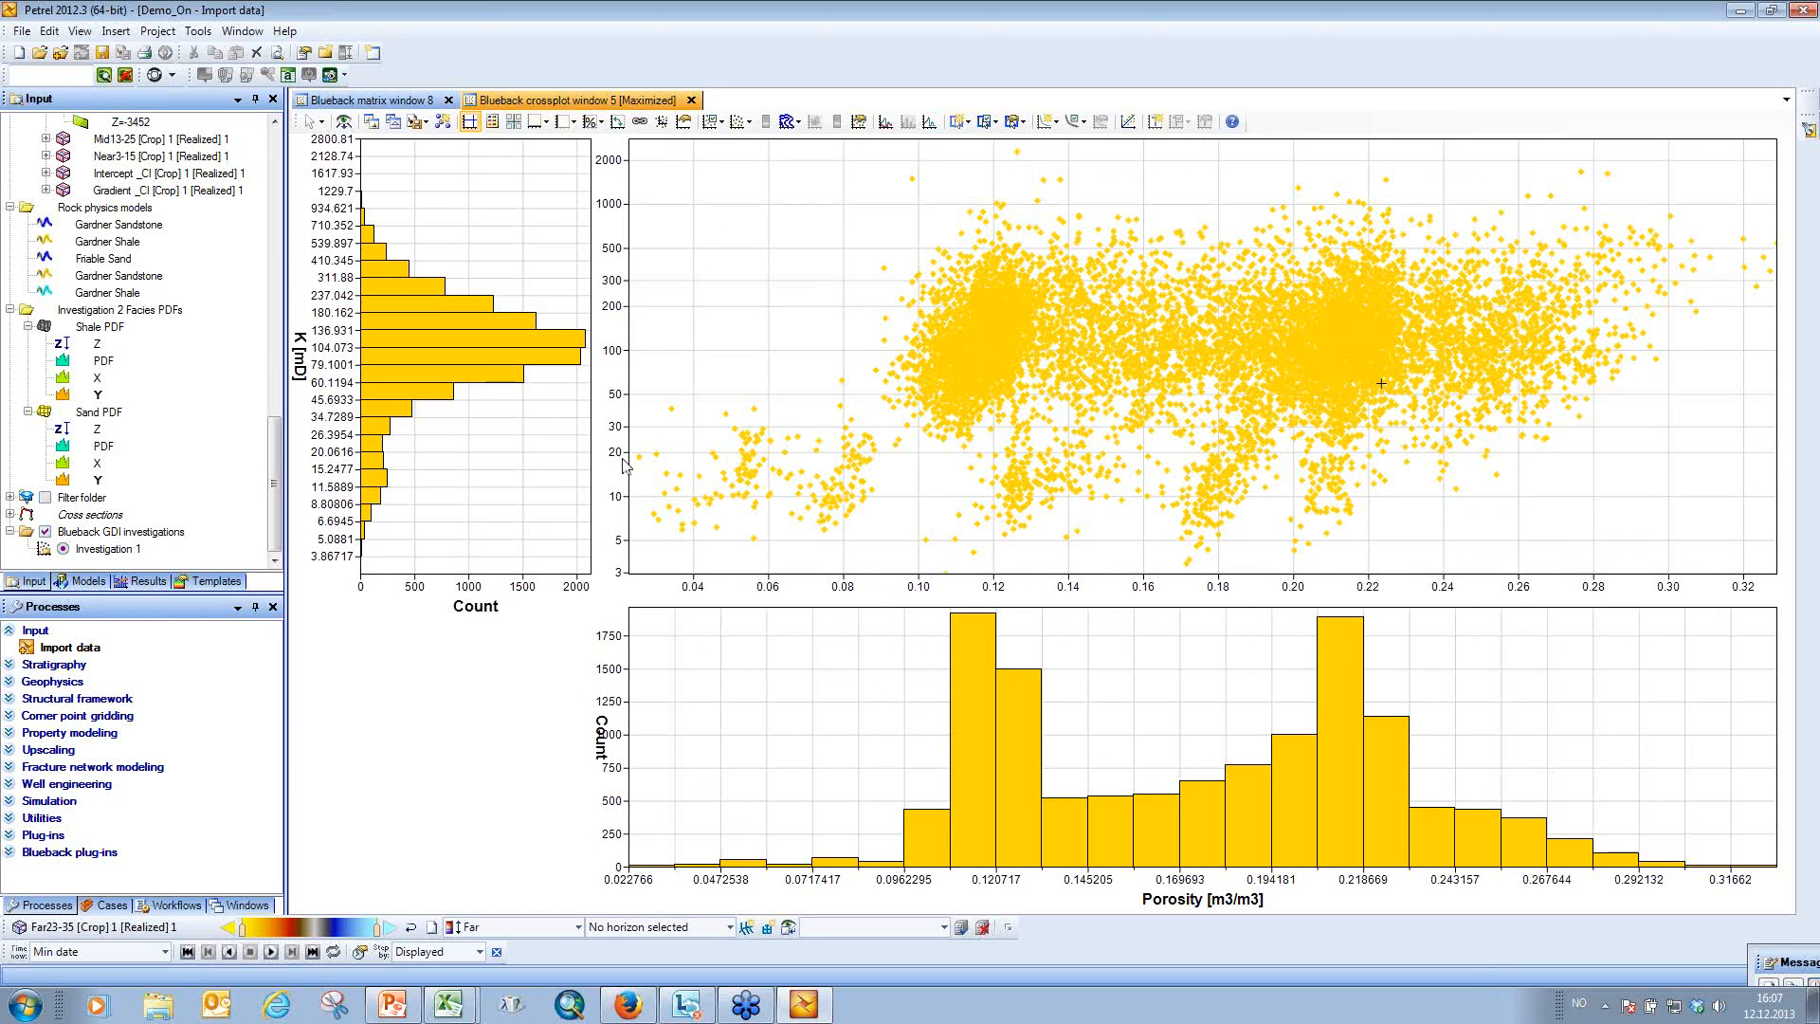
right_click(301, 351)
mouse_move(349, 356)
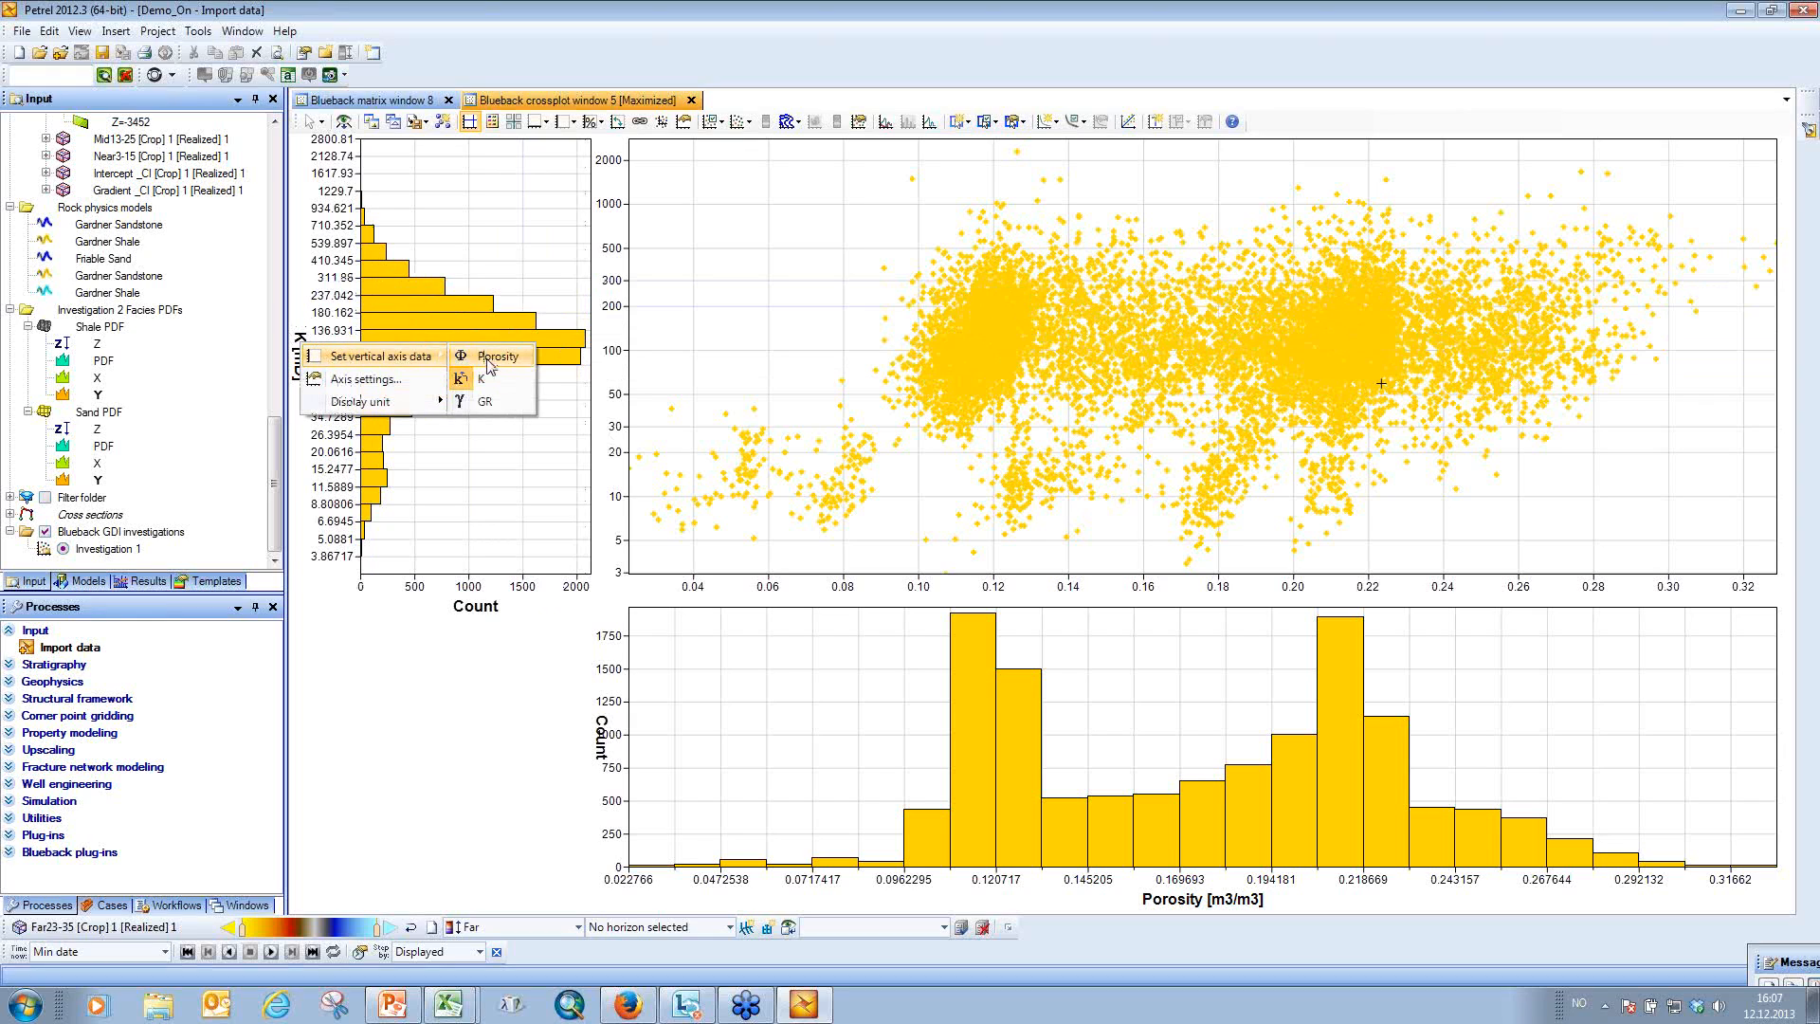
click(485, 399)
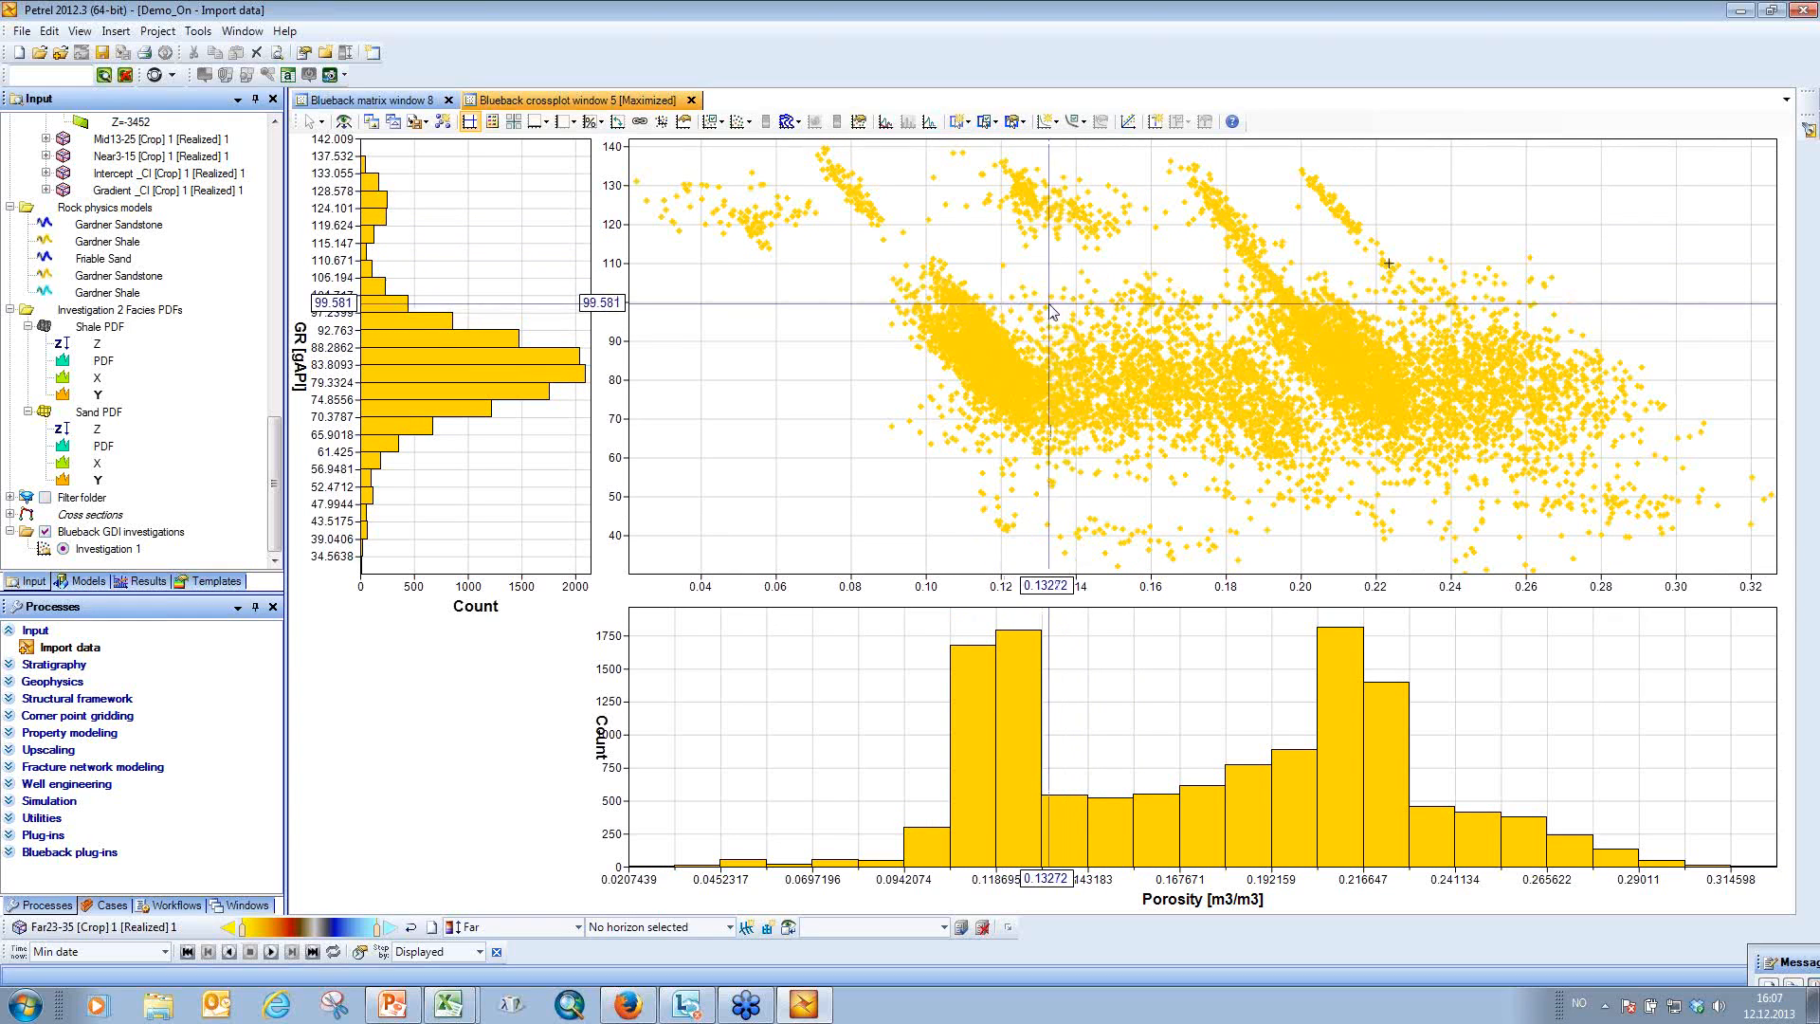
Add a classification group to Investigation 1 named with a possessive first name, and name its template with that same name plus Facies.
double_click(125, 551)
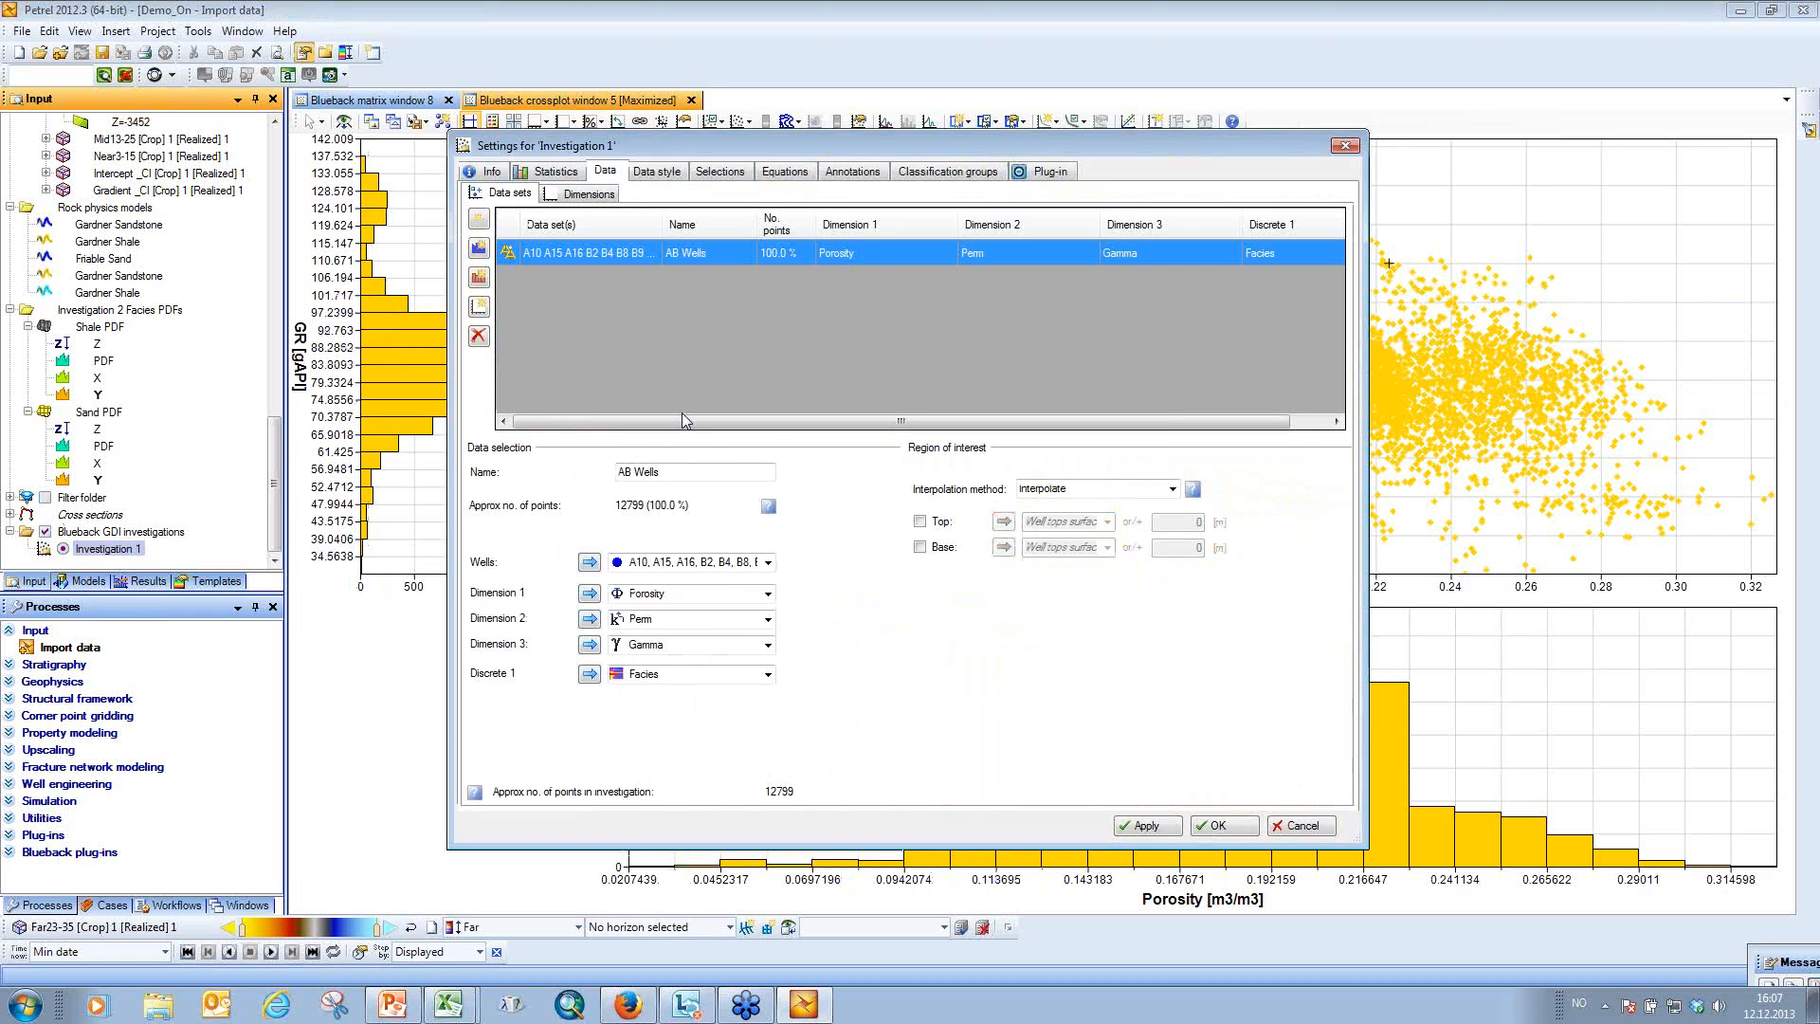
click(947, 172)
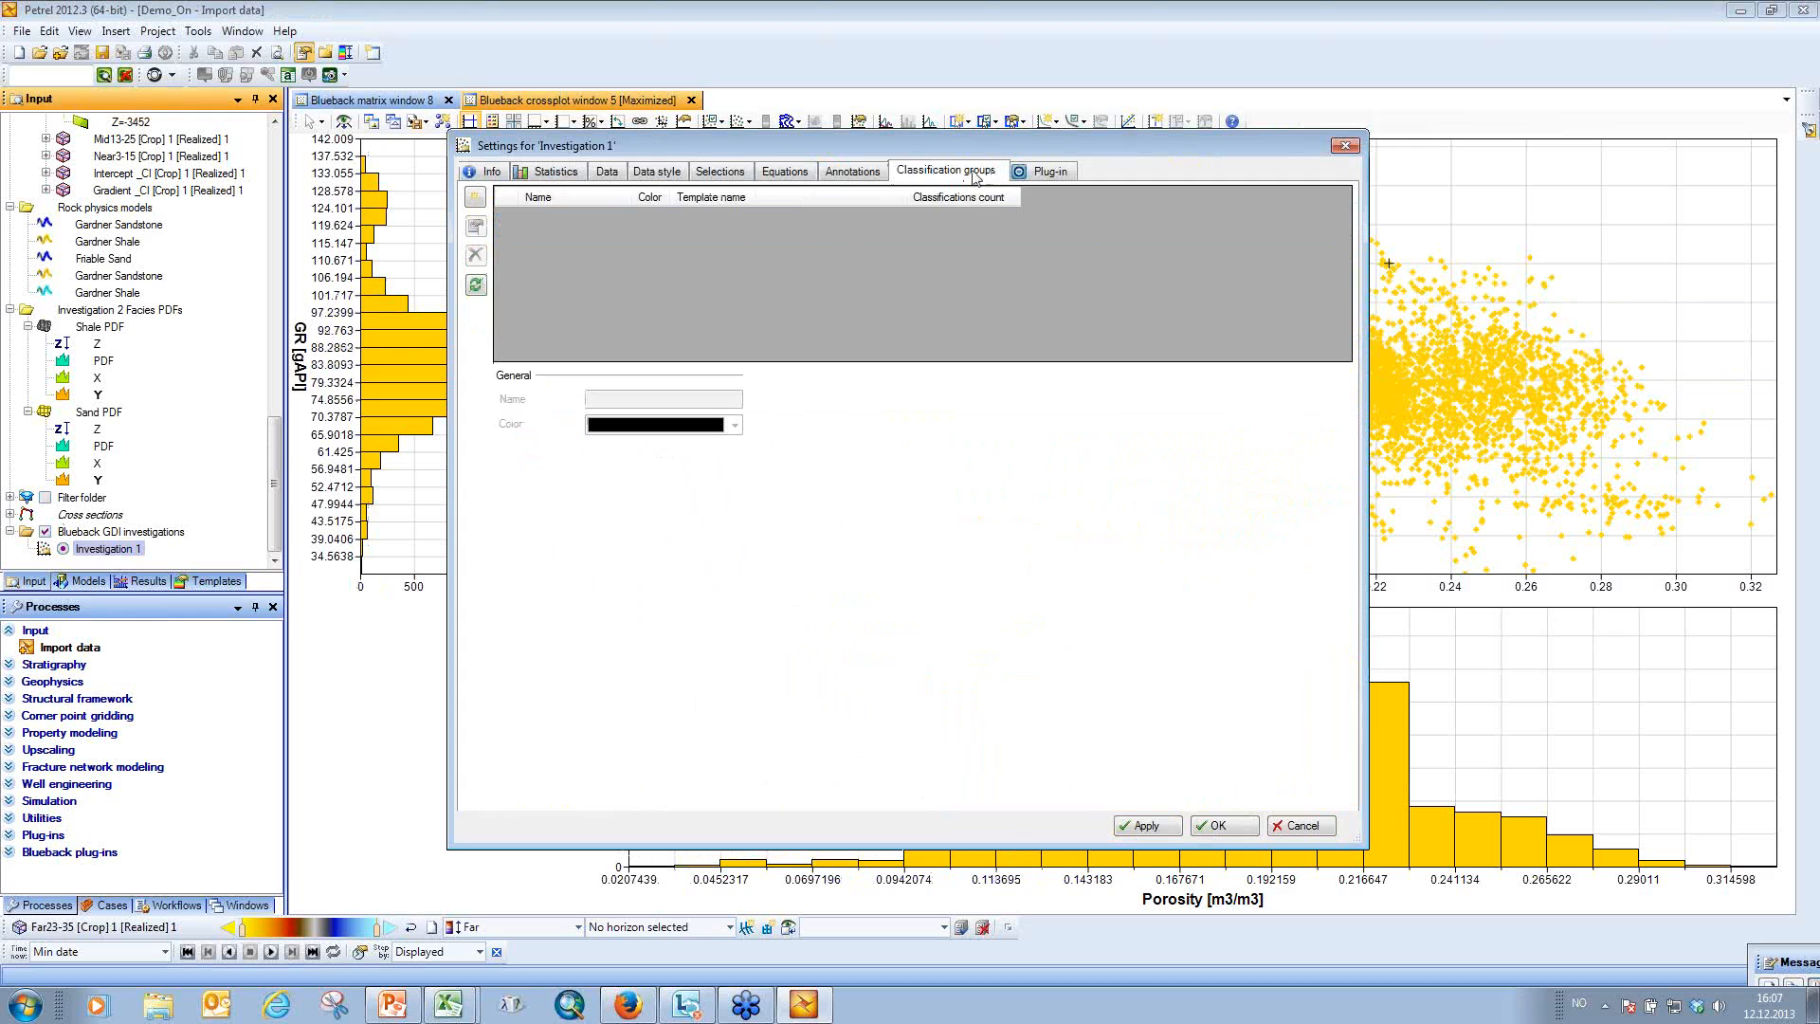
click(475, 197)
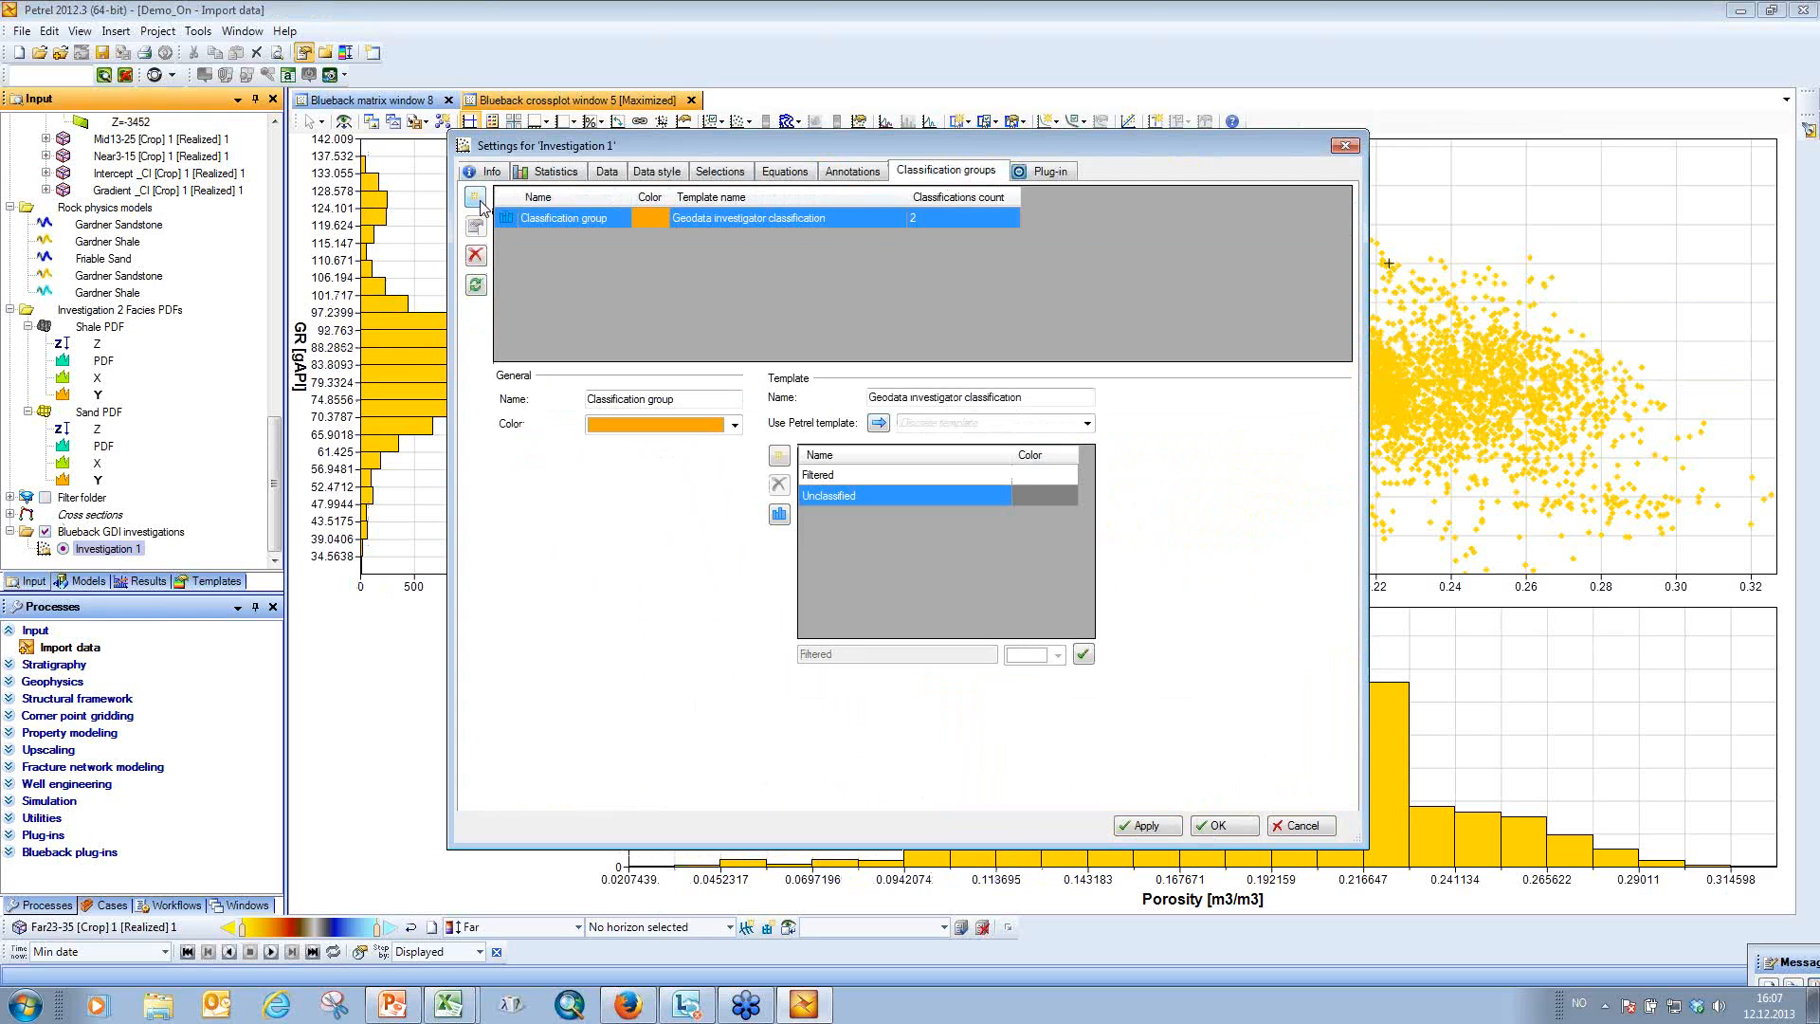
click(690, 398)
drag(690, 398, 563, 404)
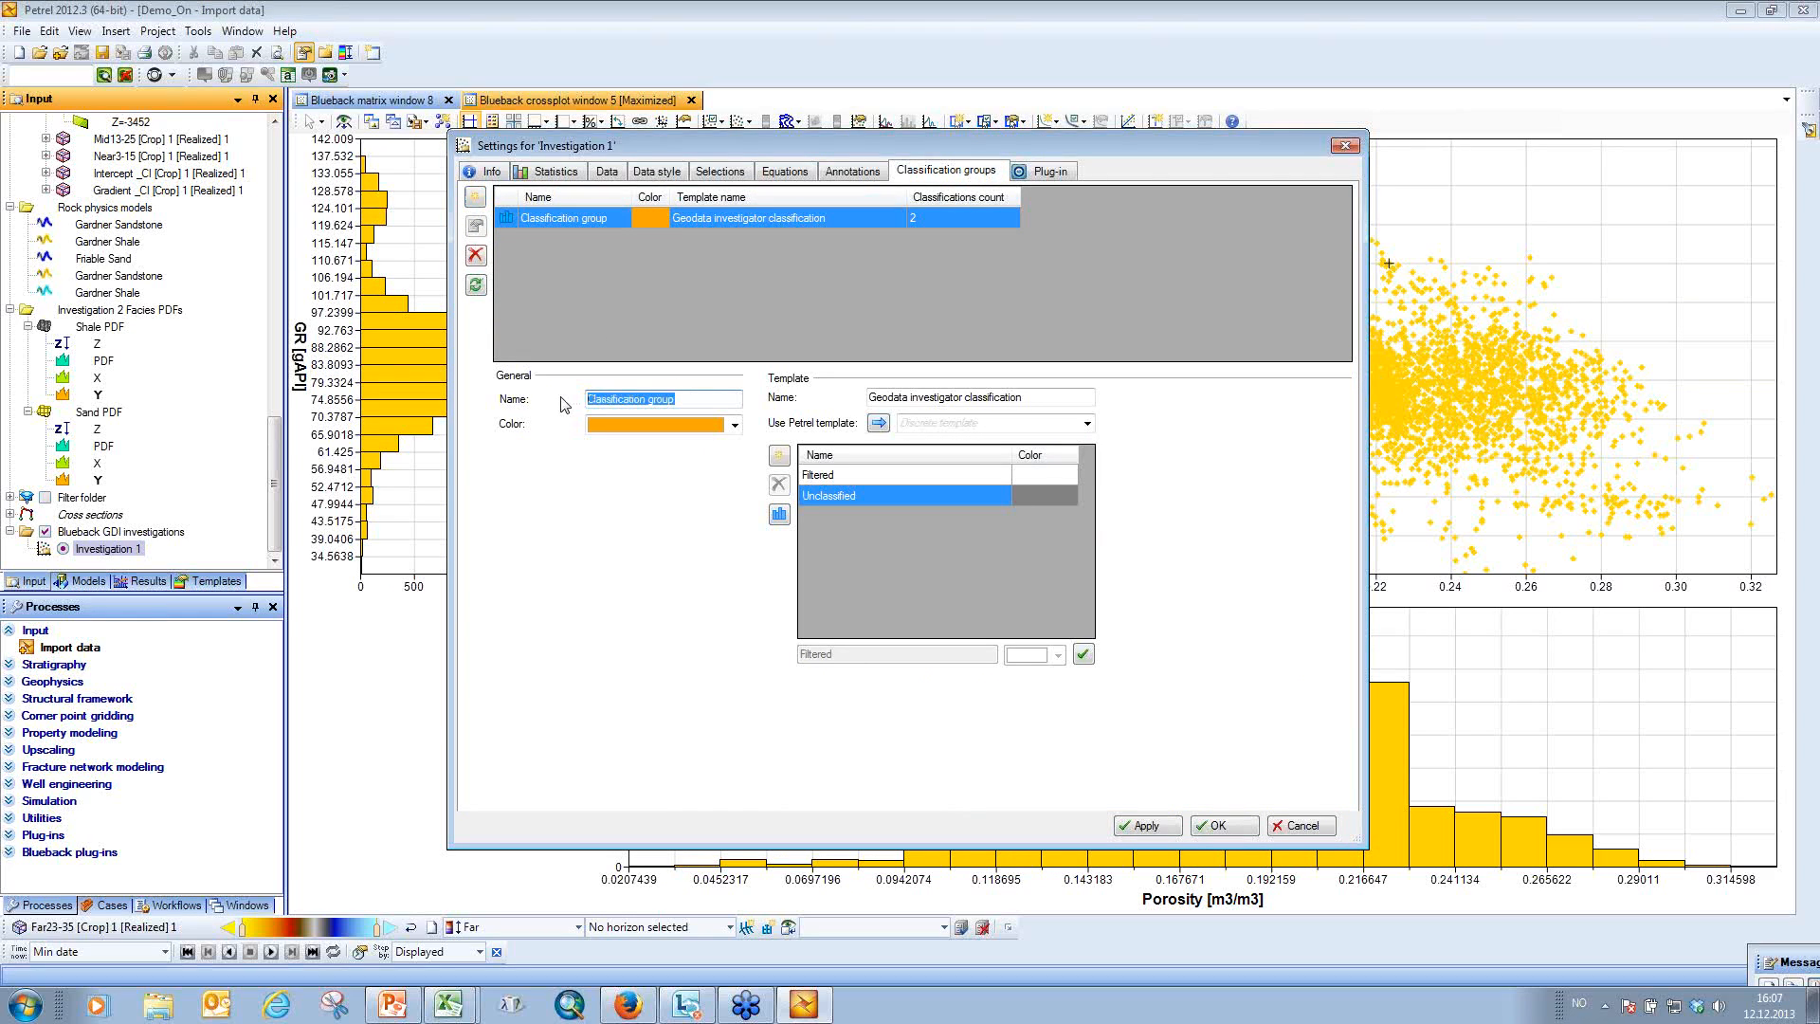
text(Bruces)
drag(1048, 396, 850, 396)
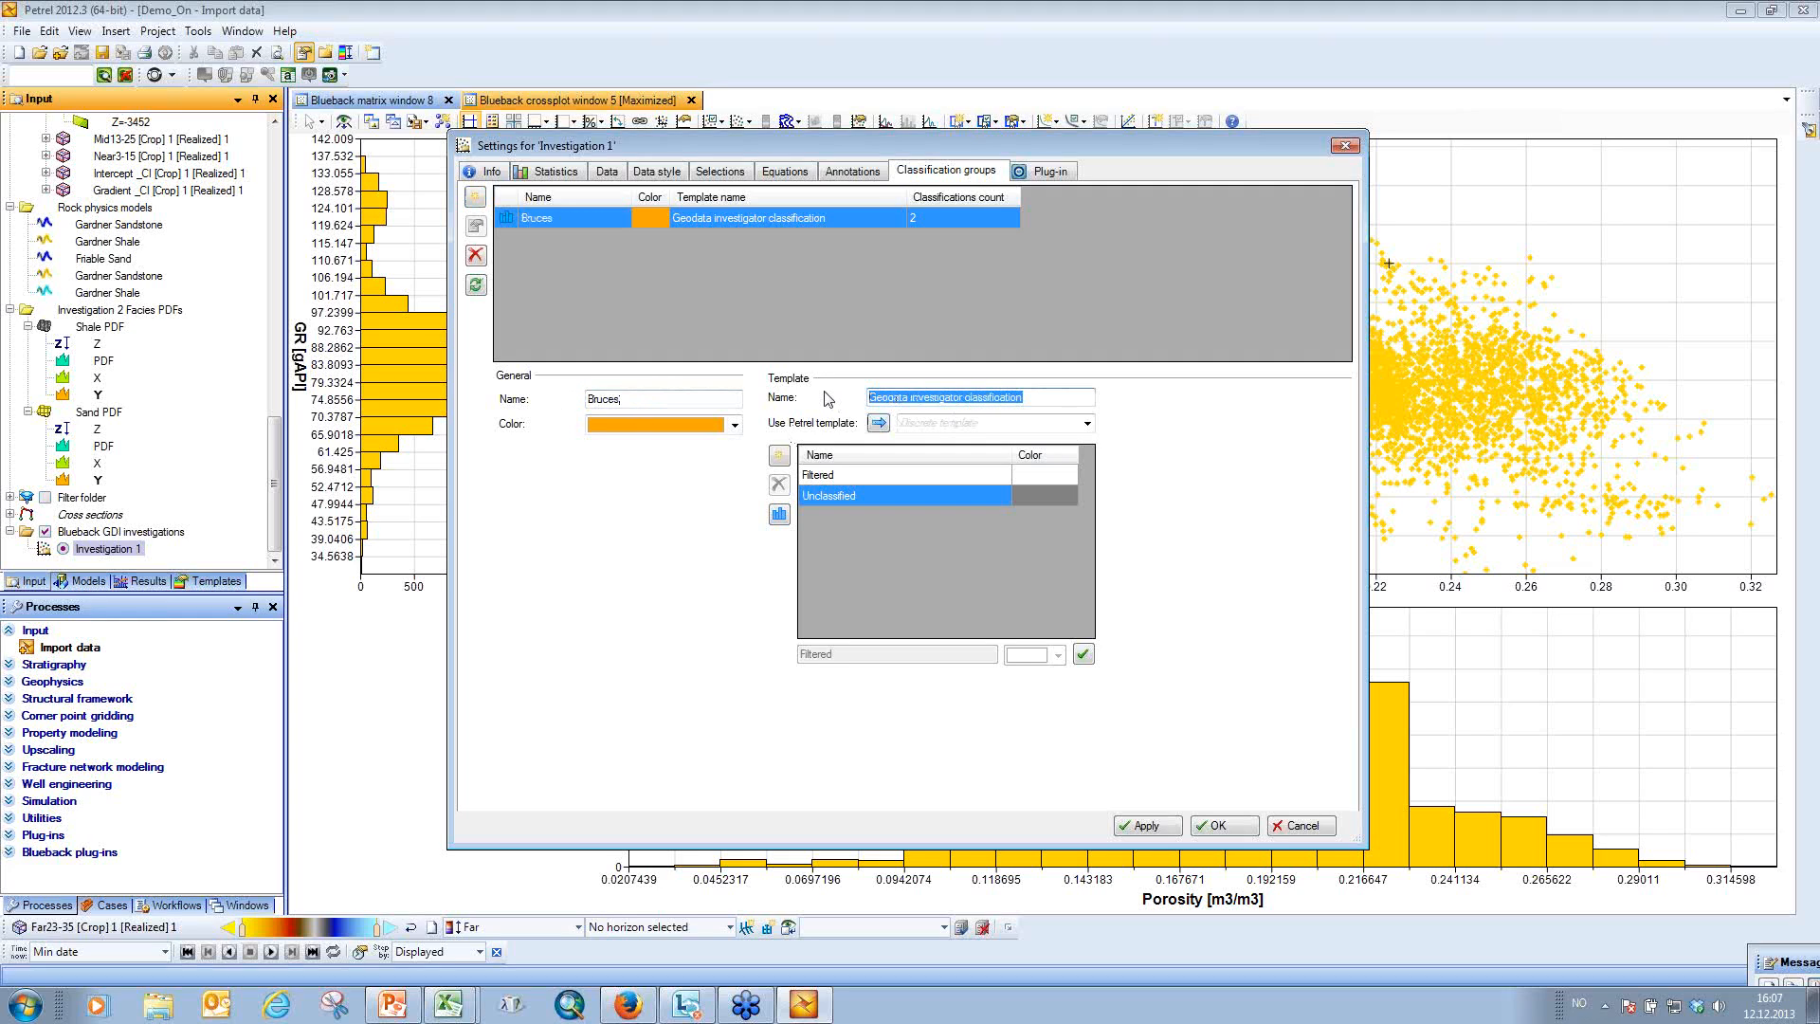
text(Bruces Facies)
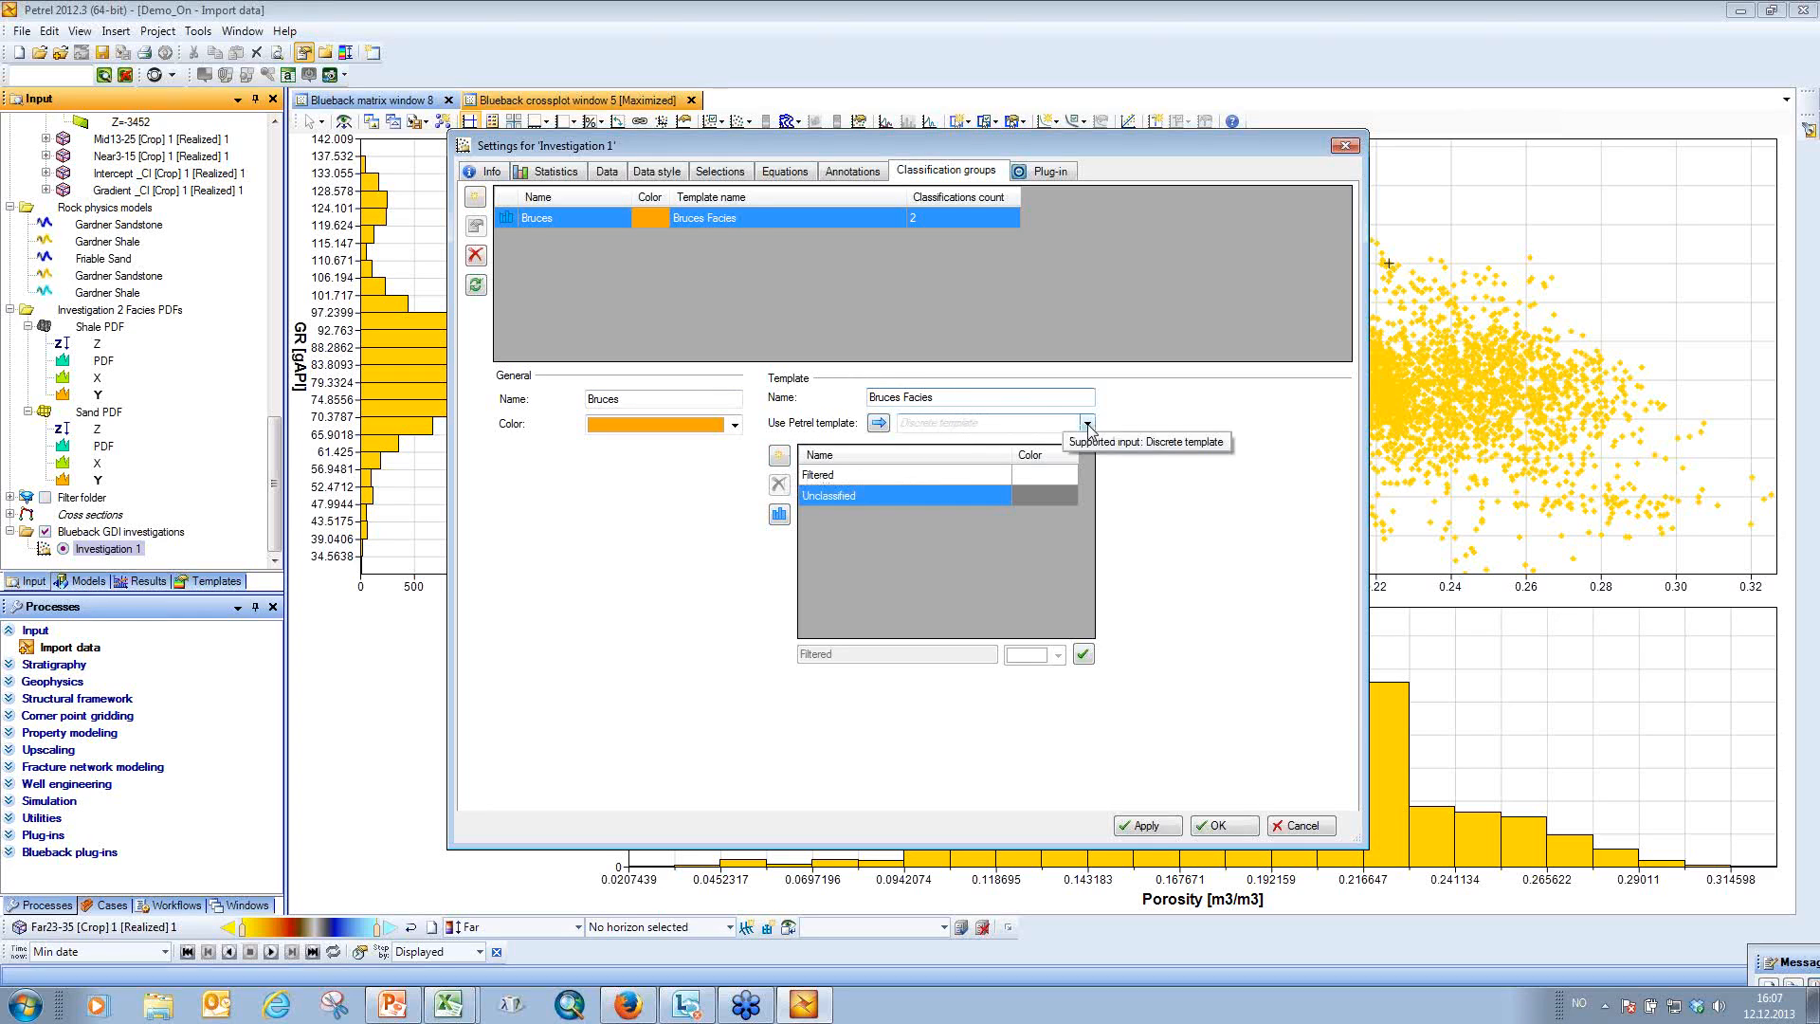
Add two classes to the classification template and rename the first one Goood.
click(779, 455)
click(778, 455)
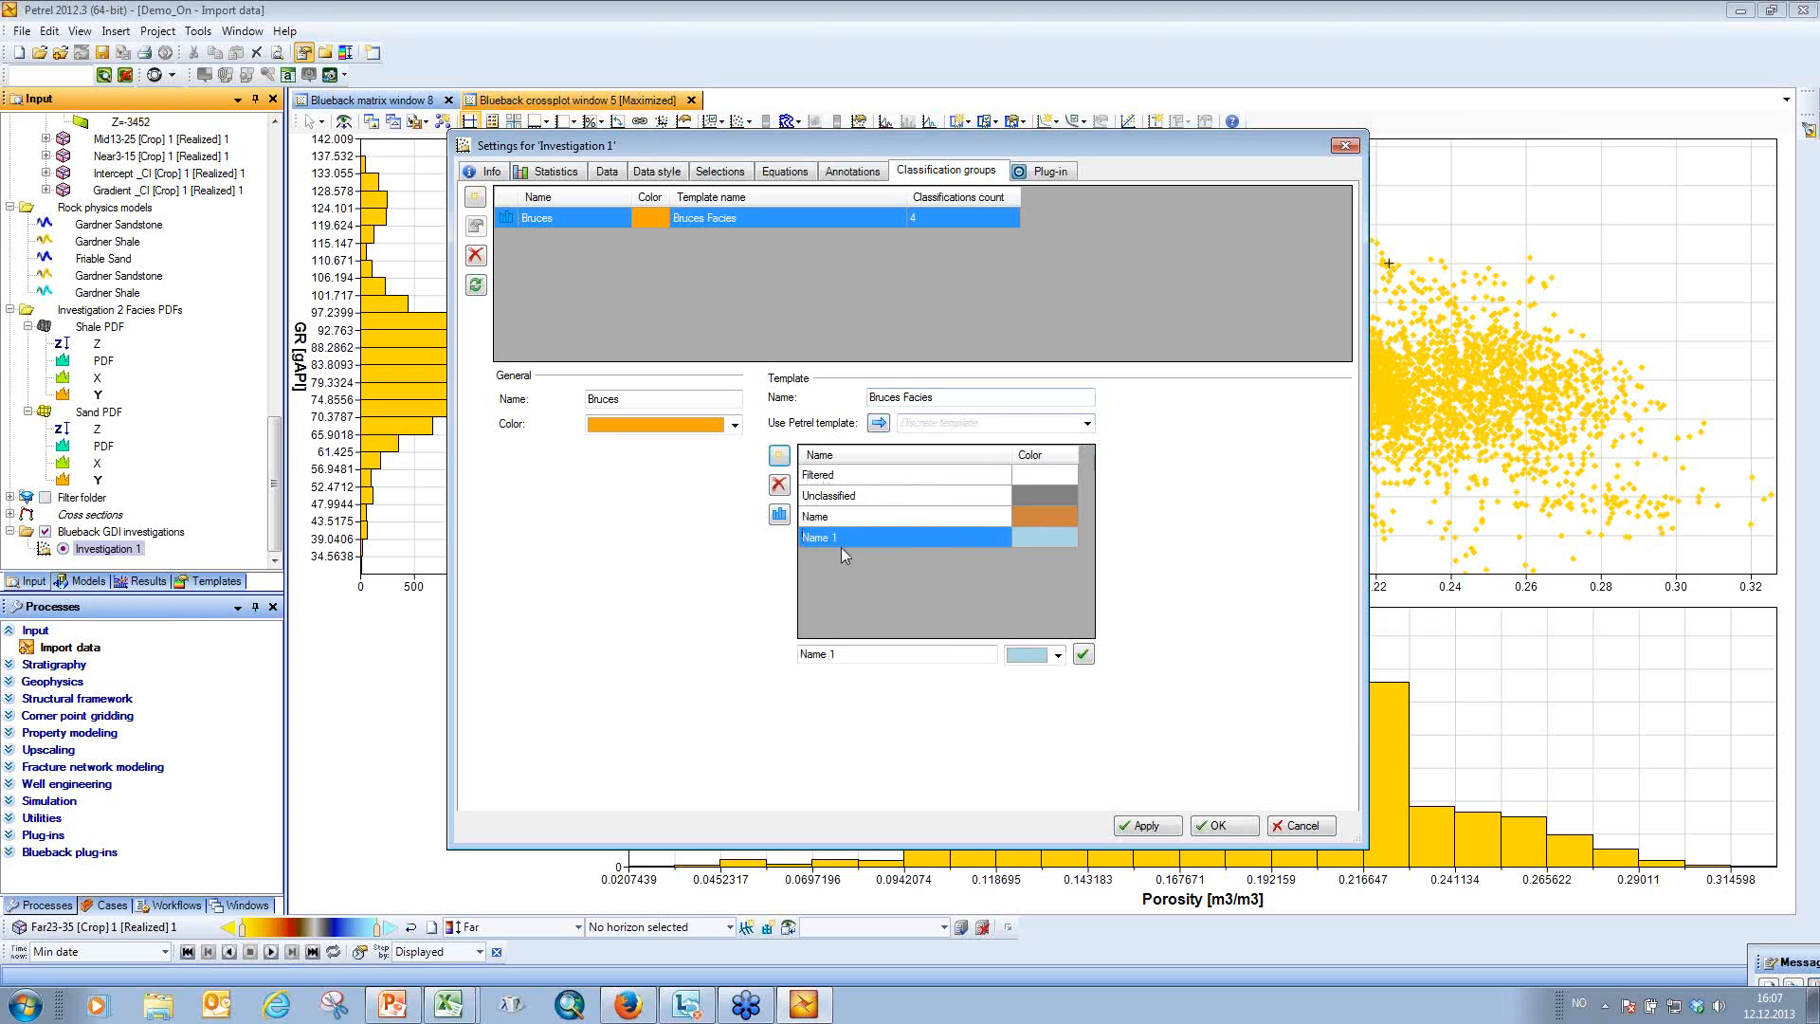
click(920, 519)
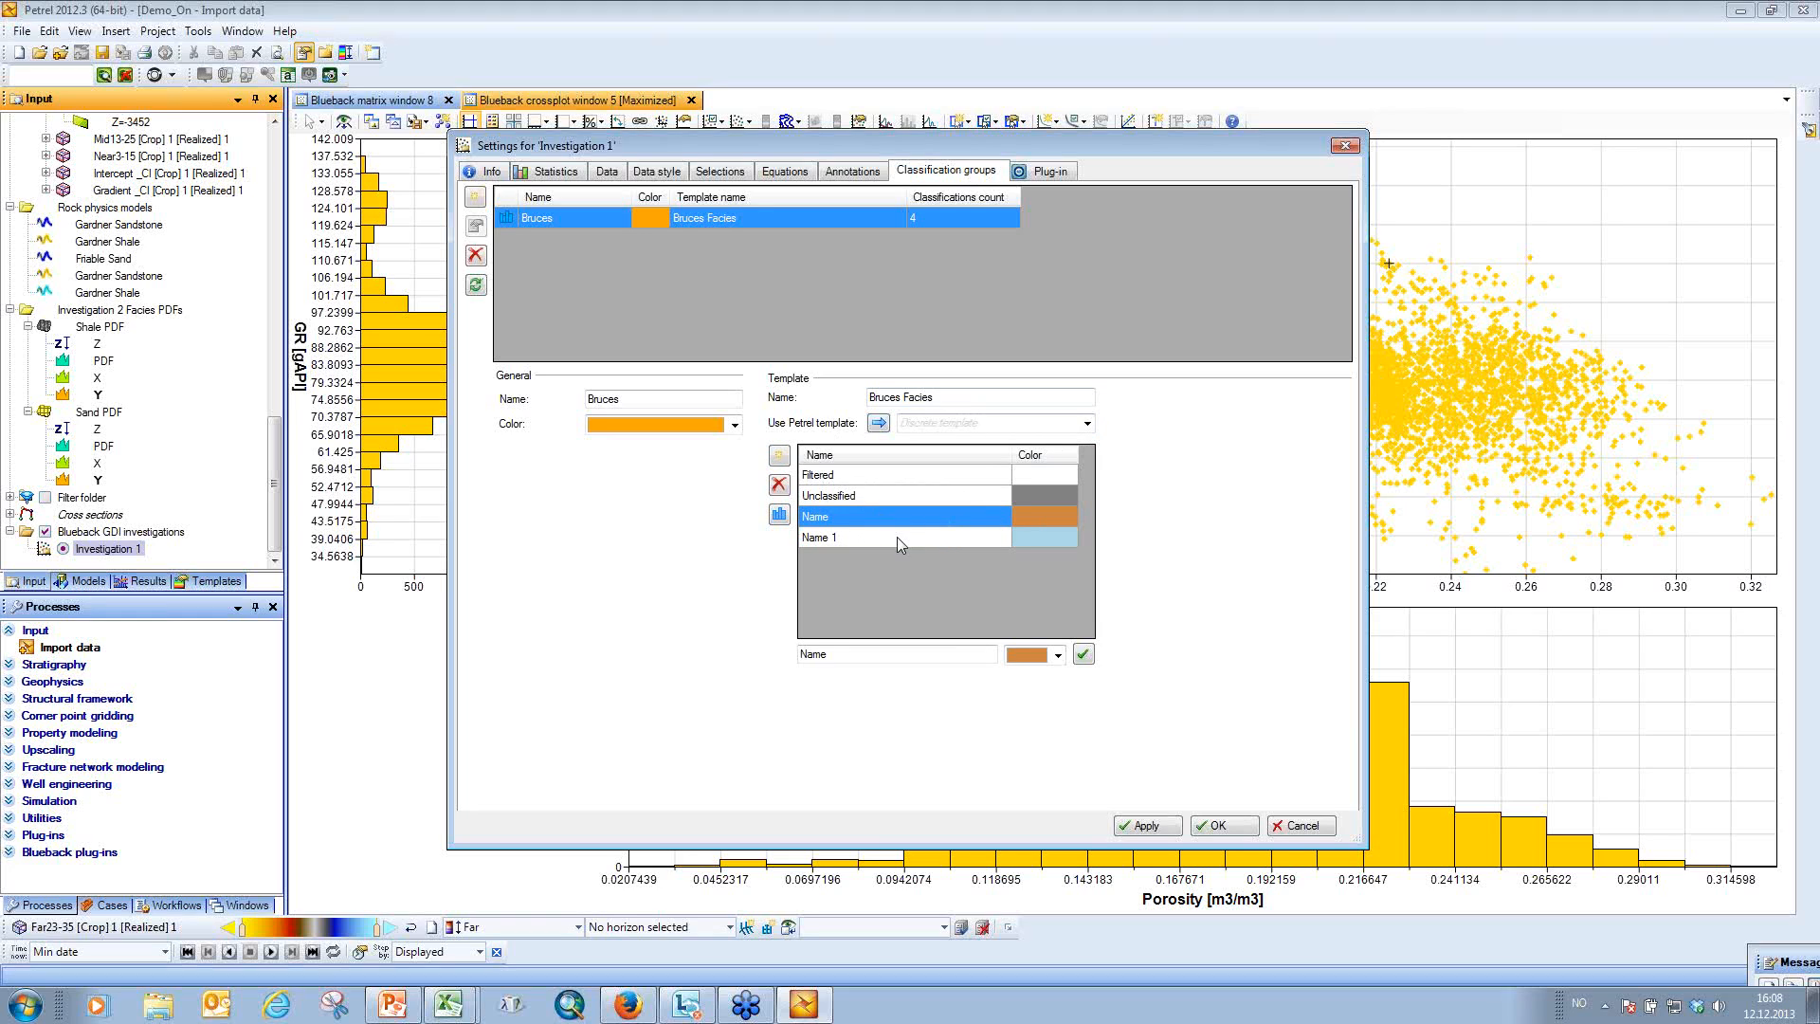
double_click(813, 654)
text(Goood)
click(1083, 654)
Rename the template's second new class and accept the investigation settings.
click(912, 538)
drag(870, 657, 736, 664)
text(Baj)
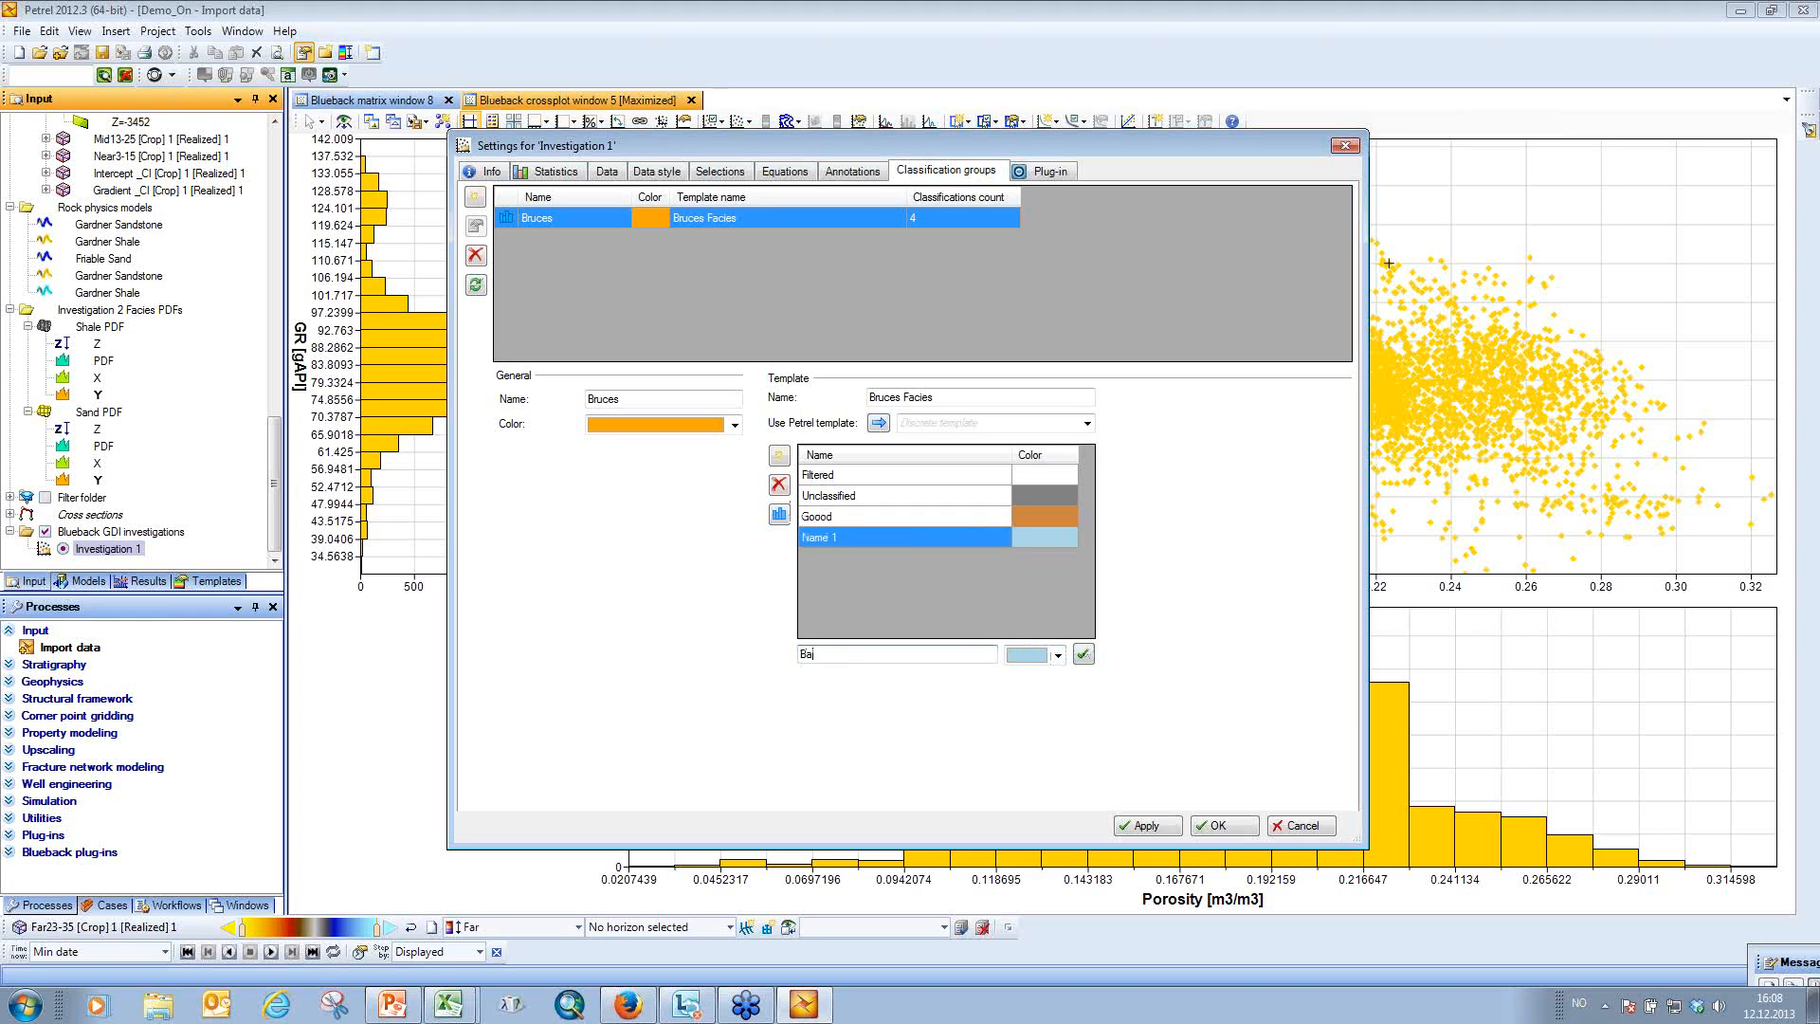
click(1086, 655)
click(1216, 827)
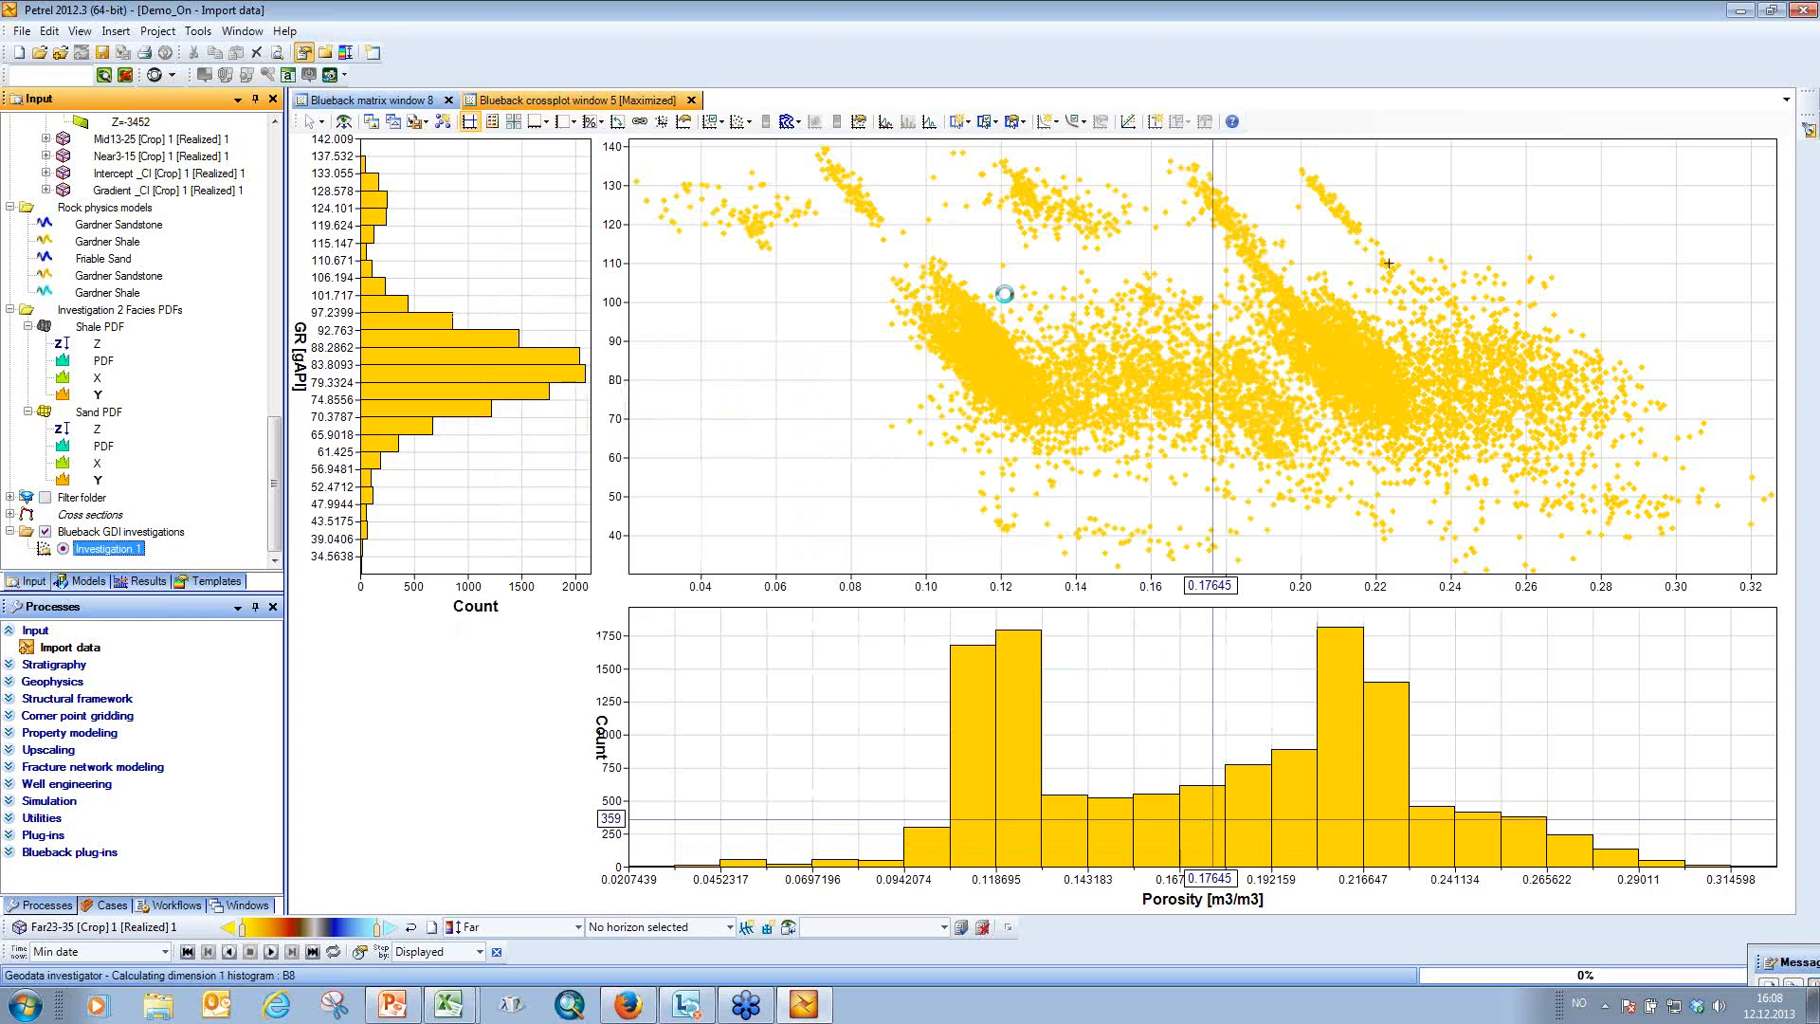
Add a rectangle classified region on the crossplot spanning porosity about 0.085 to 0.197 and GR about 48 to 113.
click(960, 121)
mouse_move(972, 166)
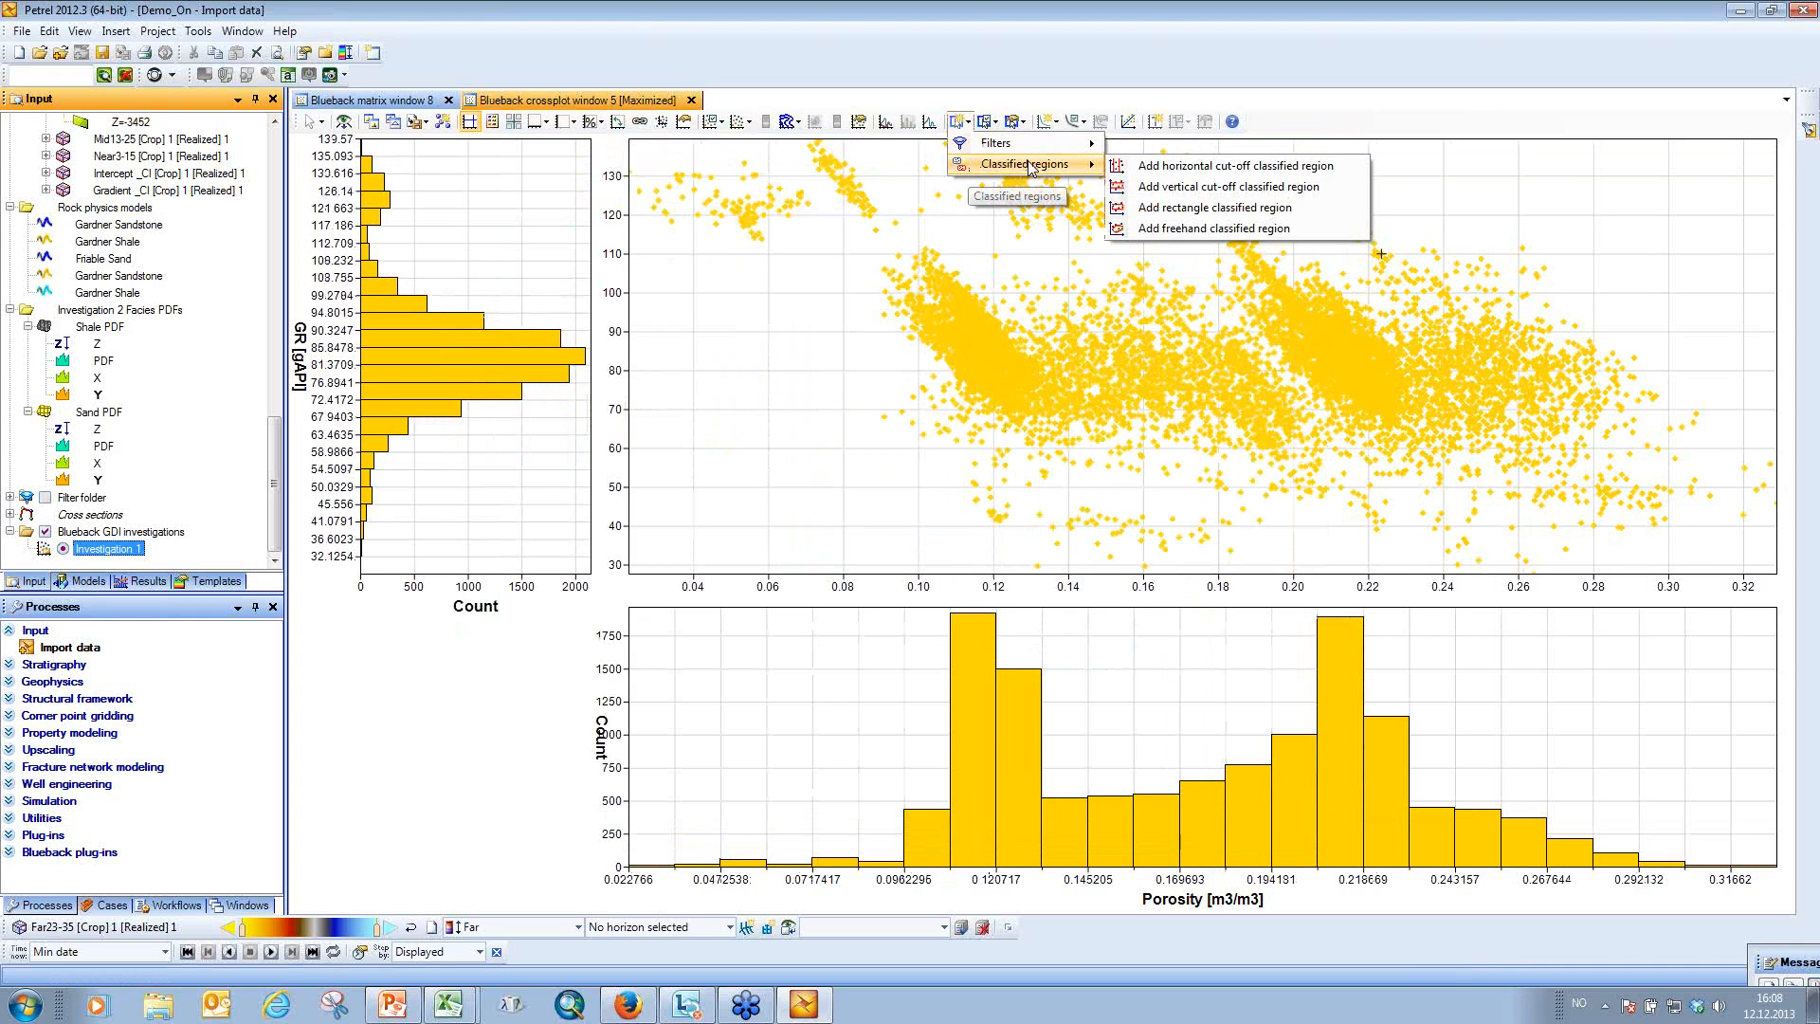
click(1226, 208)
drag(860, 242, 1281, 494)
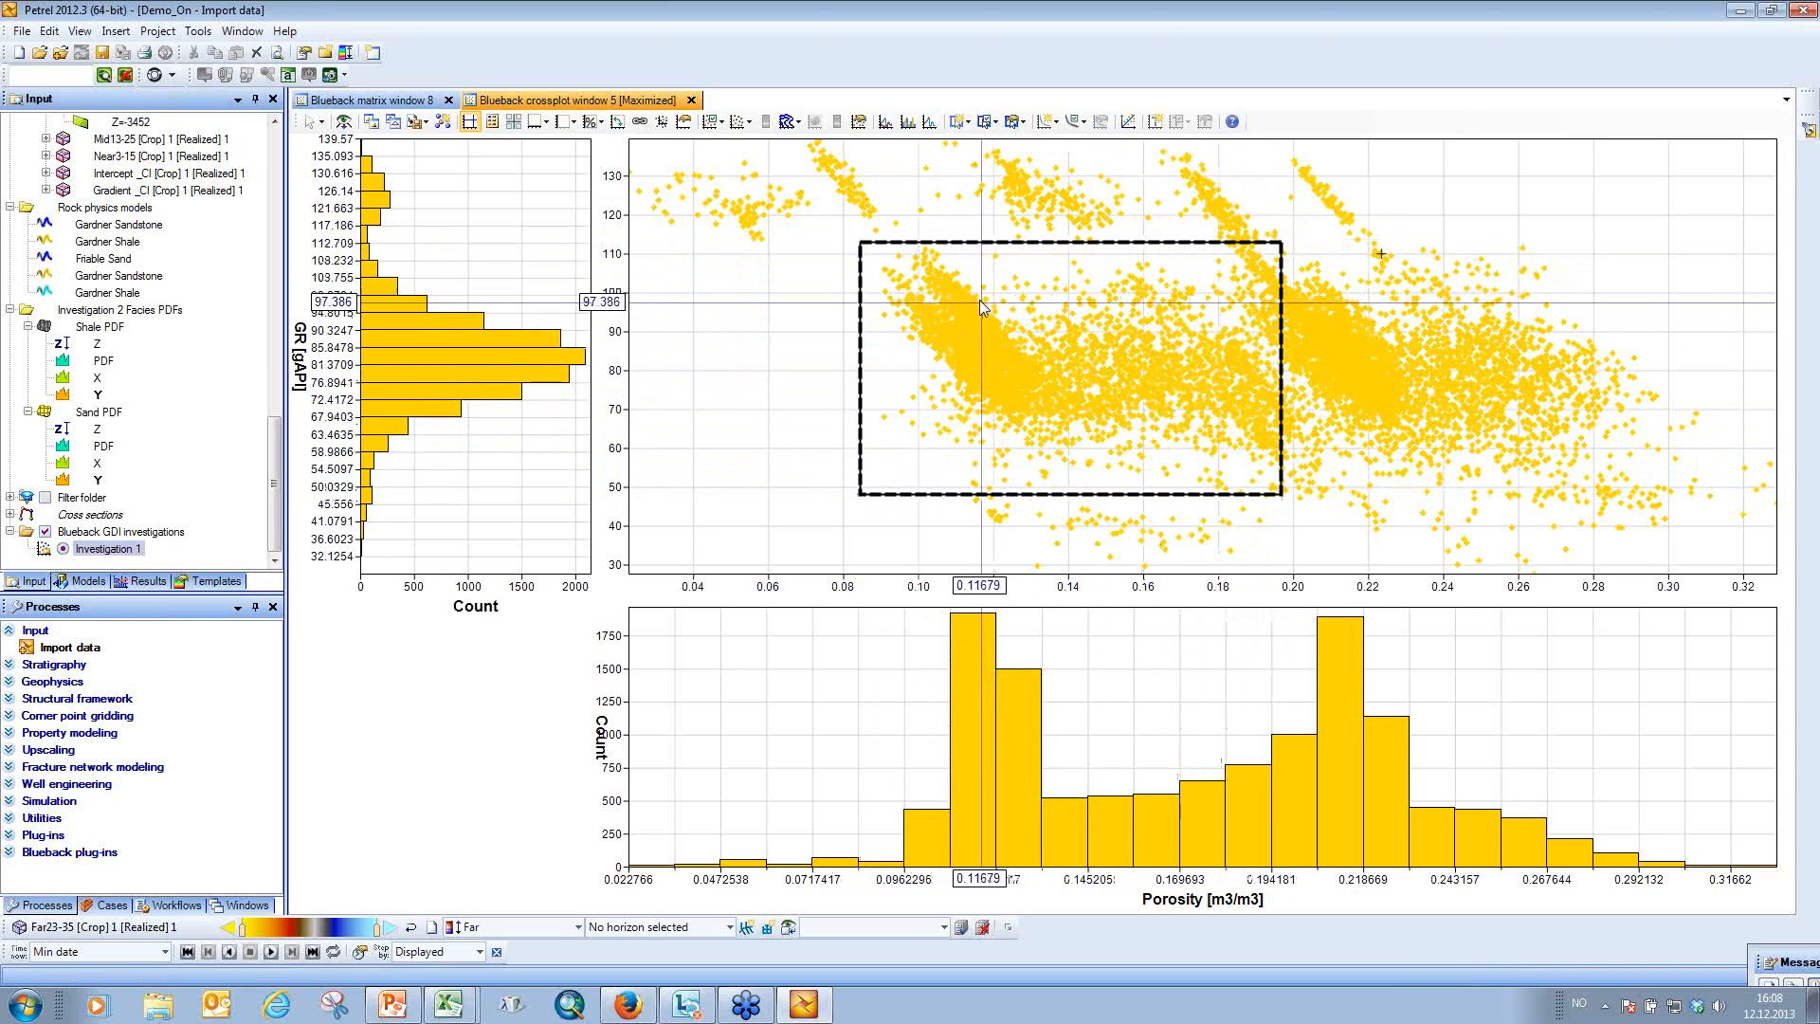
Add a second, overlapping rectangle classified region spanning porosity about 0.18 to 0.29 and GR about 69 to 120.
click(959, 122)
mouse_move(1023, 164)
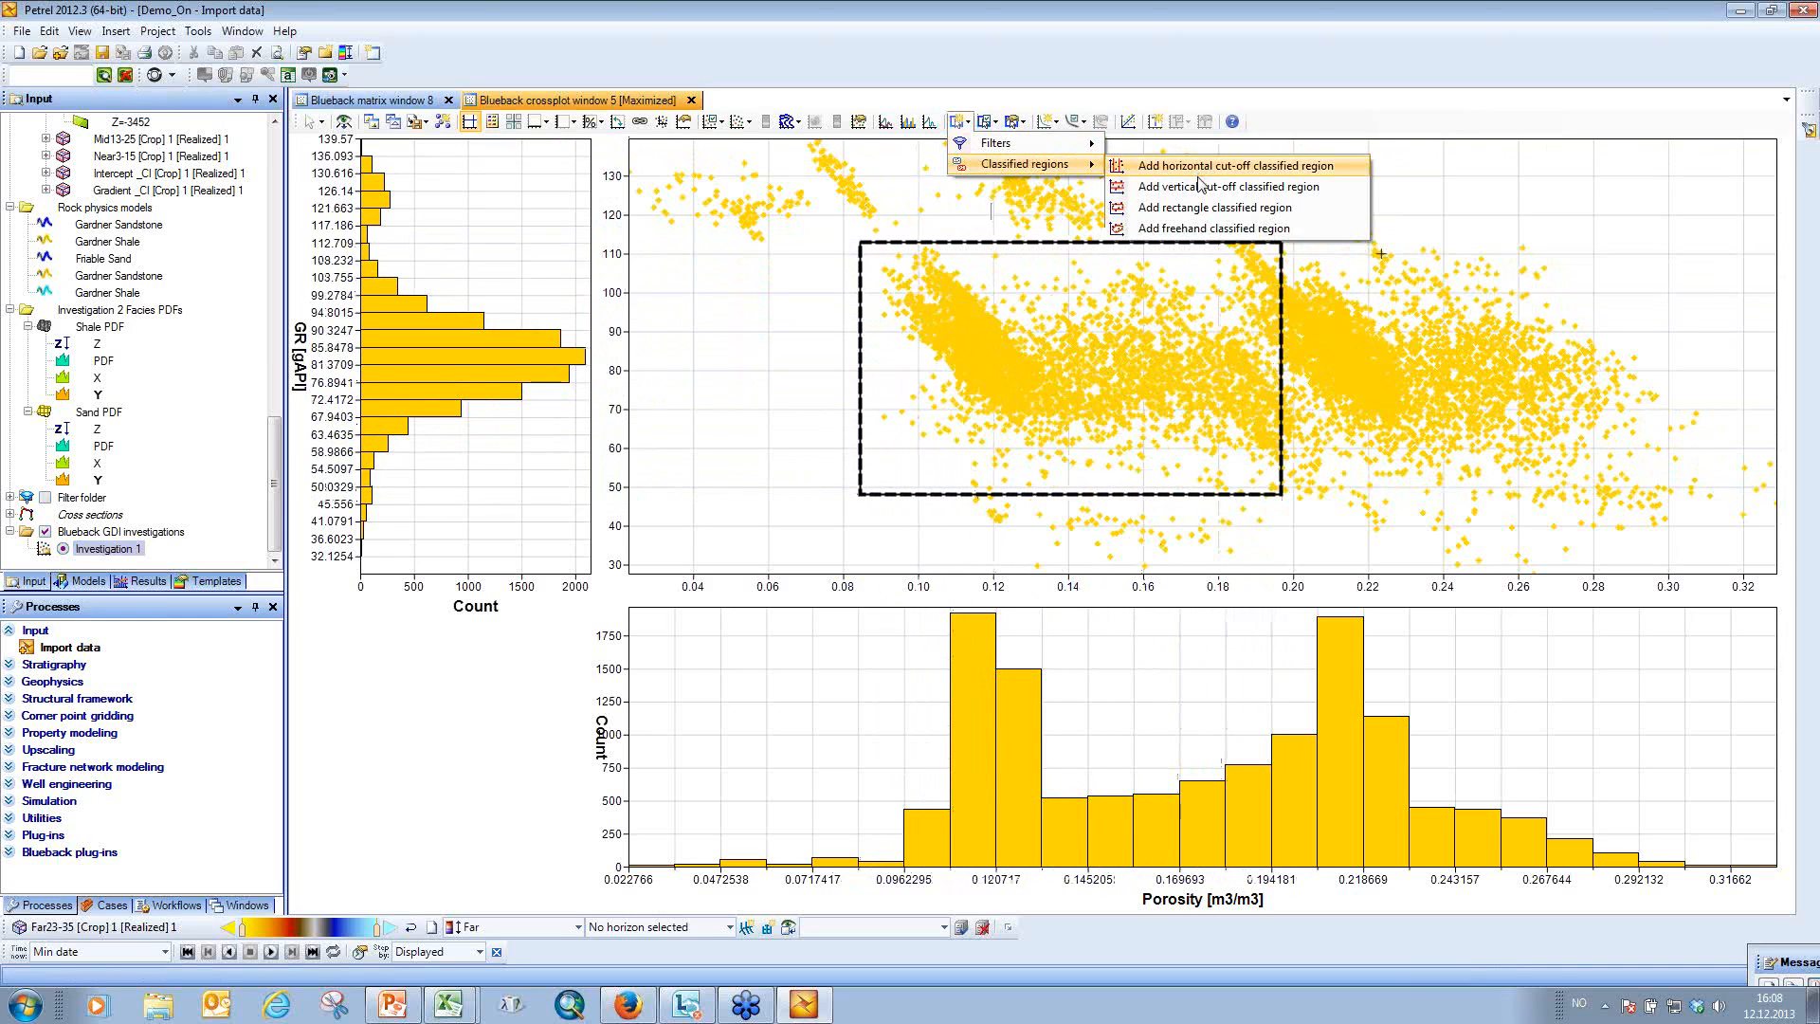
click(1204, 208)
drag(1211, 214, 1625, 412)
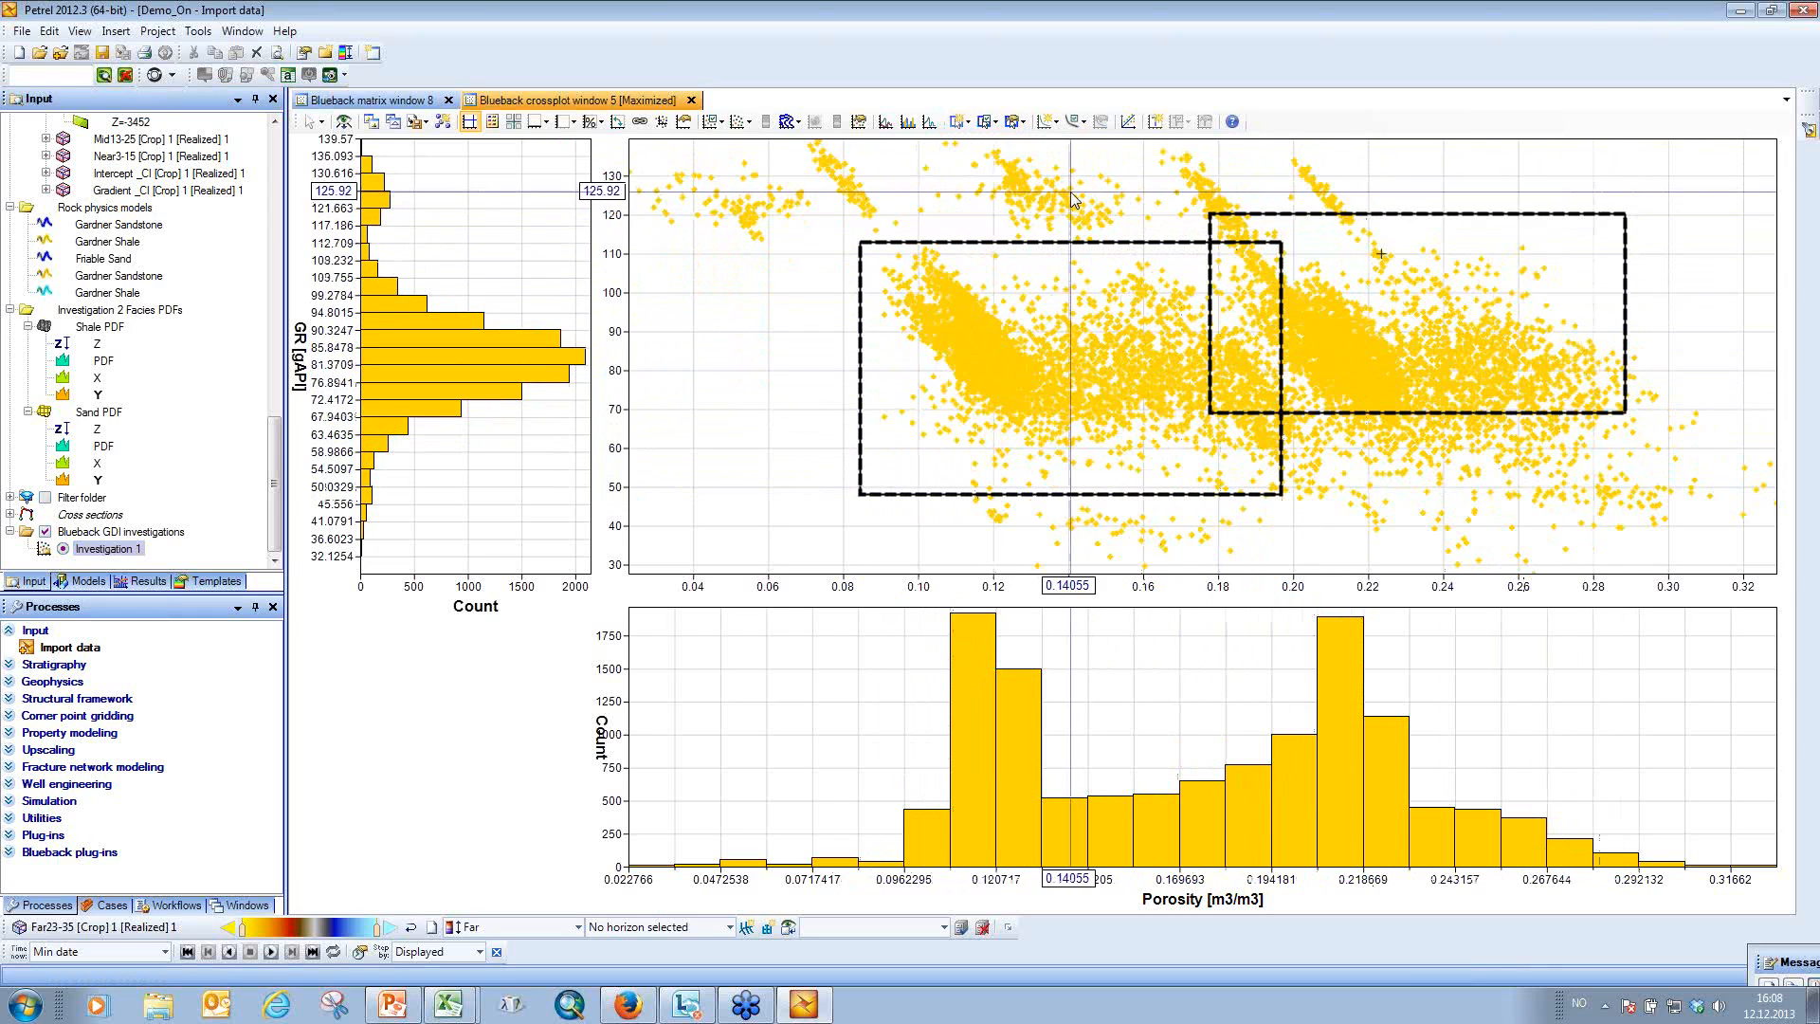
Assign the Goood class of the Bruces classification group to the lower-porosity rectangle region on the crossplot.
click(1070, 244)
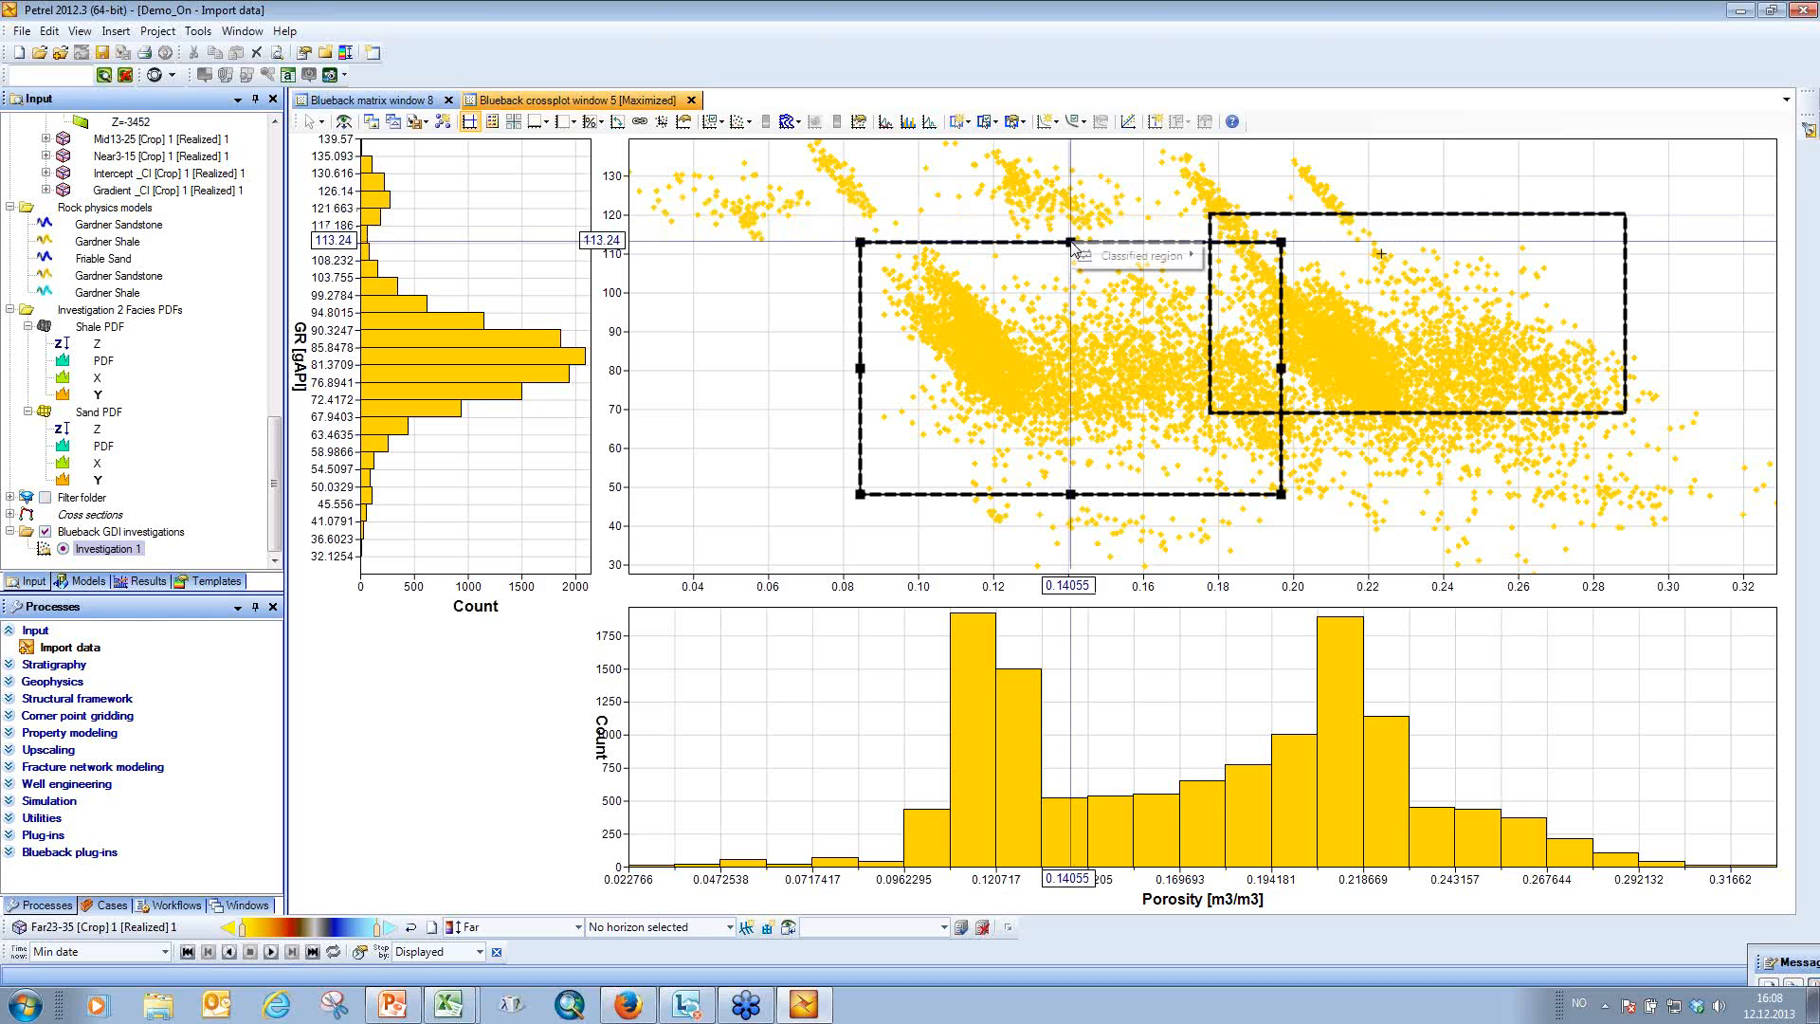
mouse_move(1132, 257)
mouse_move(1254, 353)
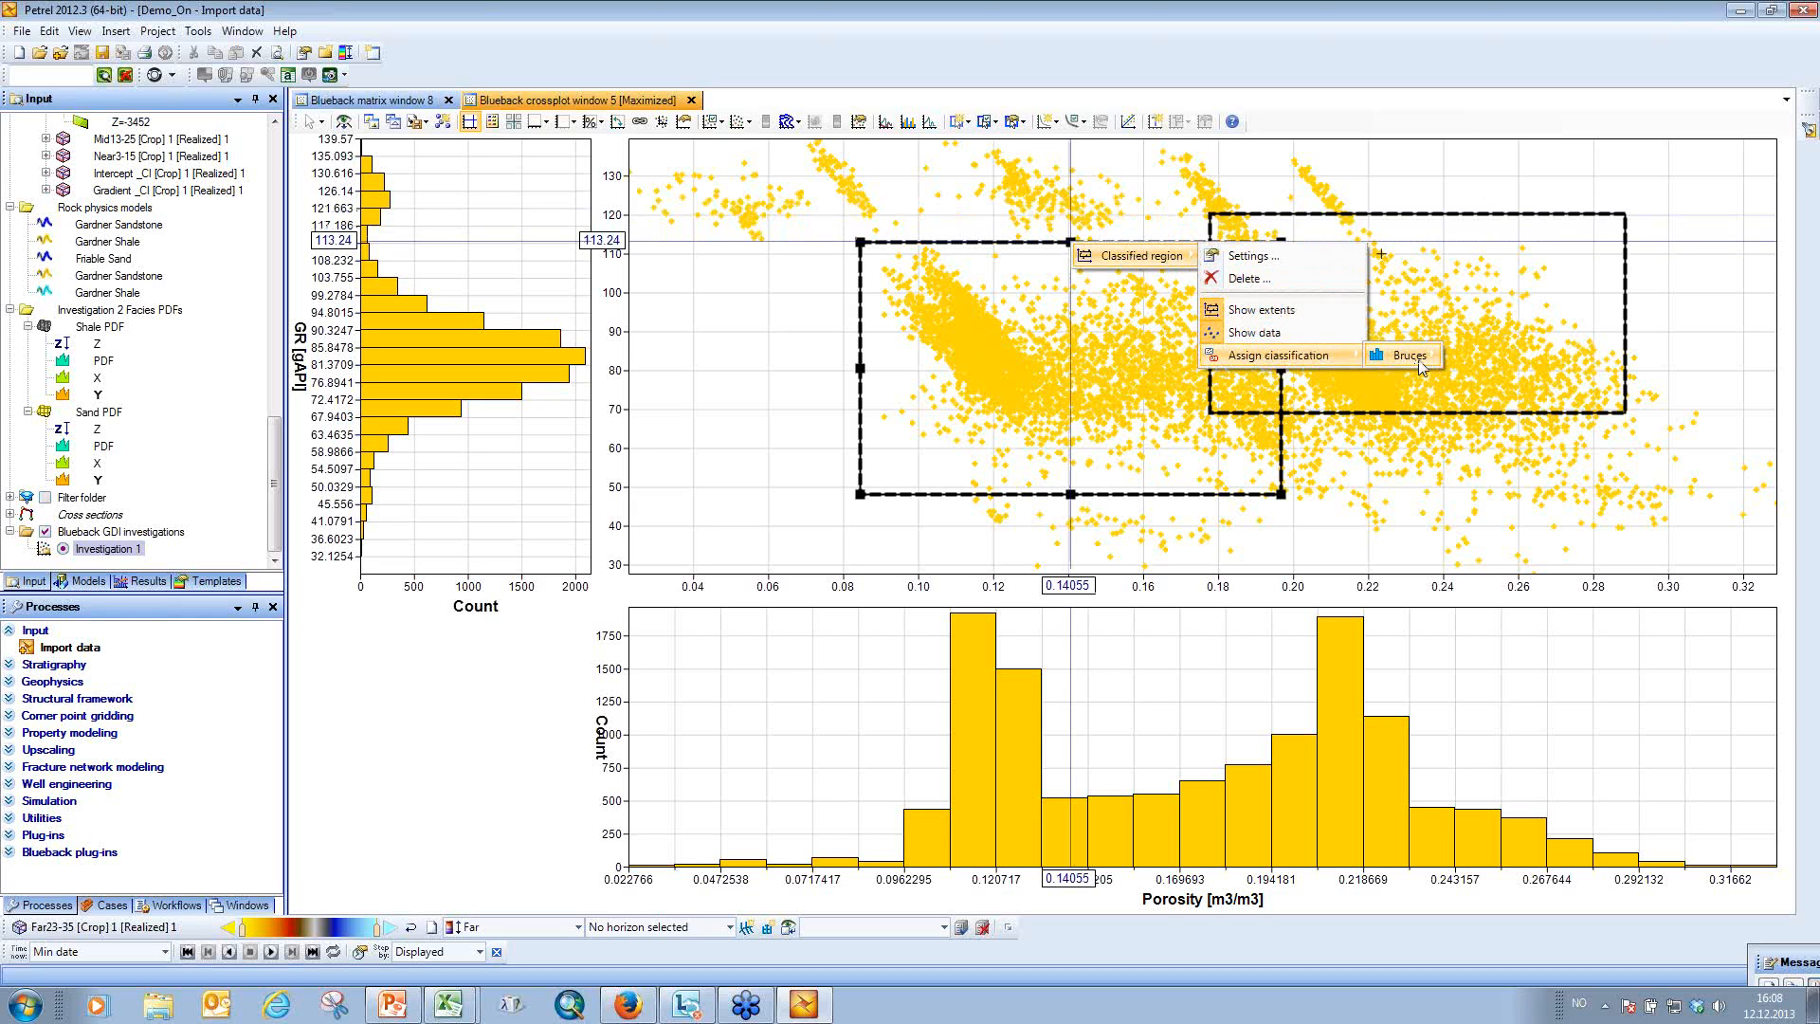
mouse_move(1422, 367)
click(1477, 357)
Assign the Bad class of the Bruces classification group to the higher-porosity rectangle region.
click(1422, 214)
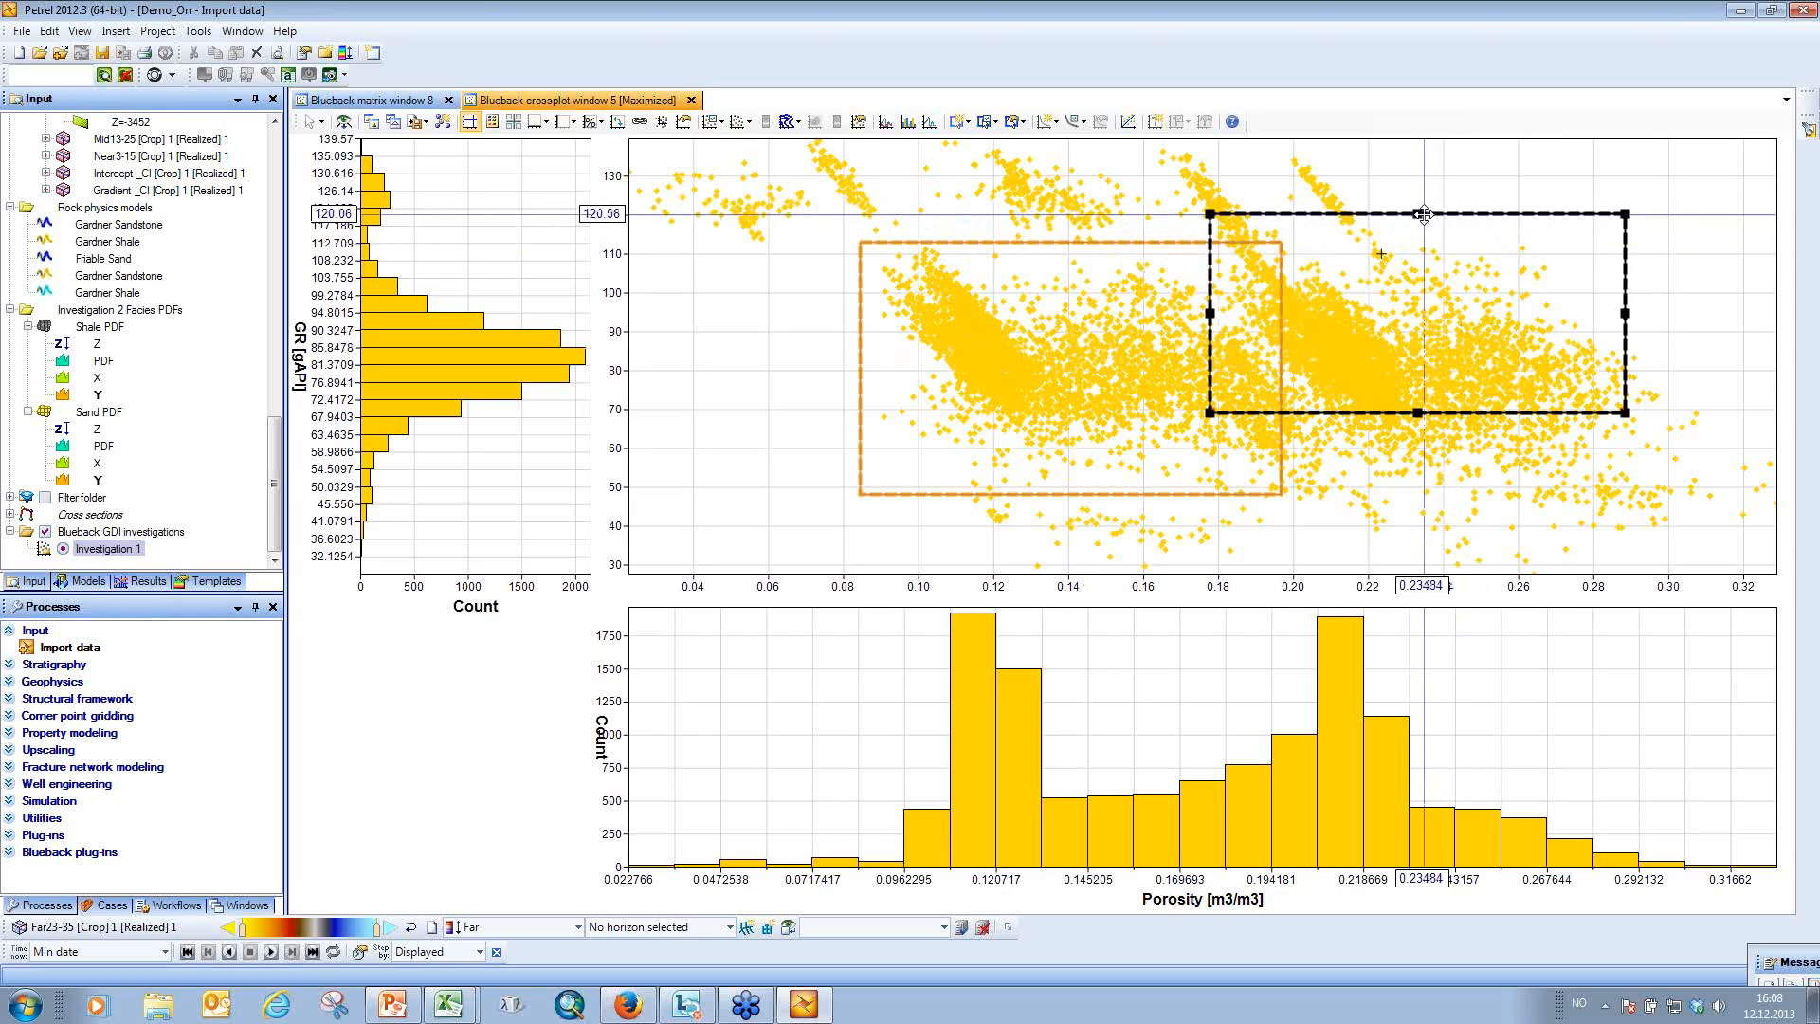
mouse_move(1478, 232)
mouse_move(1616, 339)
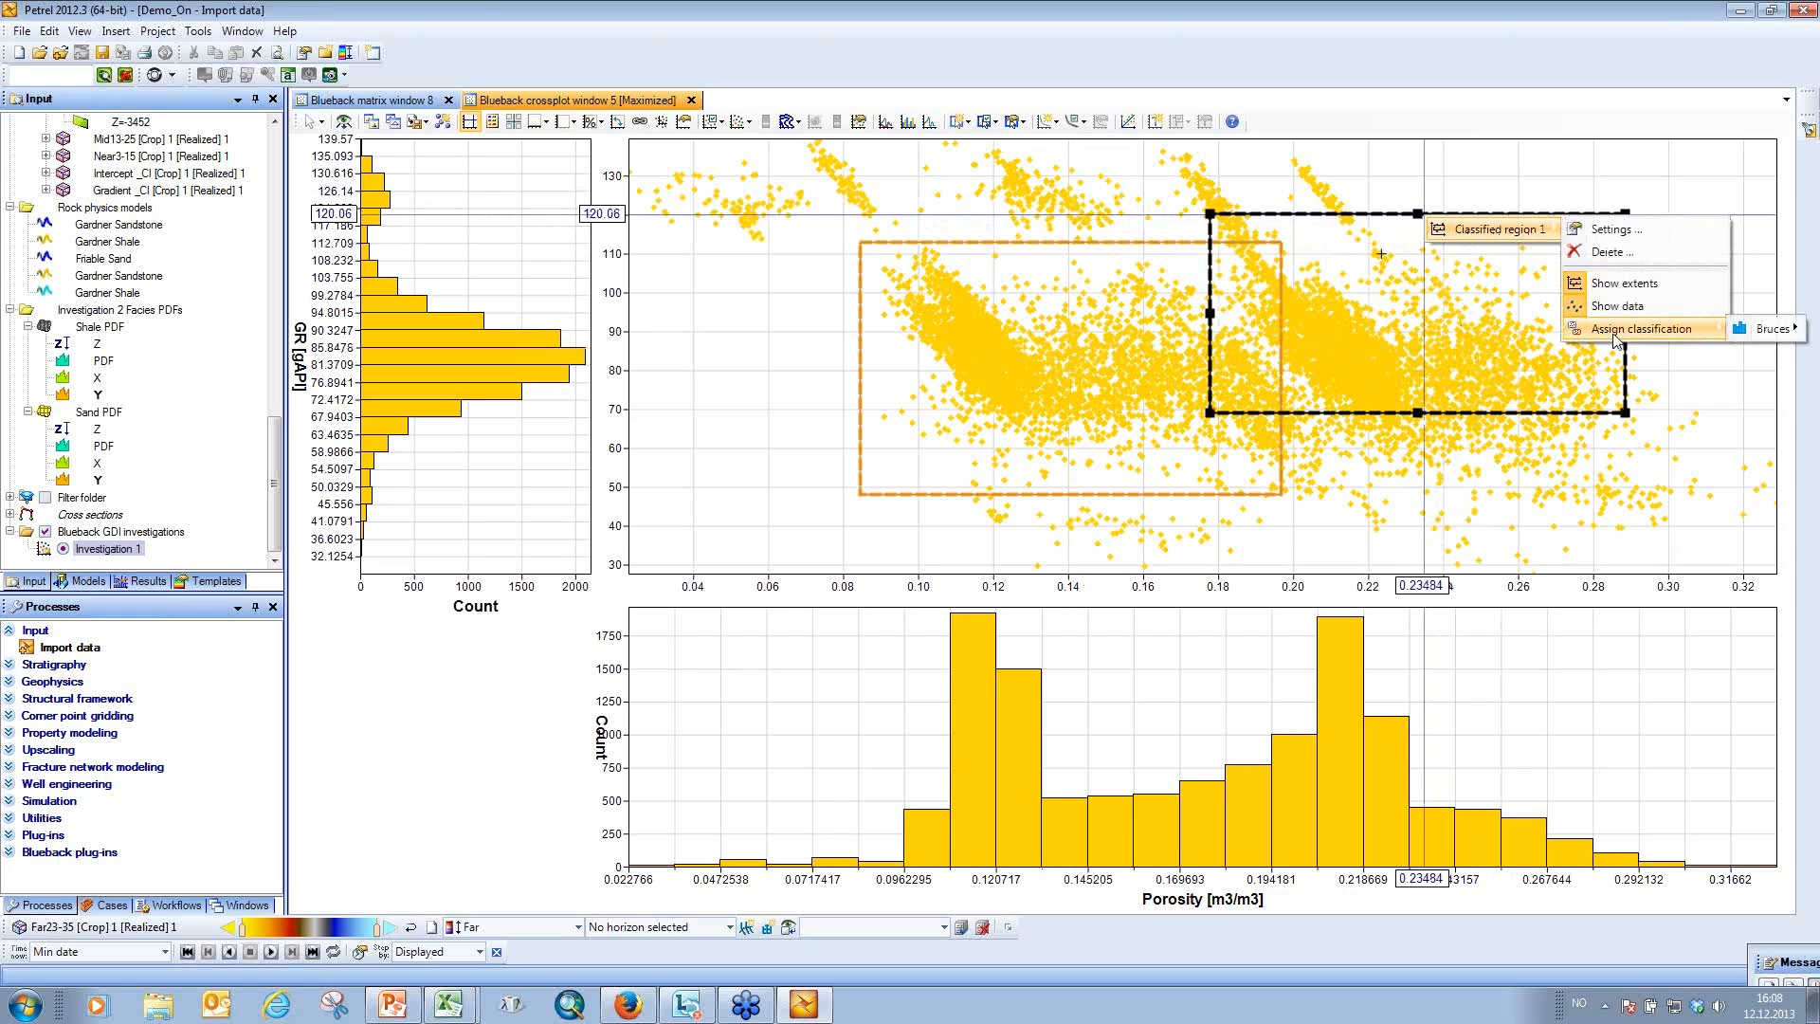
mouse_move(1753, 332)
click(1681, 353)
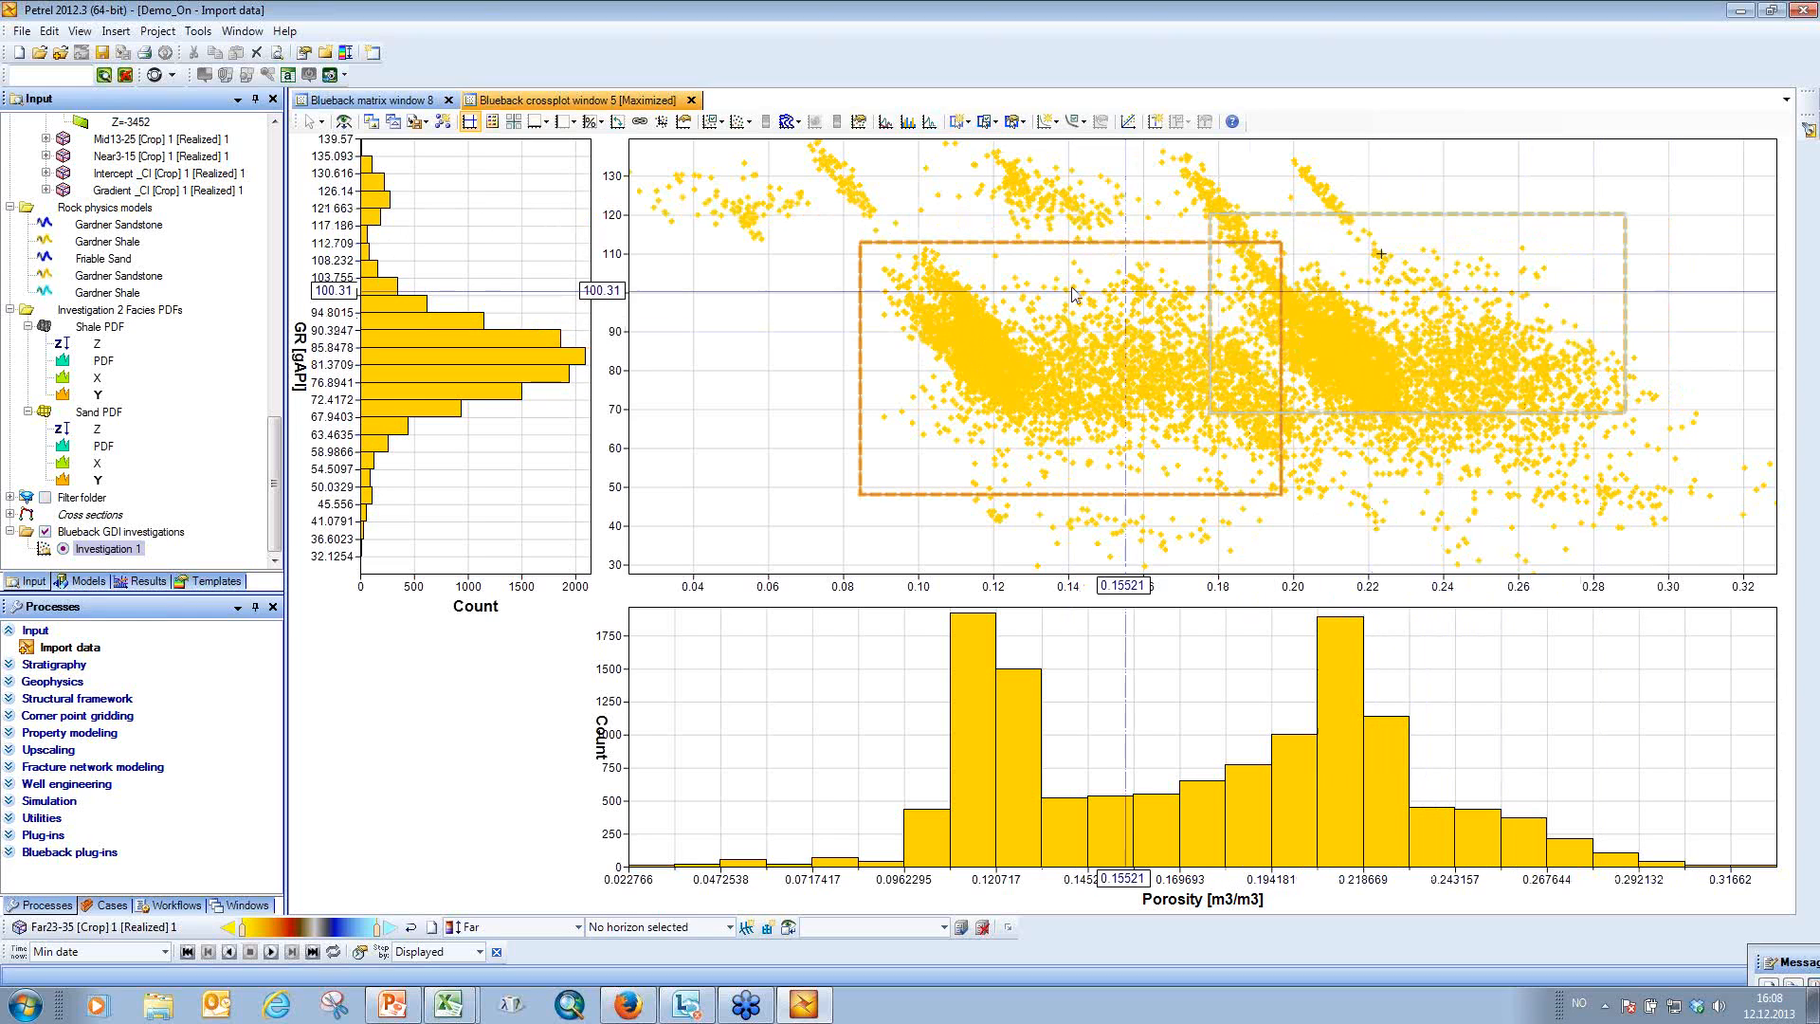
Color the crossplot data by the Bruces classification group.
click(740, 122)
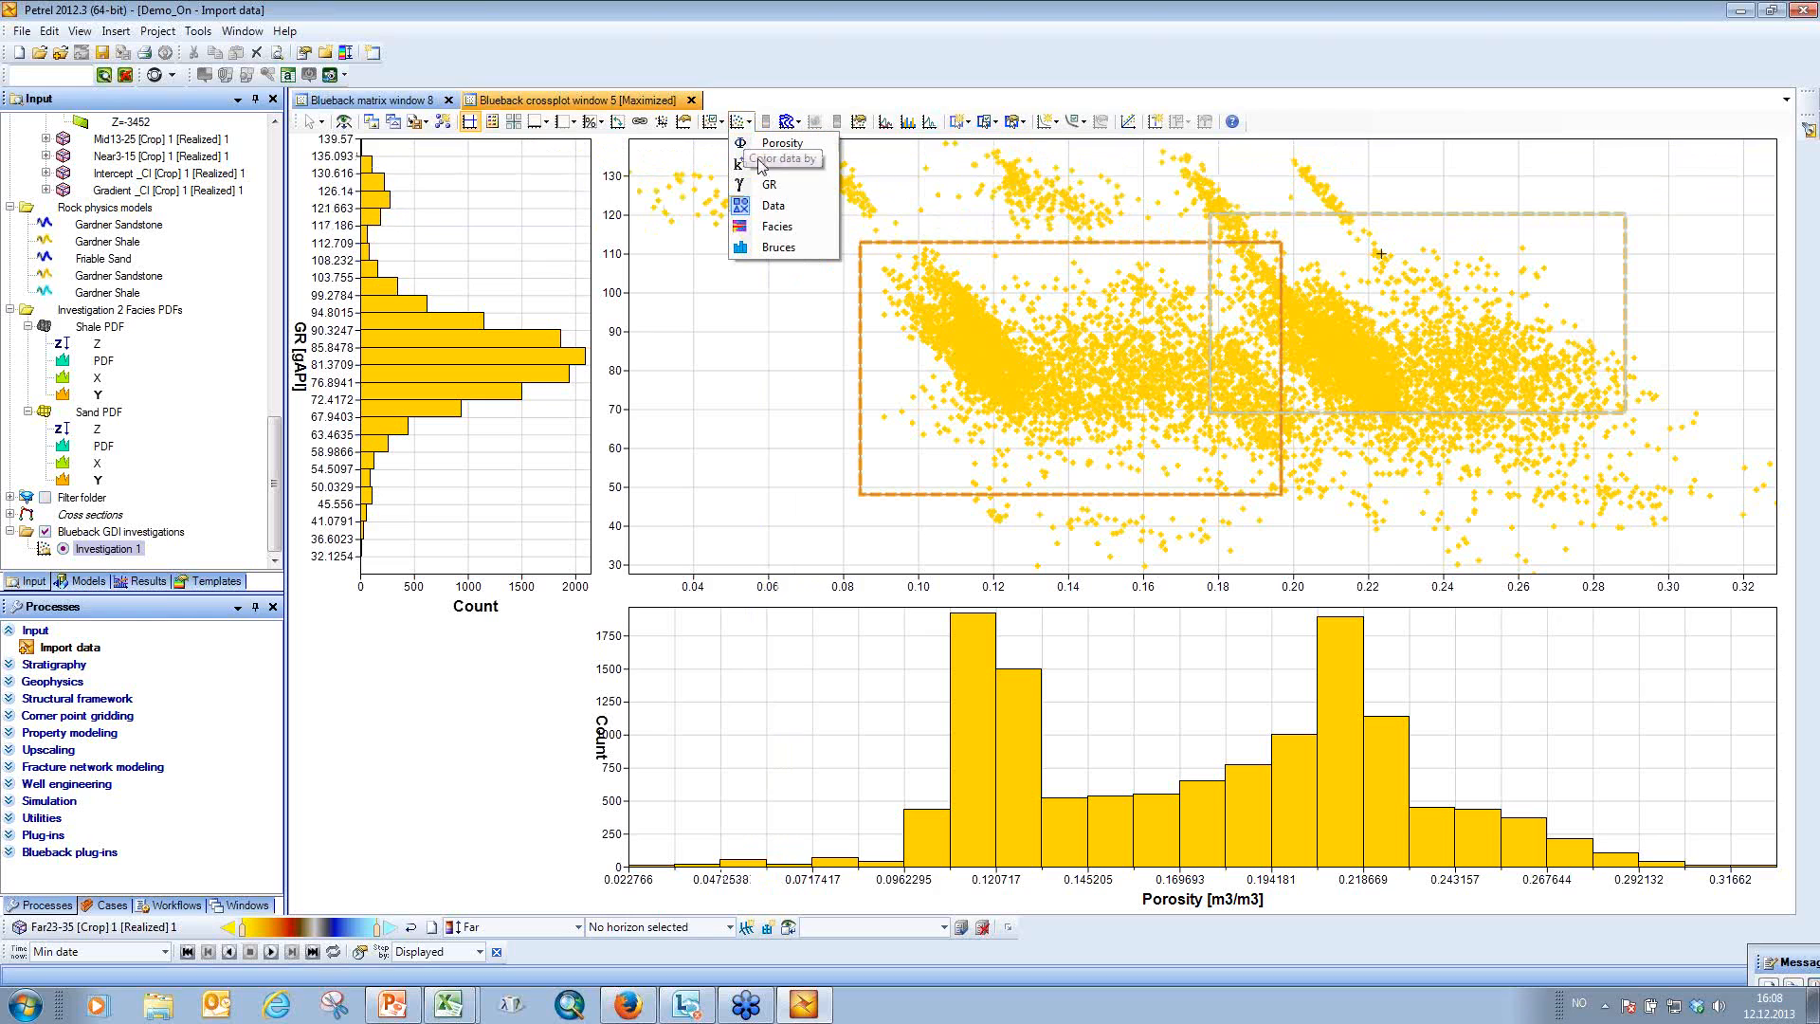
click(772, 246)
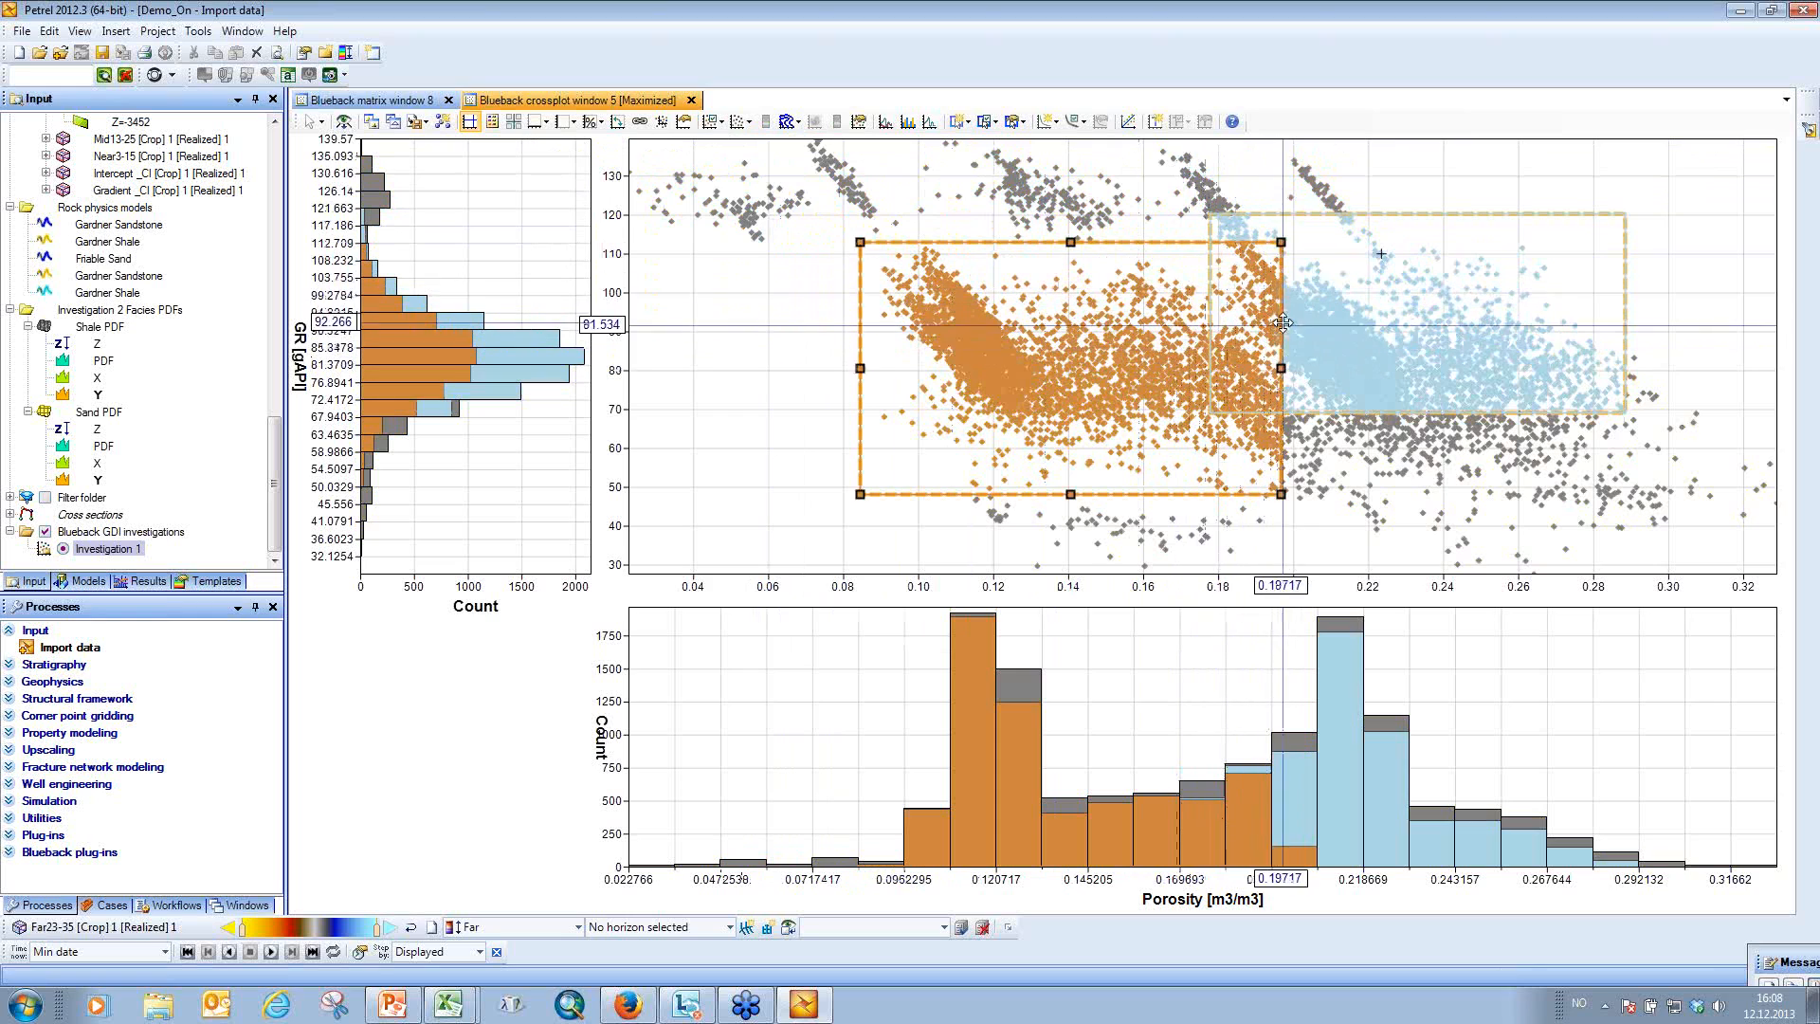
click(1204, 331)
Reorder the selections of Investigation 1 so Classified region 1 comes before Classified region, and accept the settings.
double_click(104, 549)
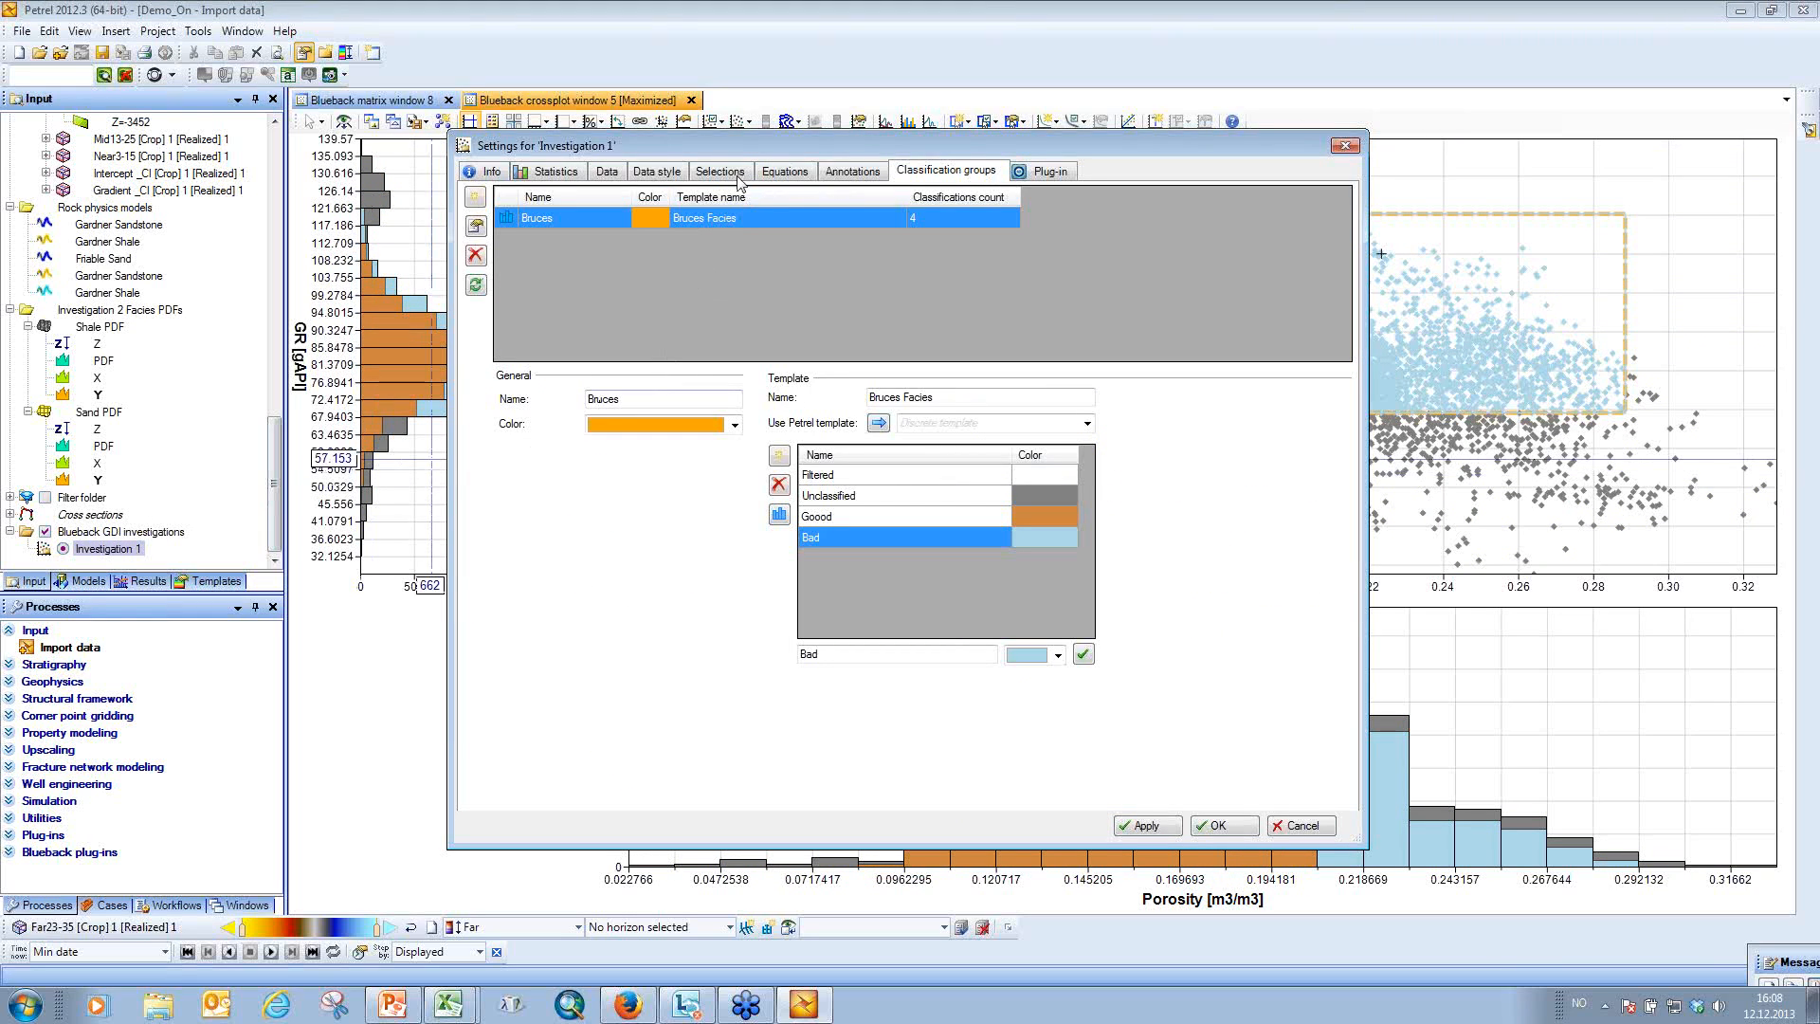
click(720, 172)
click(621, 259)
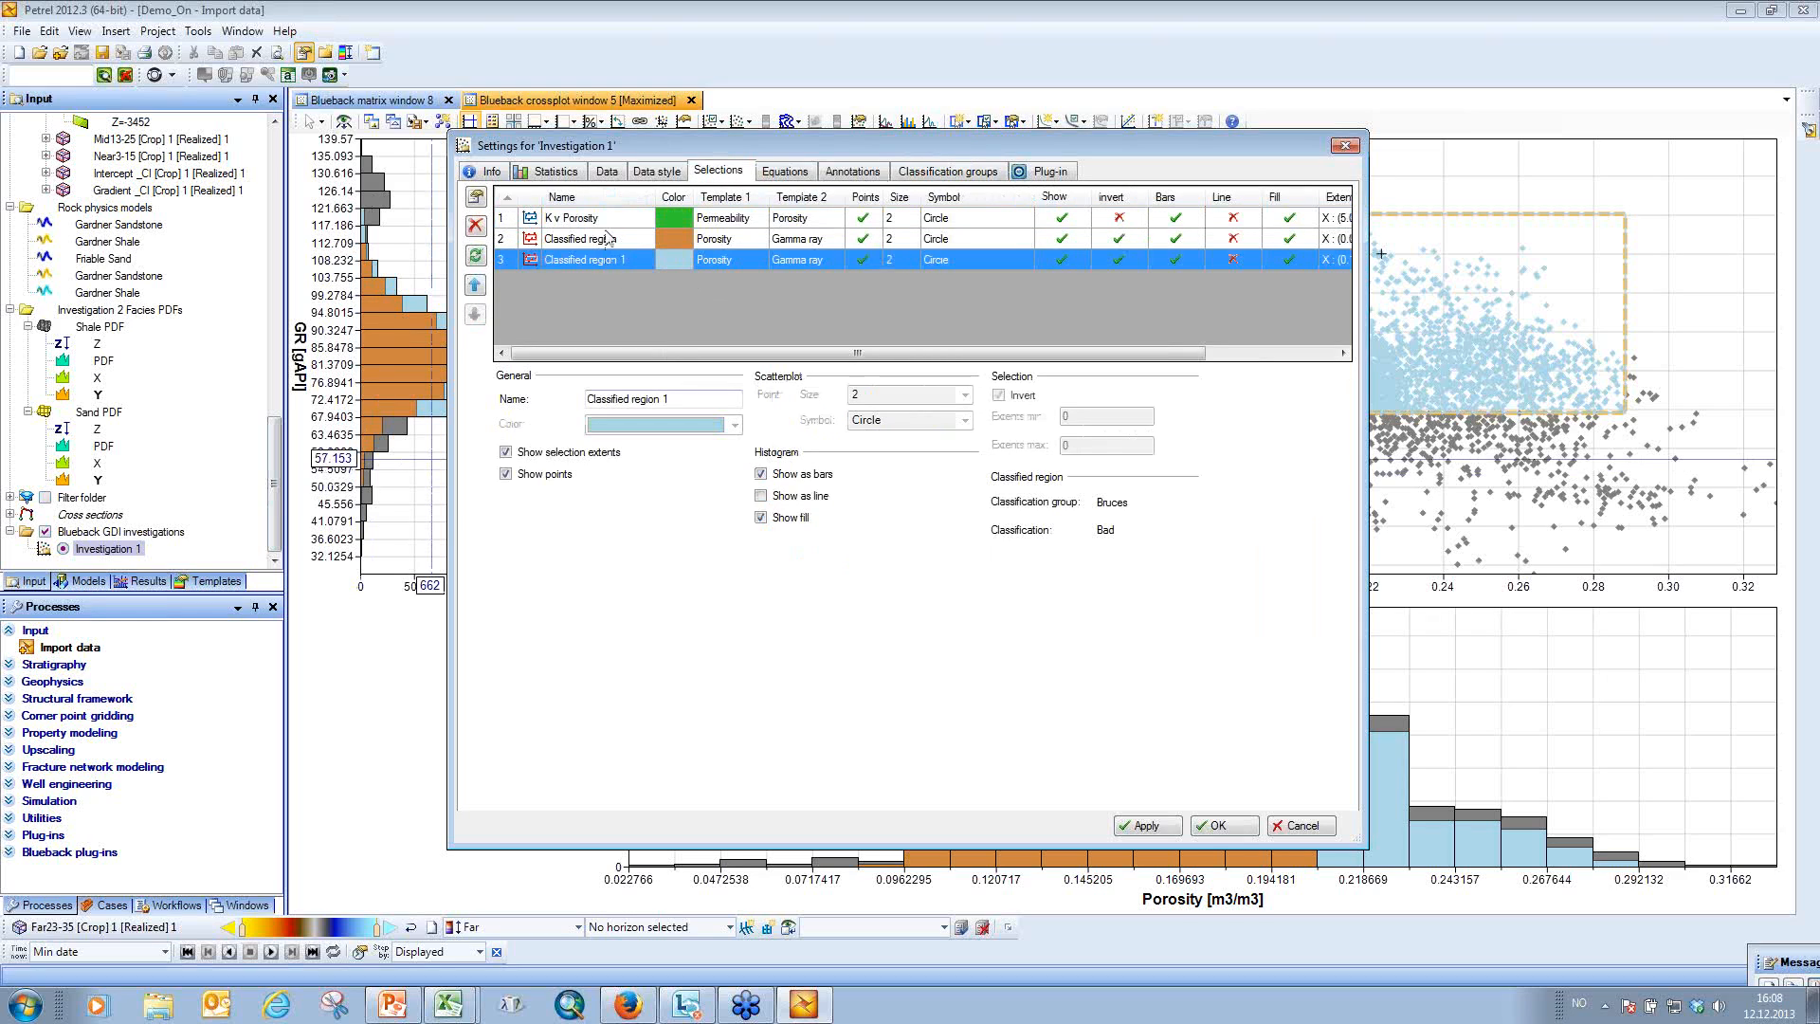
click(475, 287)
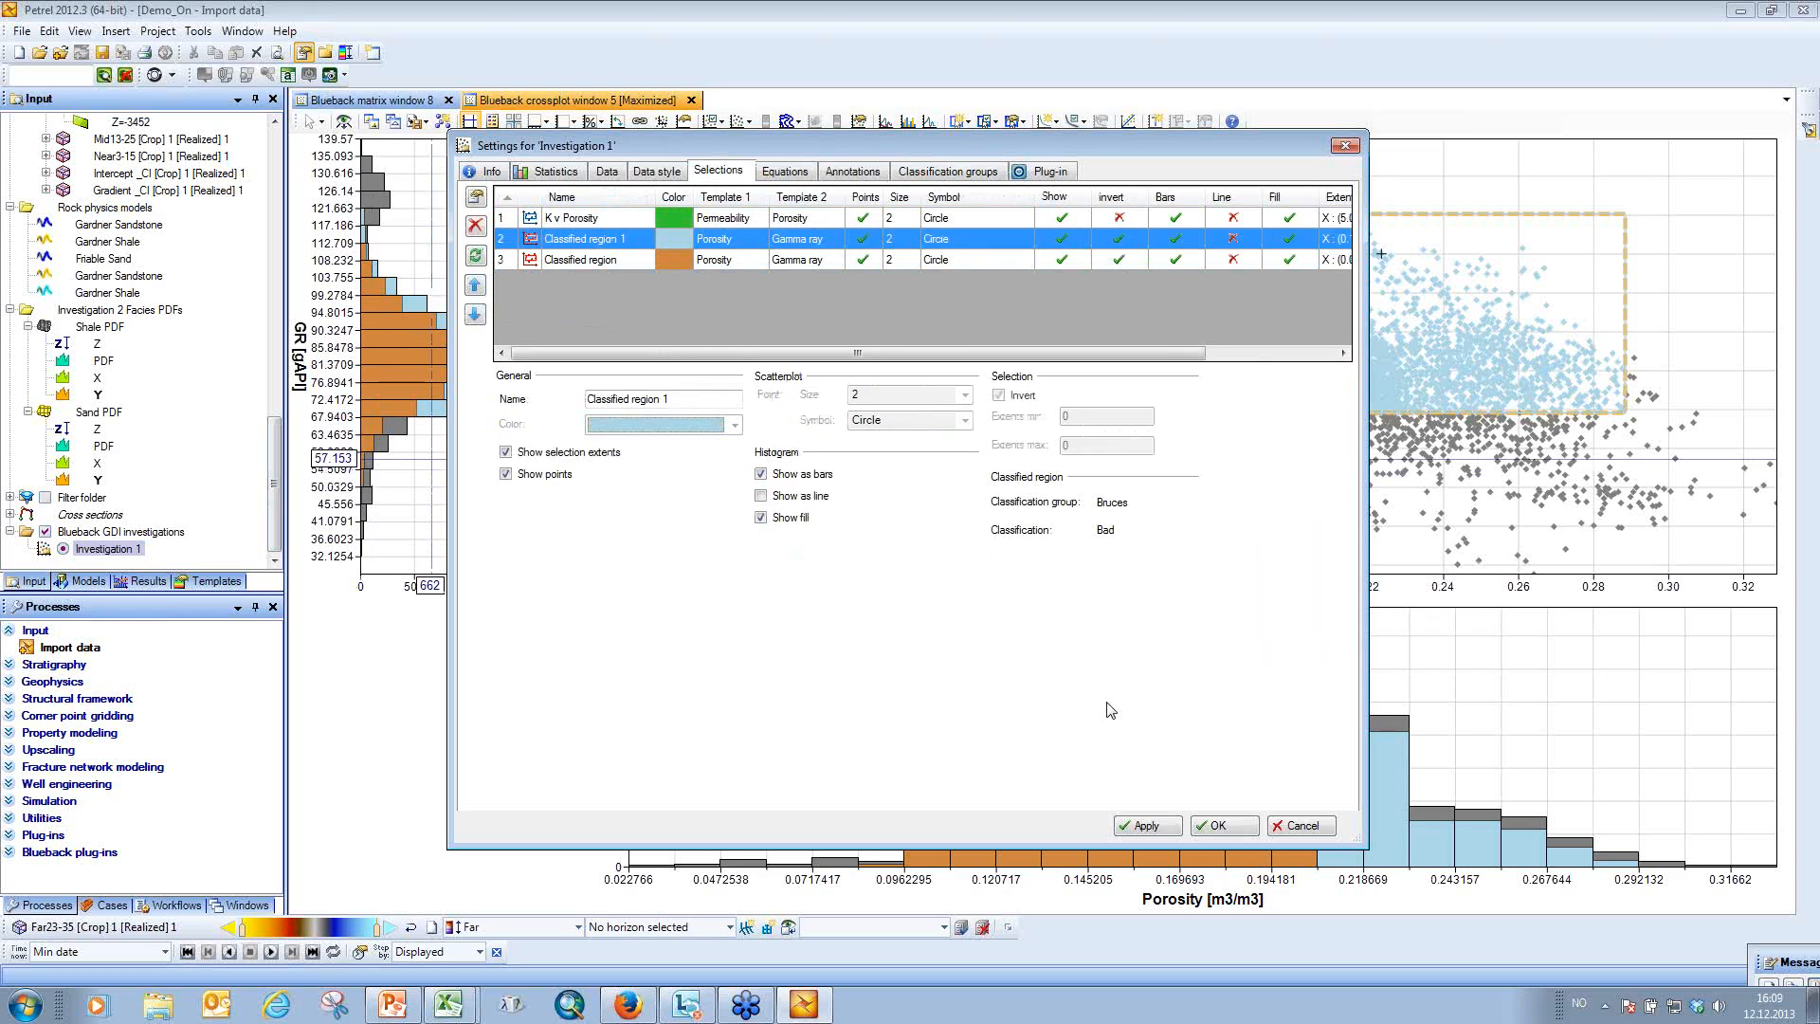
click(1219, 825)
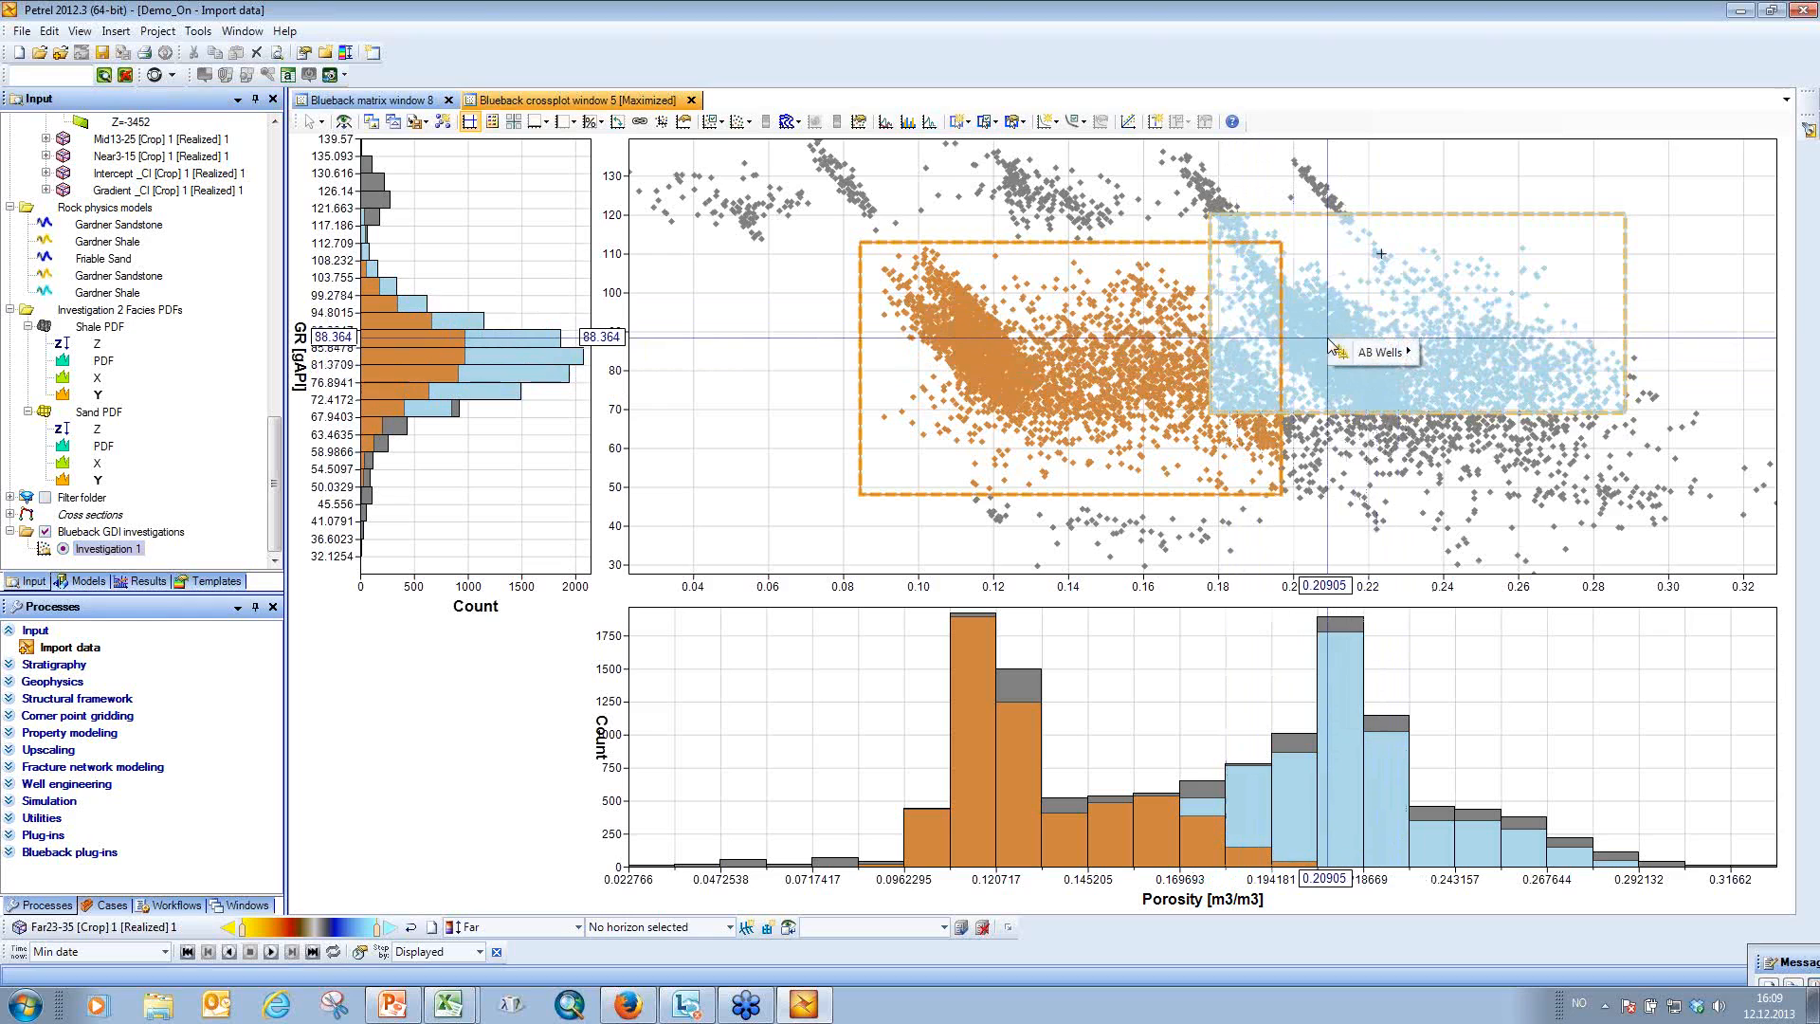
Save the AB Wells data set as classification well logs.
right_click(1365, 358)
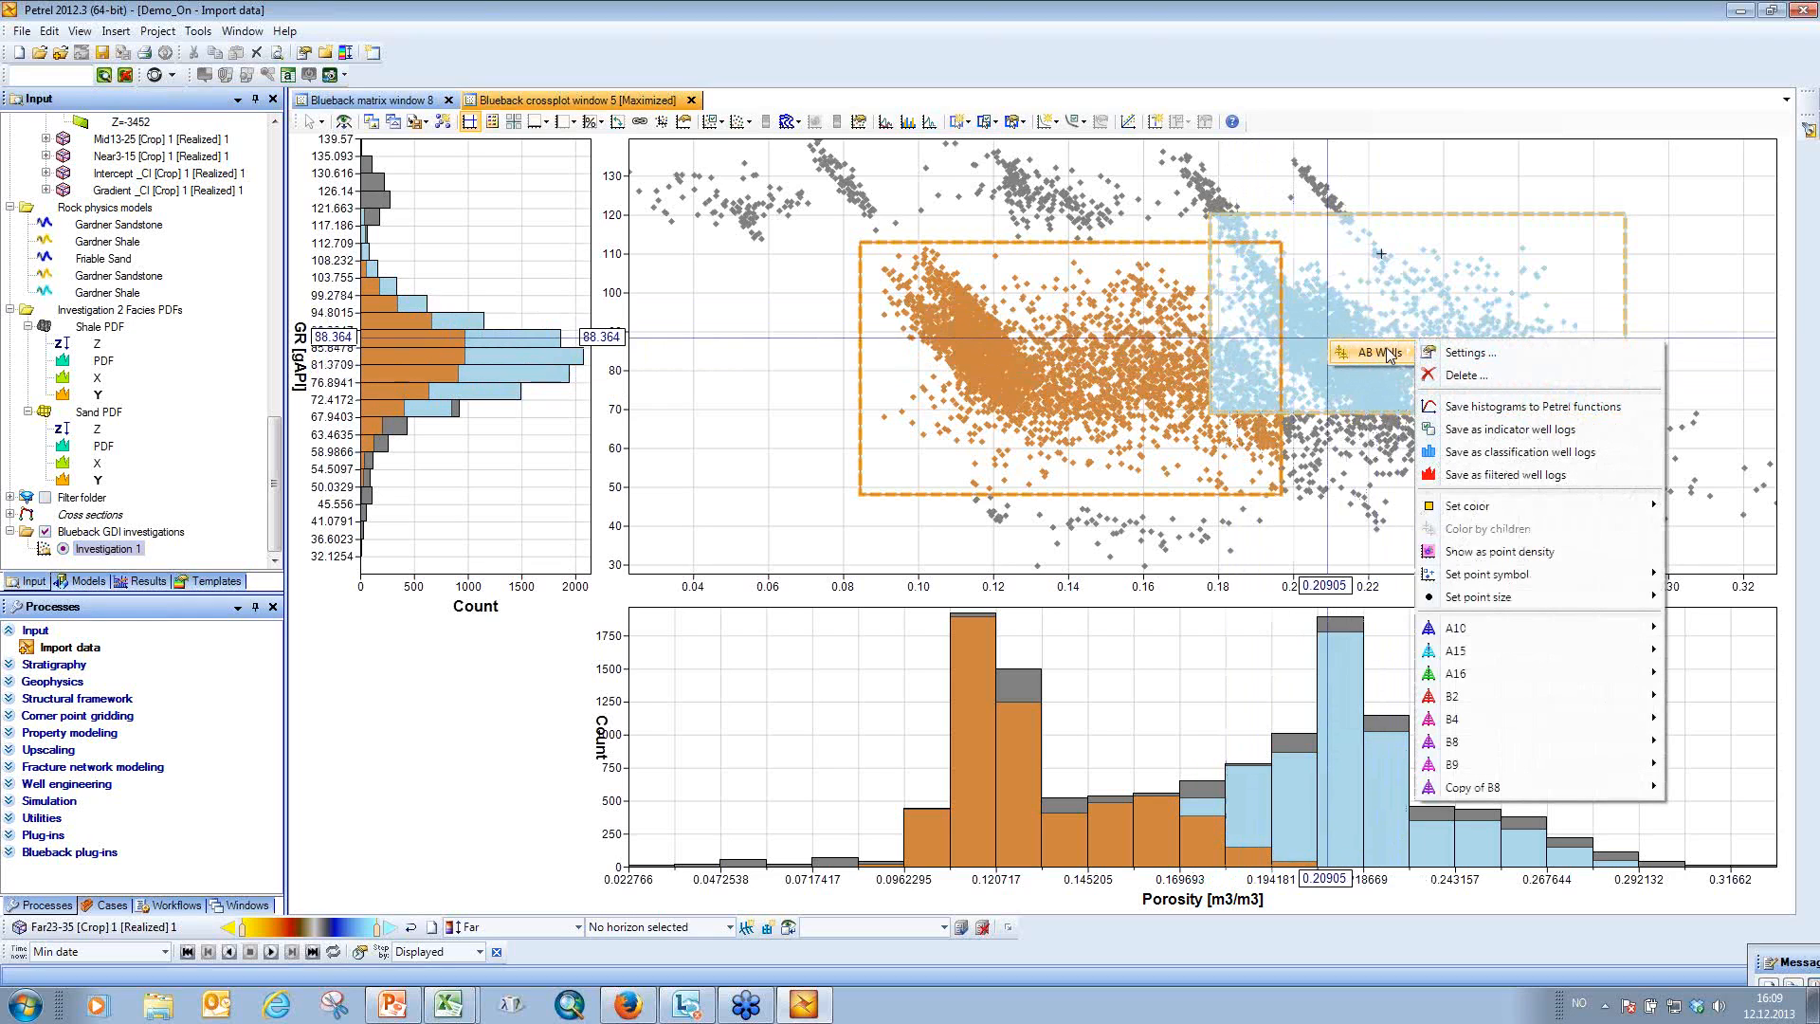
click(1581, 456)
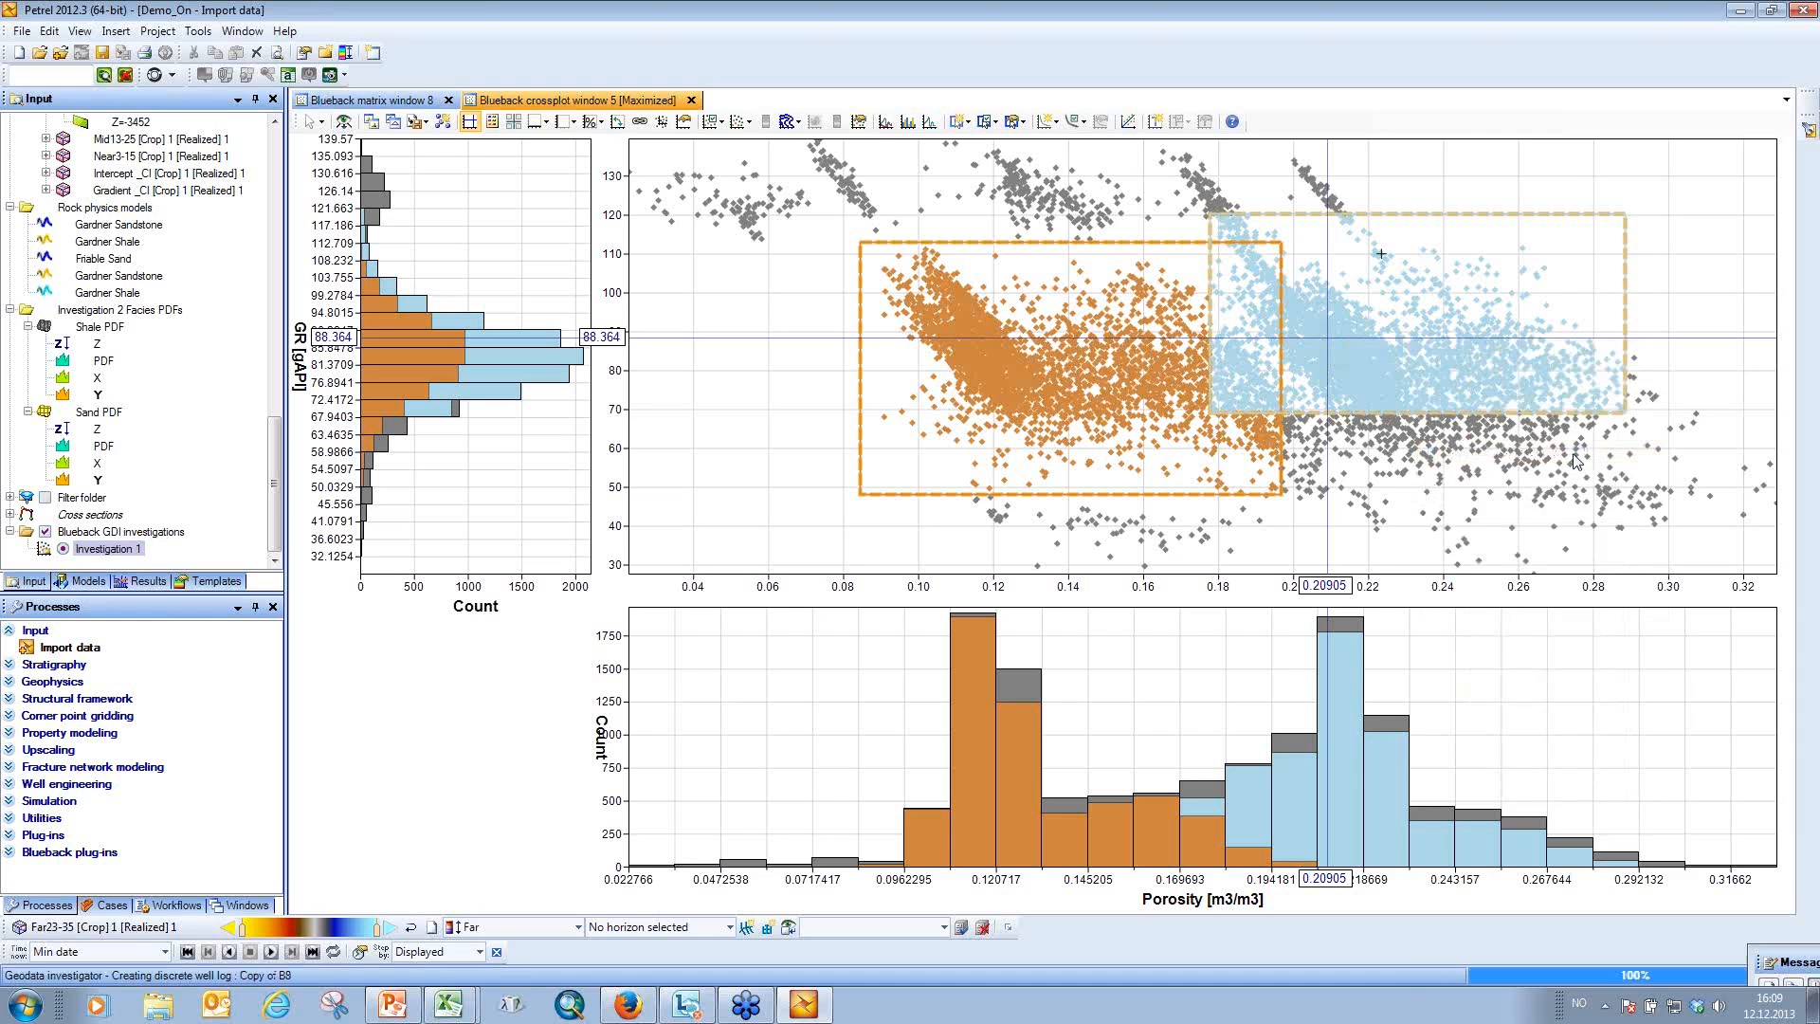
Open a new well section window with a newly created template and display wells B2 and B4.
click(243, 31)
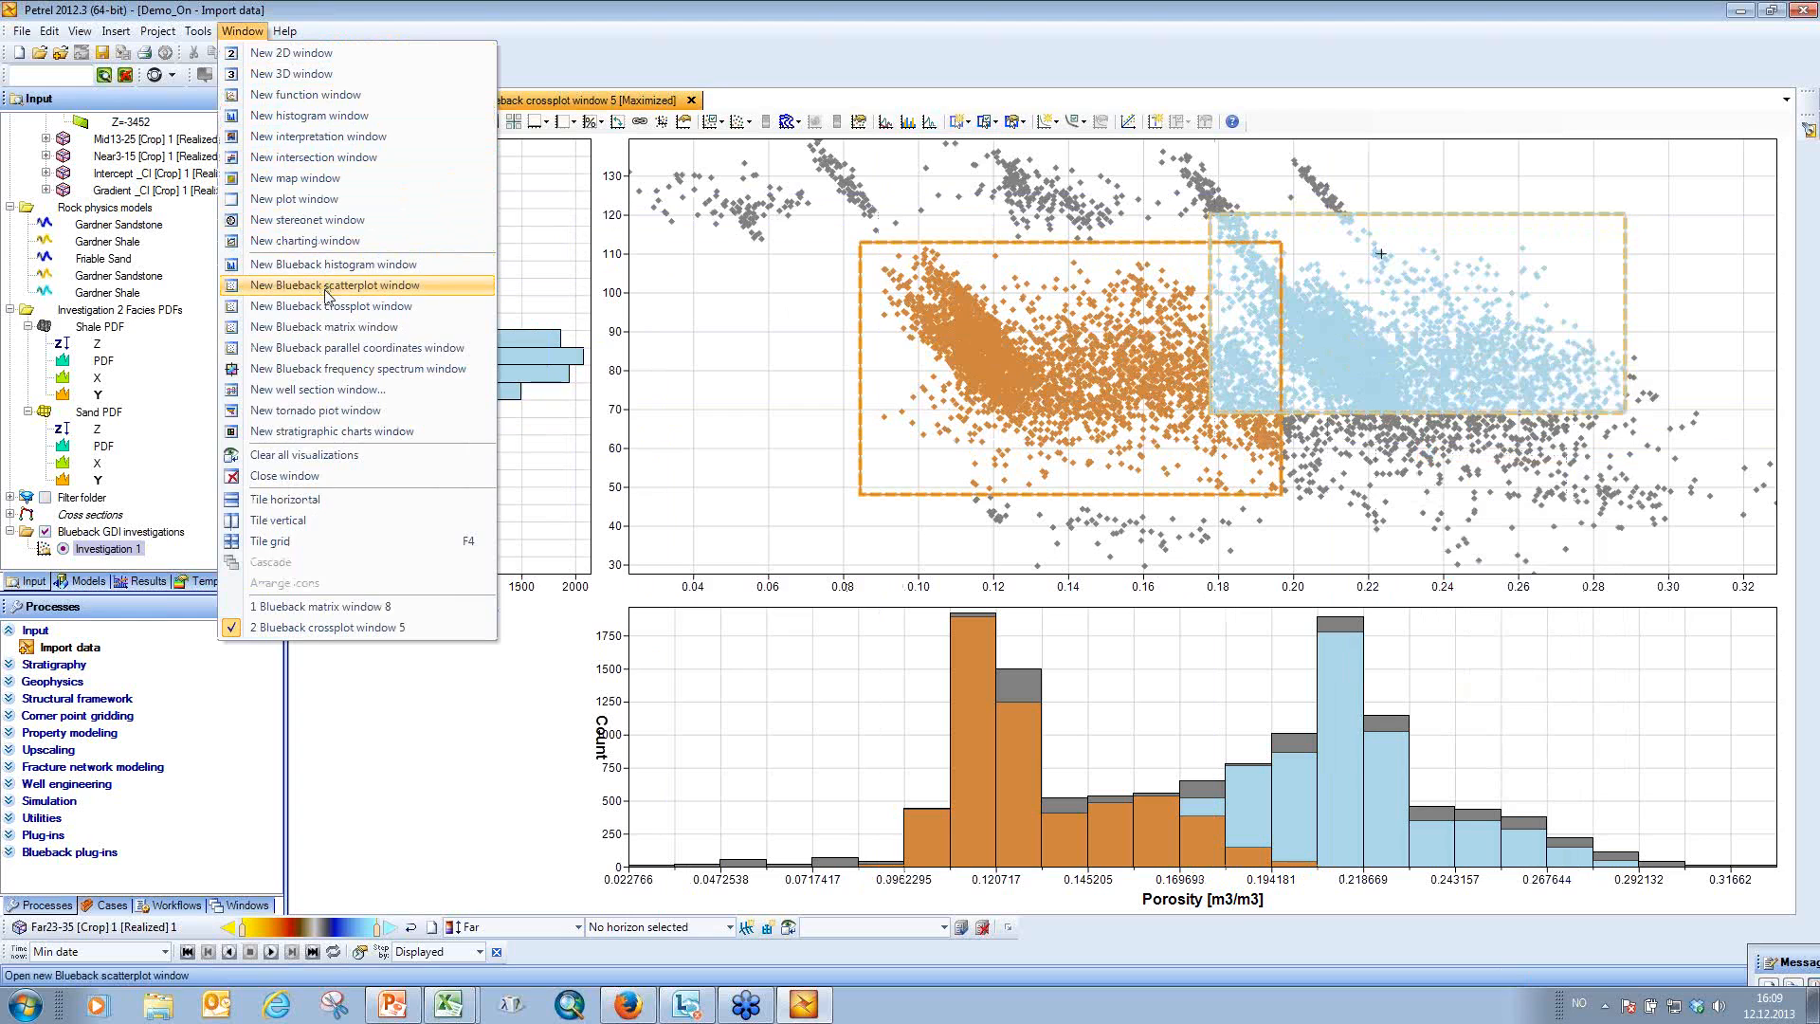
click(322, 390)
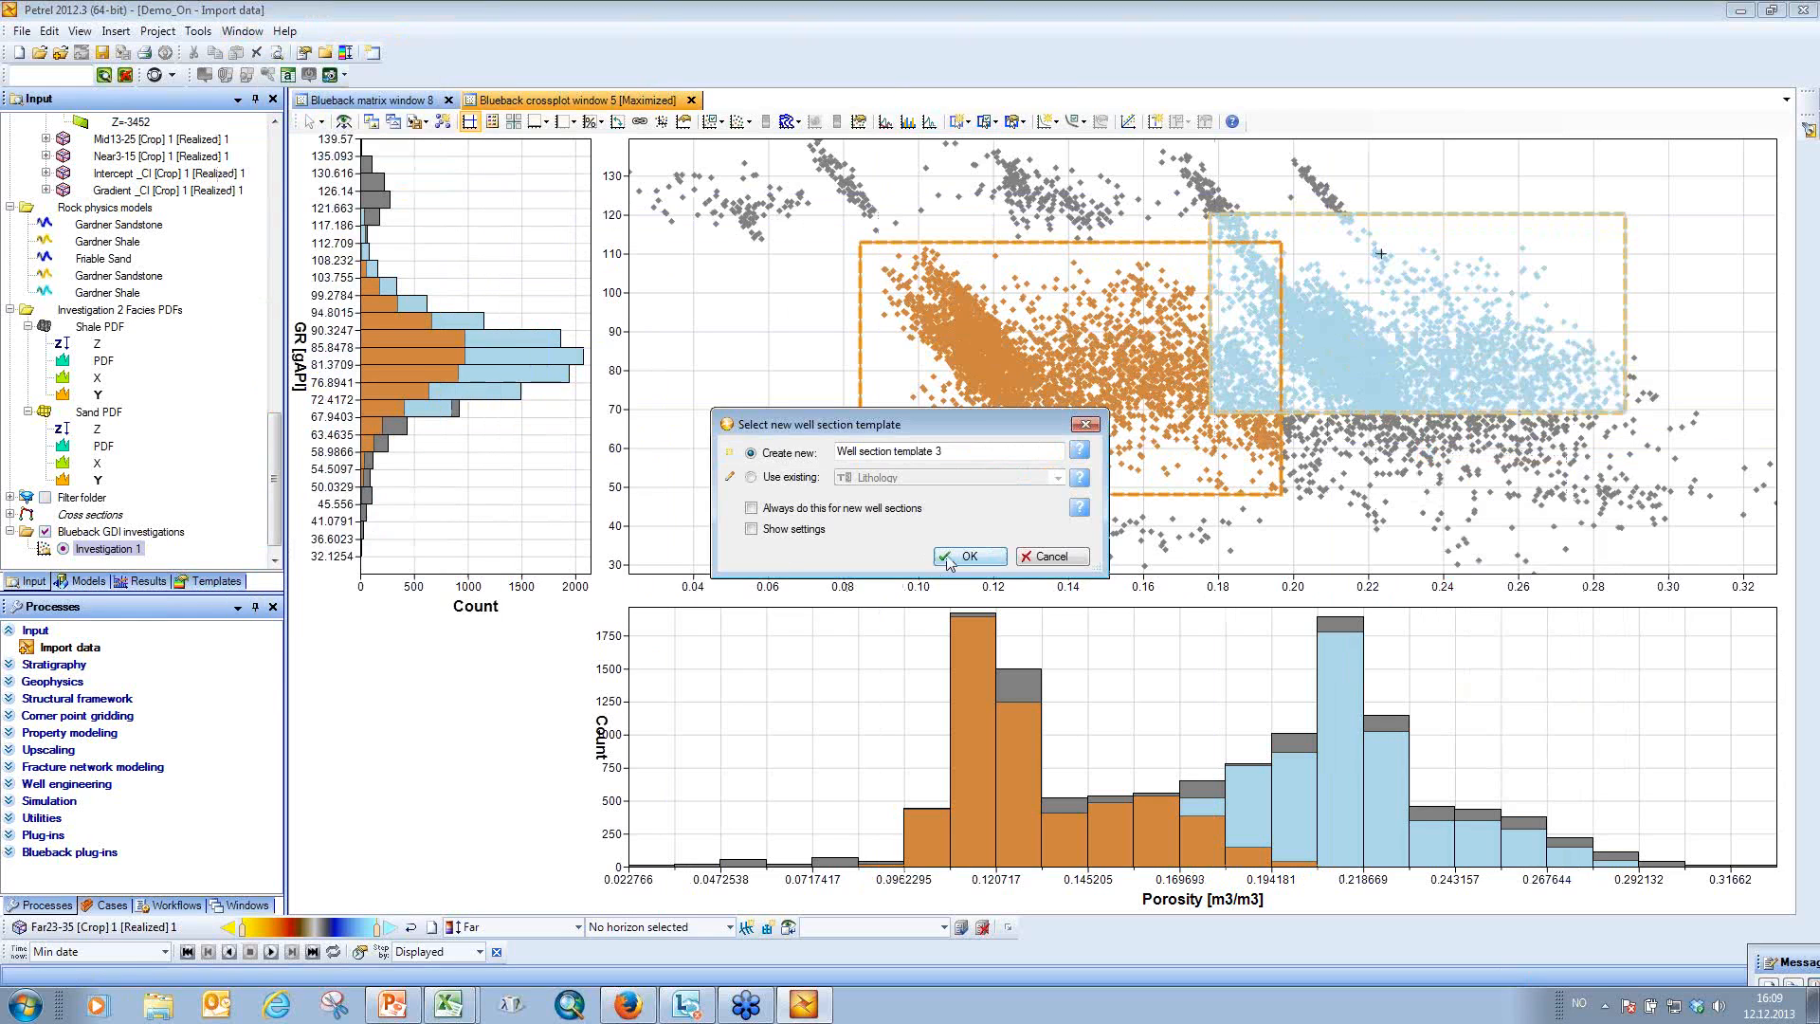
click(963, 556)
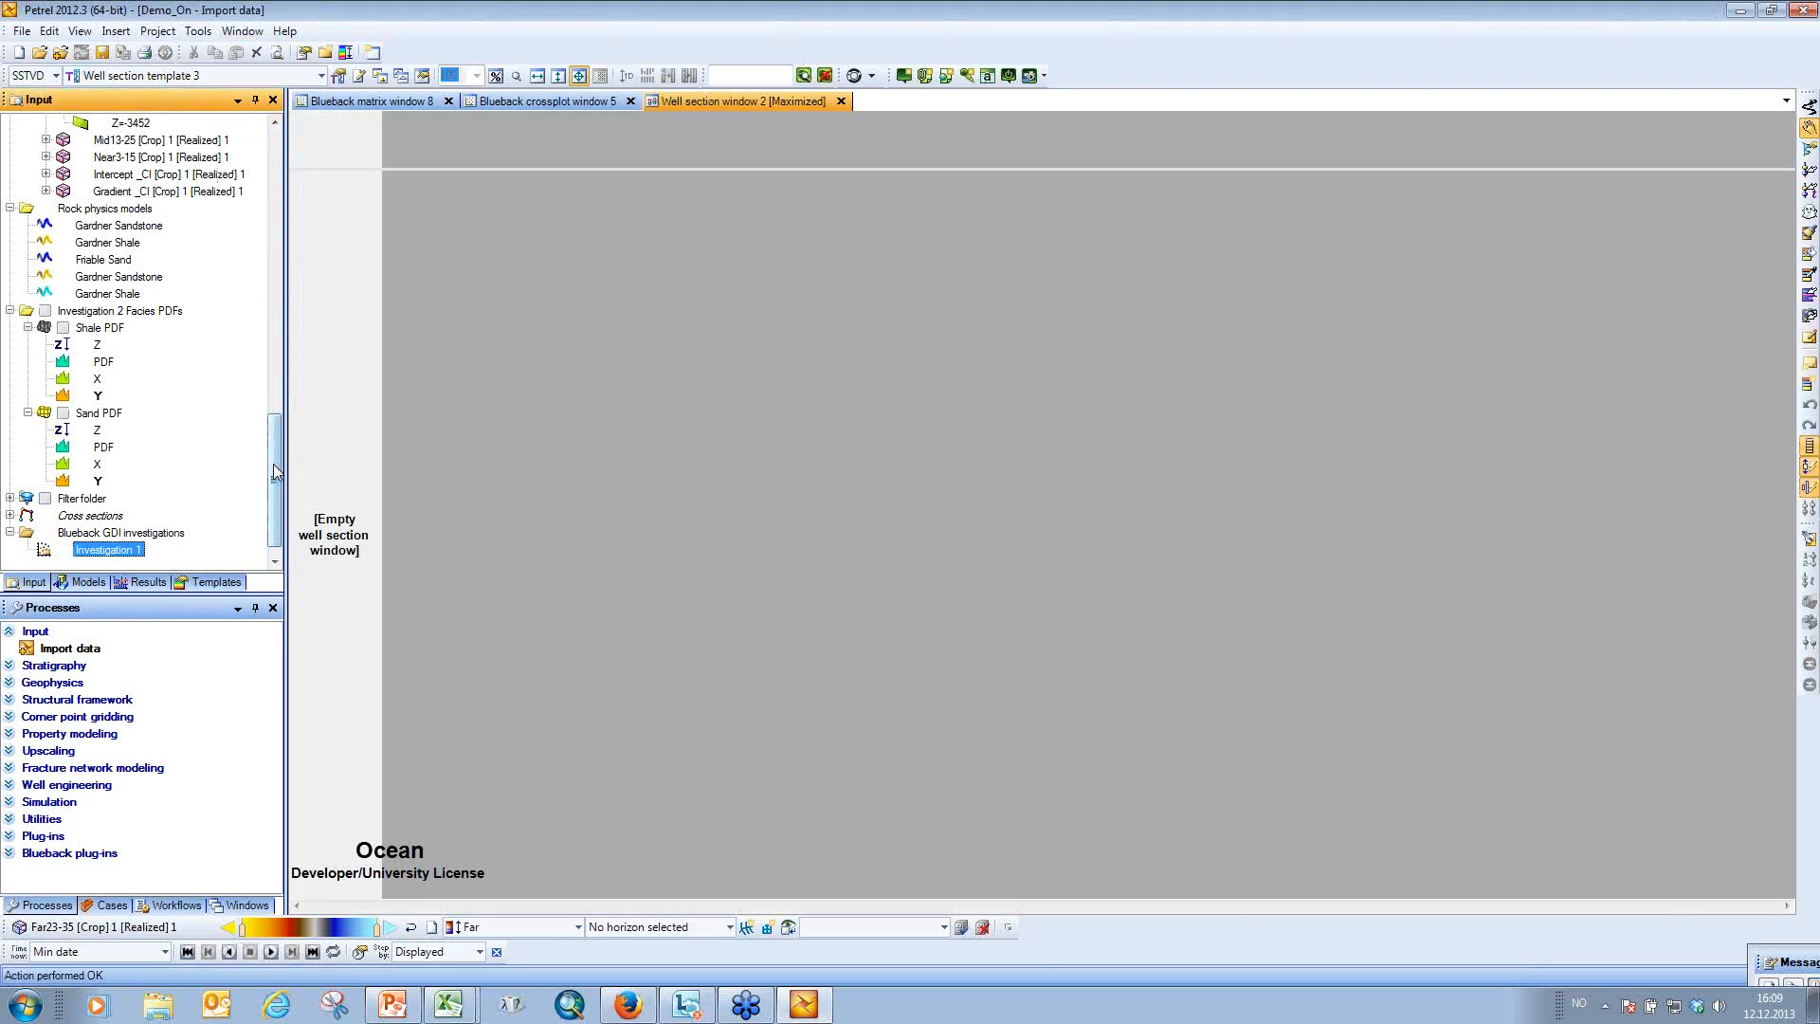
scroll(147, 156, up, 2)
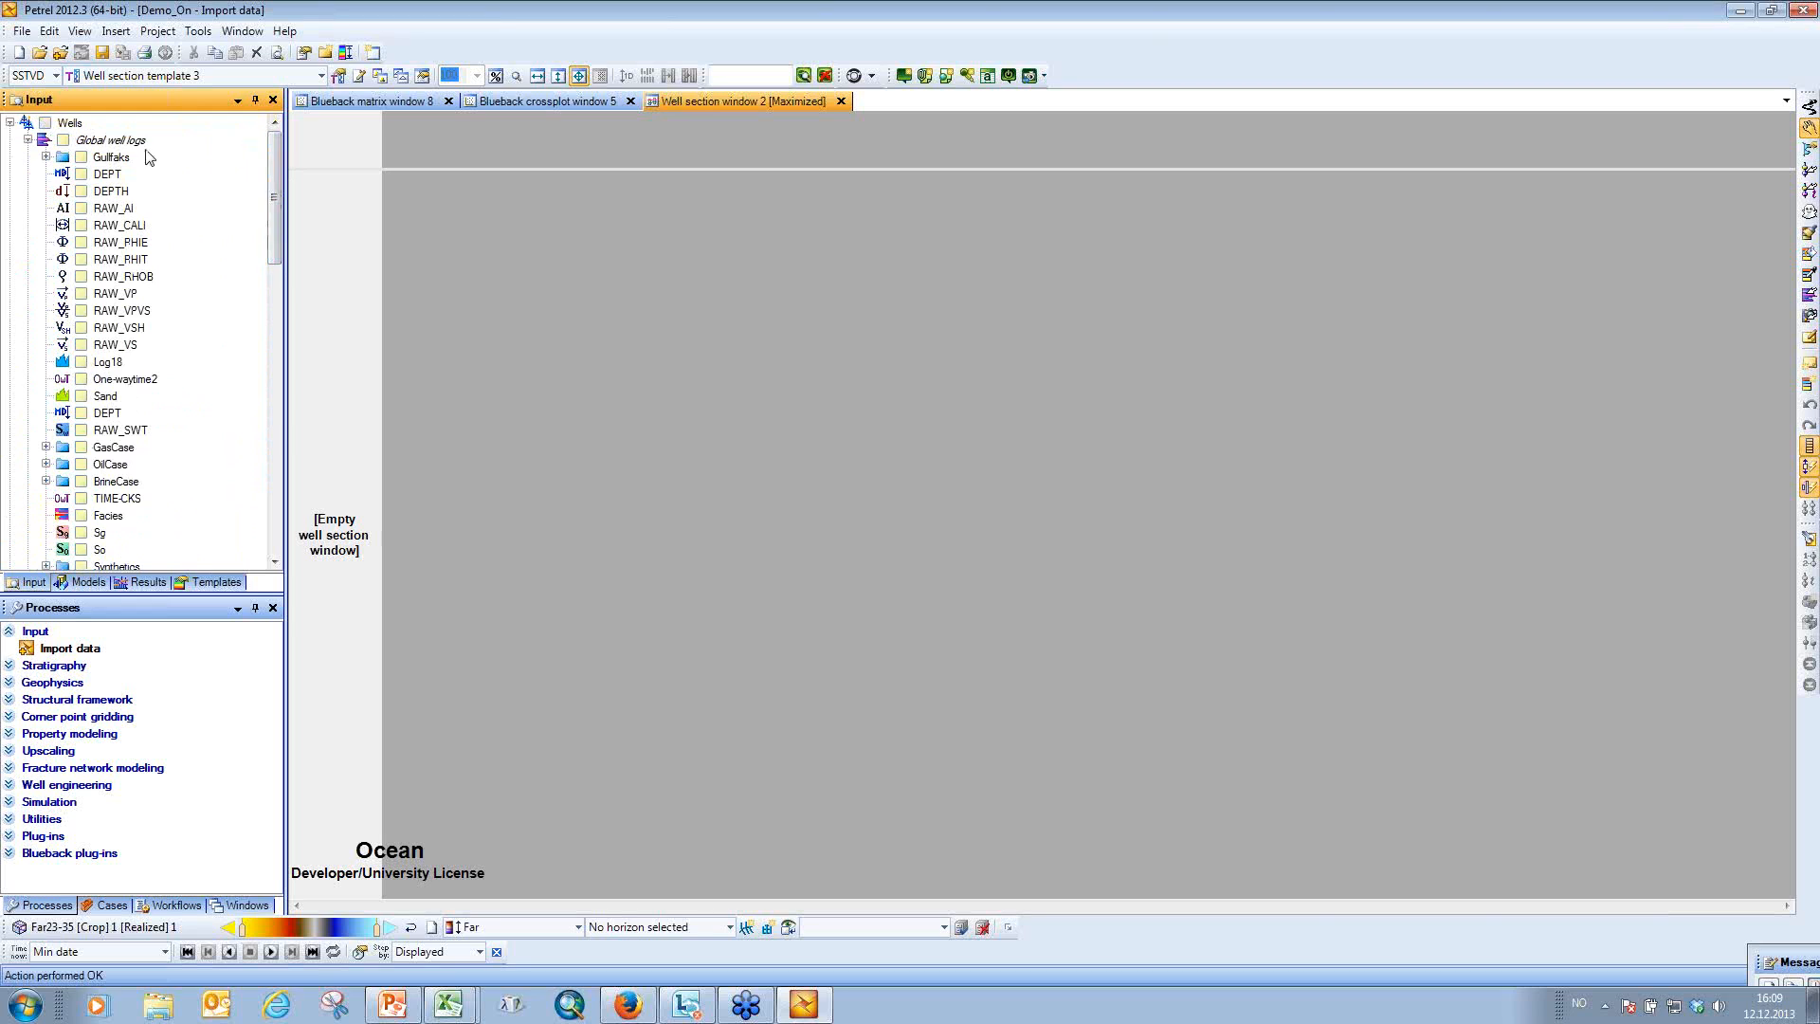
click(28, 140)
click(81, 276)
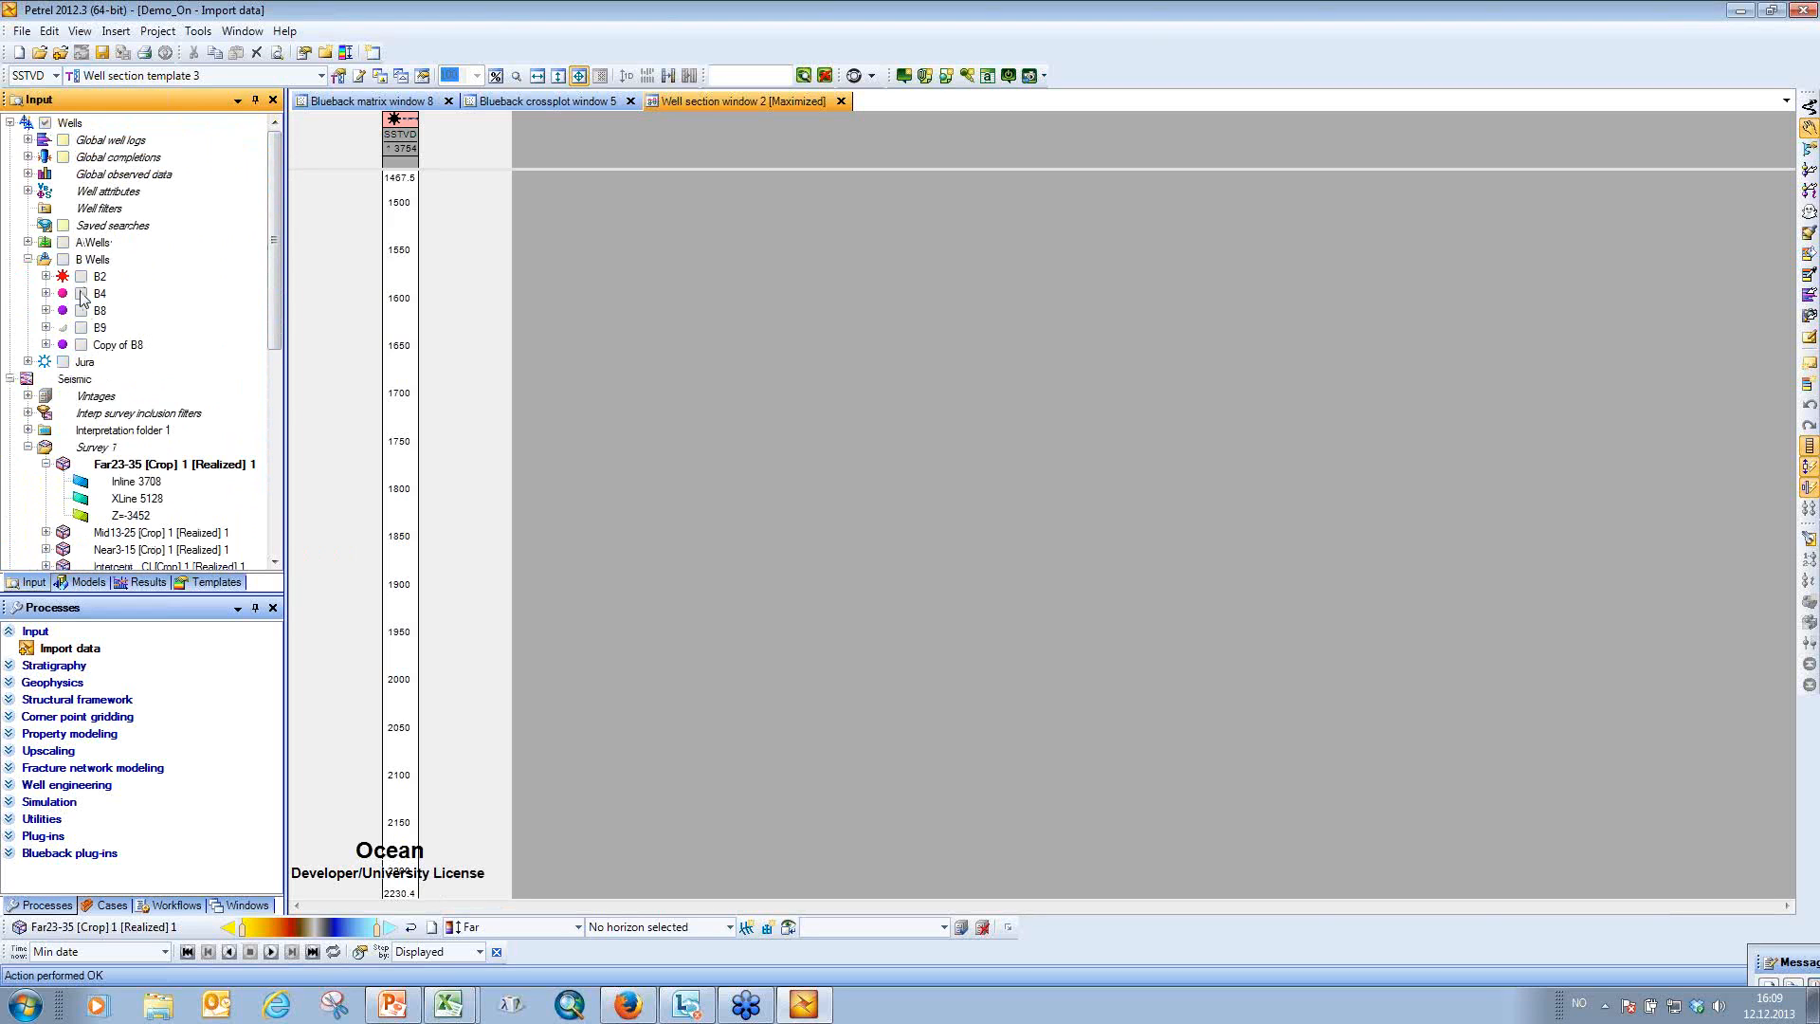
Display the Bruces global well log in the well section.
click(29, 140)
scroll(76, 396, down, 3)
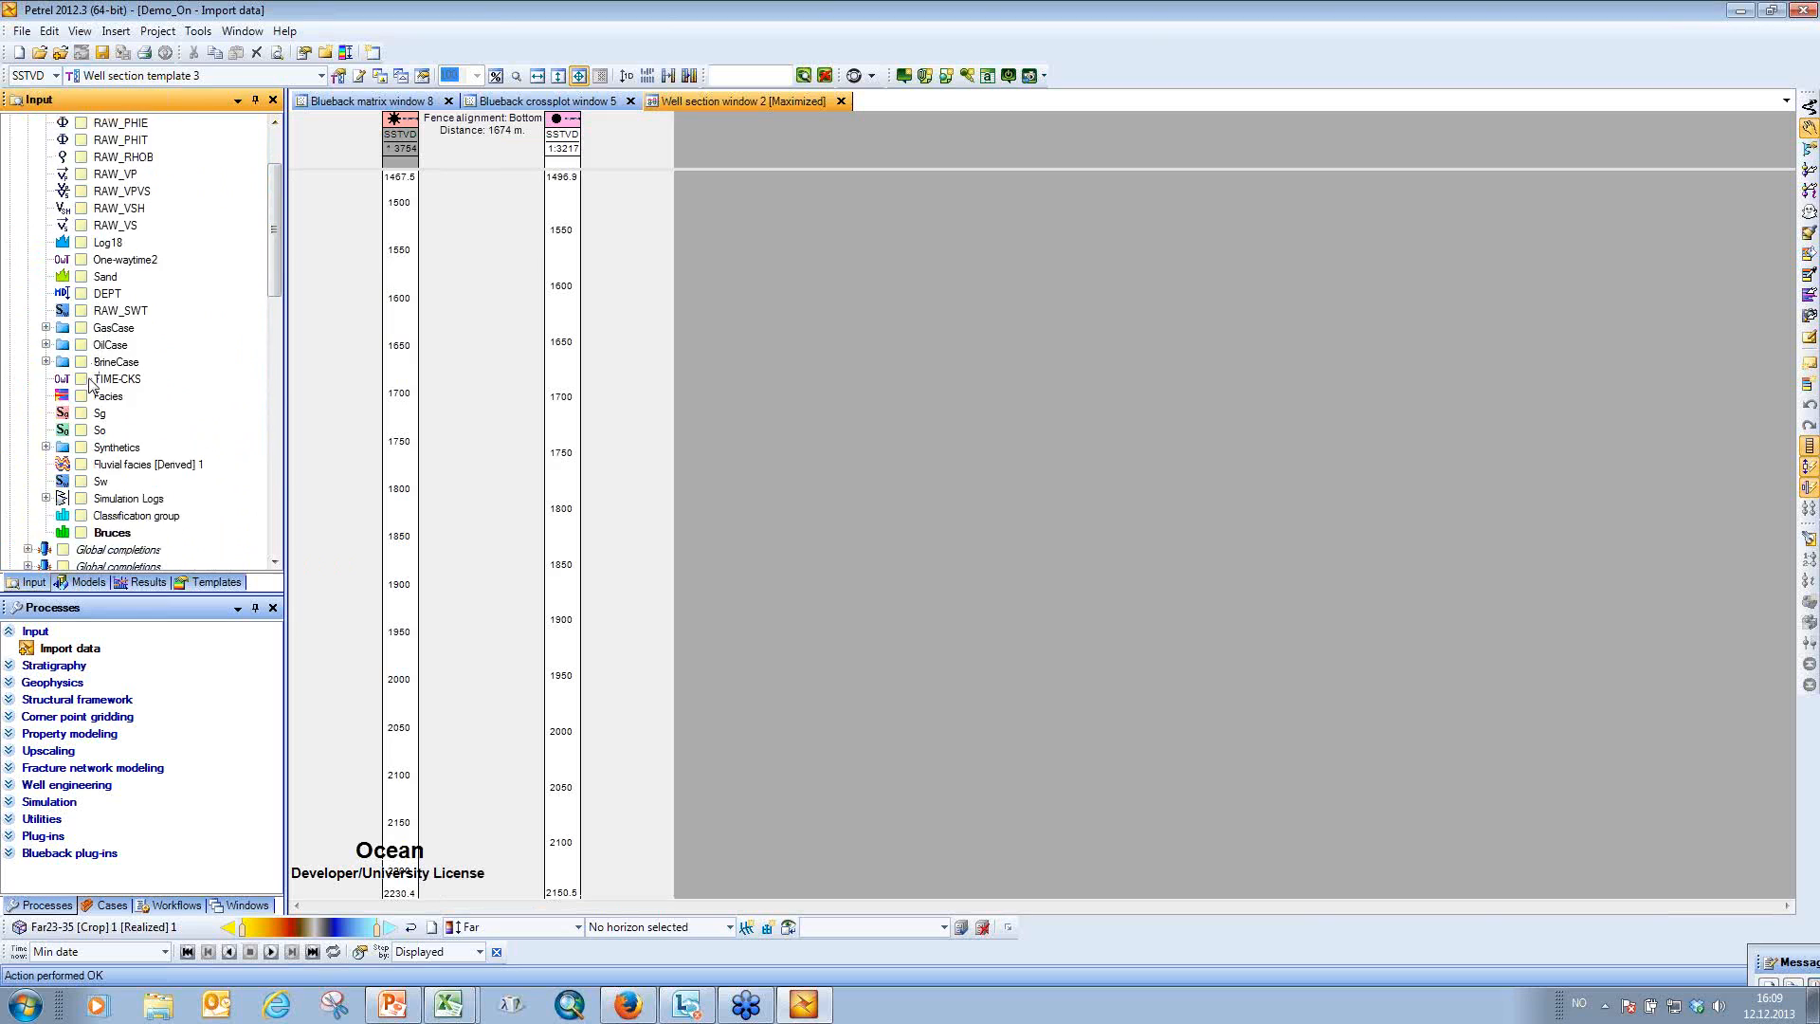
click(81, 482)
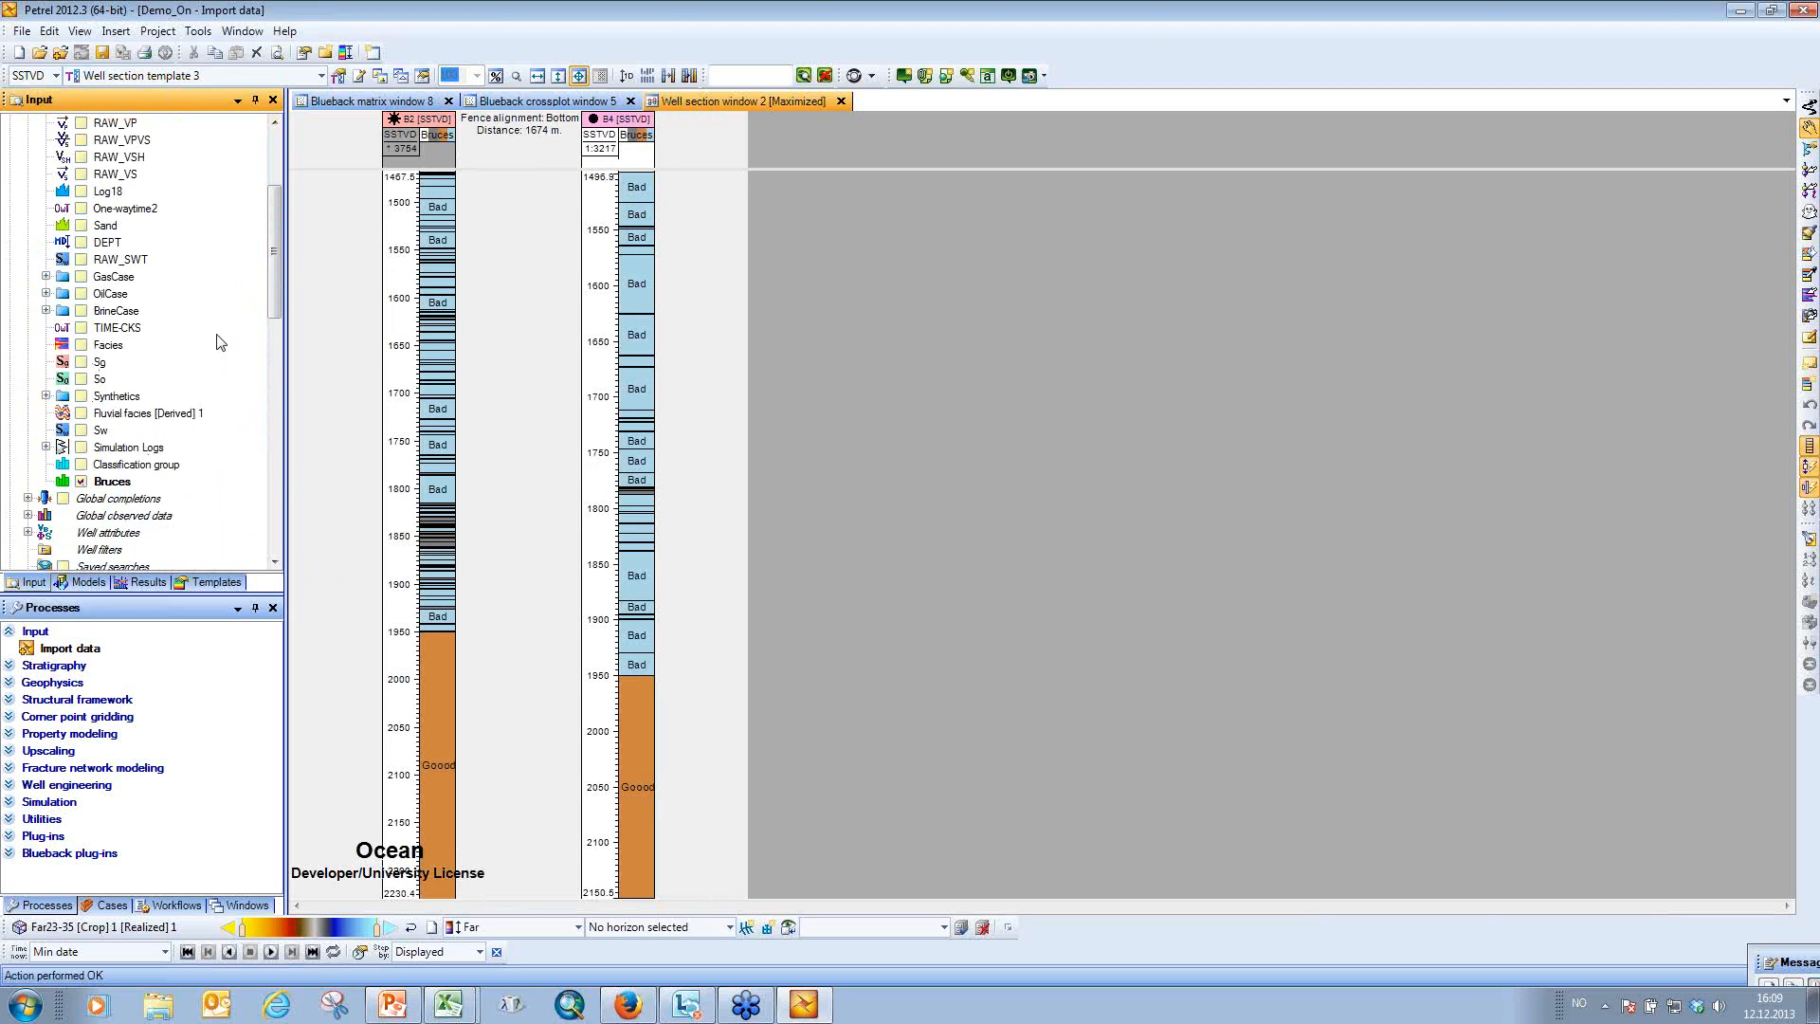
Add the Porosity log from the Gullfaks folder to the well section and compare it closely with the classes.
scroll(150, 293, up, 3)
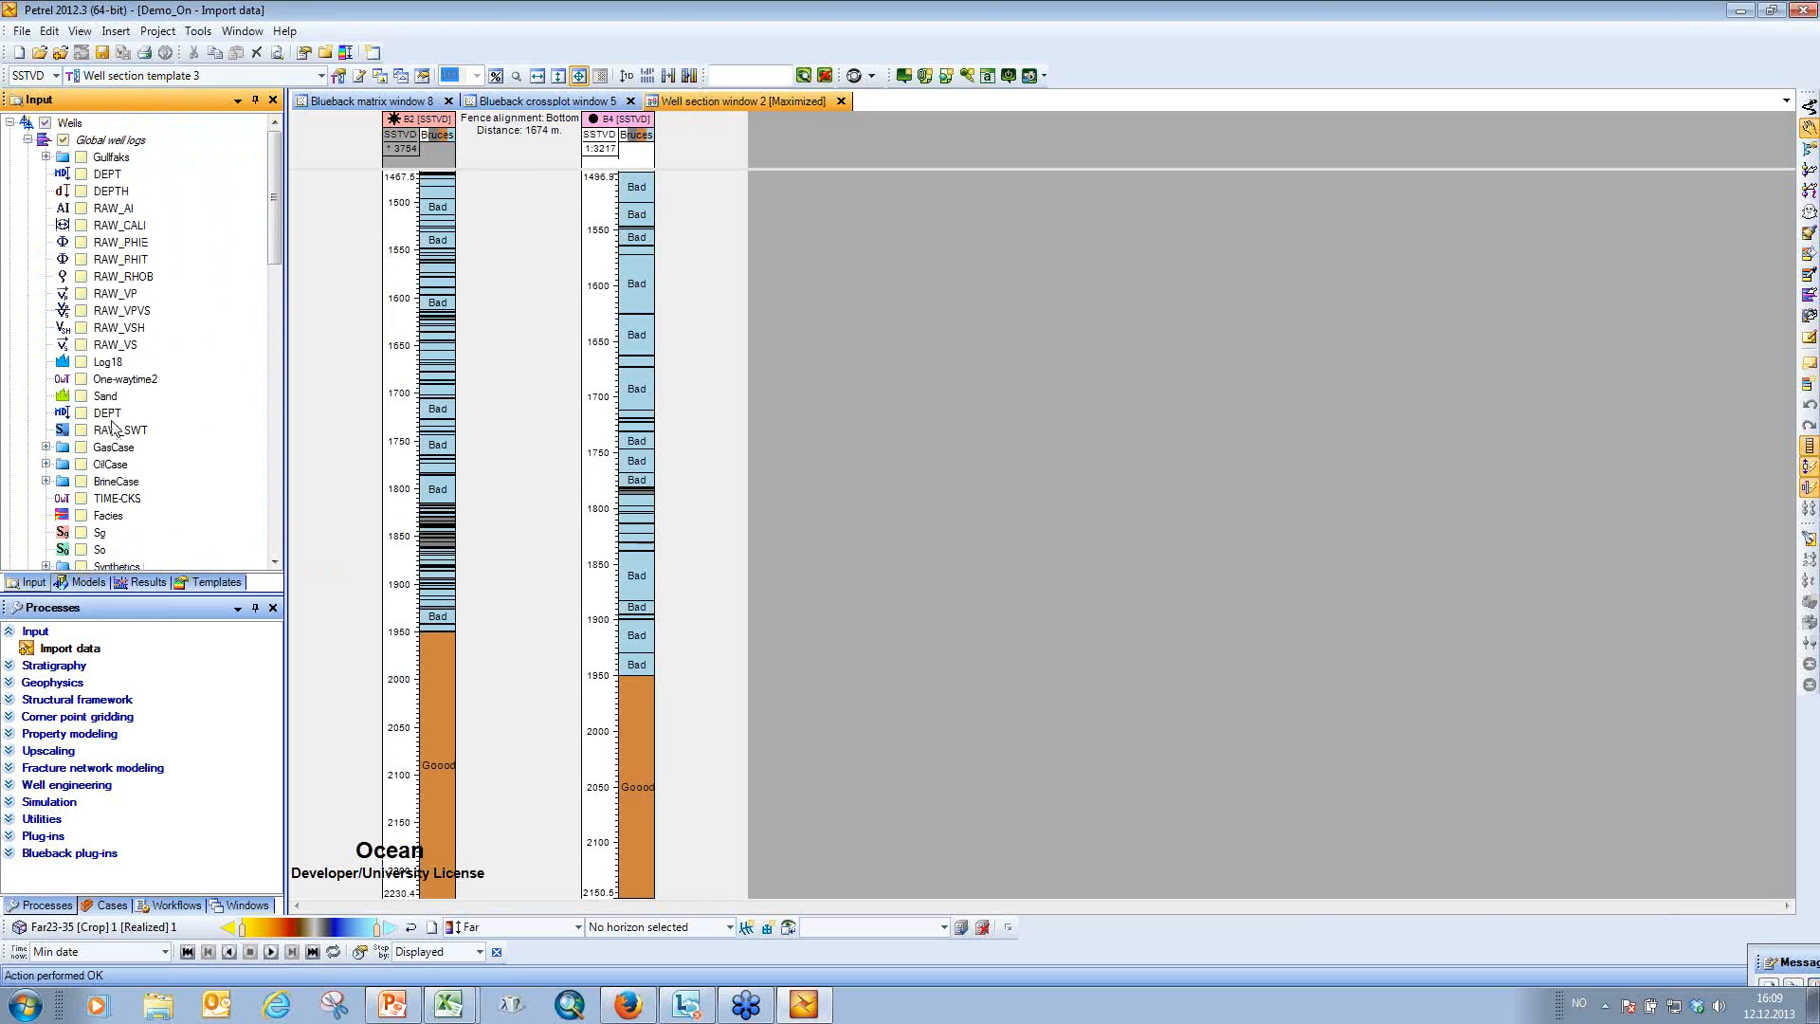
click(45, 157)
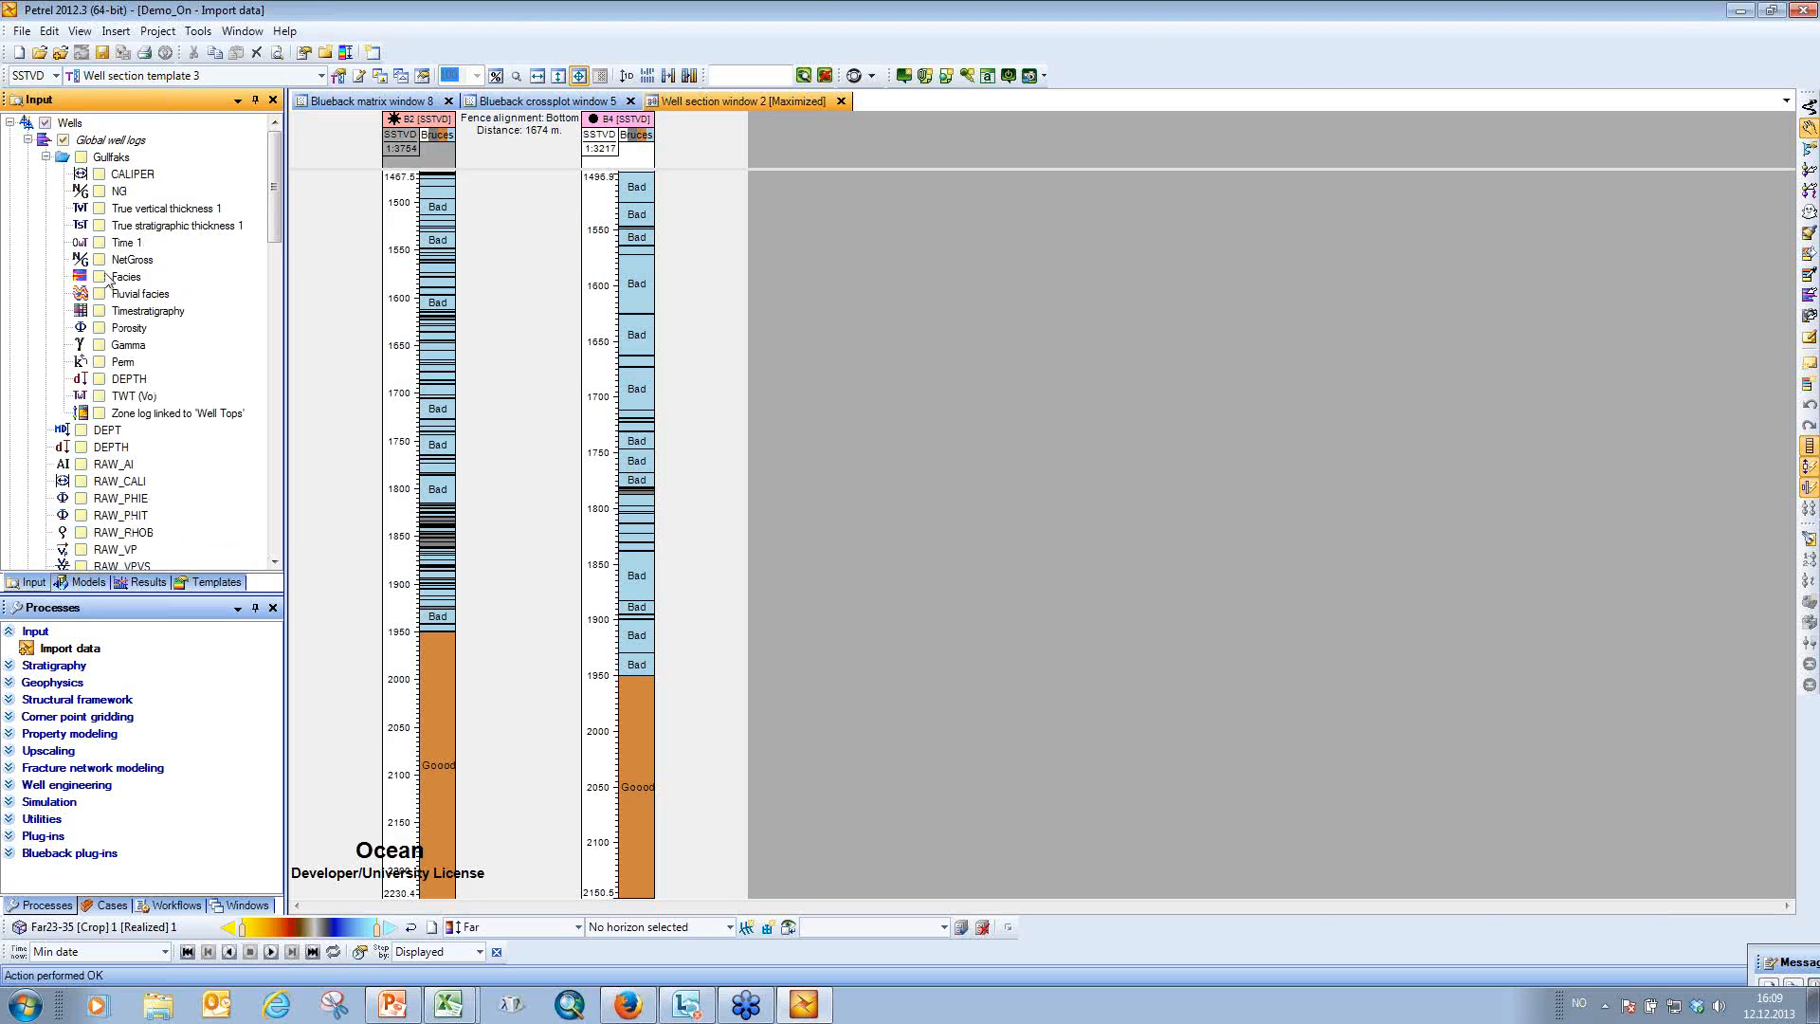
click(98, 328)
scroll(600, 426, up, 3)
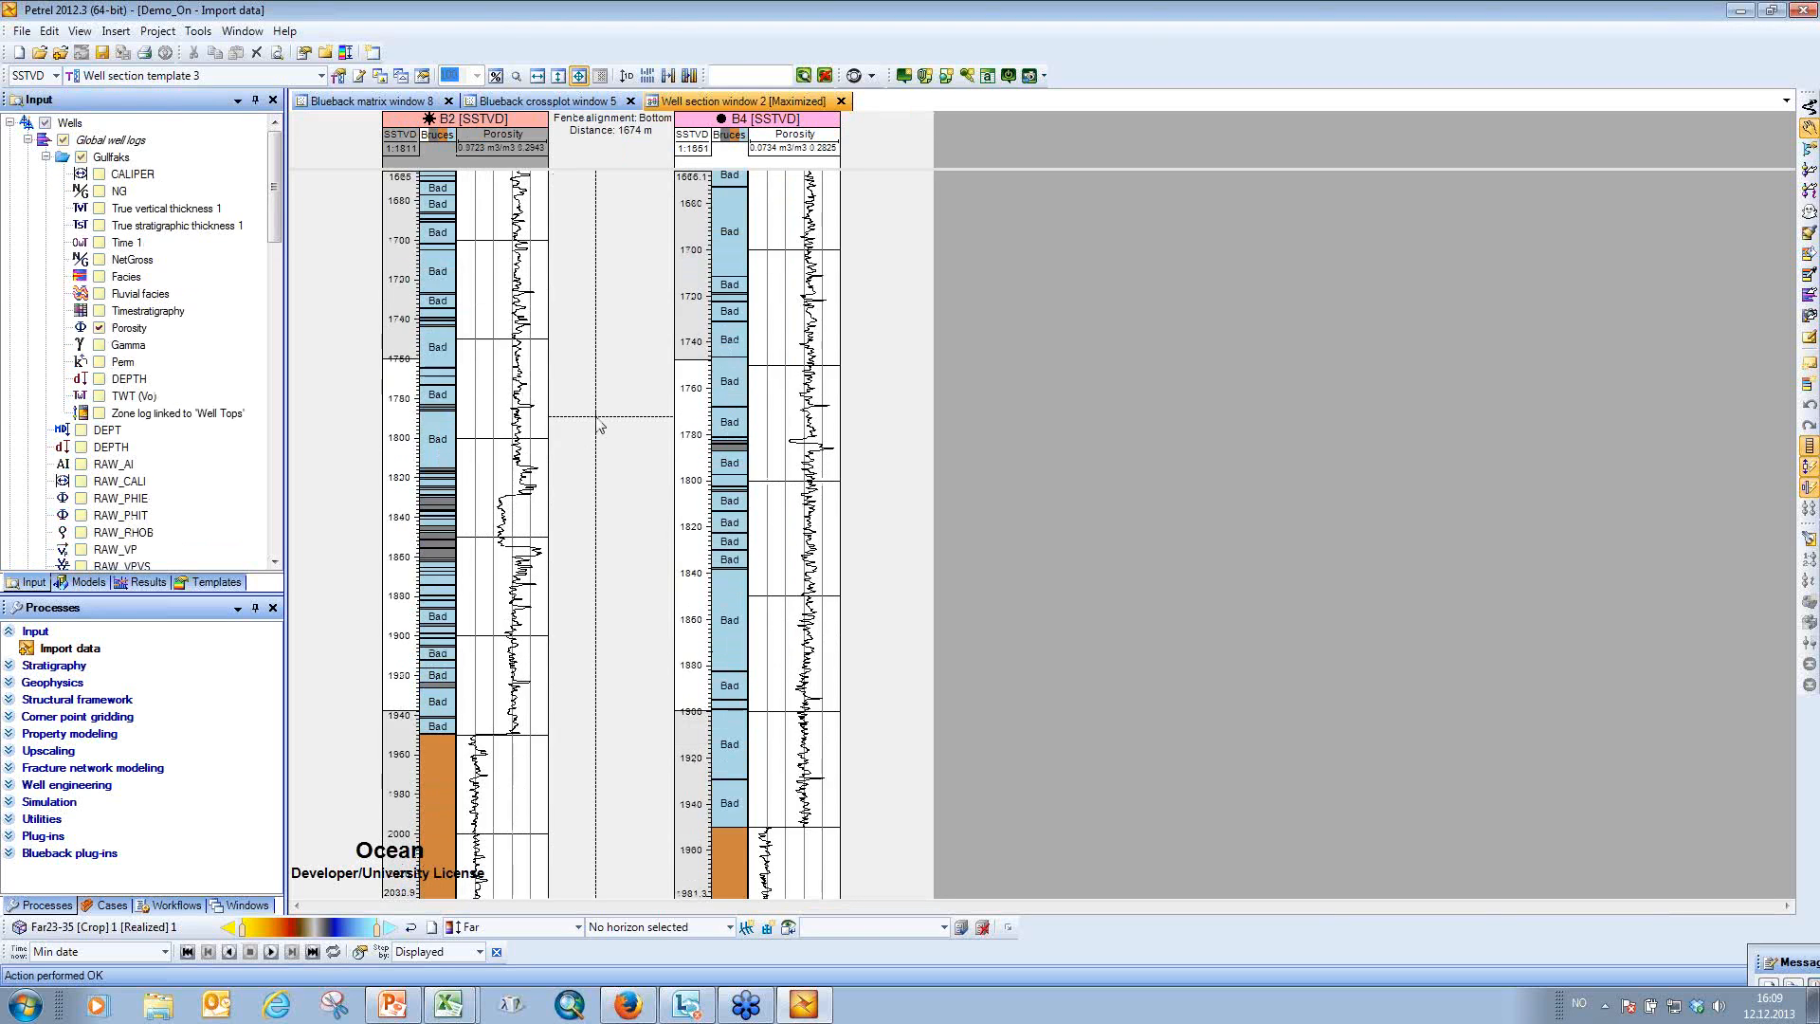
scroll(600, 427, up, 4)
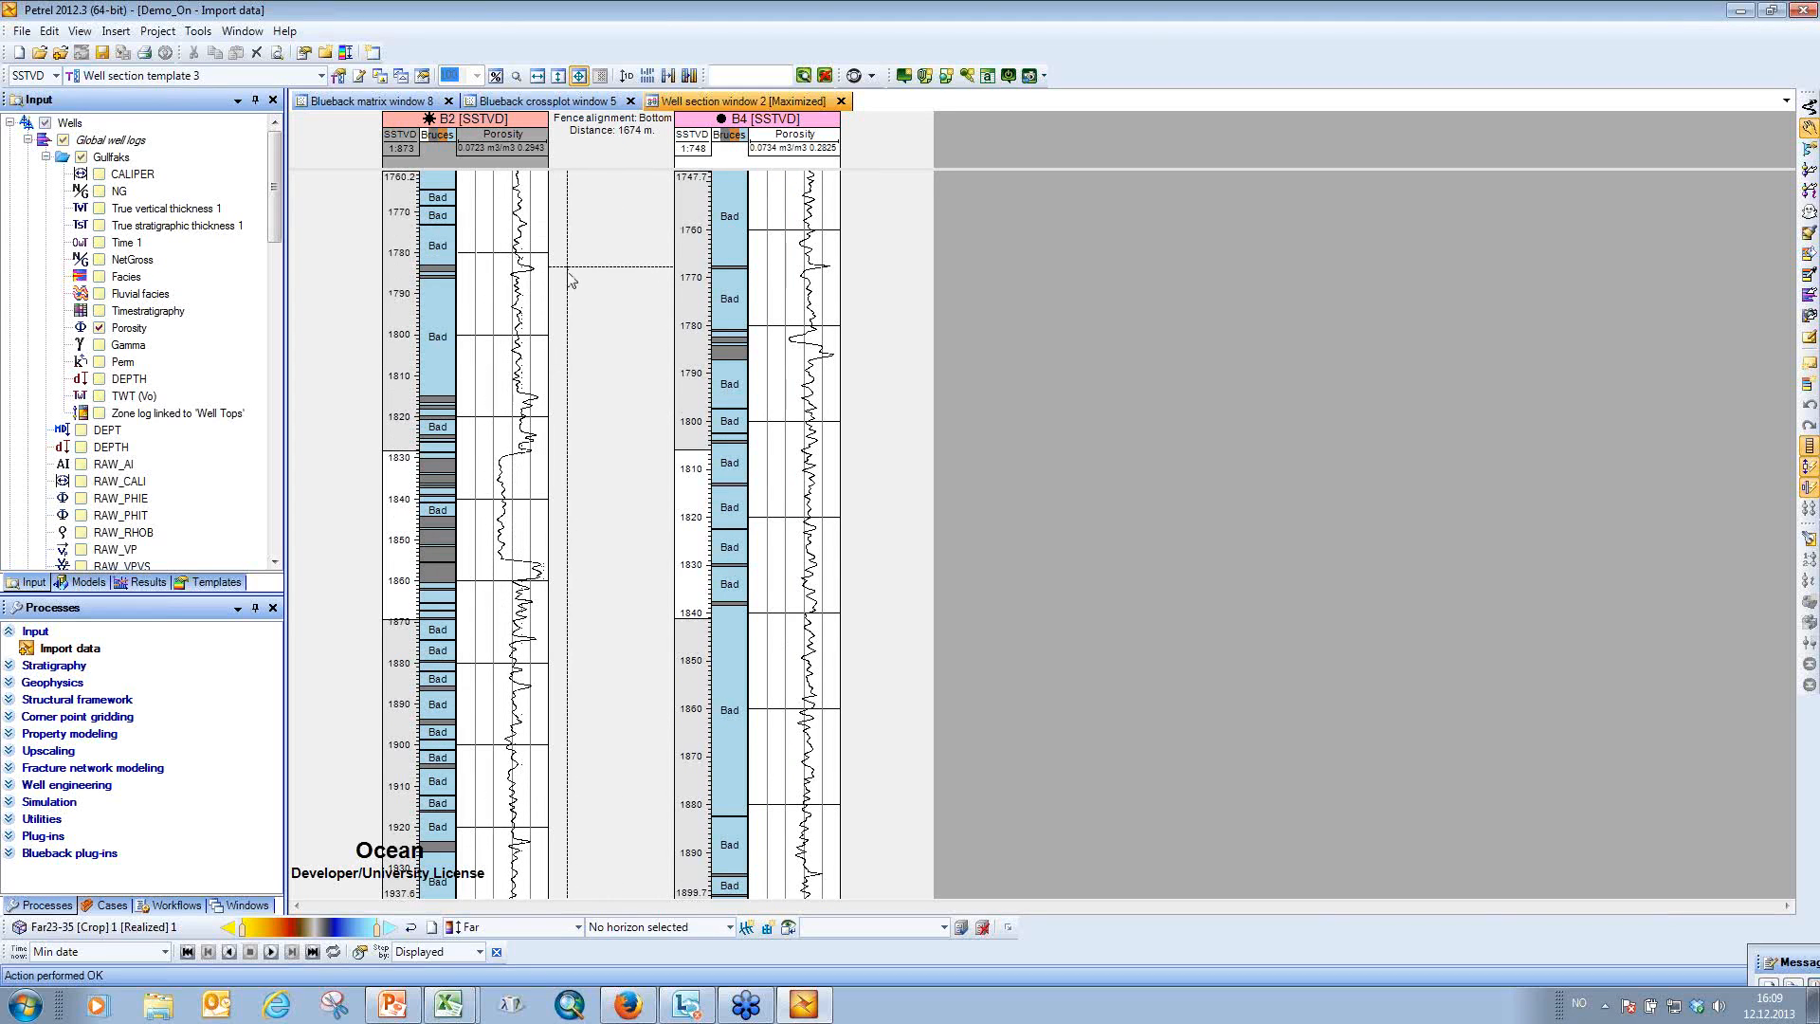
Add a second discrete property to Investigation 1, set it to the Bruces log for AB Wells, and accept.
click(29, 140)
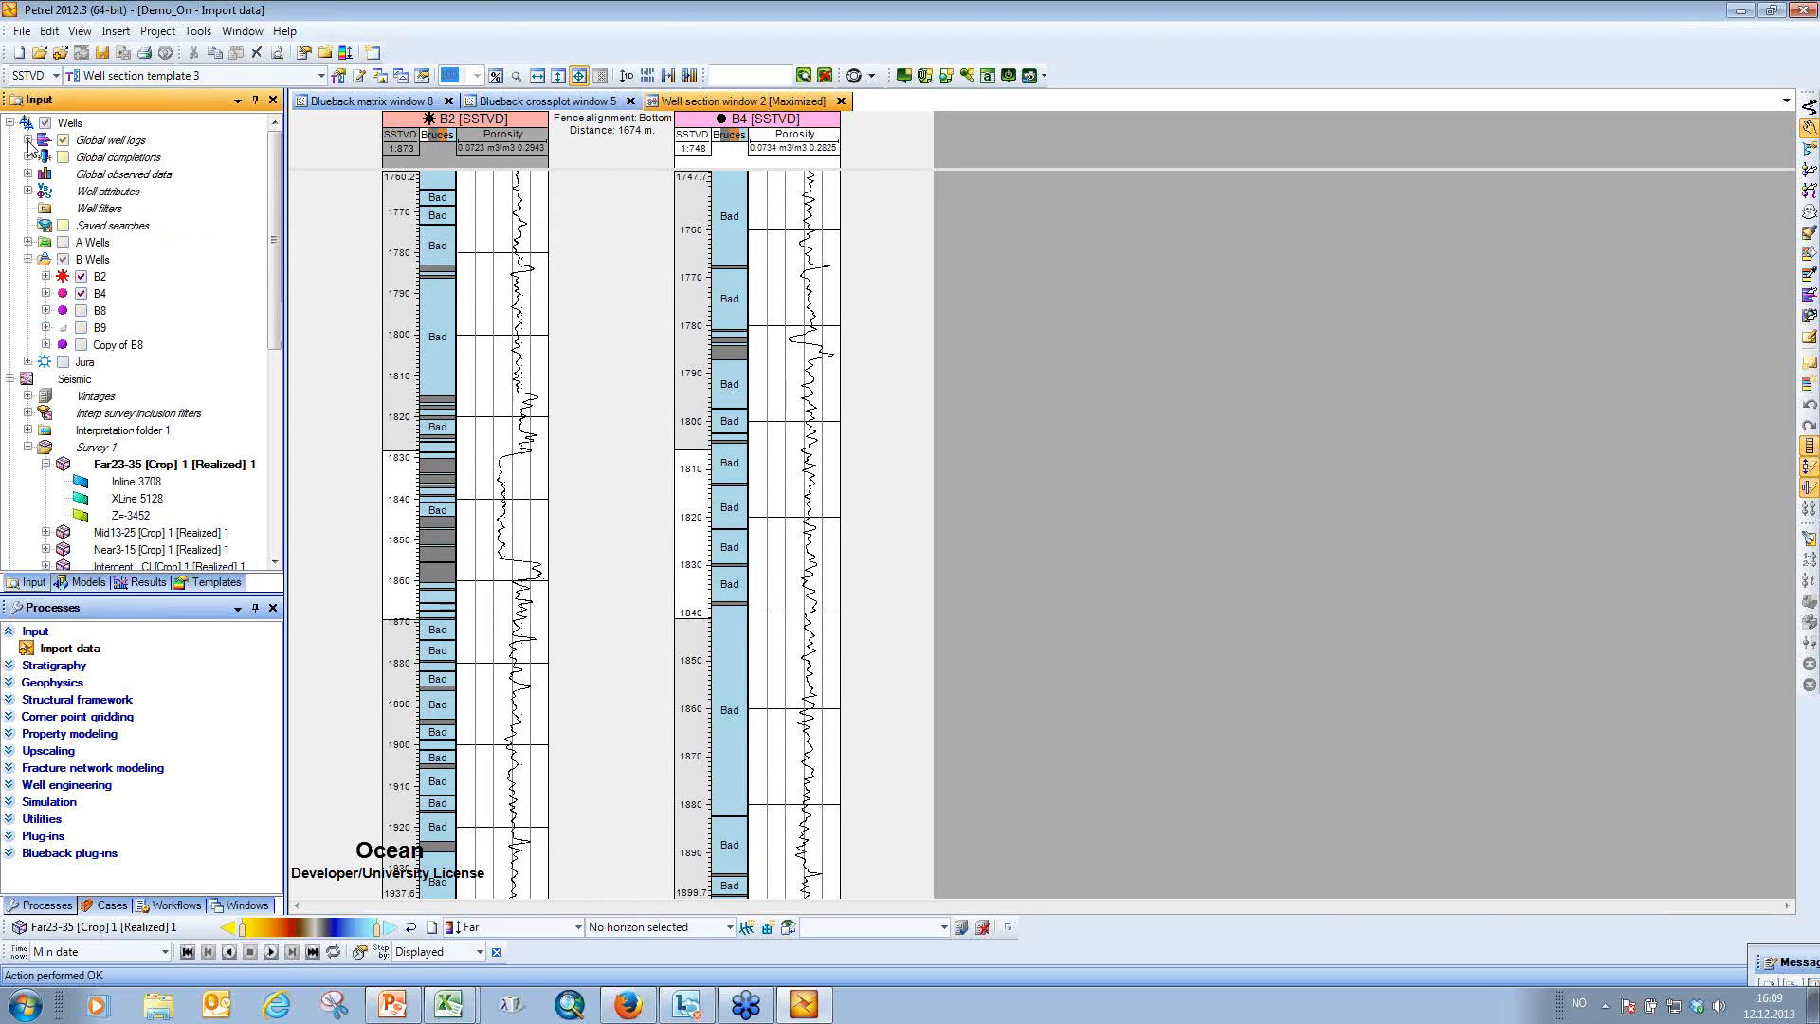
drag(274, 252, 275, 455)
double_click(125, 551)
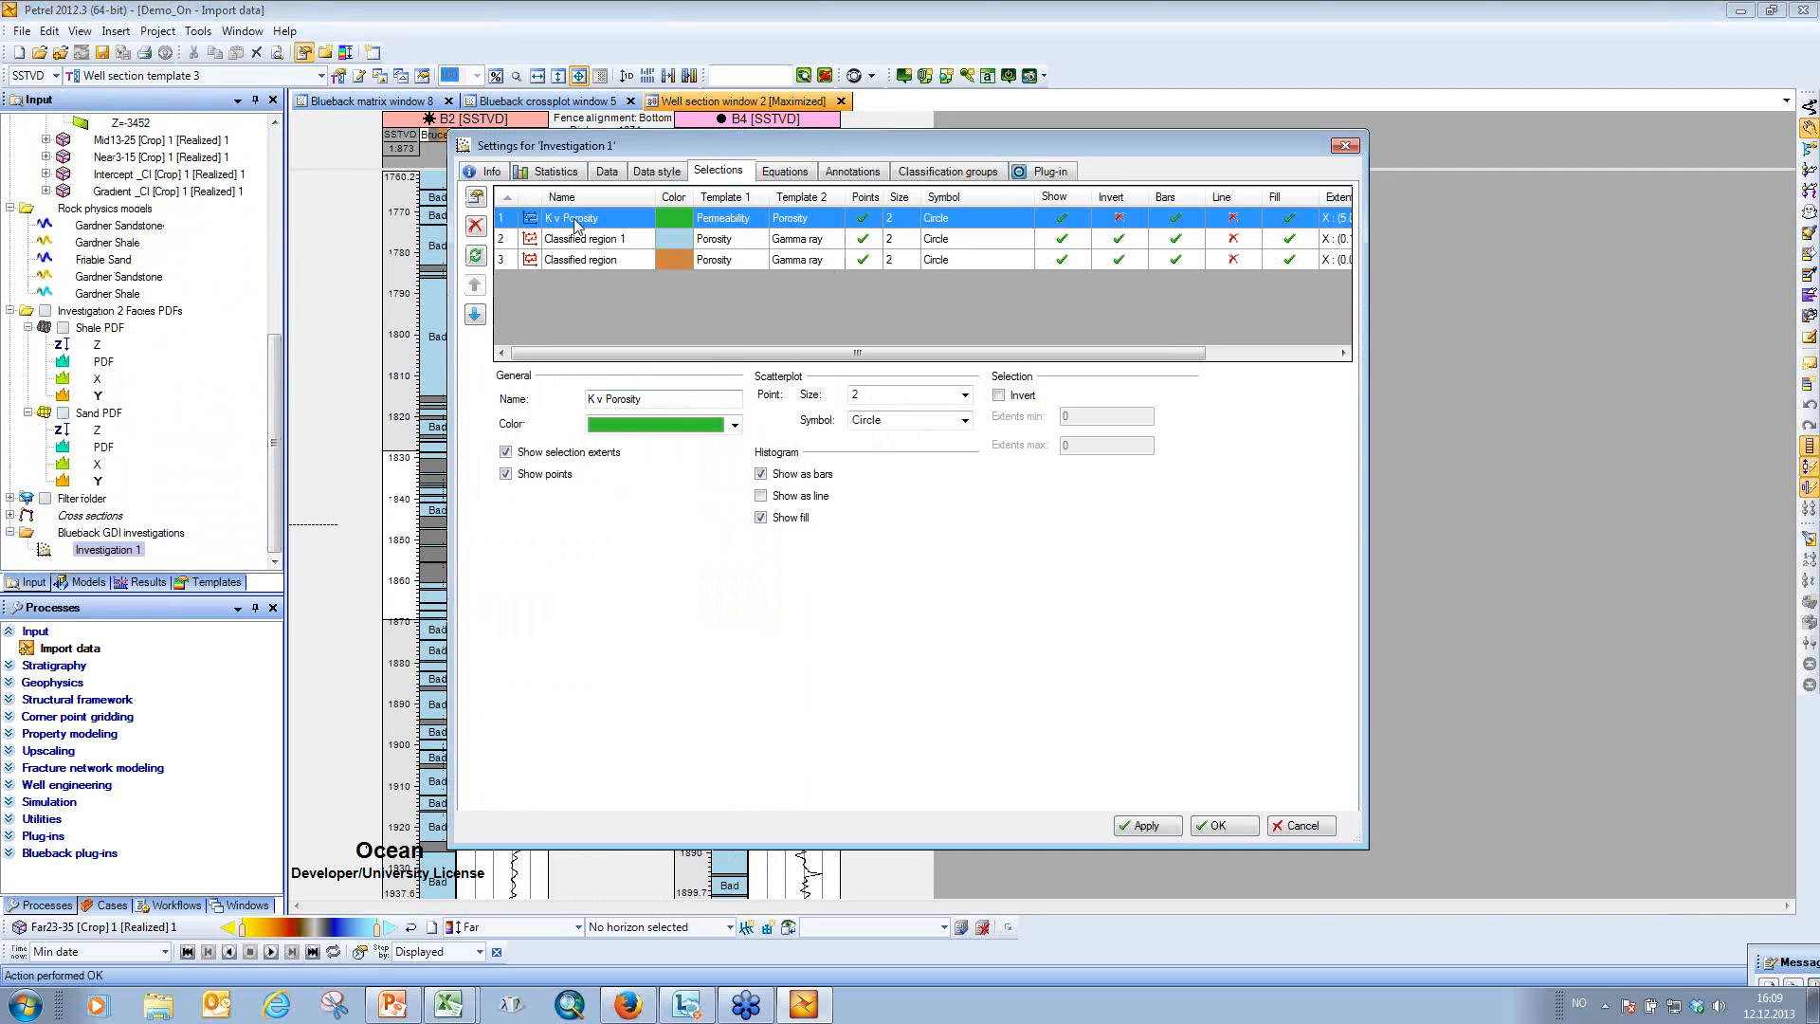
click(605, 172)
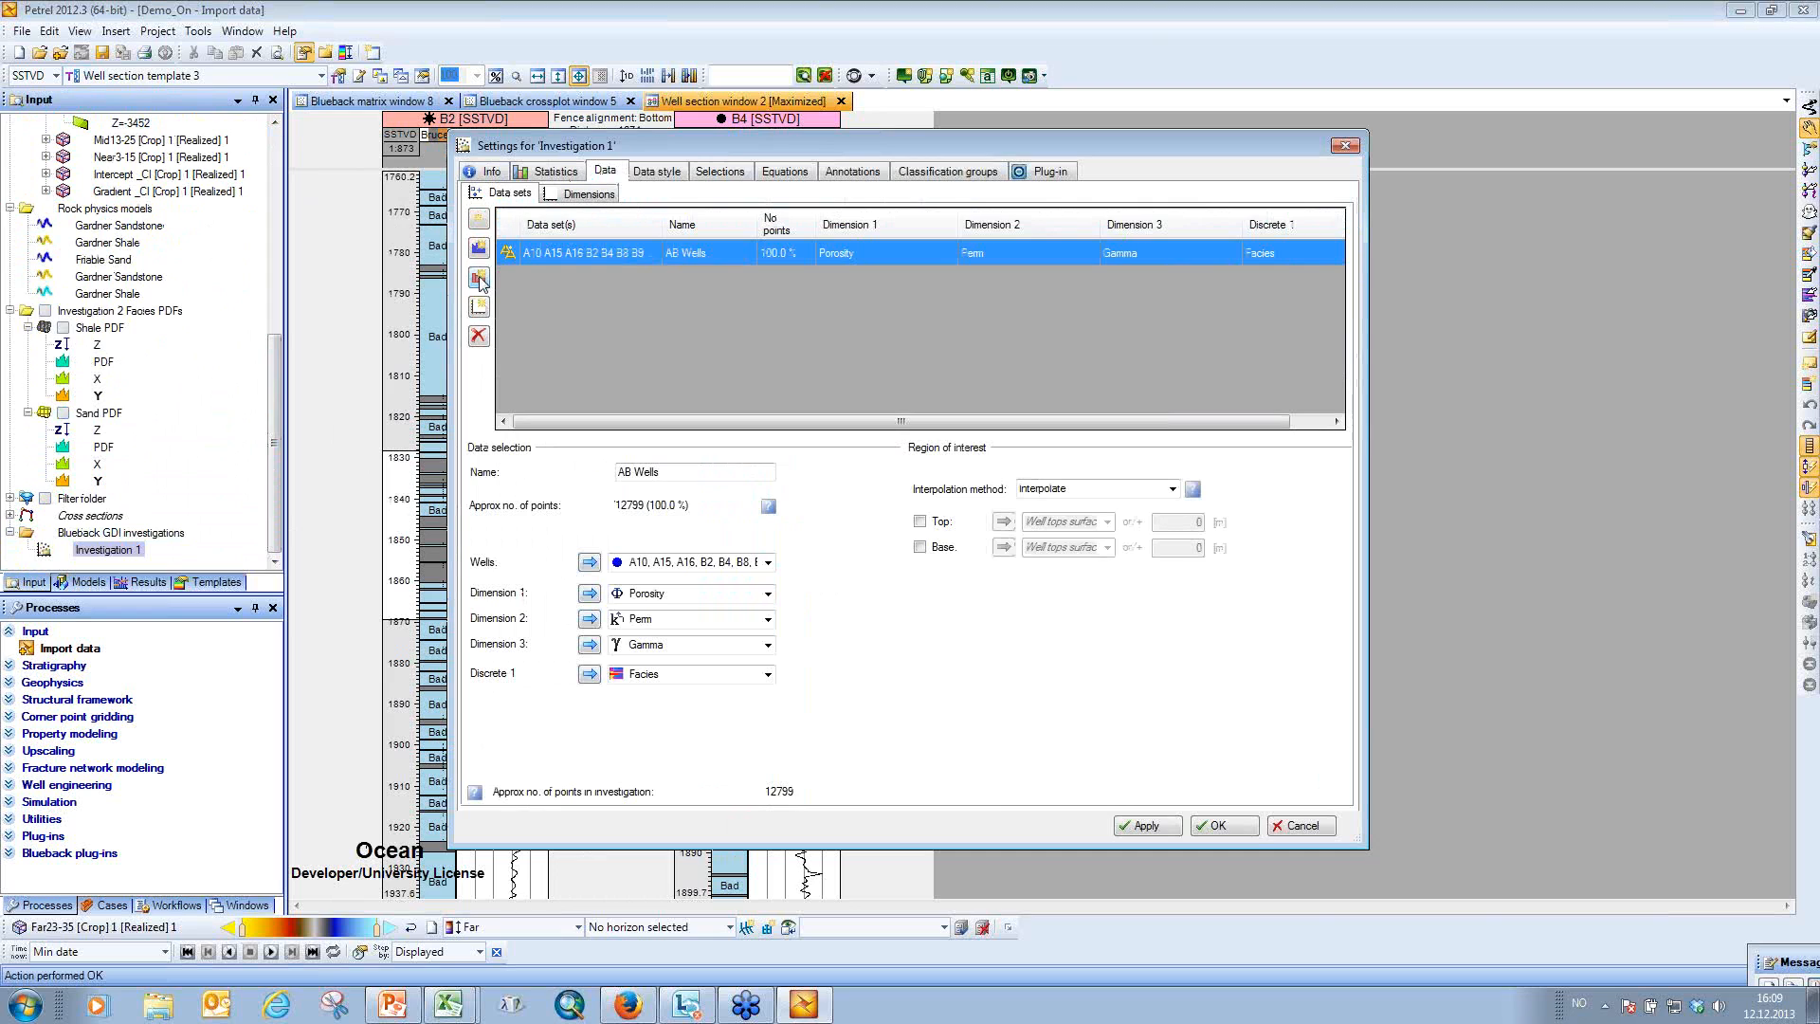
click(478, 277)
click(766, 702)
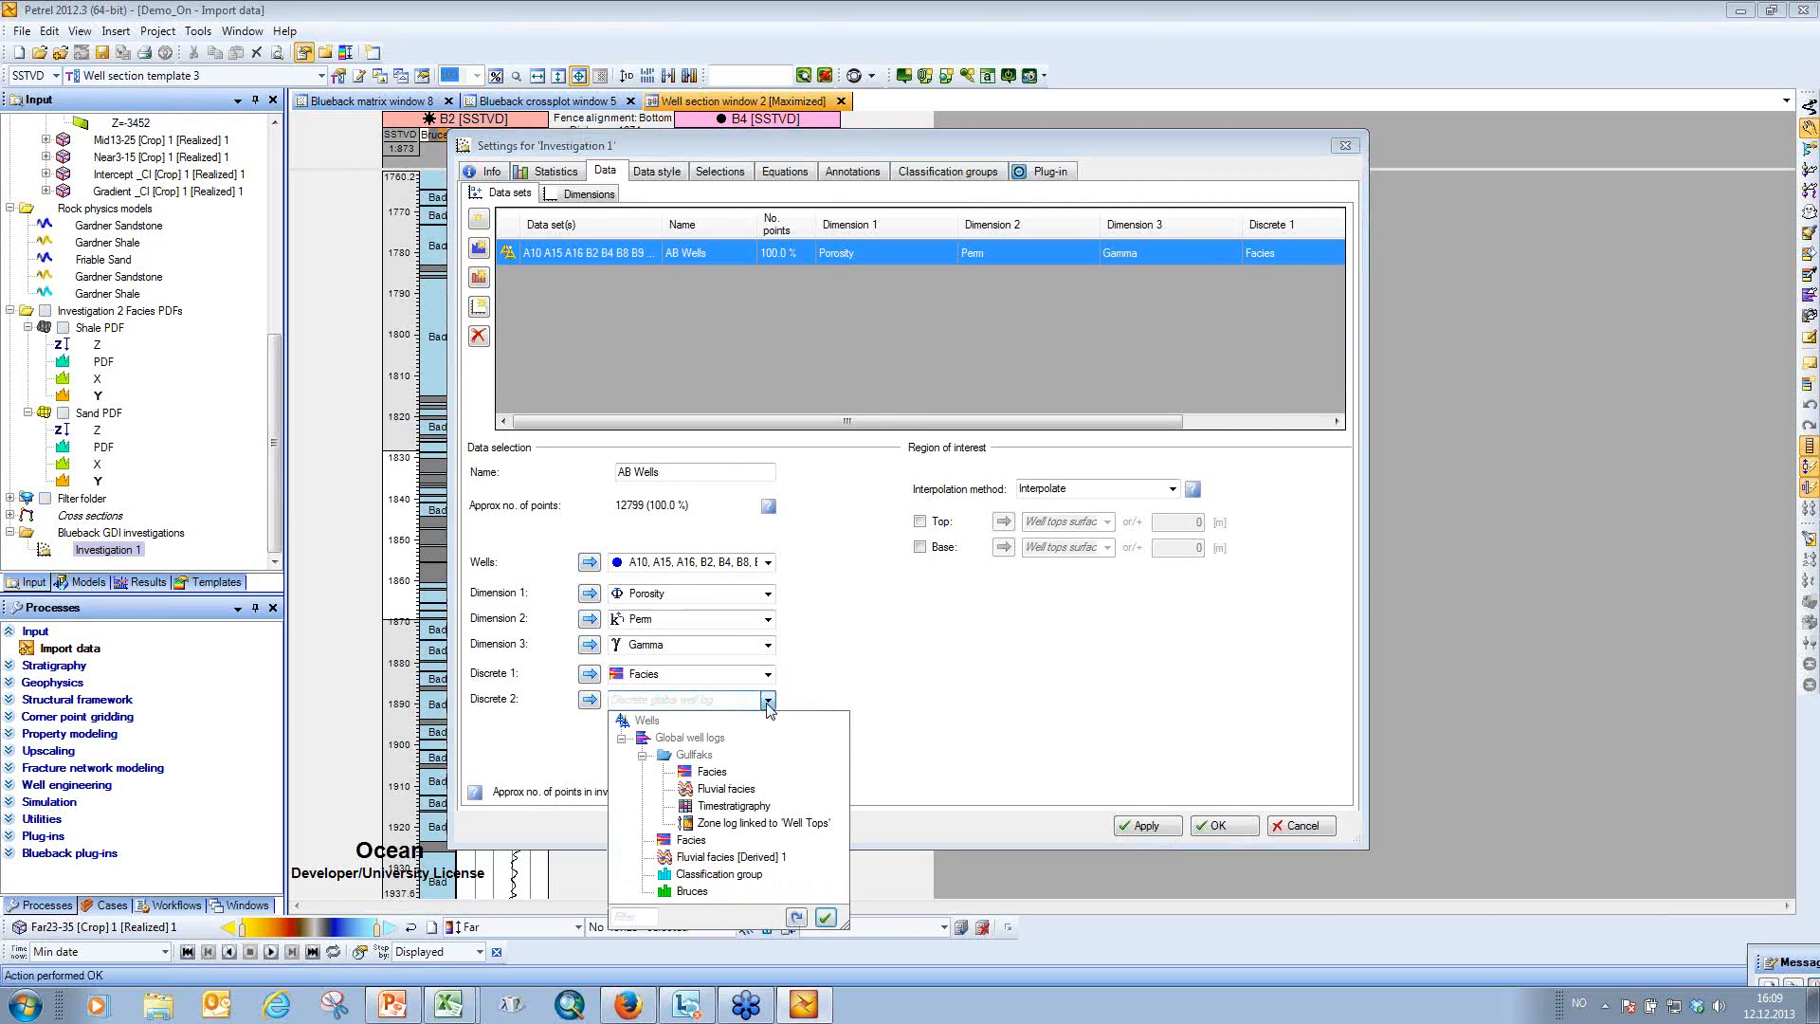
click(691, 891)
click(1192, 825)
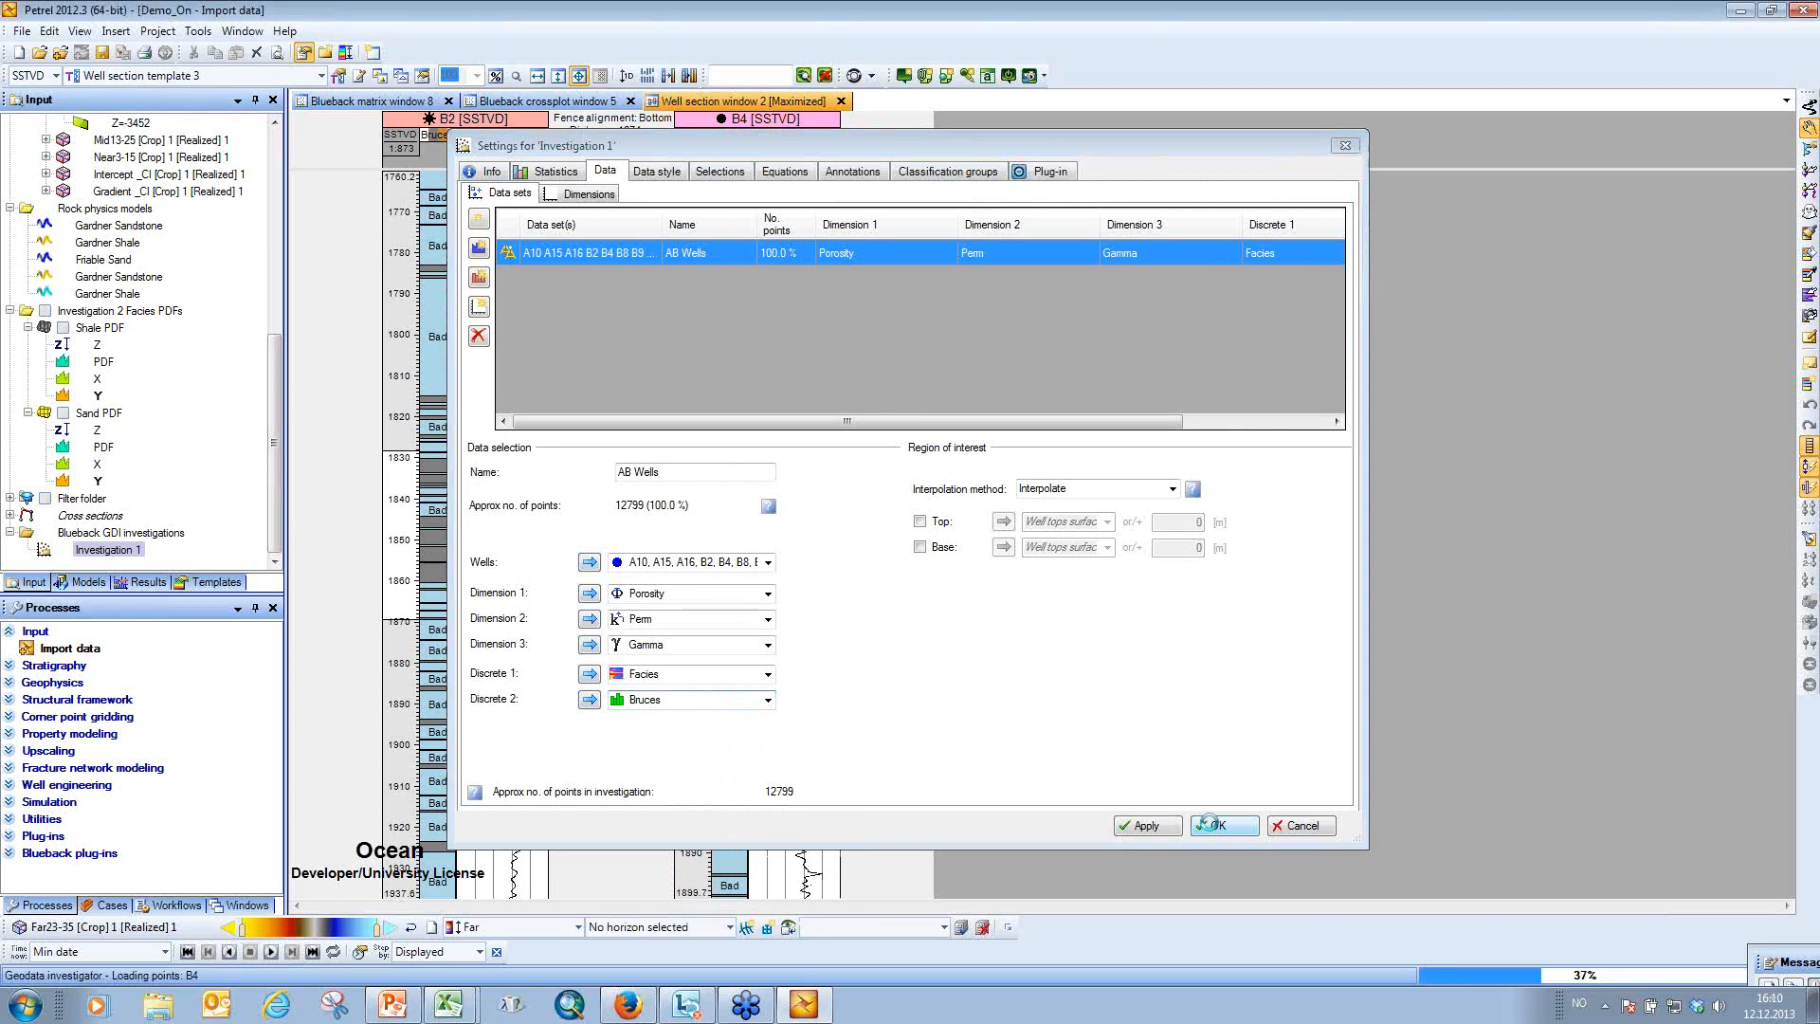
Open a new Blueback histogram window and display Investigation 1 in it.
click(243, 31)
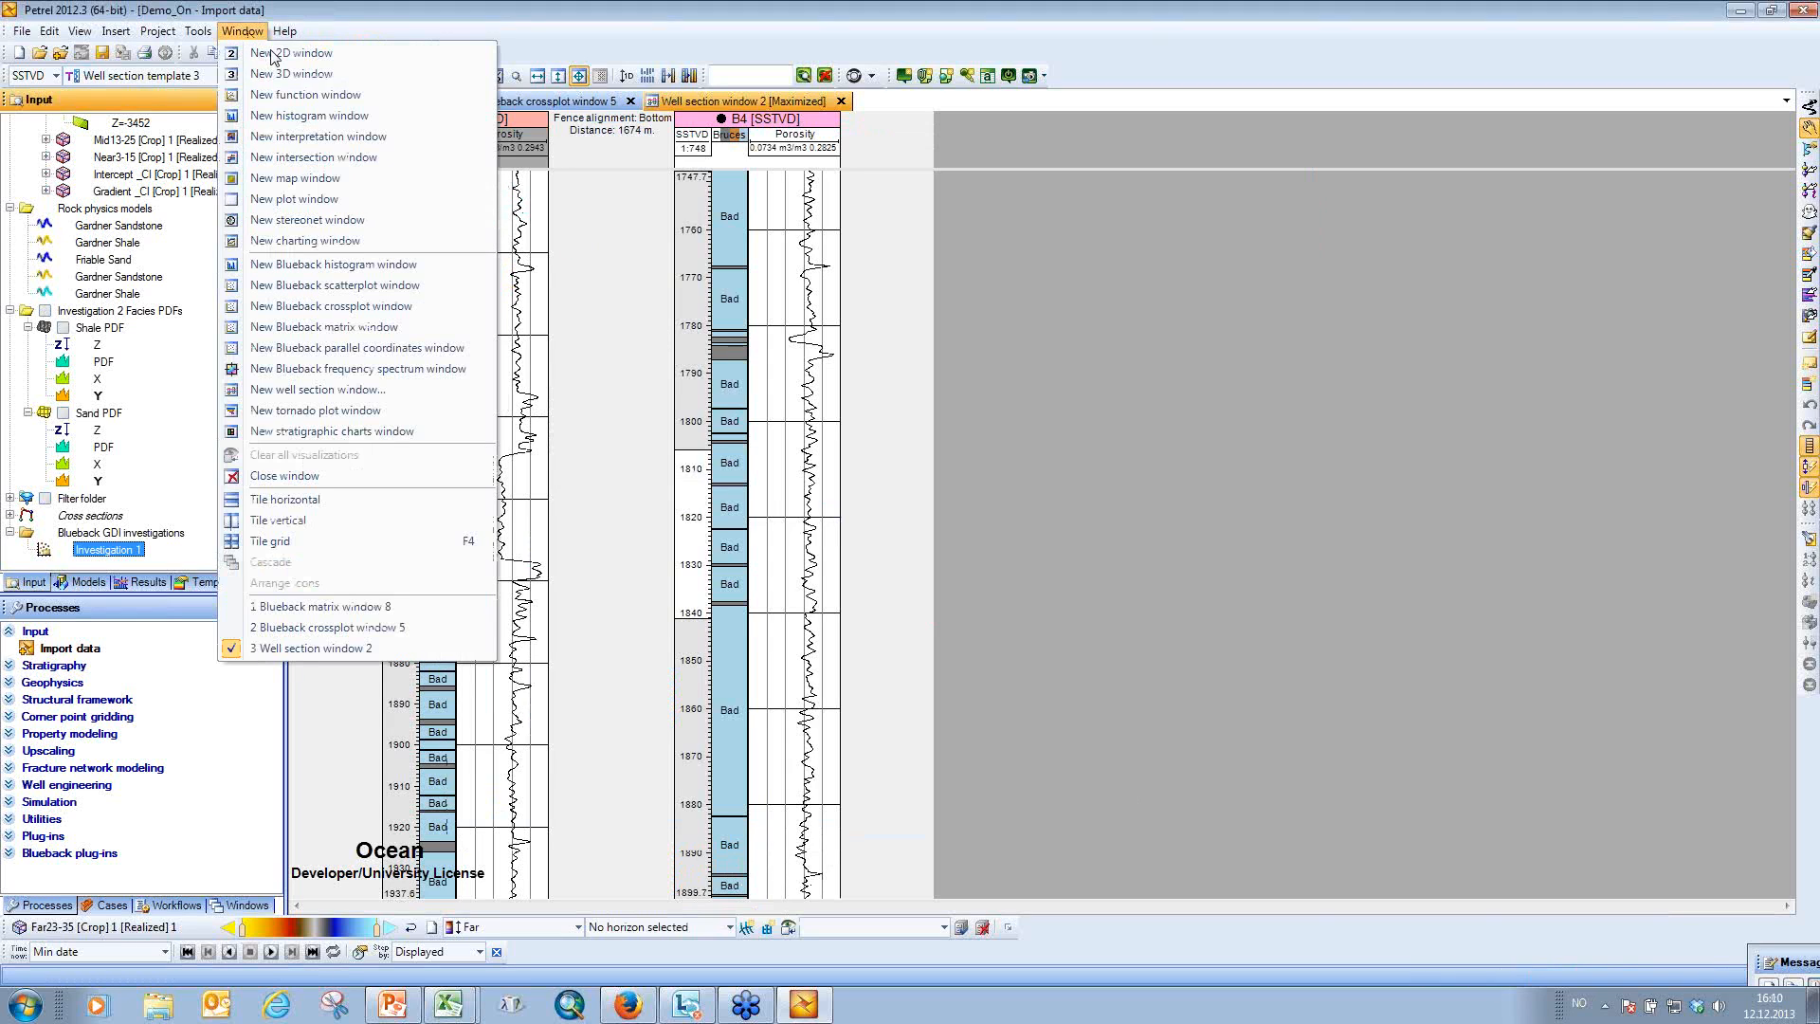
click(343, 274)
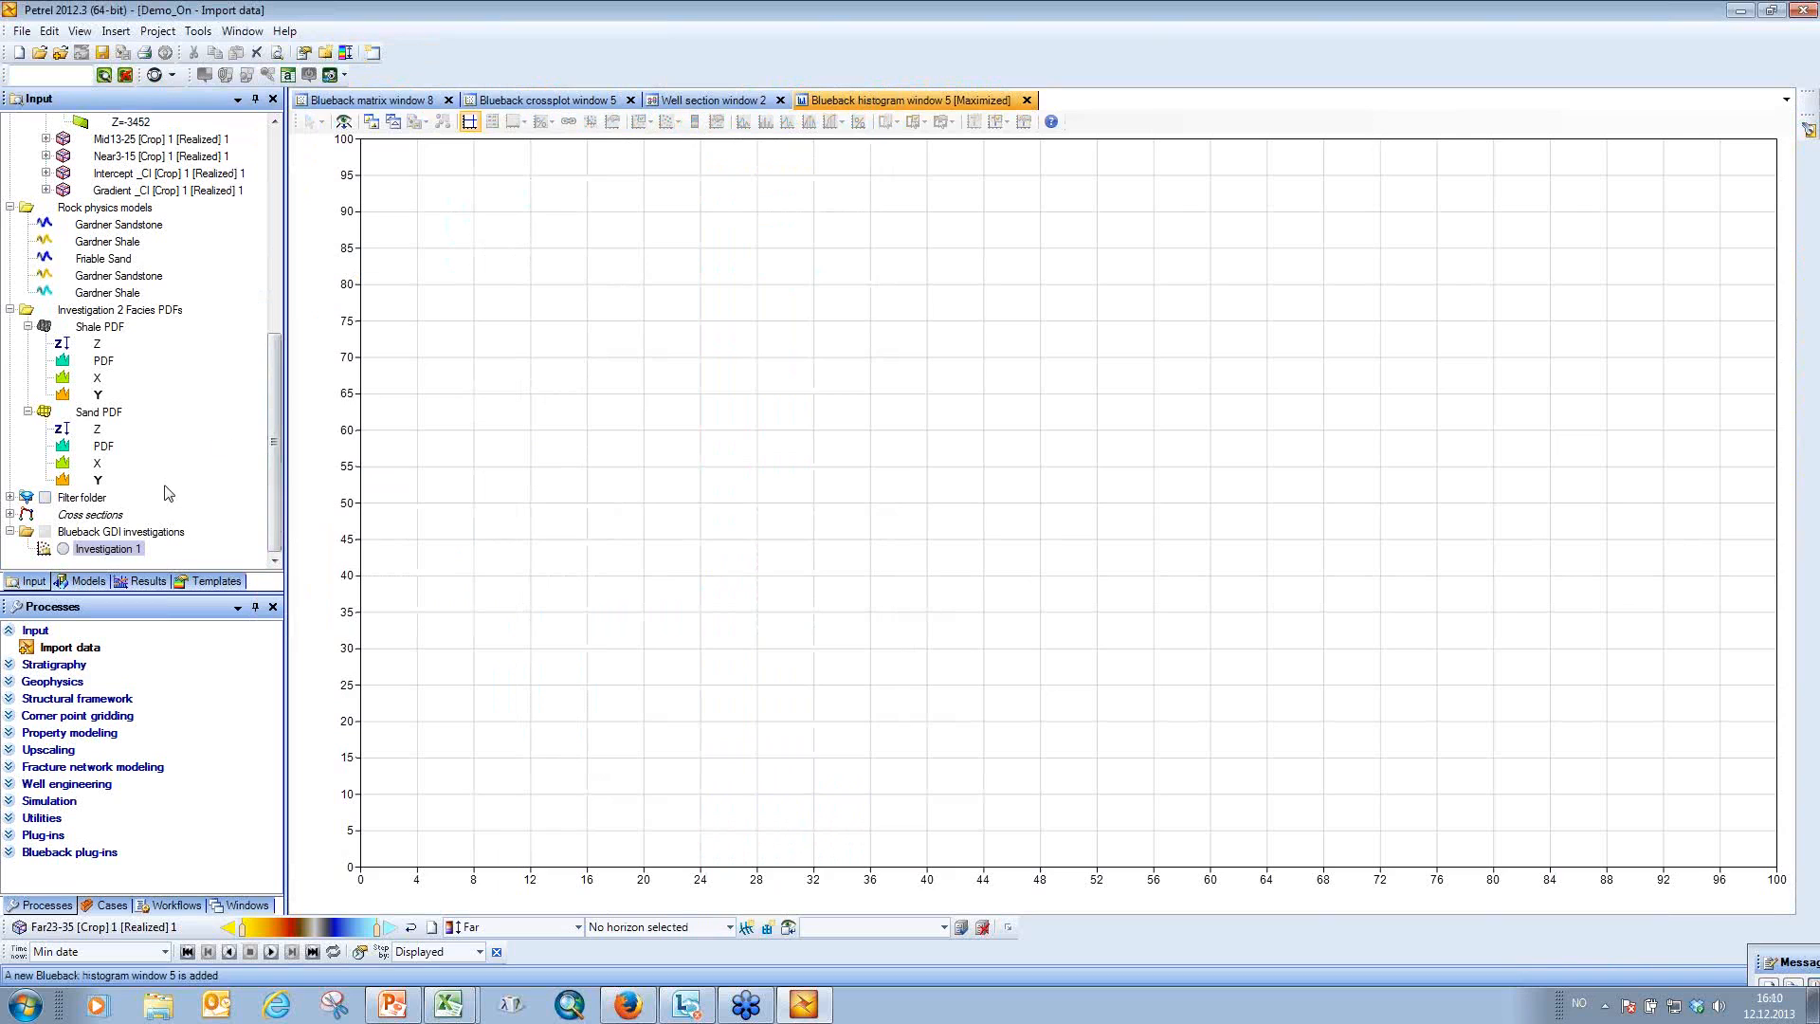
click(63, 548)
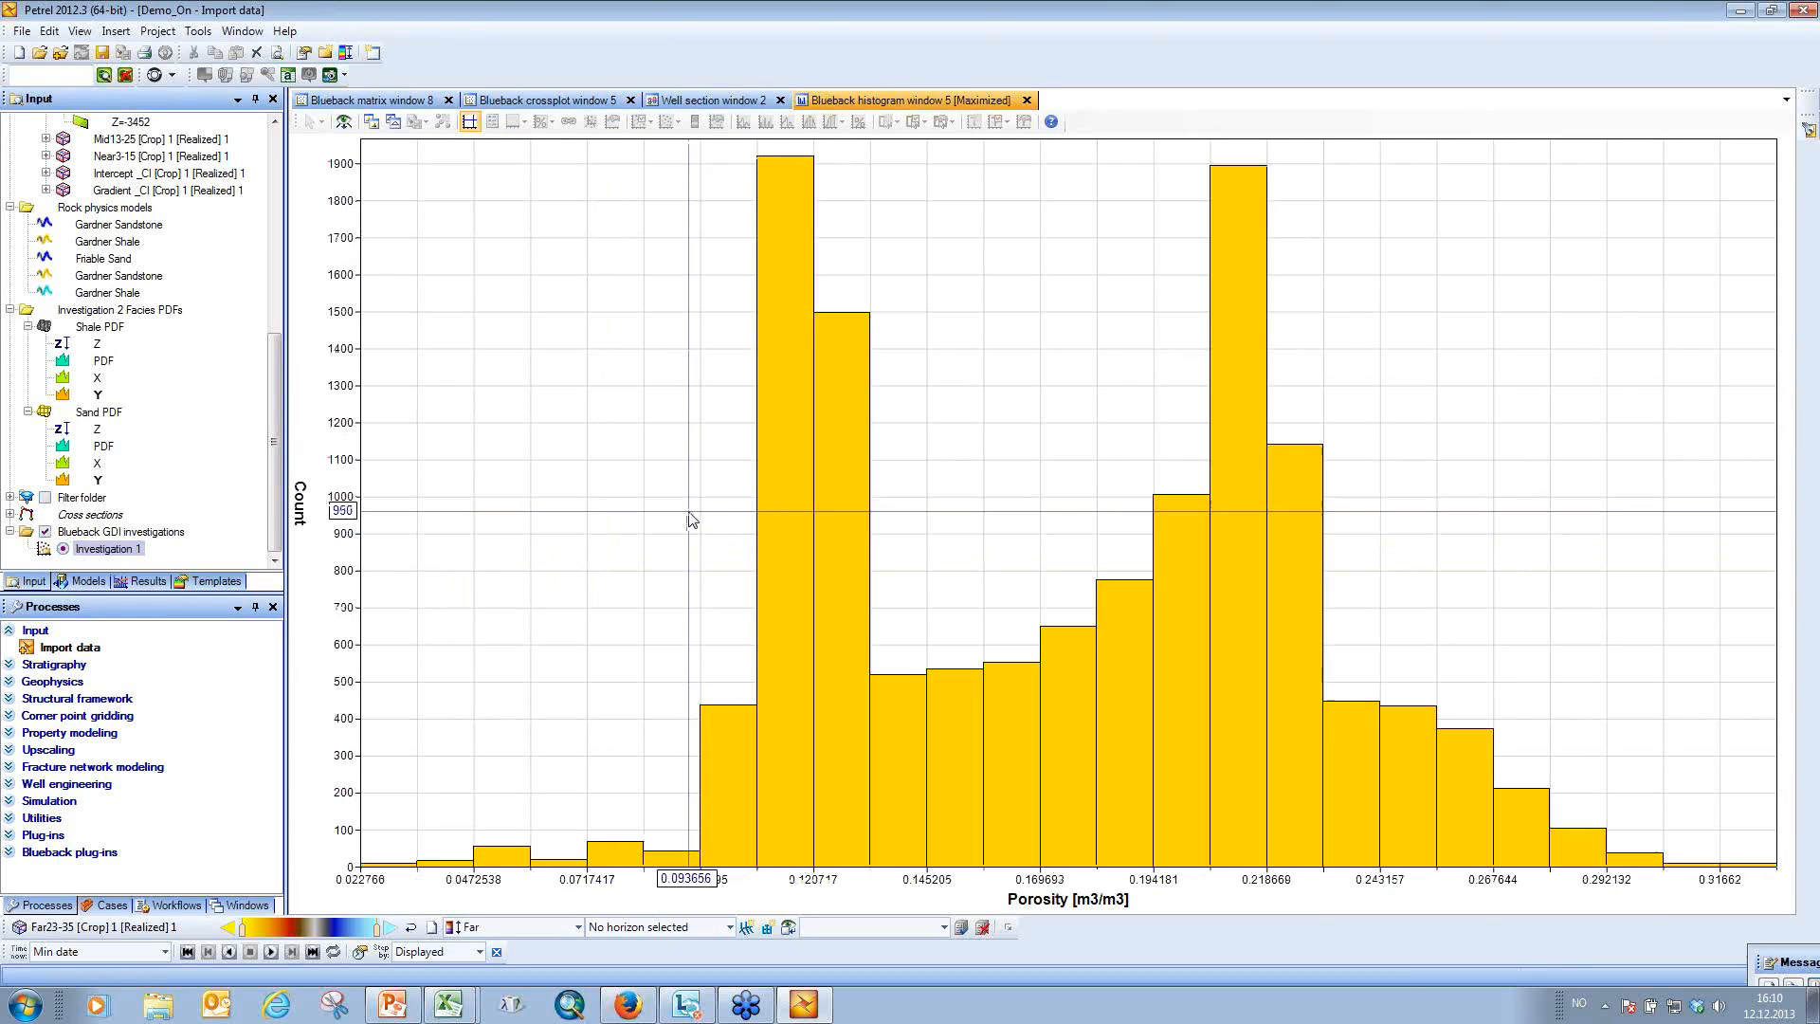
Color the porosity histogram by Bruces Facies and show the data statistics table.
click(670, 121)
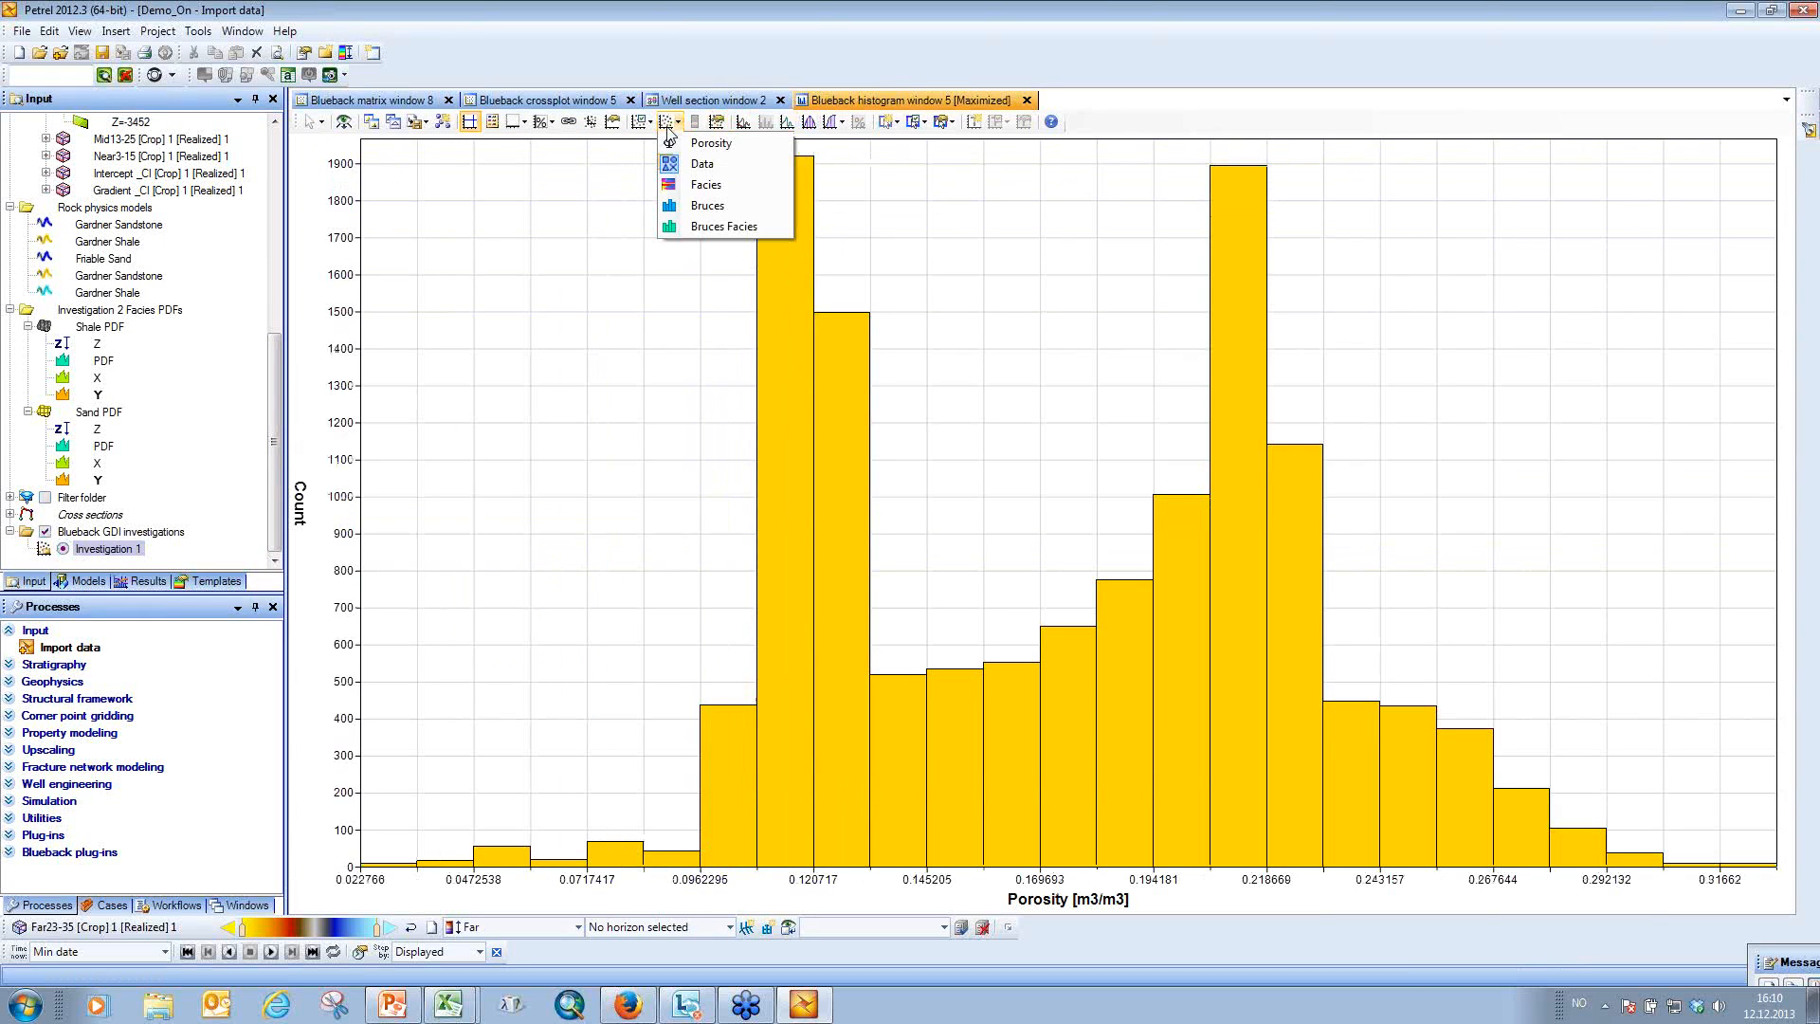
click(703, 226)
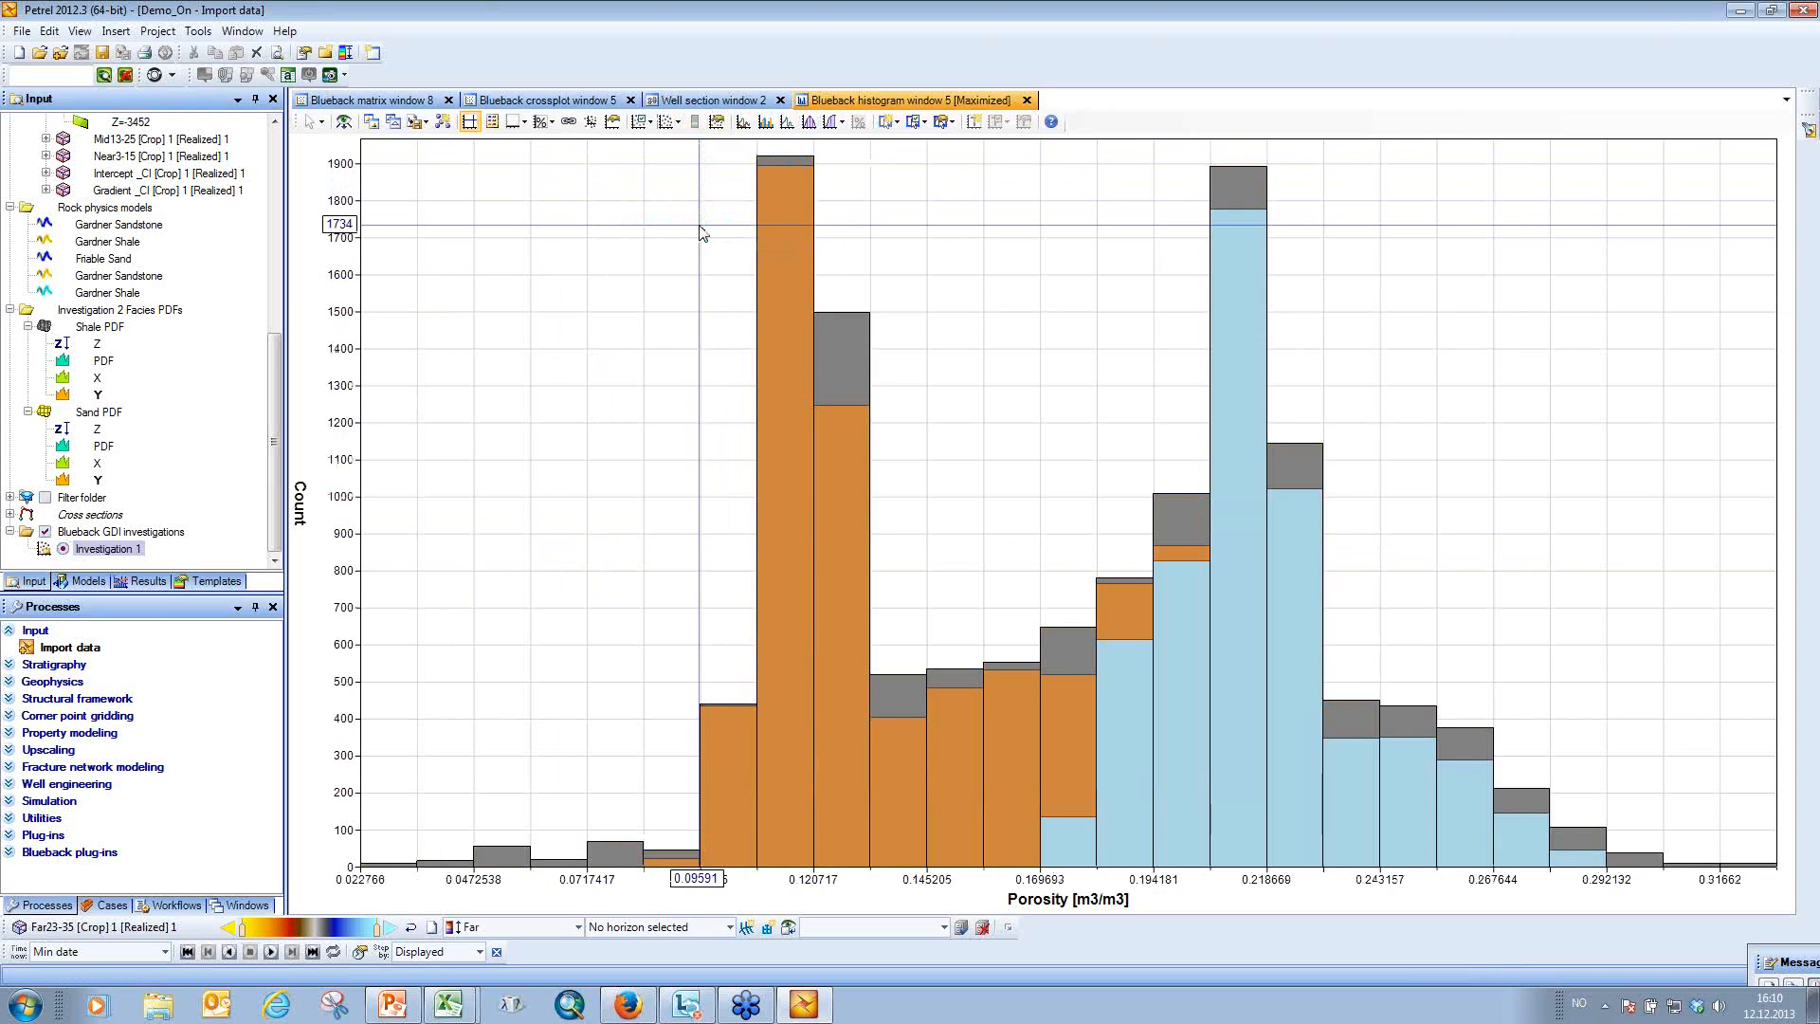
click(808, 121)
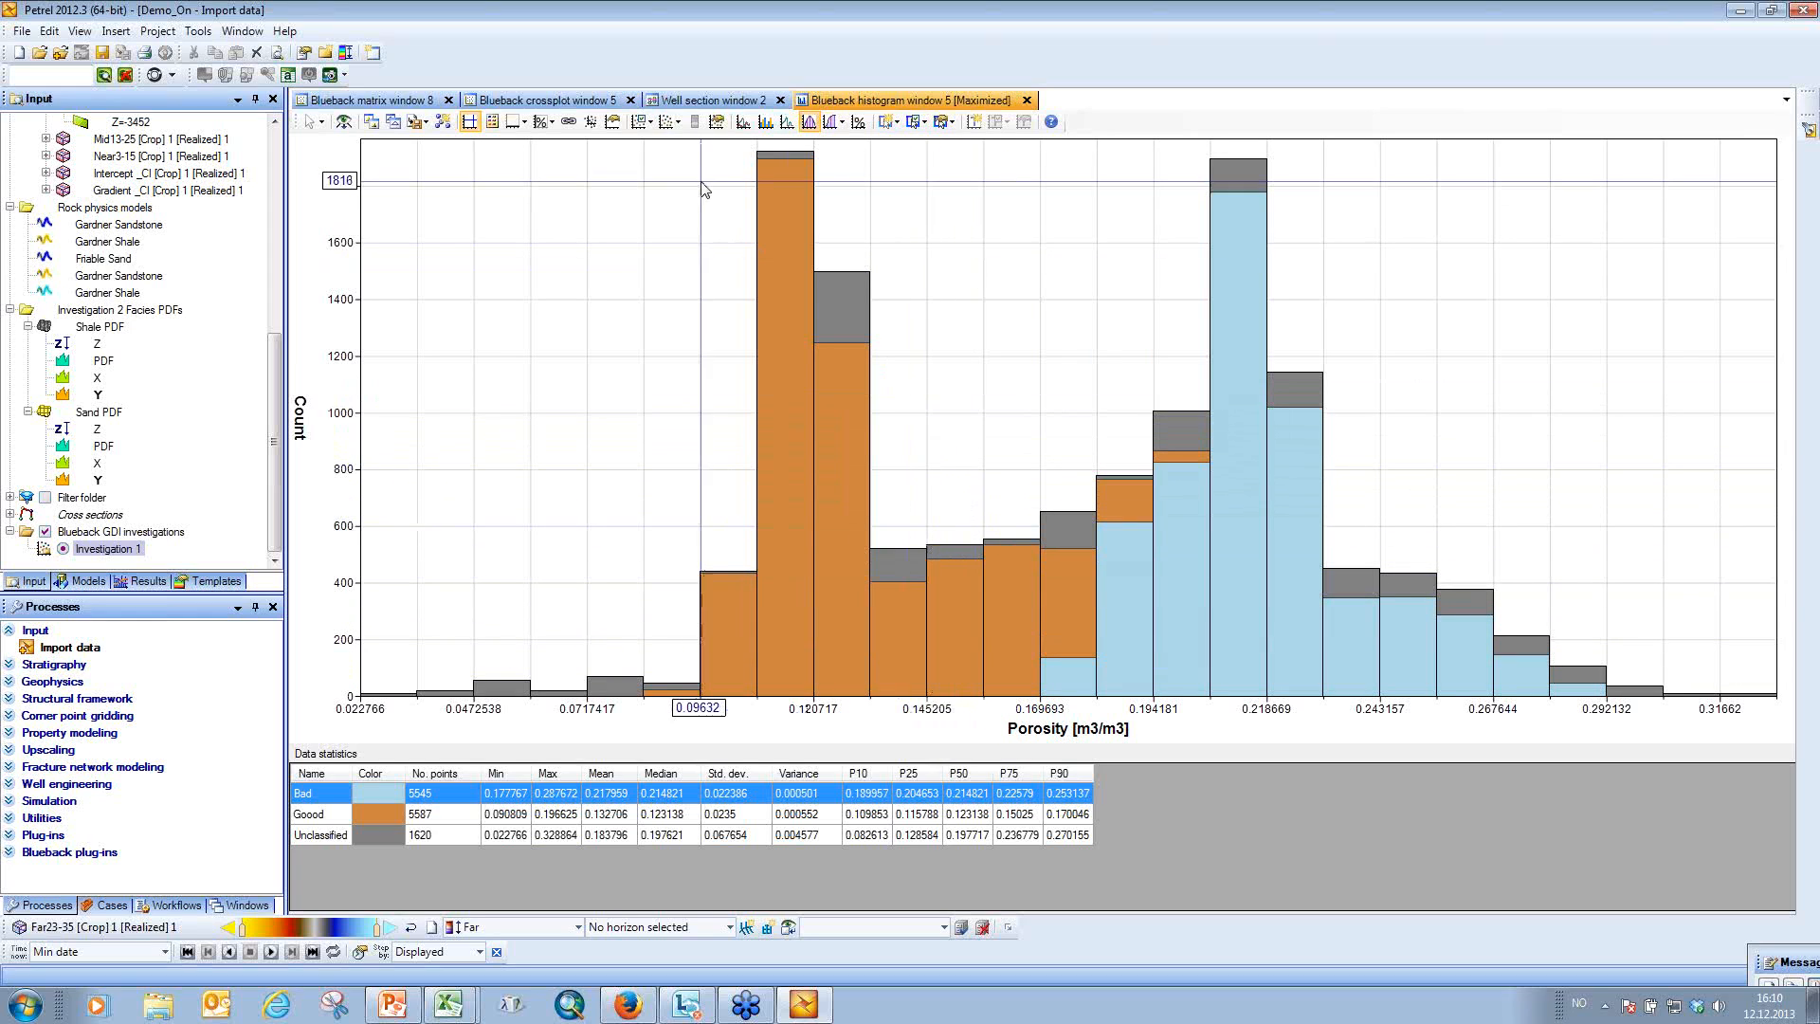
Color the porosity histogram by data set, with AB Wells split into its individual wells.
click(667, 123)
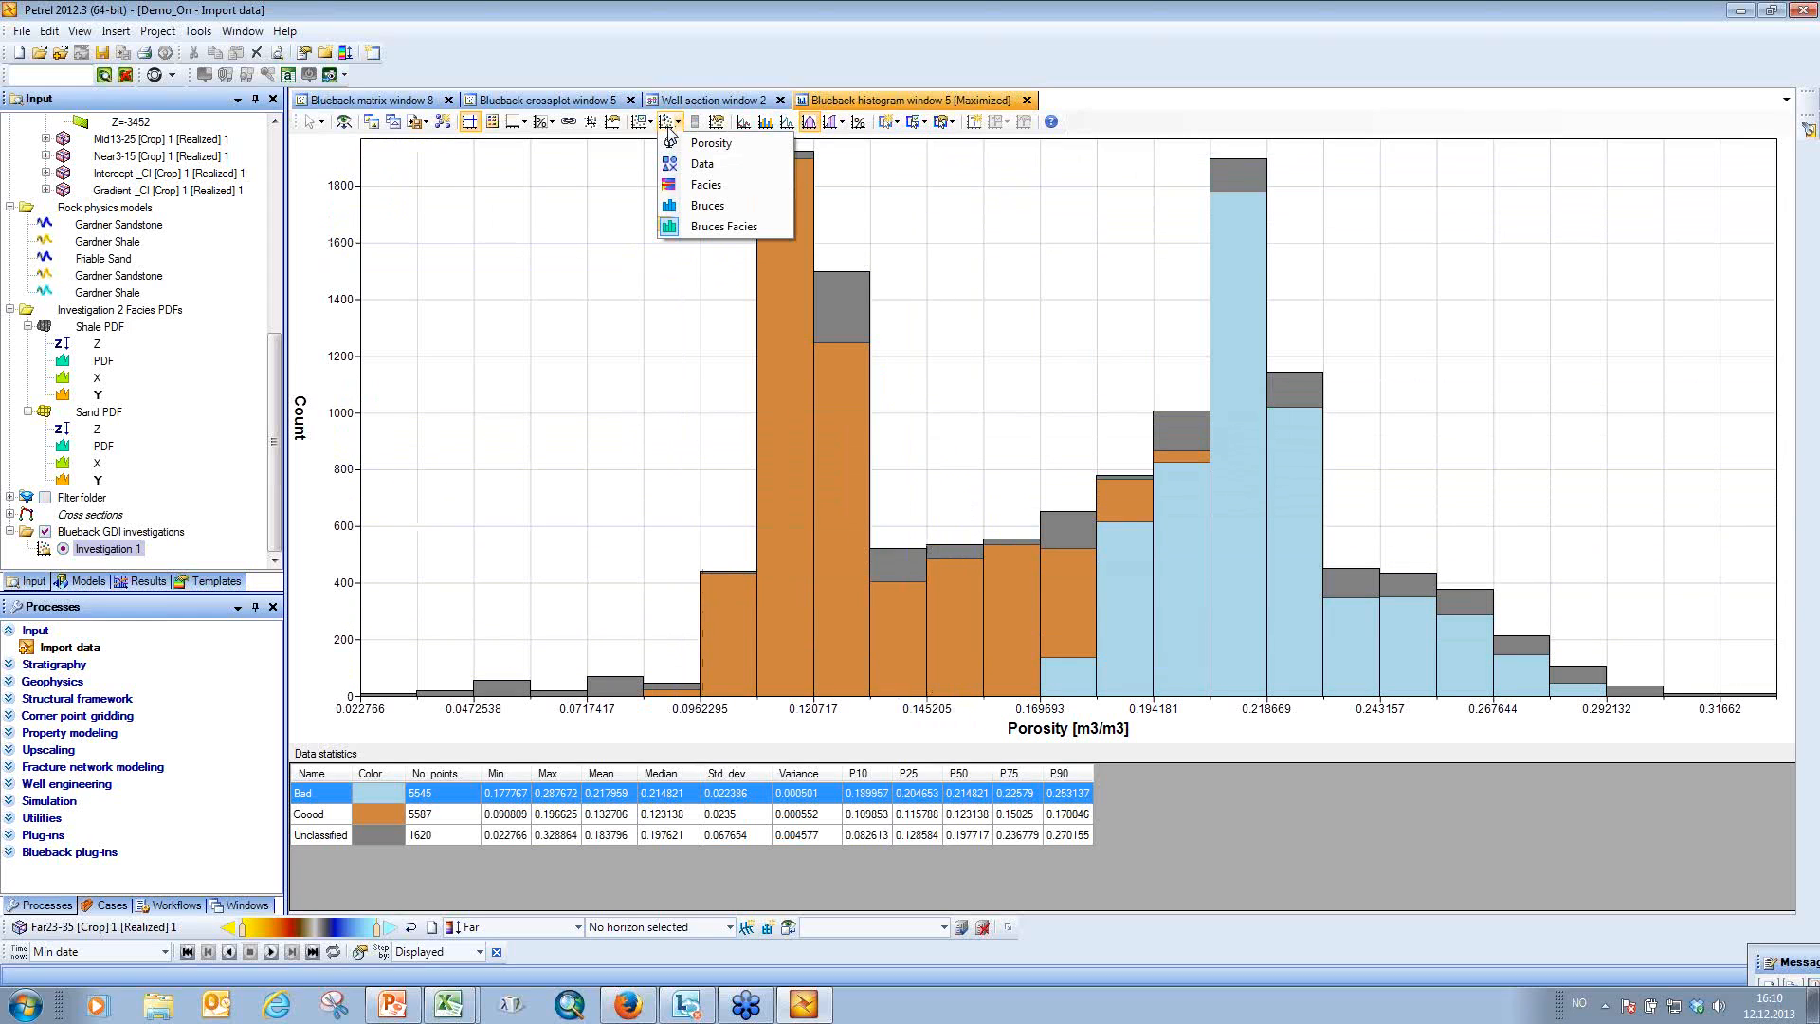
click(690, 167)
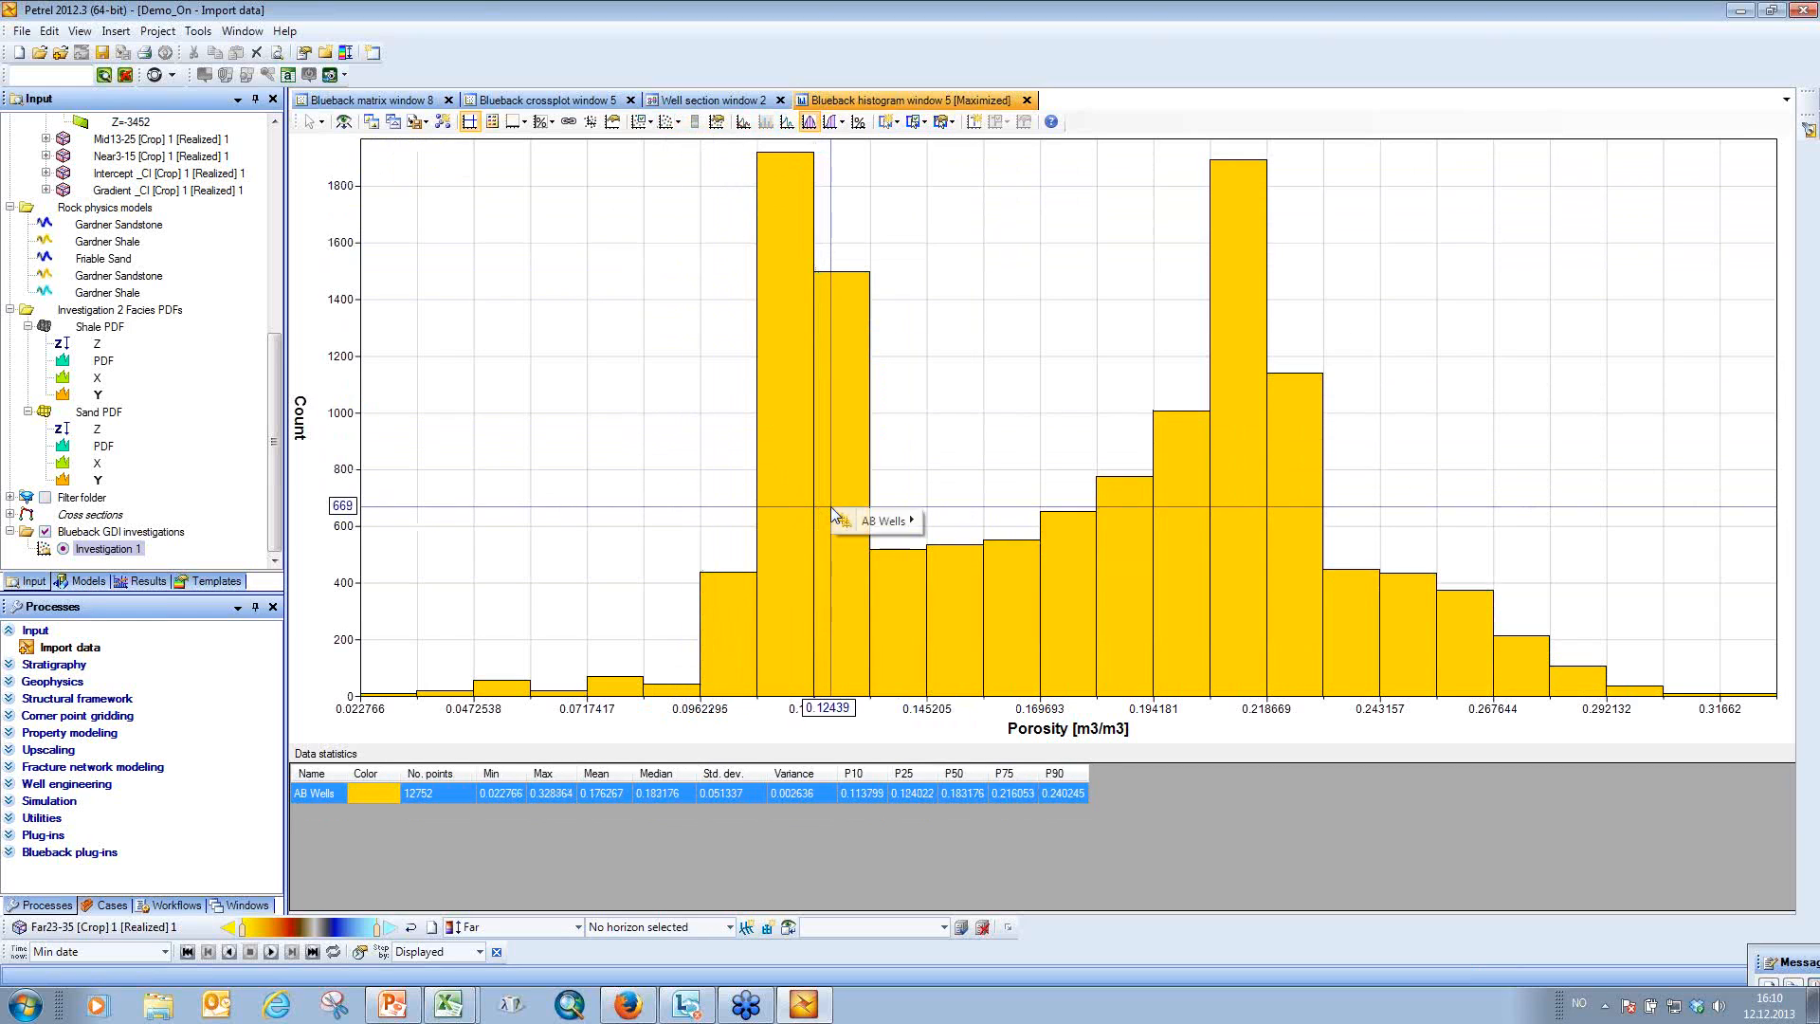
right_click(862, 524)
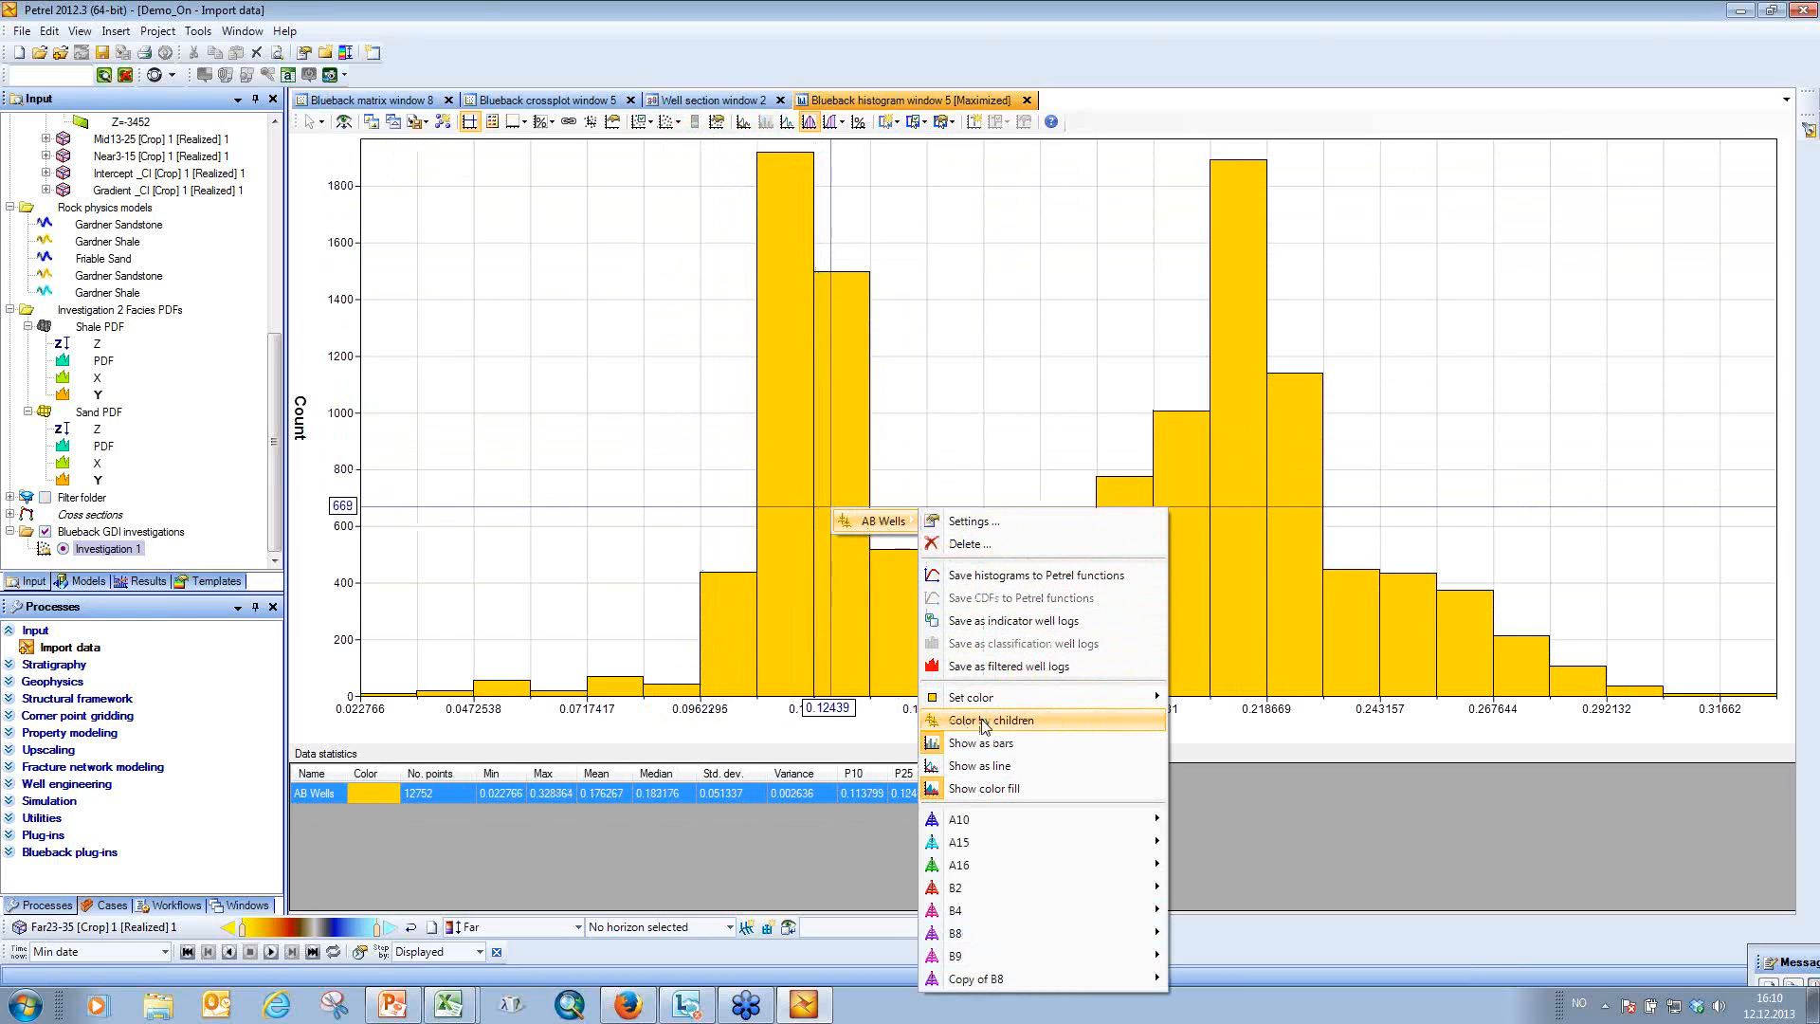
click(1011, 723)
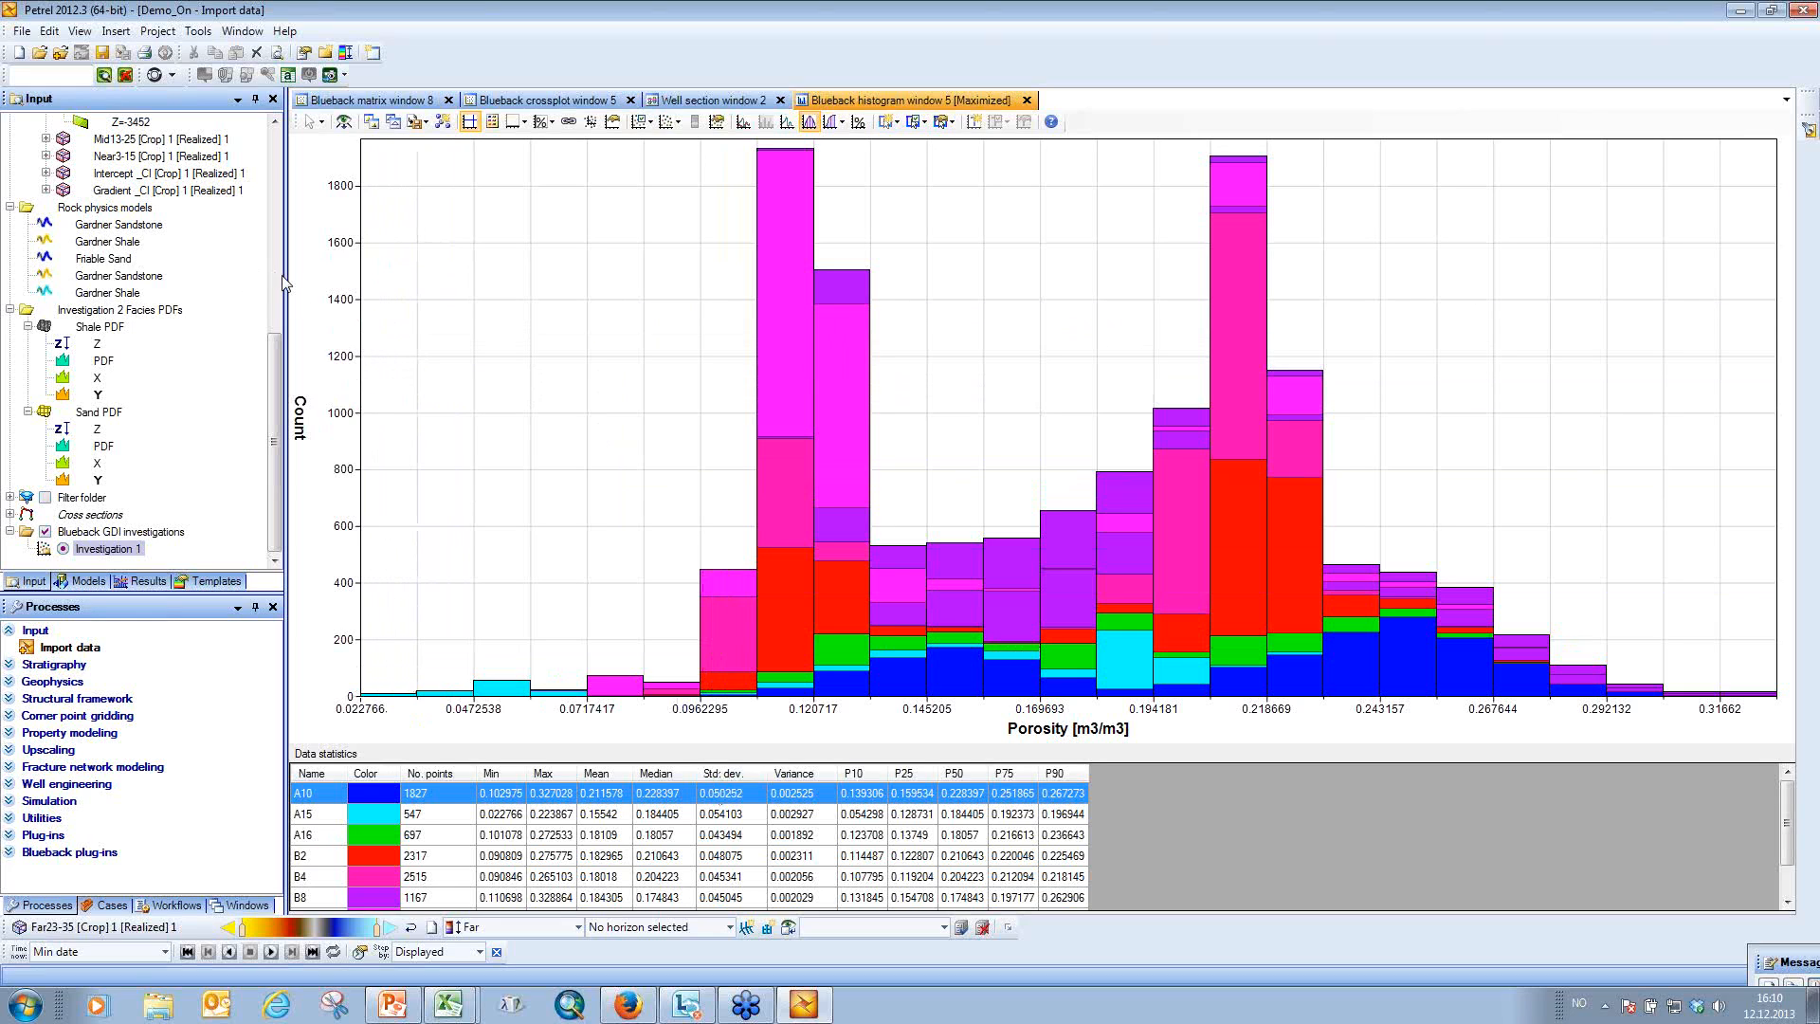
Insert a new Blueback GDI investigation and add a Wells data set containing the A Wells folder.
click(116, 32)
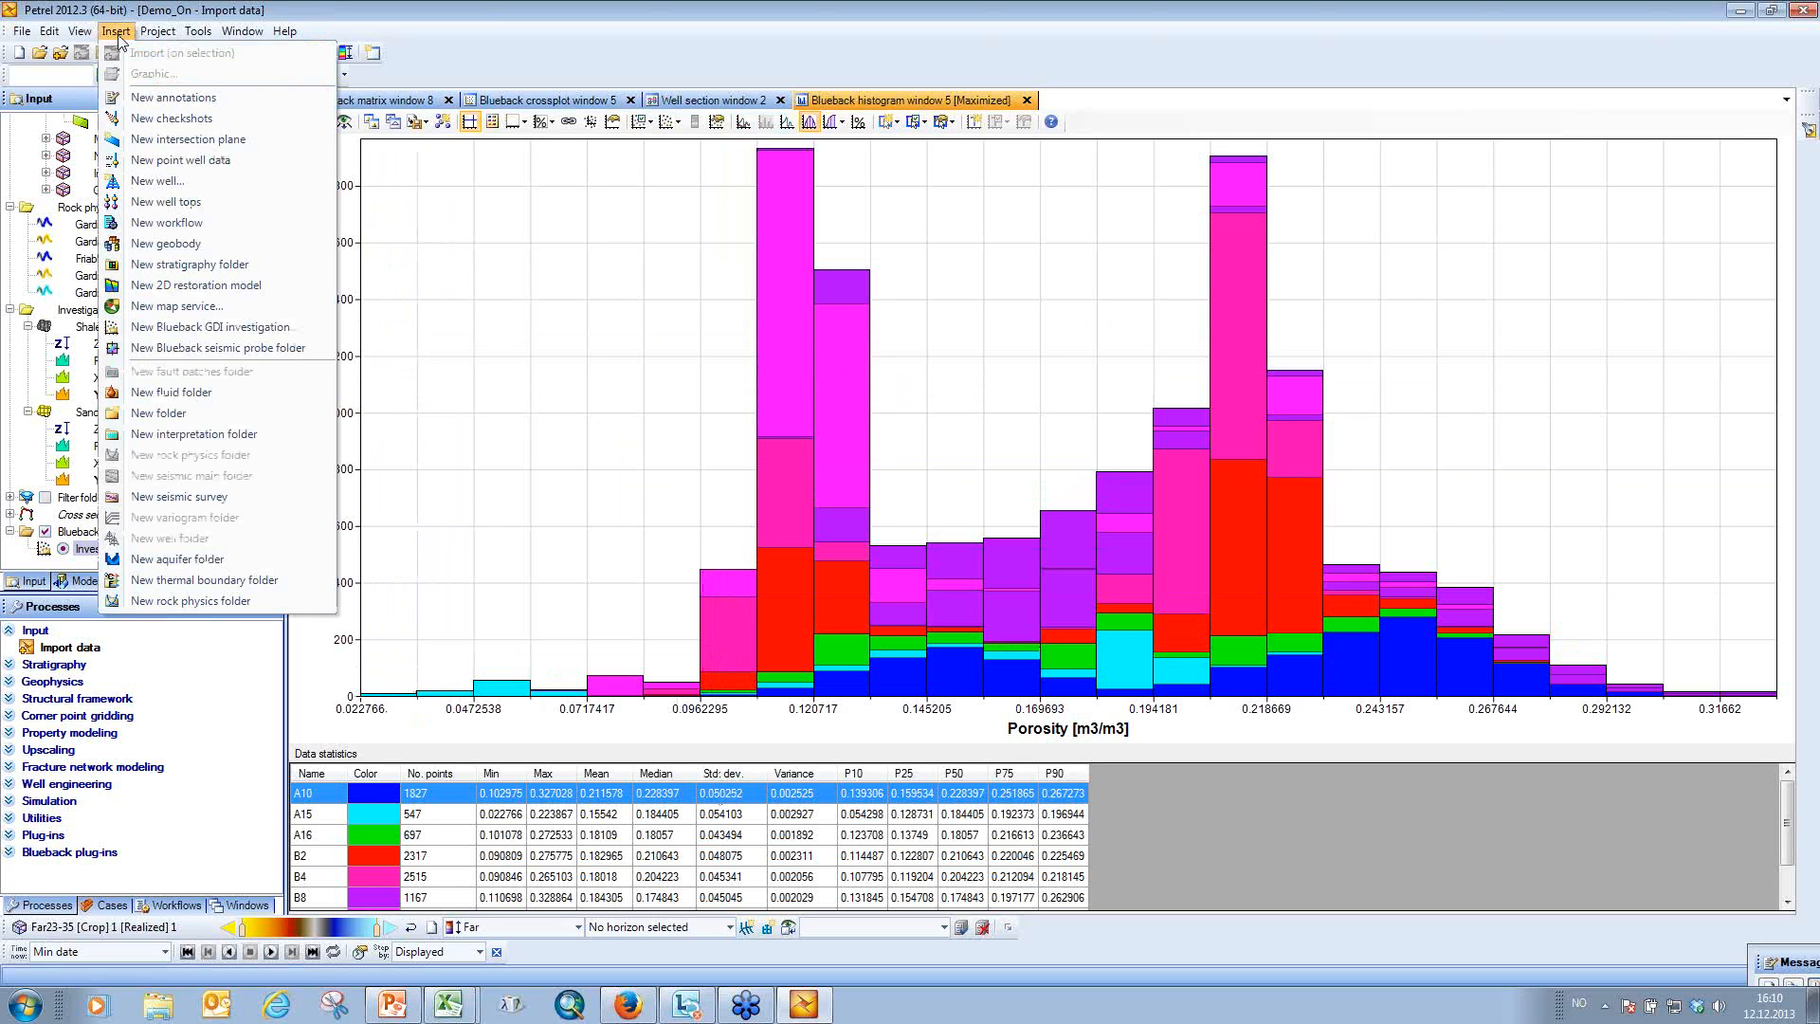
click(217, 327)
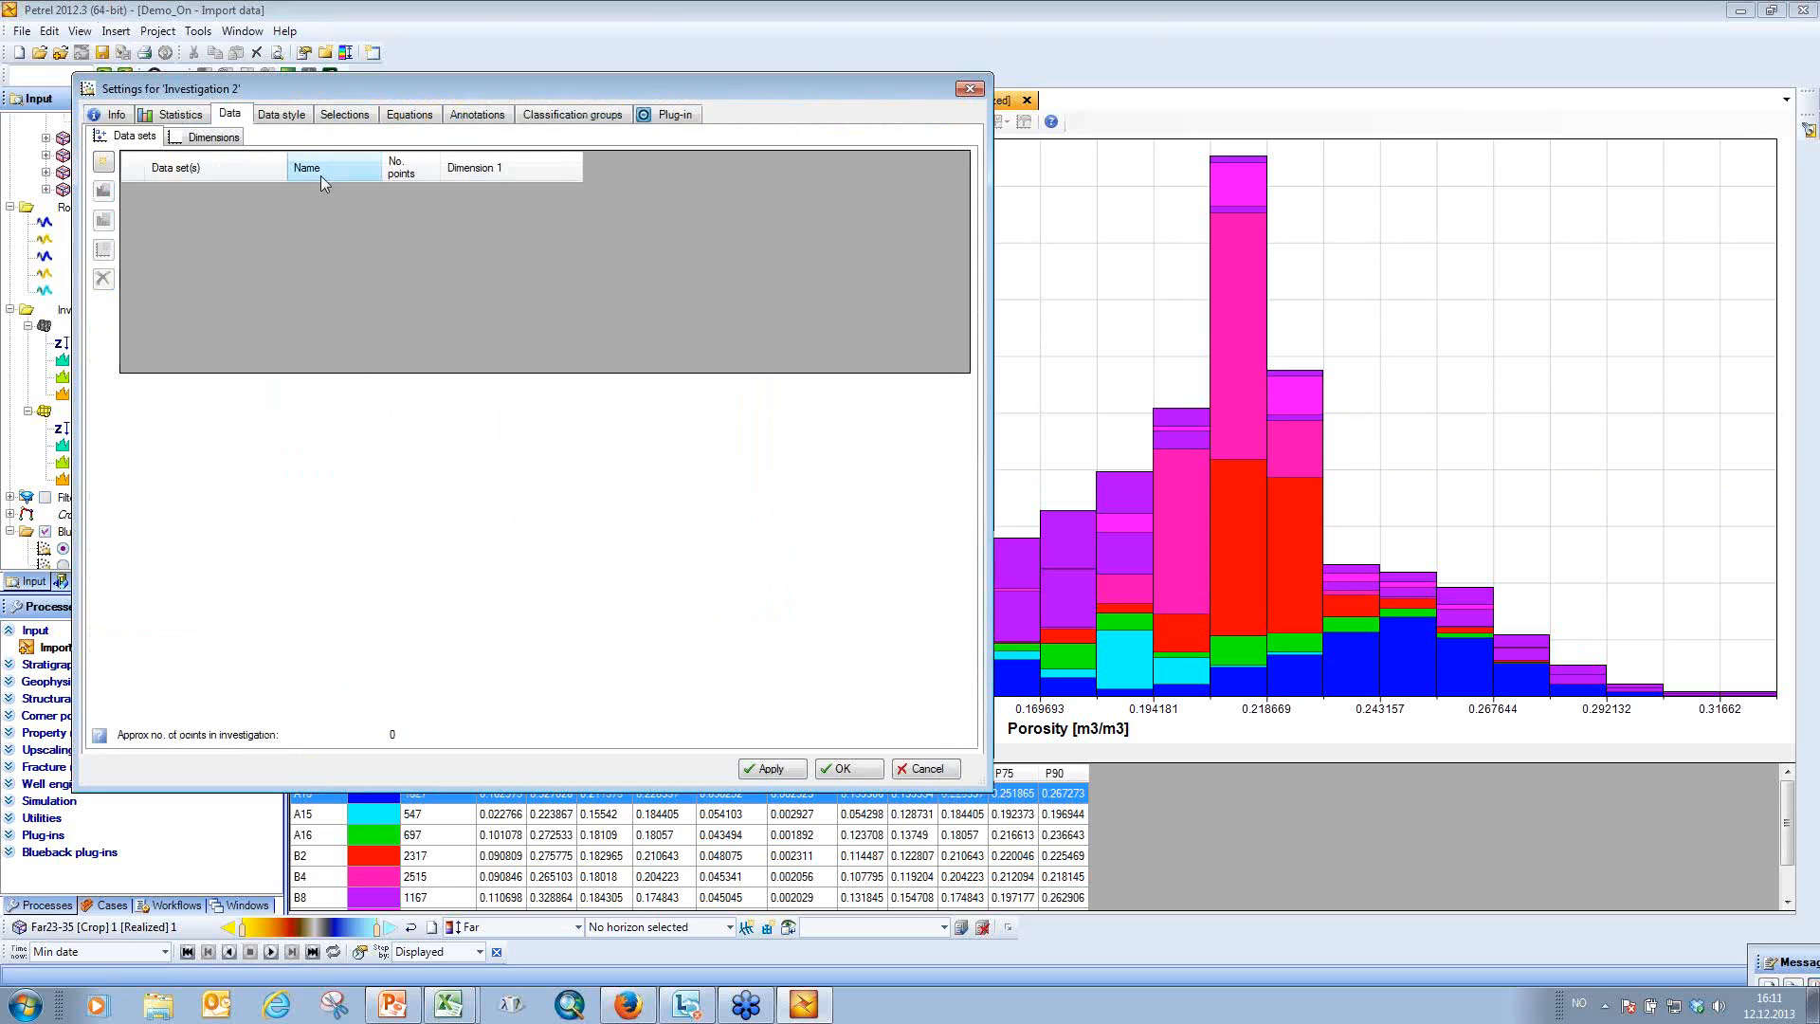
drag(326, 83, 770, 97)
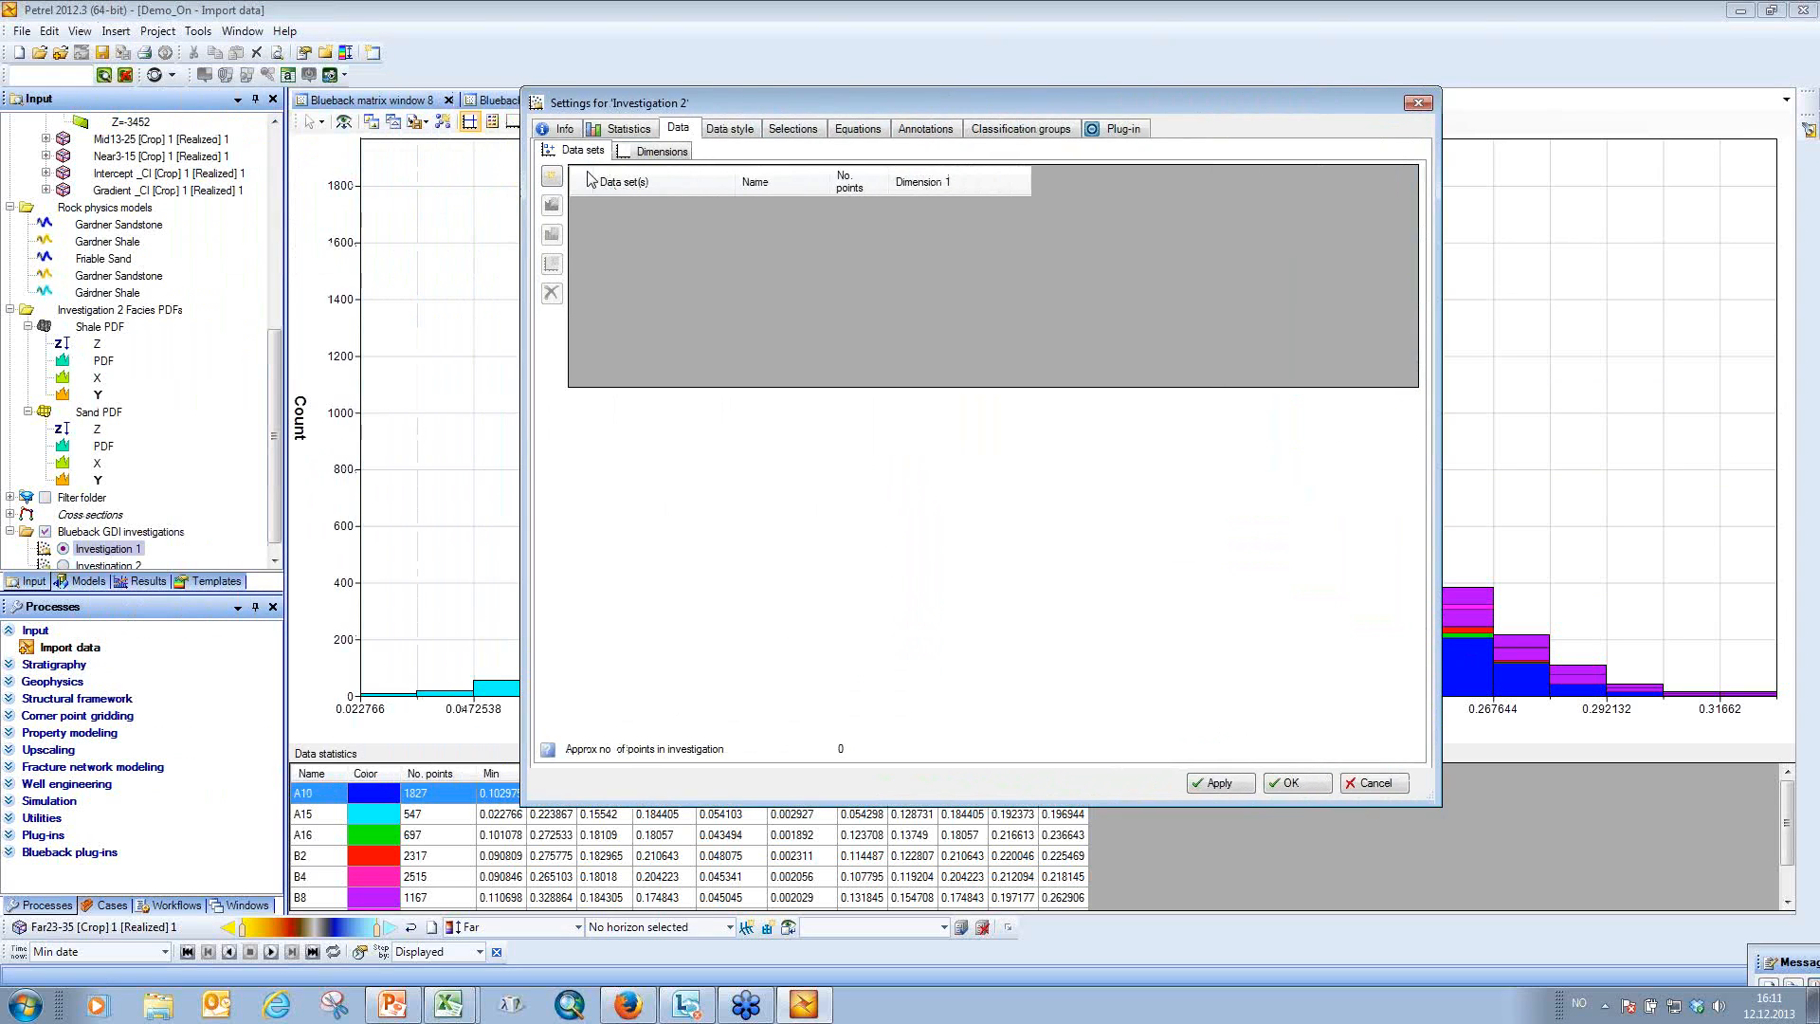
click(552, 176)
click(607, 361)
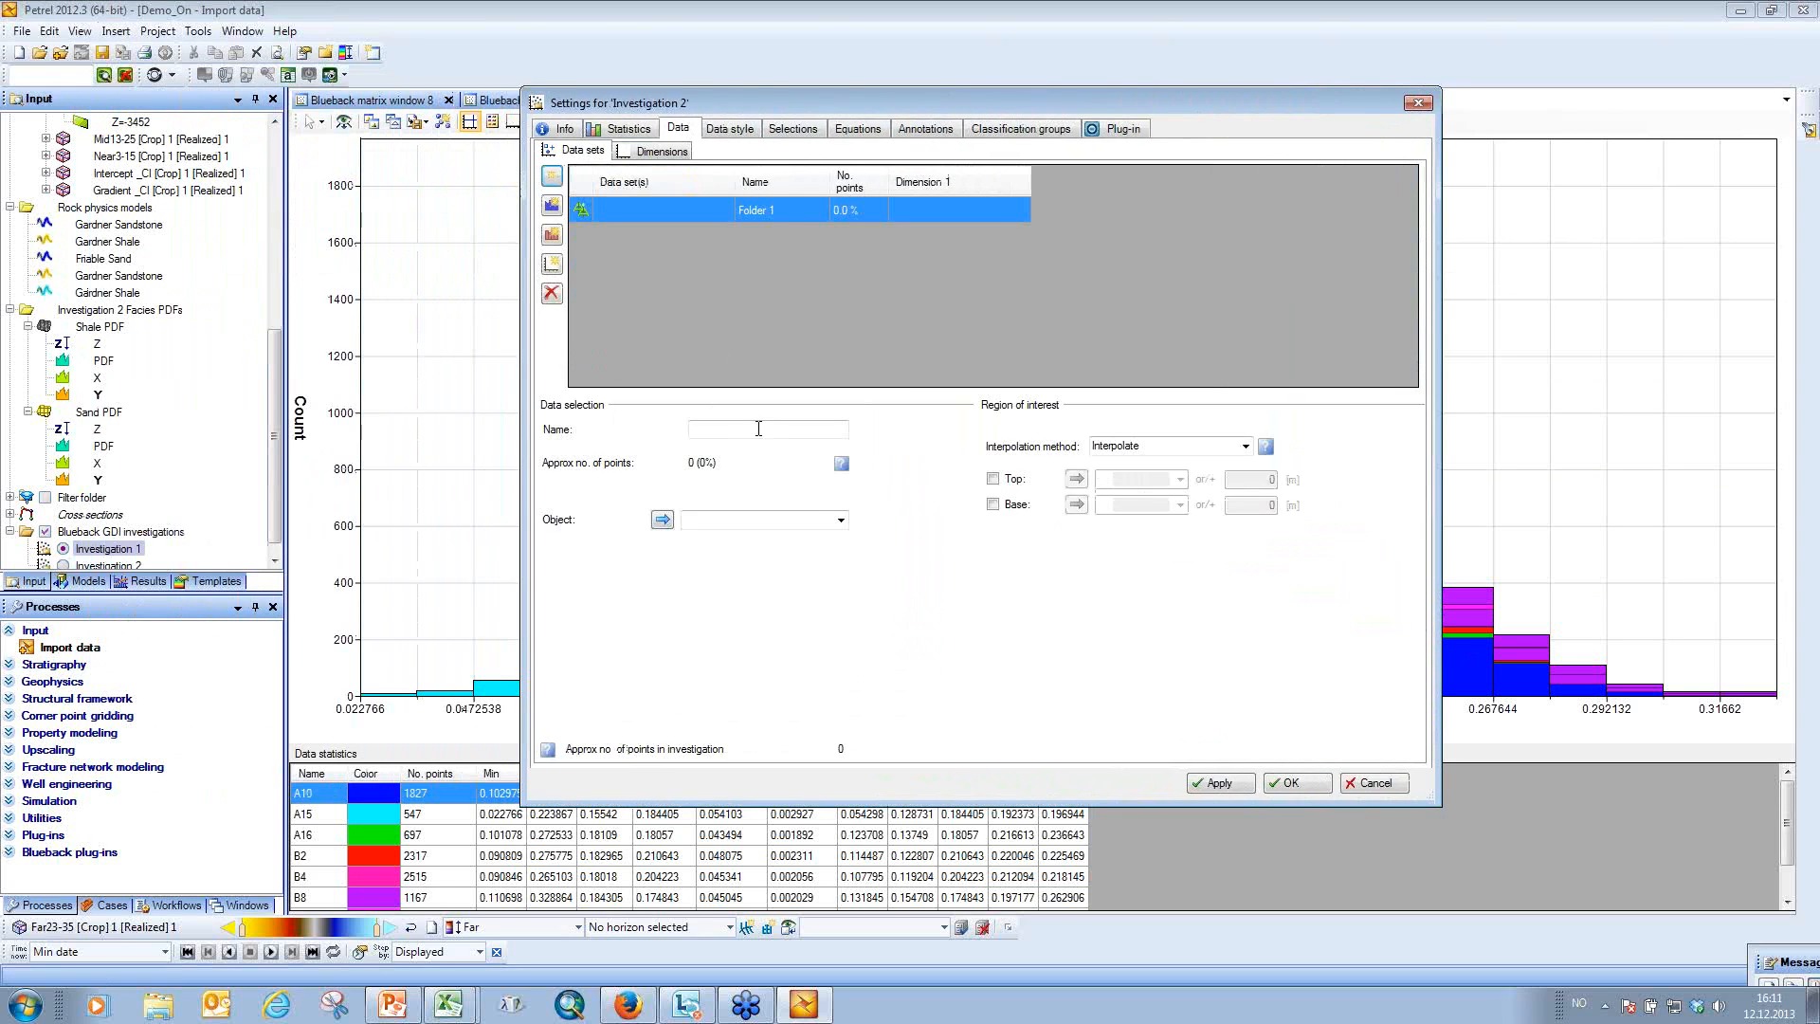
click(841, 519)
click(714, 558)
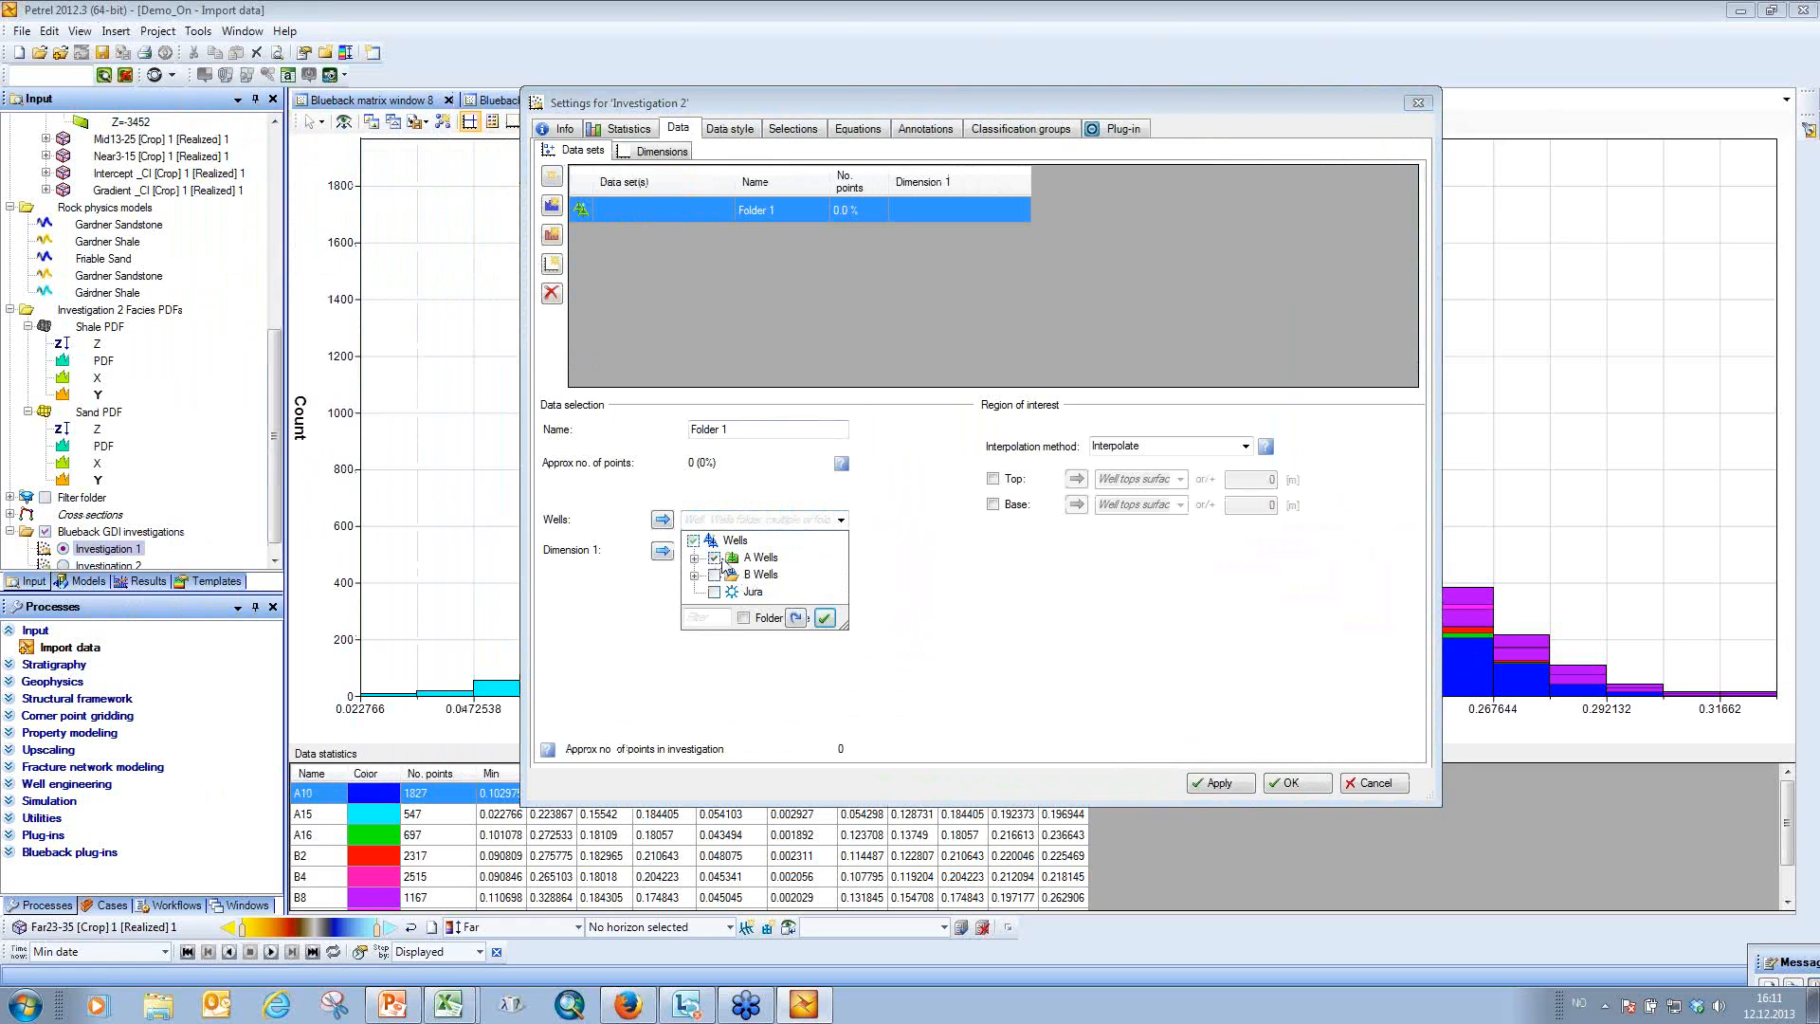
click(861, 550)
Set the A wells' first dimension to the Gullfaks Porosity log and add a second dimension set to Perm.
click(841, 549)
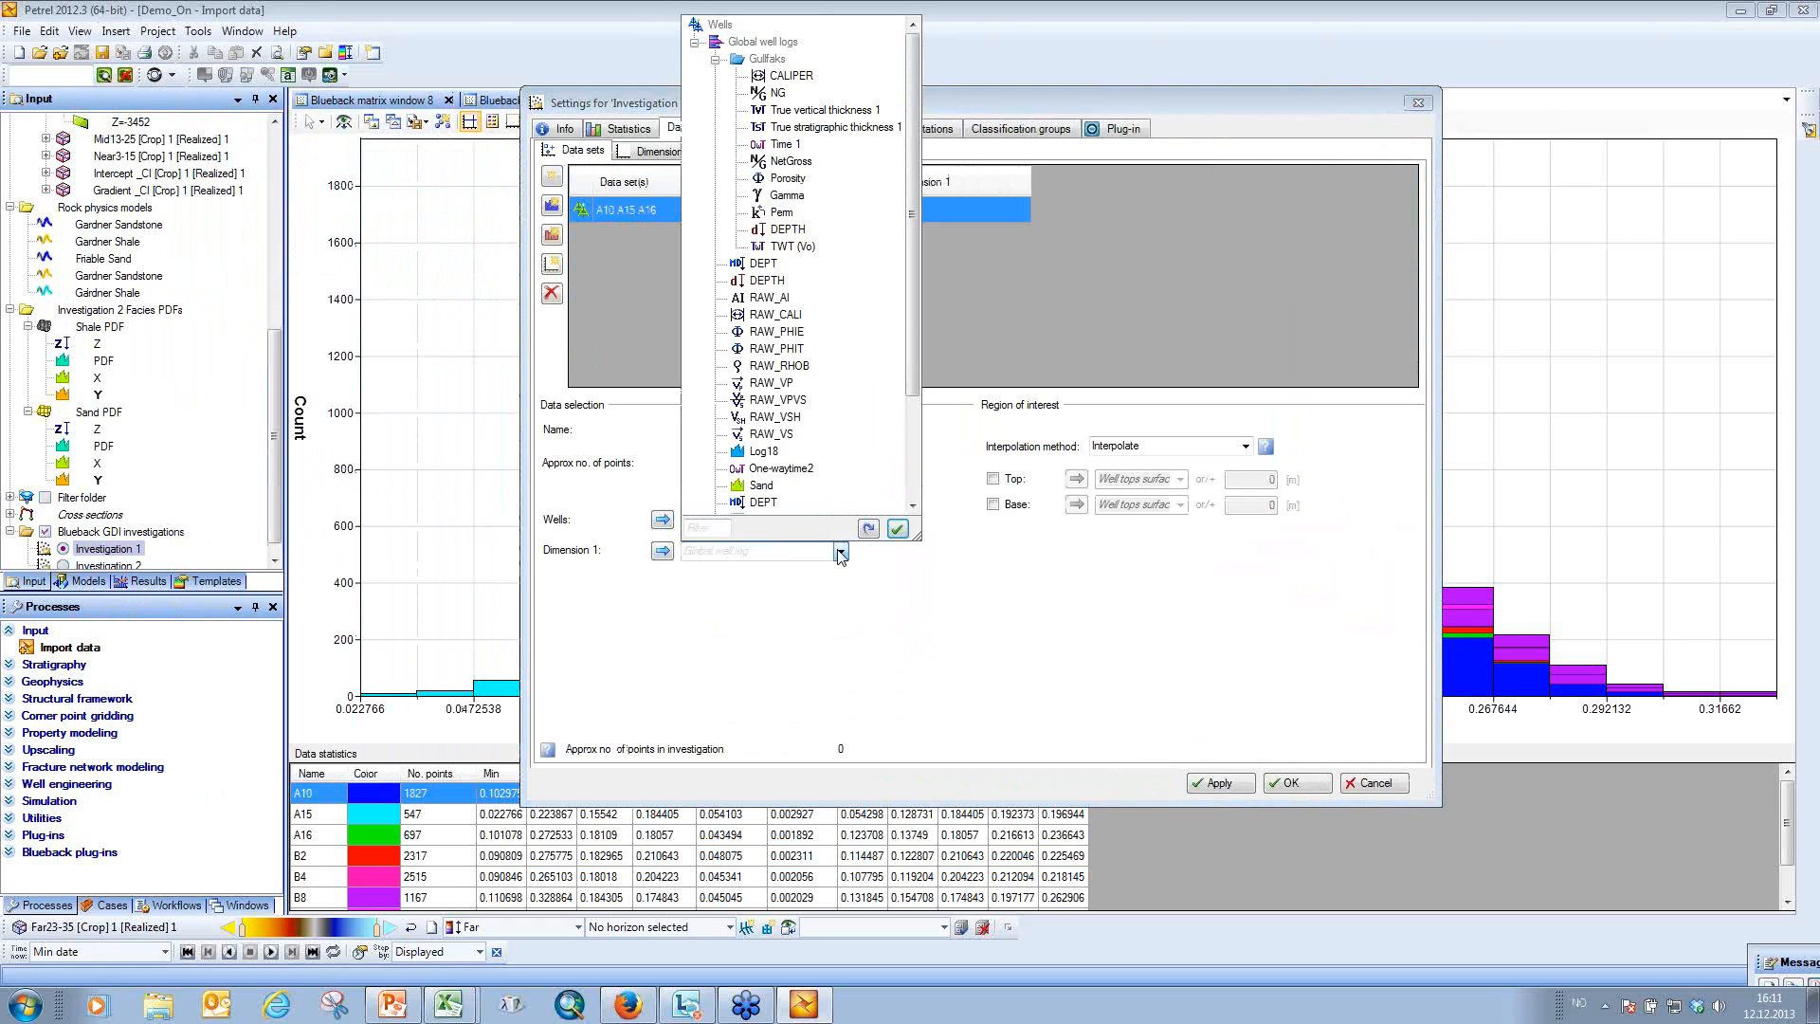
click(788, 179)
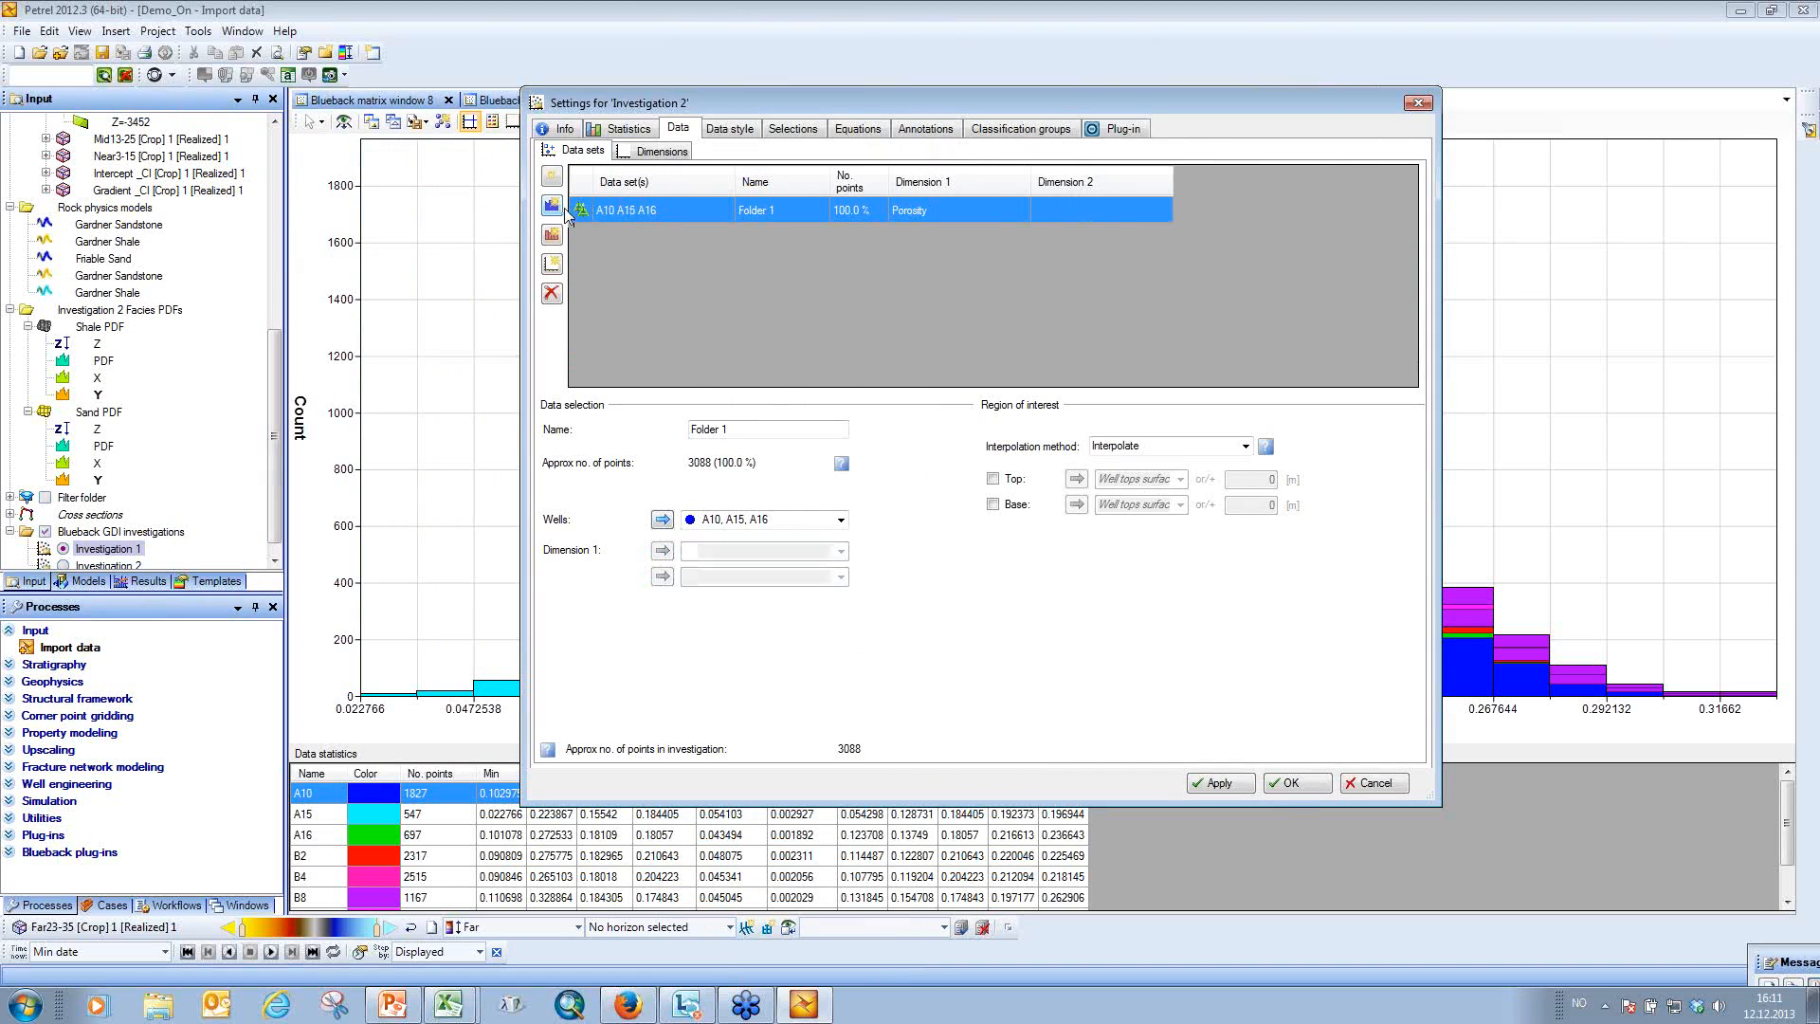
click(840, 577)
click(841, 577)
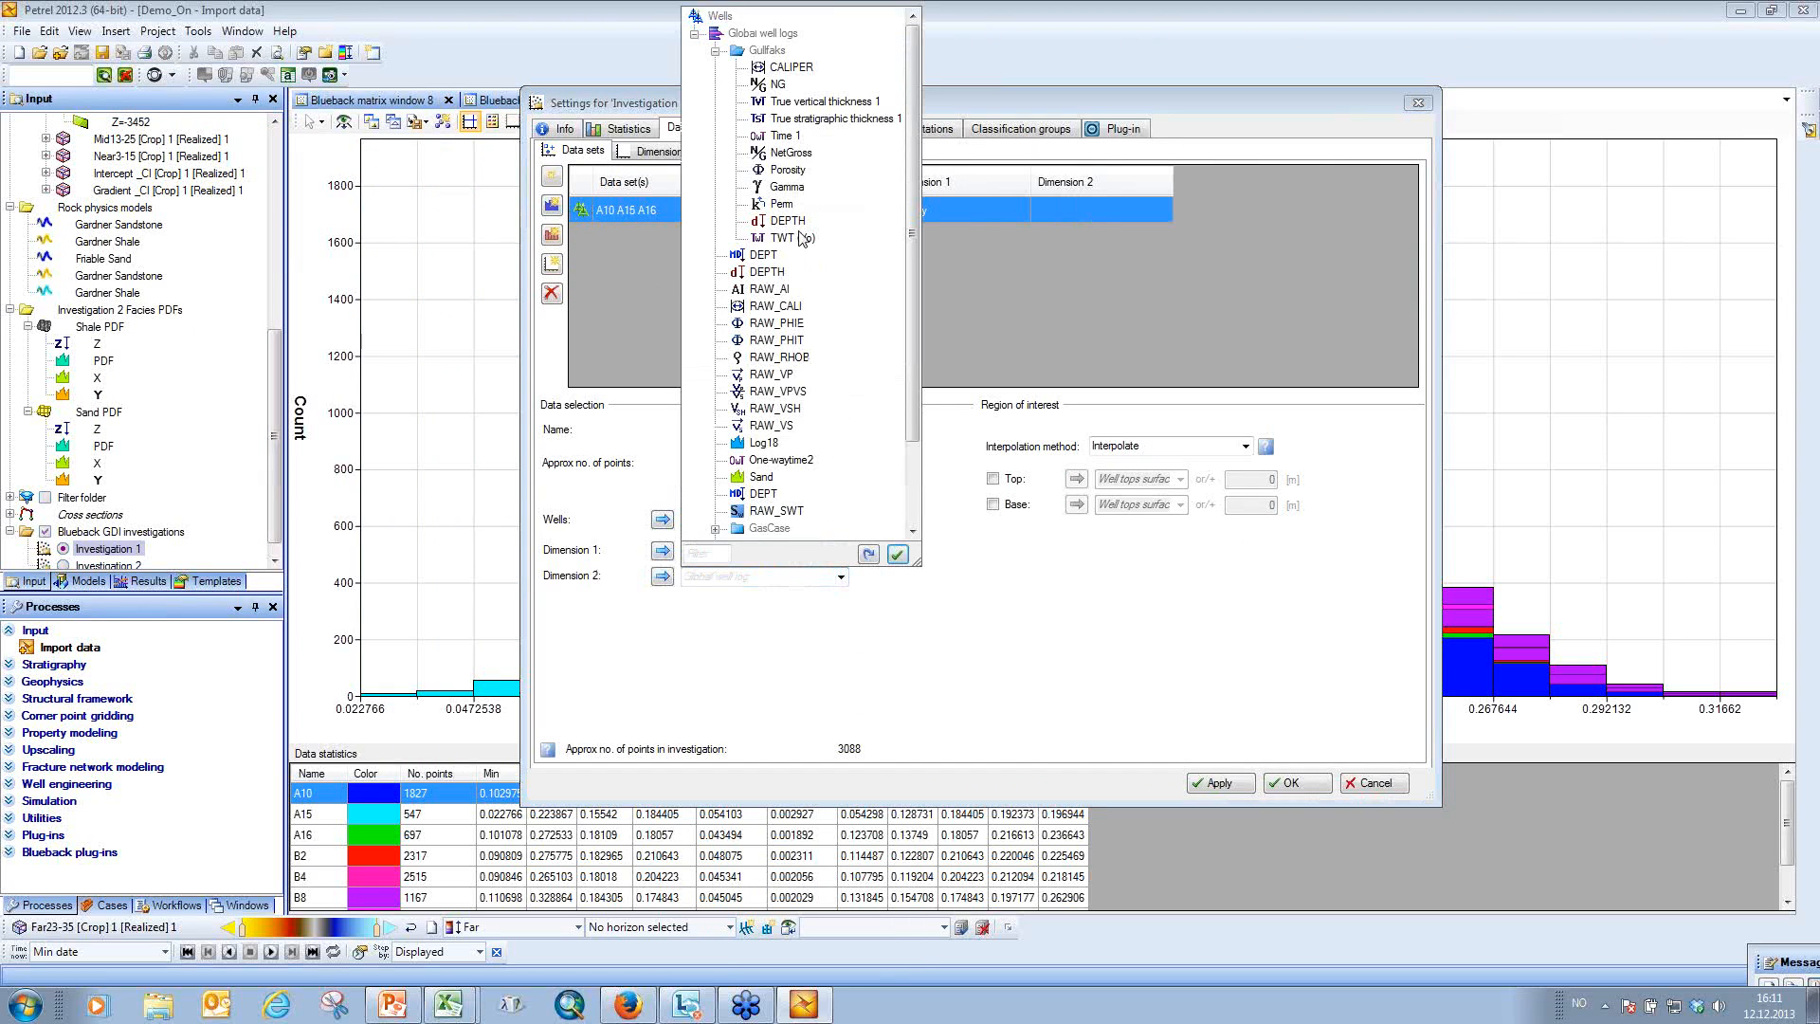
click(785, 203)
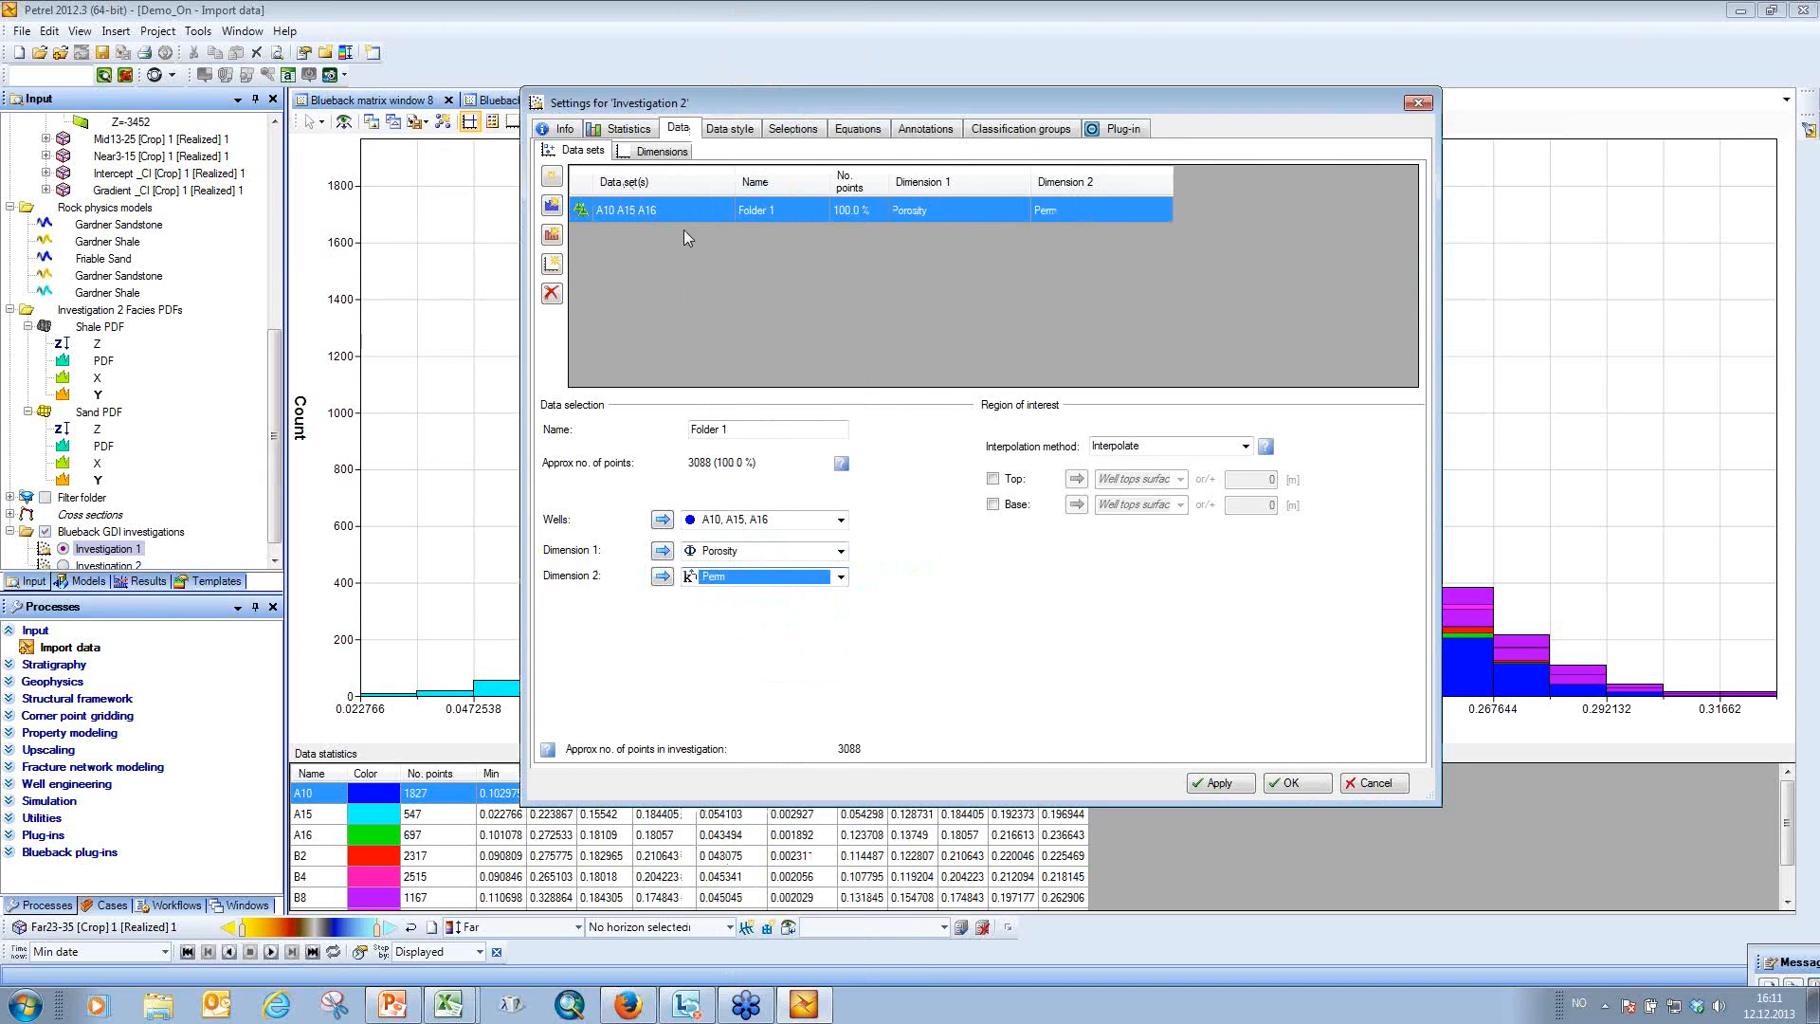
Add a Model data set using GEO Grid, with Porosity [U] as dimension 1 and Perm [U] as dimension 2.
click(550, 179)
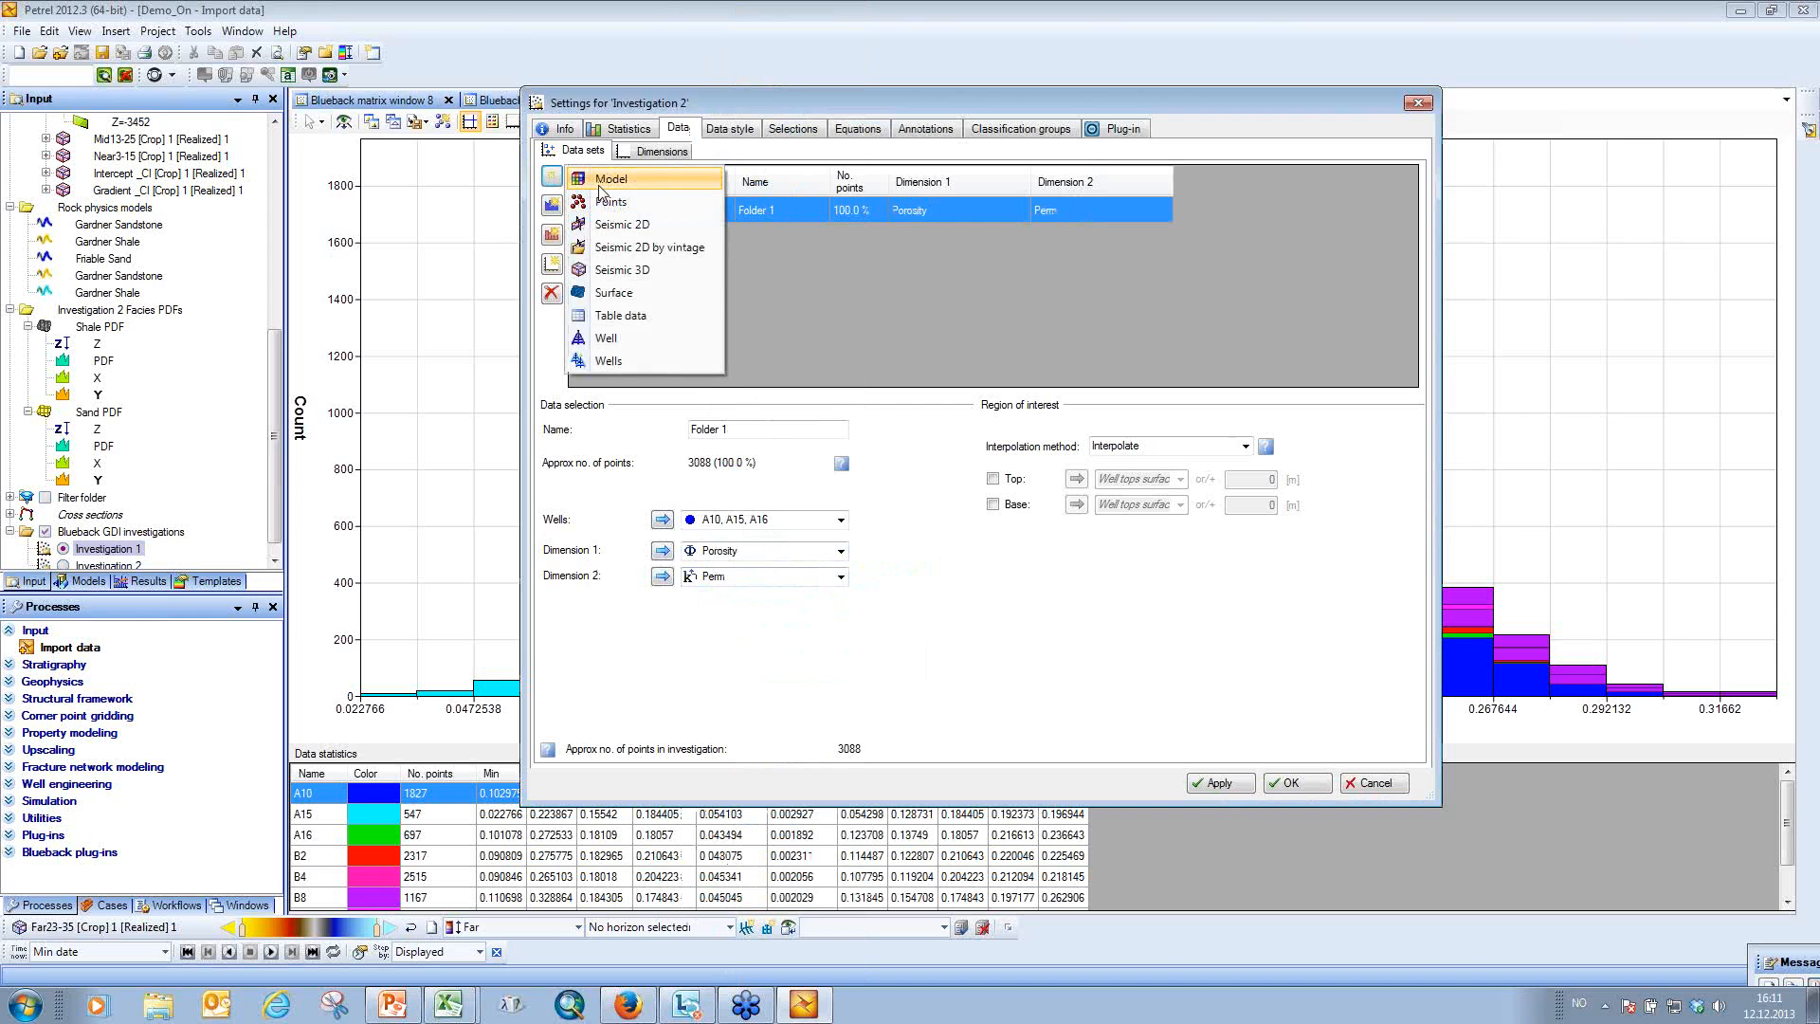
click(606, 179)
click(840, 519)
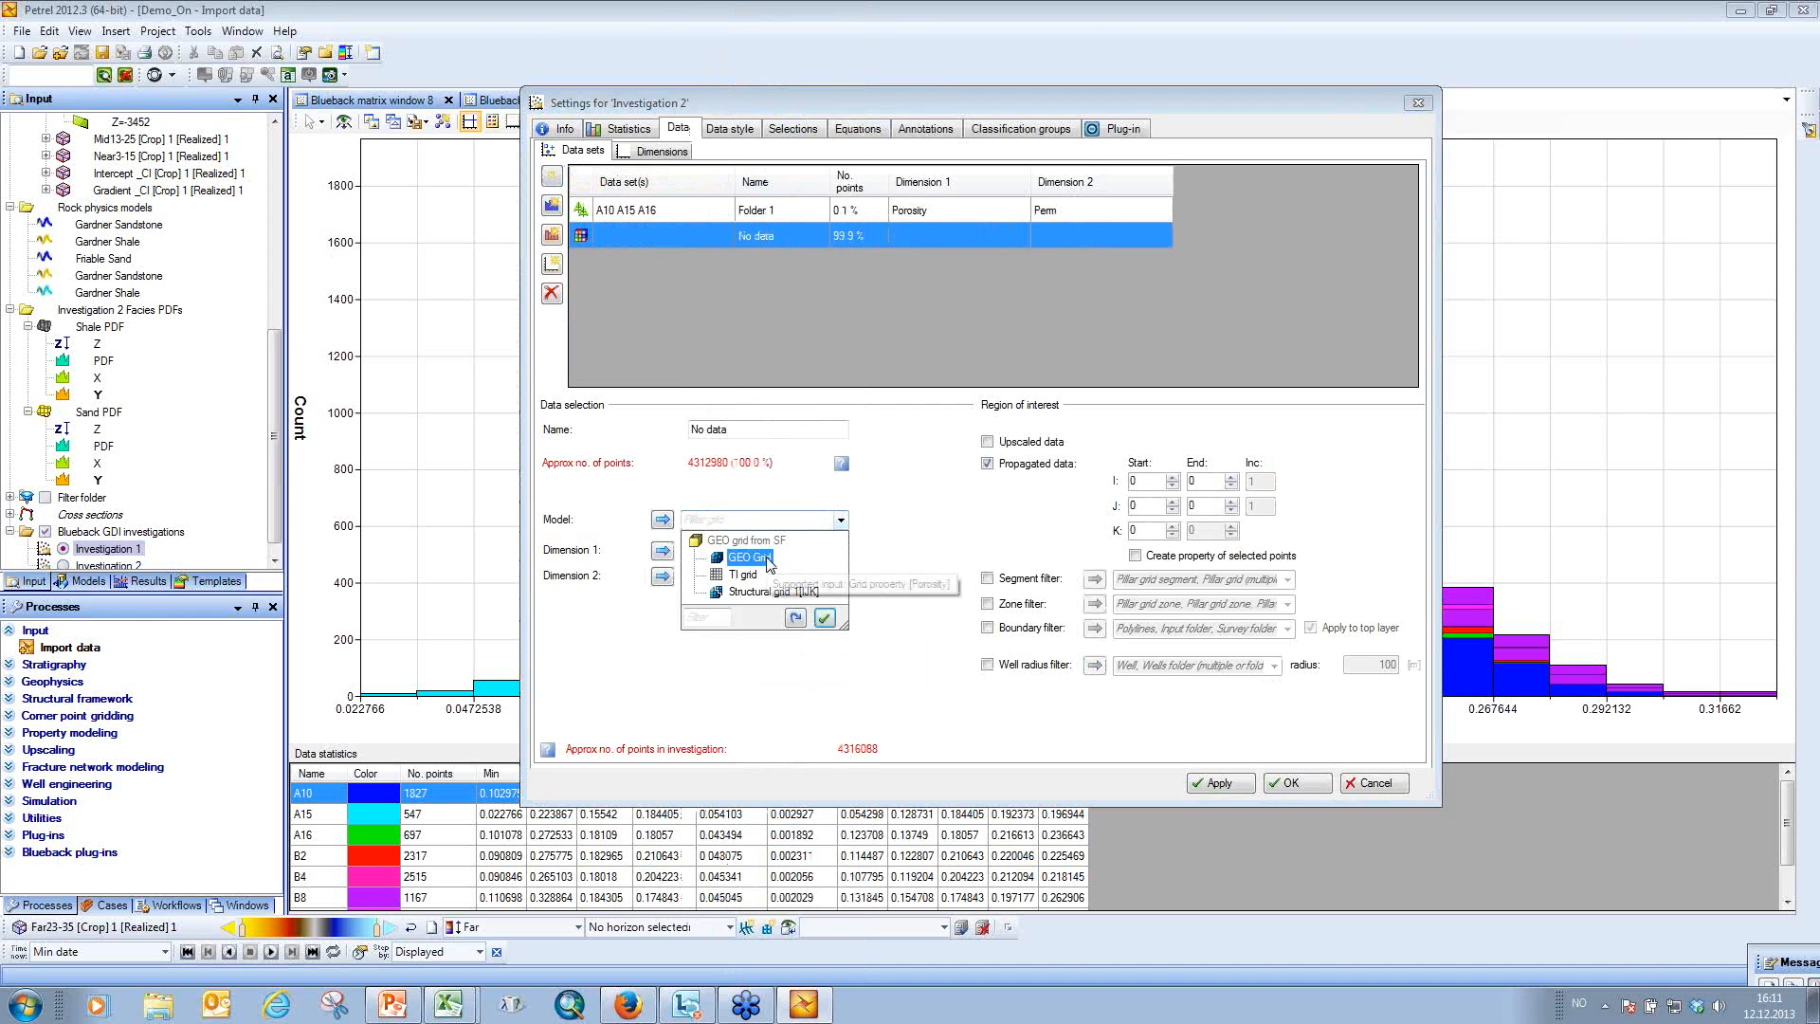
click(749, 557)
click(841, 551)
click(772, 604)
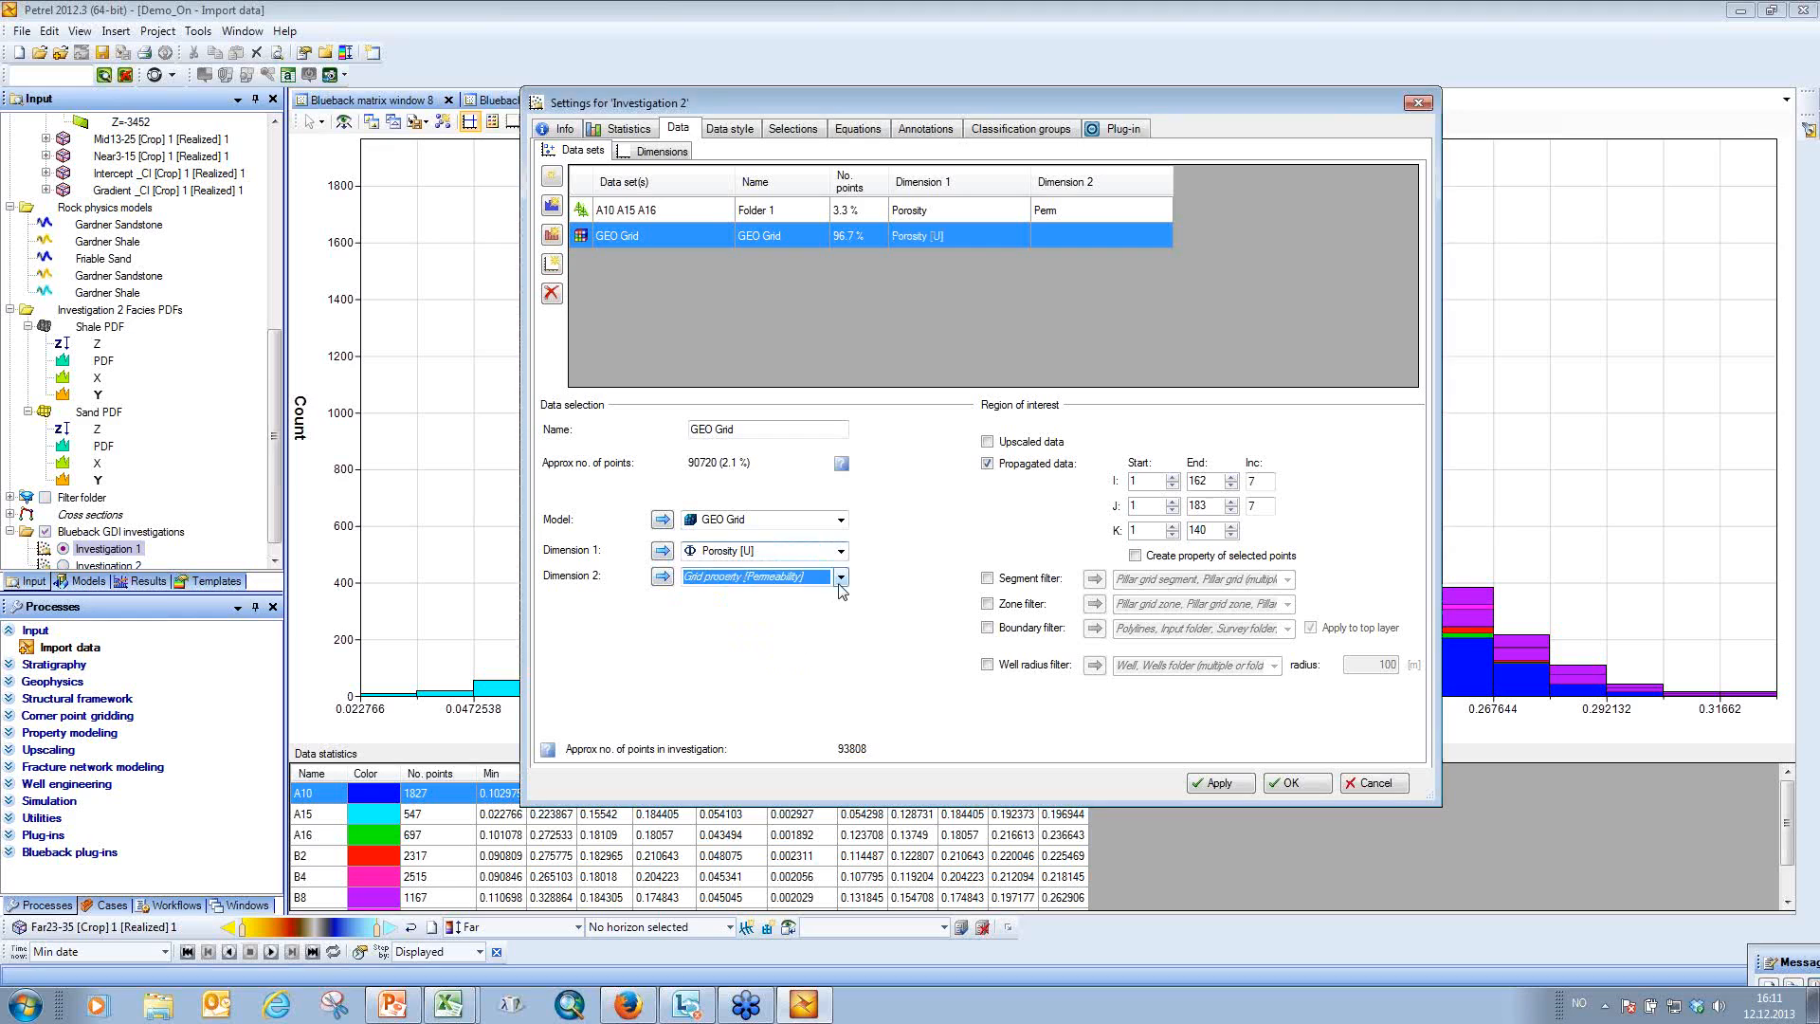
click(841, 576)
click(787, 633)
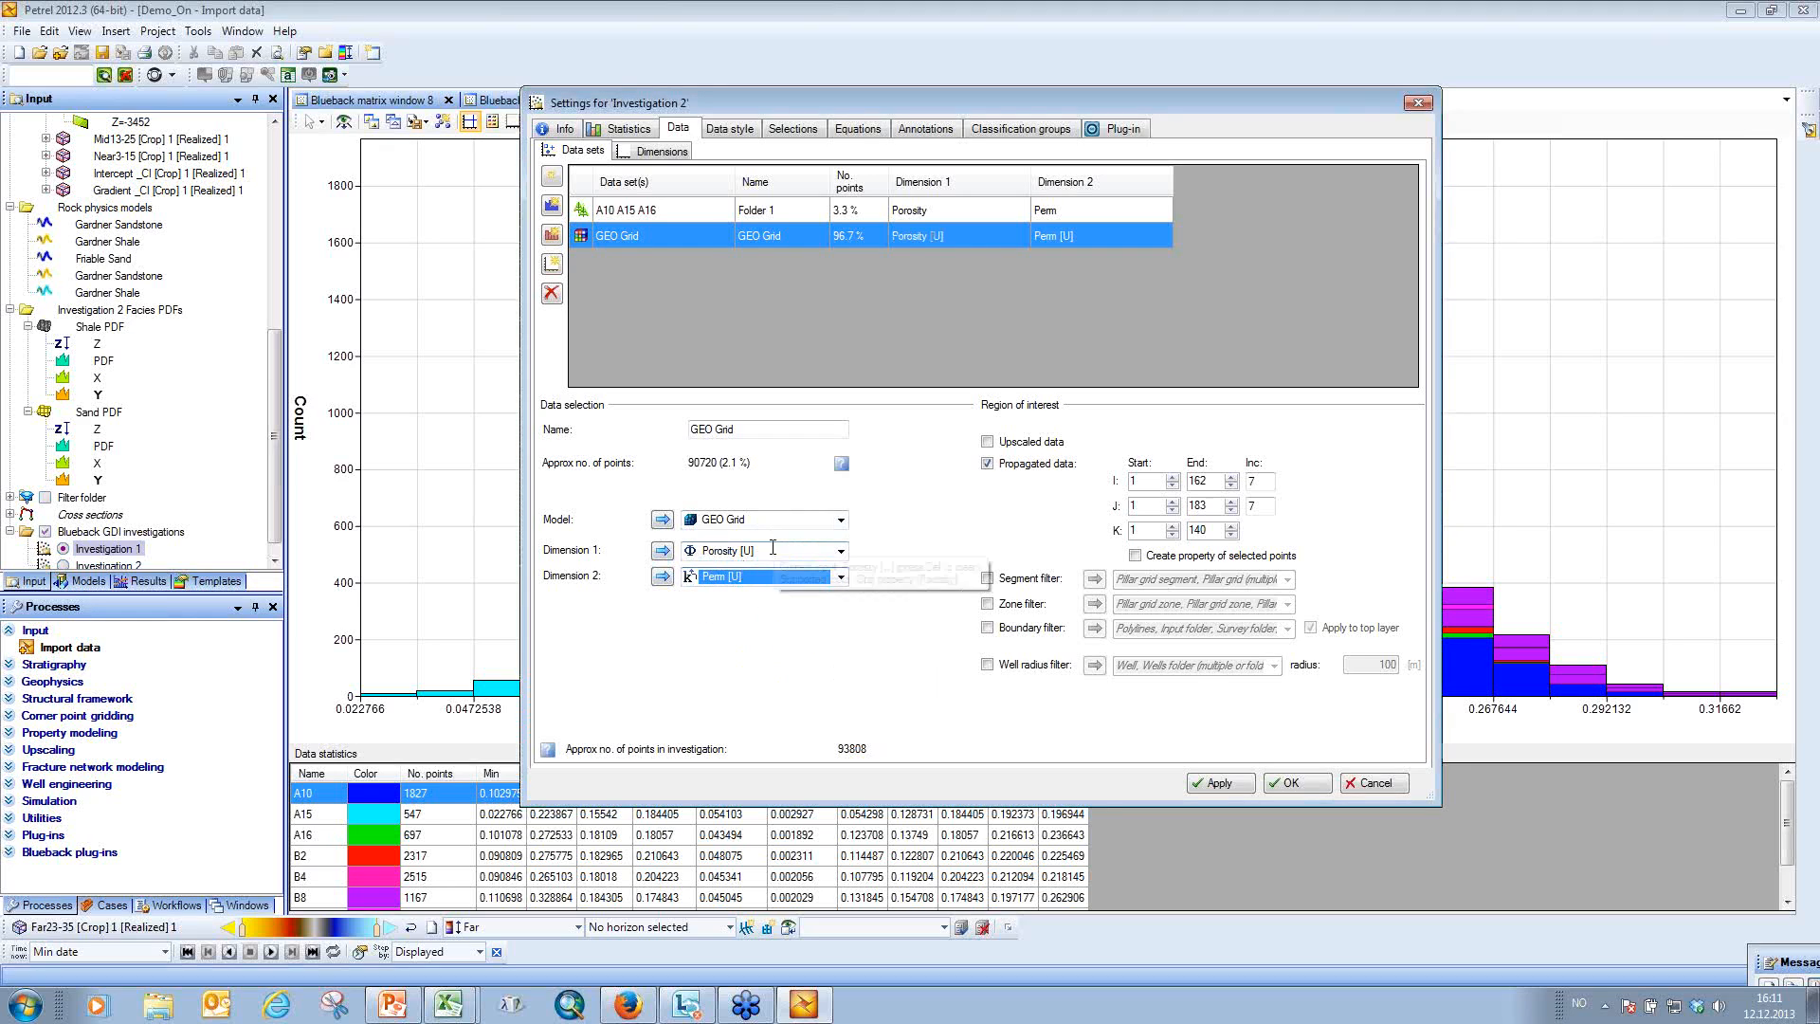
Add a discrete property using Fluvial facies [U] for GEO Grid and Fluvial facies for the A wells, and accept the investigation settings.
click(552, 235)
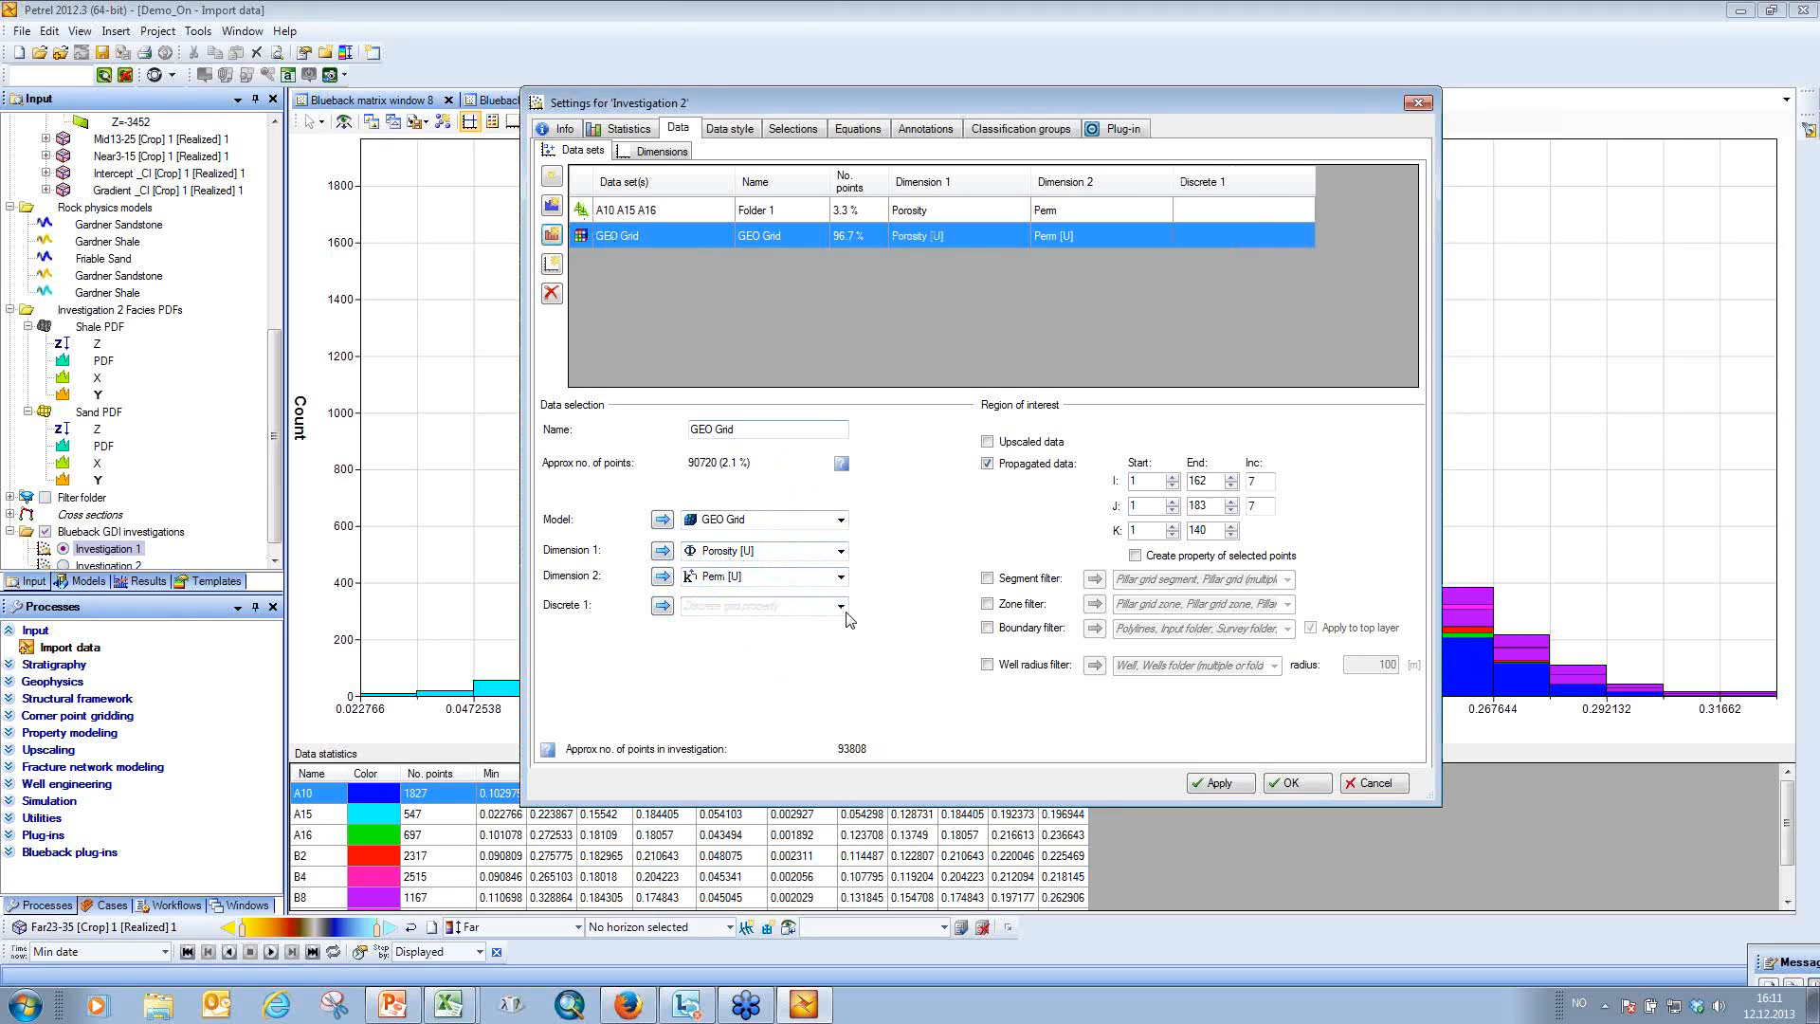
click(839, 607)
click(695, 696)
click(754, 712)
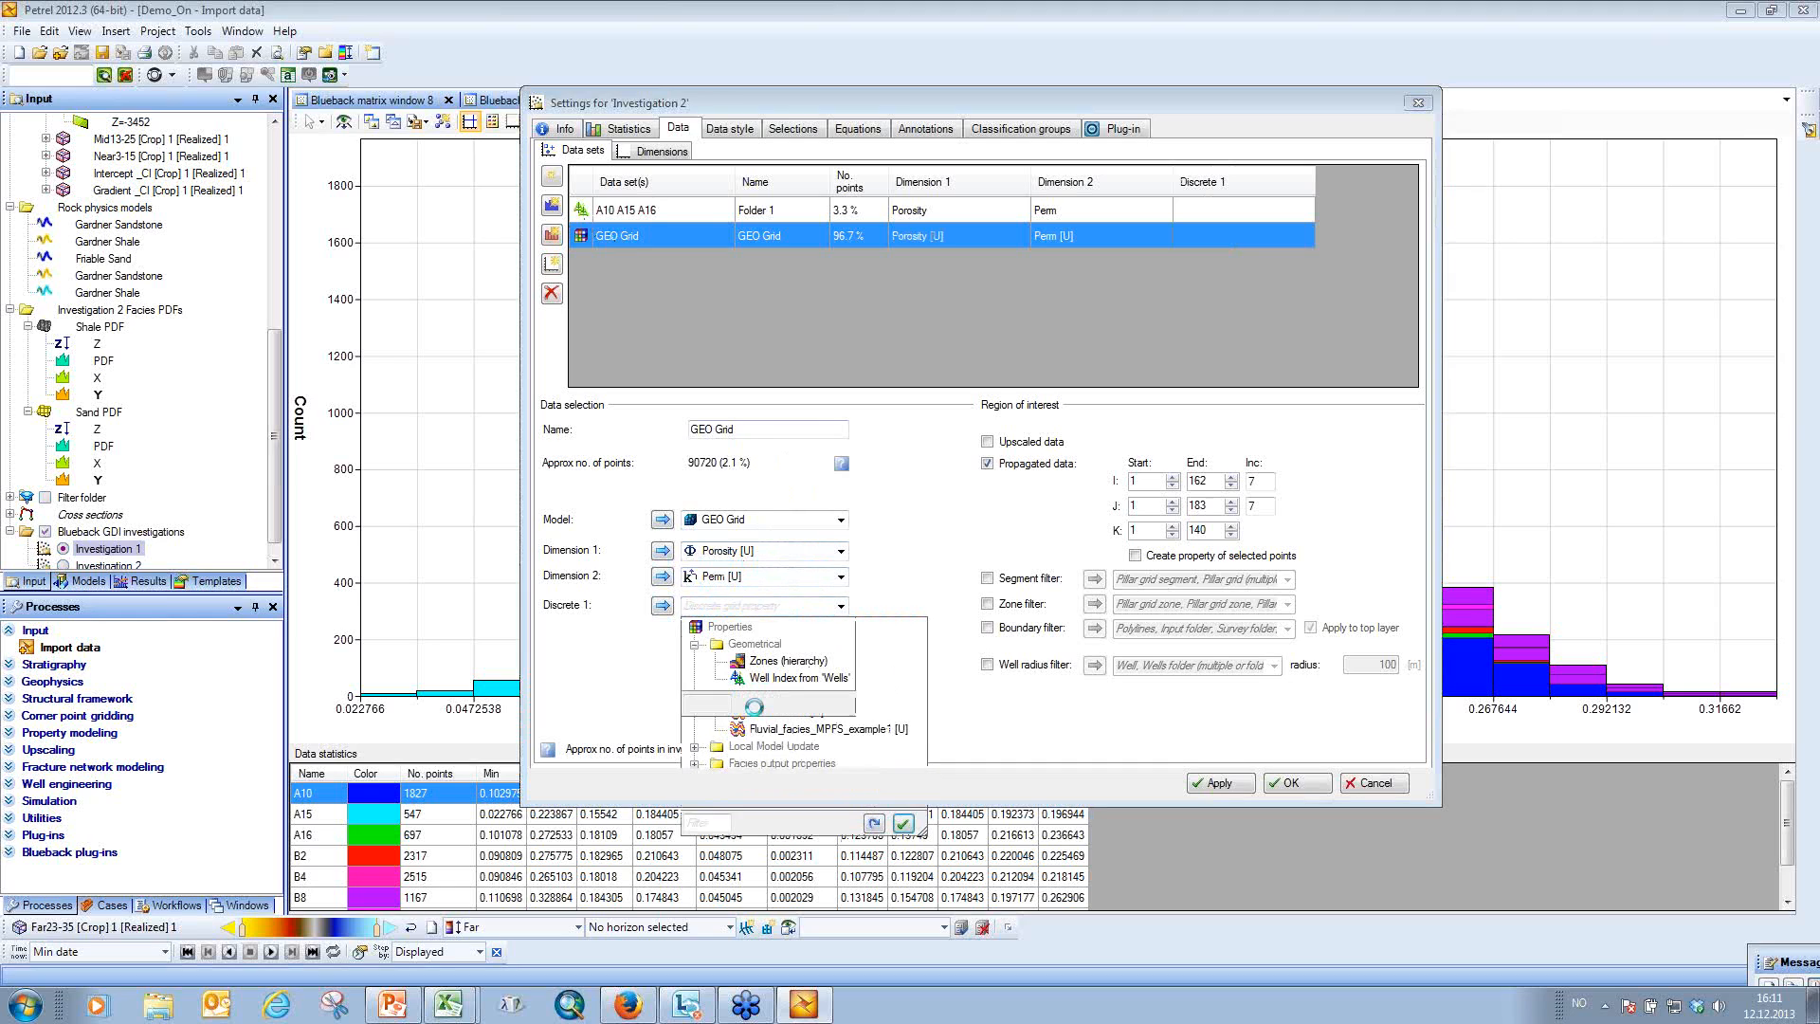
click(804, 210)
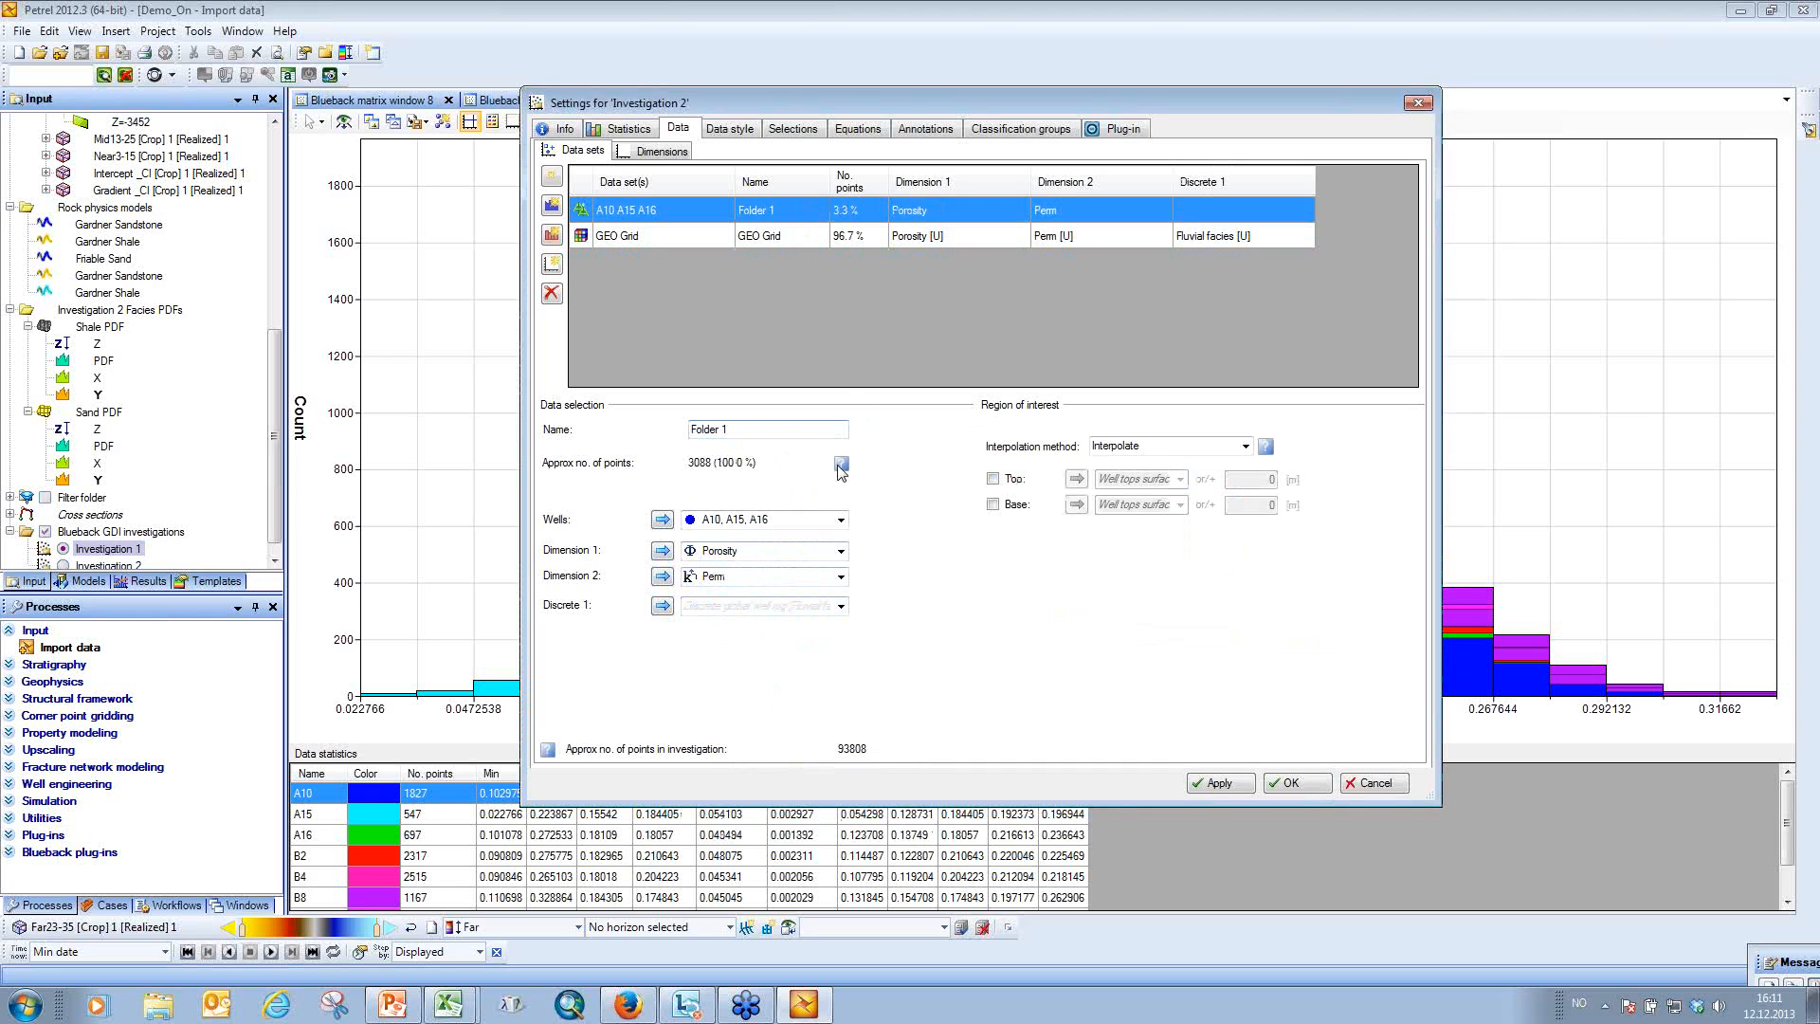
click(840, 606)
click(792, 676)
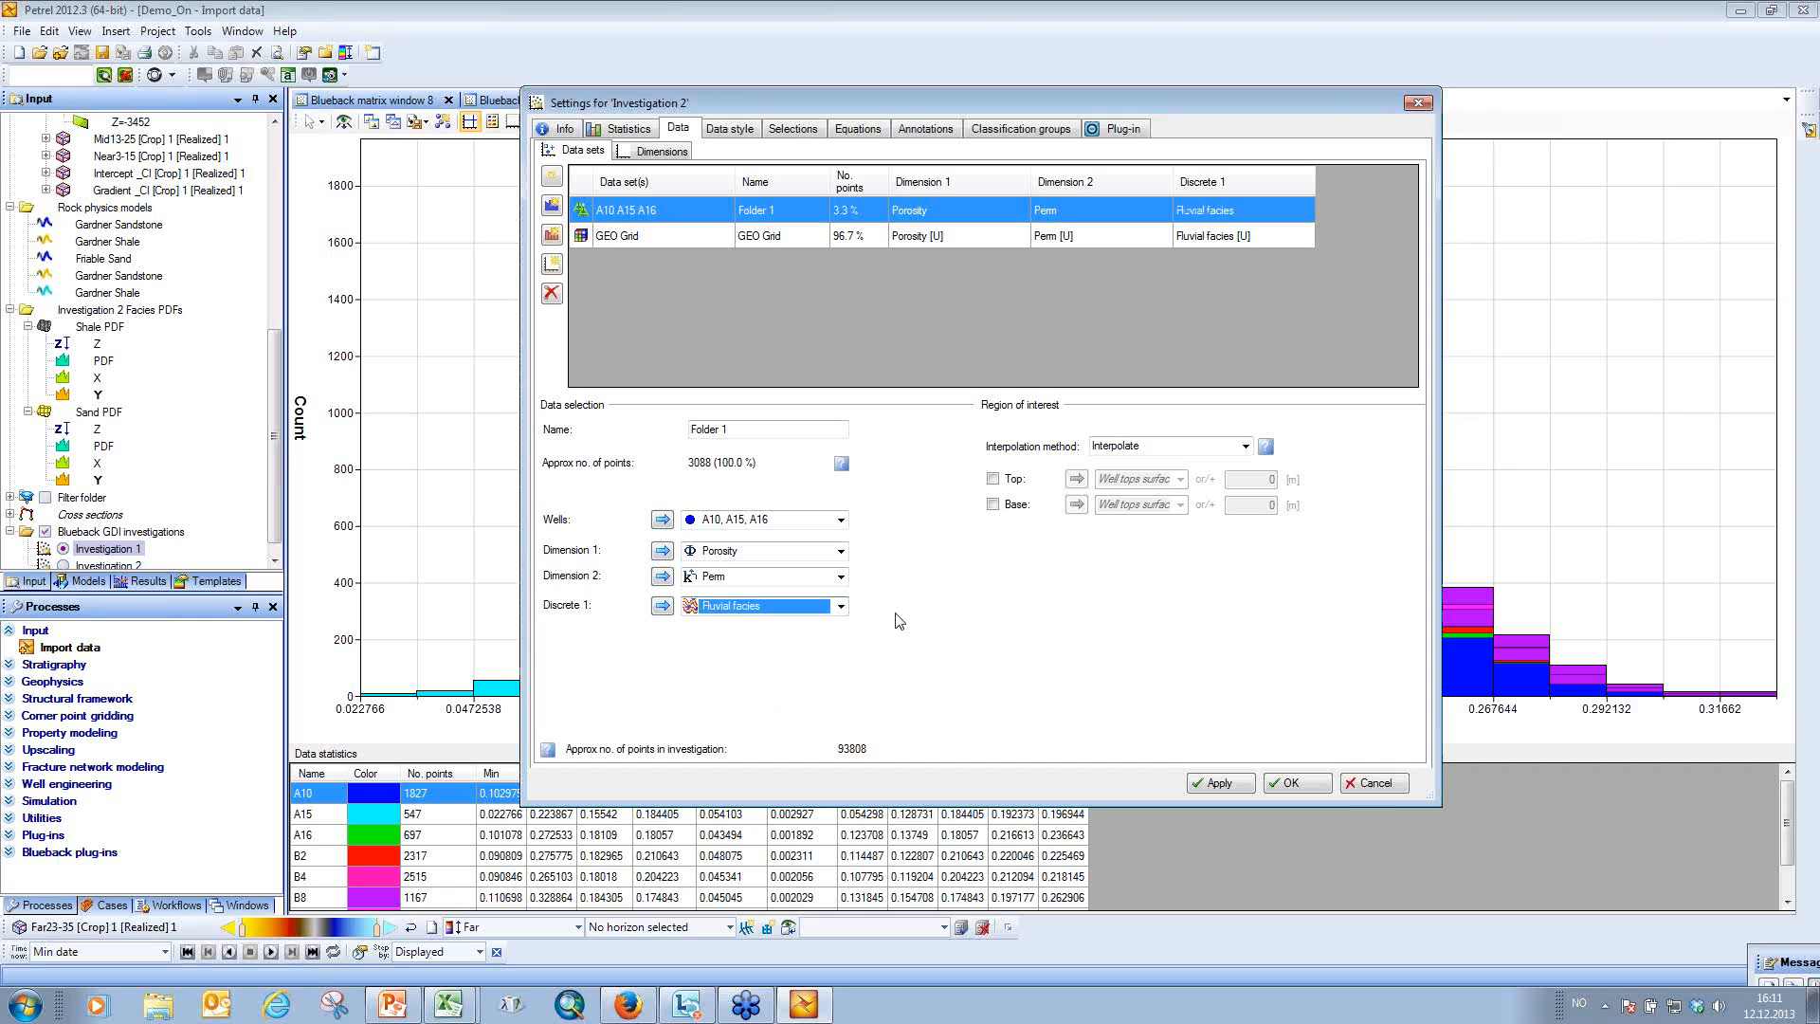
click(1286, 783)
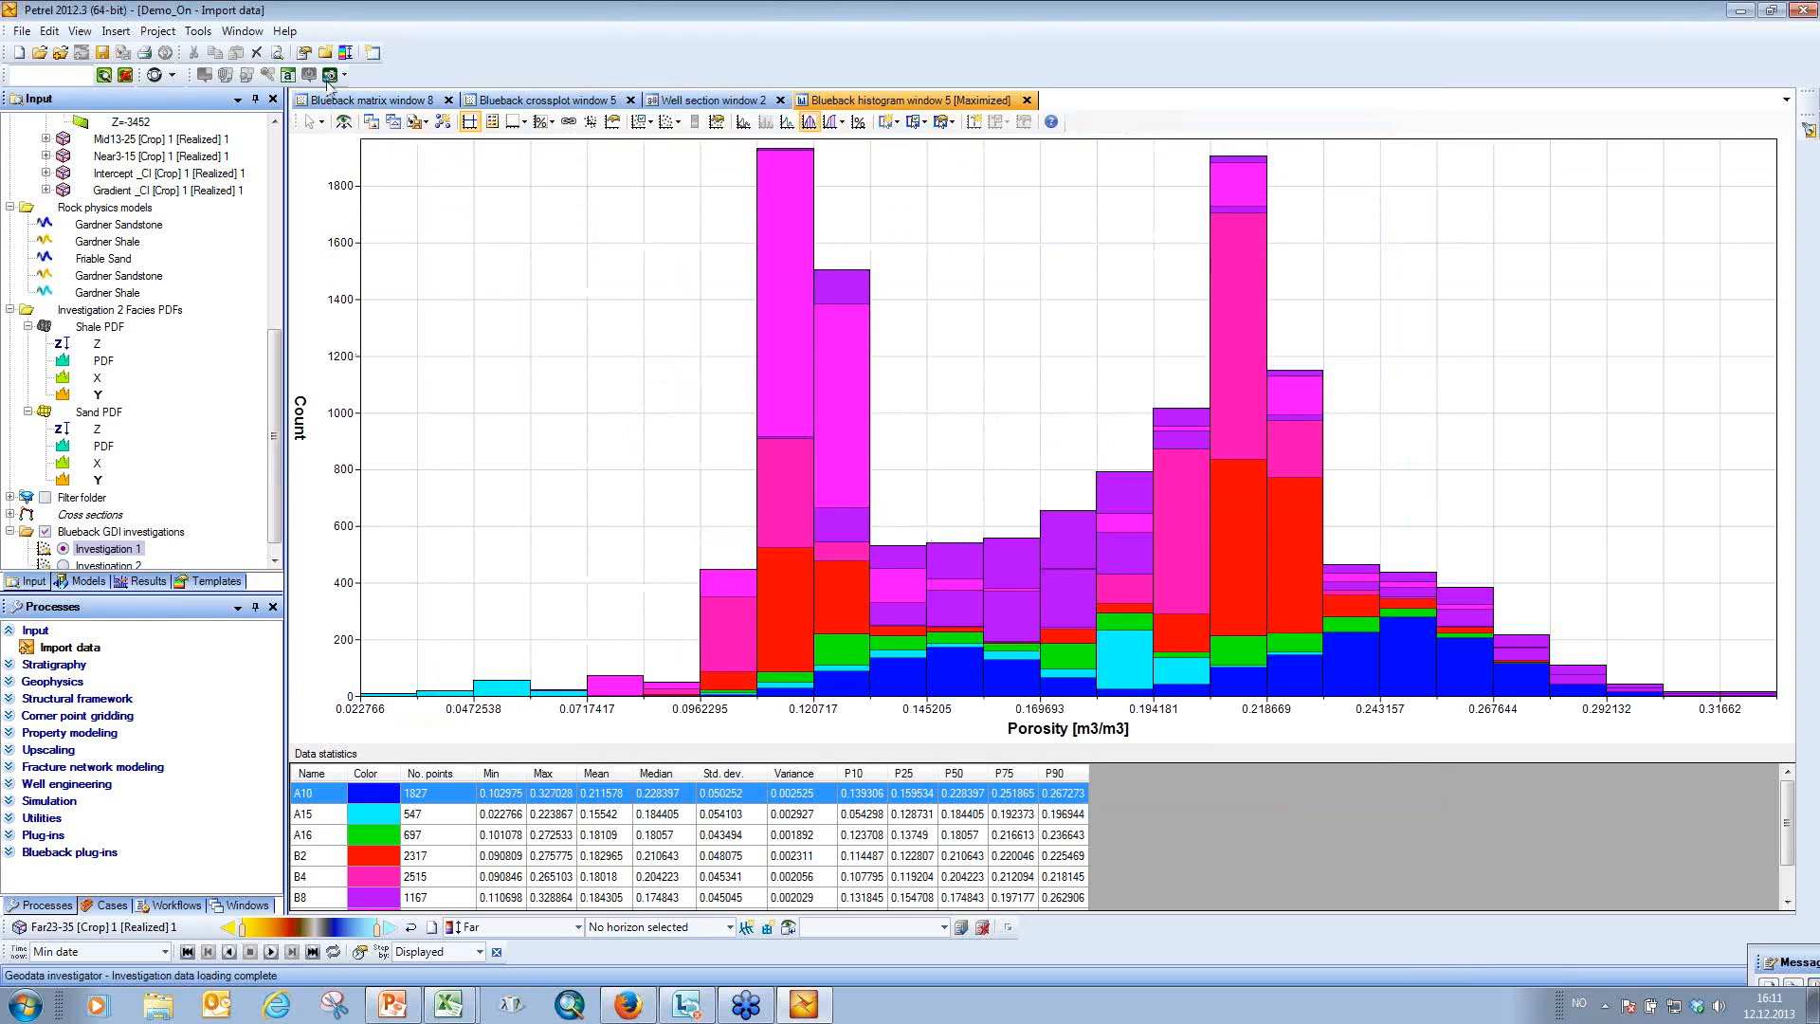
Open a new Blueback histogram window, display Investigation 2 in it, and show the legend.
click(242, 31)
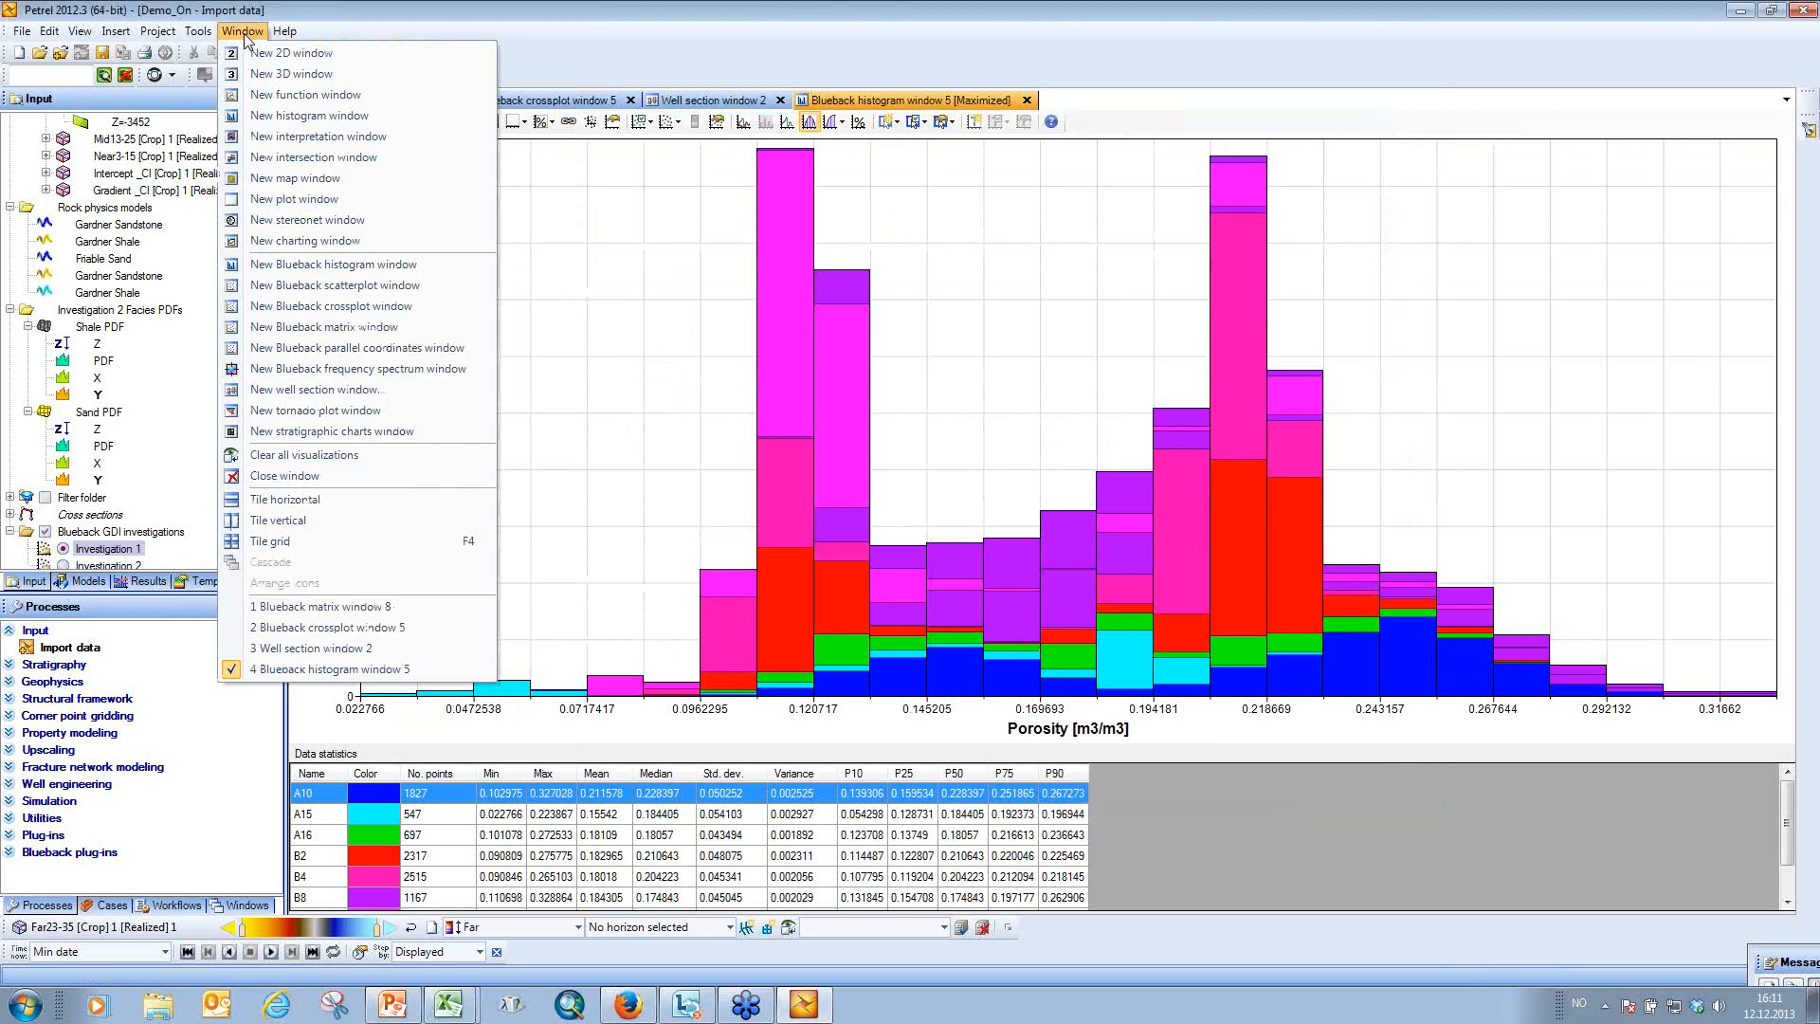
click(331, 268)
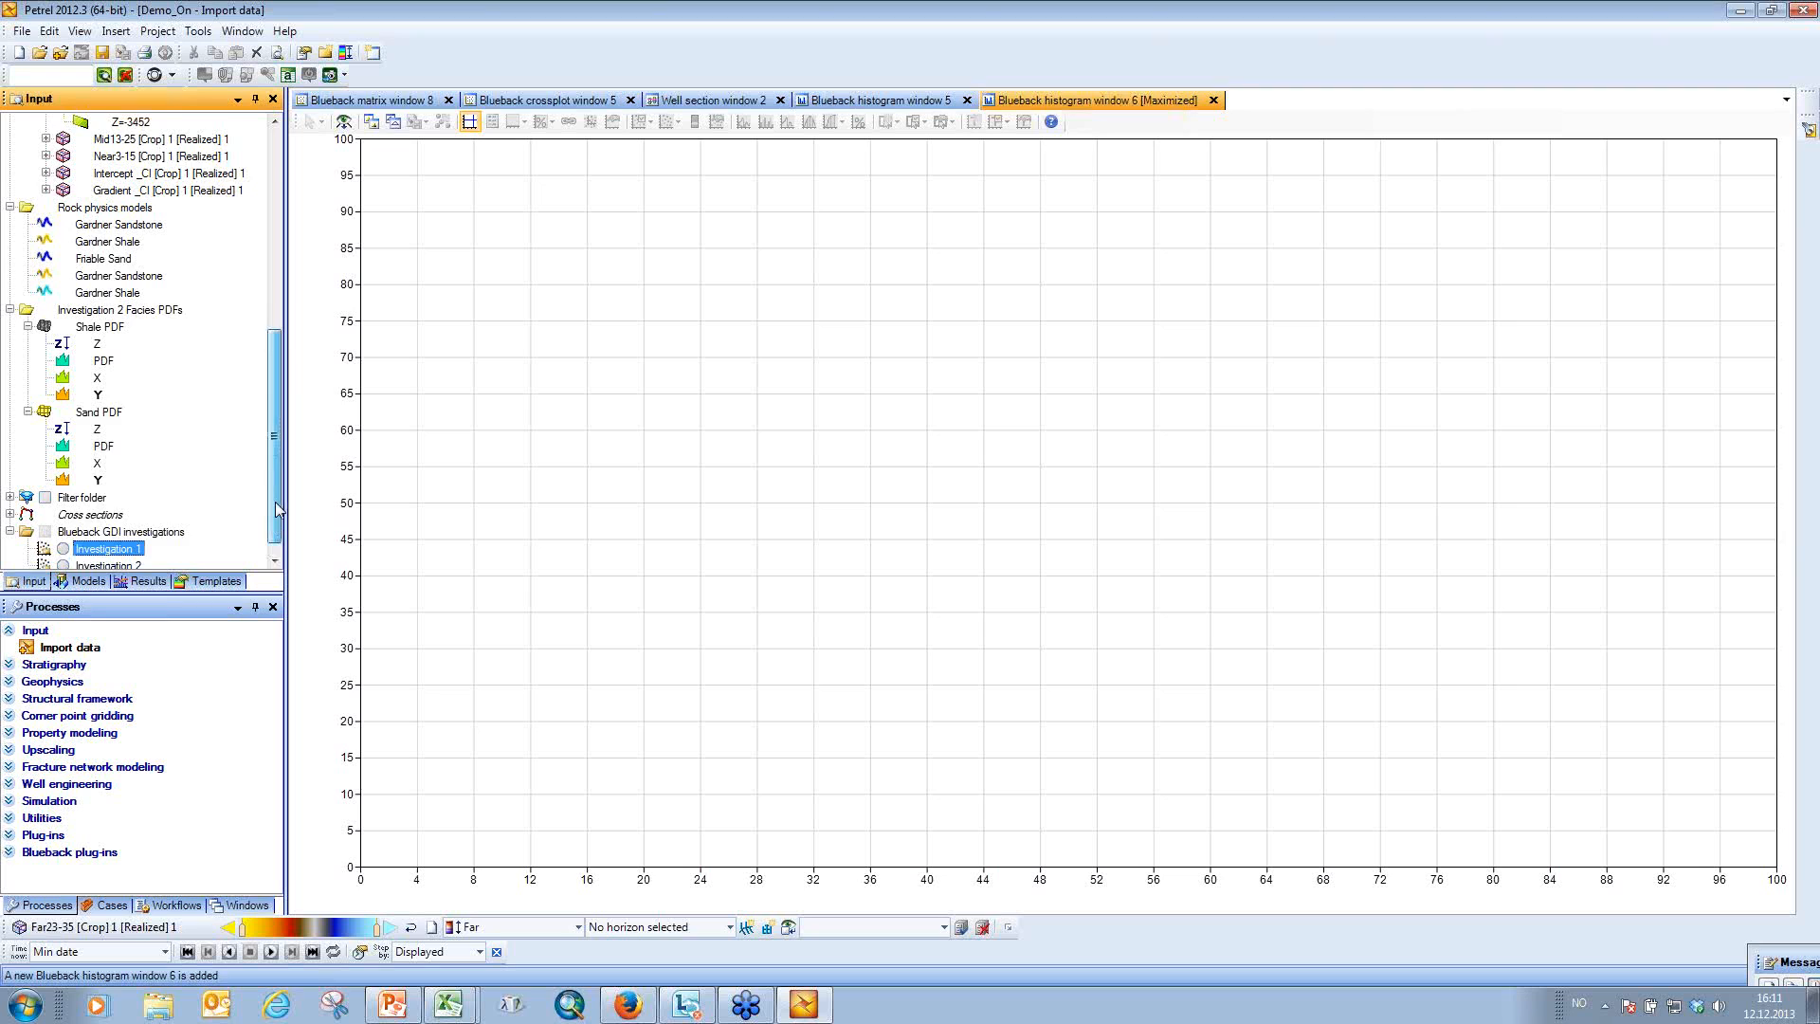
scroll(66, 559, down, 1)
click(62, 548)
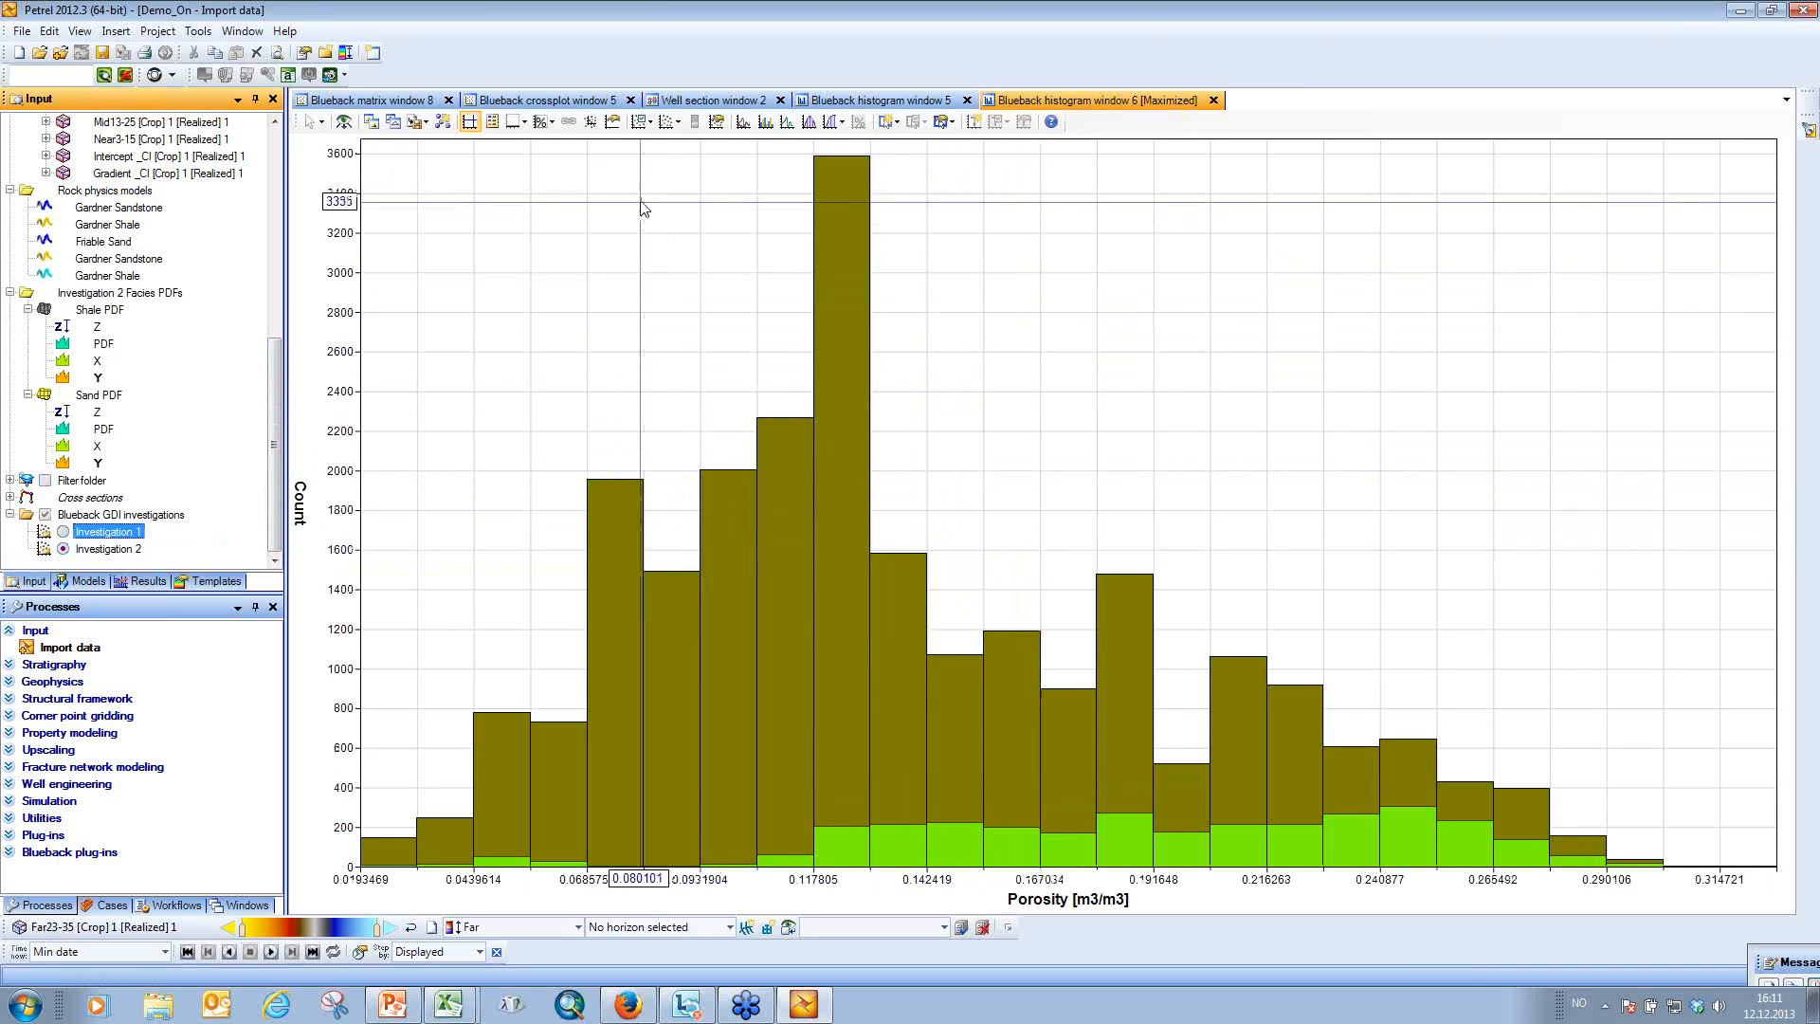
click(492, 121)
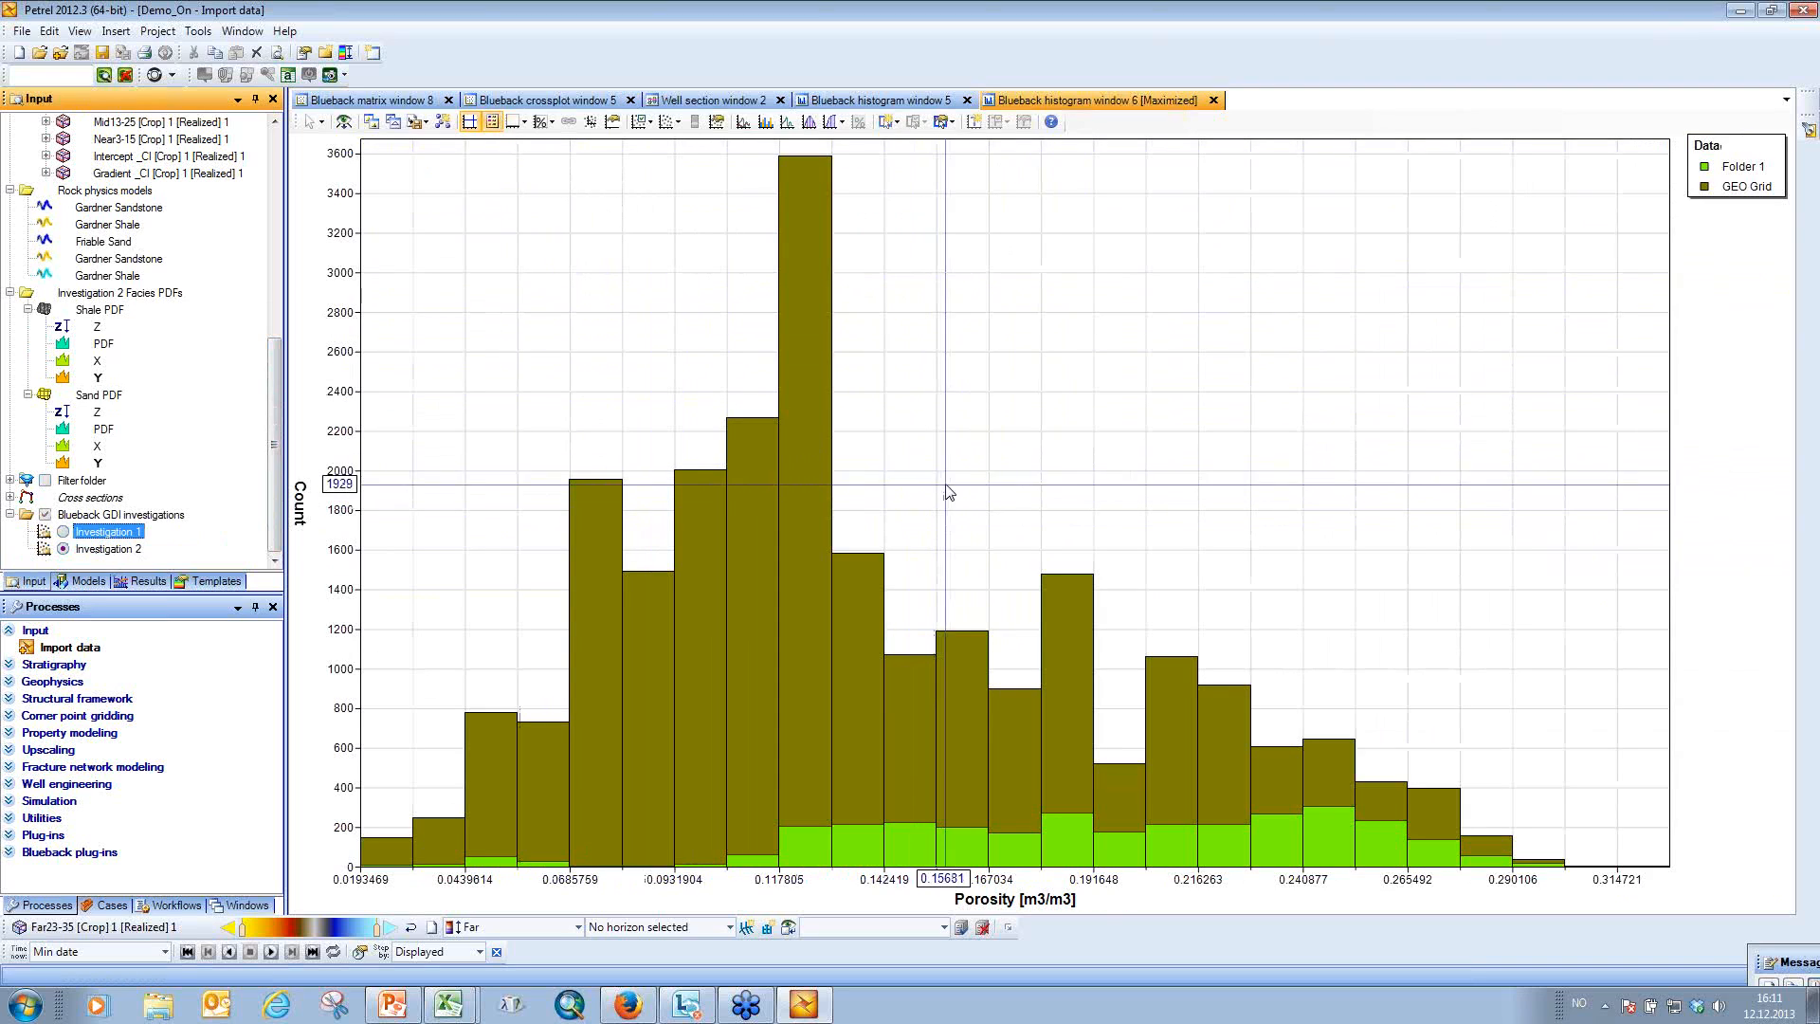
Show the well and grid porosity distributions as smooth curves, overlapping instead of stacked.
drag(954, 471, 971, 479)
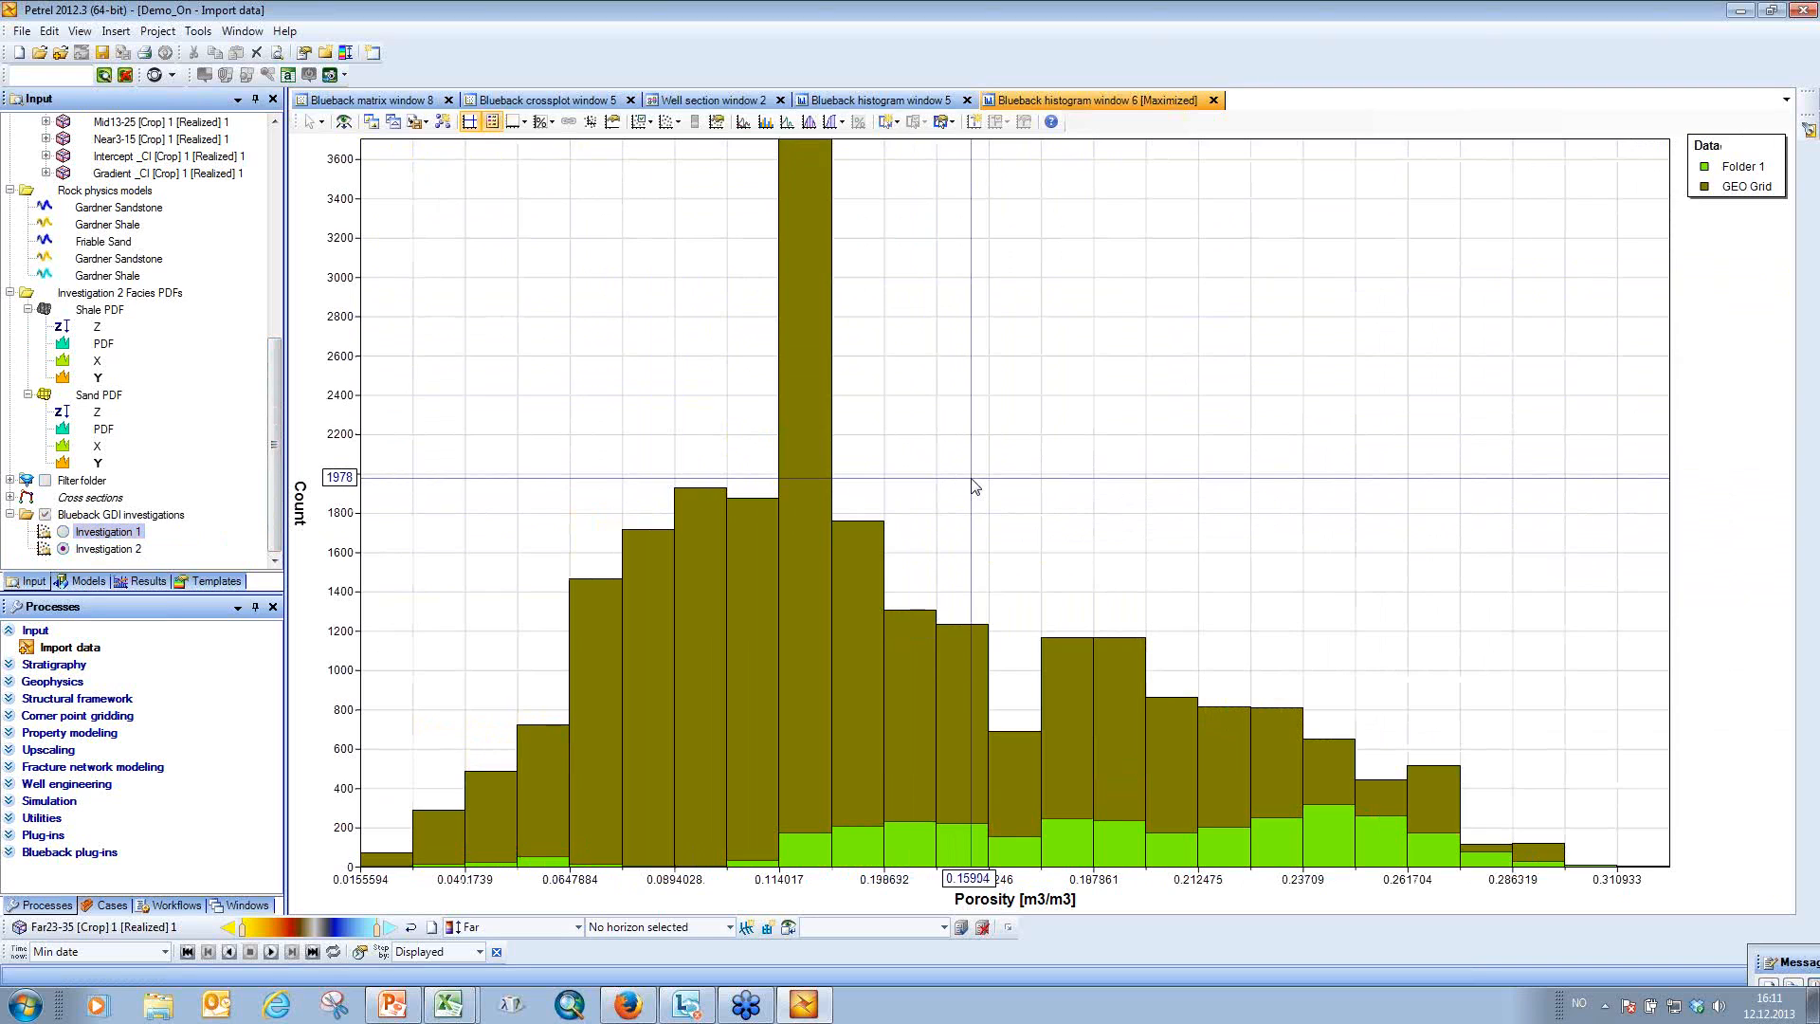
drag(976, 330, 984, 355)
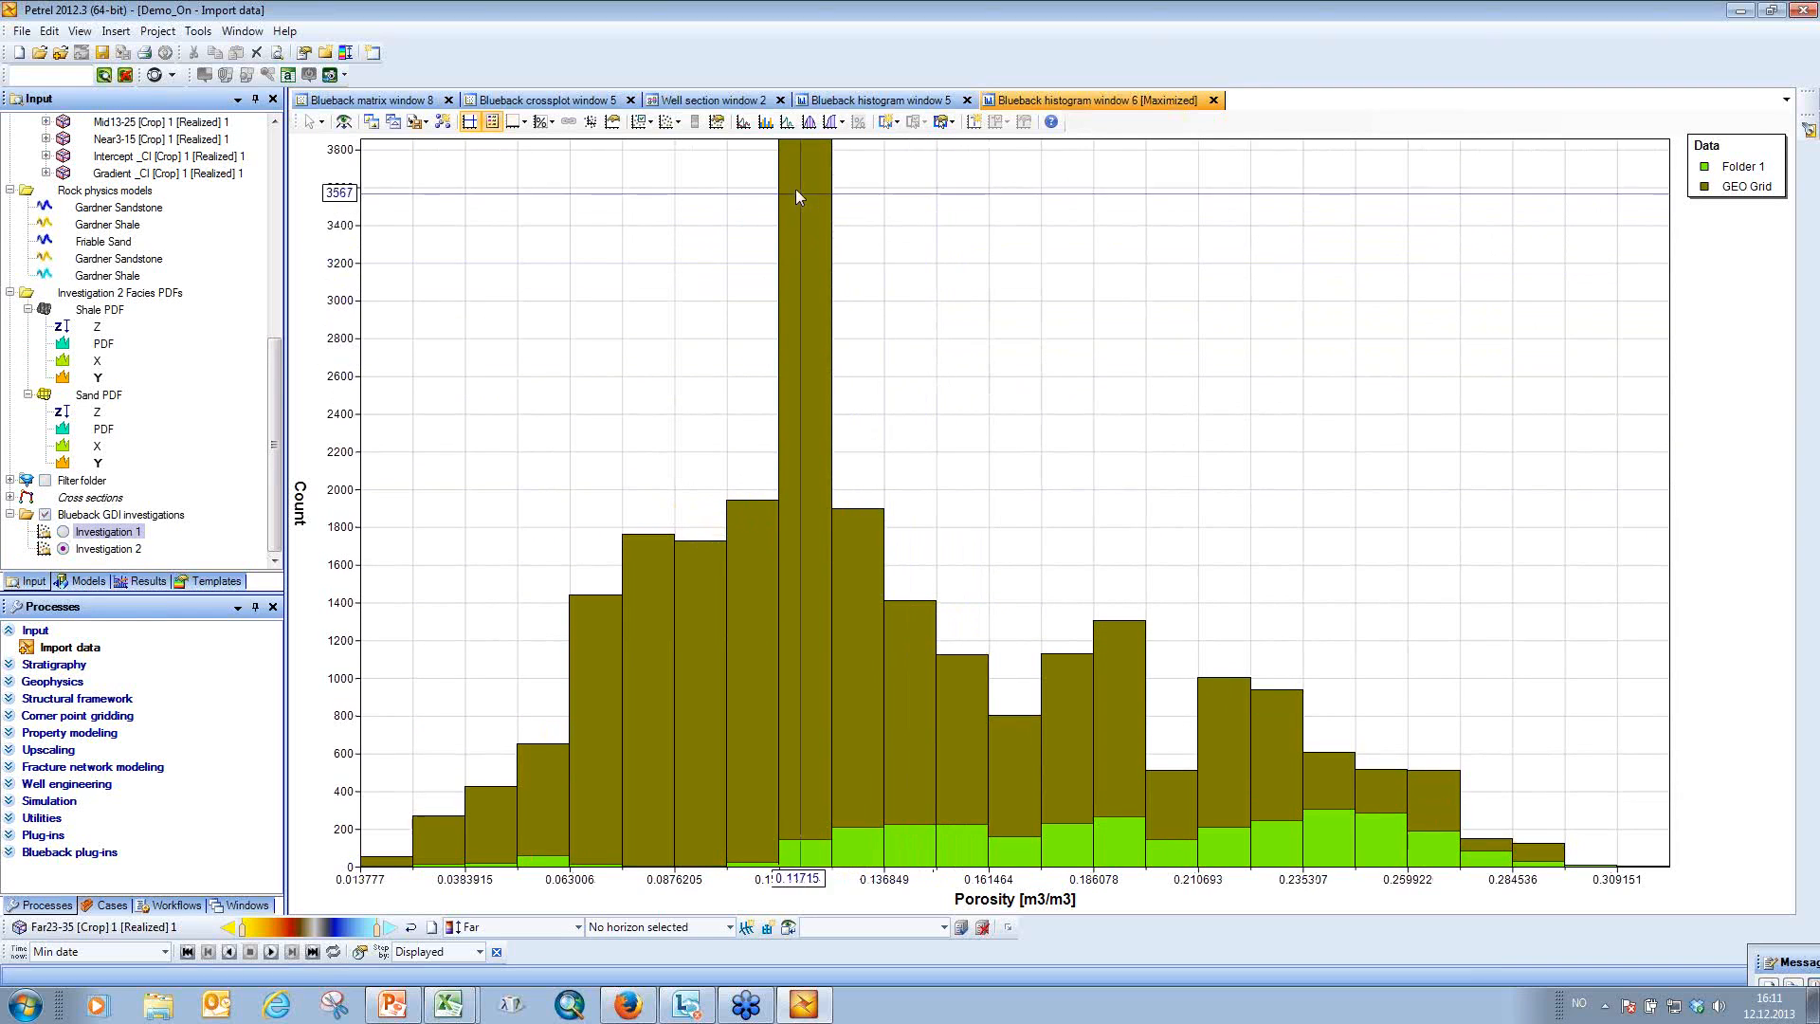
click(744, 122)
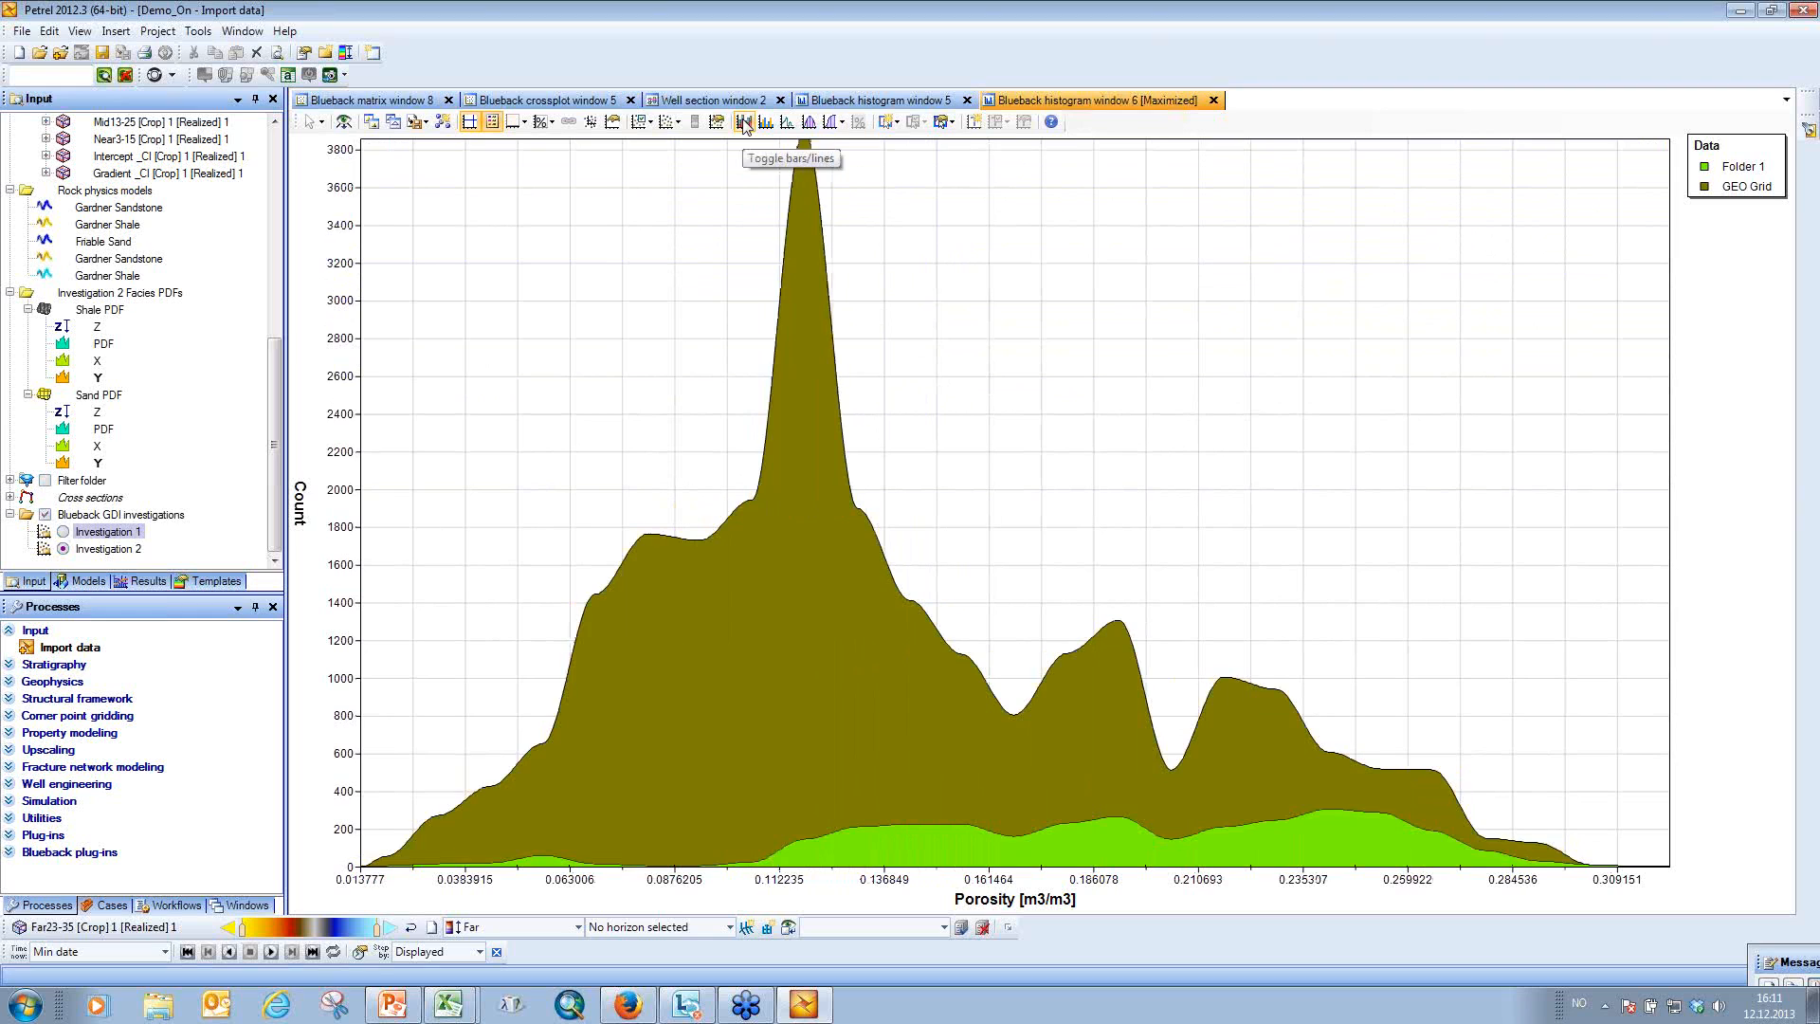
click(765, 122)
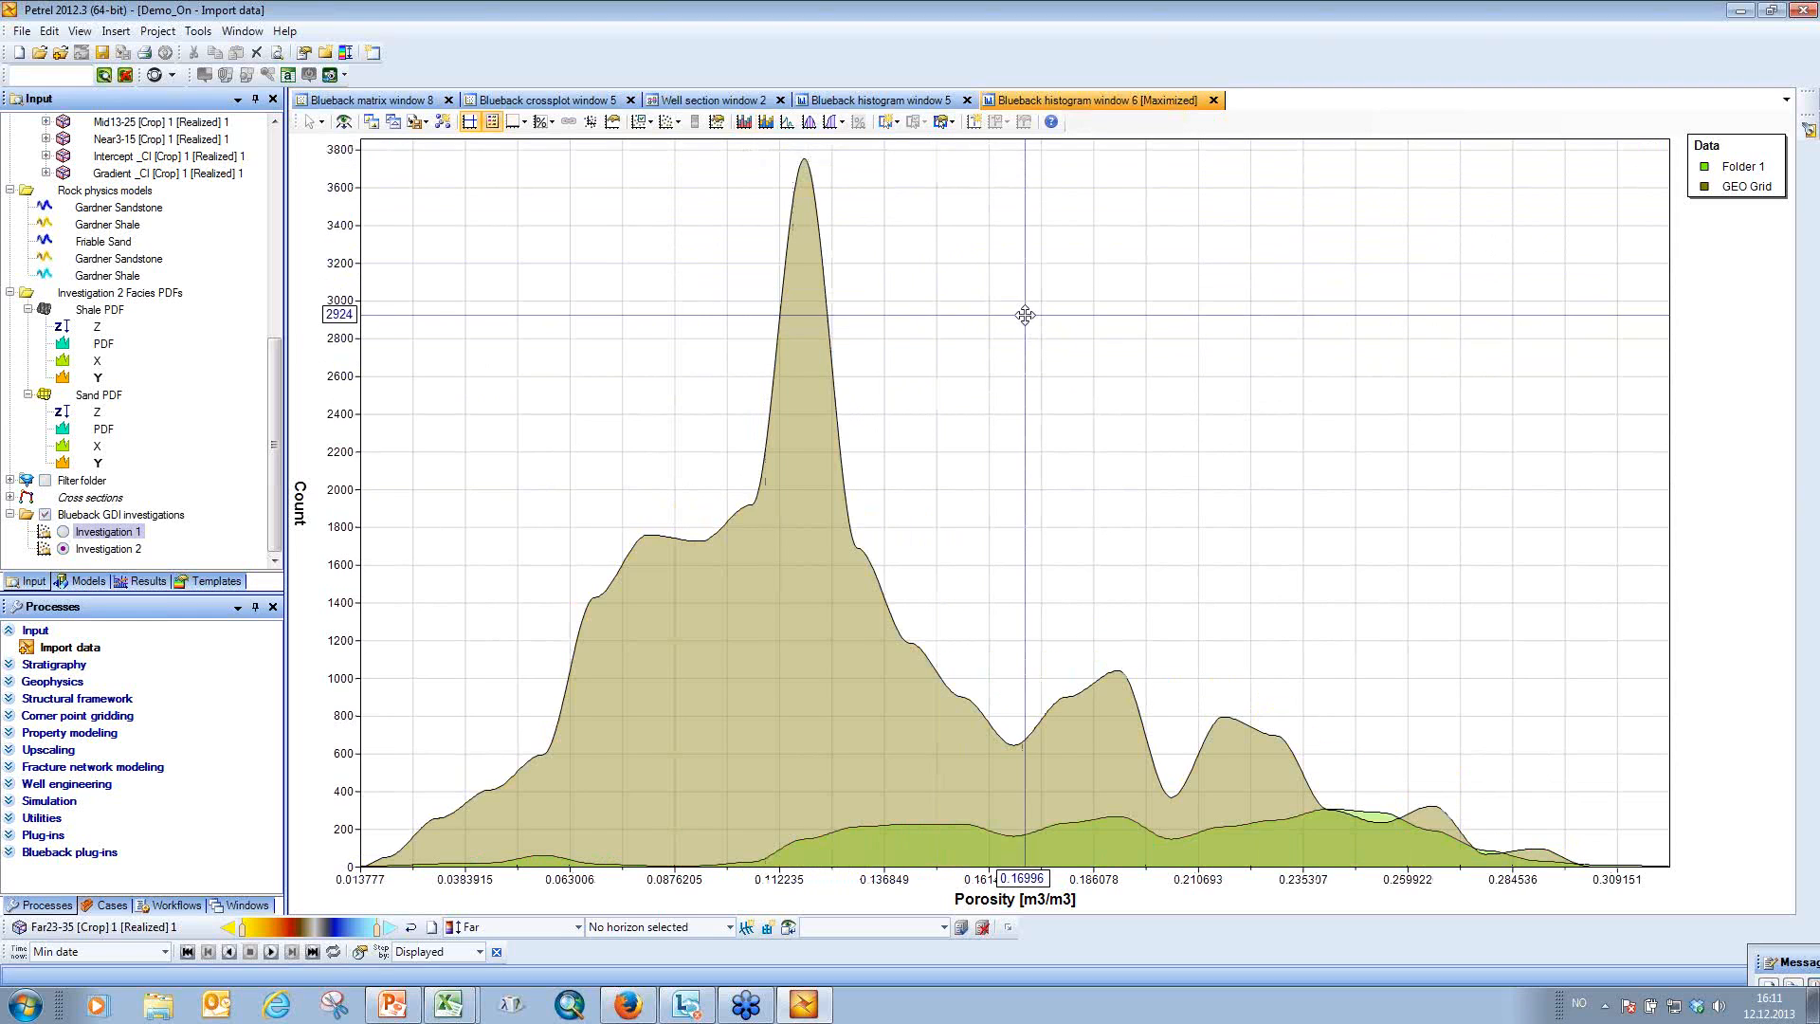
drag(1030, 352, 1182, 452)
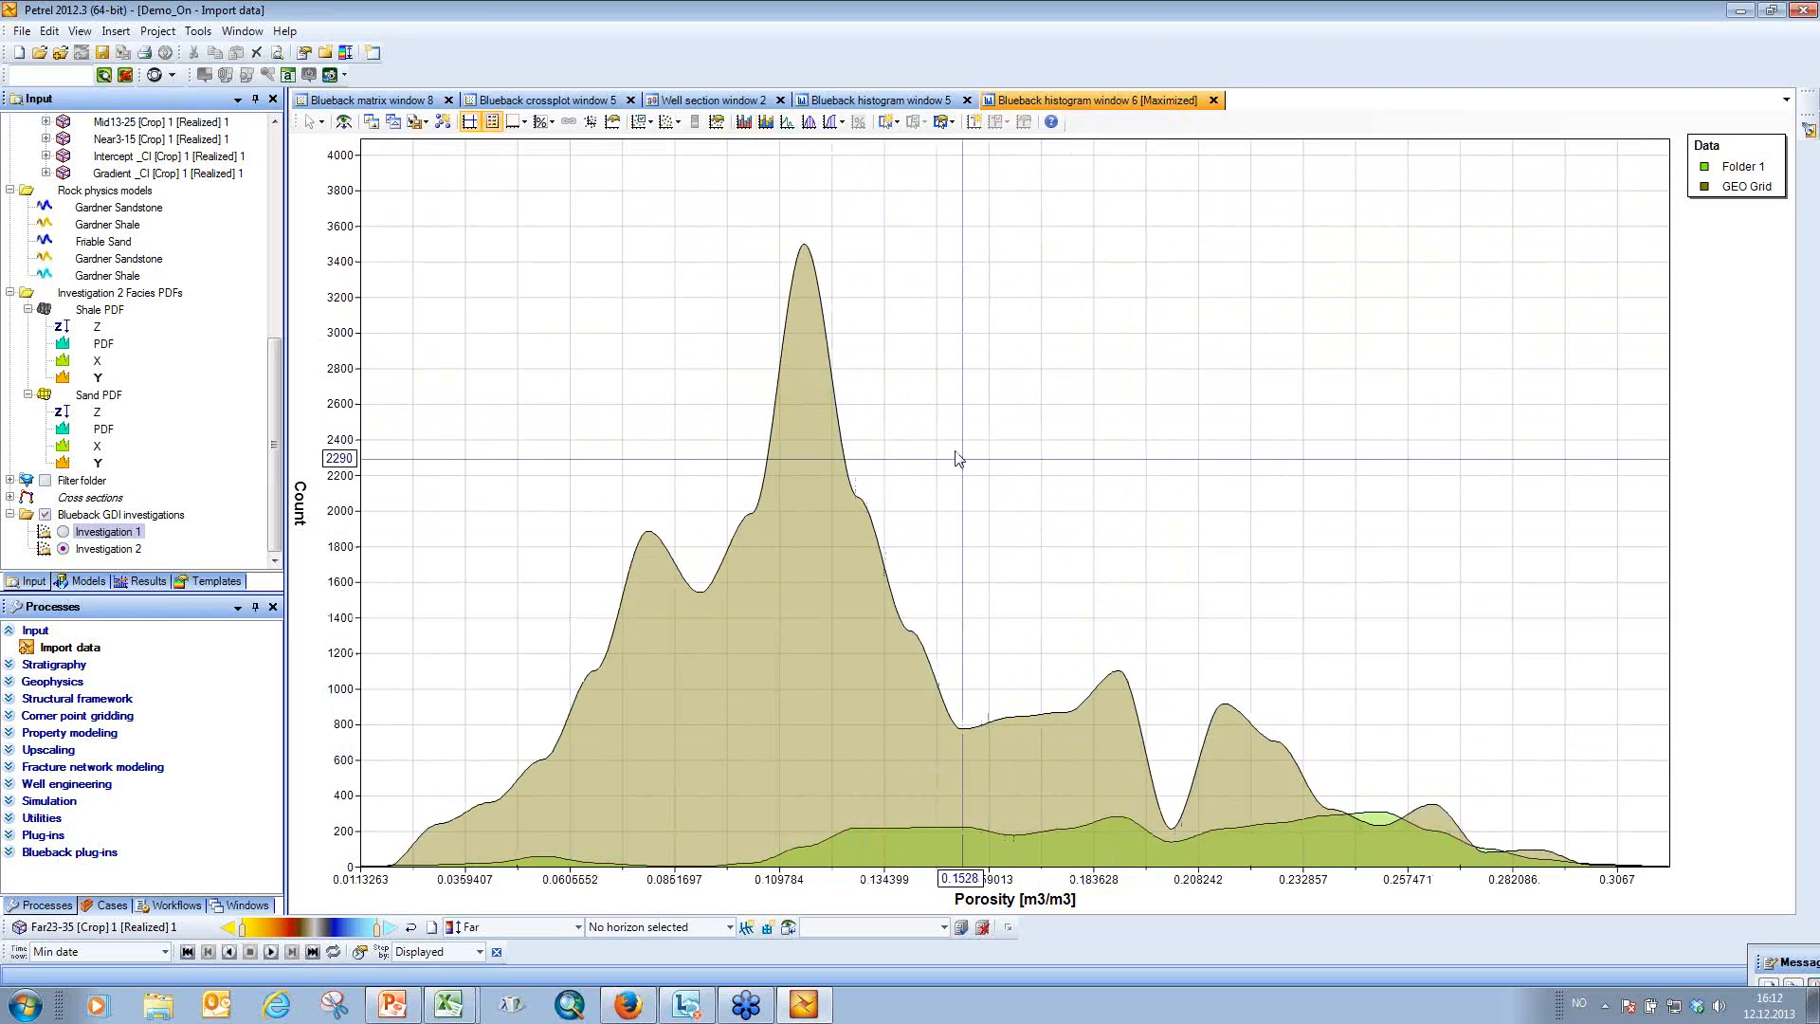
Scale the histogram by weighted percentage and display the two data sets as side-by-side bars.
click(547, 124)
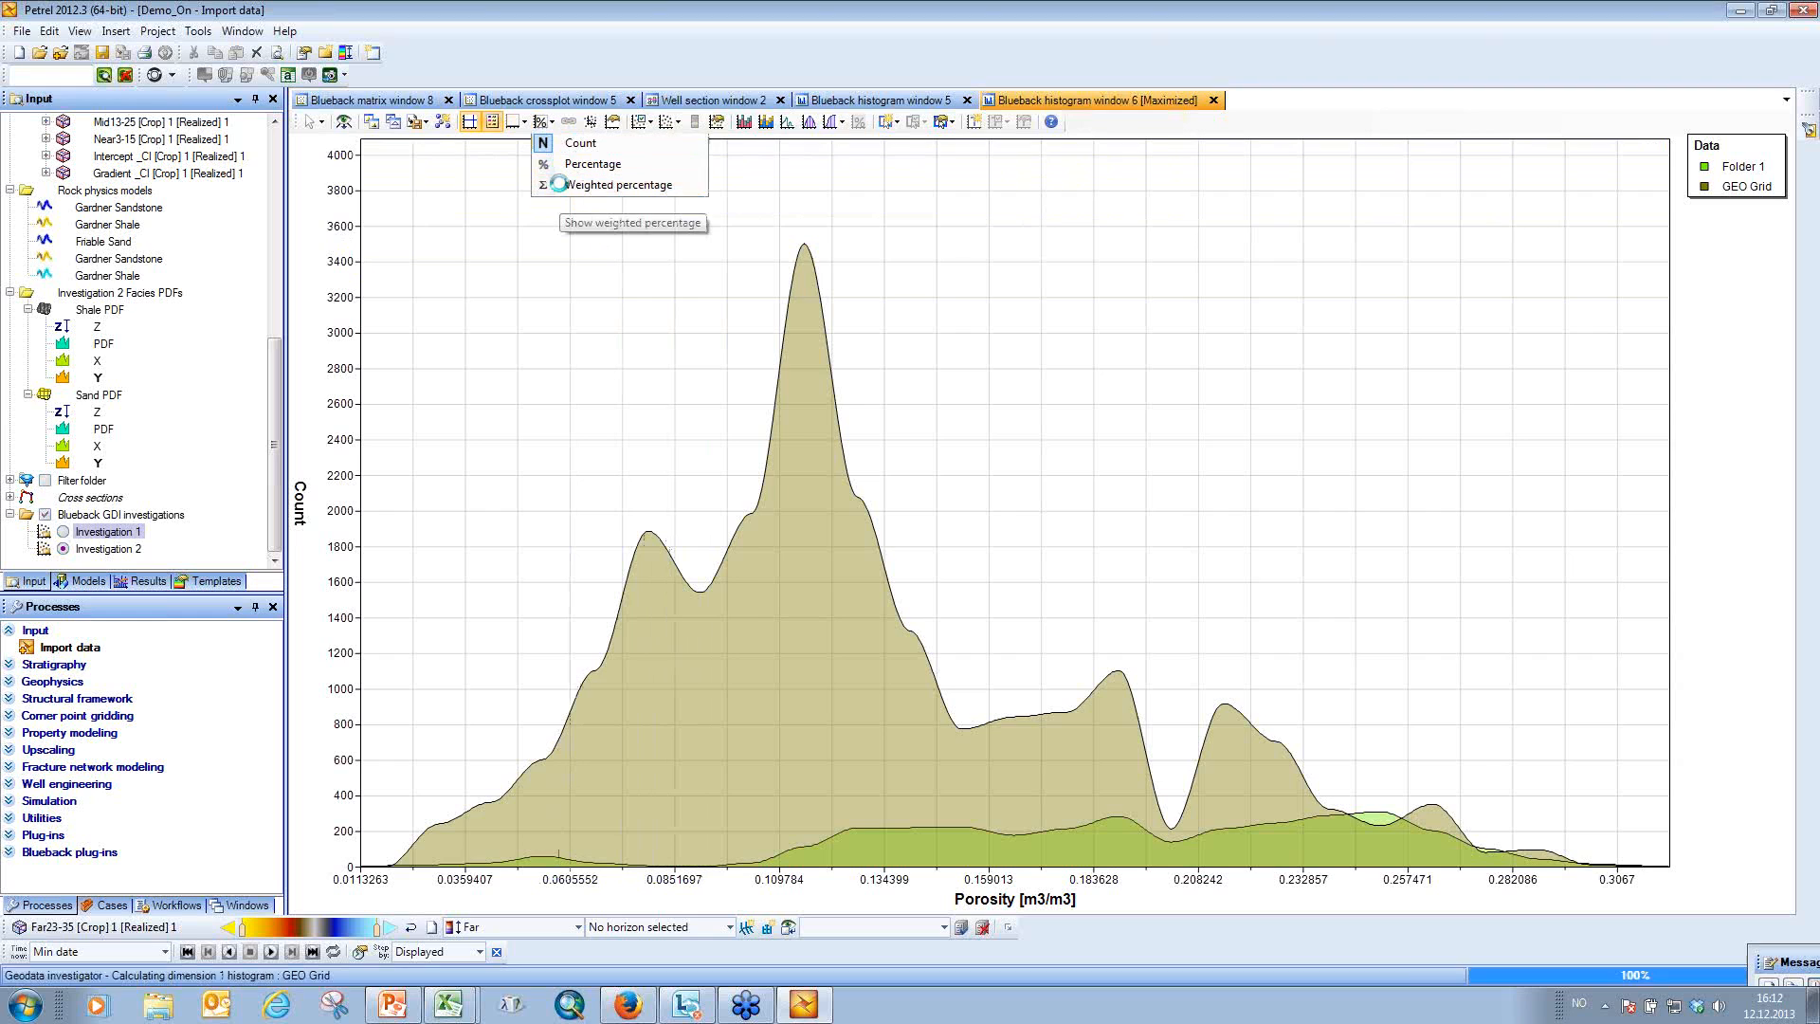
click(588, 185)
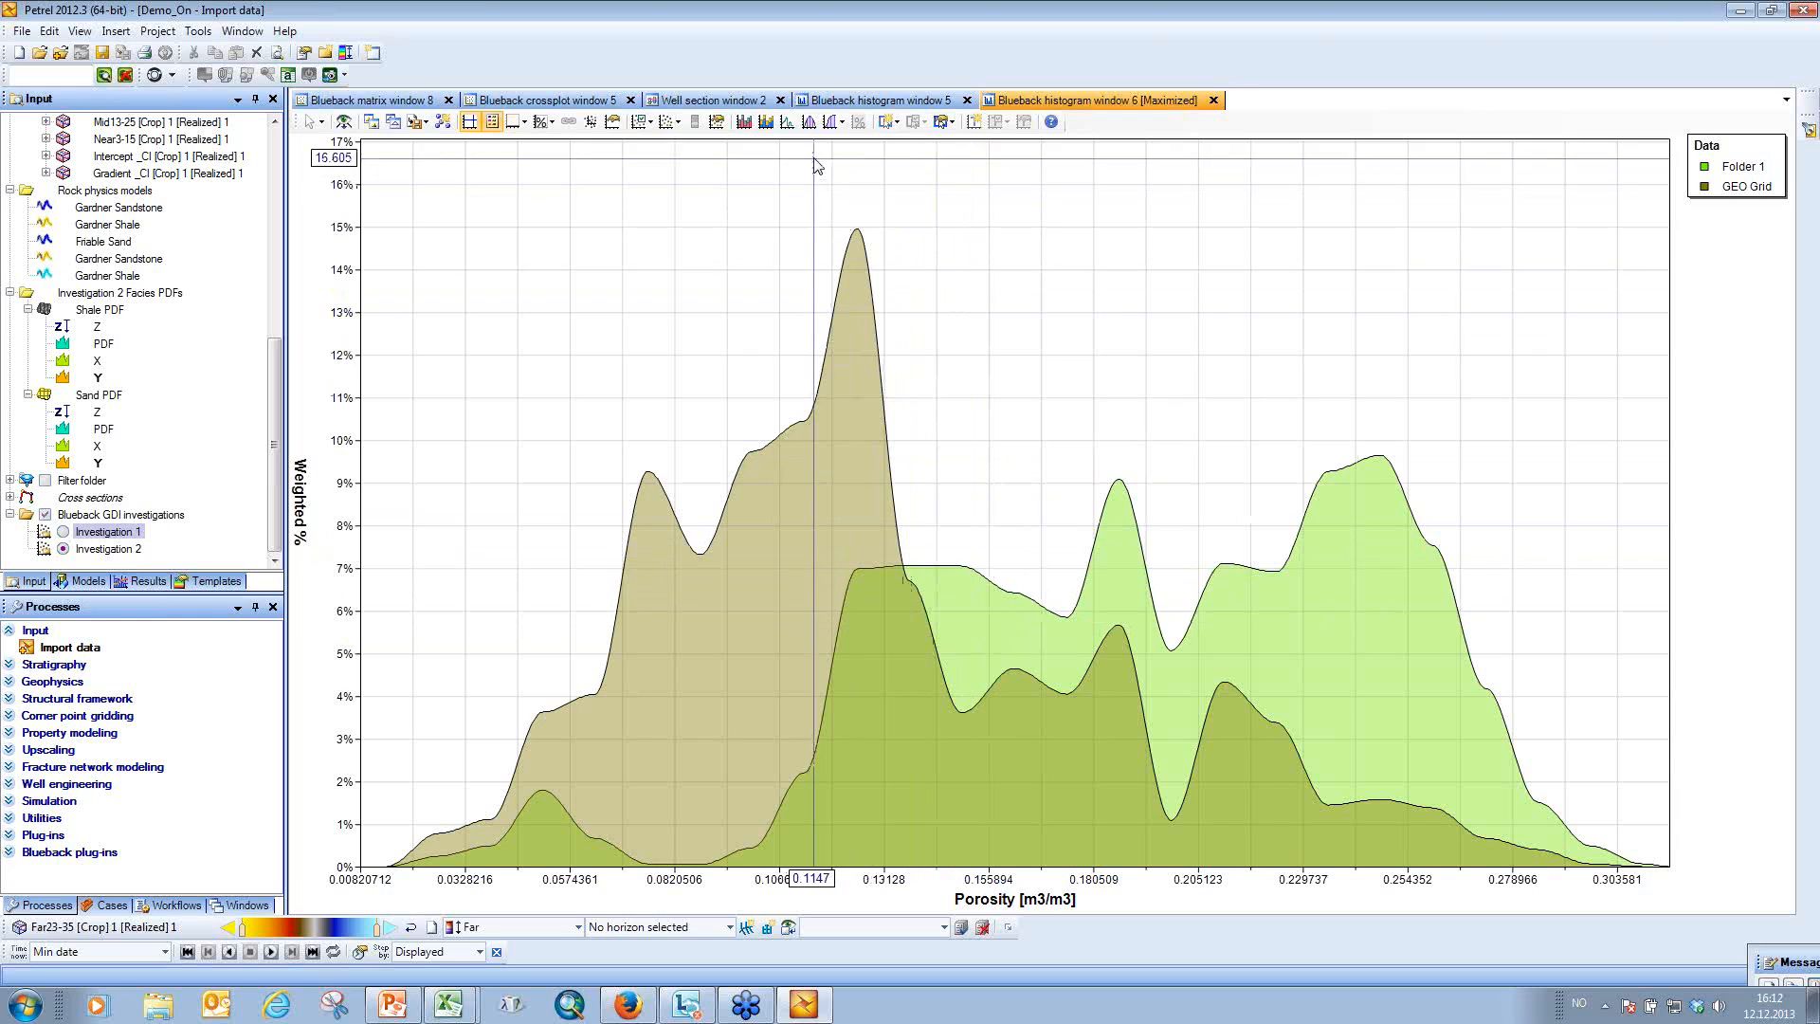
click(745, 124)
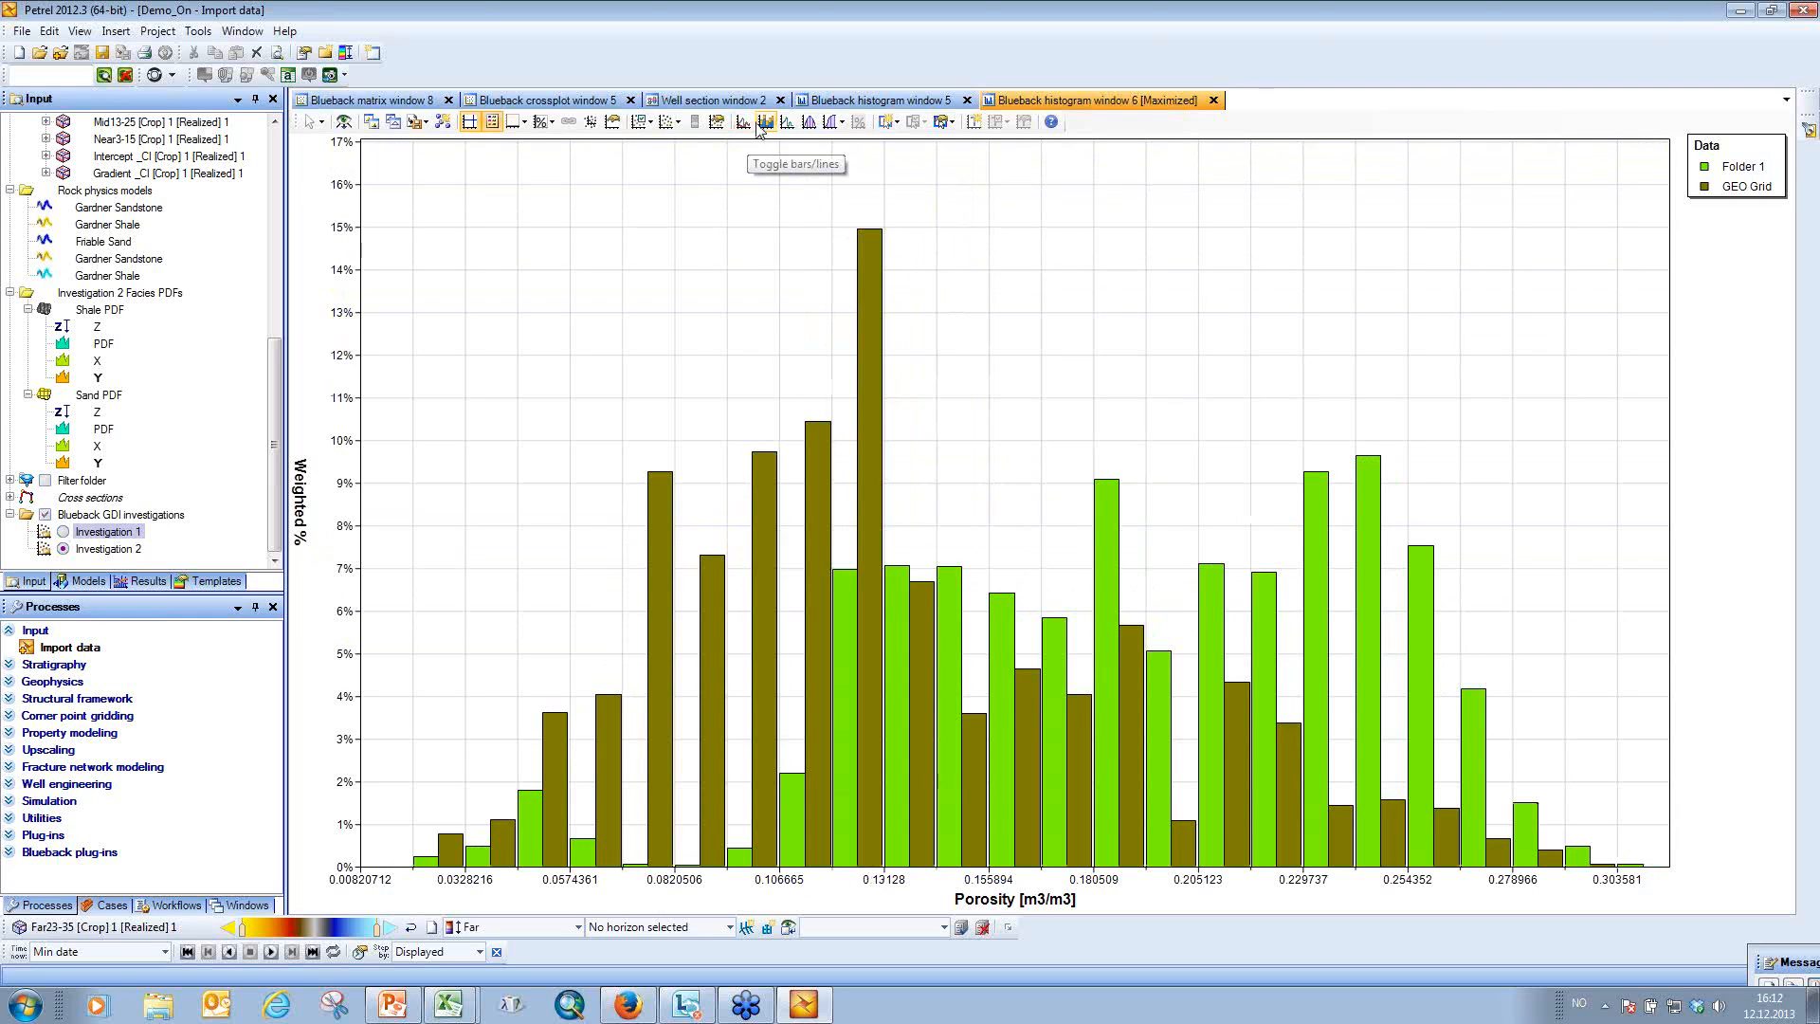
Colour the porosity histogram by Fluvial facies and stack the bars instead of placing them side by side.
click(671, 122)
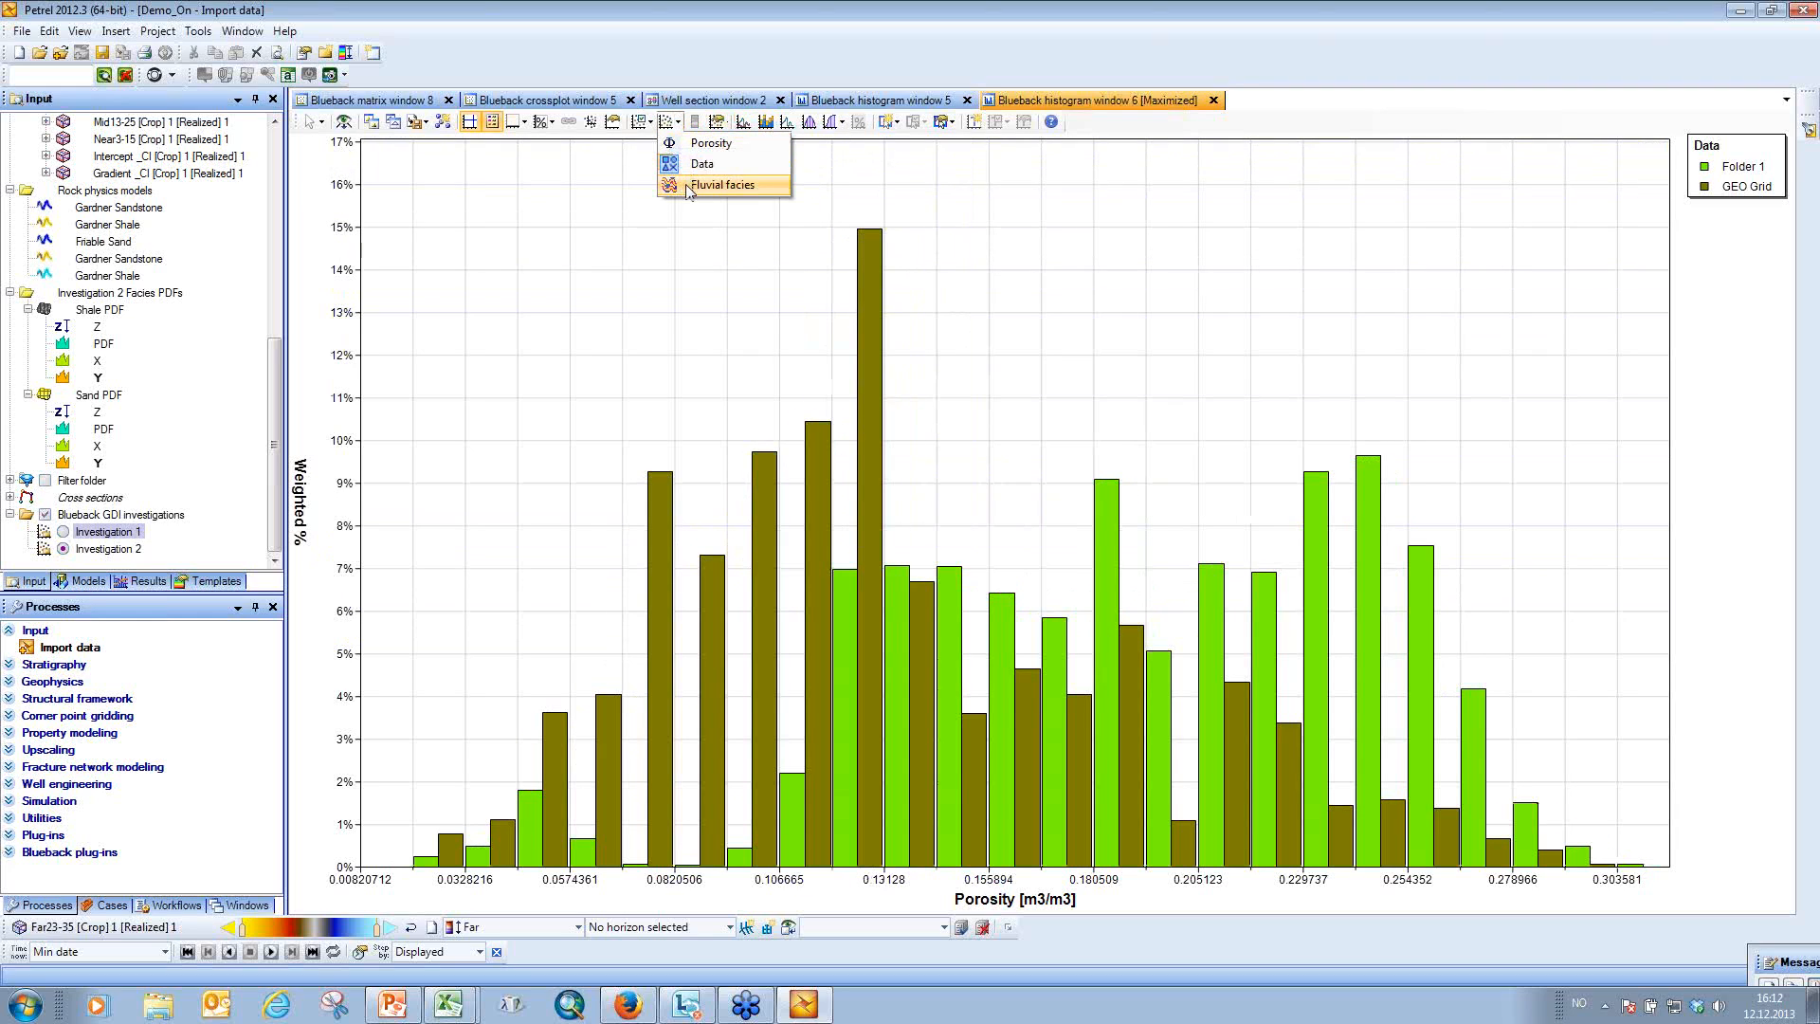
click(689, 187)
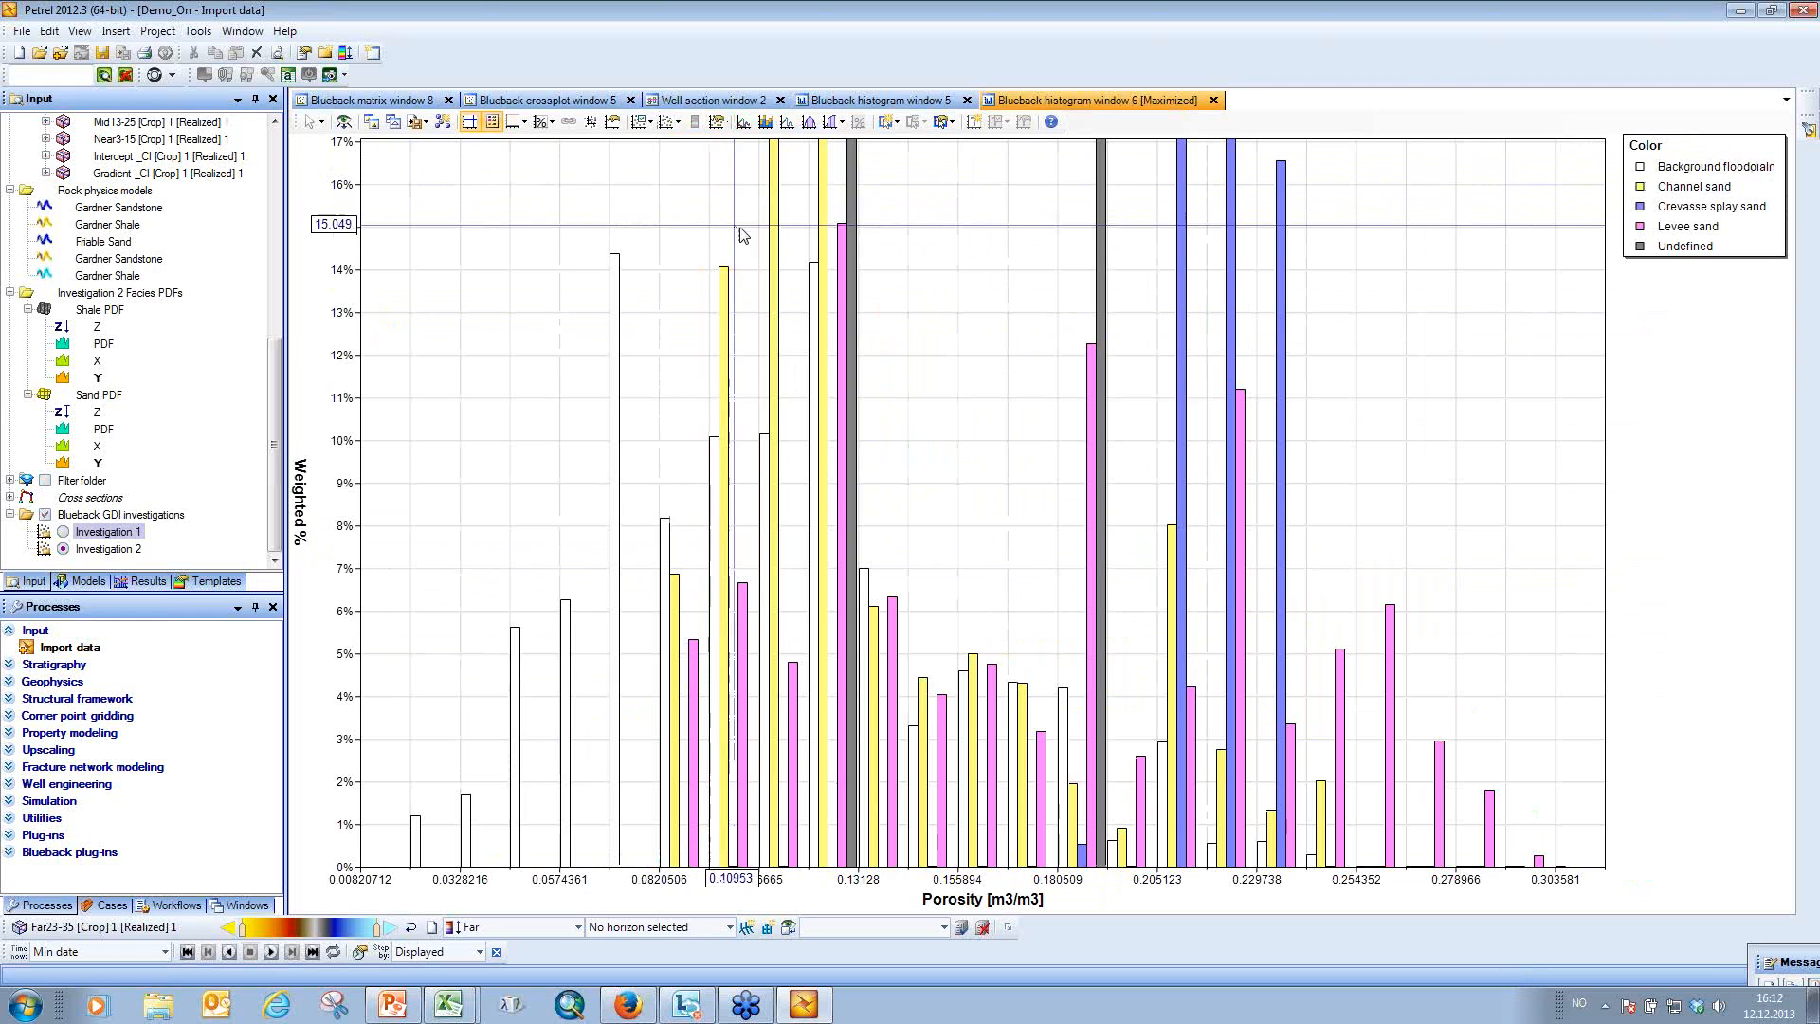
click(765, 123)
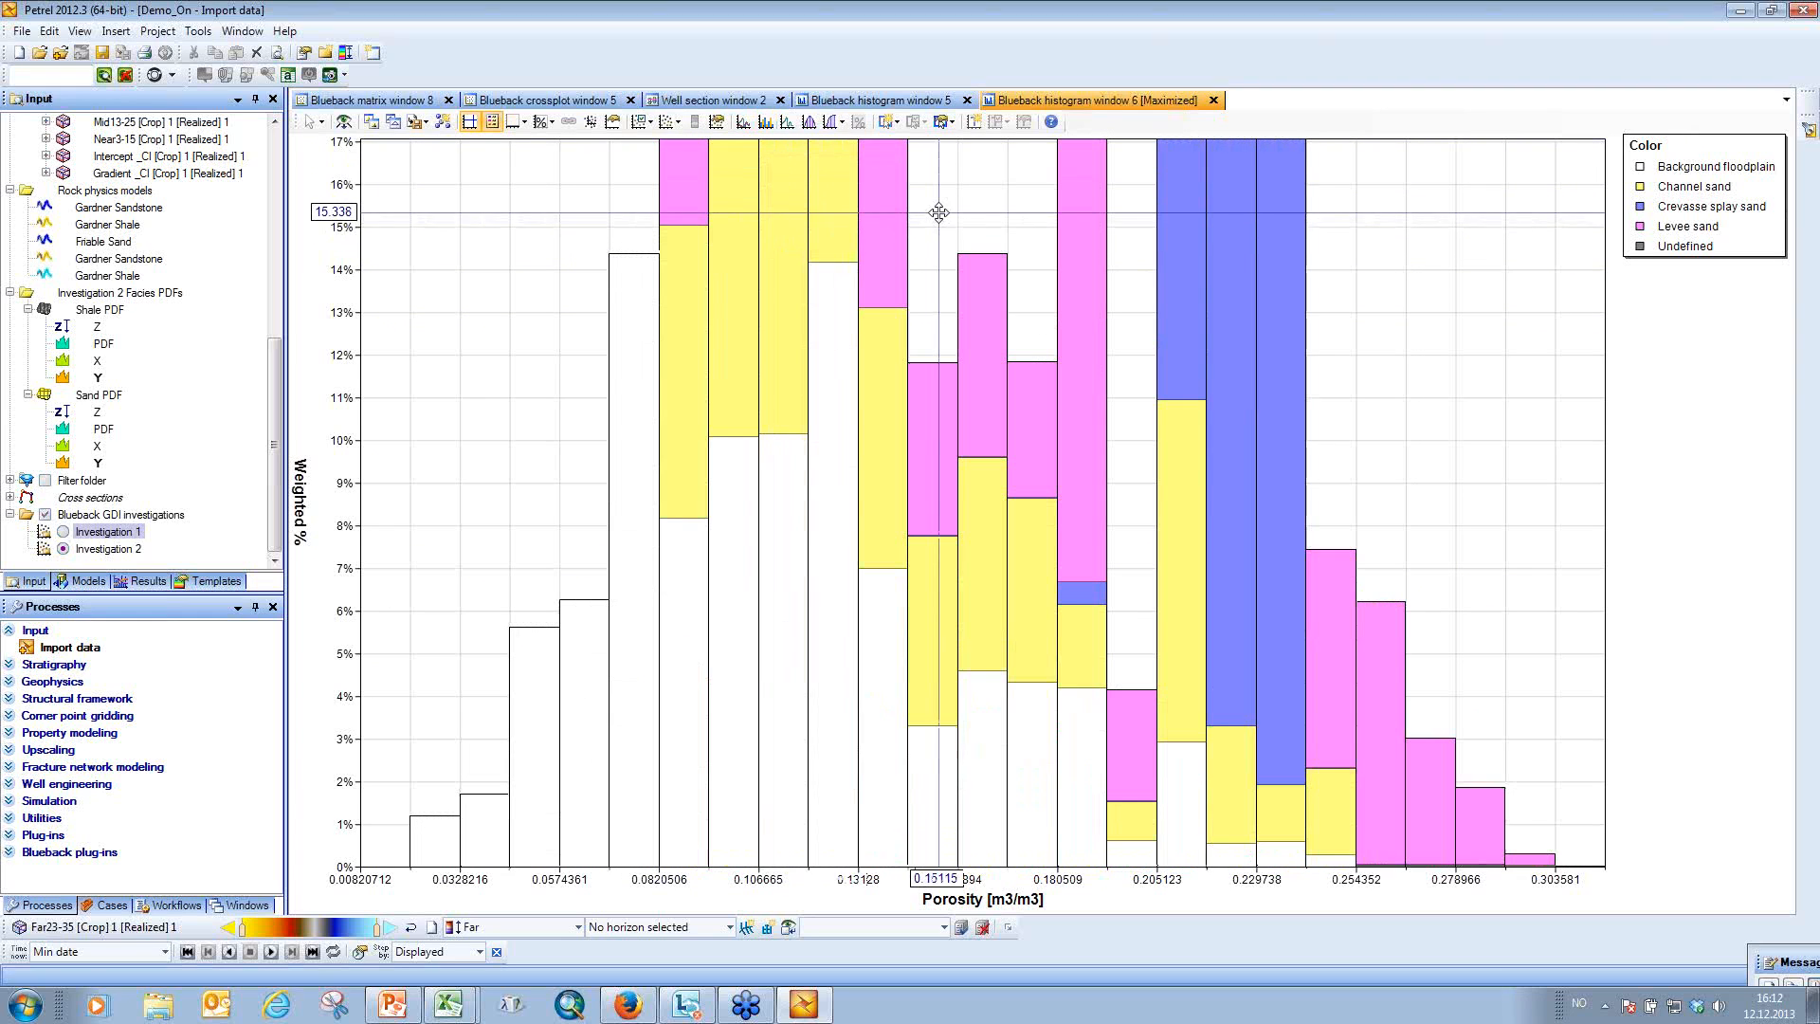
drag(939, 211, 955, 573)
drag(977, 318, 946, 276)
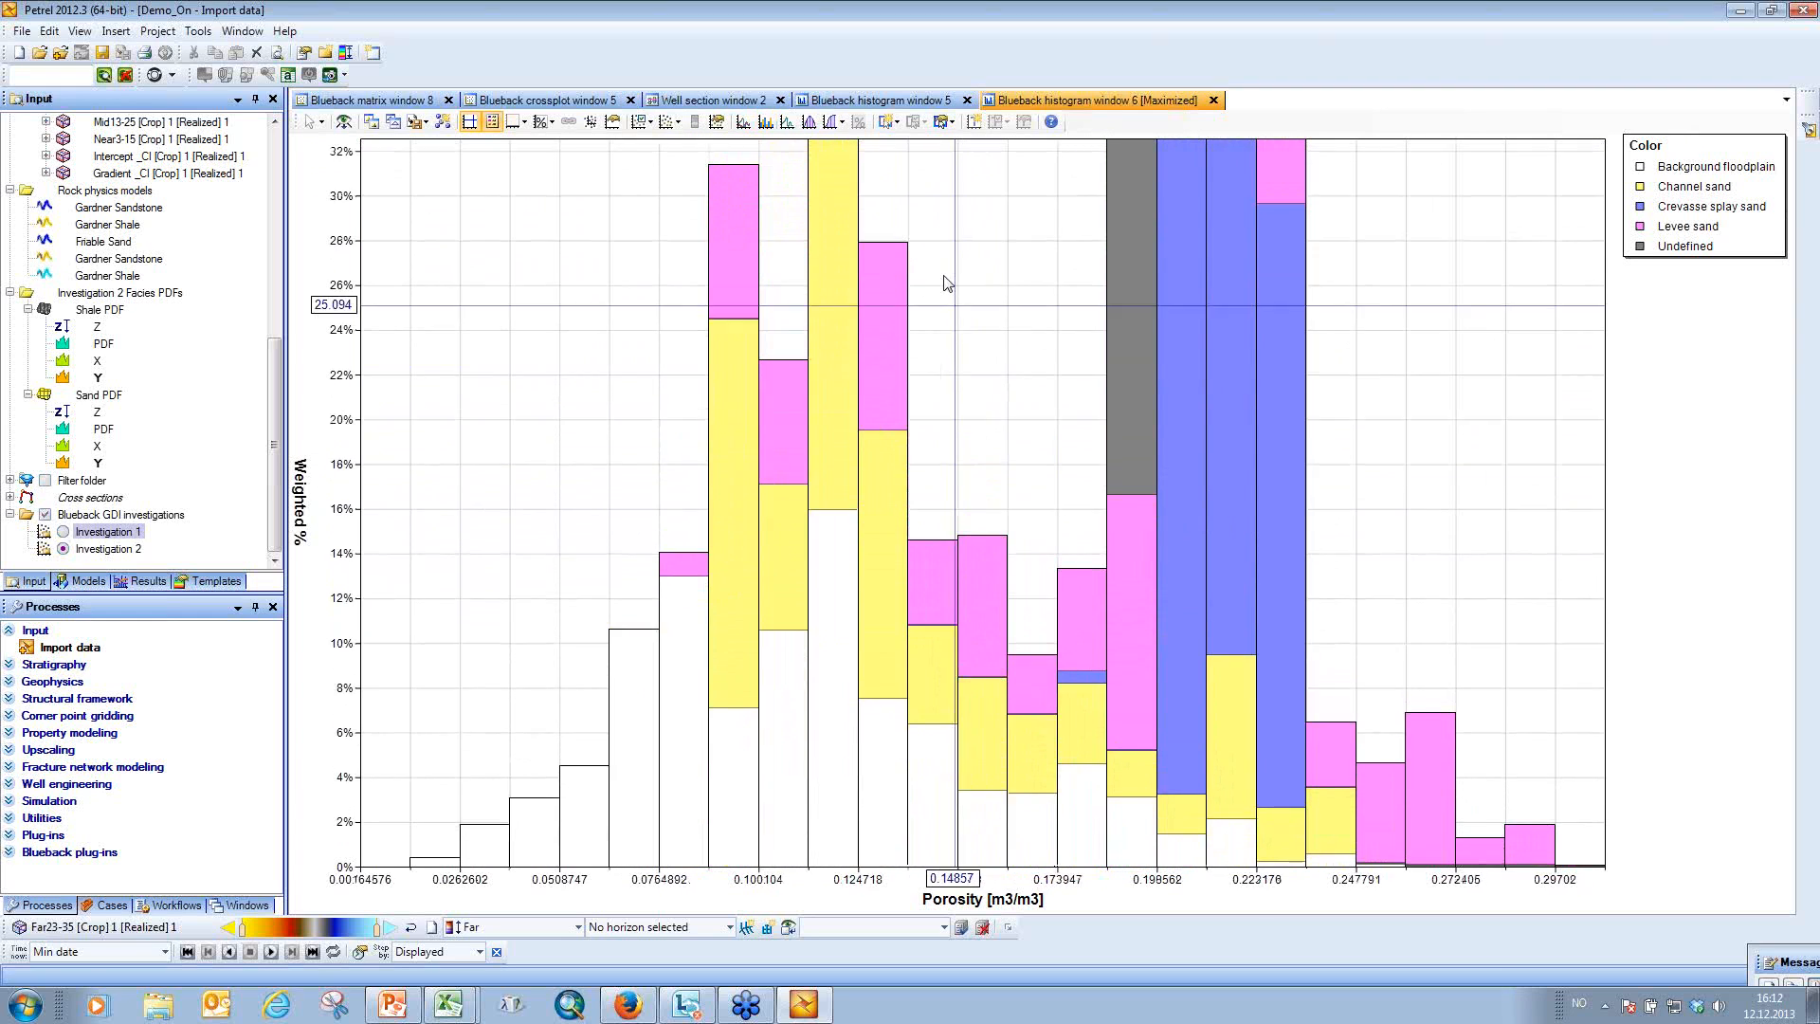
Show the data statistics table and hide the Folder 1 wells so that only the GEO Grid data is plotted.
click(808, 122)
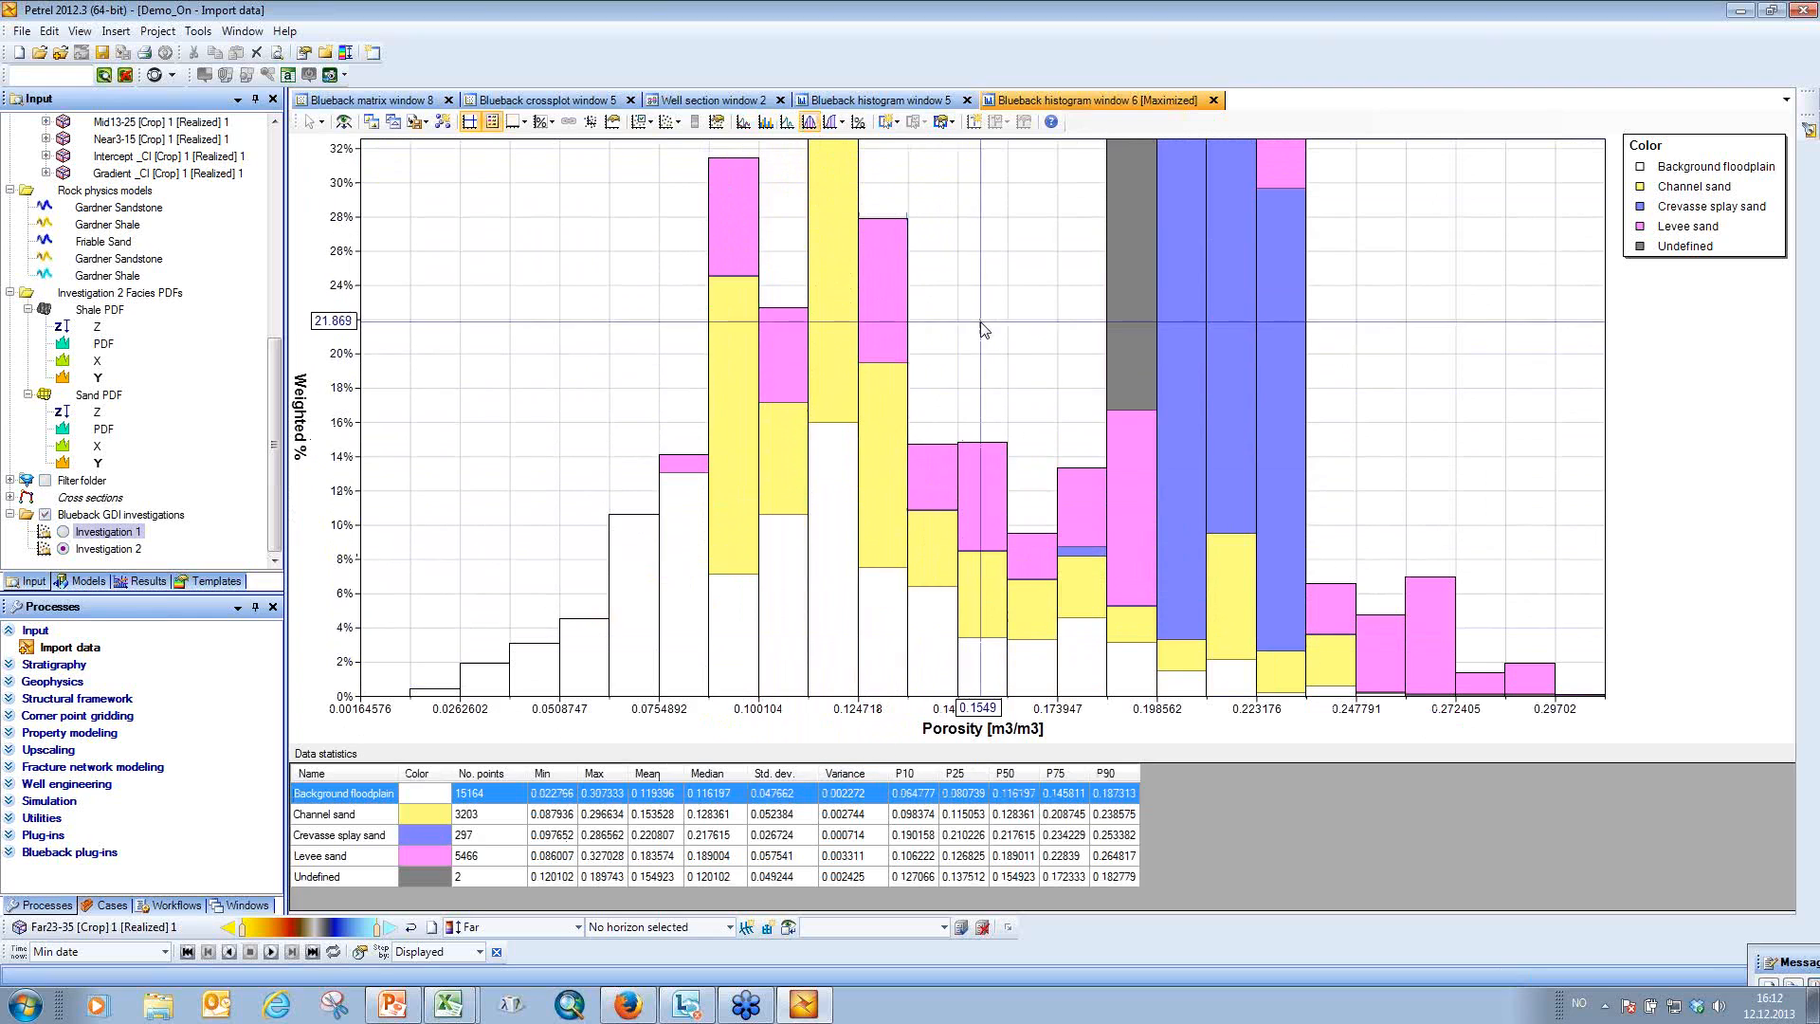
drag(979, 327, 981, 428)
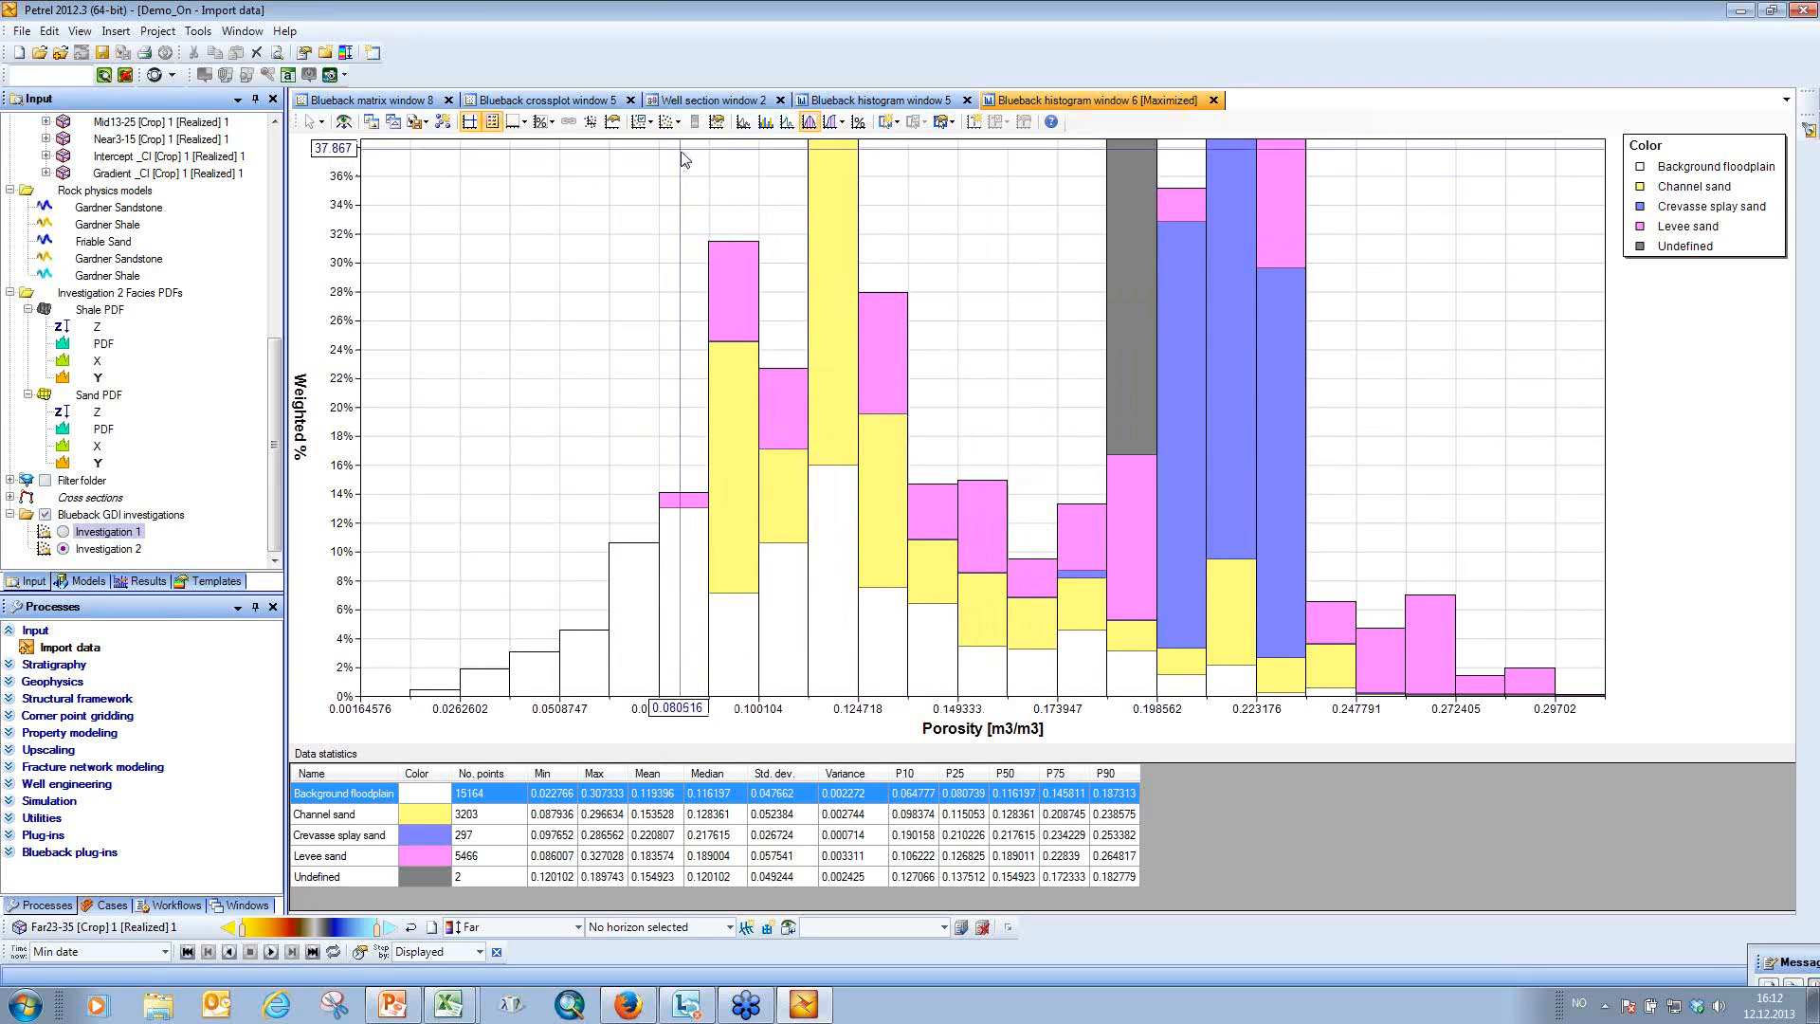
click(651, 123)
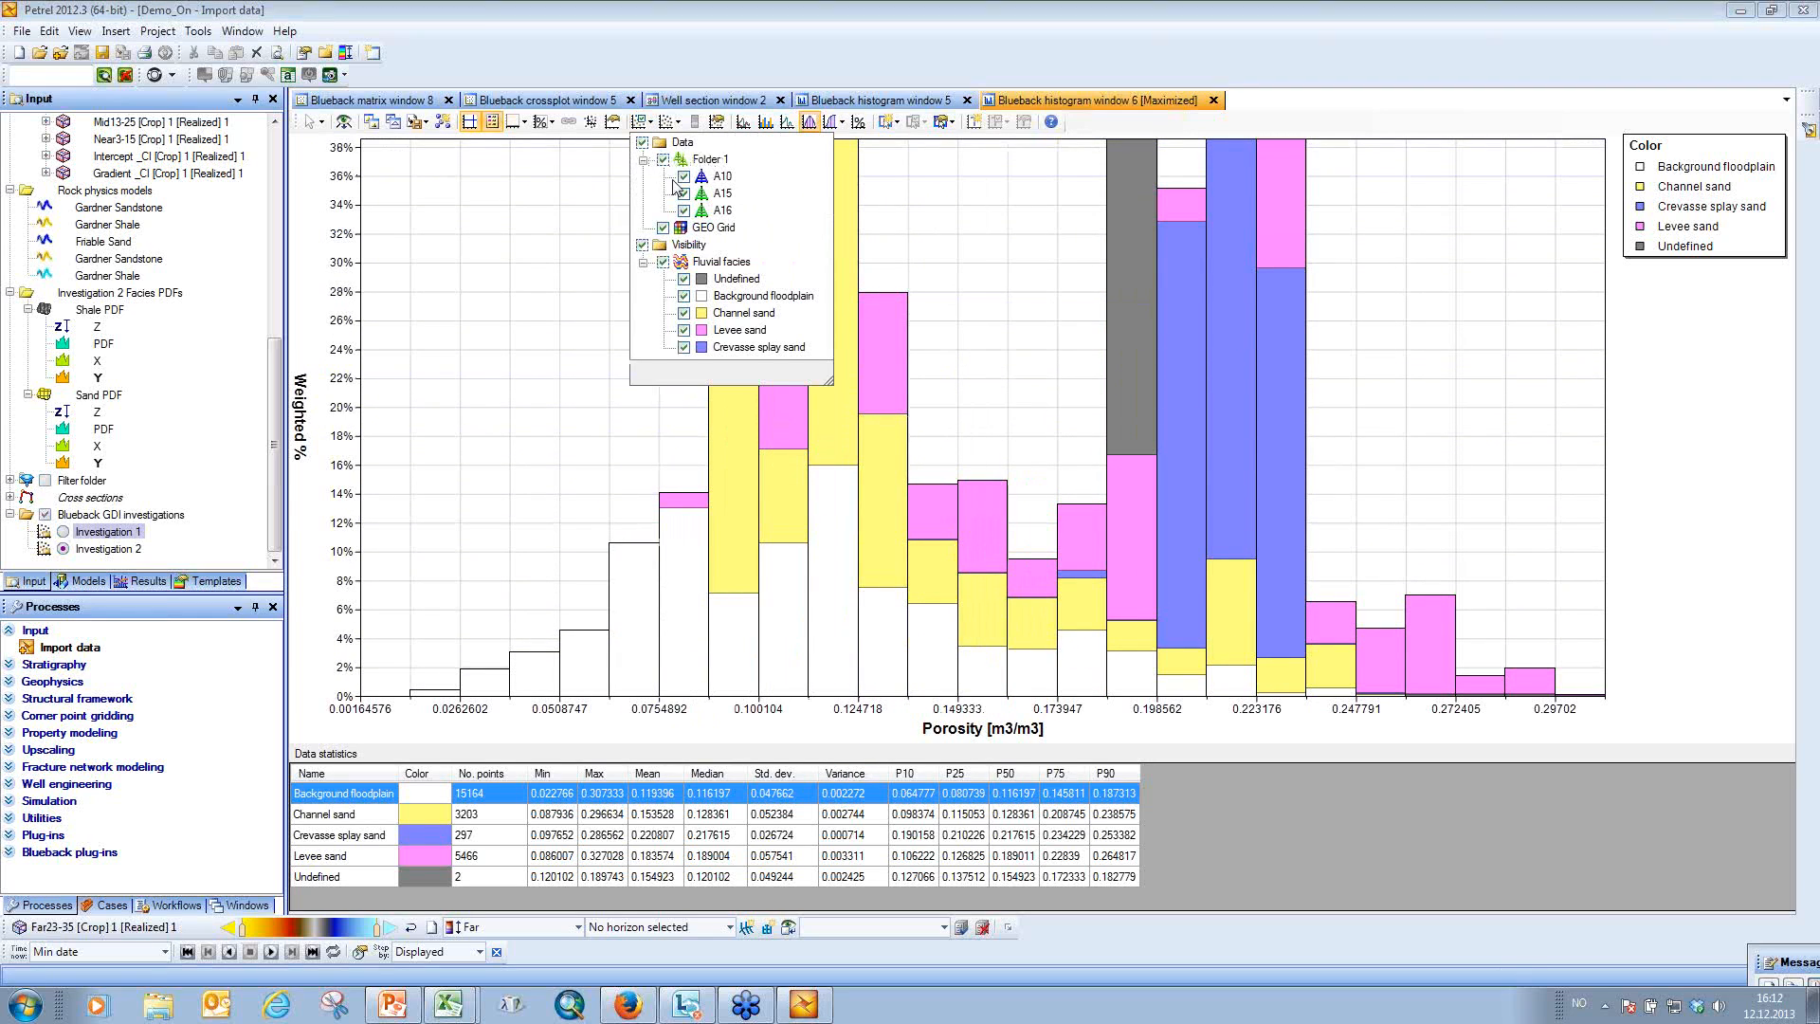
click(662, 159)
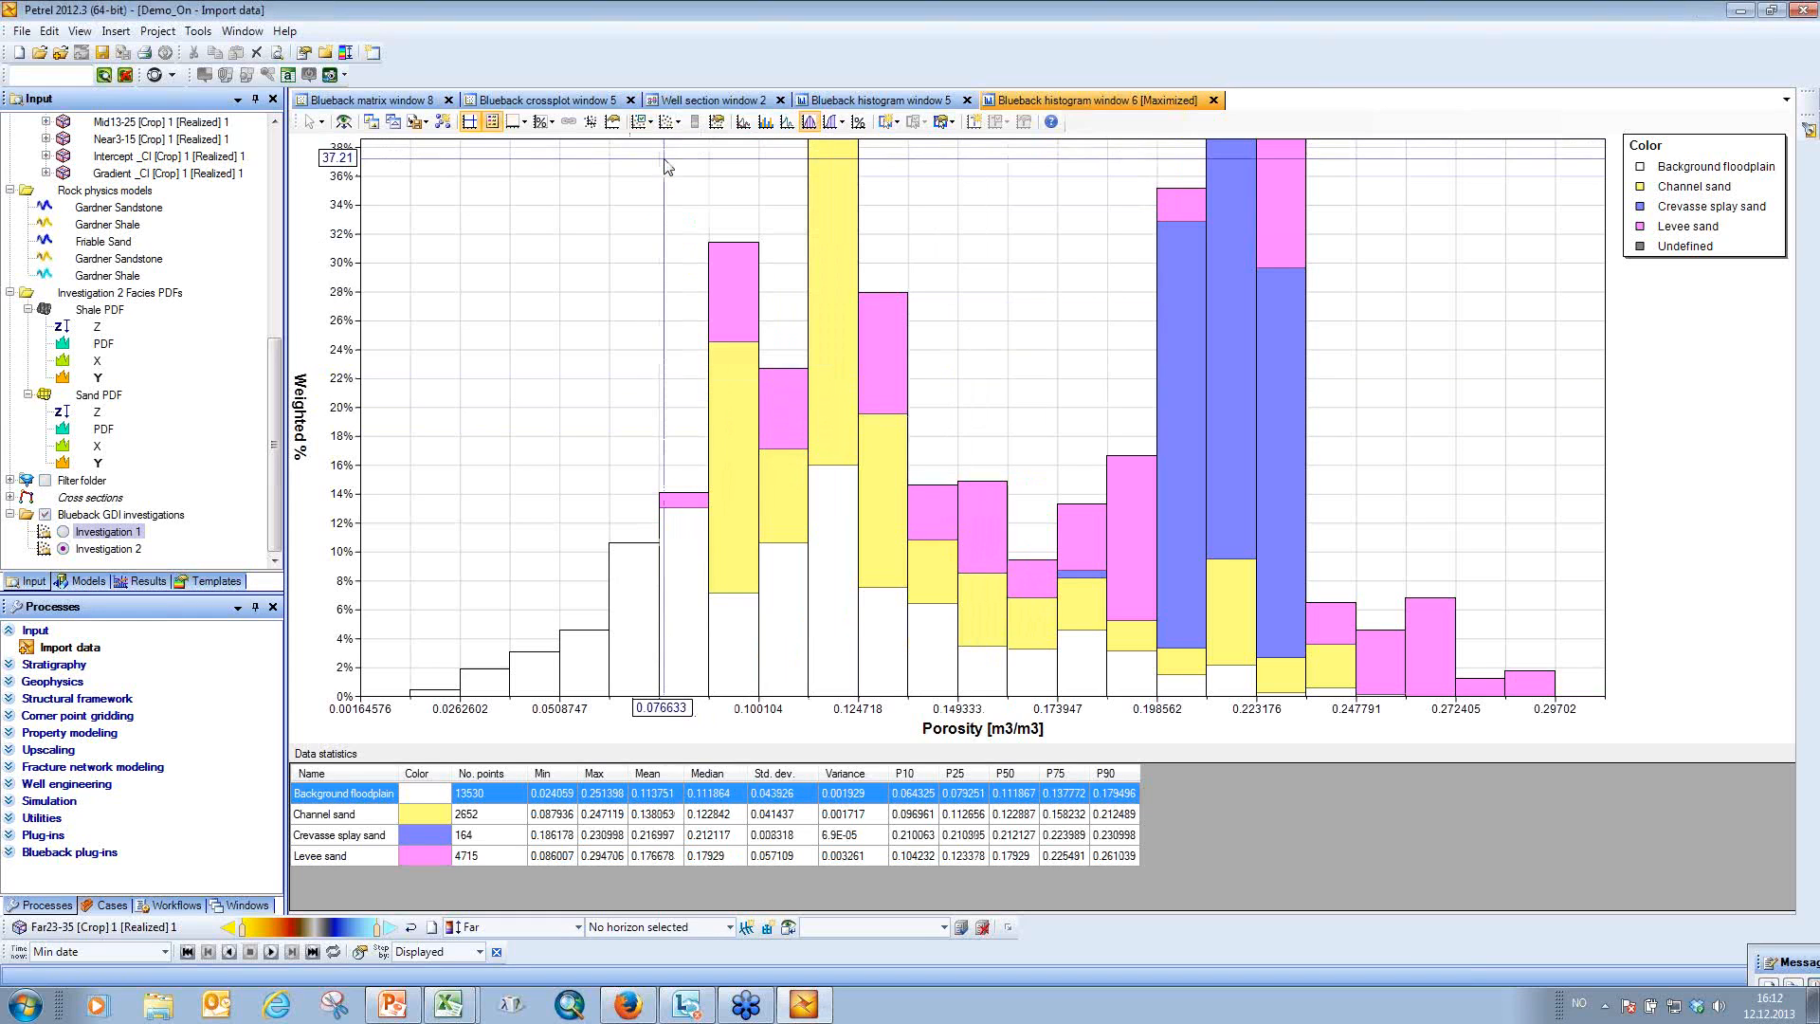
drag(1059, 407, 1058, 420)
drag(1056, 292, 1048, 496)
drag(1048, 333, 1032, 405)
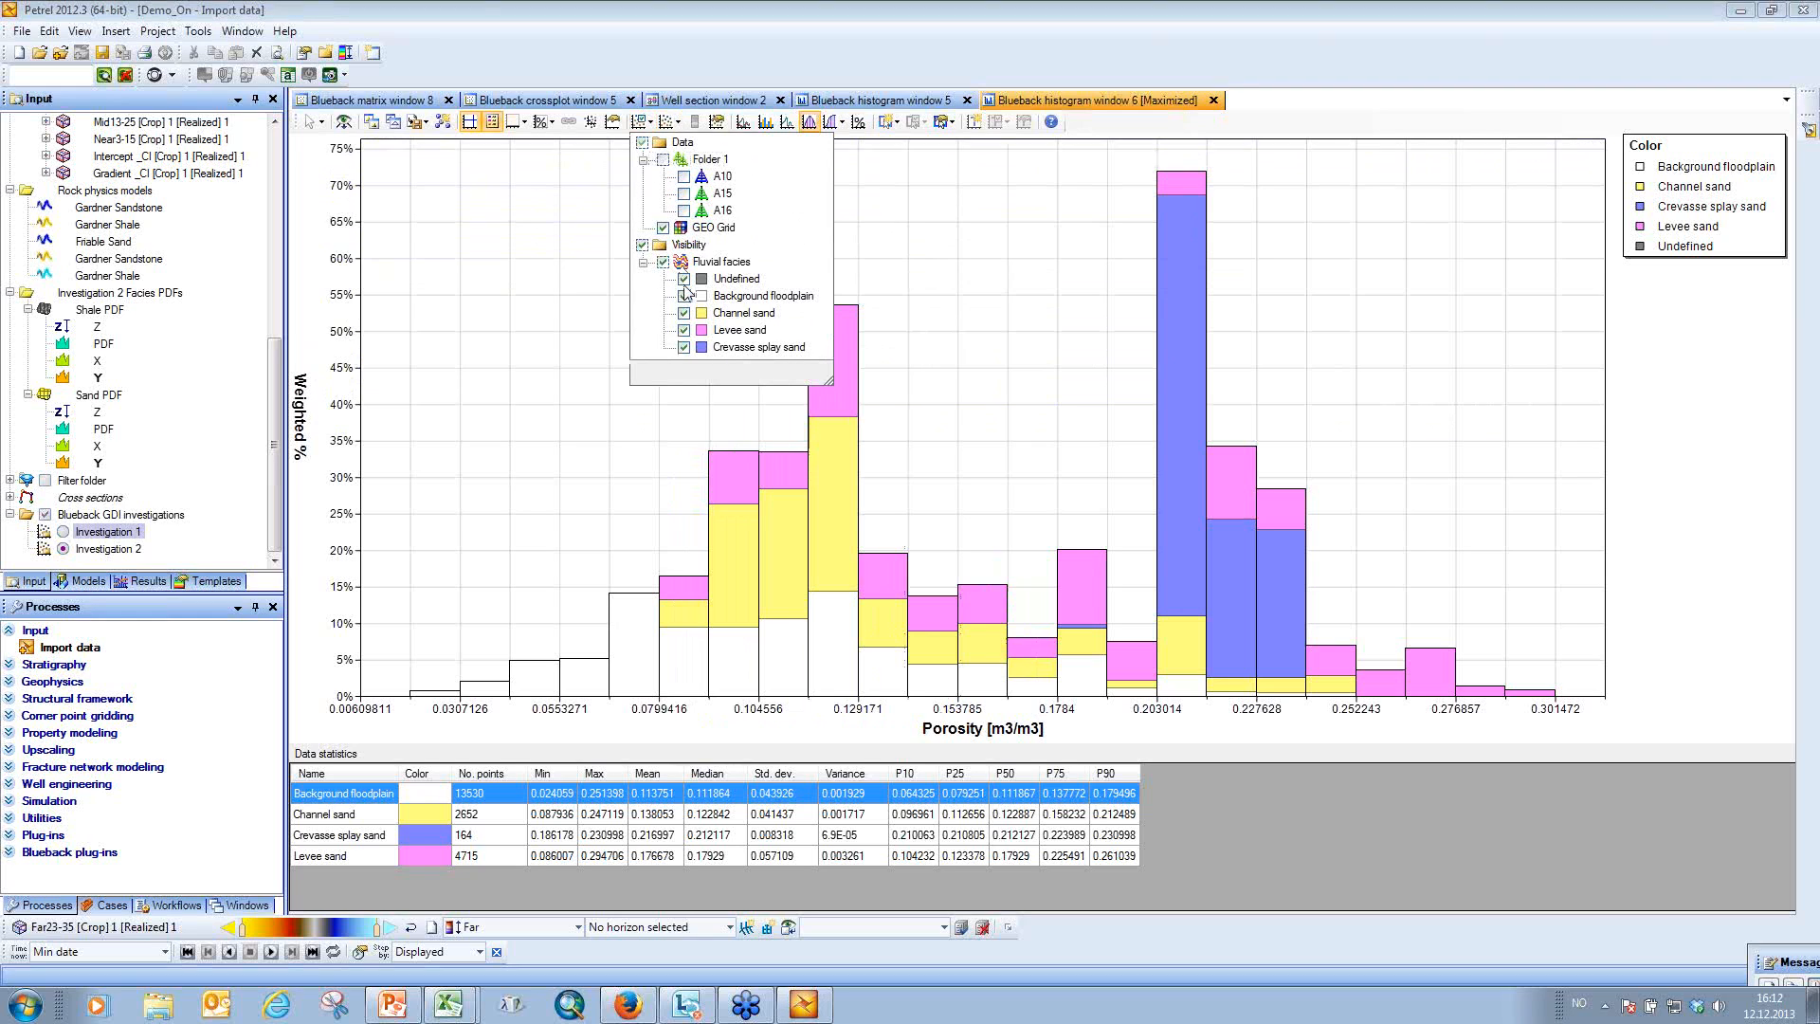
Hide the Background floodplain and Undefined facies in the histogram.
click(684, 296)
click(650, 121)
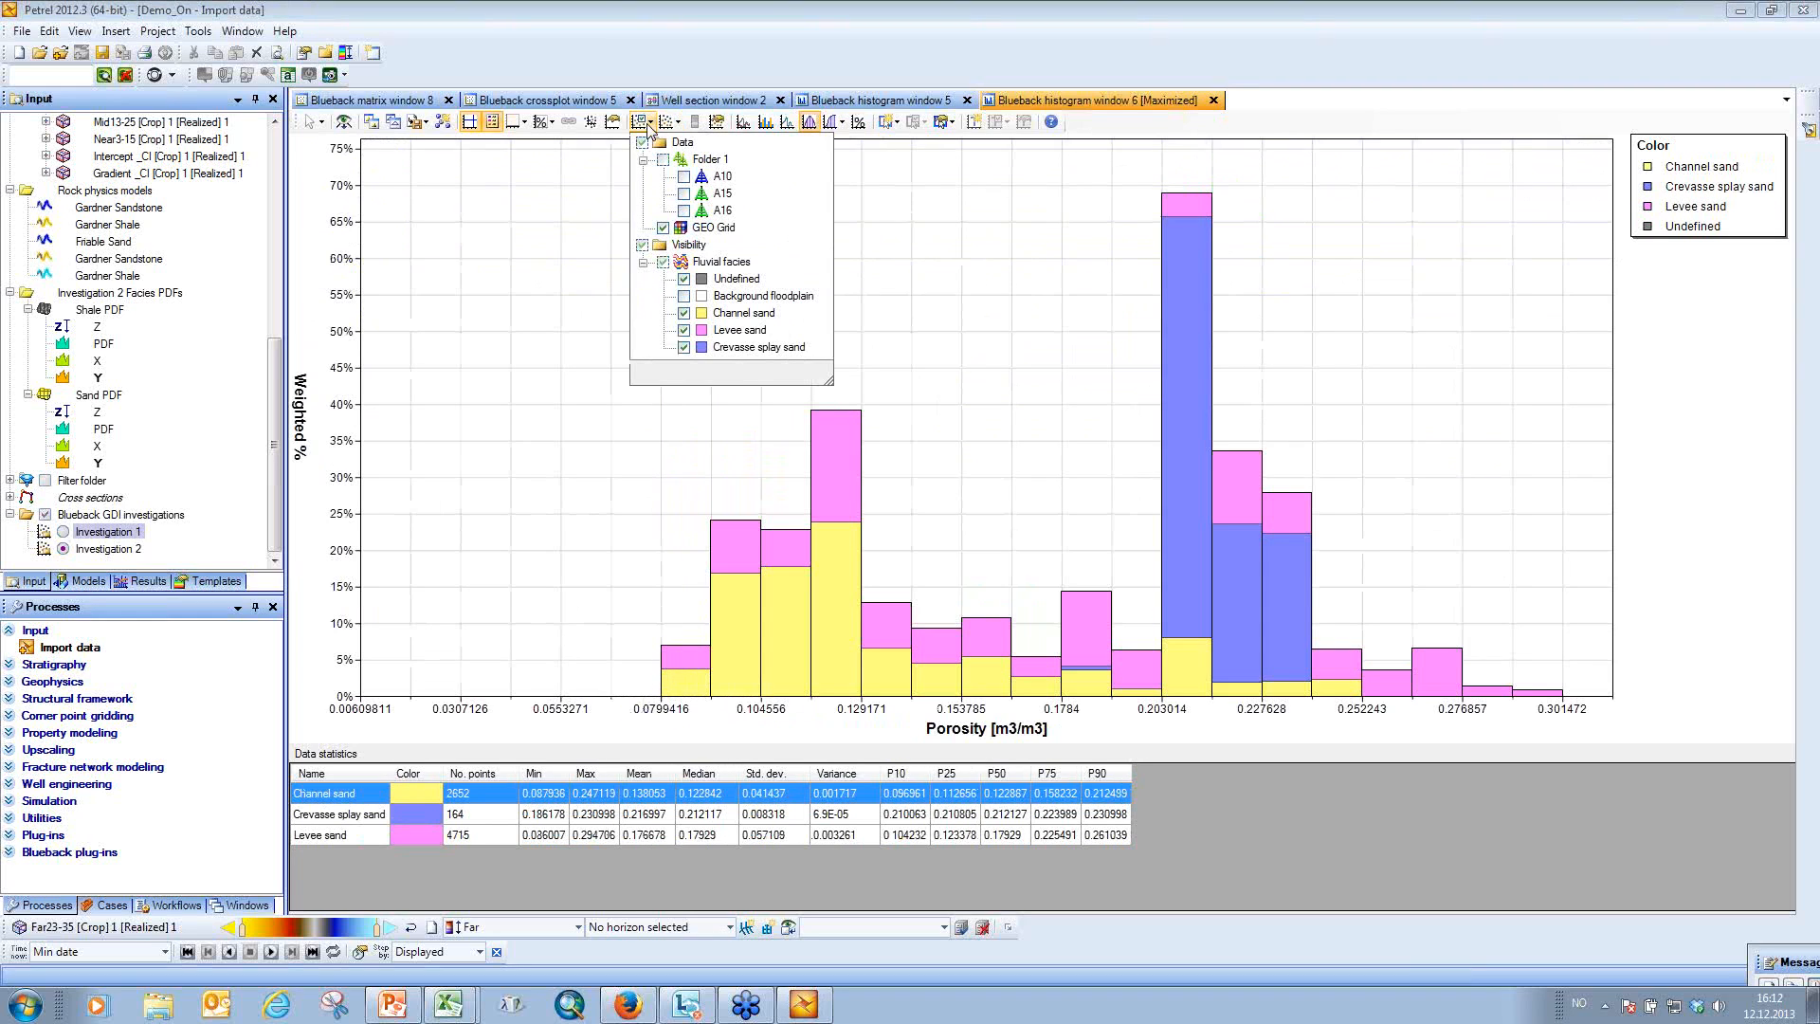
click(684, 278)
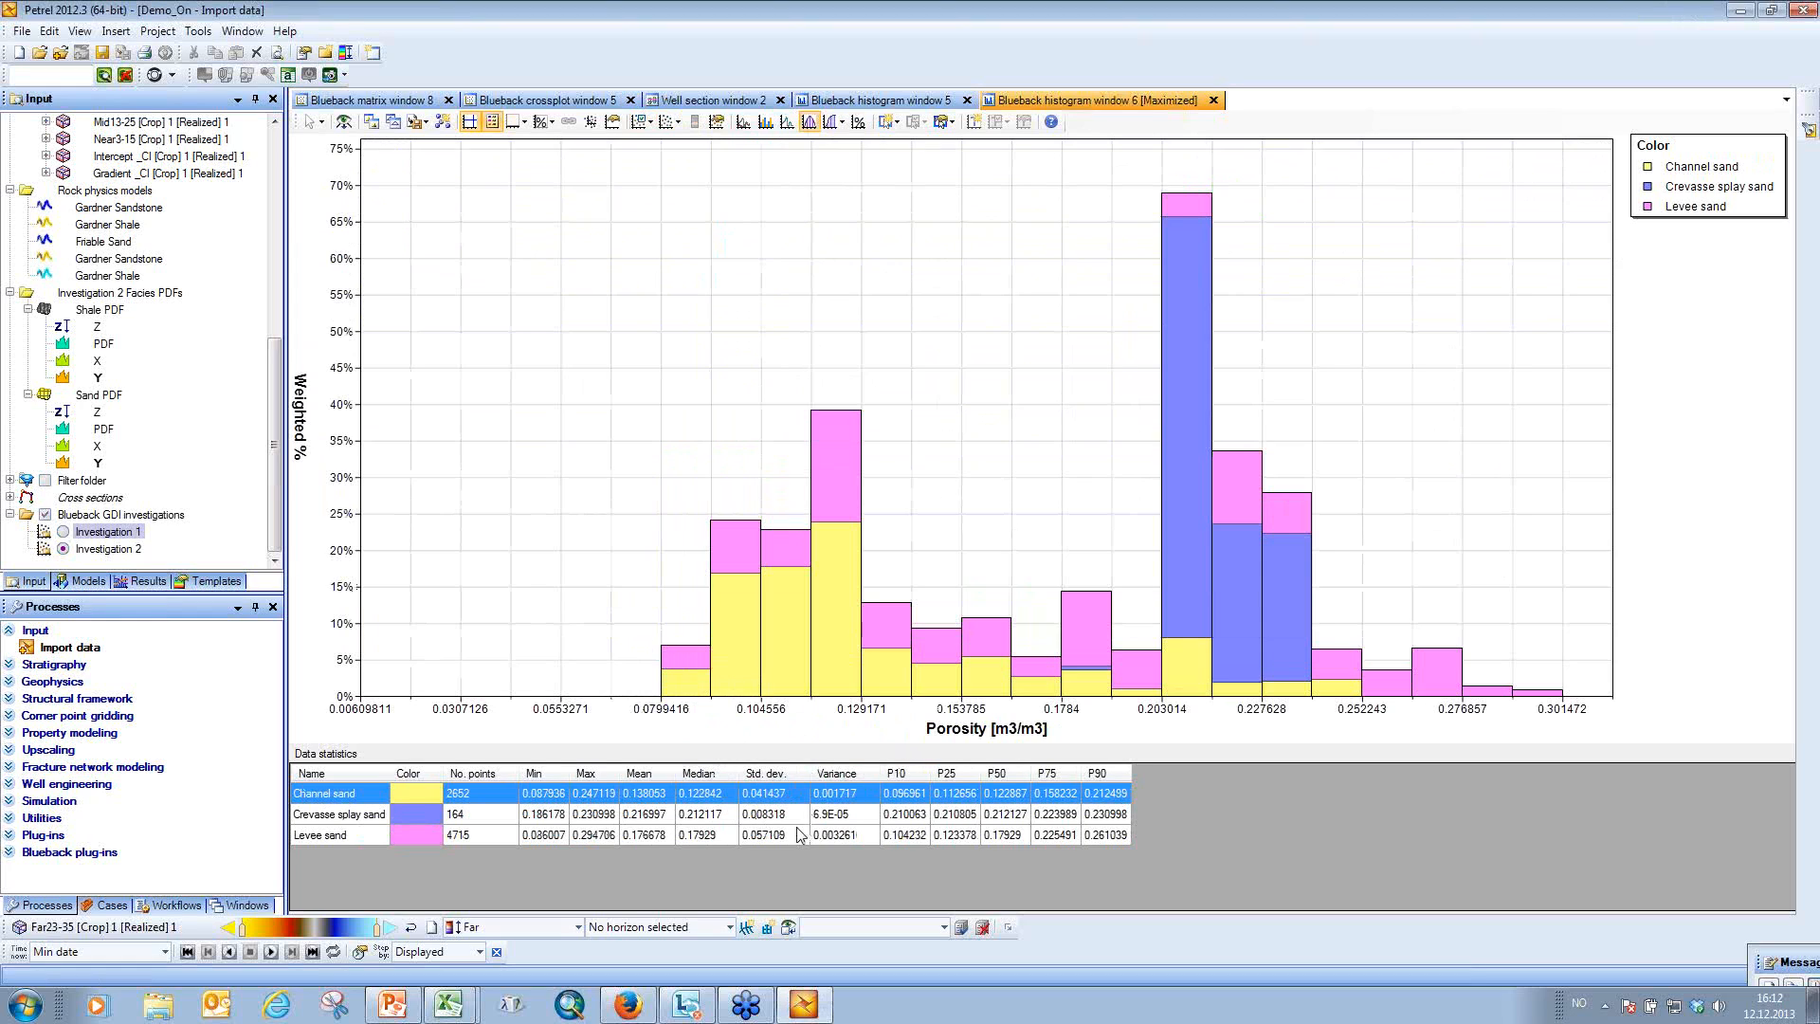
Add CDF curves for Channel sand, Crevasse splay sand and Levee sand to the histogram.
click(840, 121)
click(835, 142)
click(835, 160)
click(835, 177)
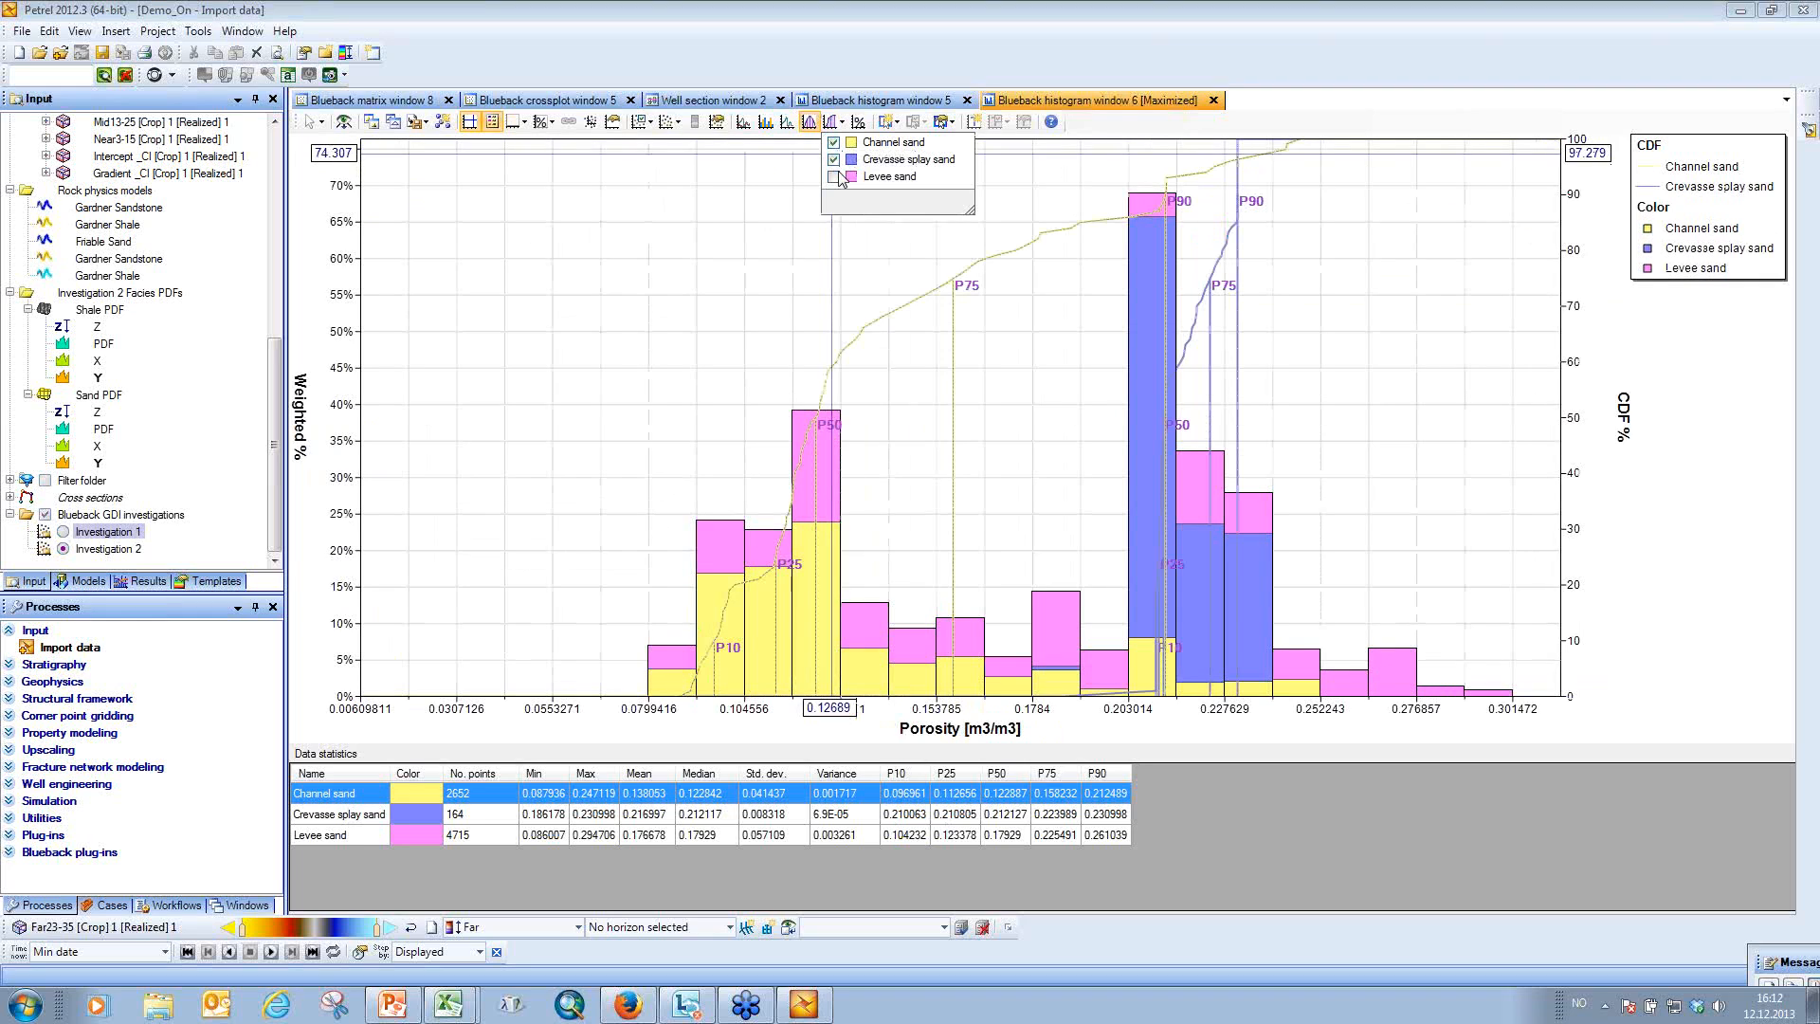
click(934, 415)
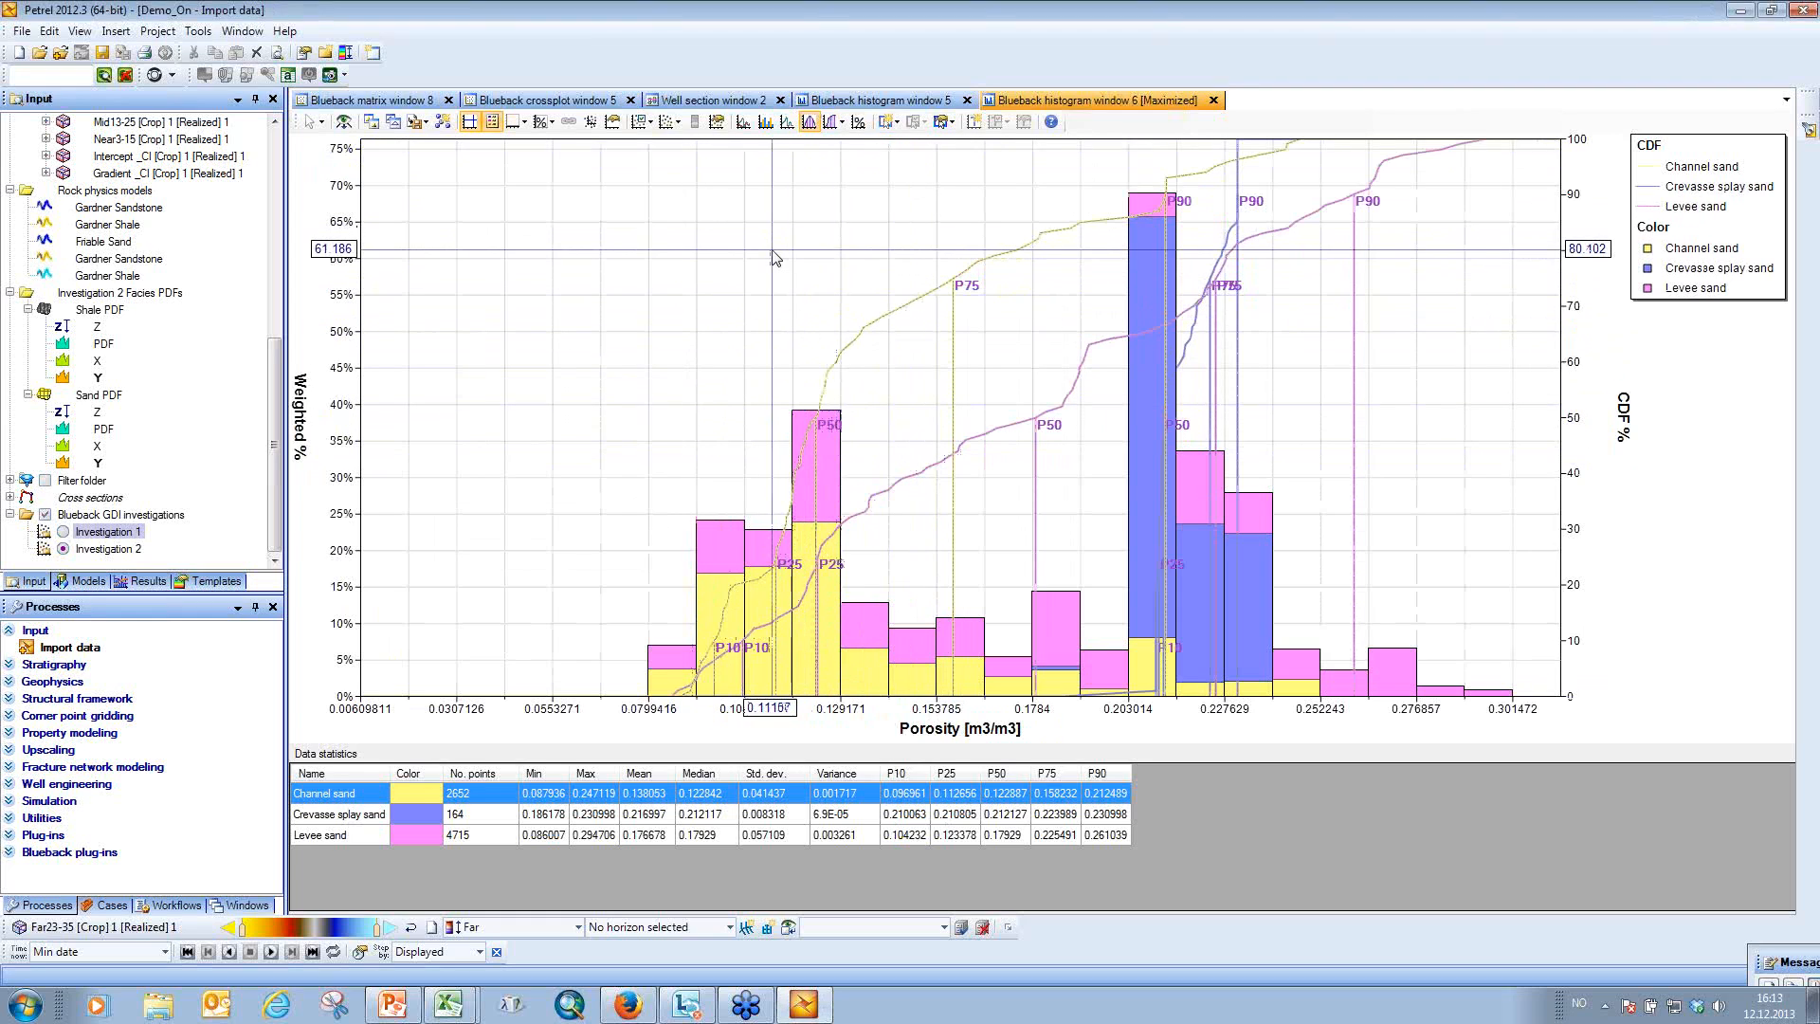
Check the histogram's export options, then switch to Excel and show the exported workbook Blueback histogram window 4.xlsx maximized.
click(419, 121)
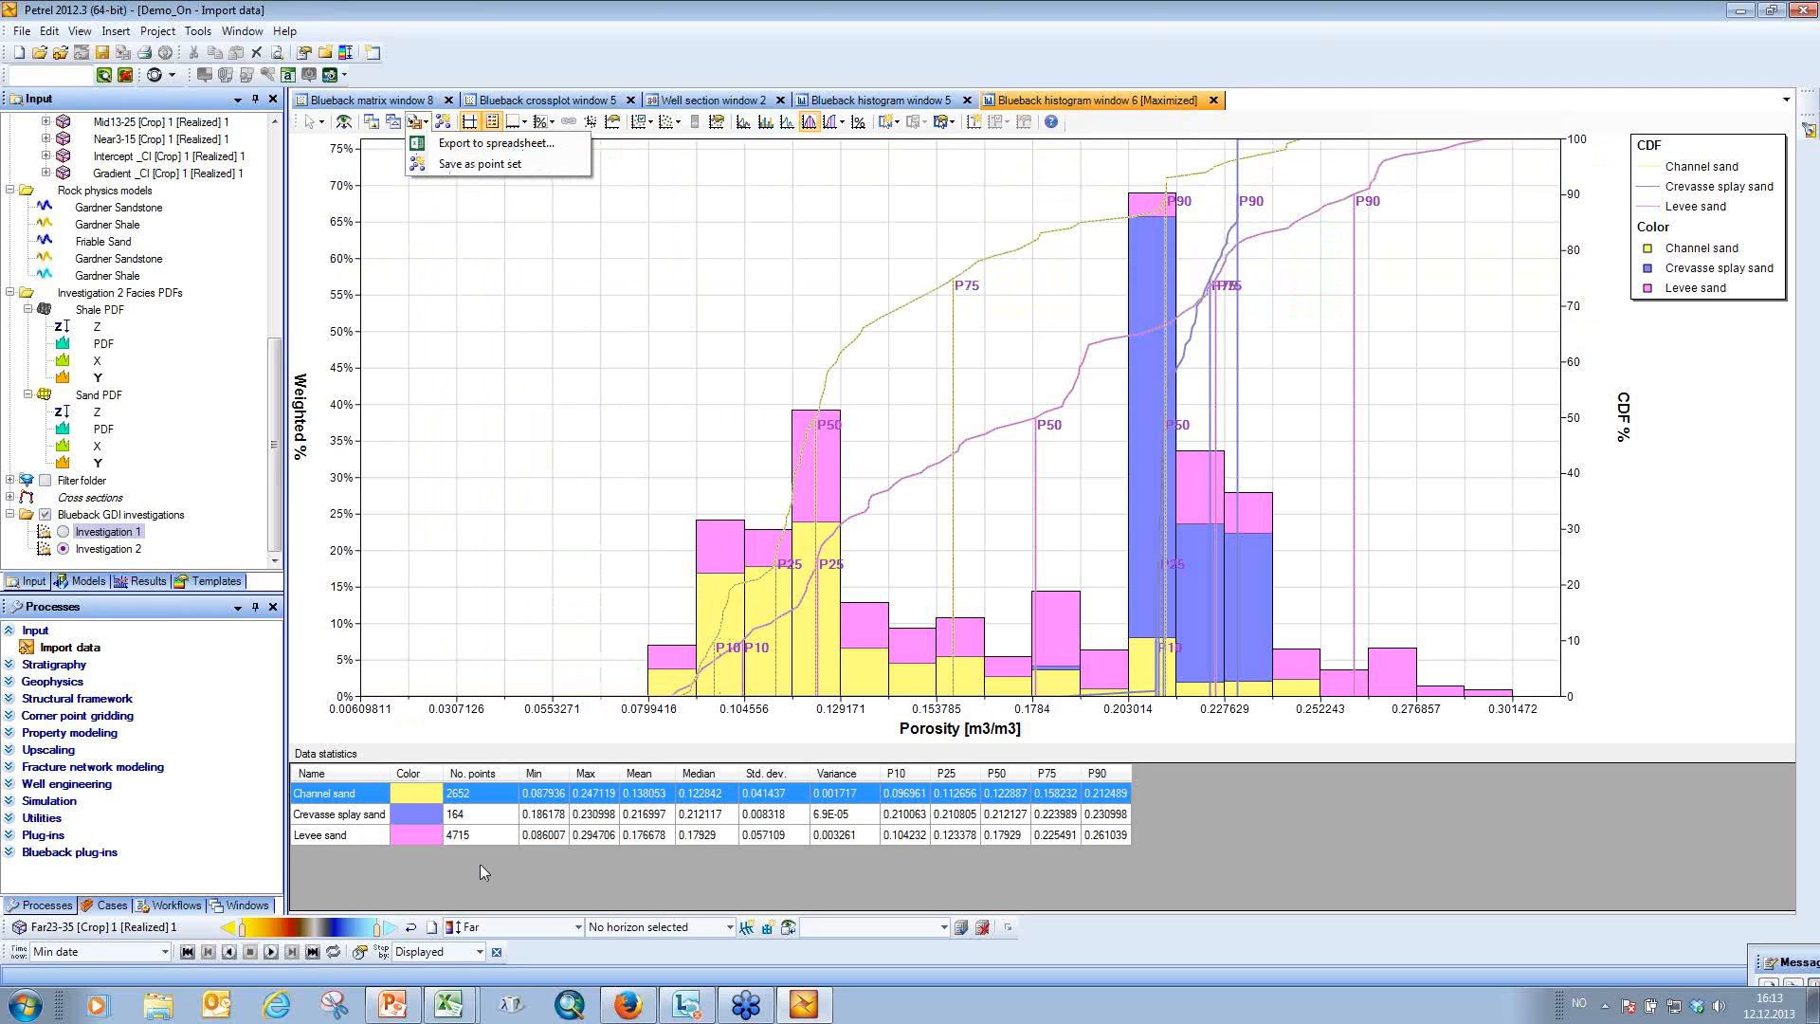
click(457, 1003)
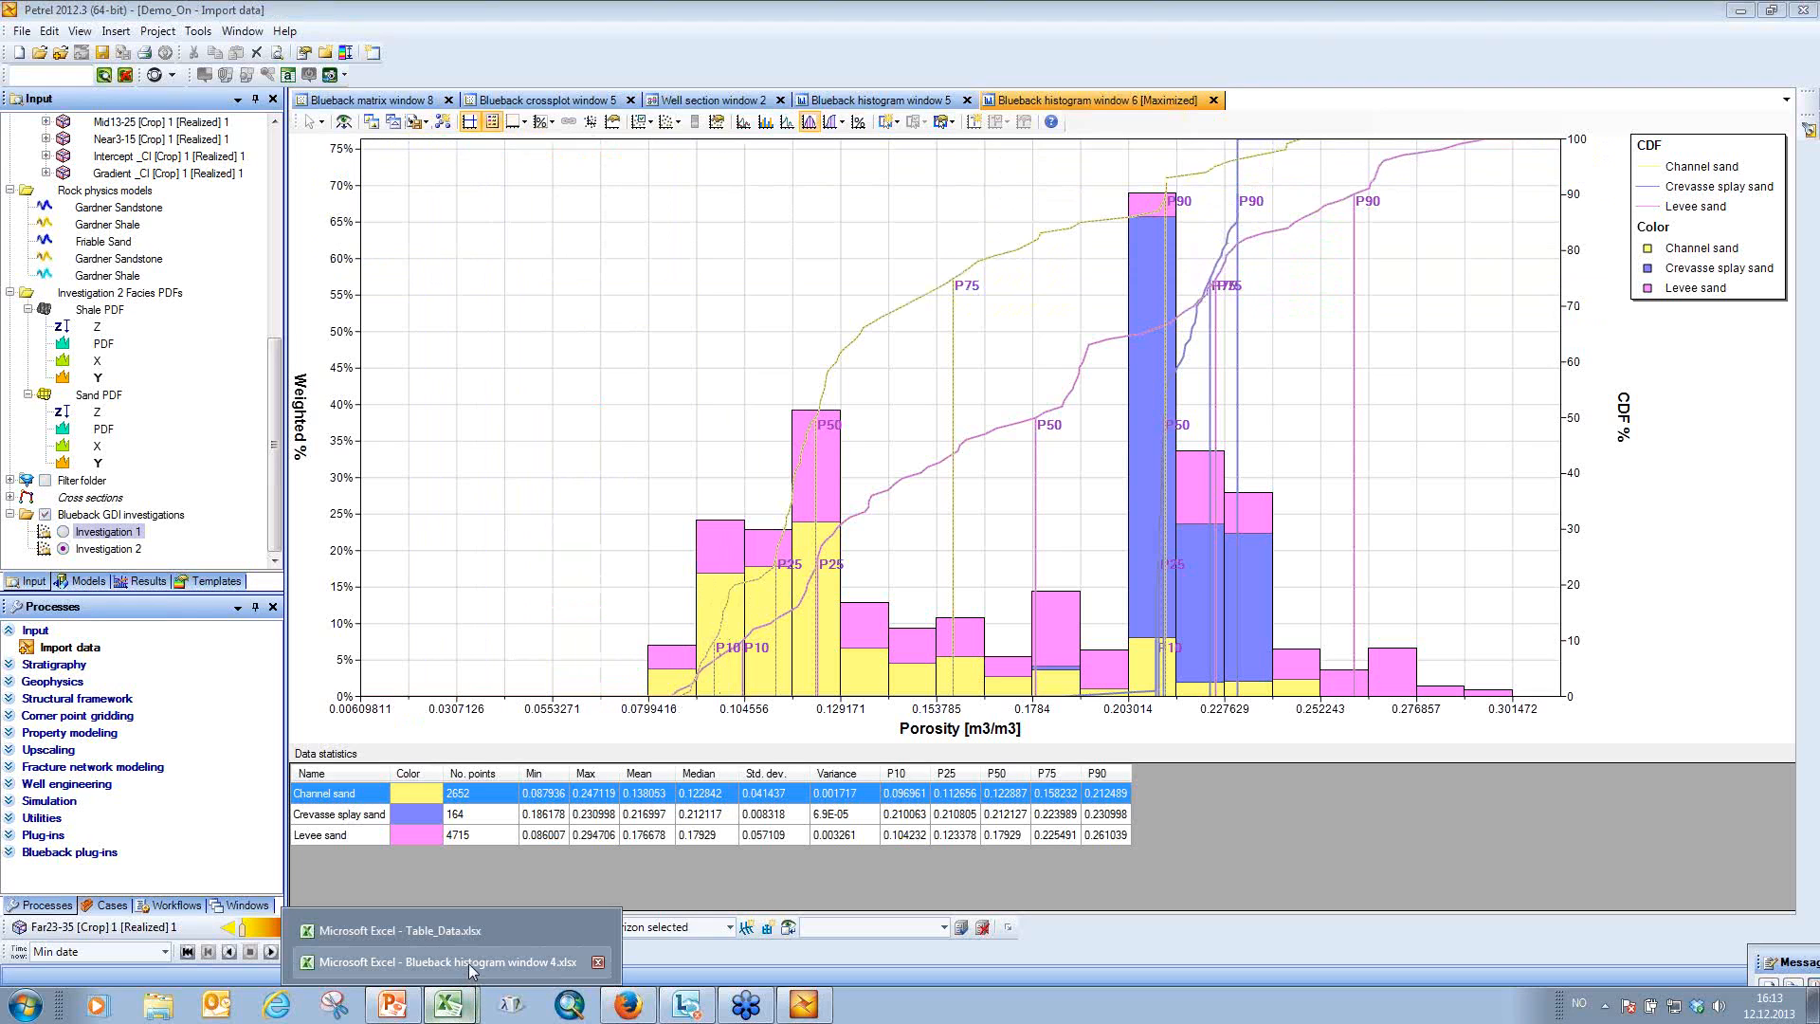
click(468, 963)
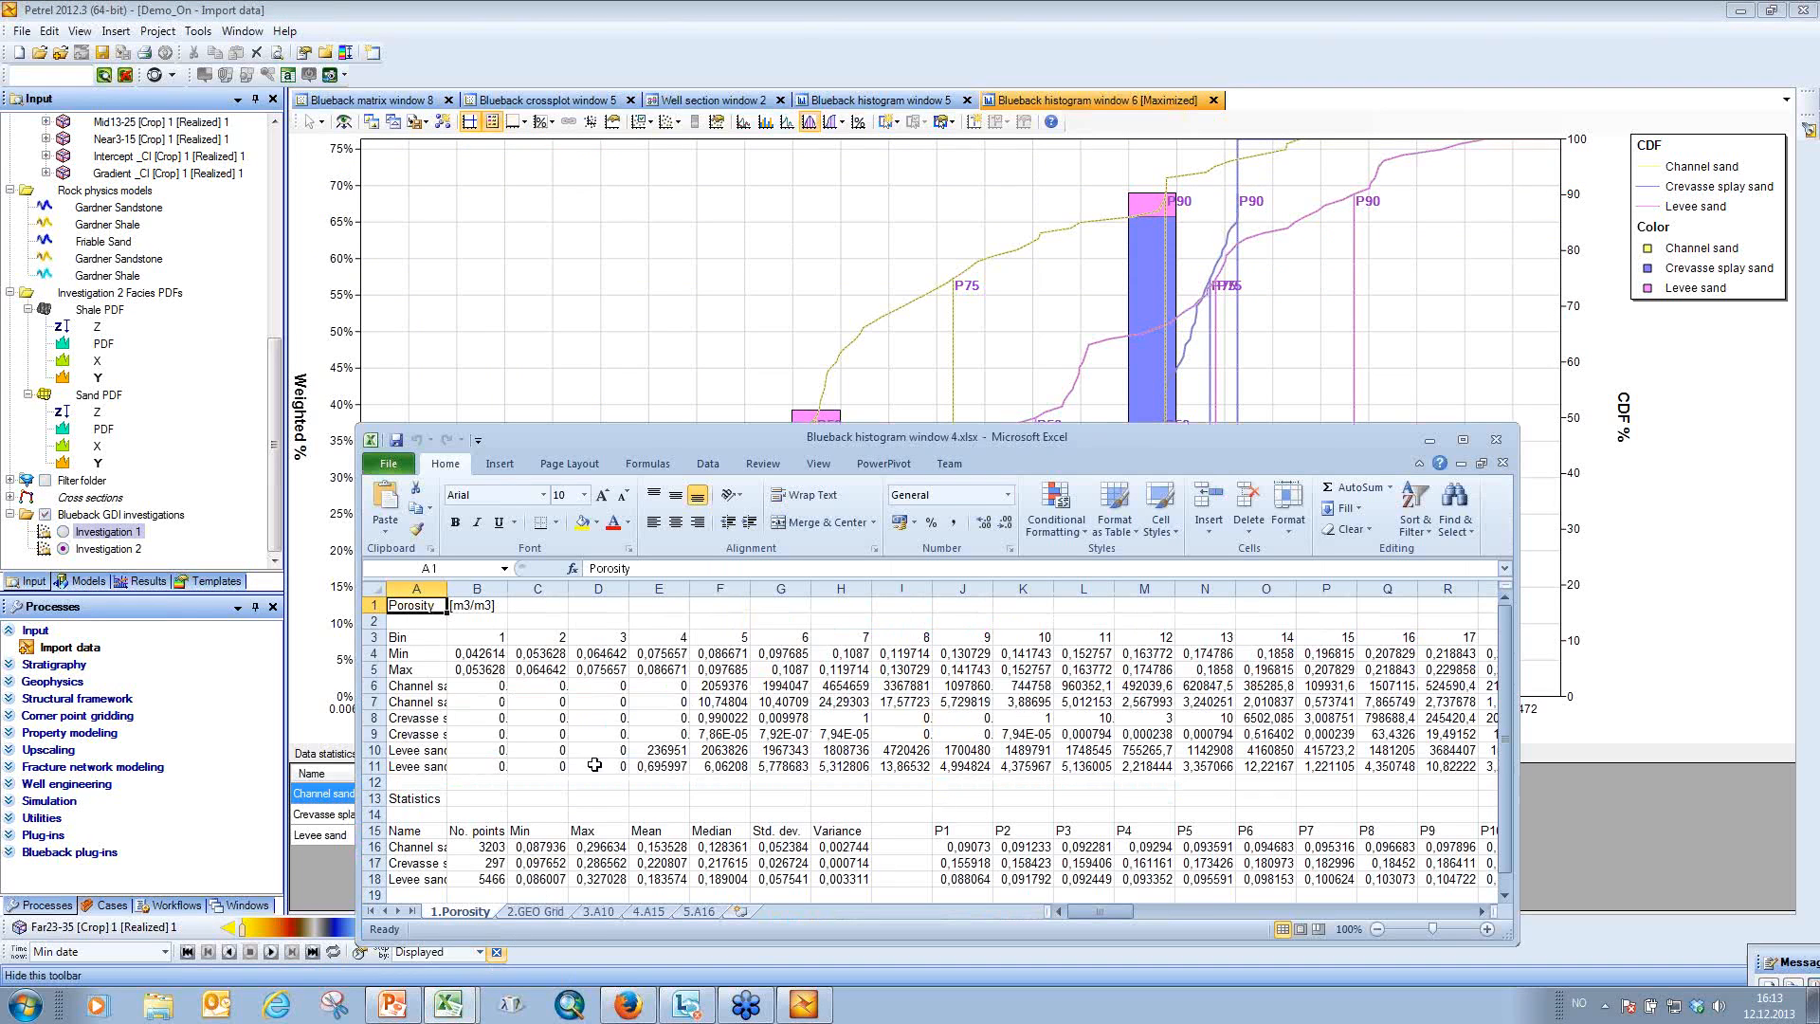
double_click(940, 442)
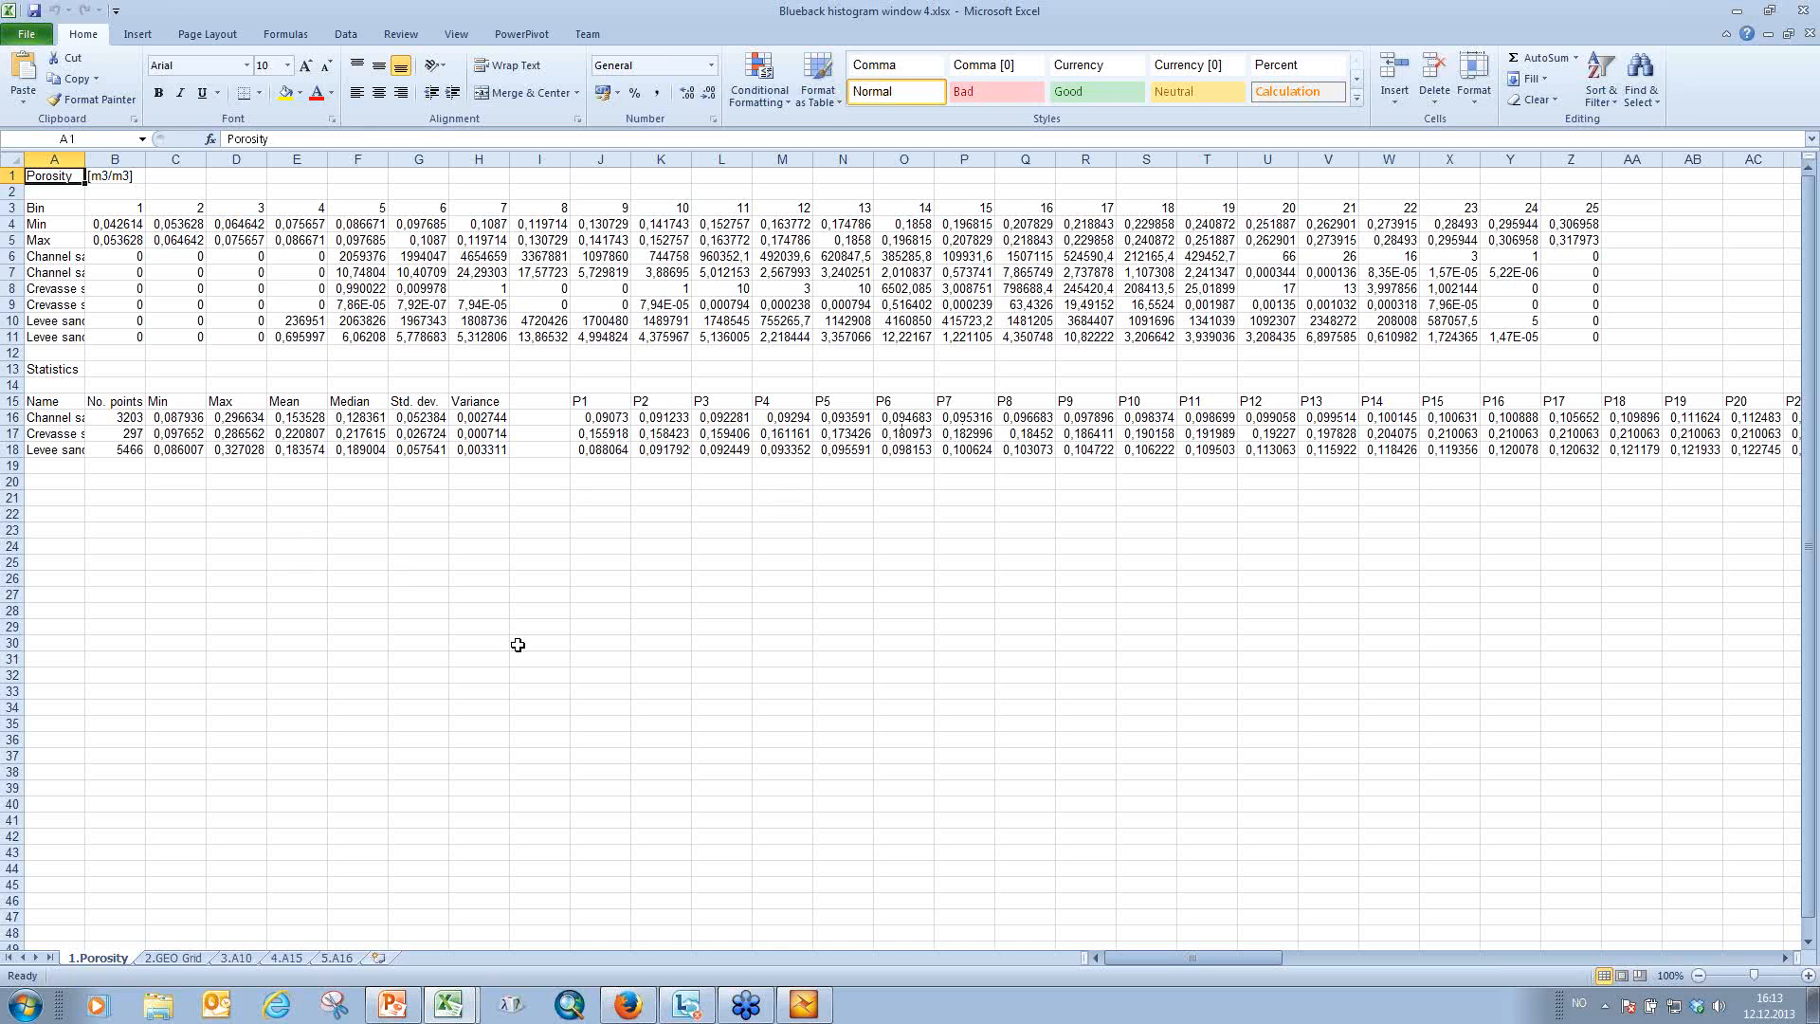
Examine the exported porosity, permeability and fluvial facies values on the GEO Grid sheet.
click(174, 959)
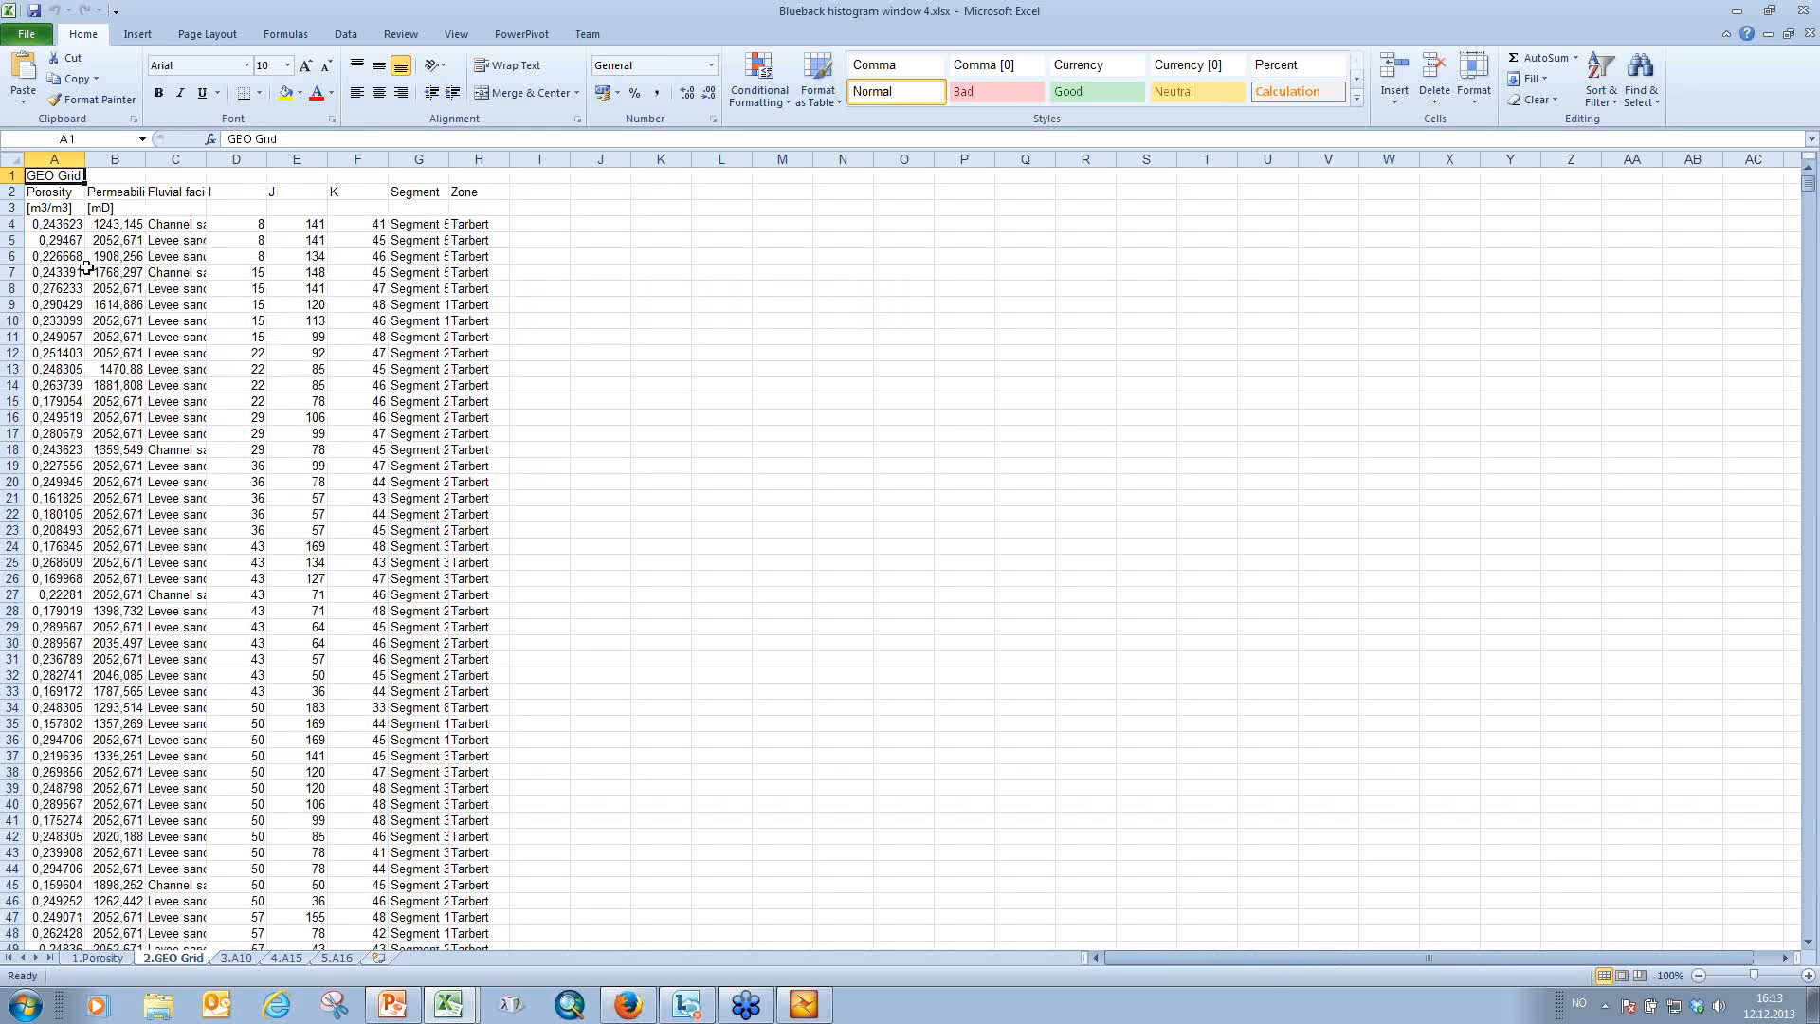
drag(70, 223, 70, 304)
drag(130, 225, 125, 295)
drag(187, 225, 186, 296)
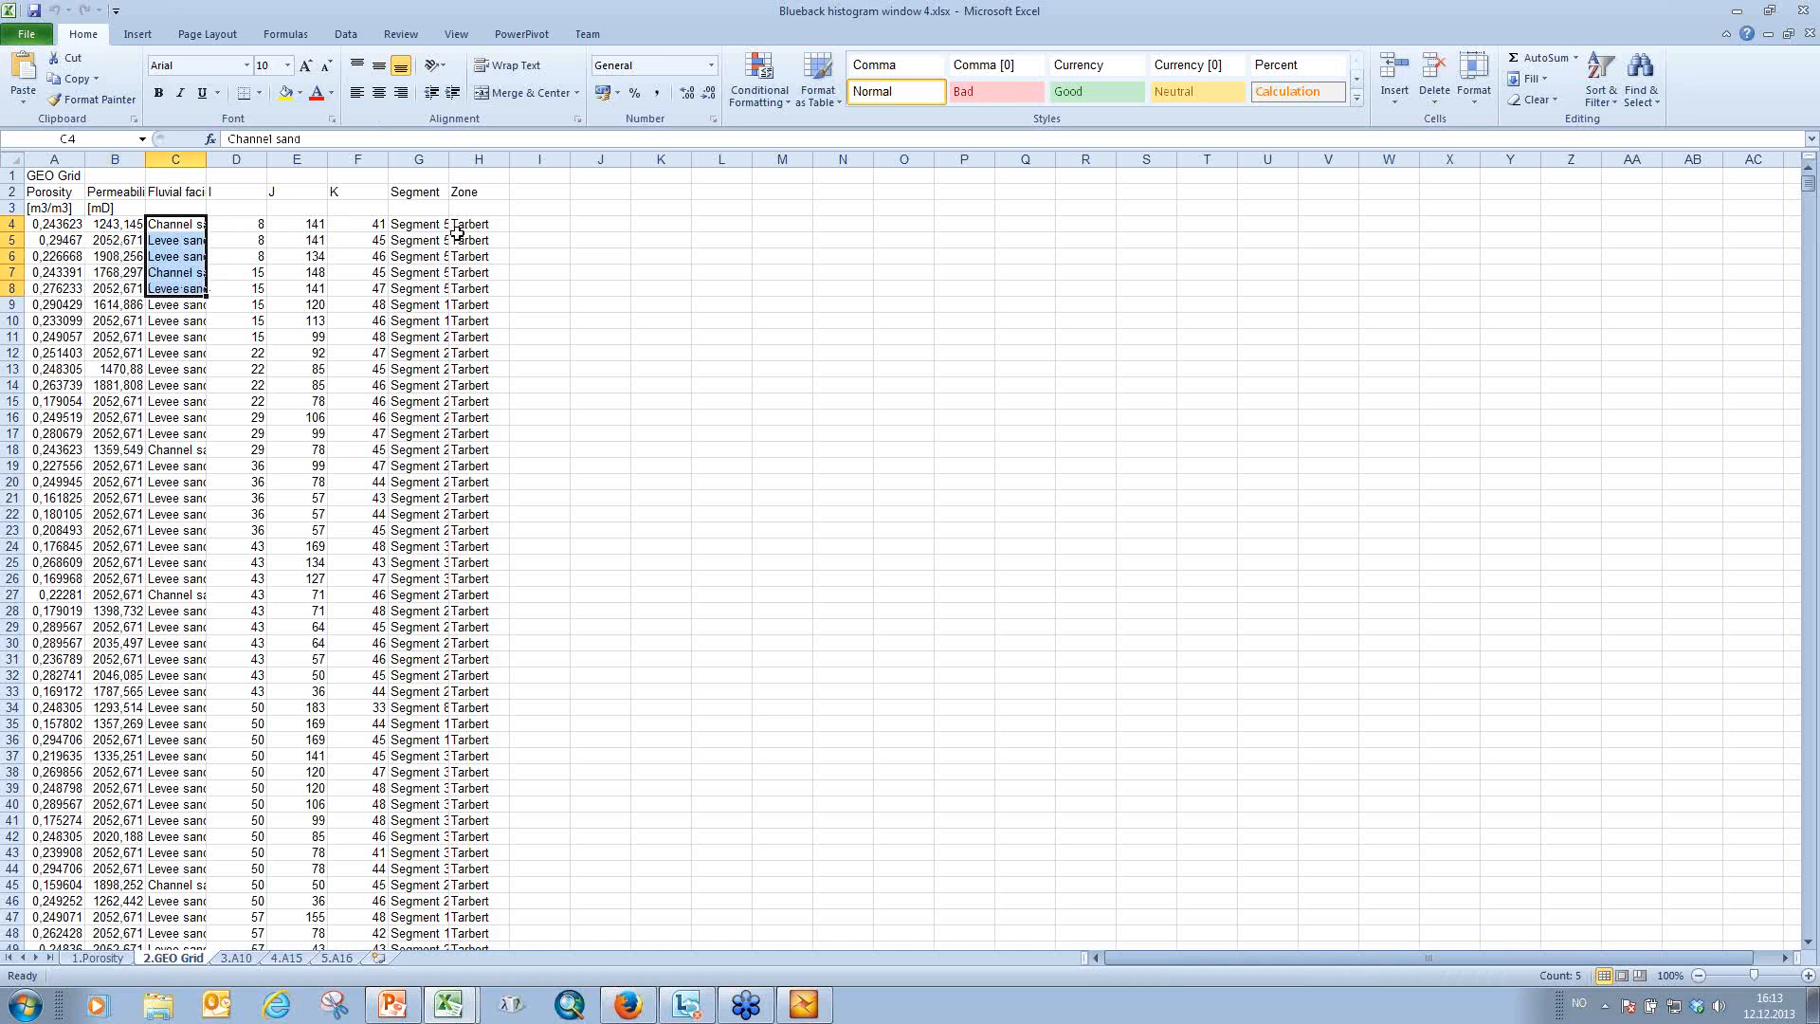
Widen the porosity, permeability and fluvial facies columns on the A10 sheet so their contents can be read in full.
click(237, 959)
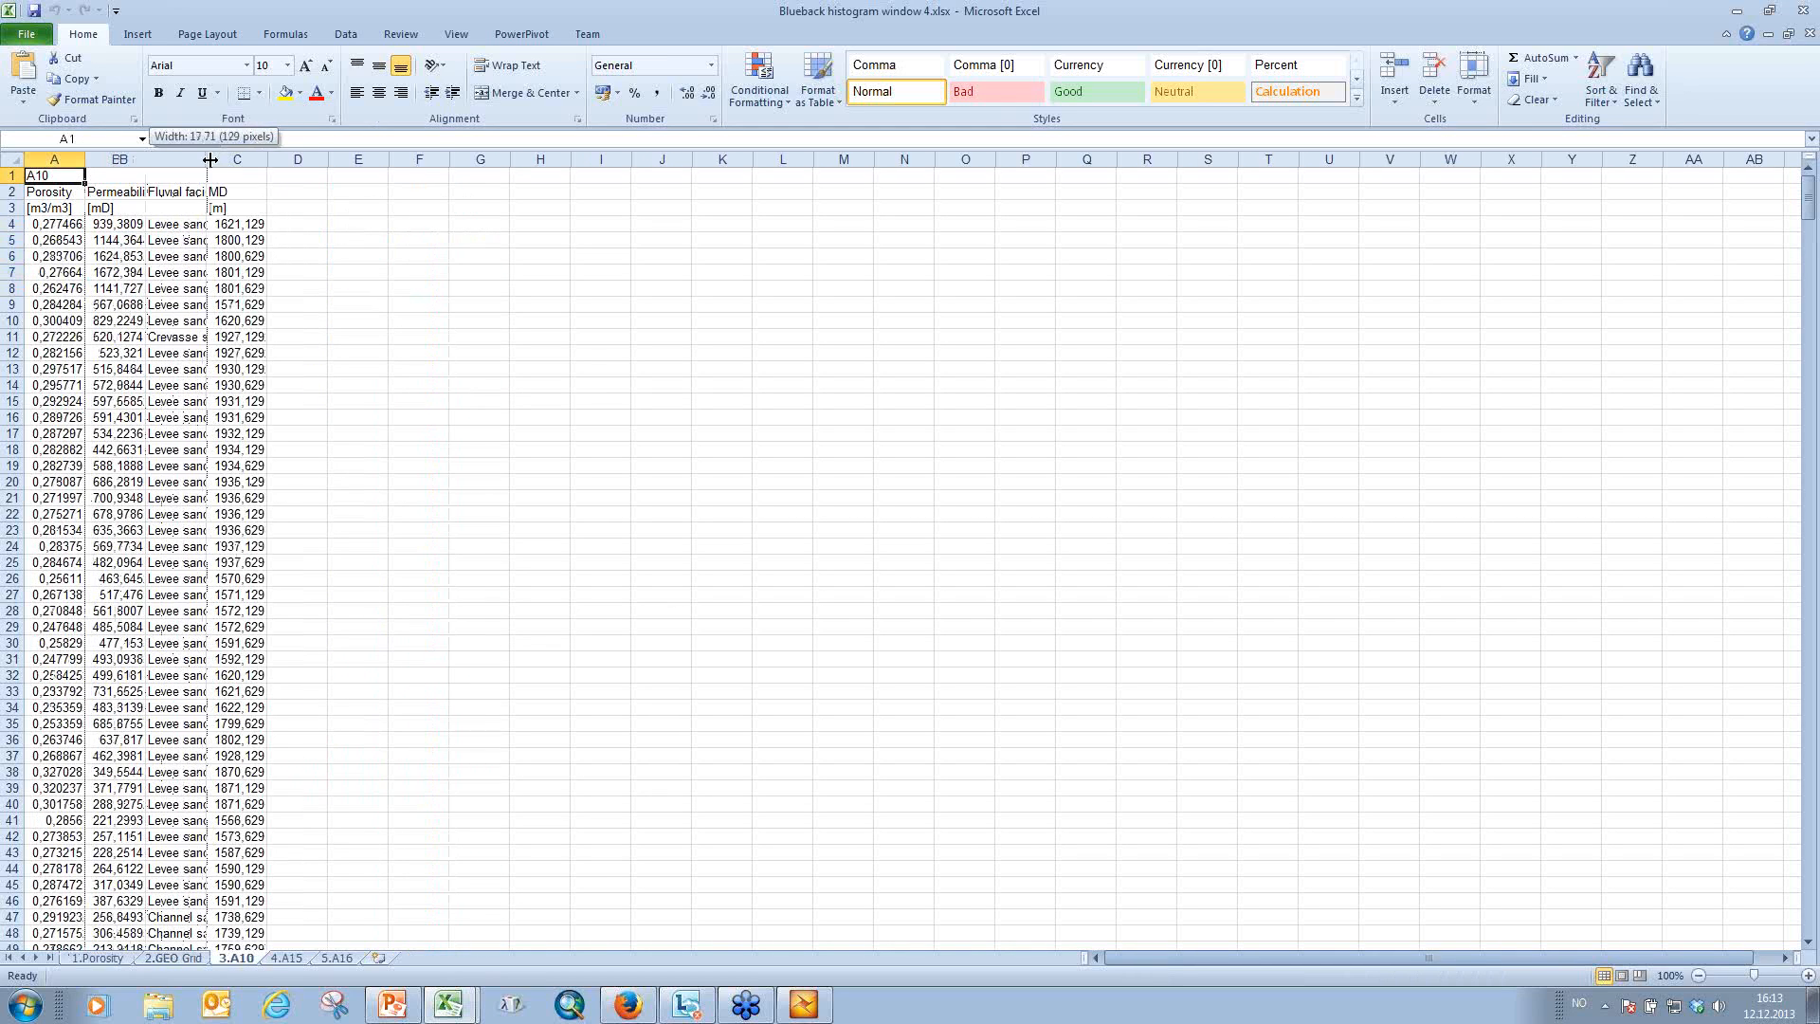
double_click(149, 159)
double_click(86, 159)
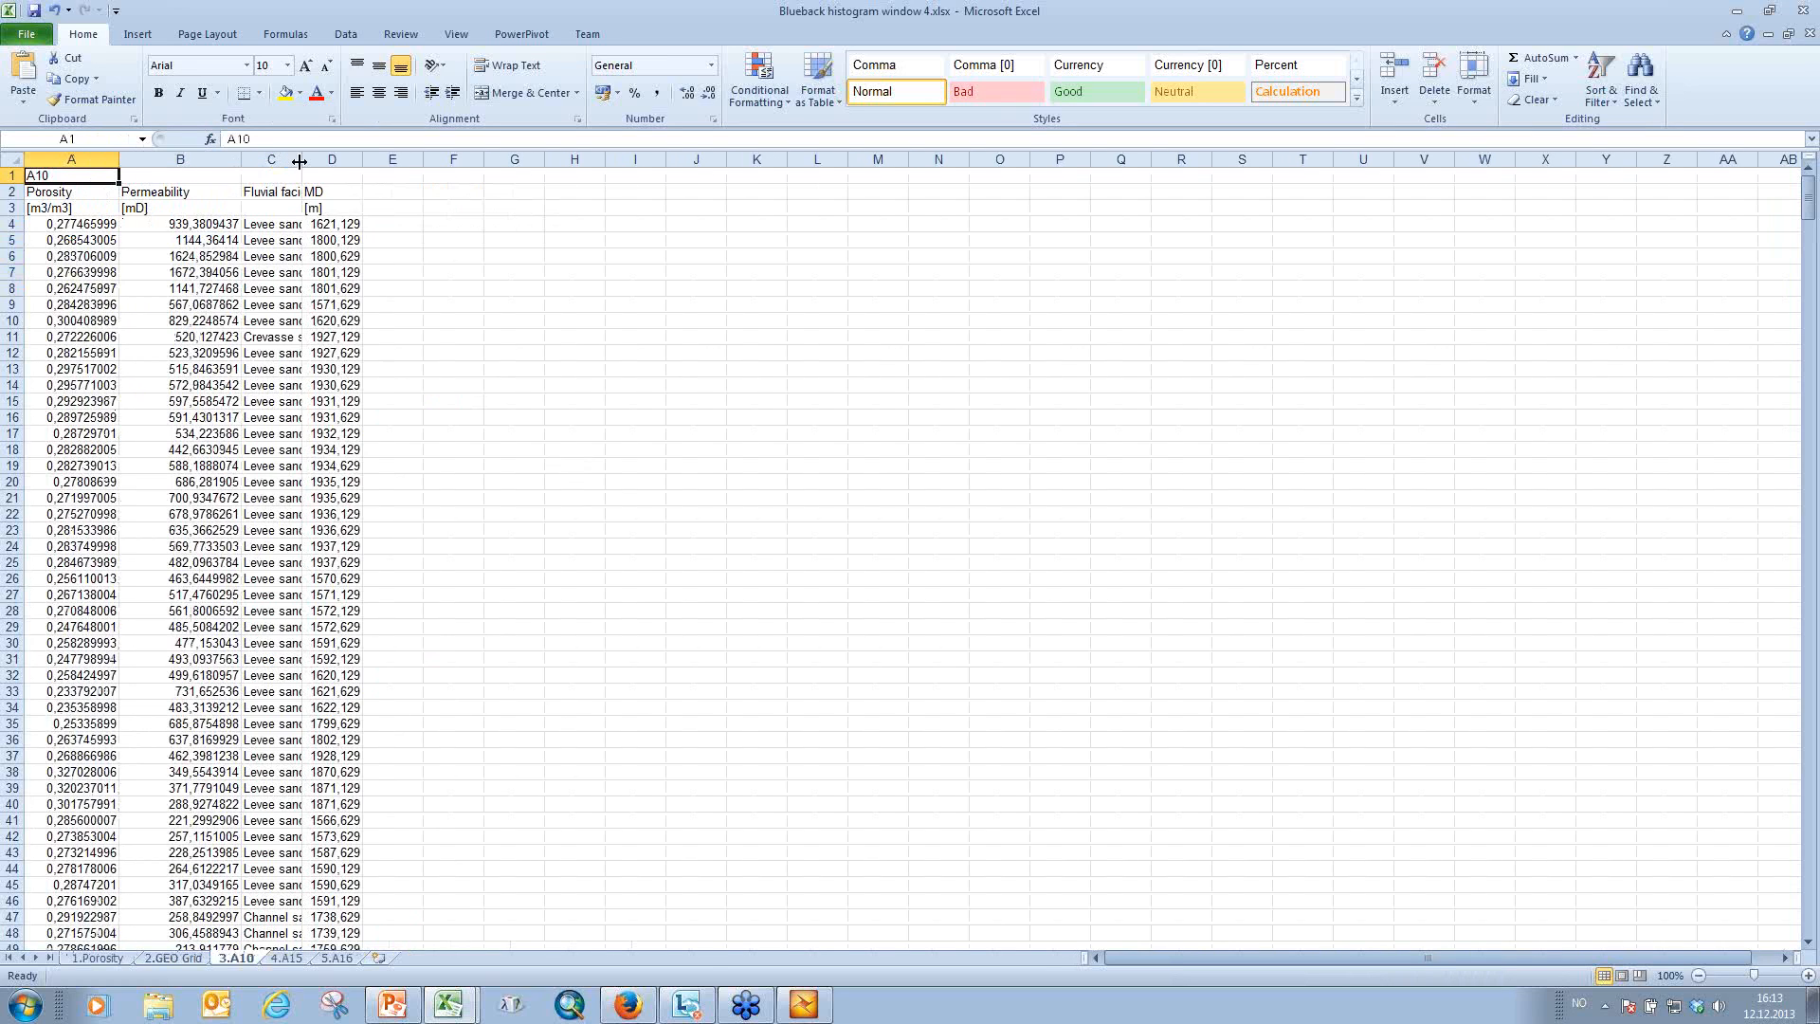
drag(301, 159, 352, 166)
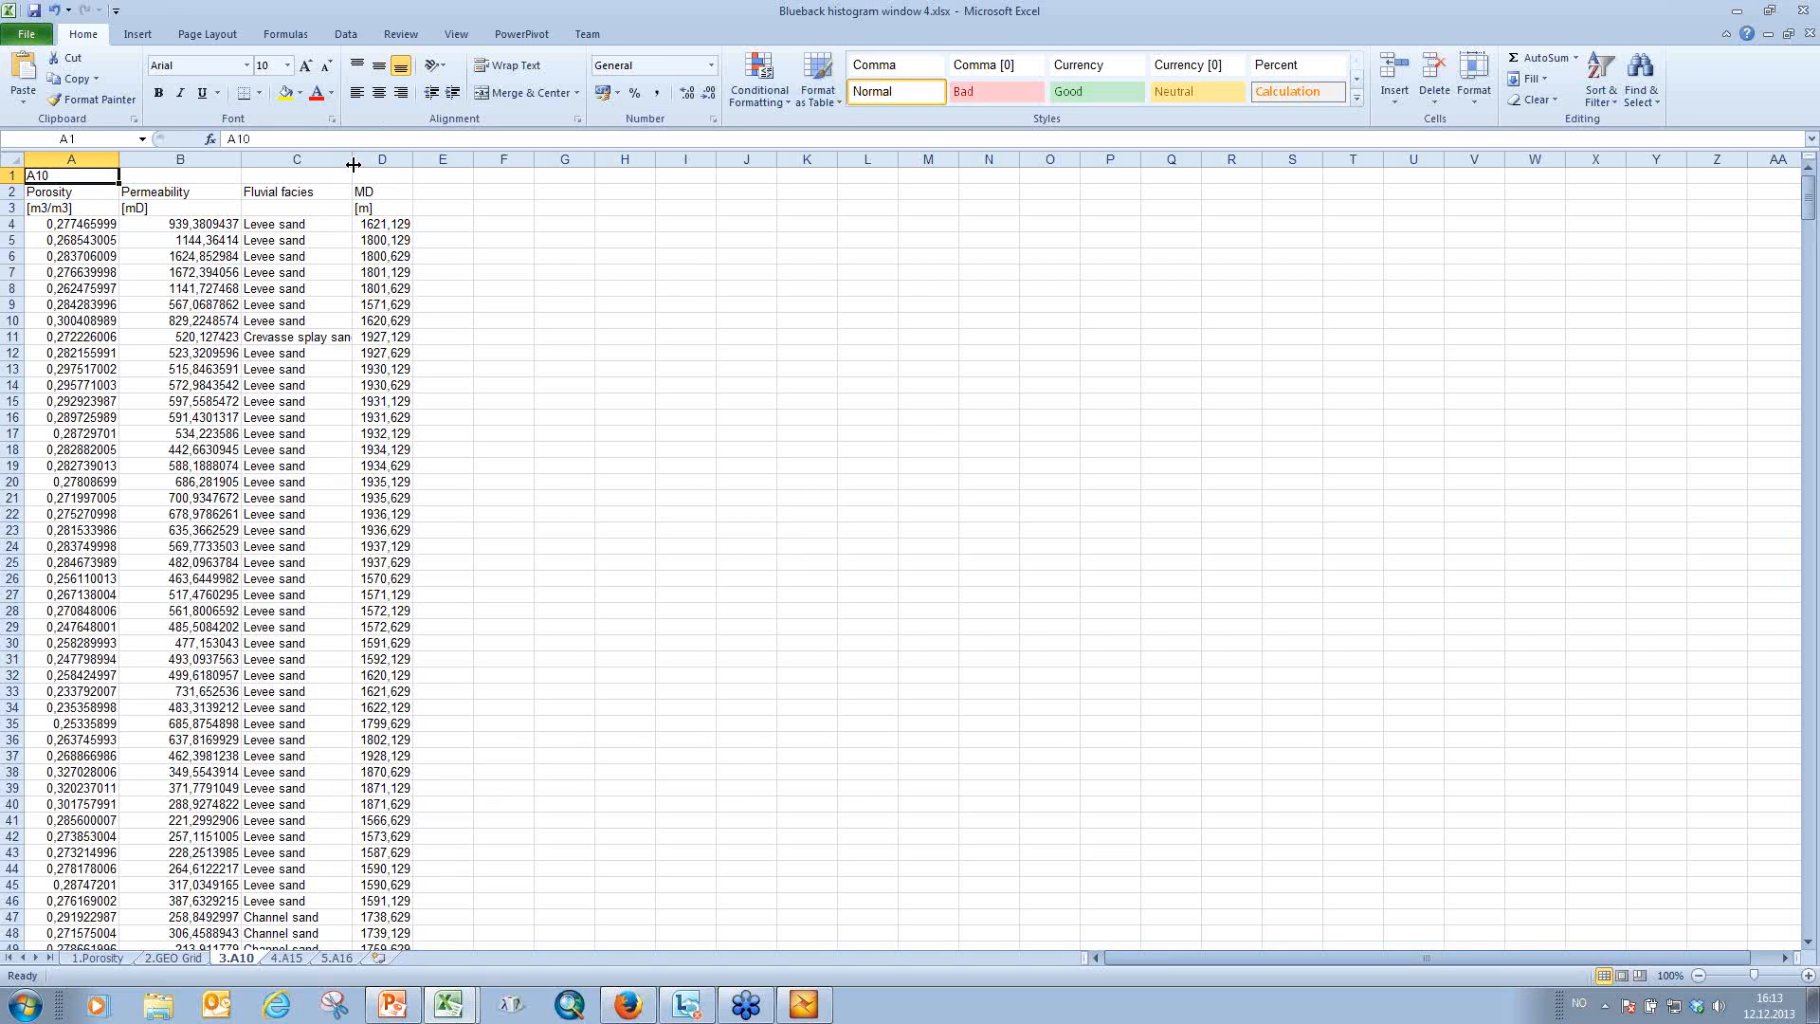
Return to Petrel and display Investigation 2 in a new Blueback crossplot window, coloured by Fluvial facies.
click(1731, 10)
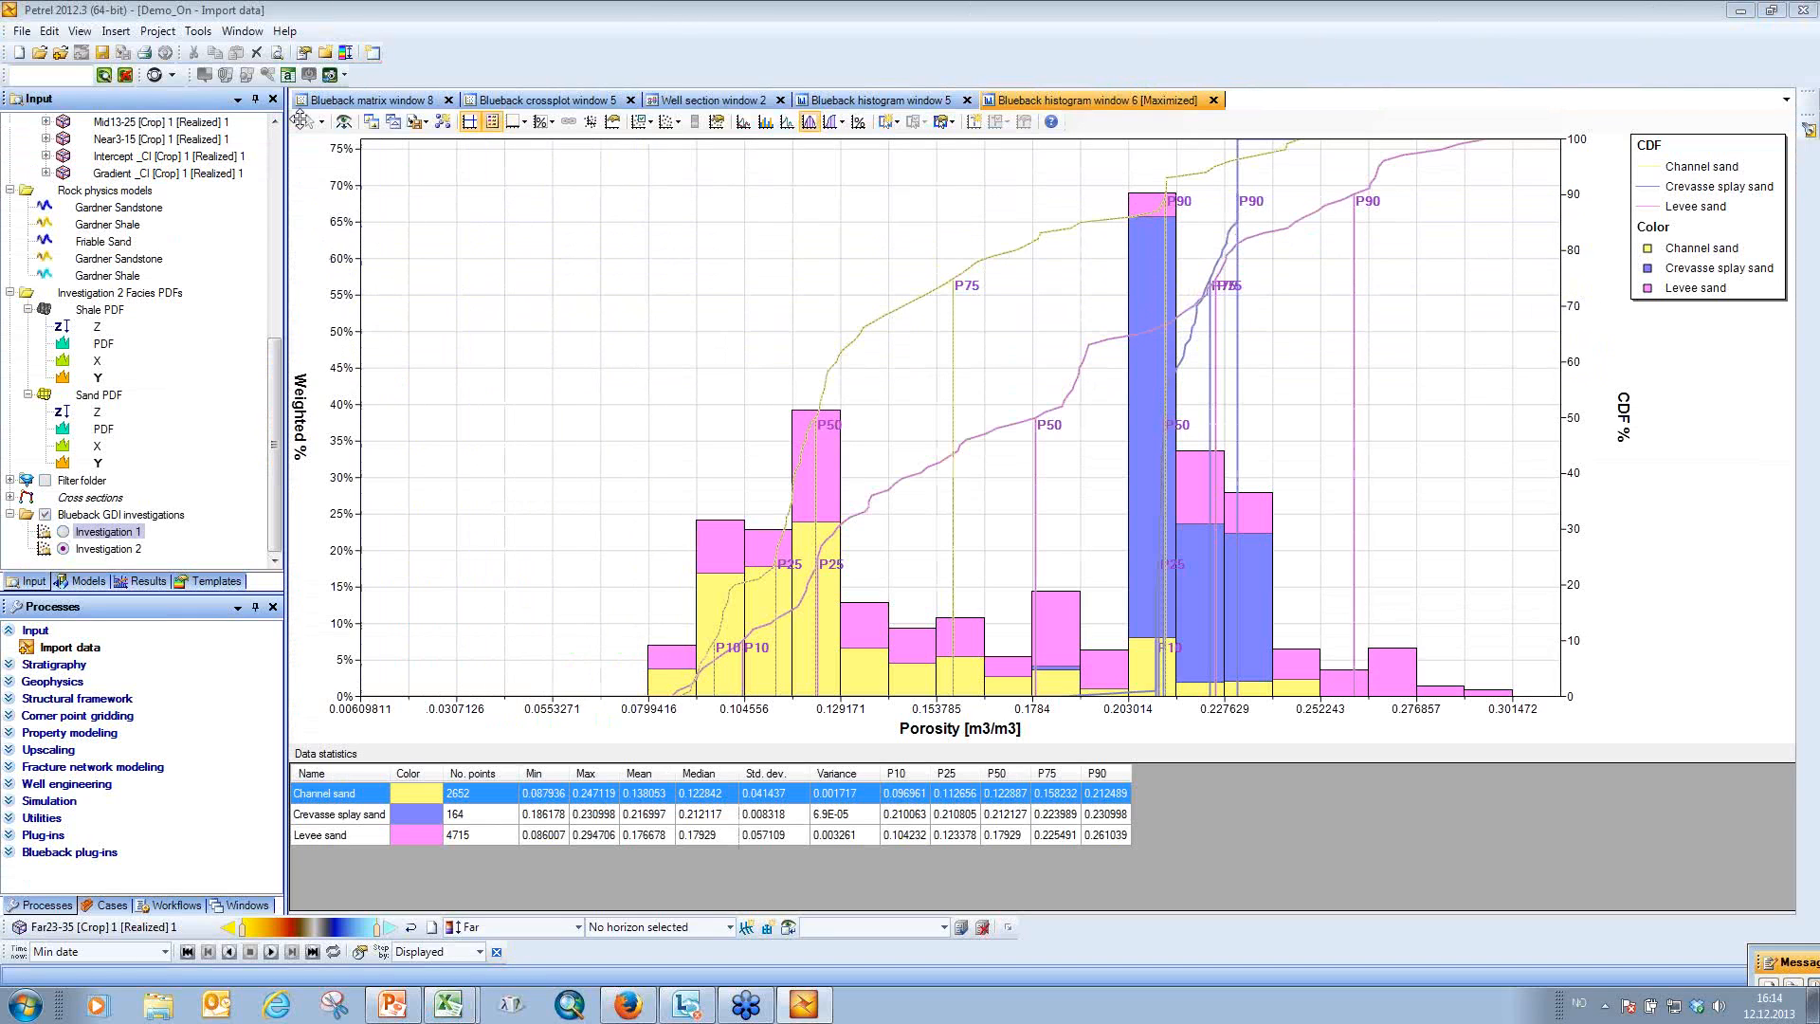
click(243, 32)
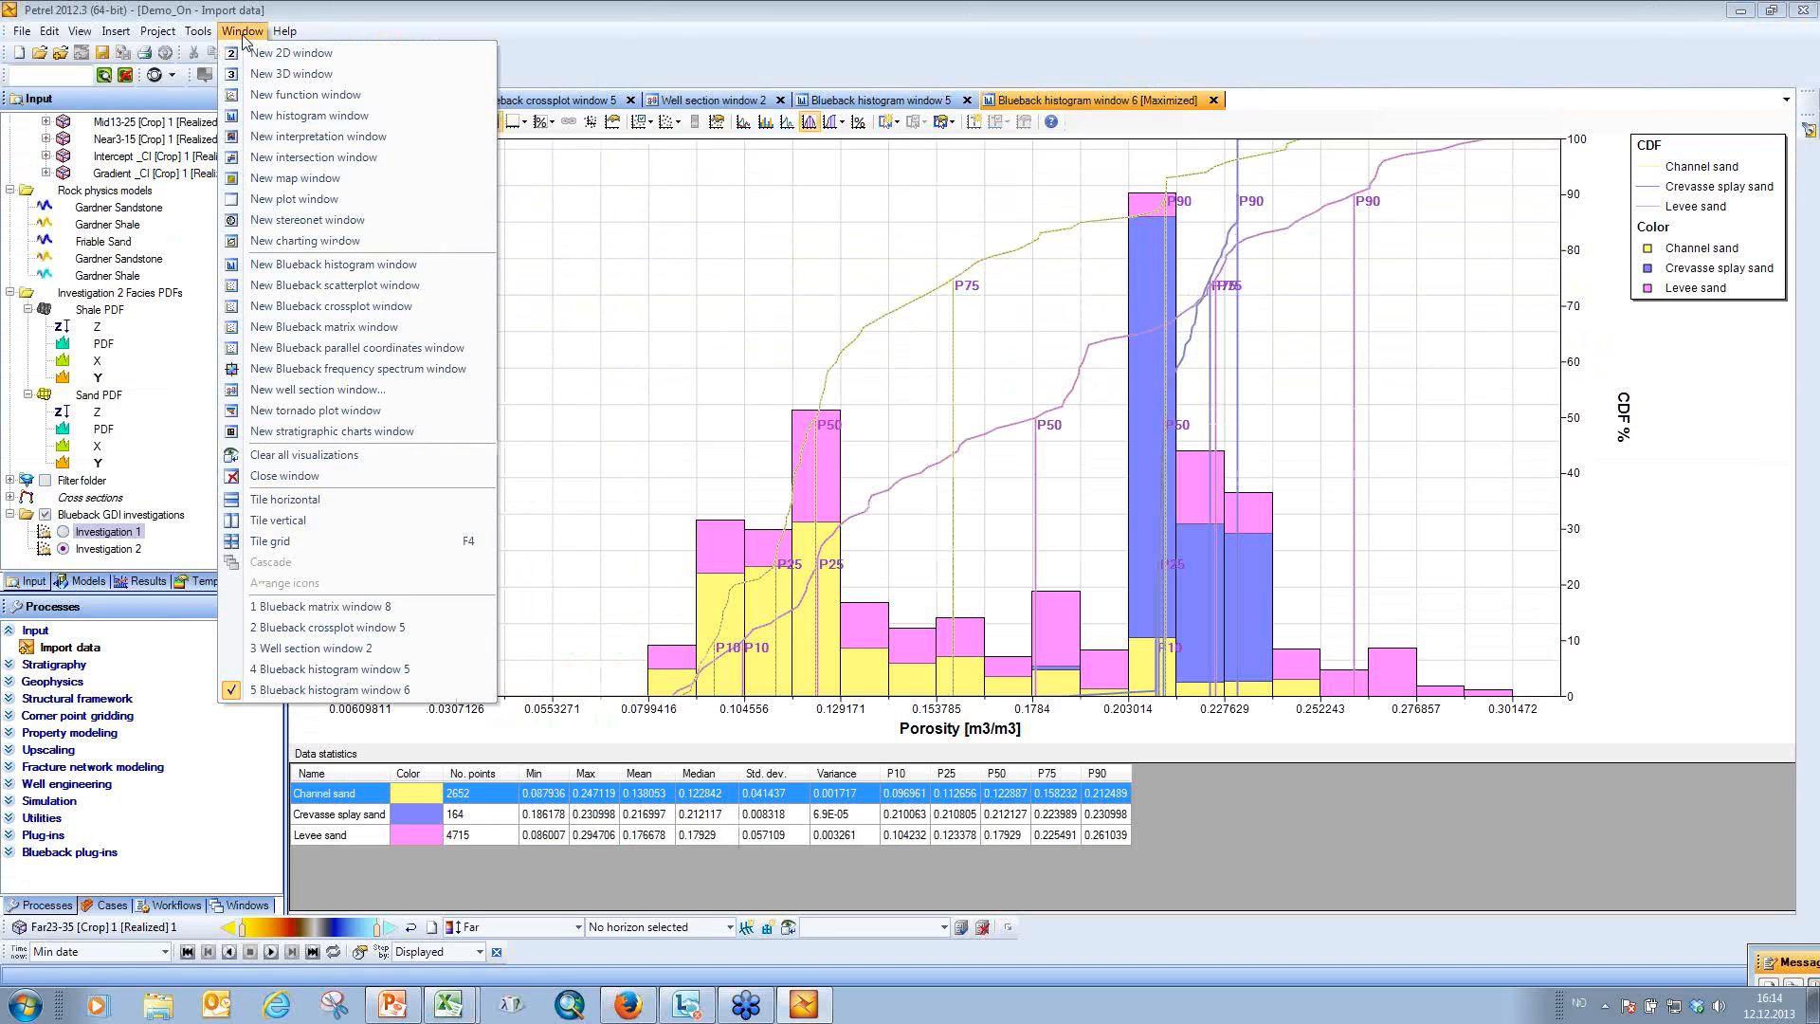
click(355, 307)
click(64, 549)
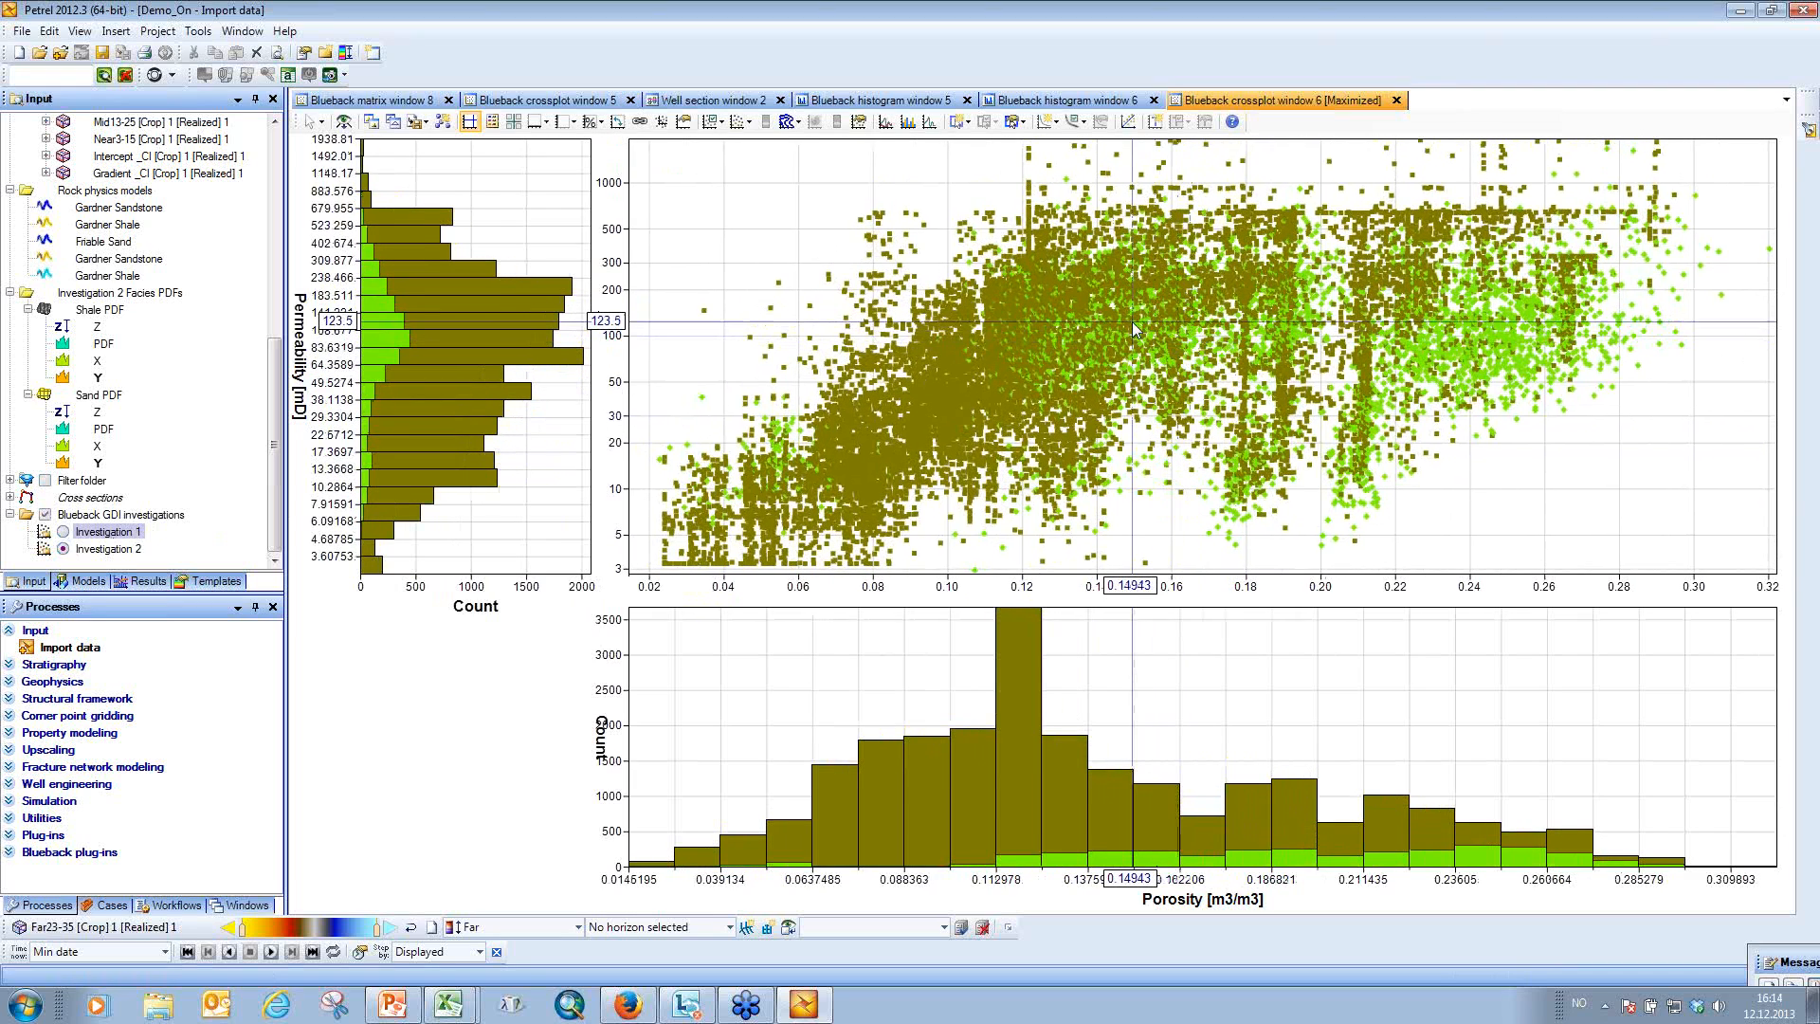
click(749, 123)
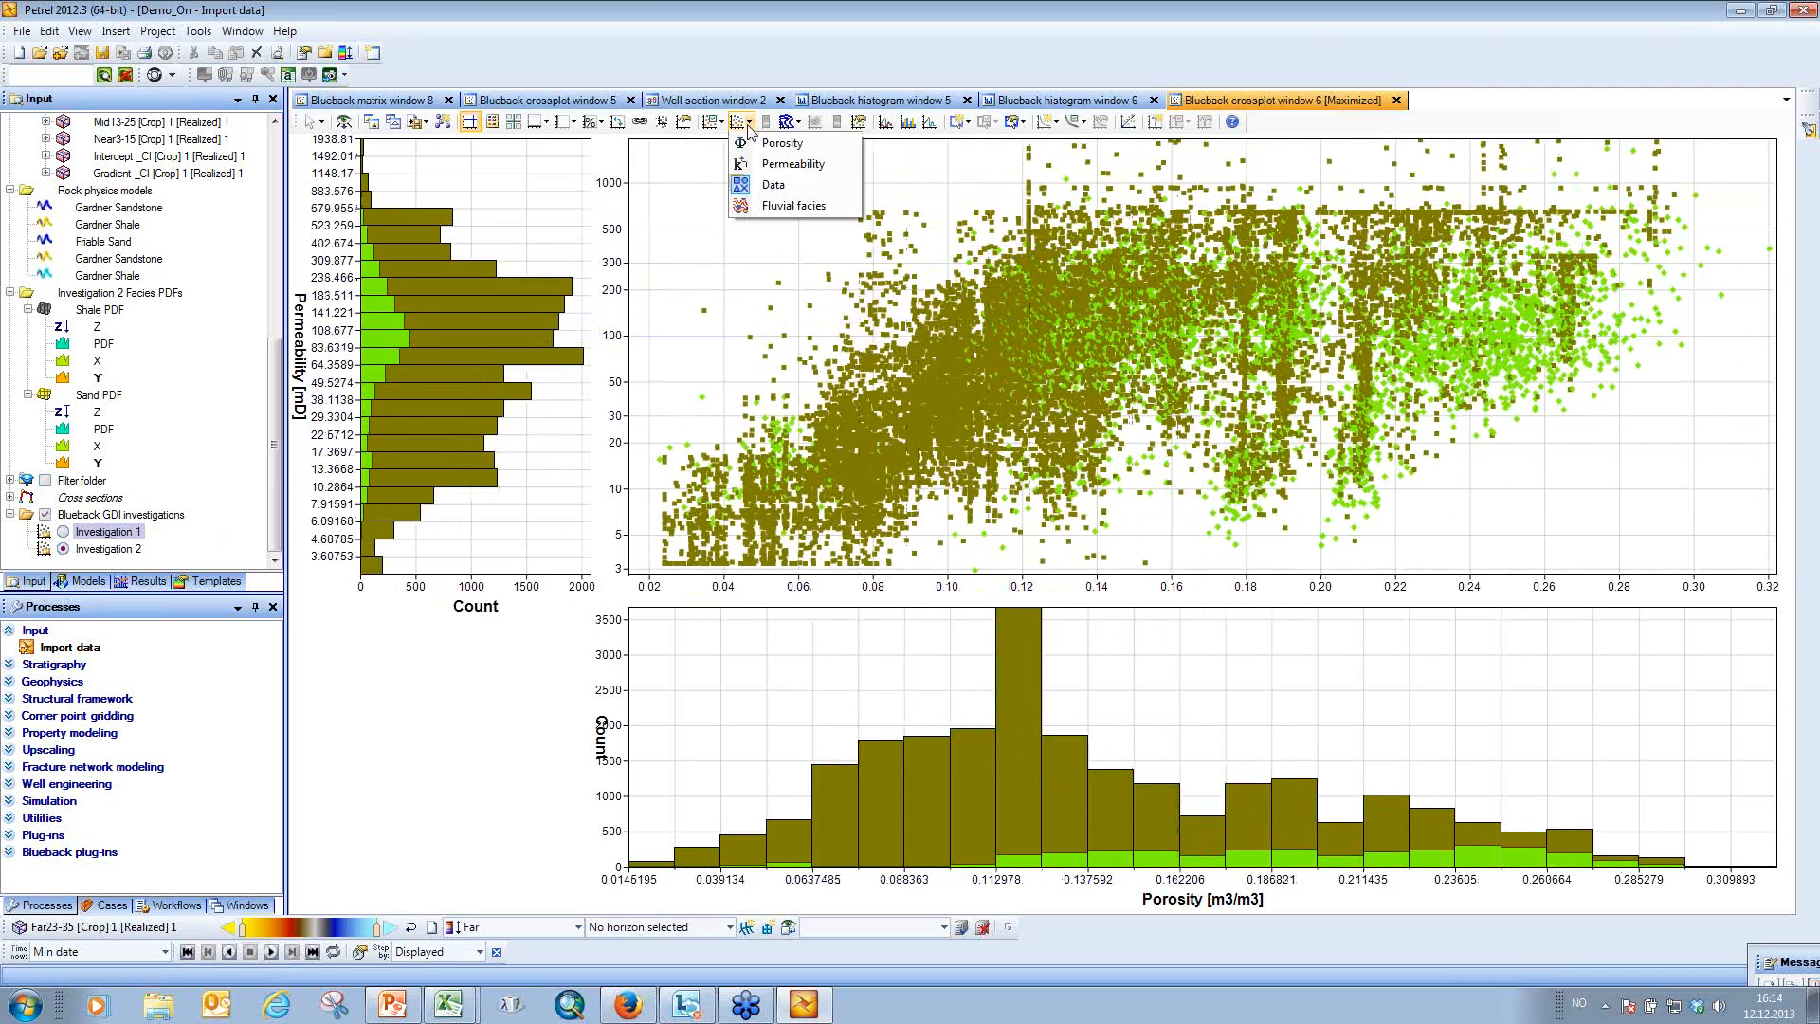
click(783, 208)
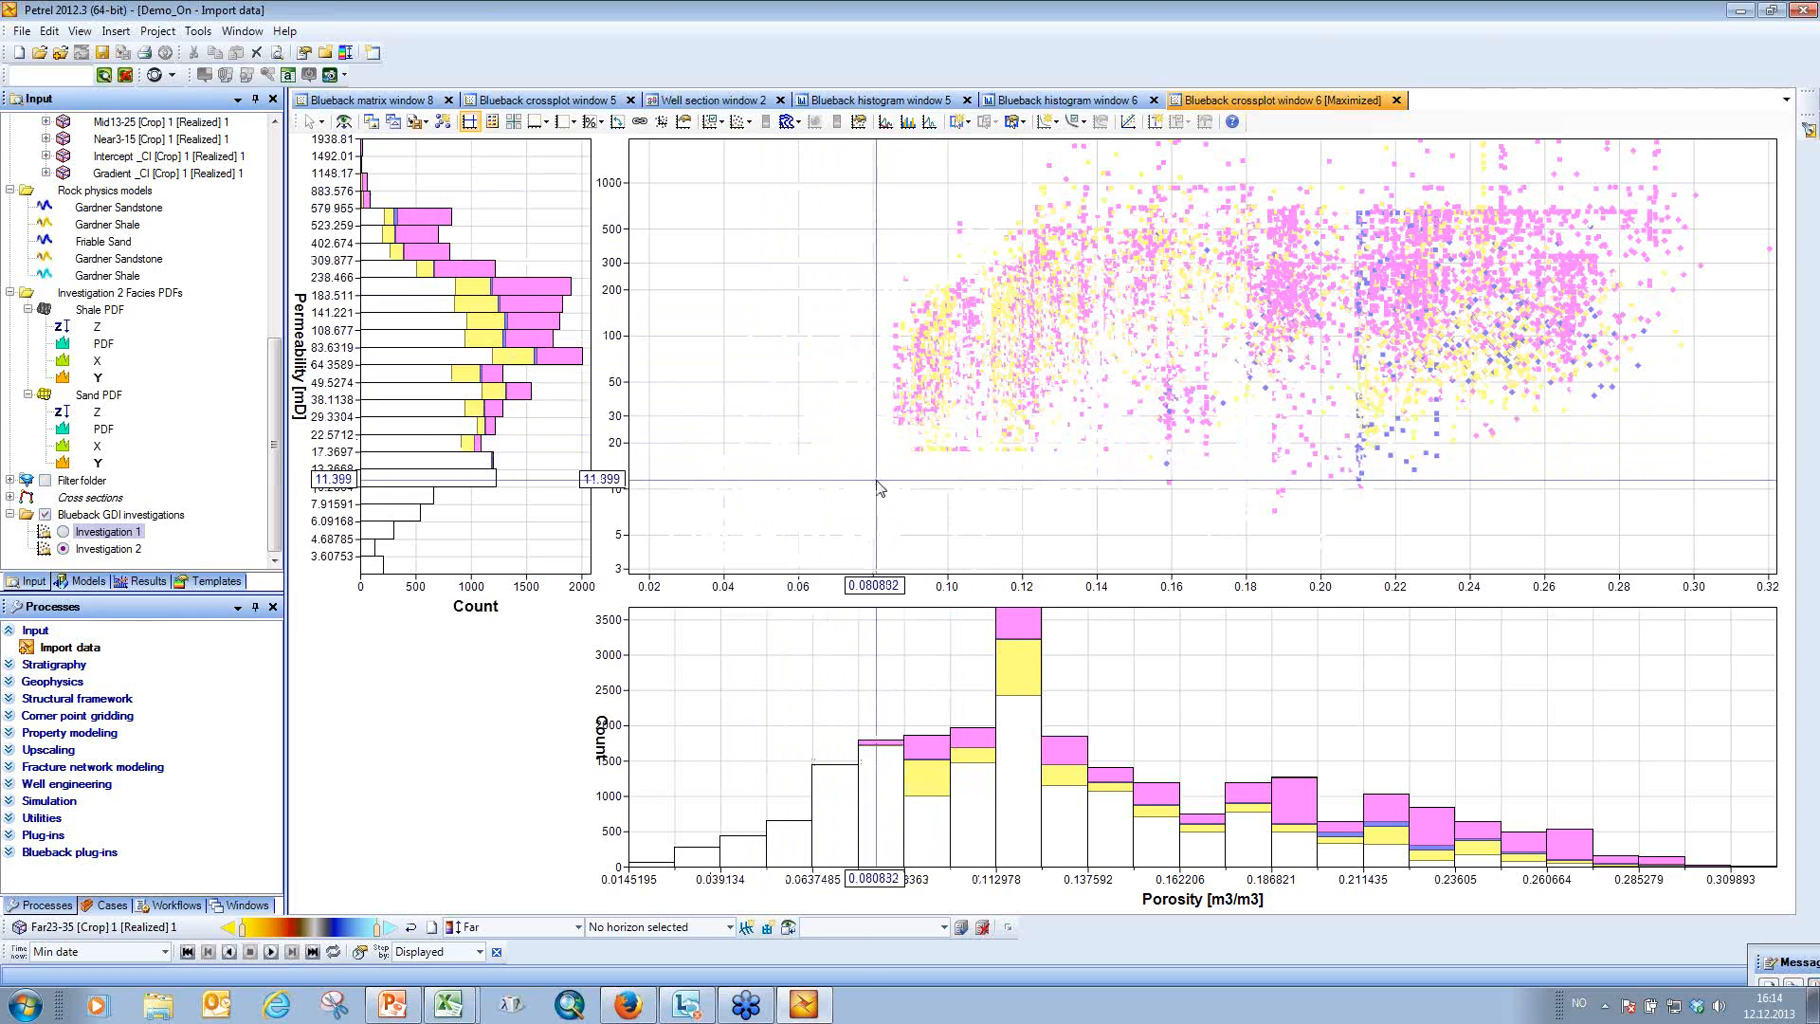
Set the GEO Grid point symbol to Circle (Border) in the crossplot and enlarge the grid's point size.
right_click(905, 495)
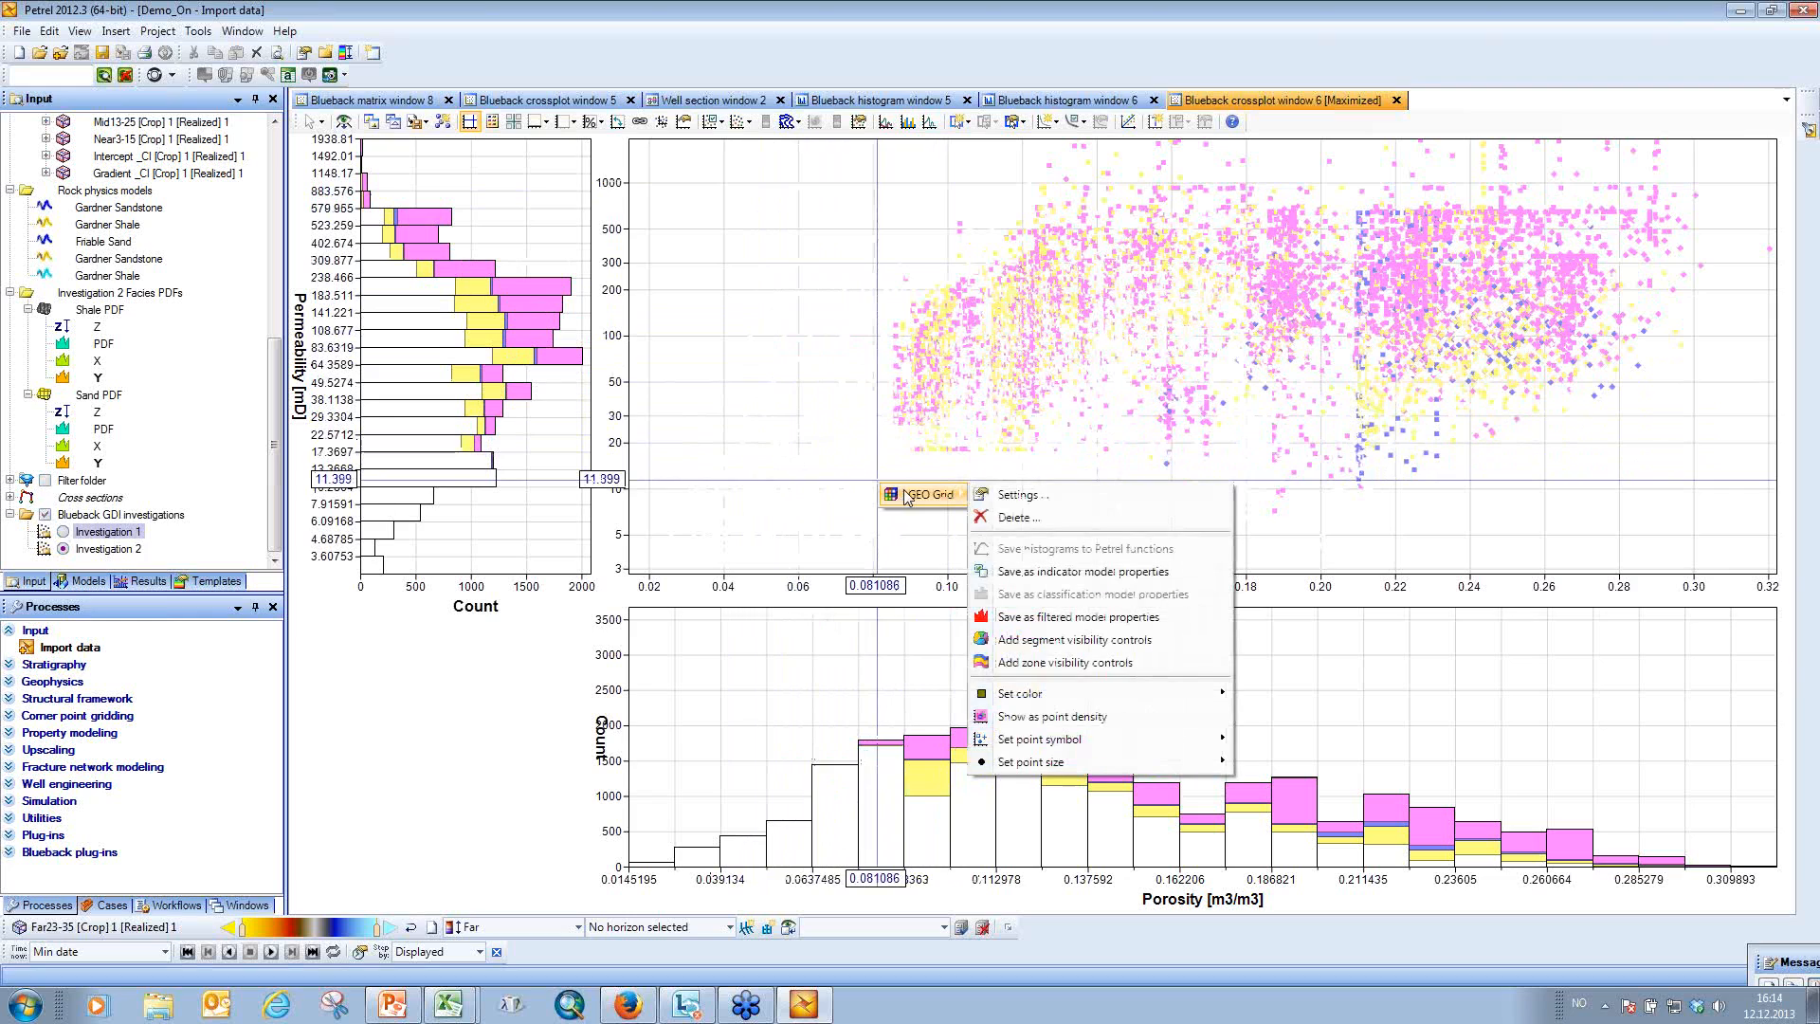
mouse_move(1062, 739)
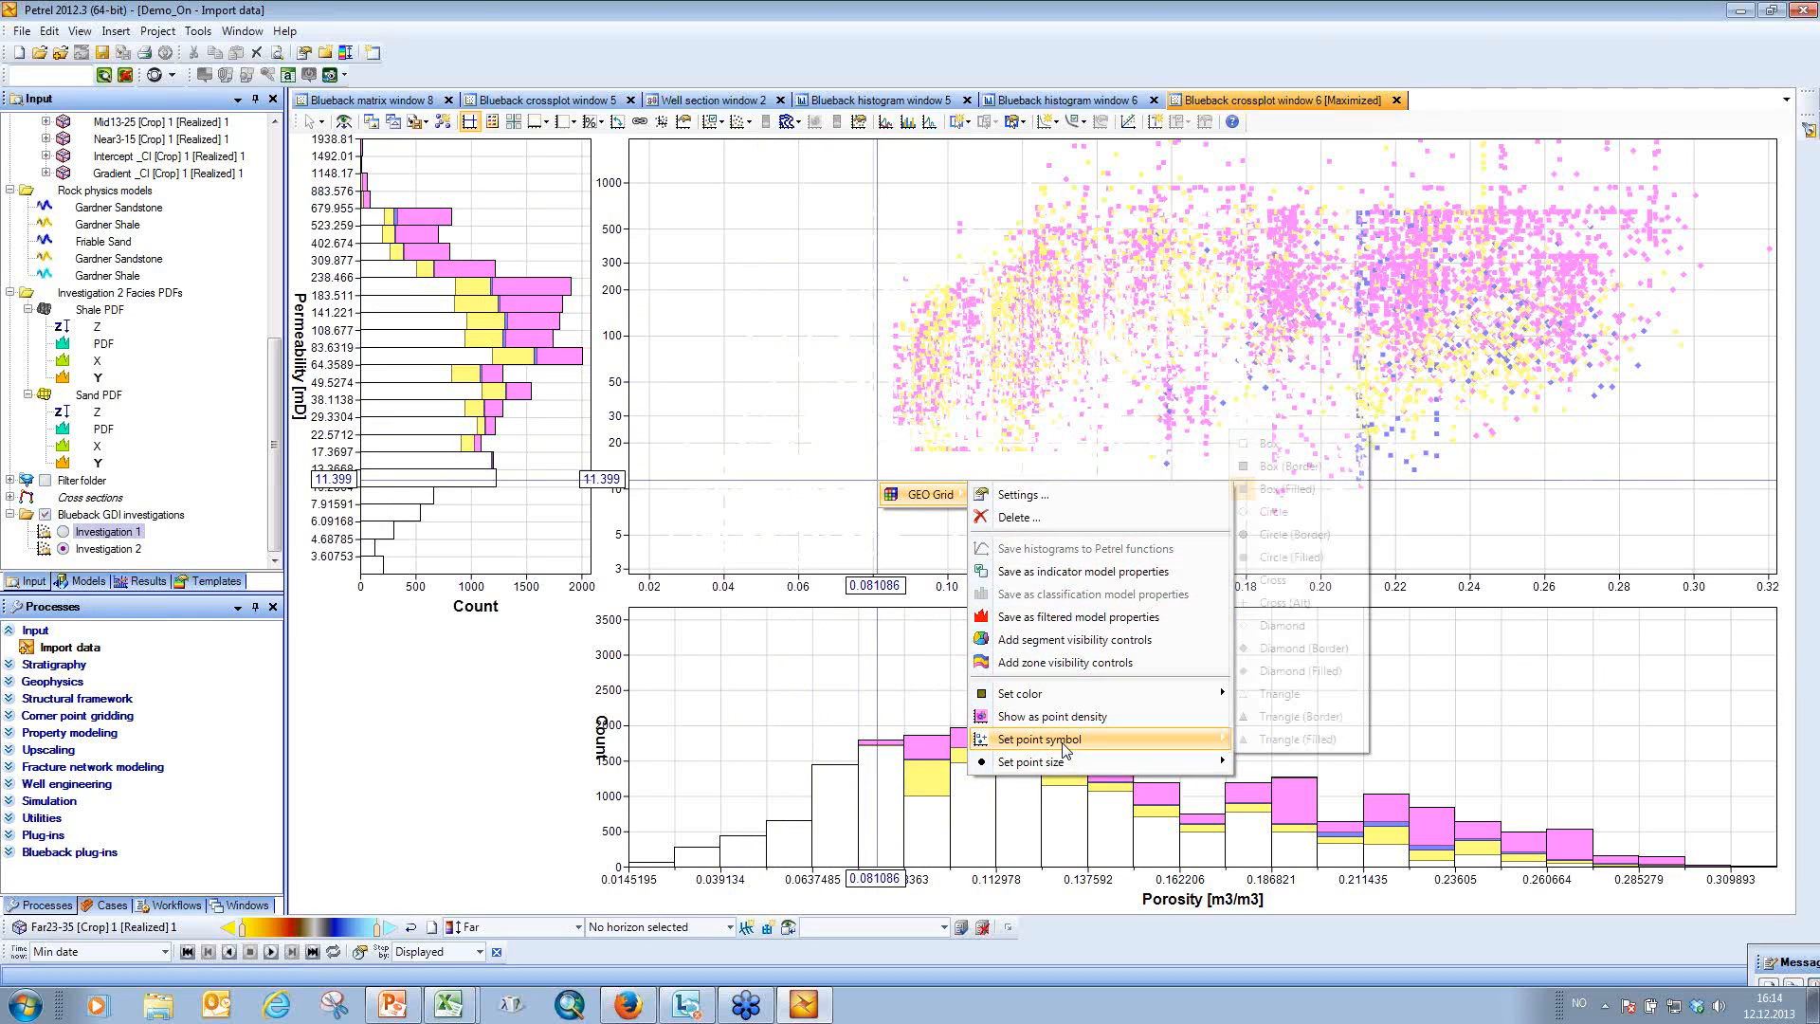
click(1297, 536)
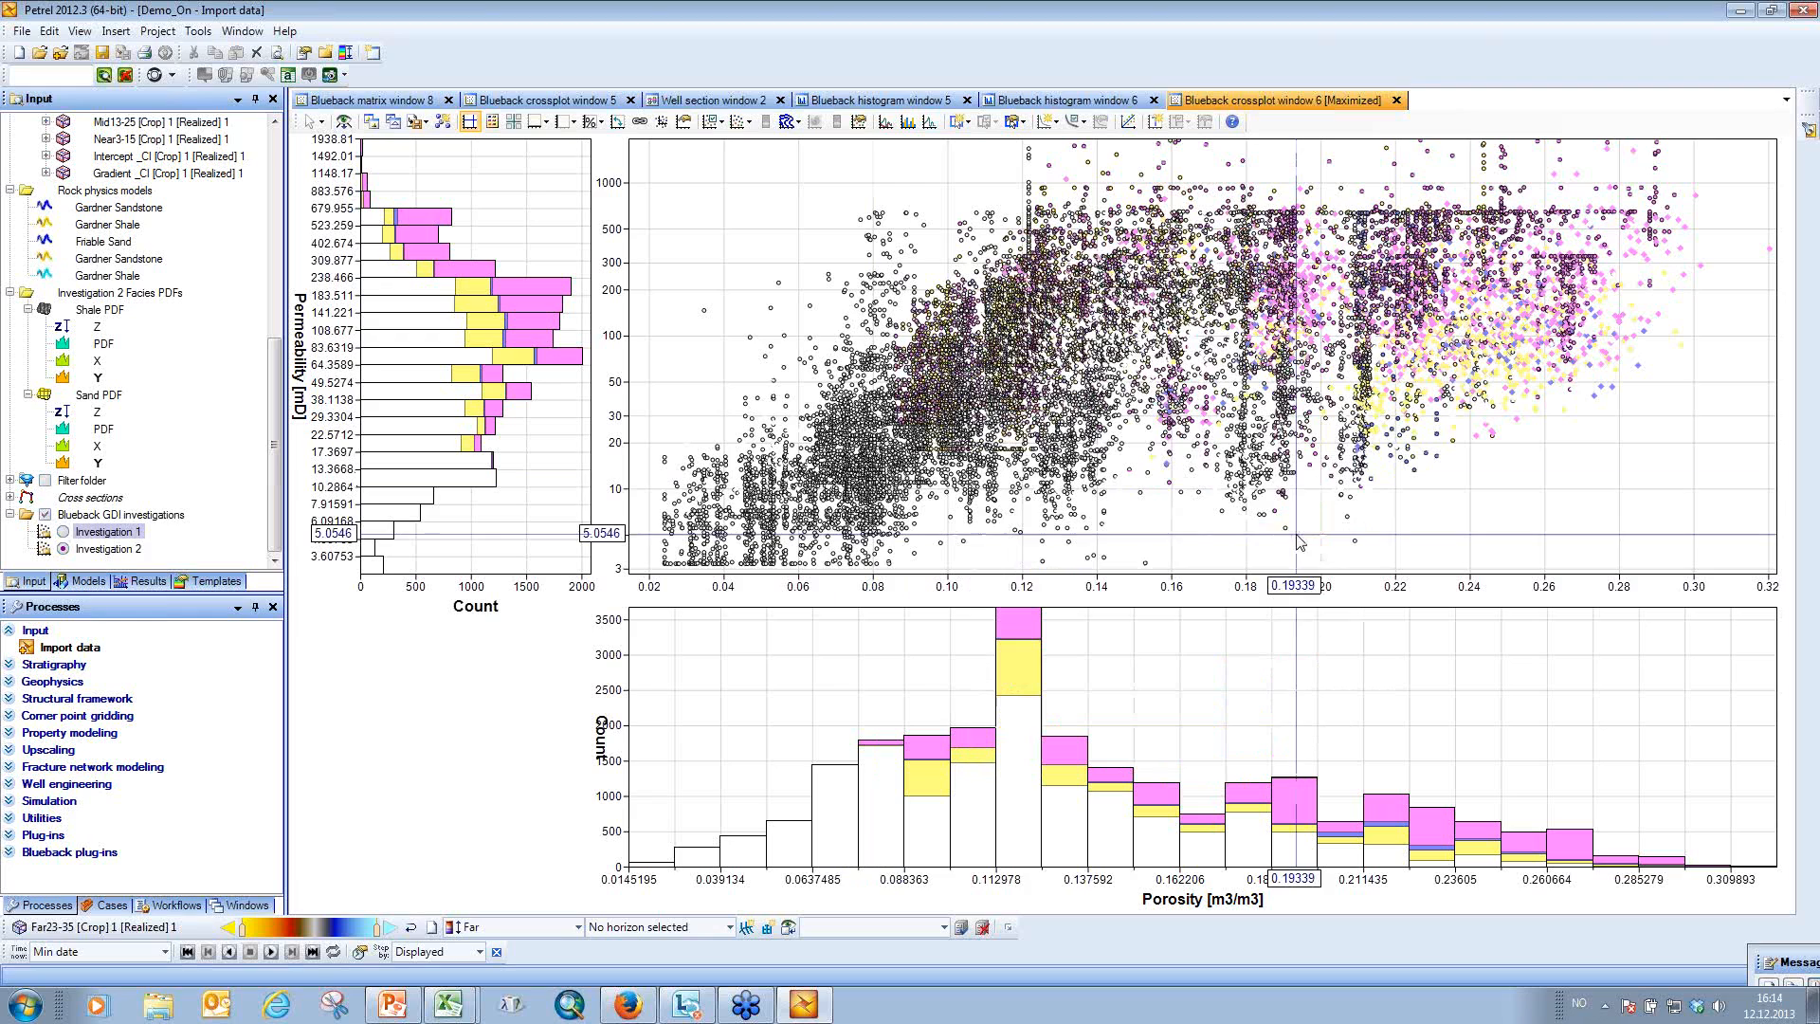
right_click(966, 548)
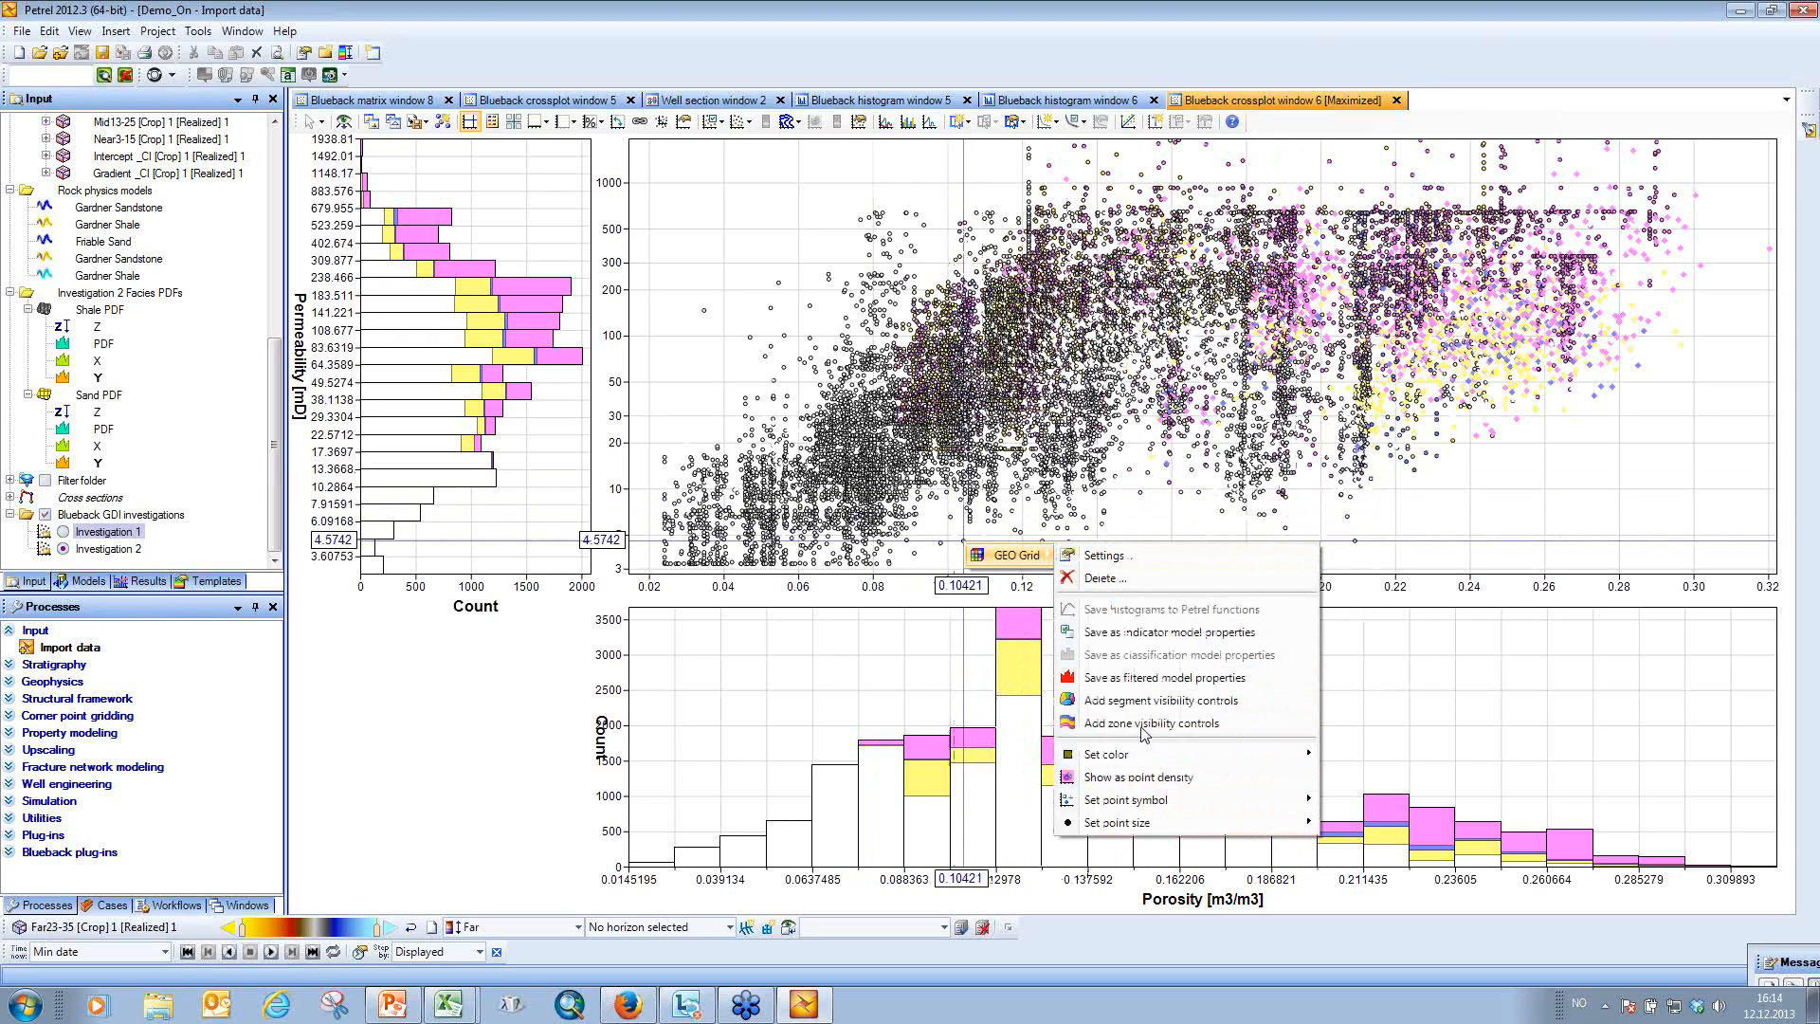
mouse_move(1141, 830)
click(1346, 782)
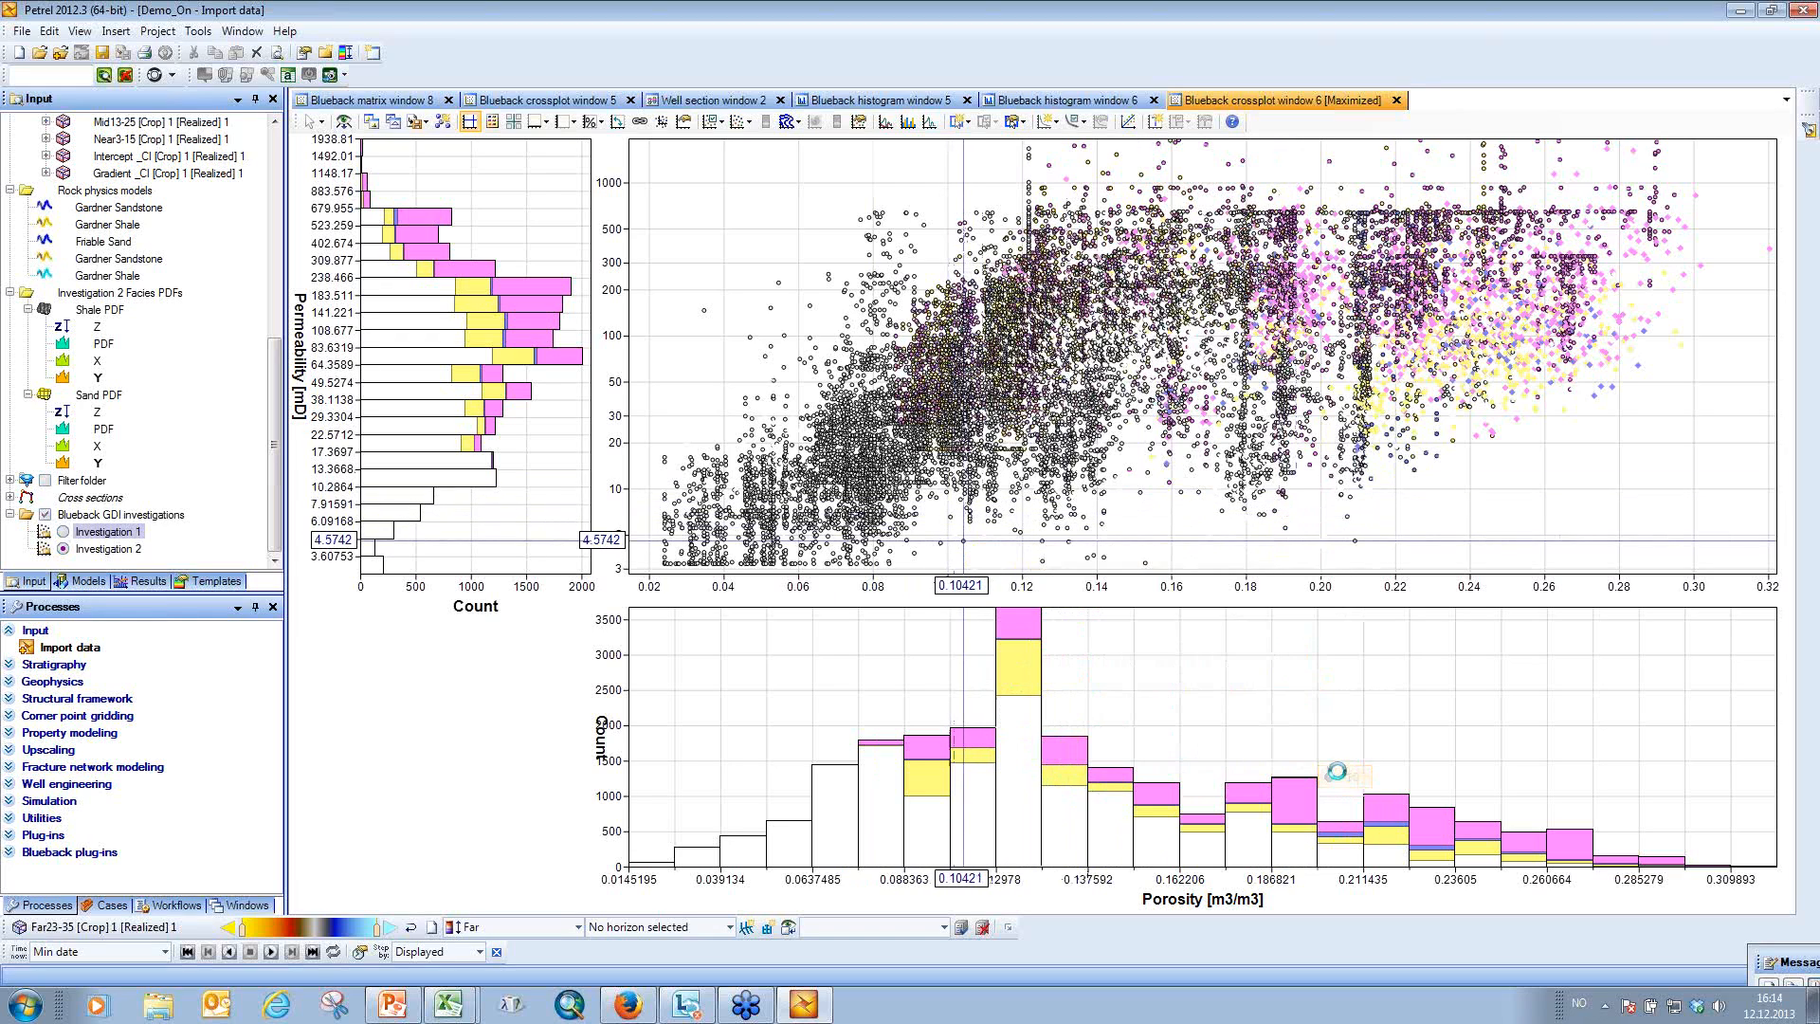
drag(1325, 323, 1328, 369)
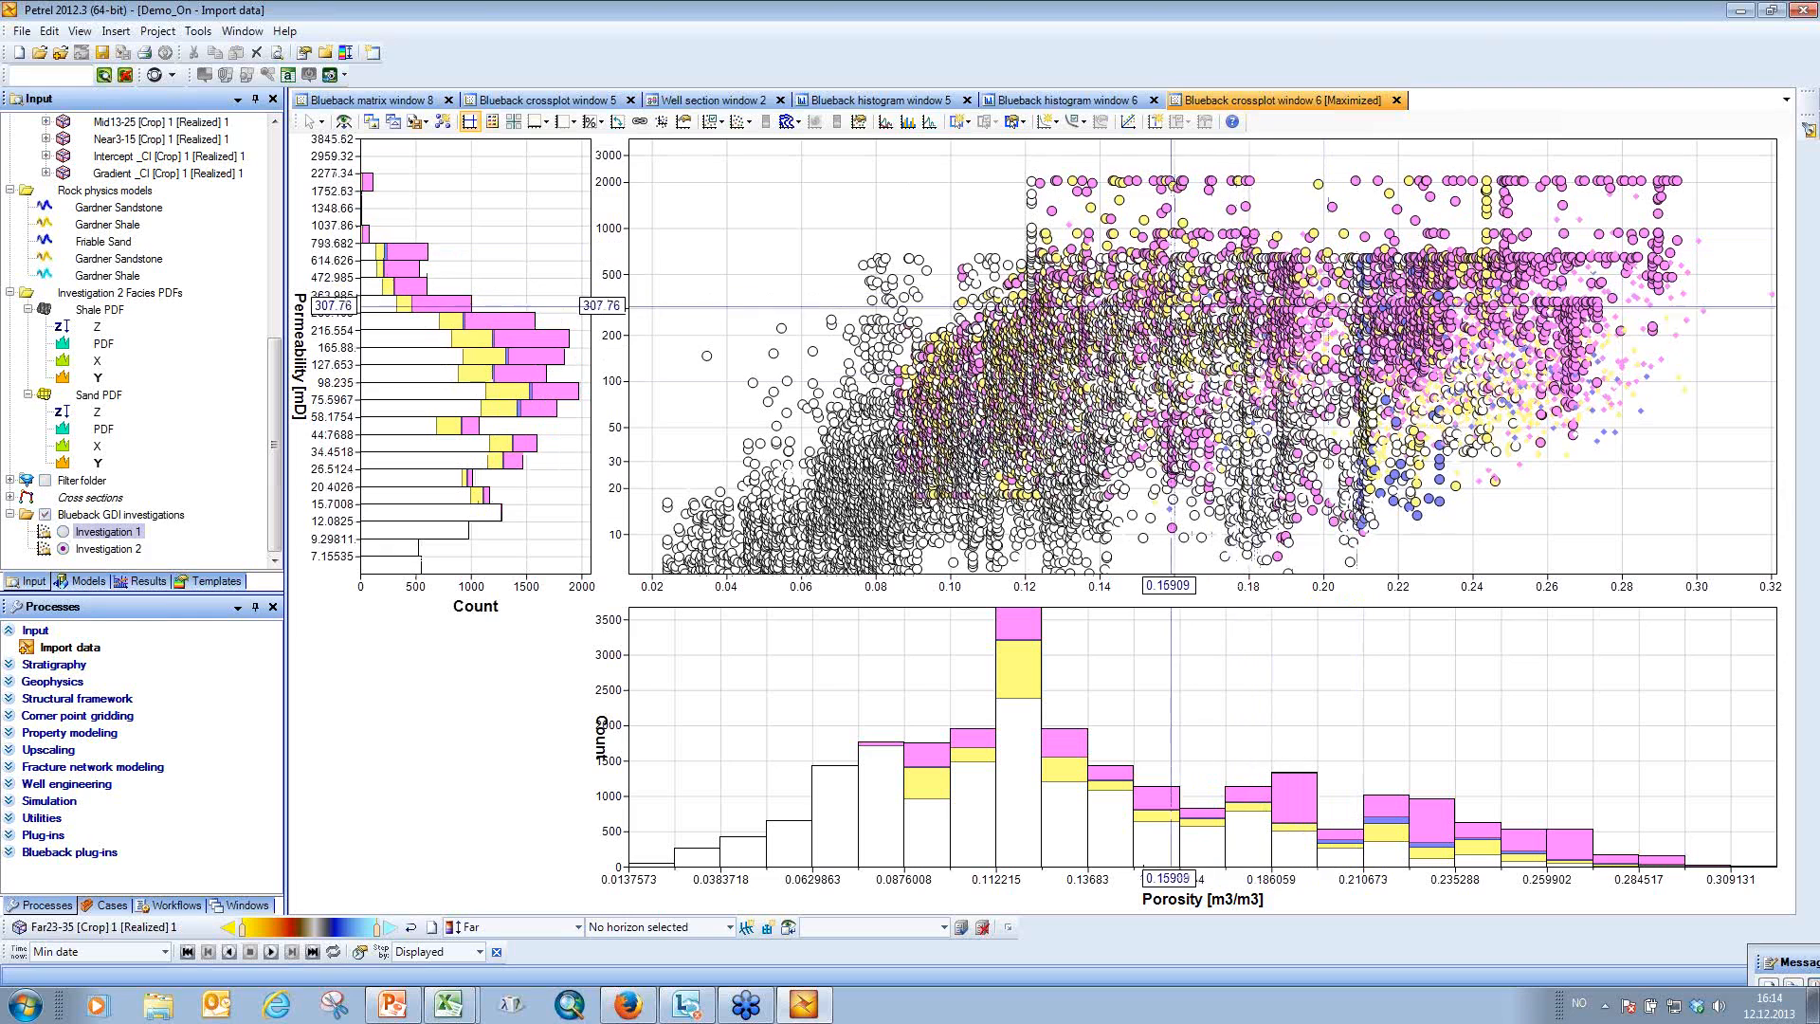
Add a rectangle filter to the crossplot spanning porosity about 0.23 to 0.27 and permeability about 220 to 950 mD.
click(960, 121)
mouse_move(976, 147)
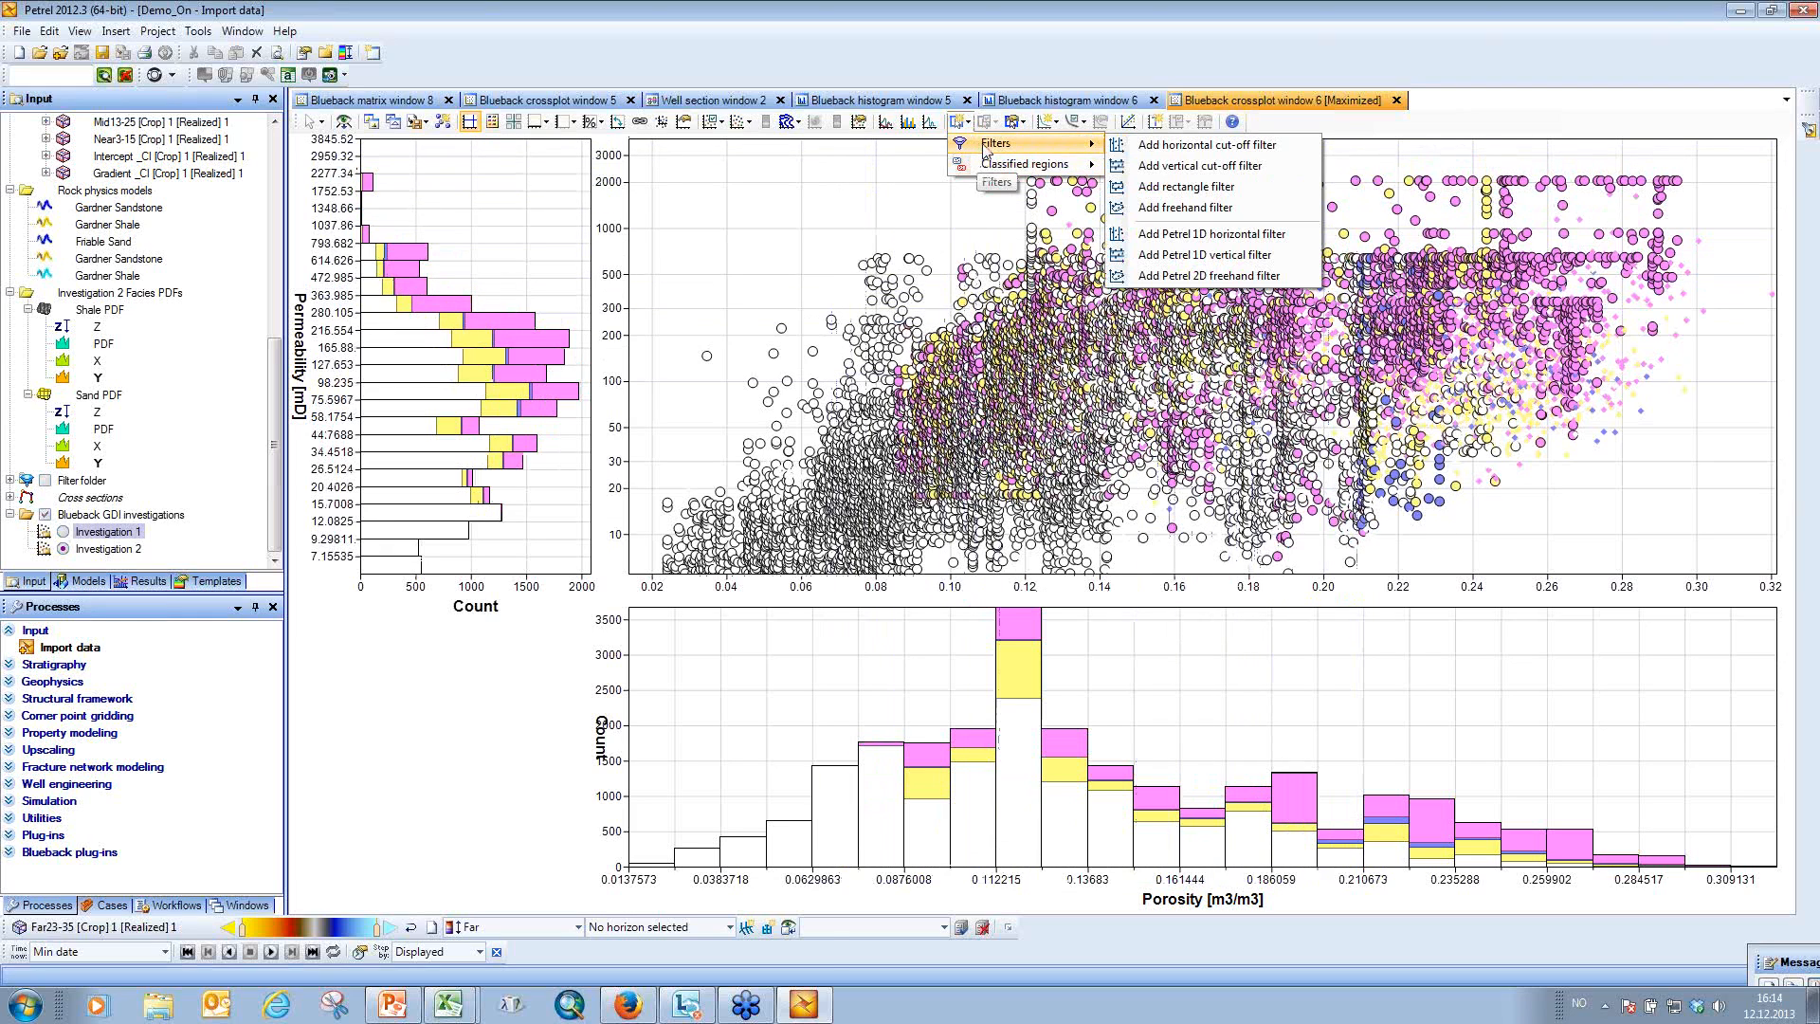
click(1193, 188)
drag(1428, 231, 1570, 327)
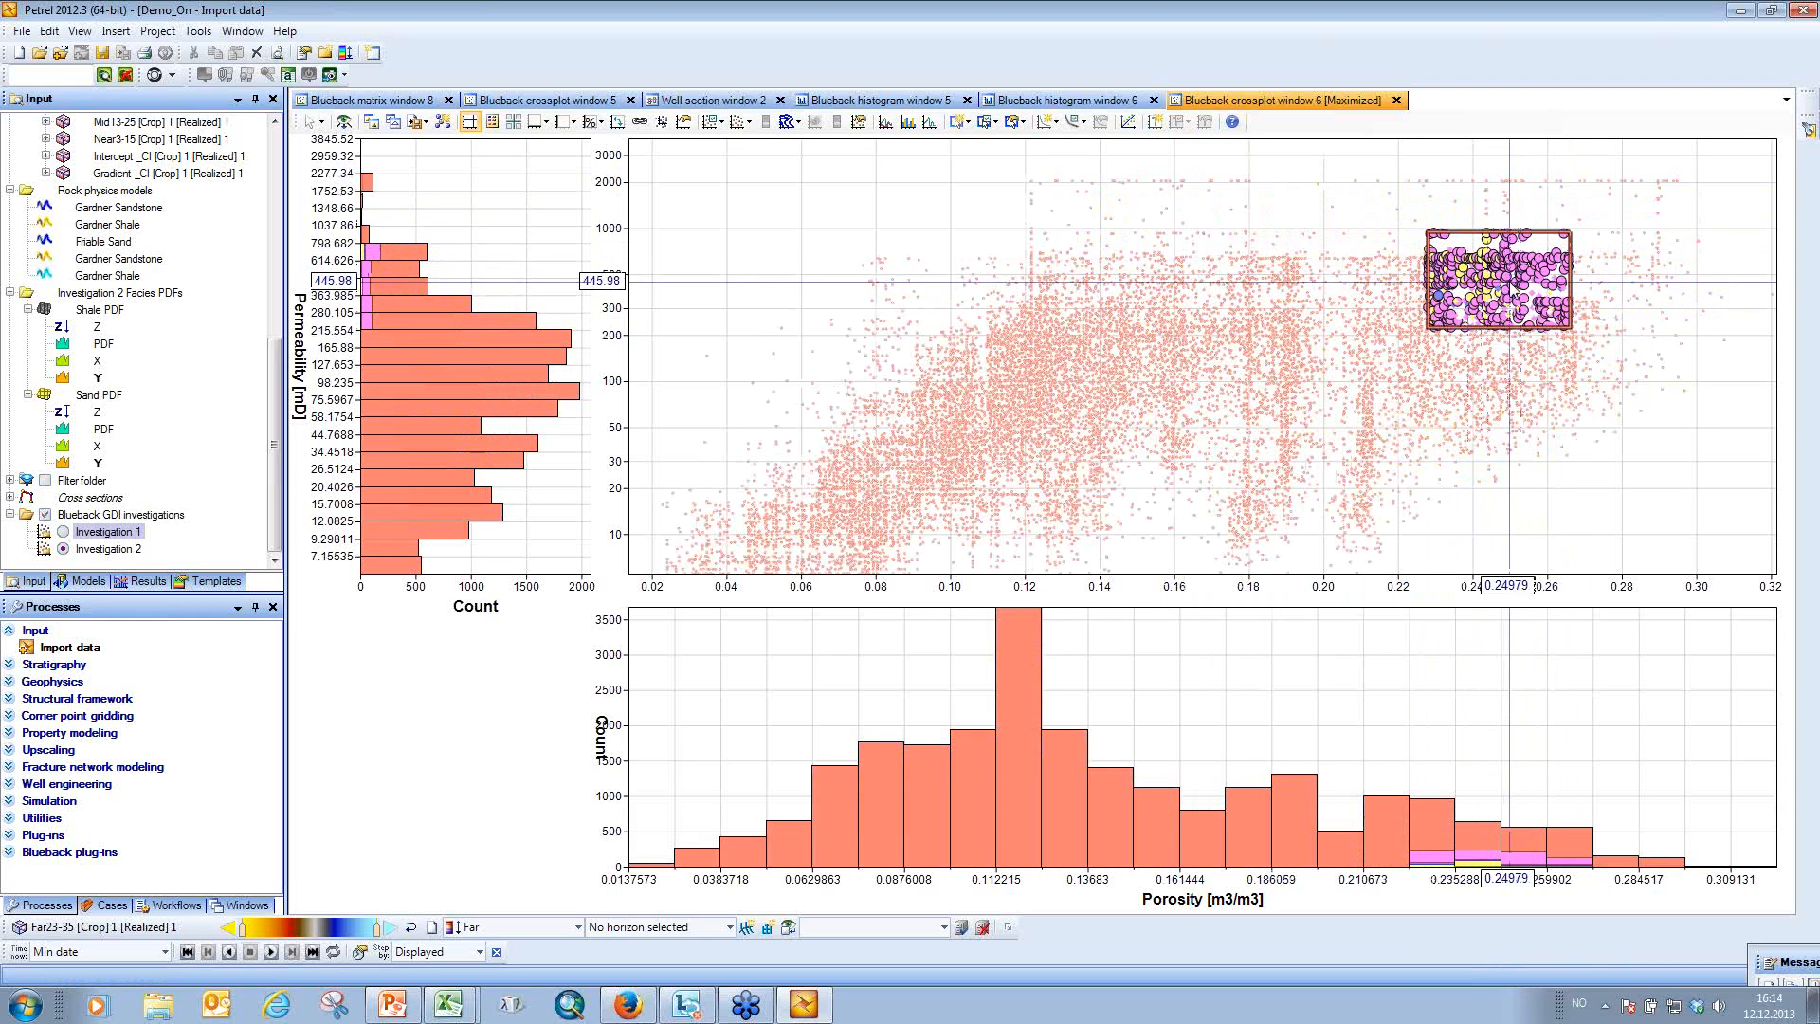
Close all the other histogram, well section, crossplot and matrix windows, keeping only the filtered Blueback crossplot window open.
click(1153, 100)
click(967, 100)
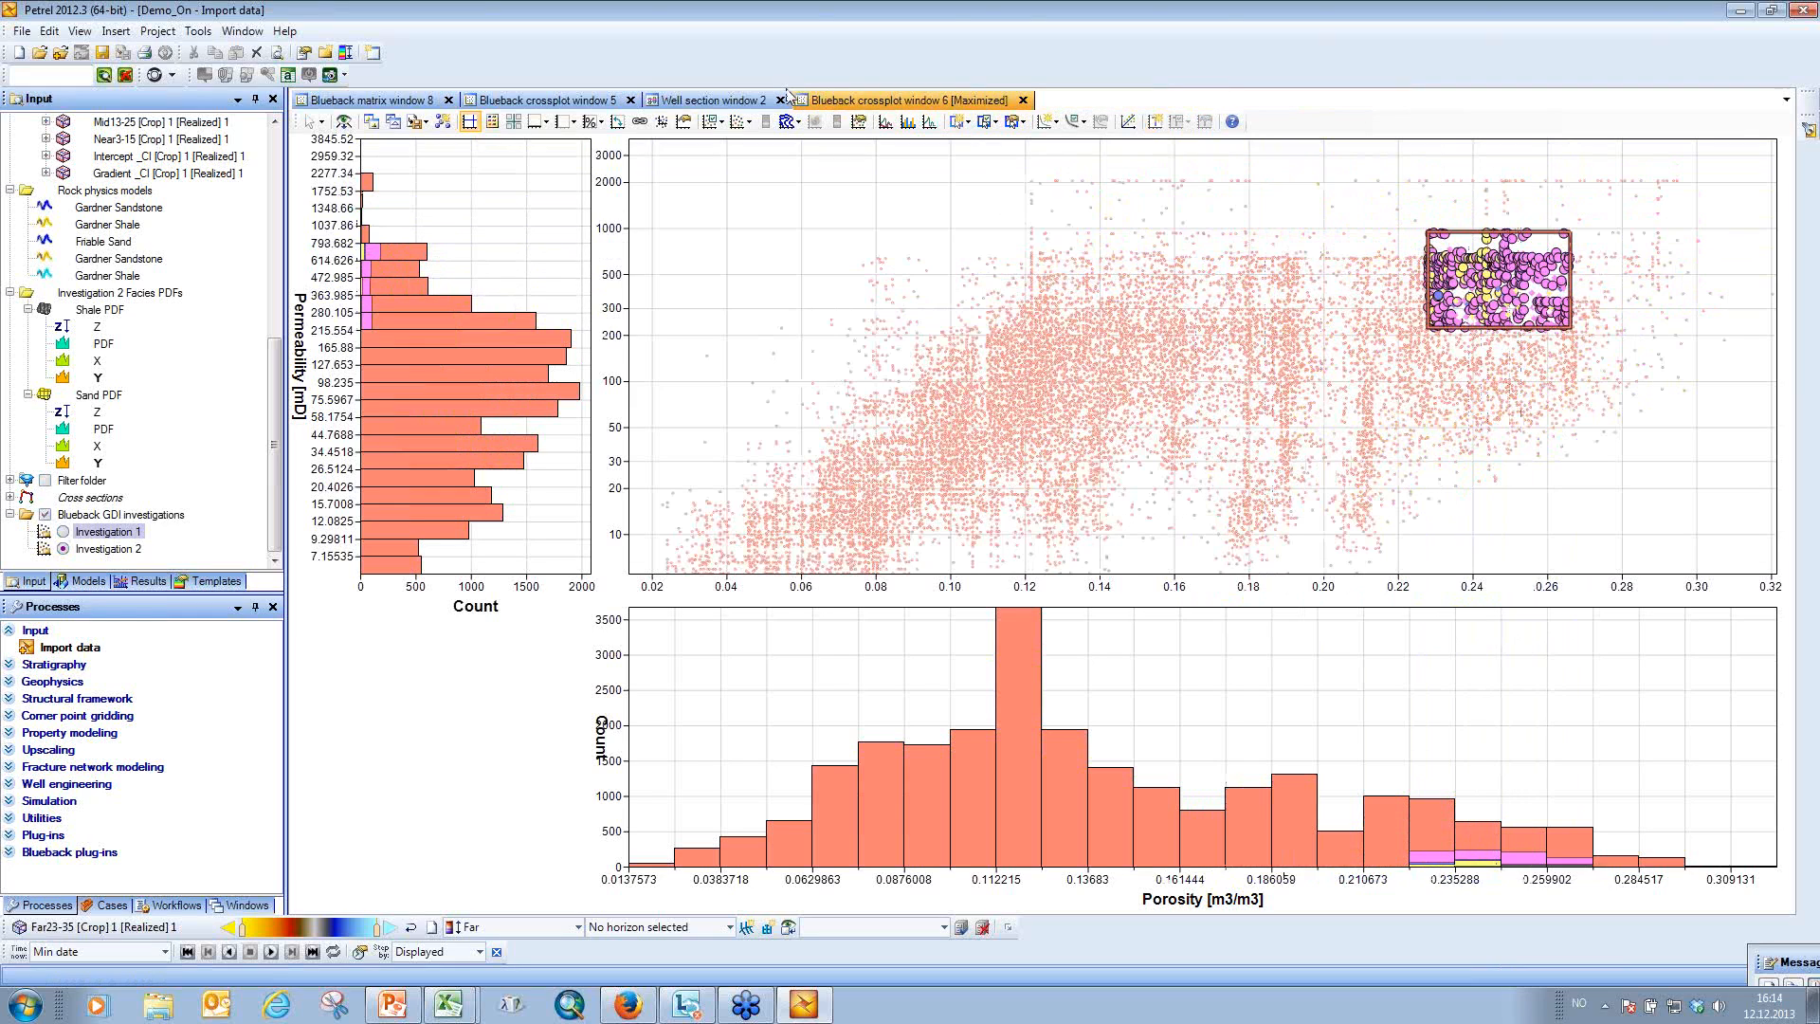
click(779, 100)
click(629, 99)
click(448, 100)
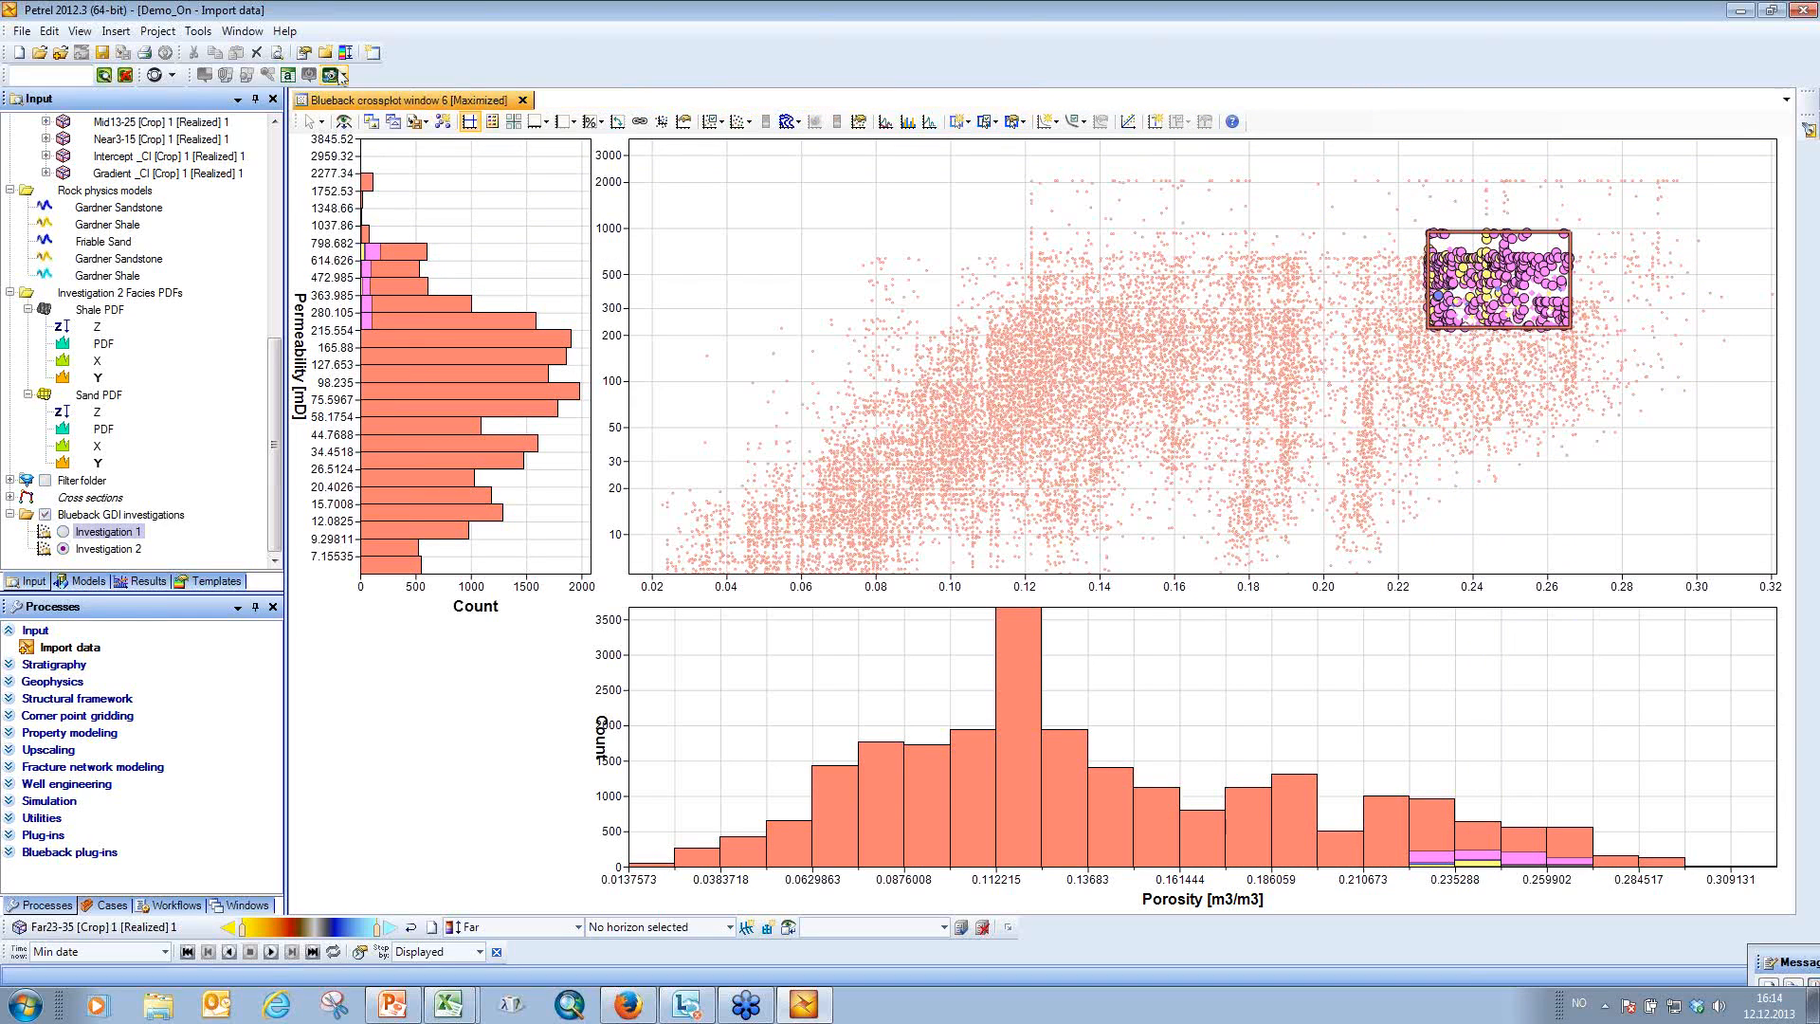
Open a new 3D window and tile it side by side with the Blueback crossplot window.
click(237, 32)
click(306, 74)
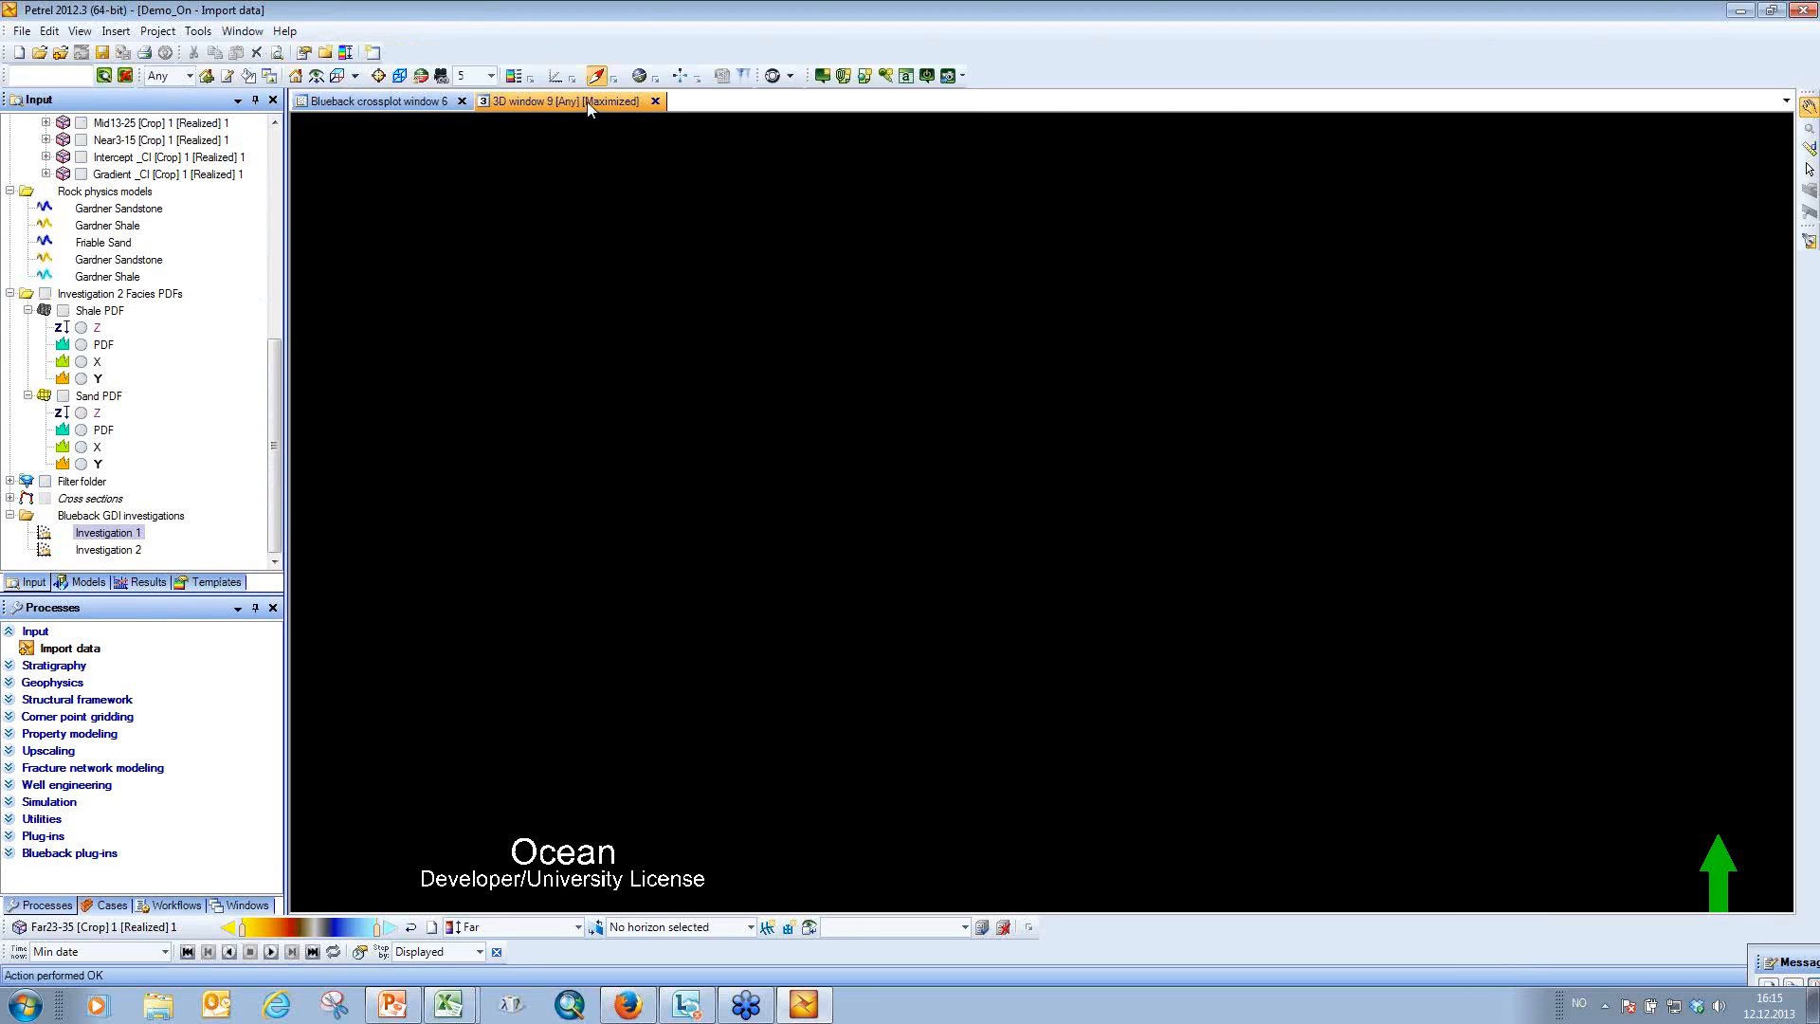
double_click(586, 101)
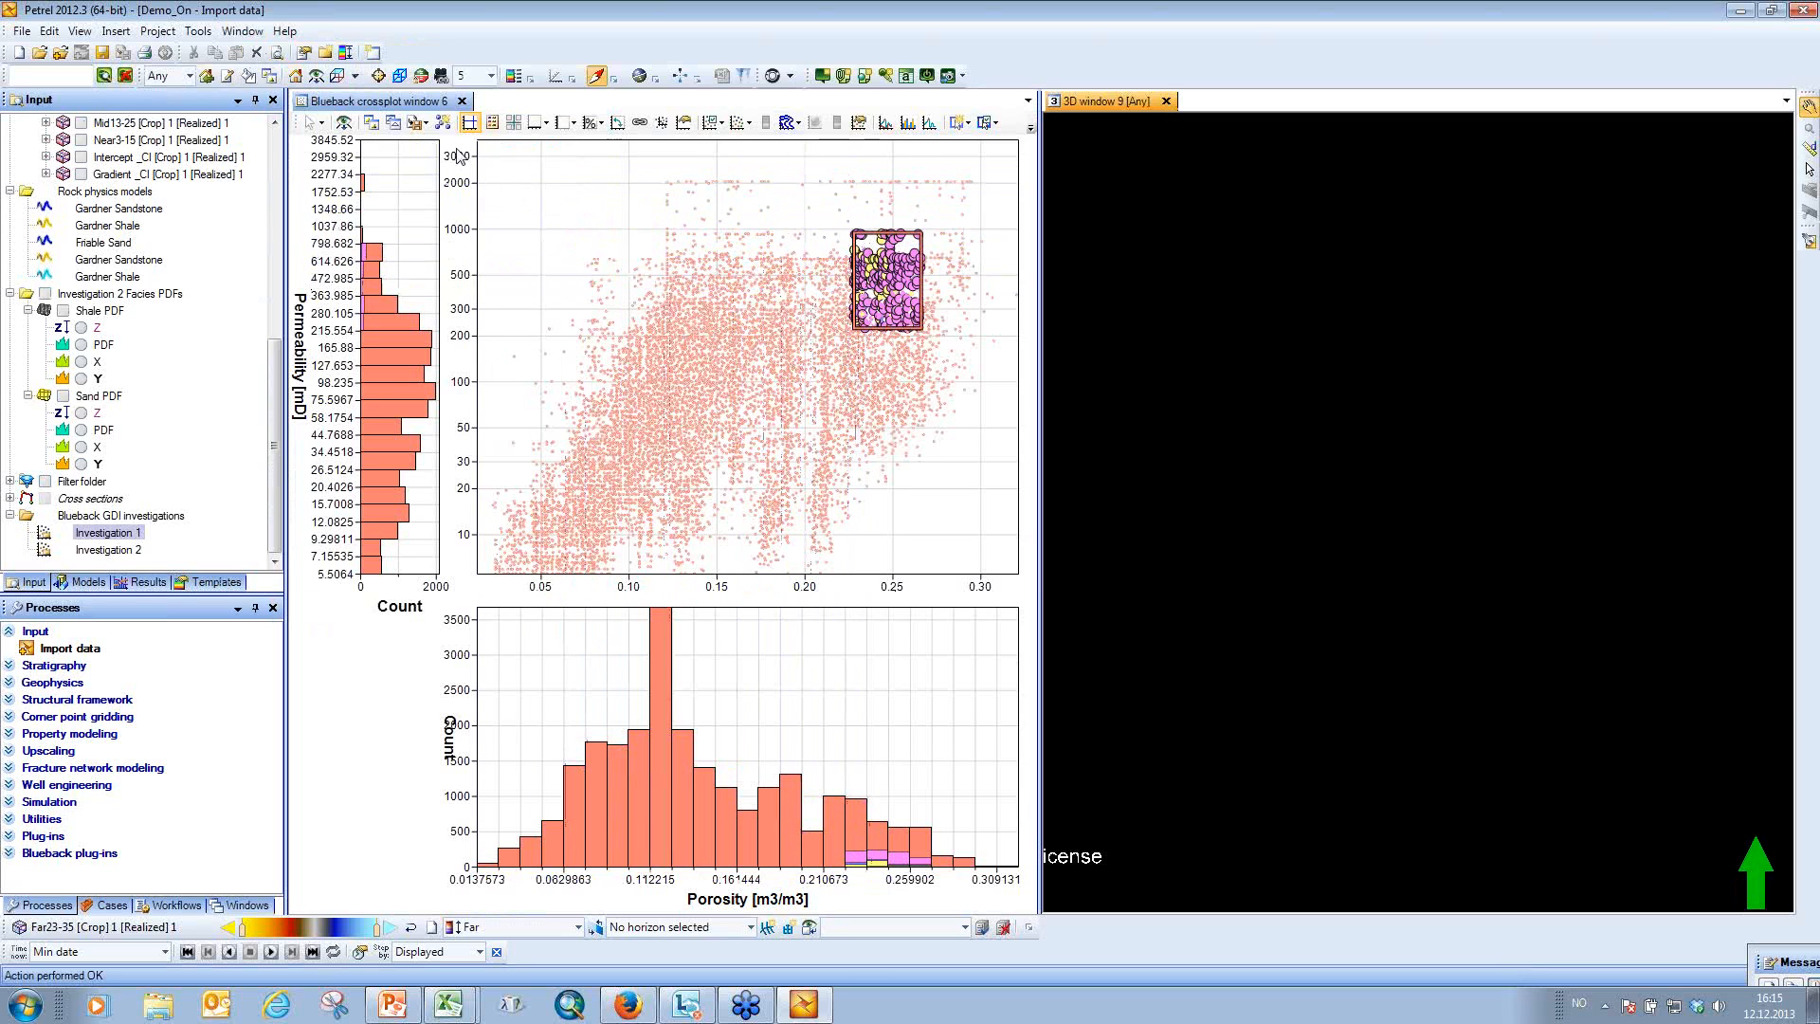
Turn on the dynamic point set for the crossplot and display the filtered points in the 3D window.
click(443, 125)
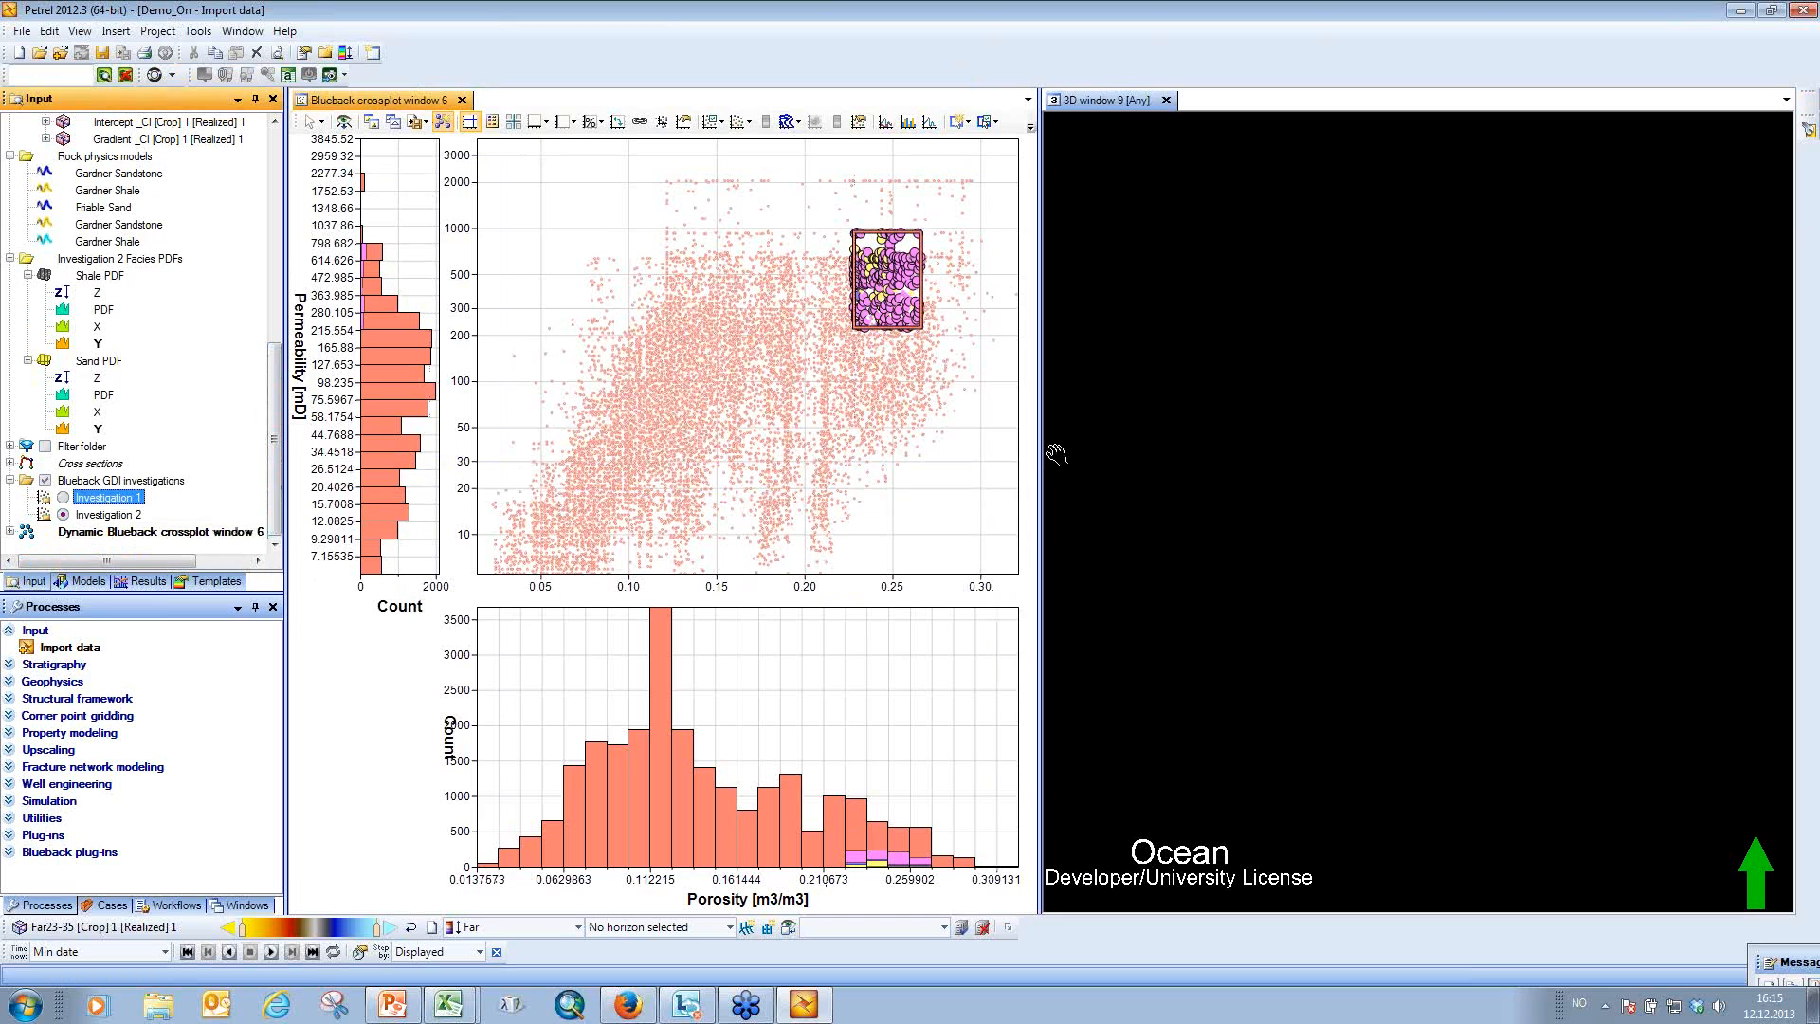
click(46, 533)
drag(1421, 590, 1481, 388)
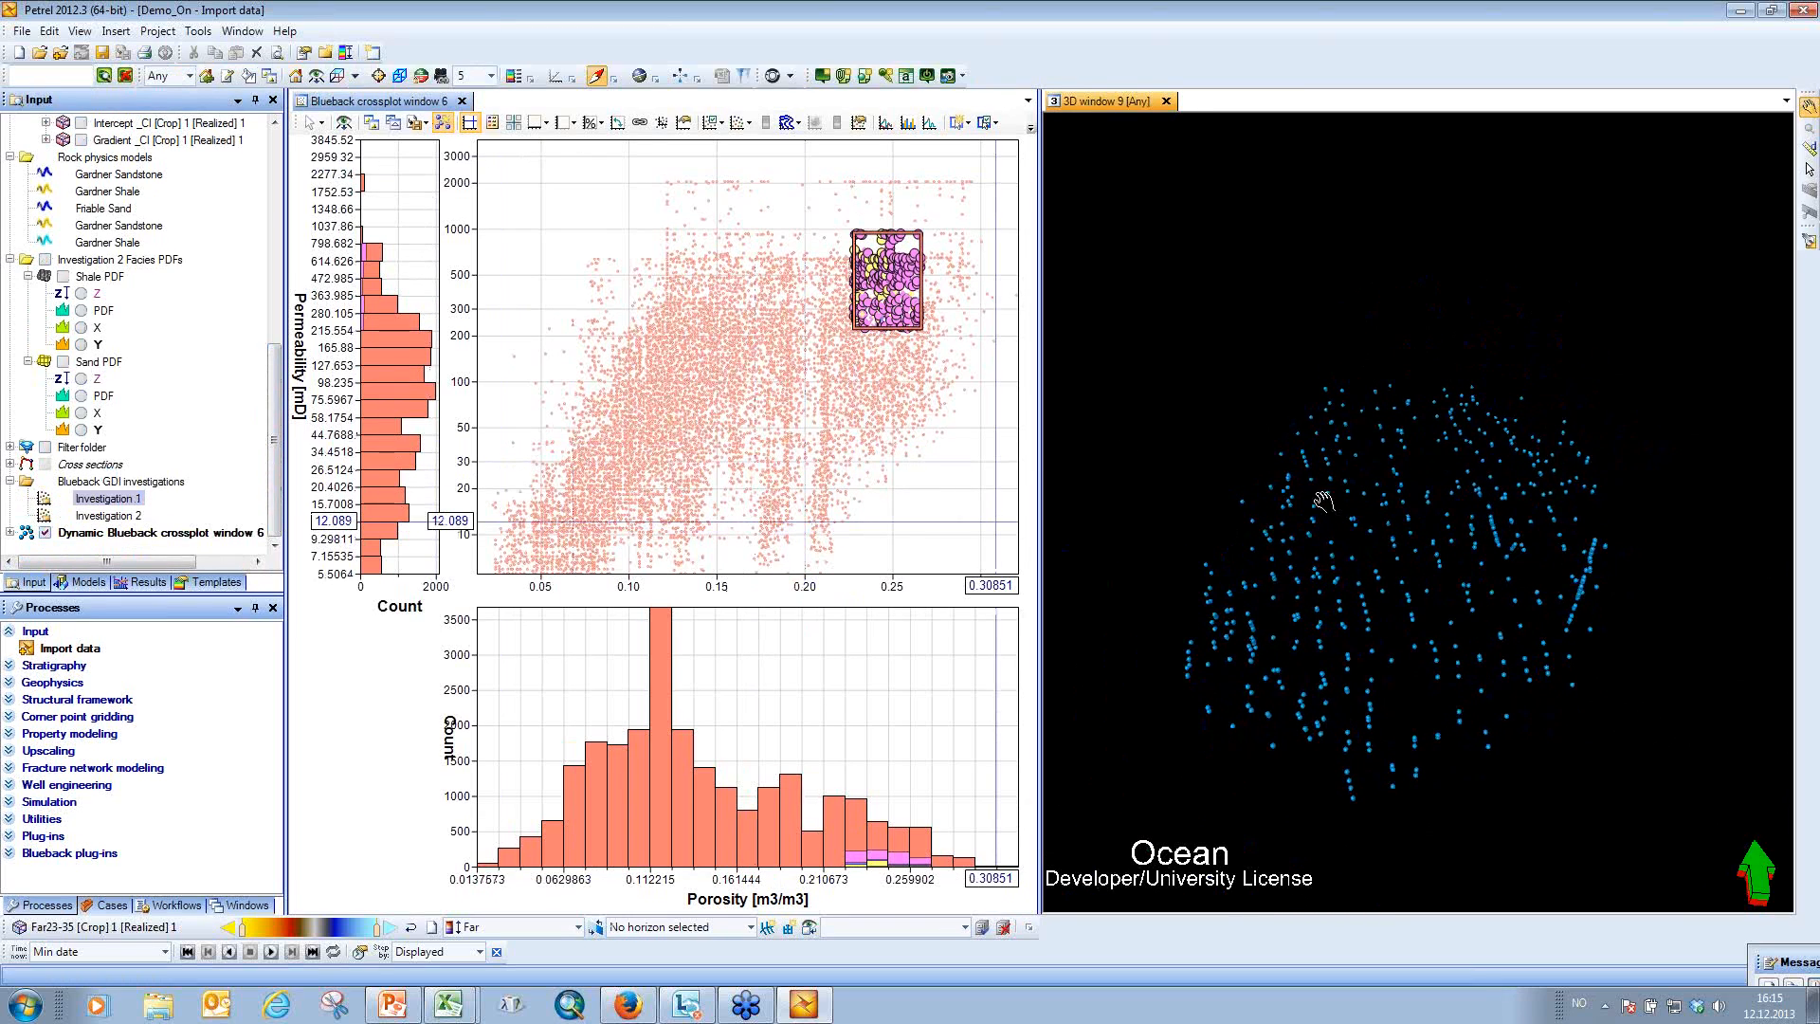
scroll(1427, 453, up, 5)
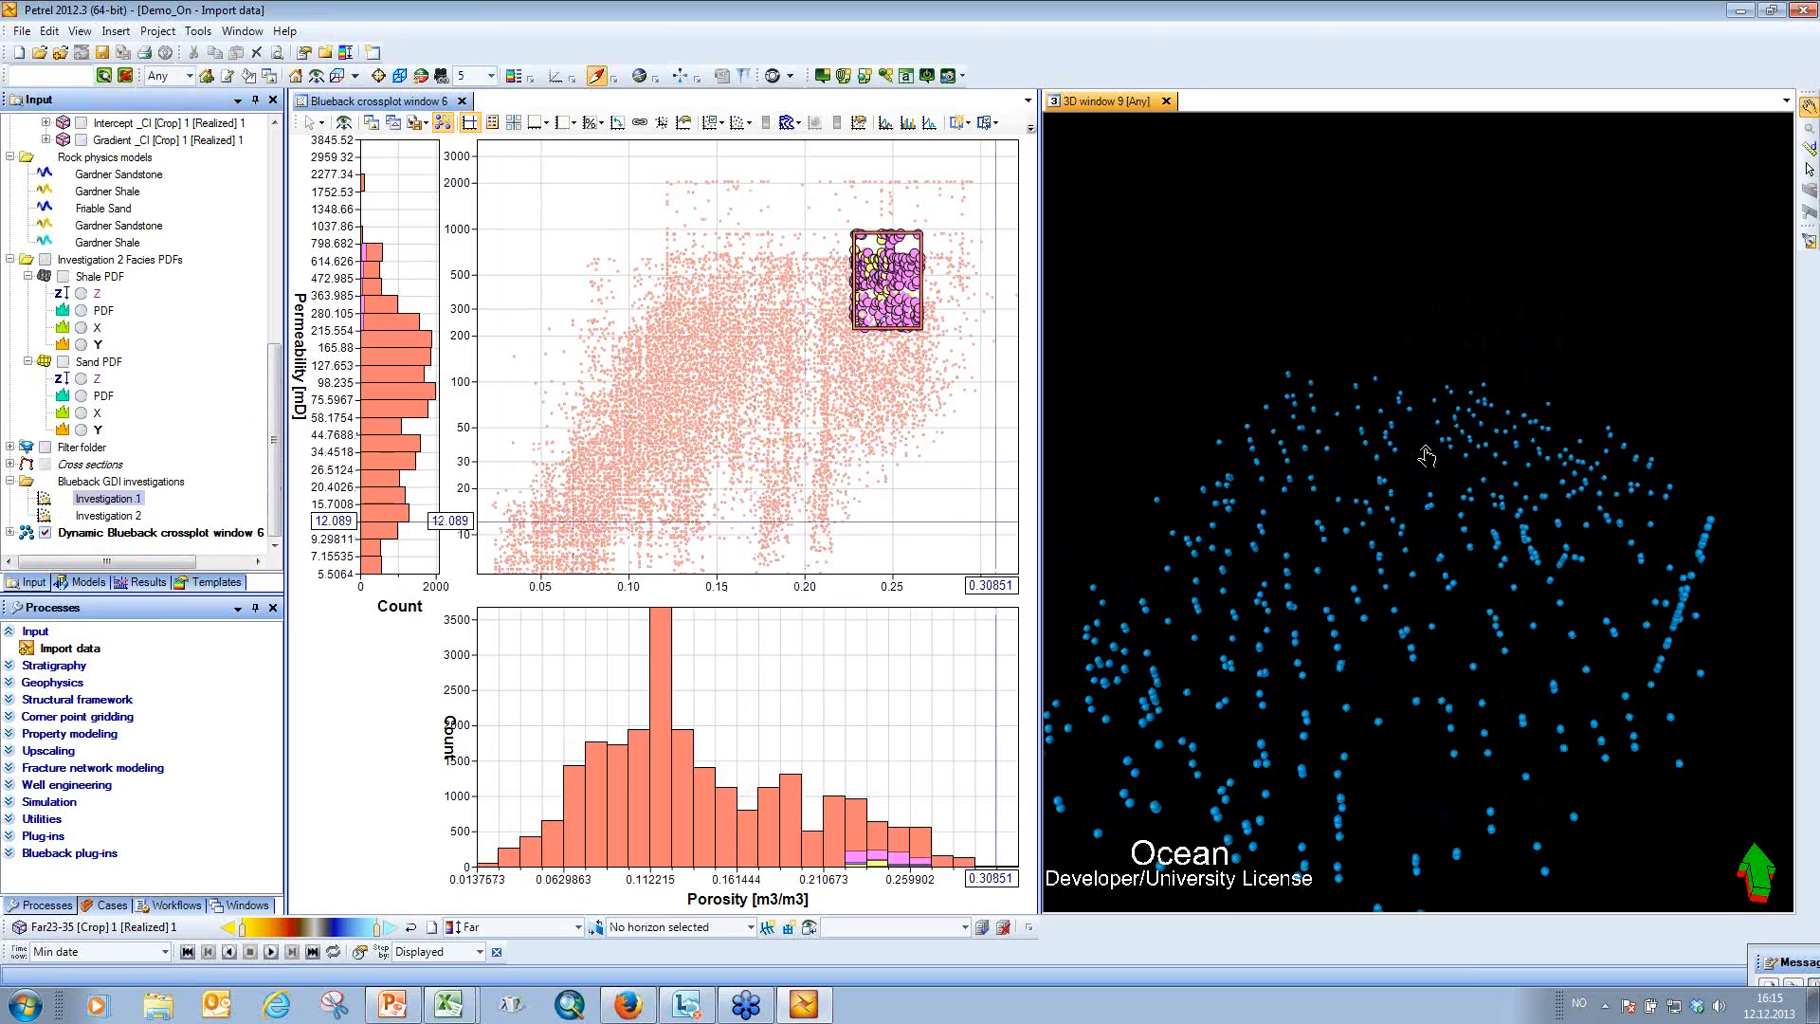
Raise the lower edge of the crossplot's rectangle filter to a permeability of about 450 mD and inspect the points in 3D.
click(886, 325)
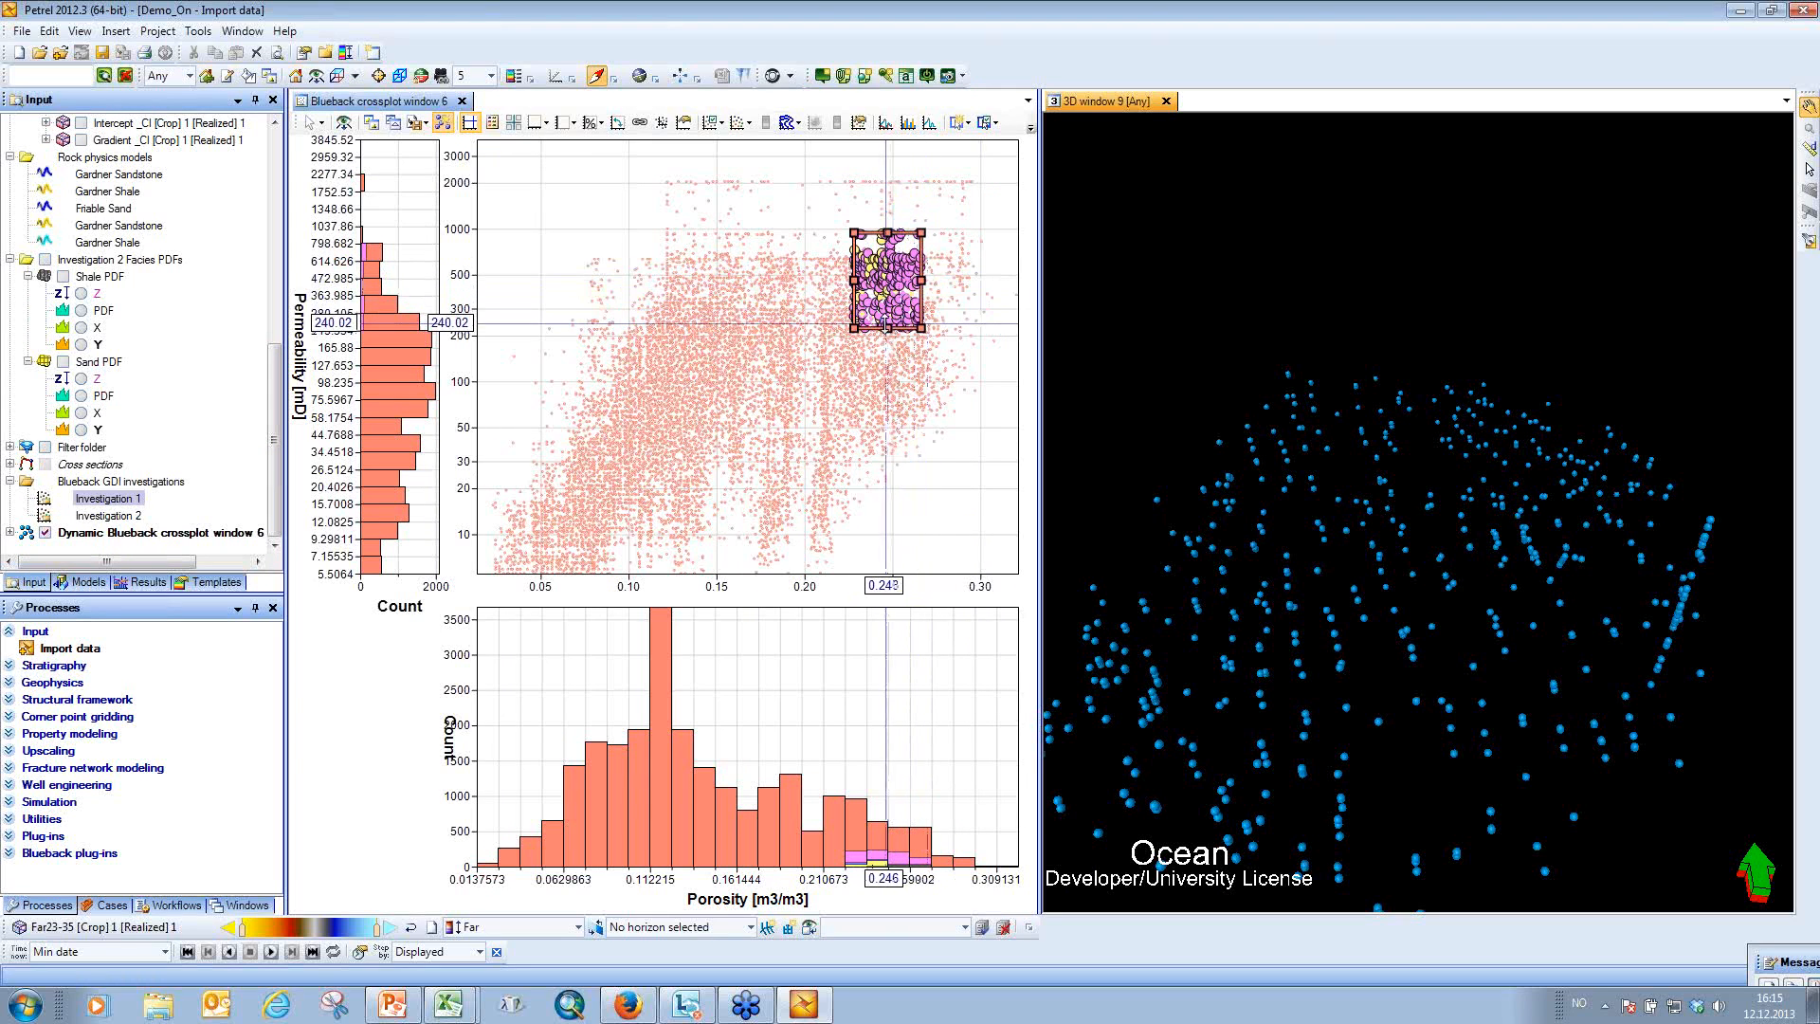
drag(886, 325, 891, 283)
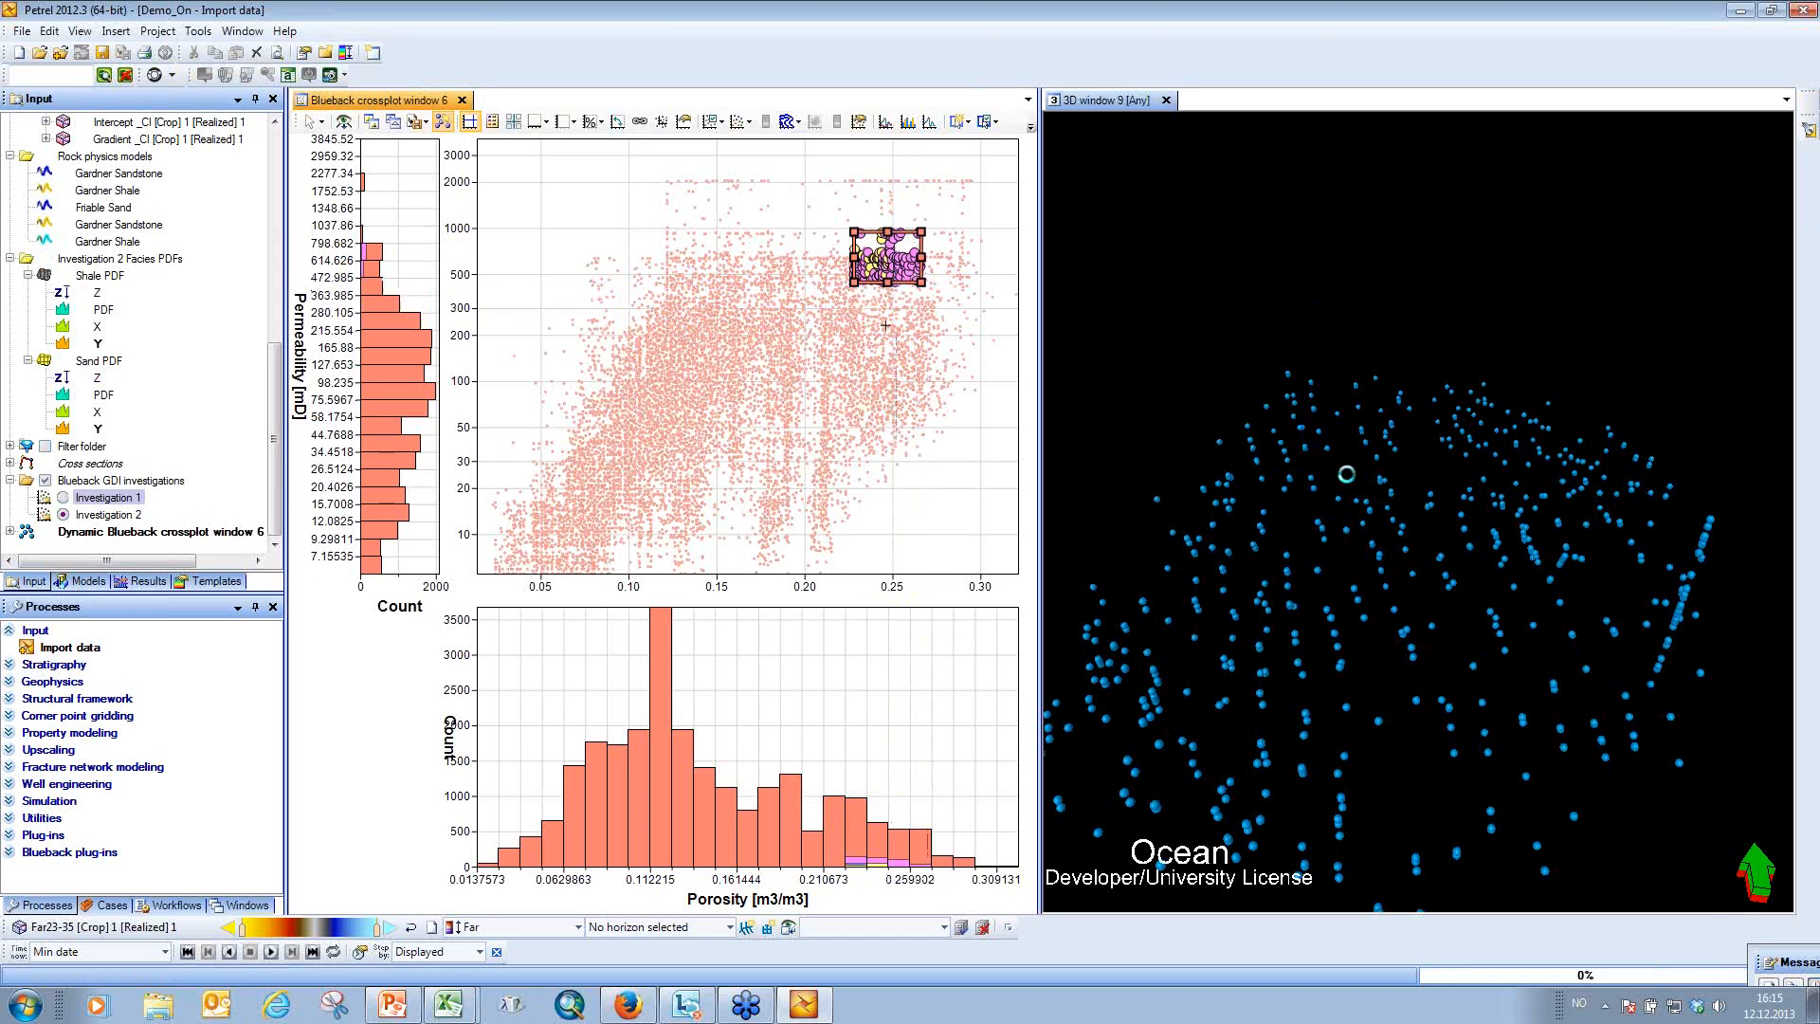
drag(1430, 497, 1468, 385)
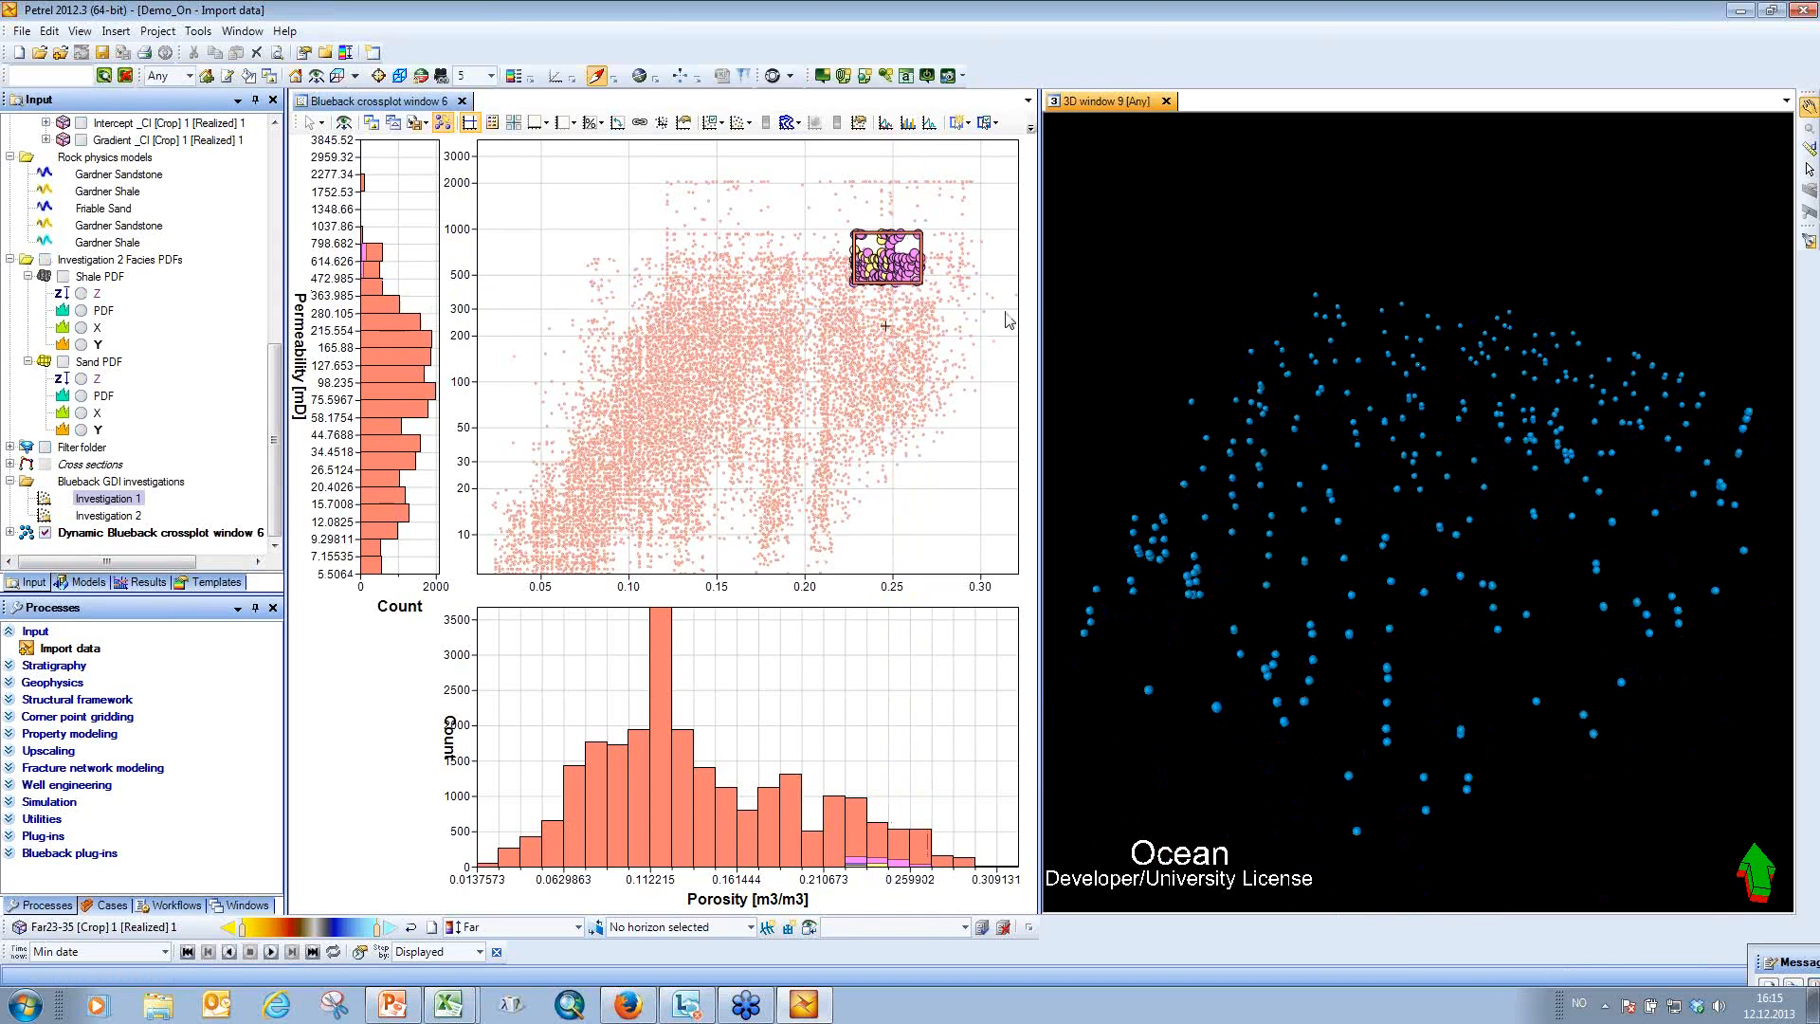
Set the dynamic point set's colour to As attribute and display its Porosity and finally its Fluvial facies attribute in 3D.
click(10, 532)
click(92, 478)
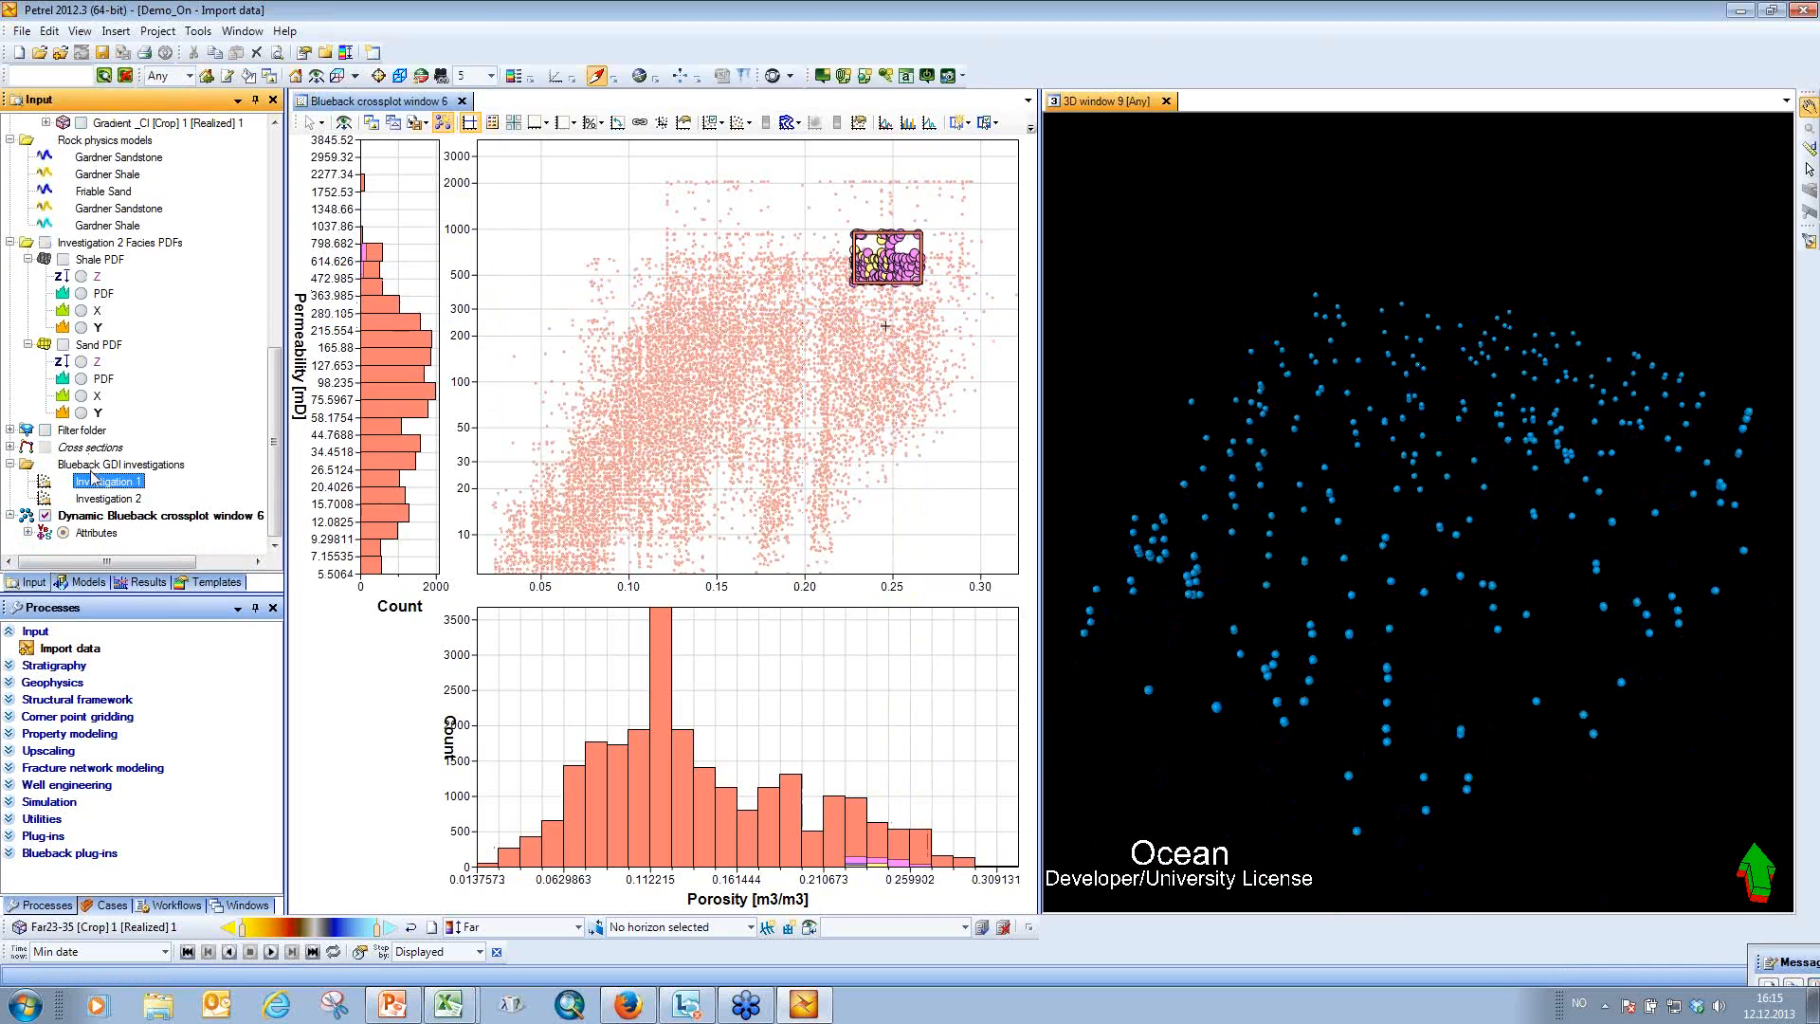
click(29, 533)
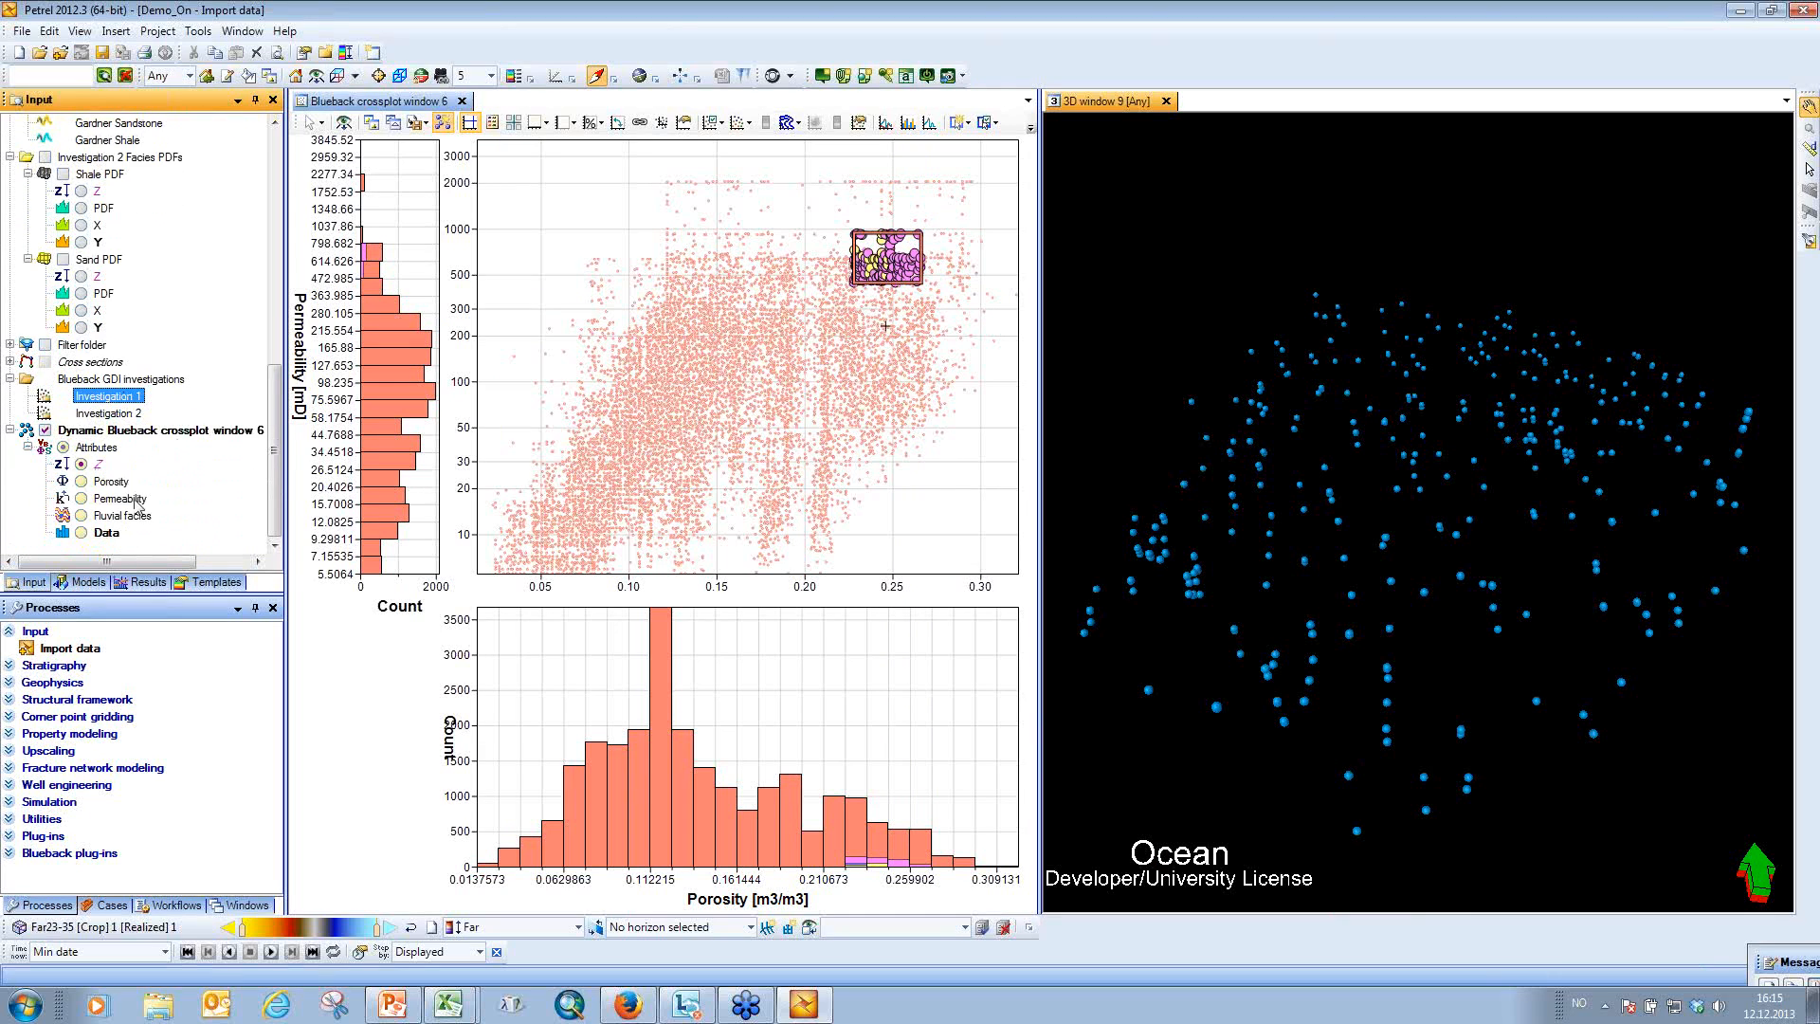
double_click(152, 430)
click(353, 326)
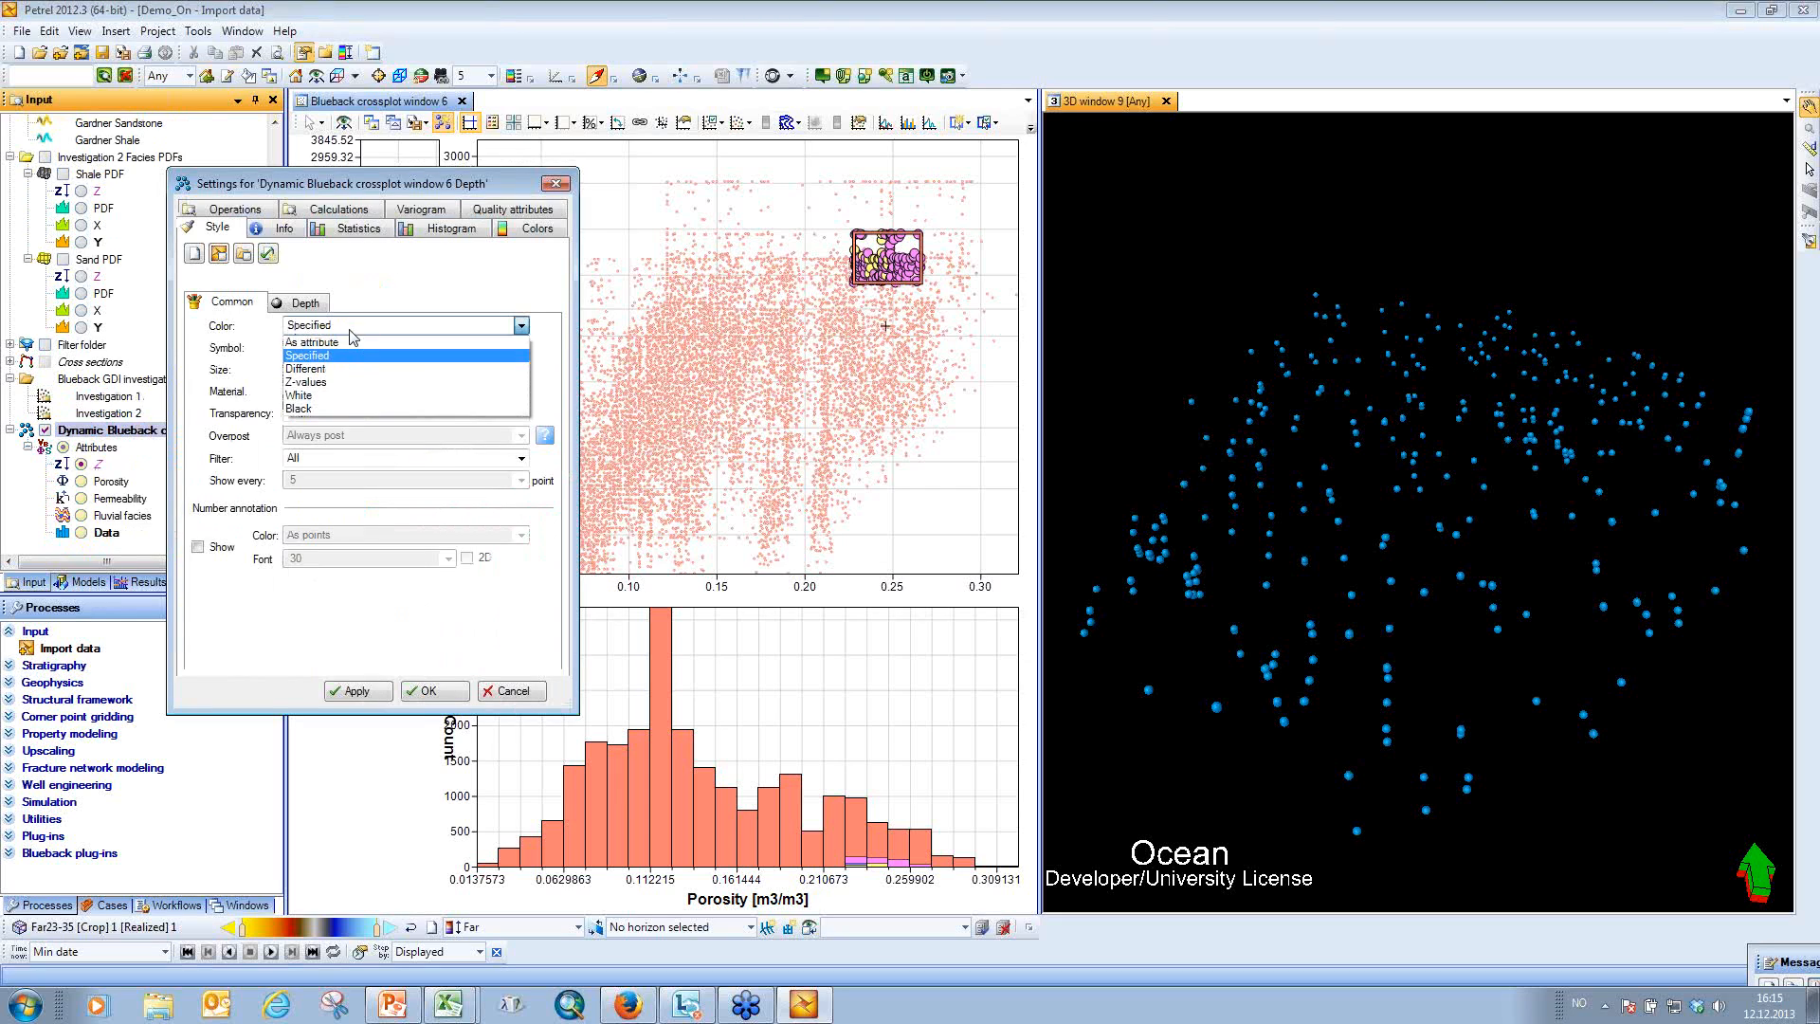
click(349, 341)
click(445, 691)
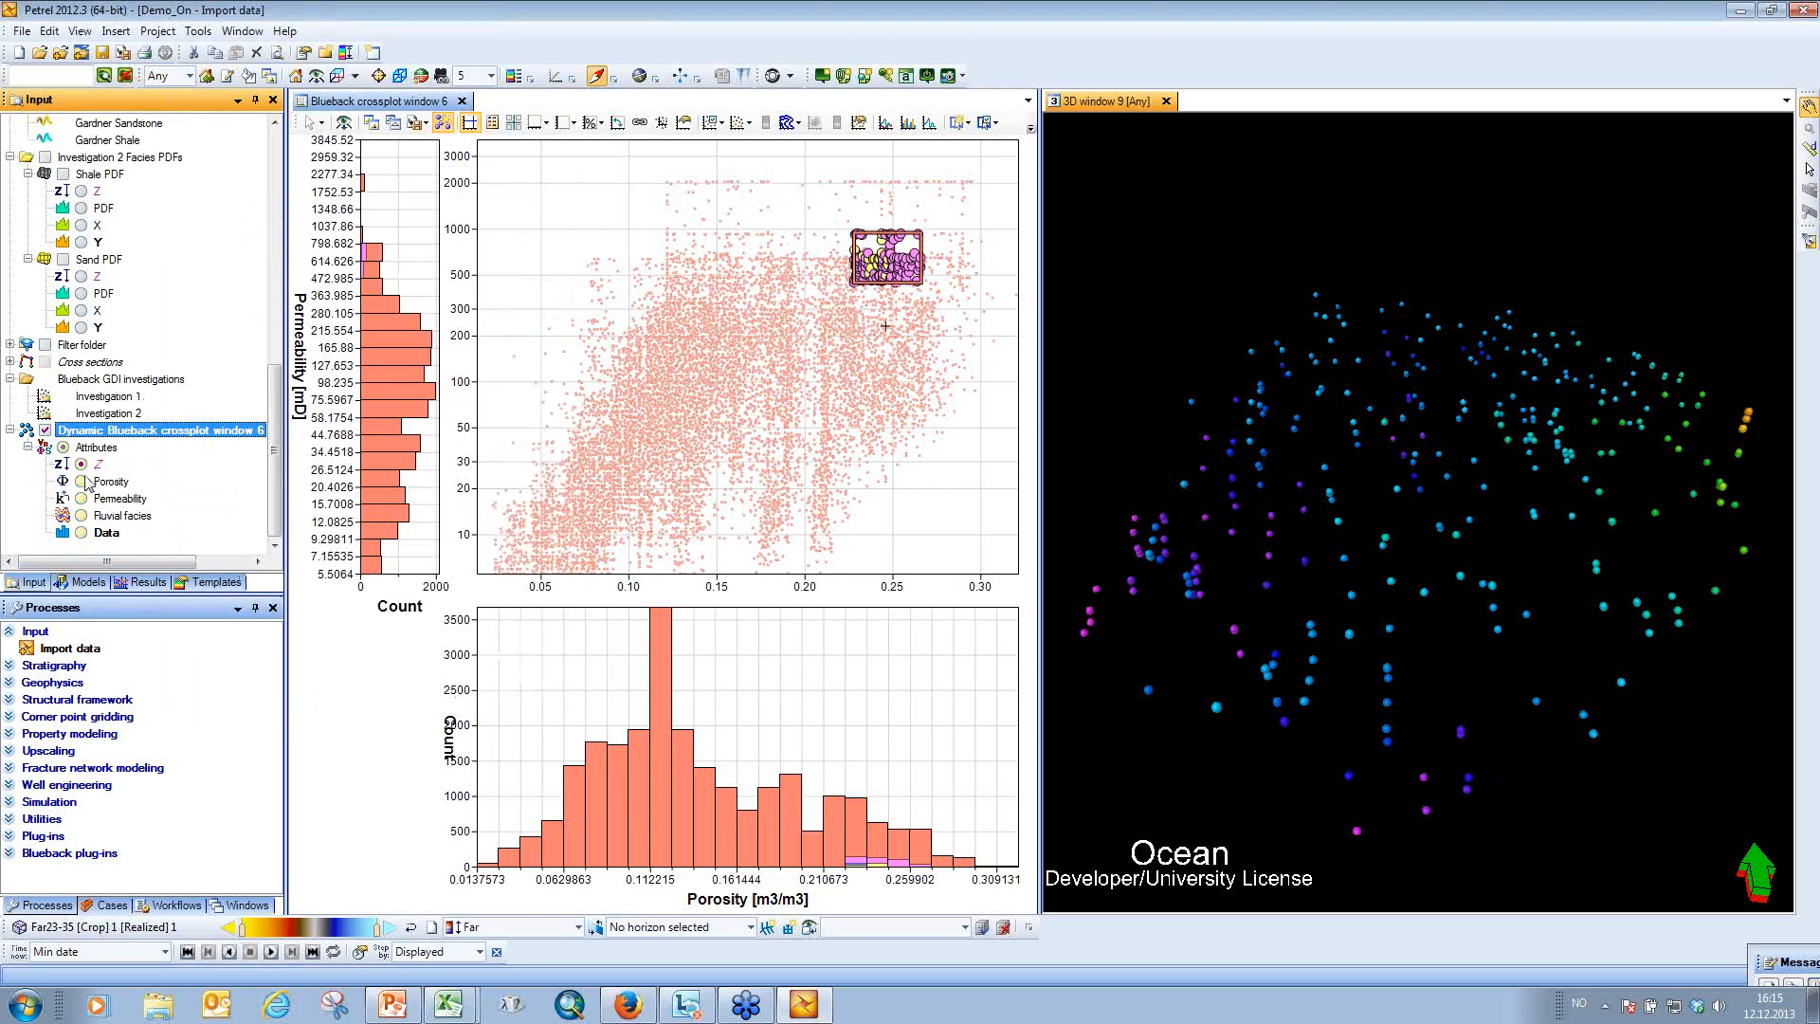
click(81, 481)
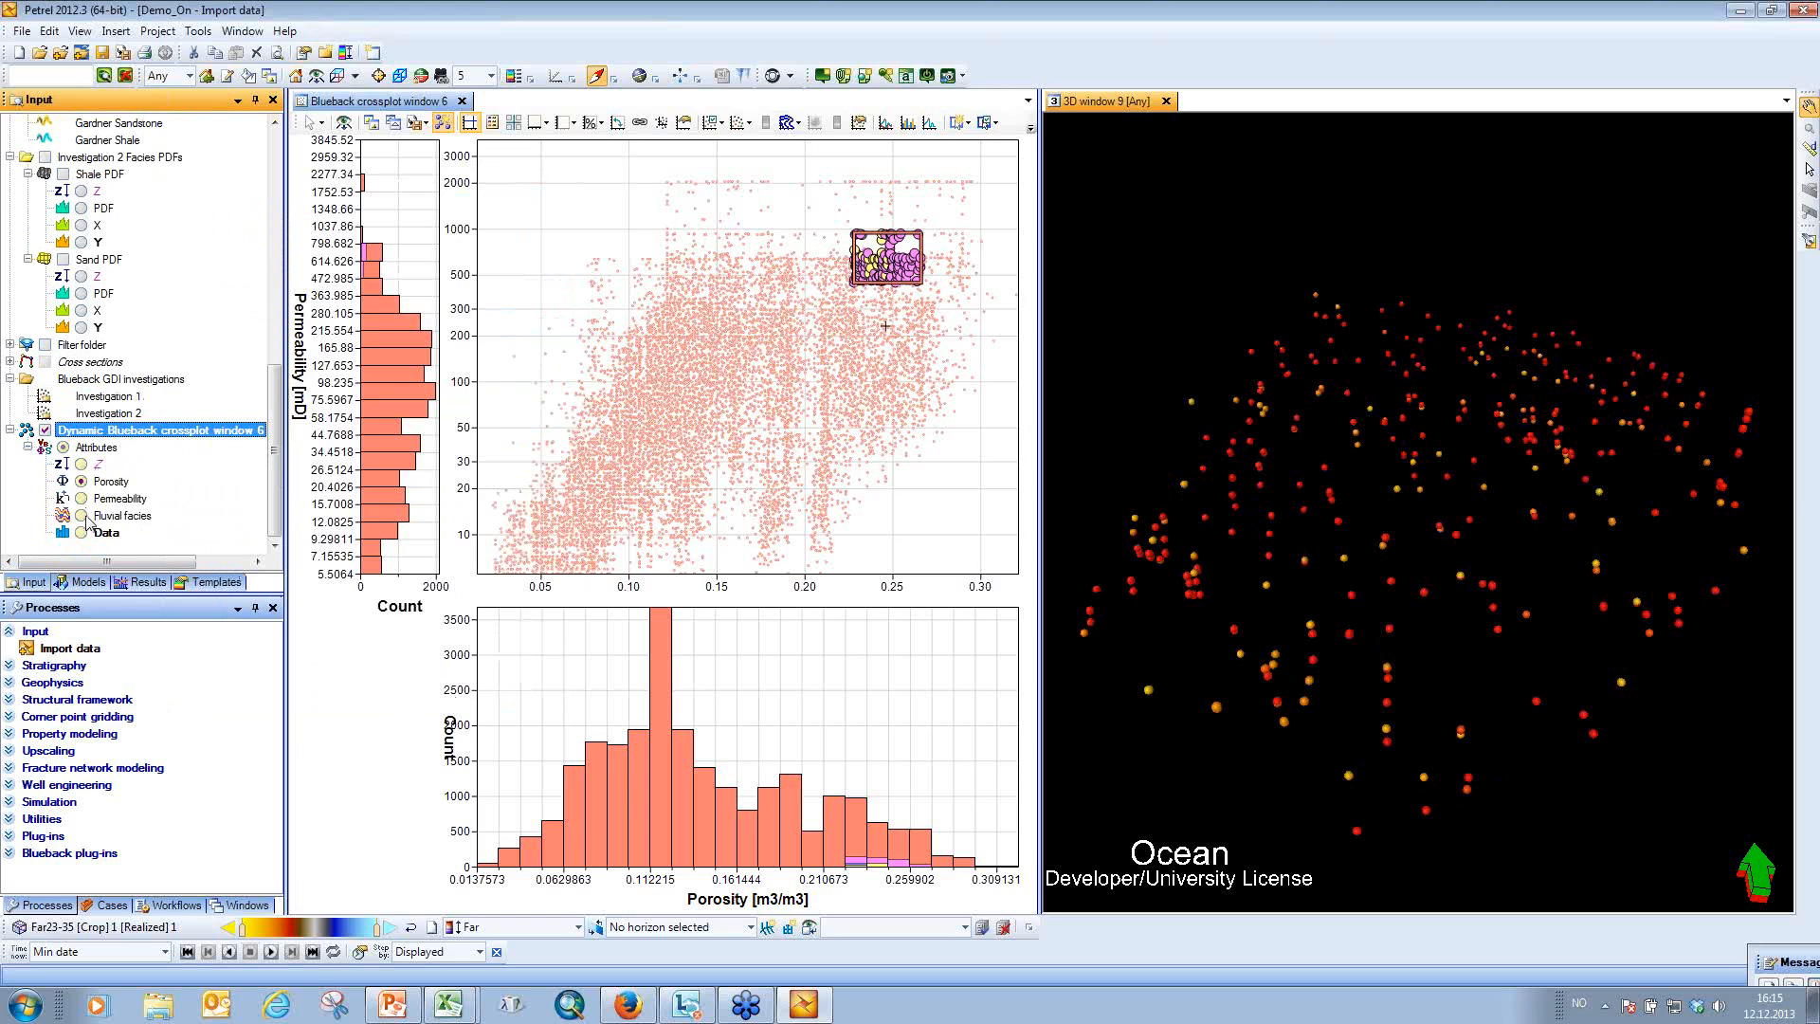
click(82, 516)
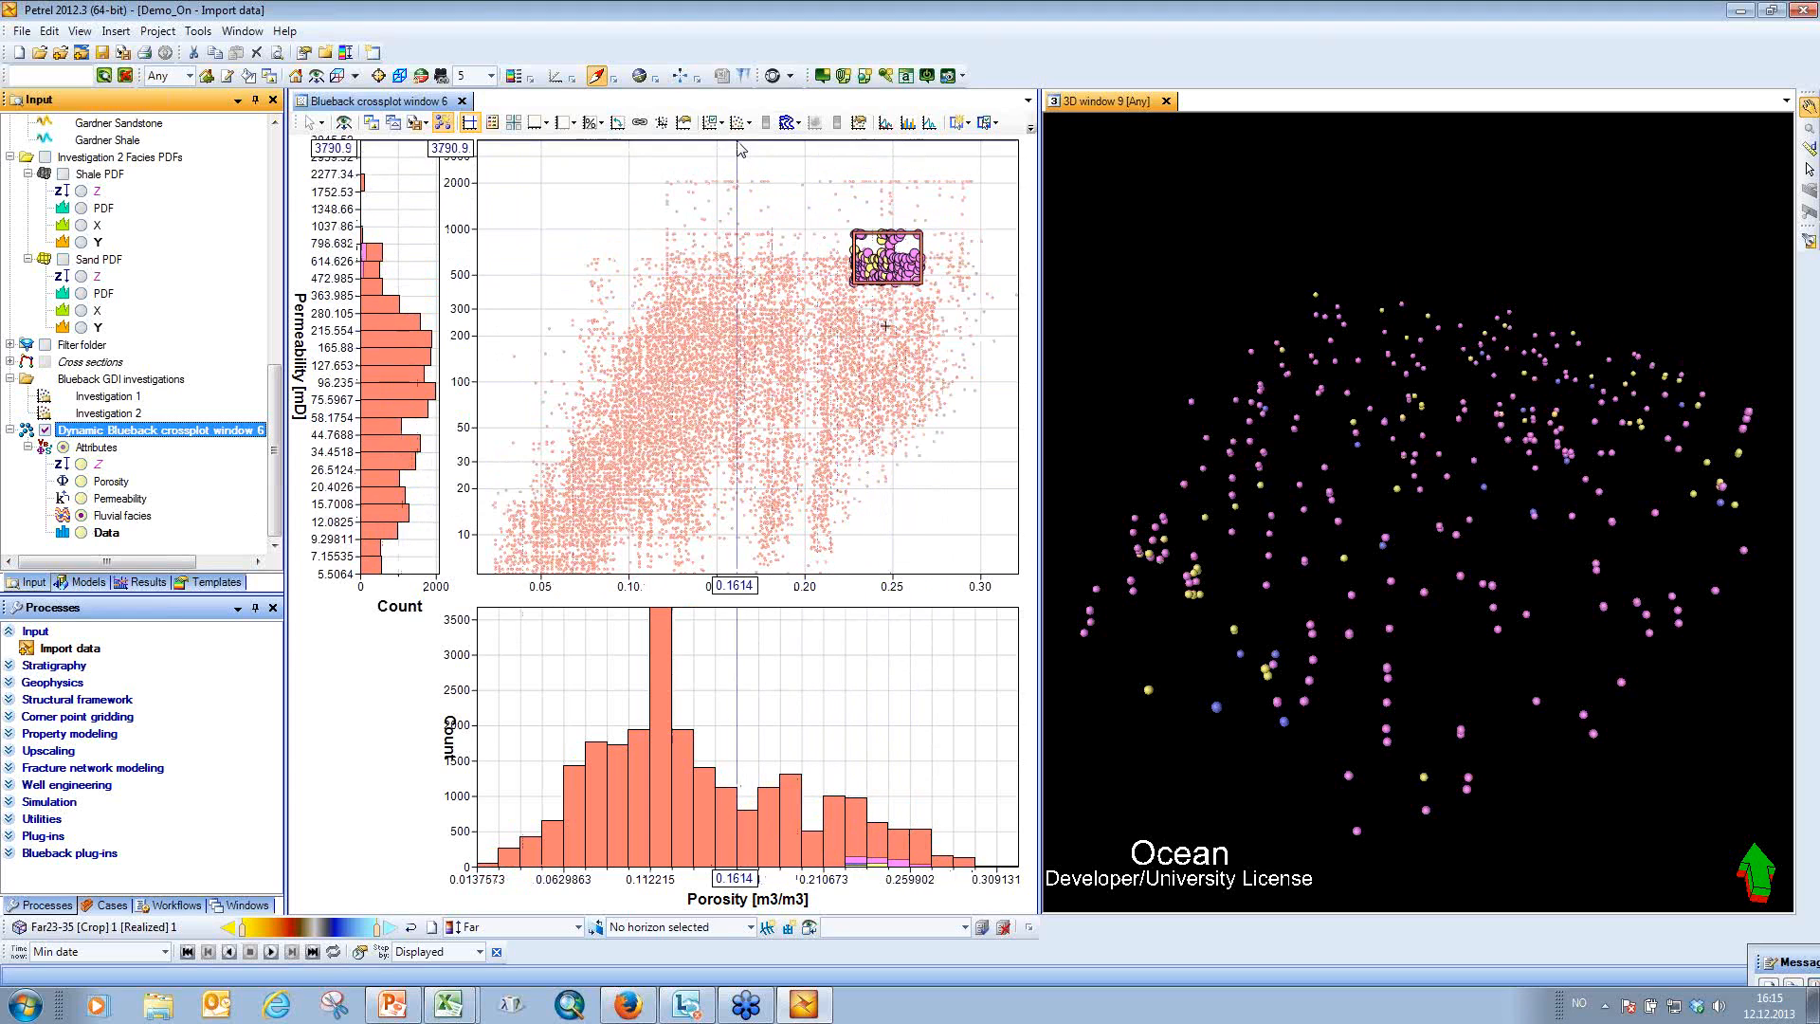
click(891, 259)
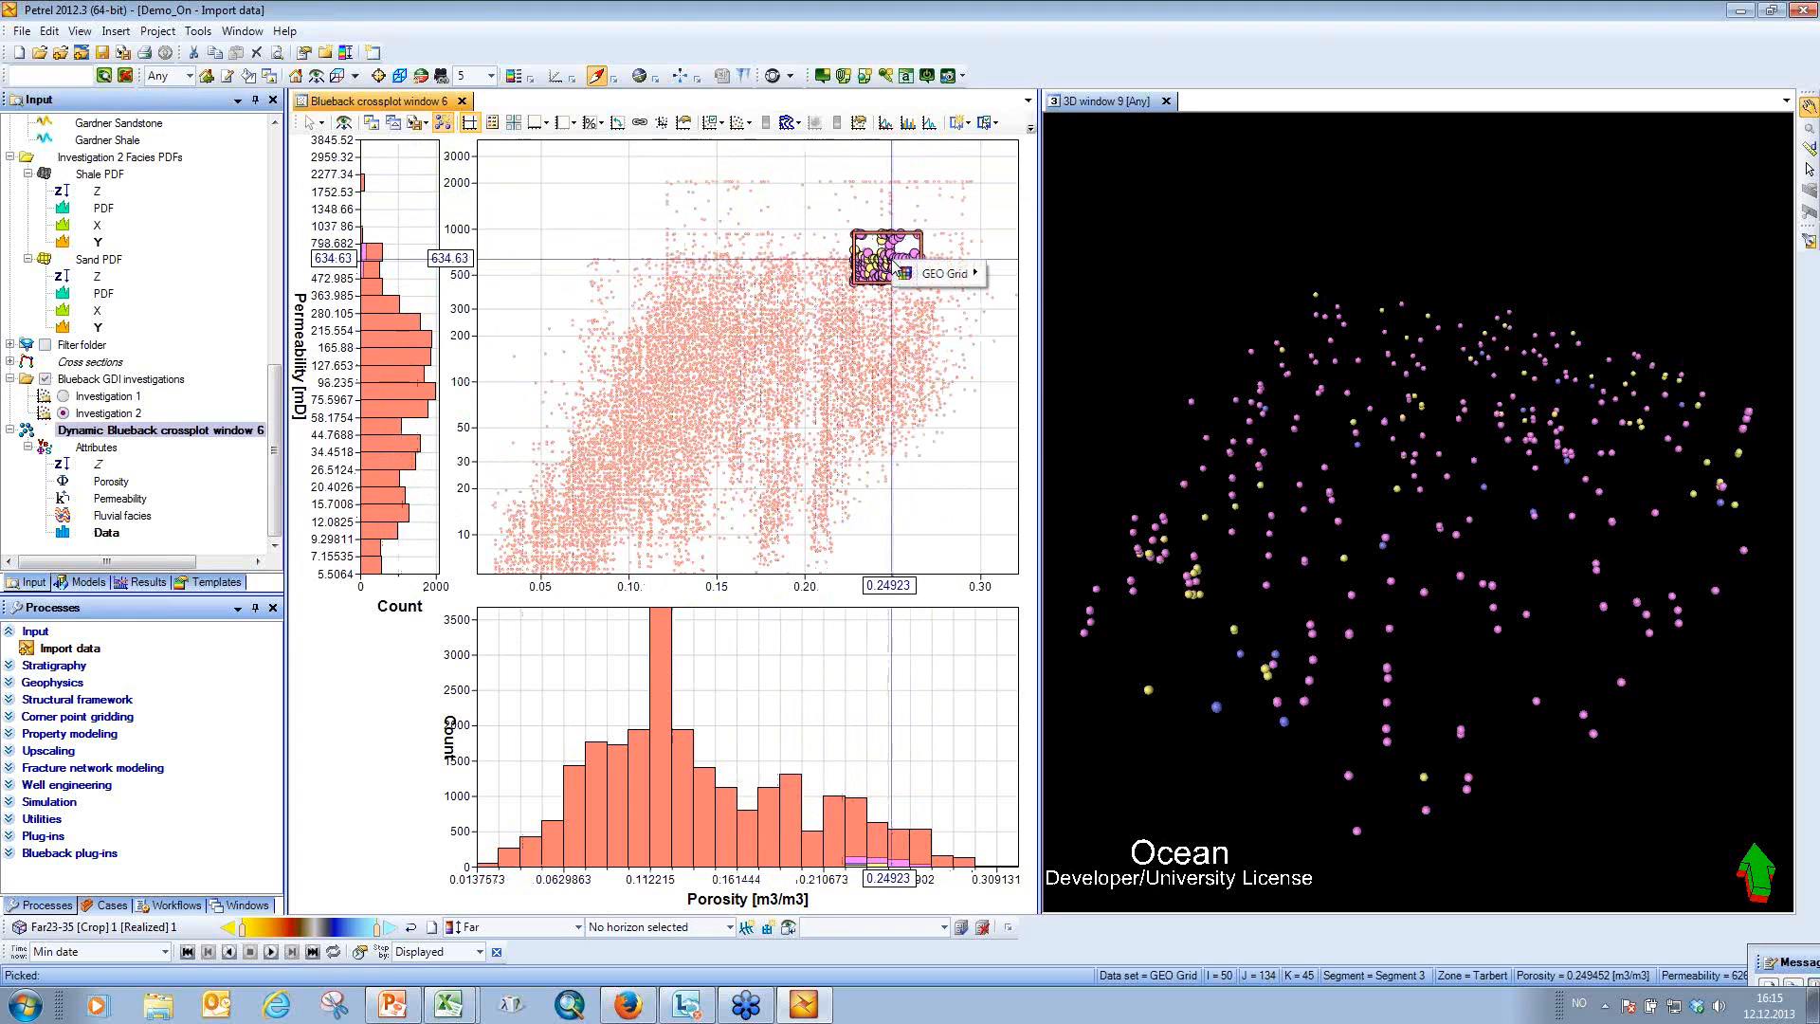
mouse_move(913, 275)
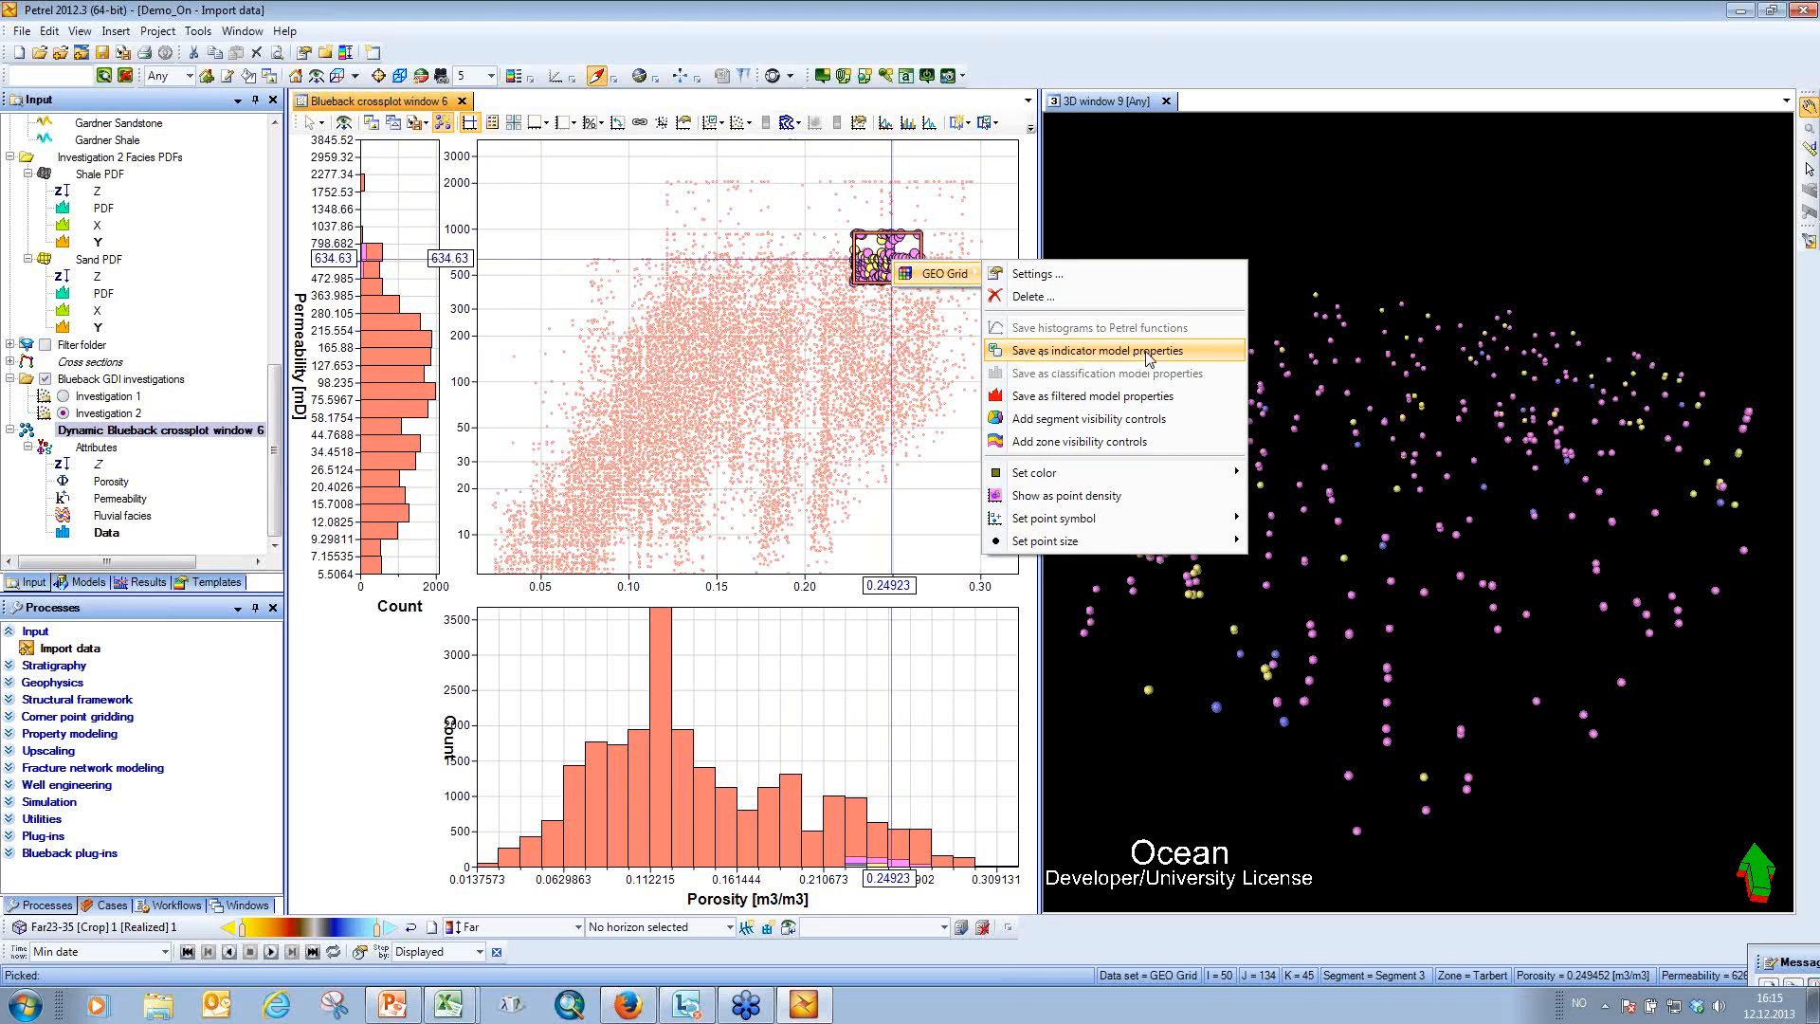
click(1140, 204)
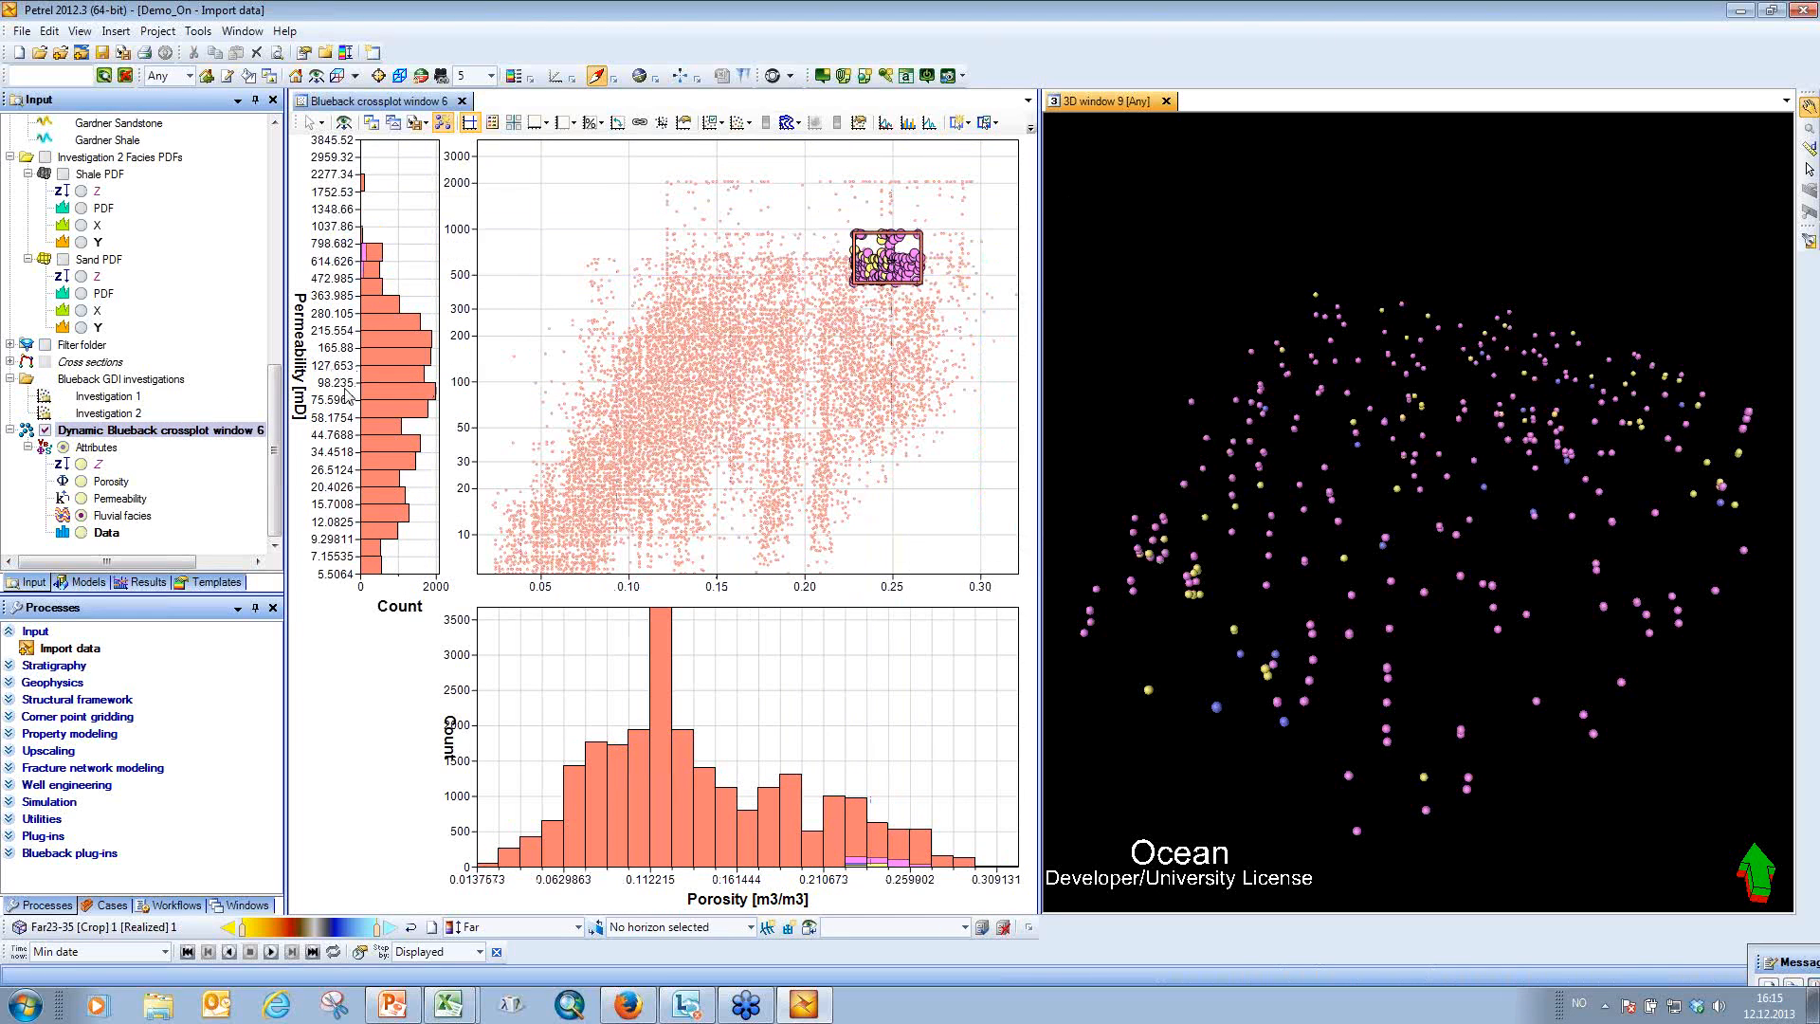
Hide the dynamic point set and display the GEO Grid's Indicator property with its colour legend in the 3D window.
click(46, 431)
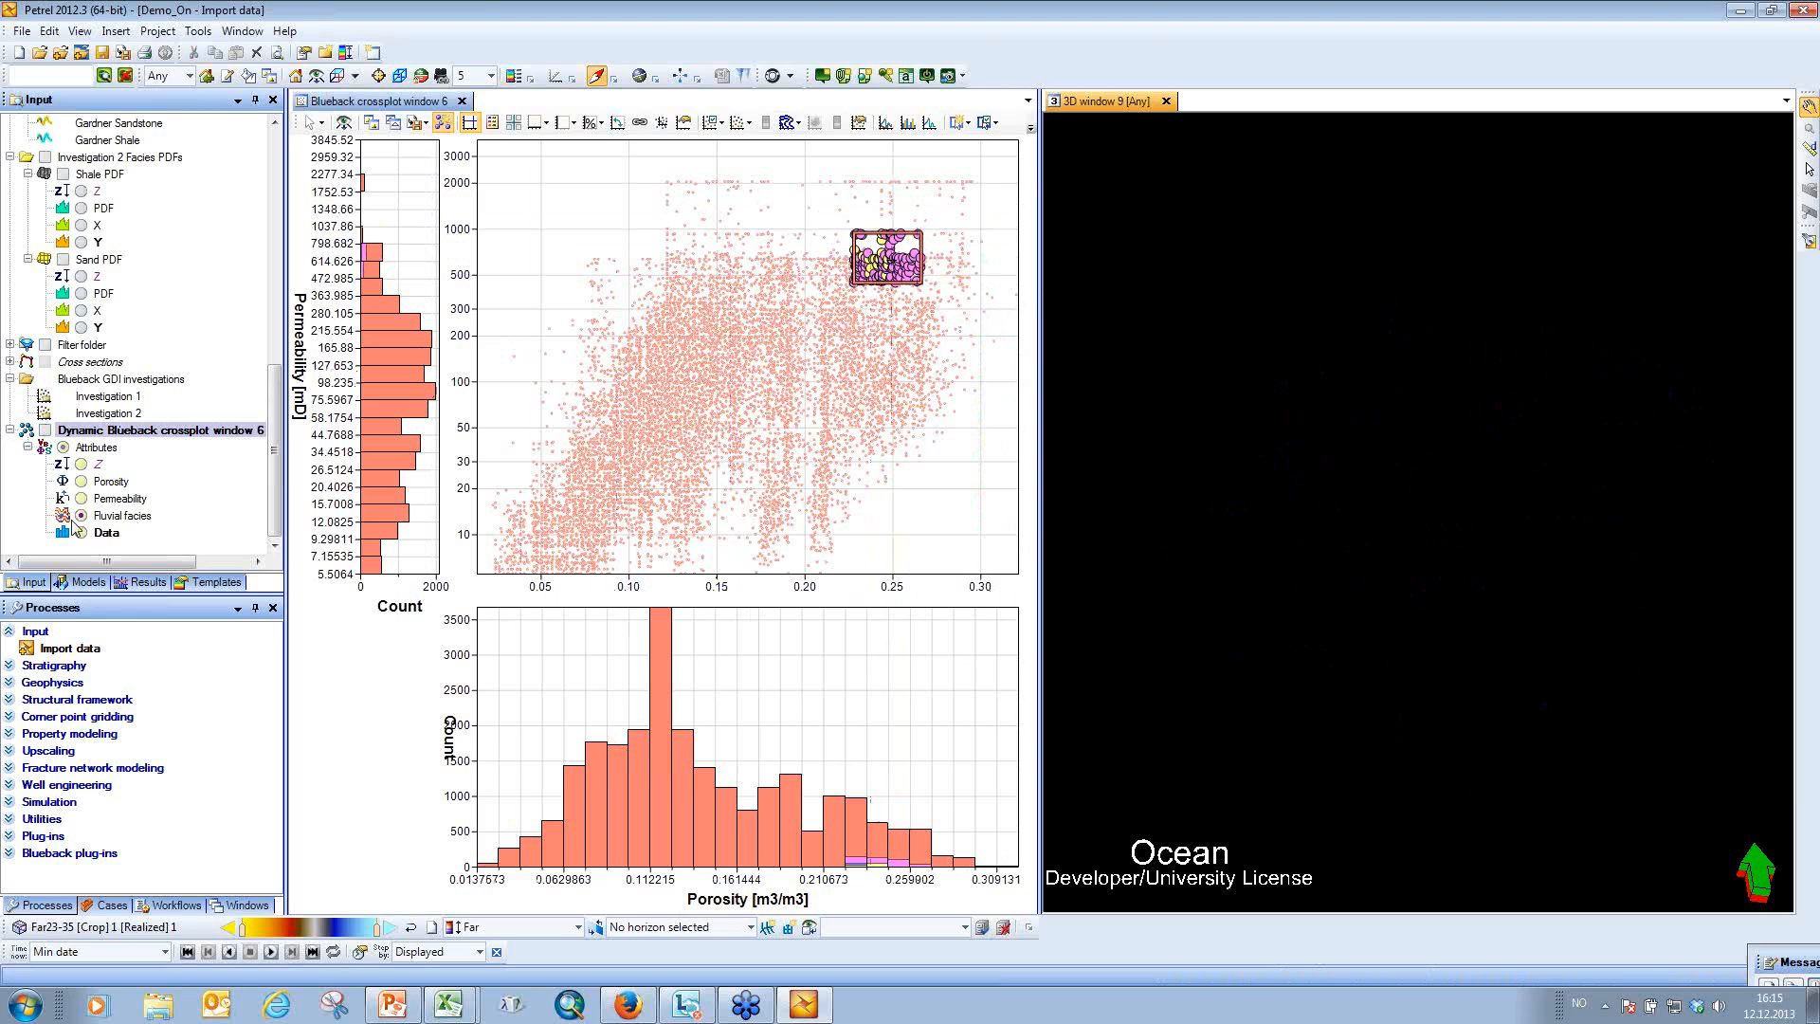
click(86, 581)
click(99, 431)
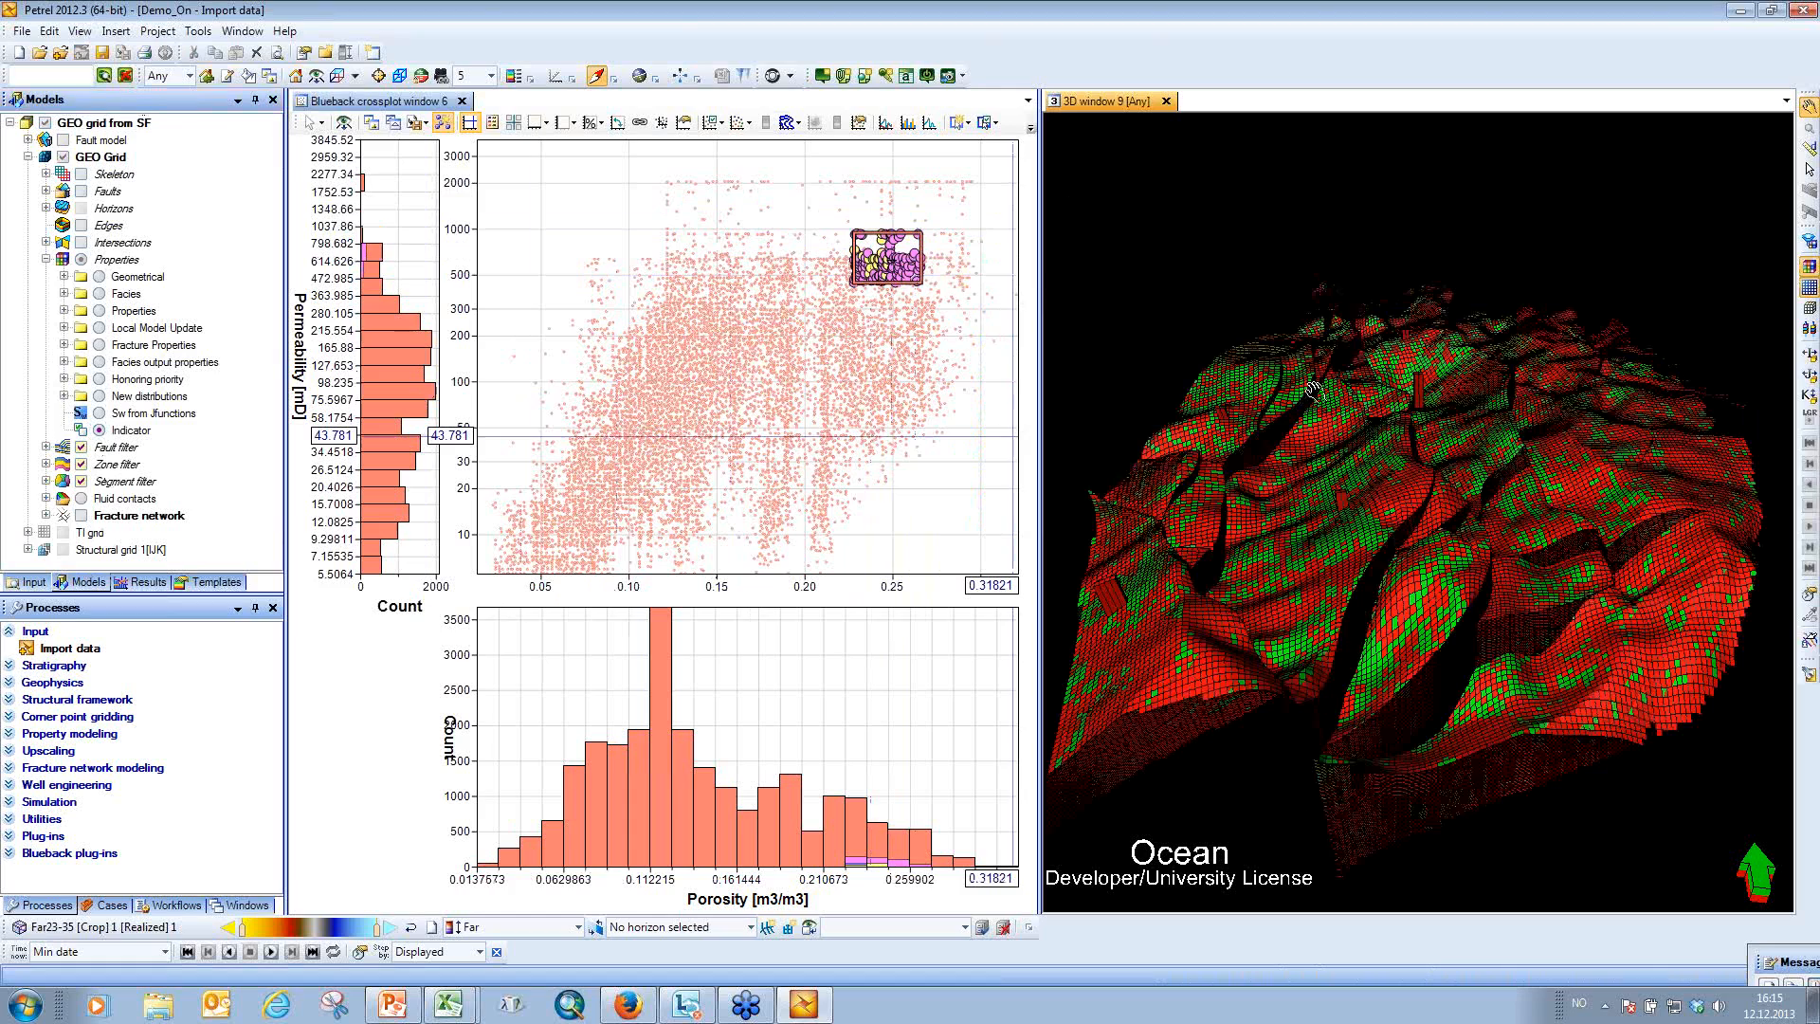
click(512, 75)
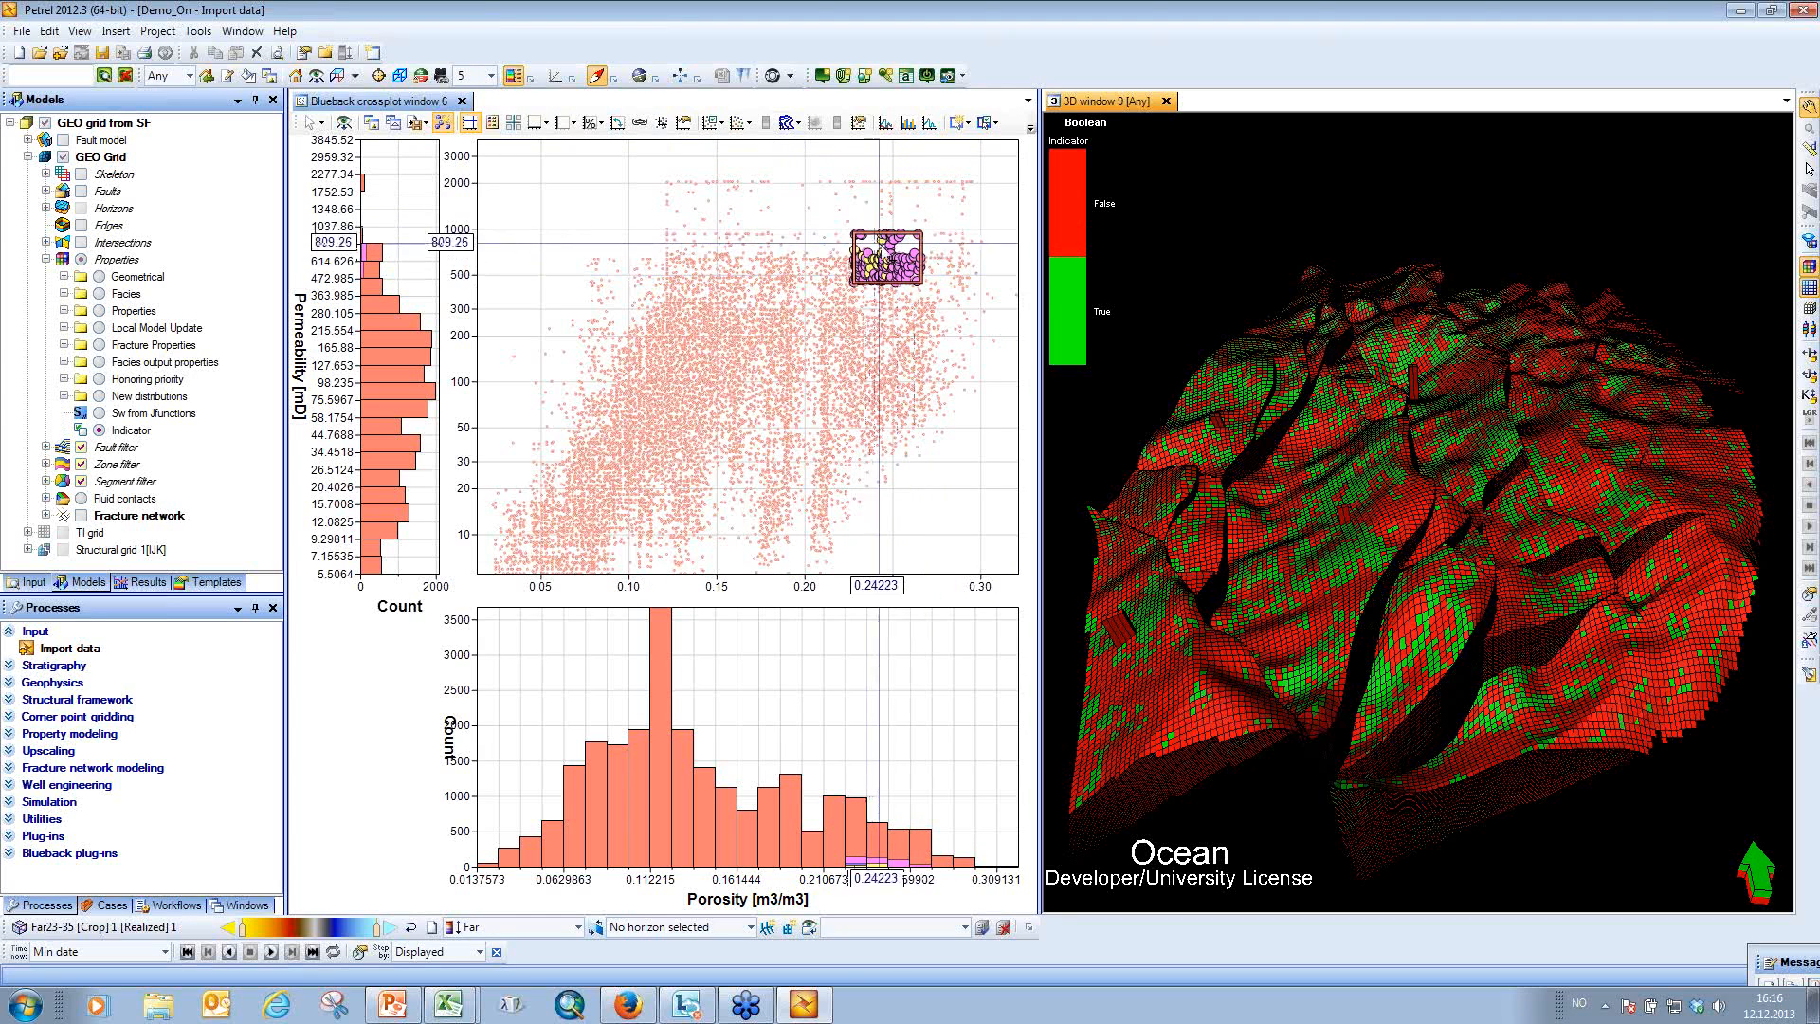
Turn off the dynamic point set and maximize the Blueback crossplot window.
click(443, 126)
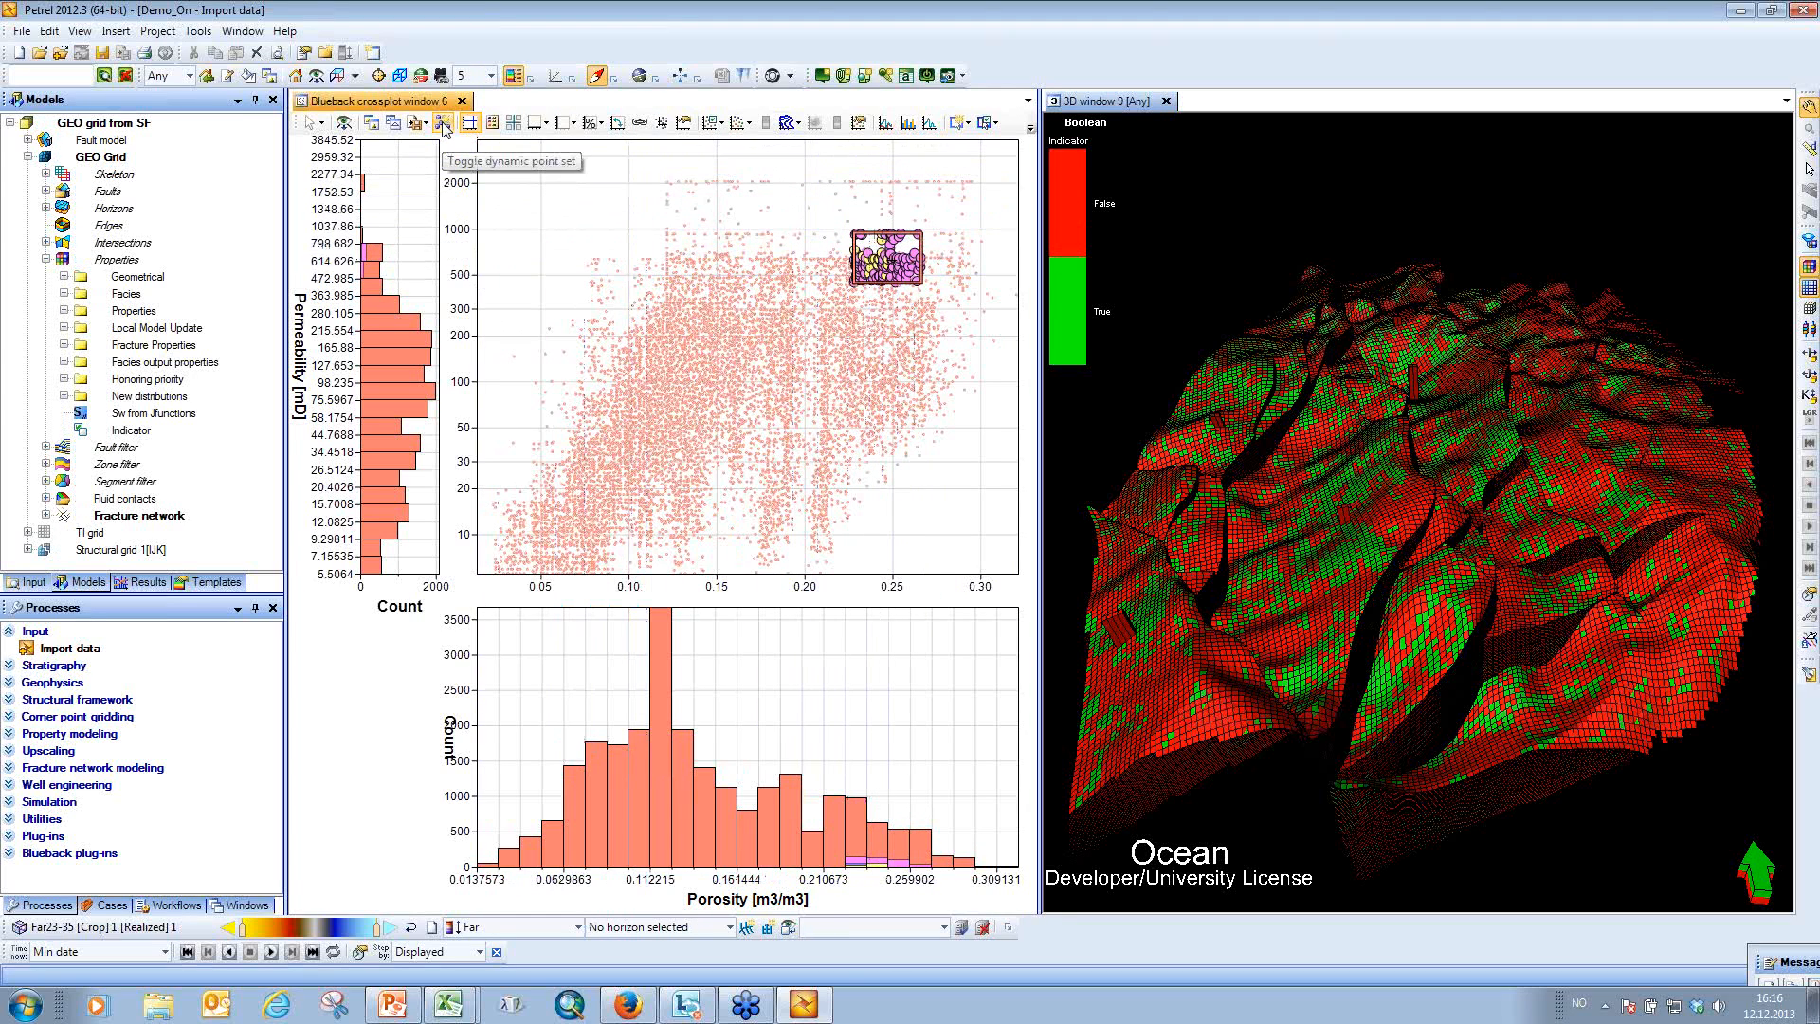
double_click(392, 100)
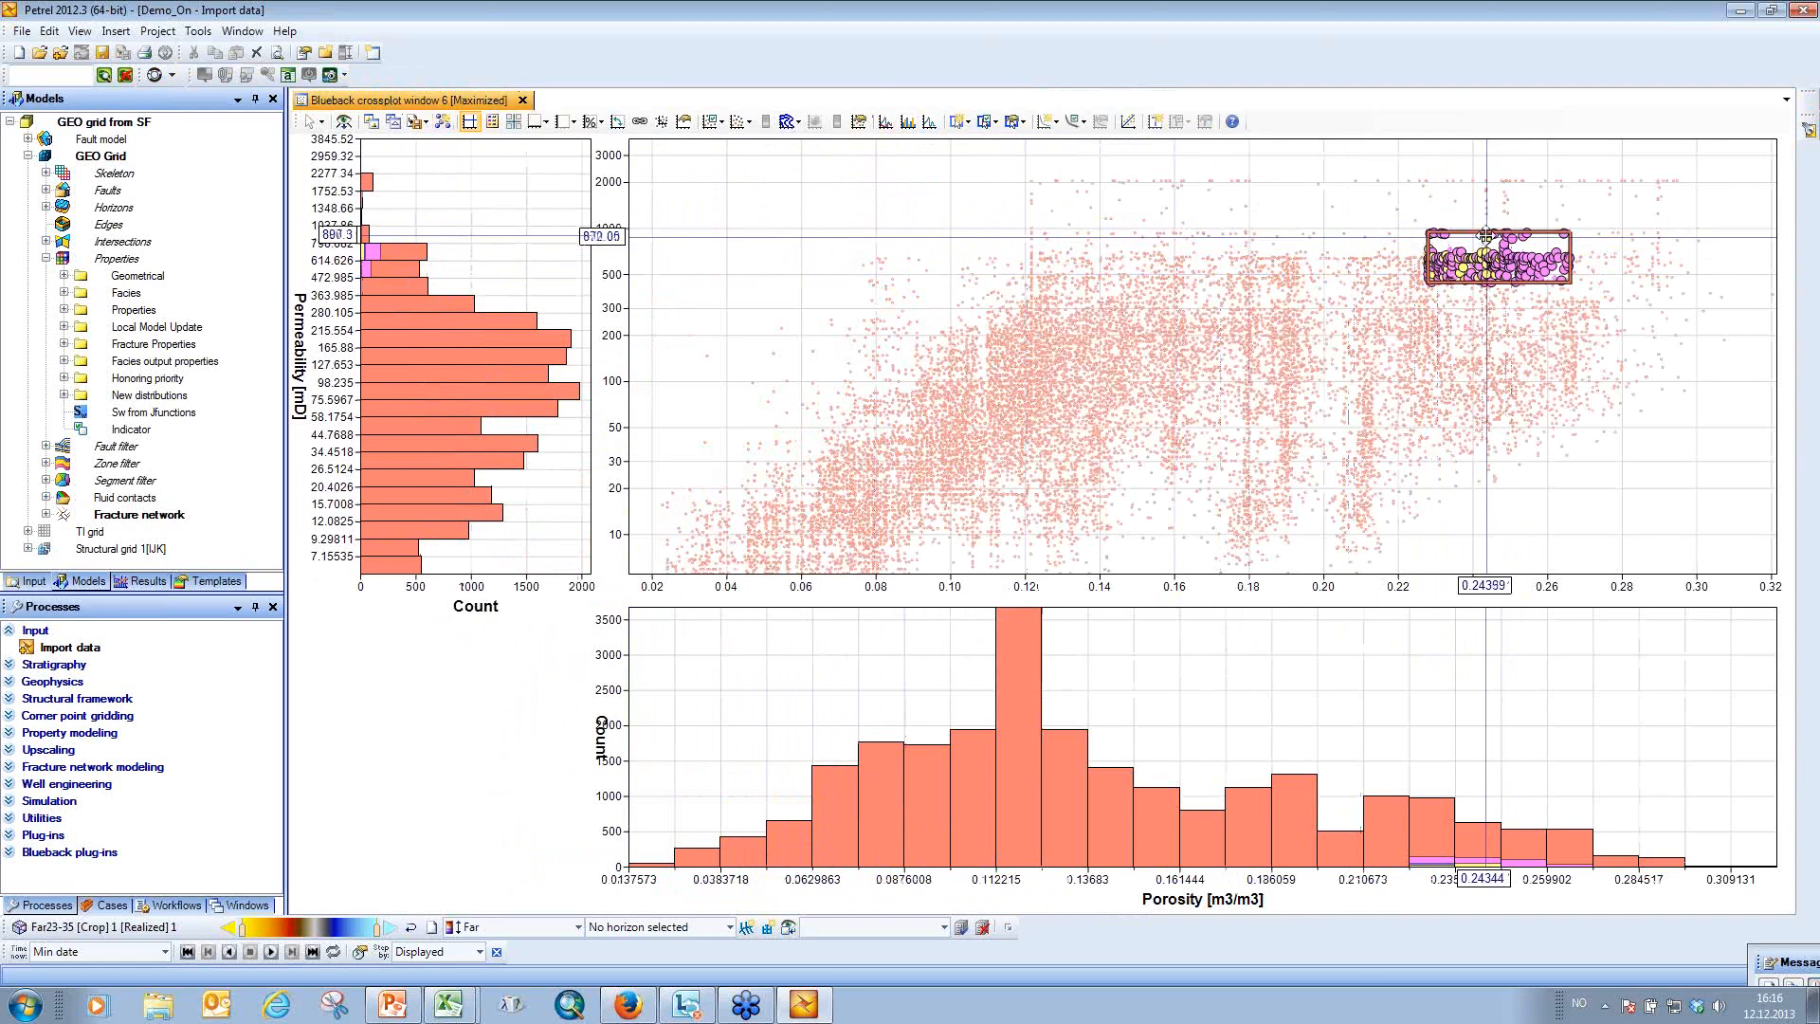
Remove the rectangle filter from the crossplot so that all data points are included.
click(1016, 124)
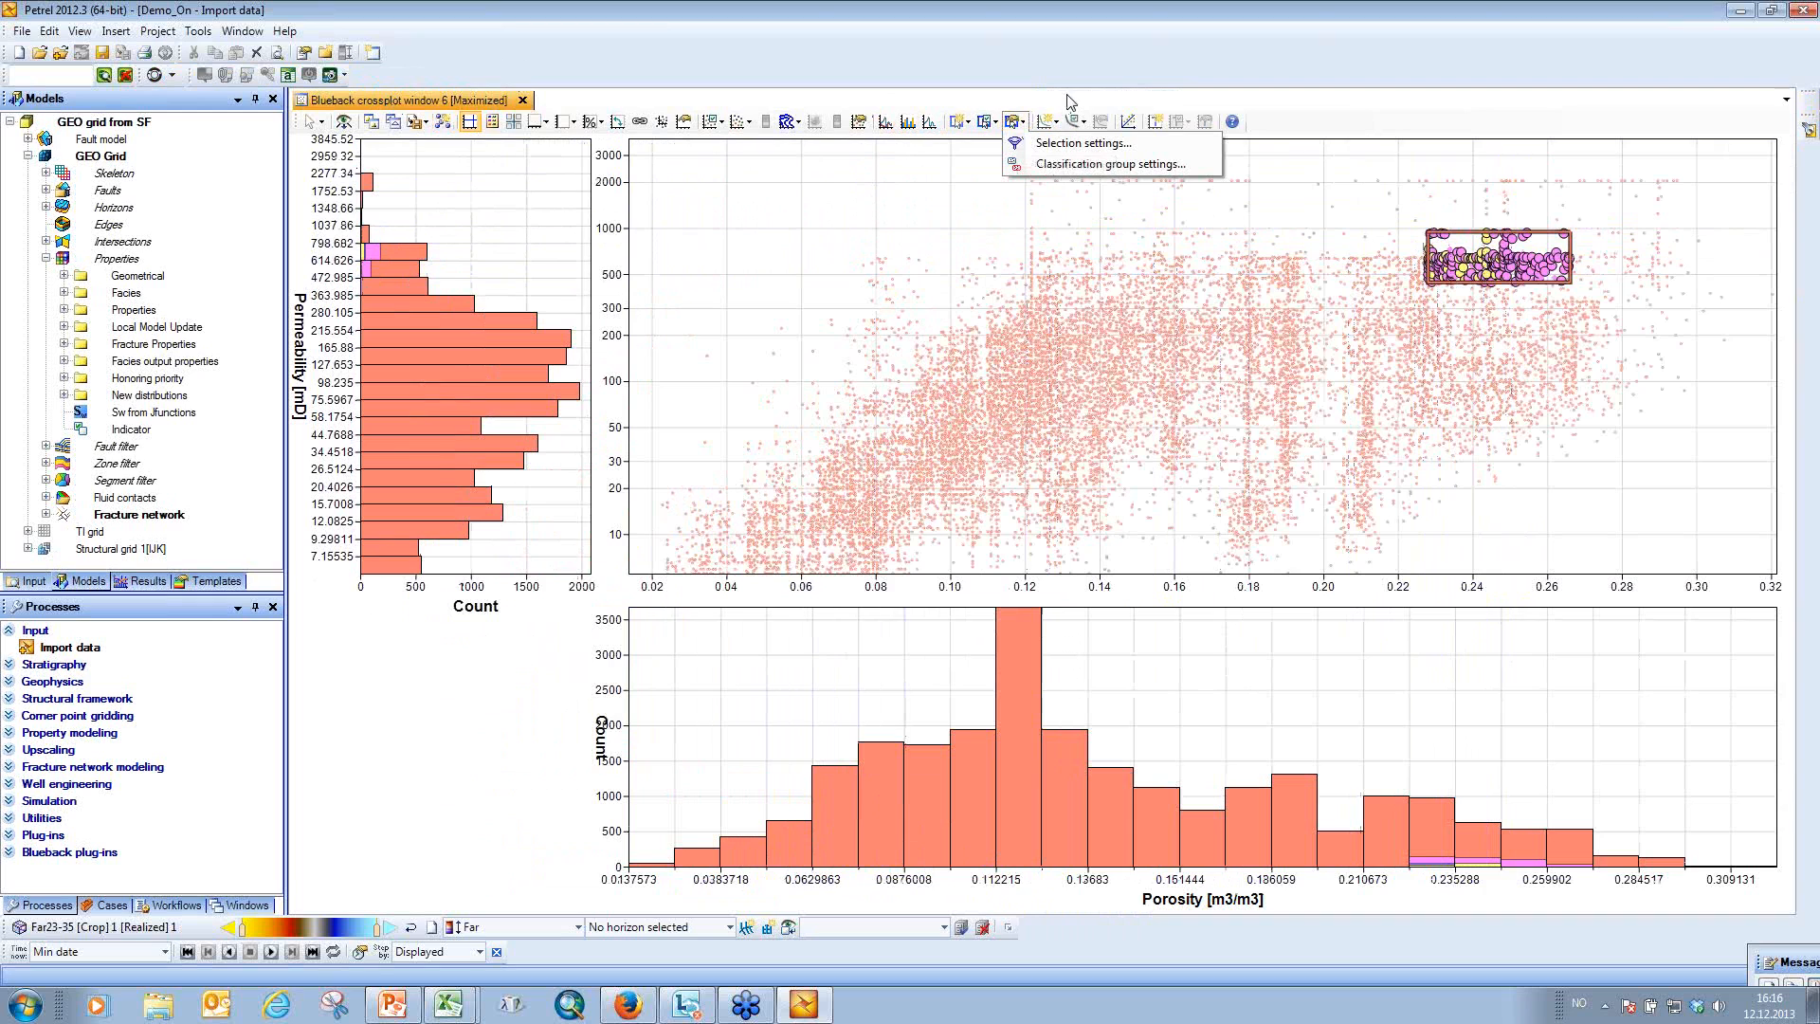
click(988, 123)
click(1008, 162)
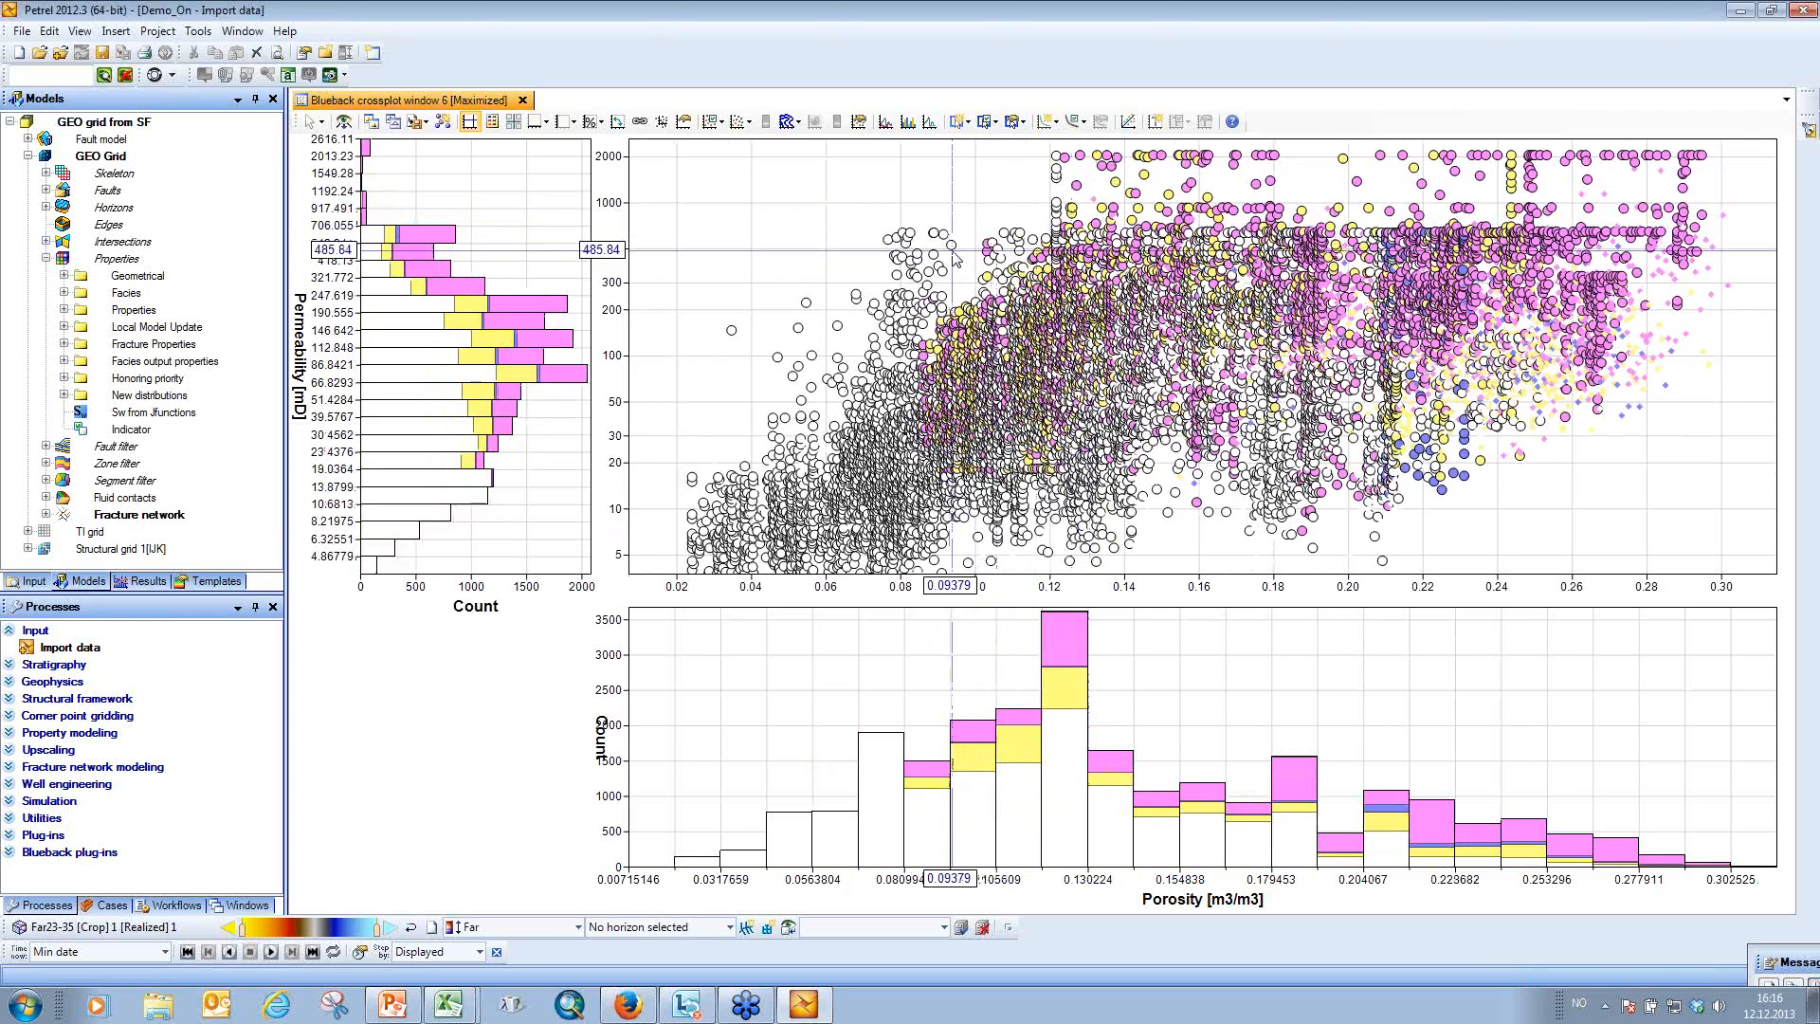
Hide the Undefined, Background floodplain and Channel sand facies in the crossplot, keeping Levee sand and Crevasse splay sand.
click(715, 121)
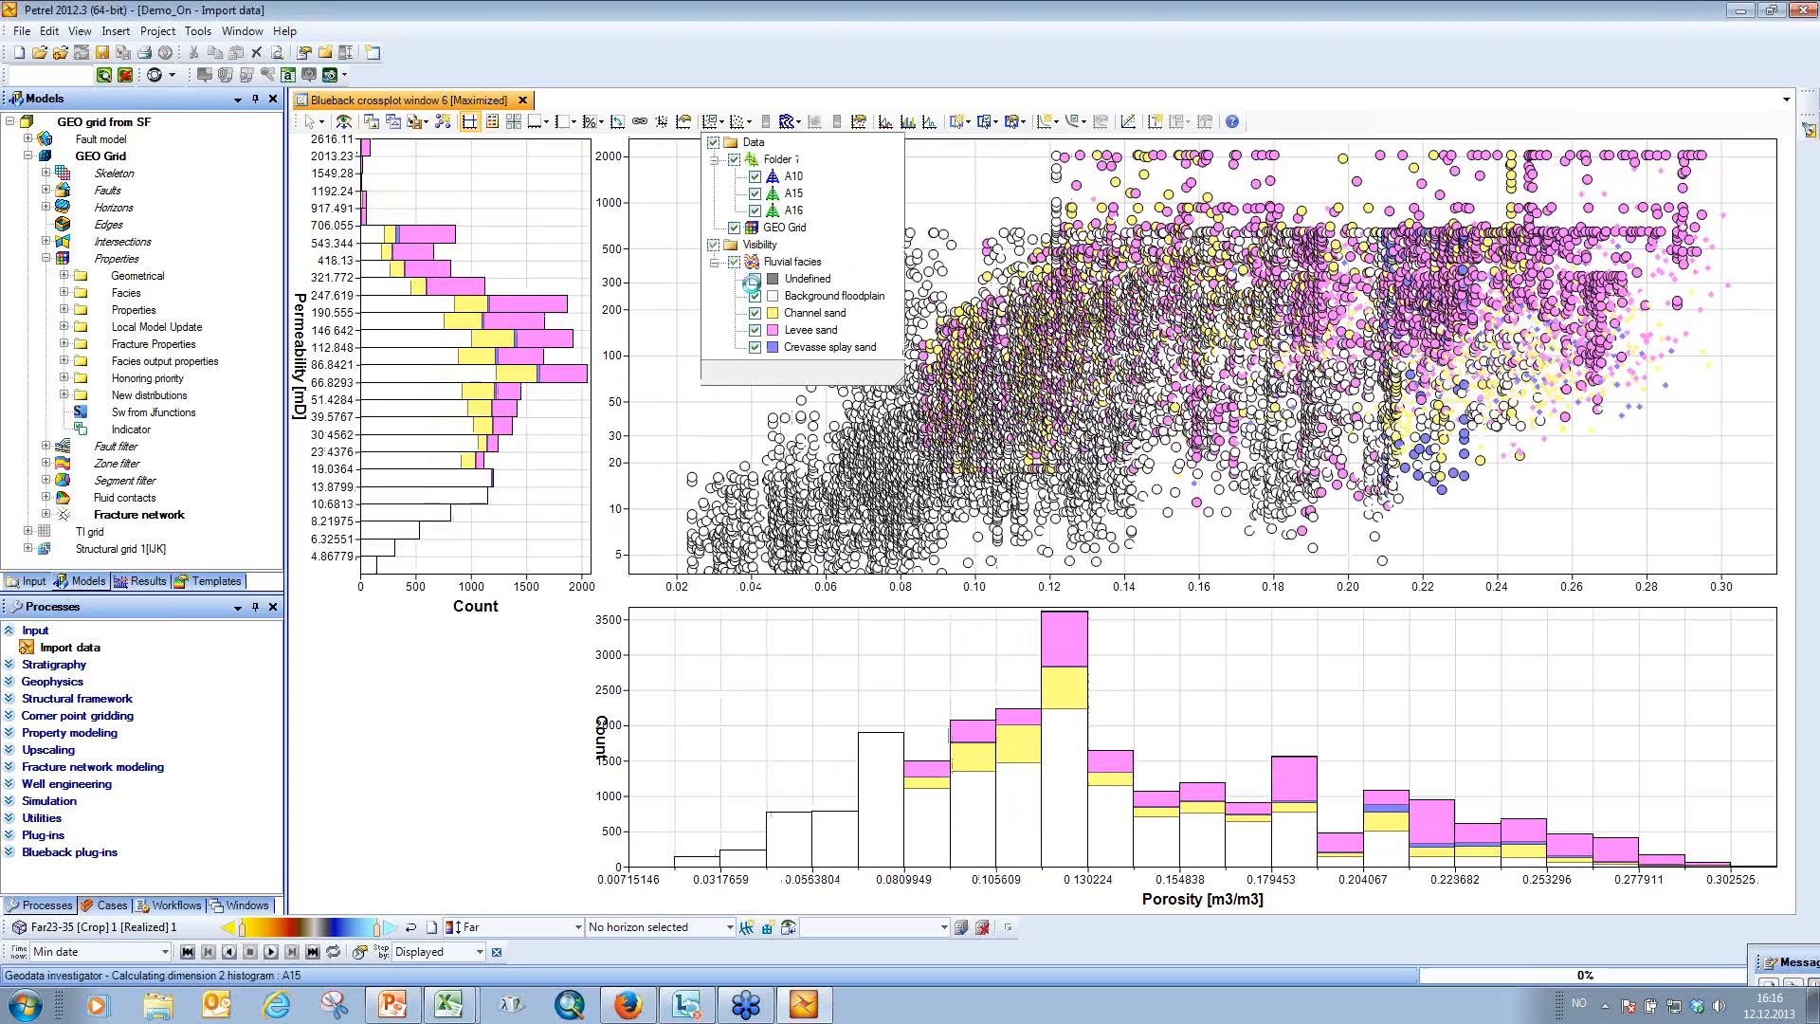
click(755, 295)
click(713, 123)
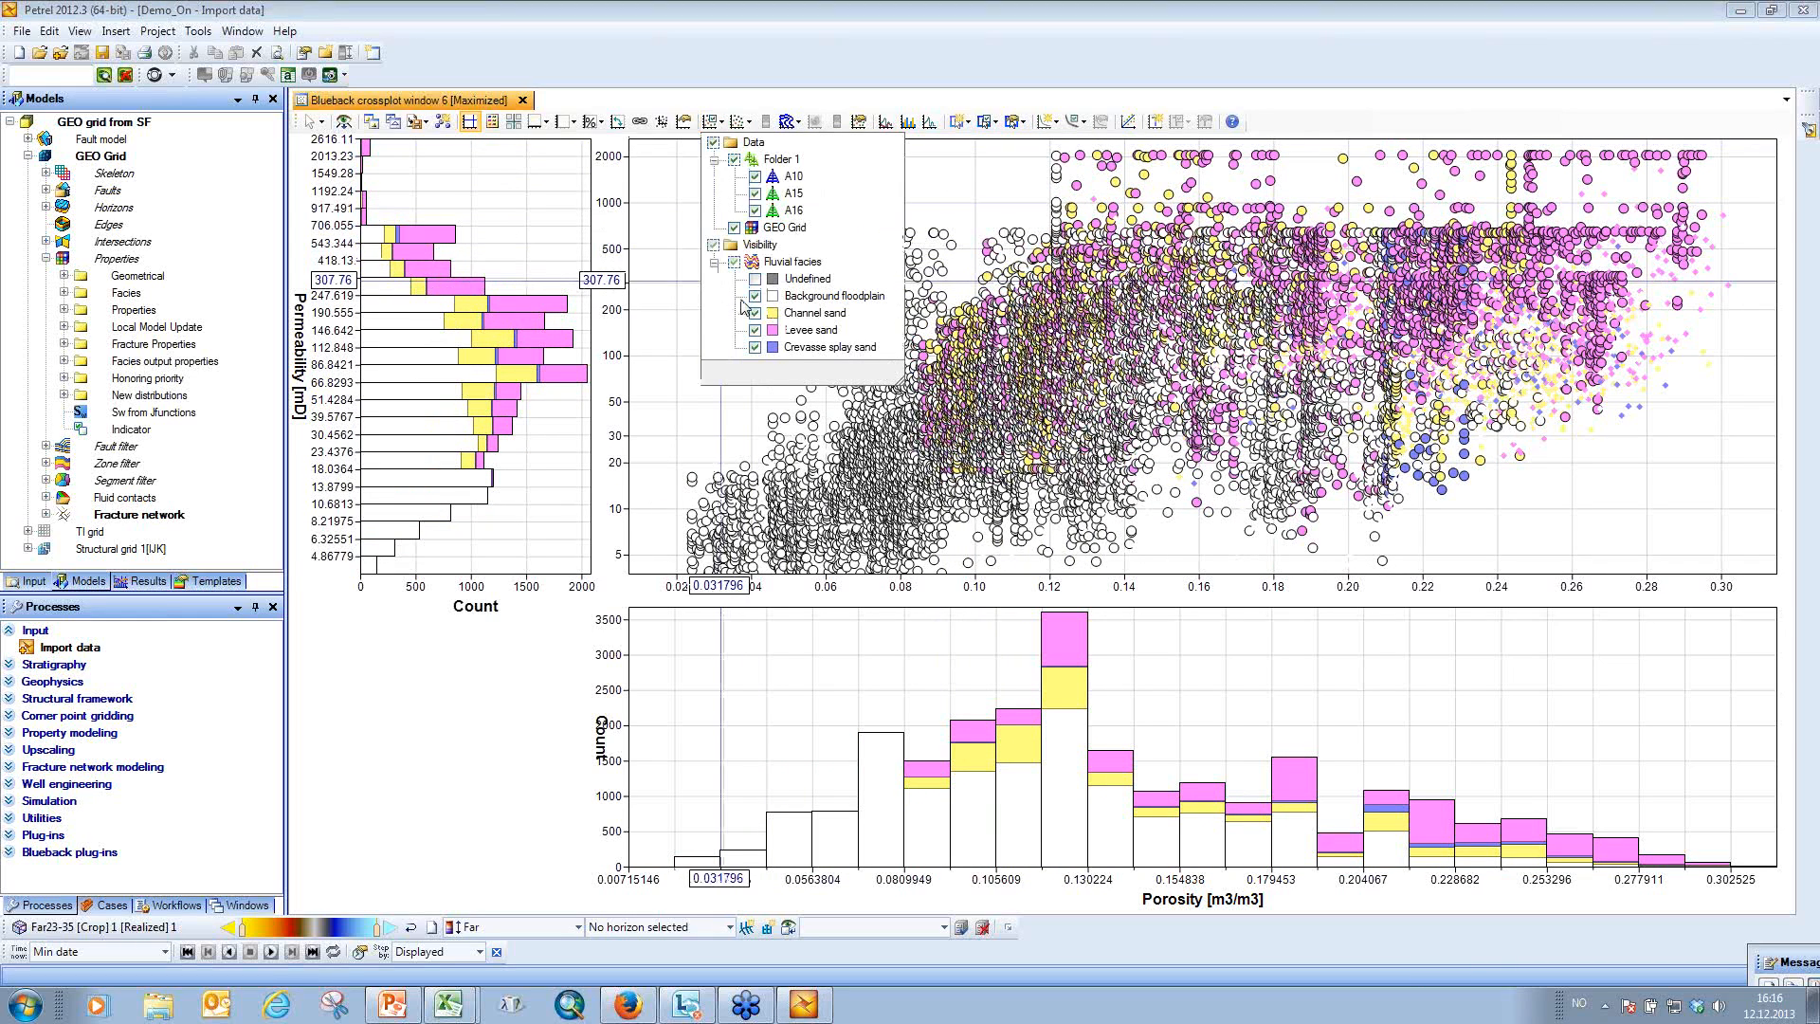
click(756, 296)
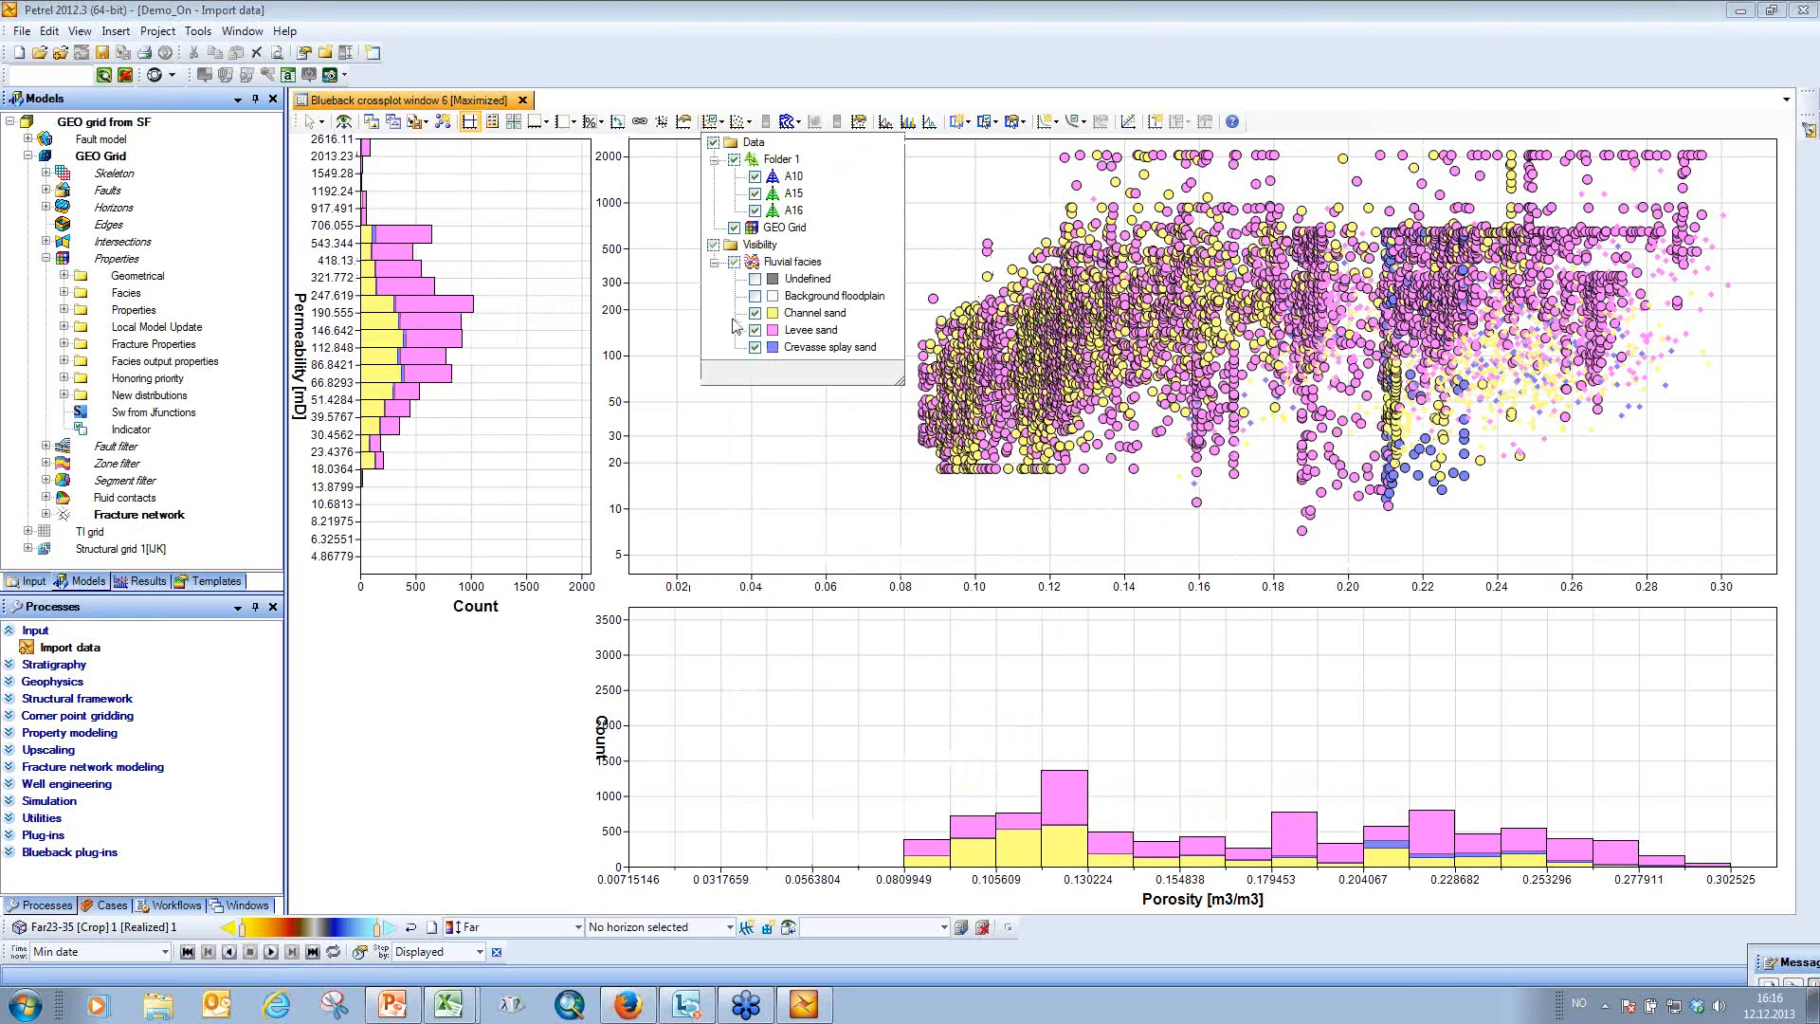
click(754, 314)
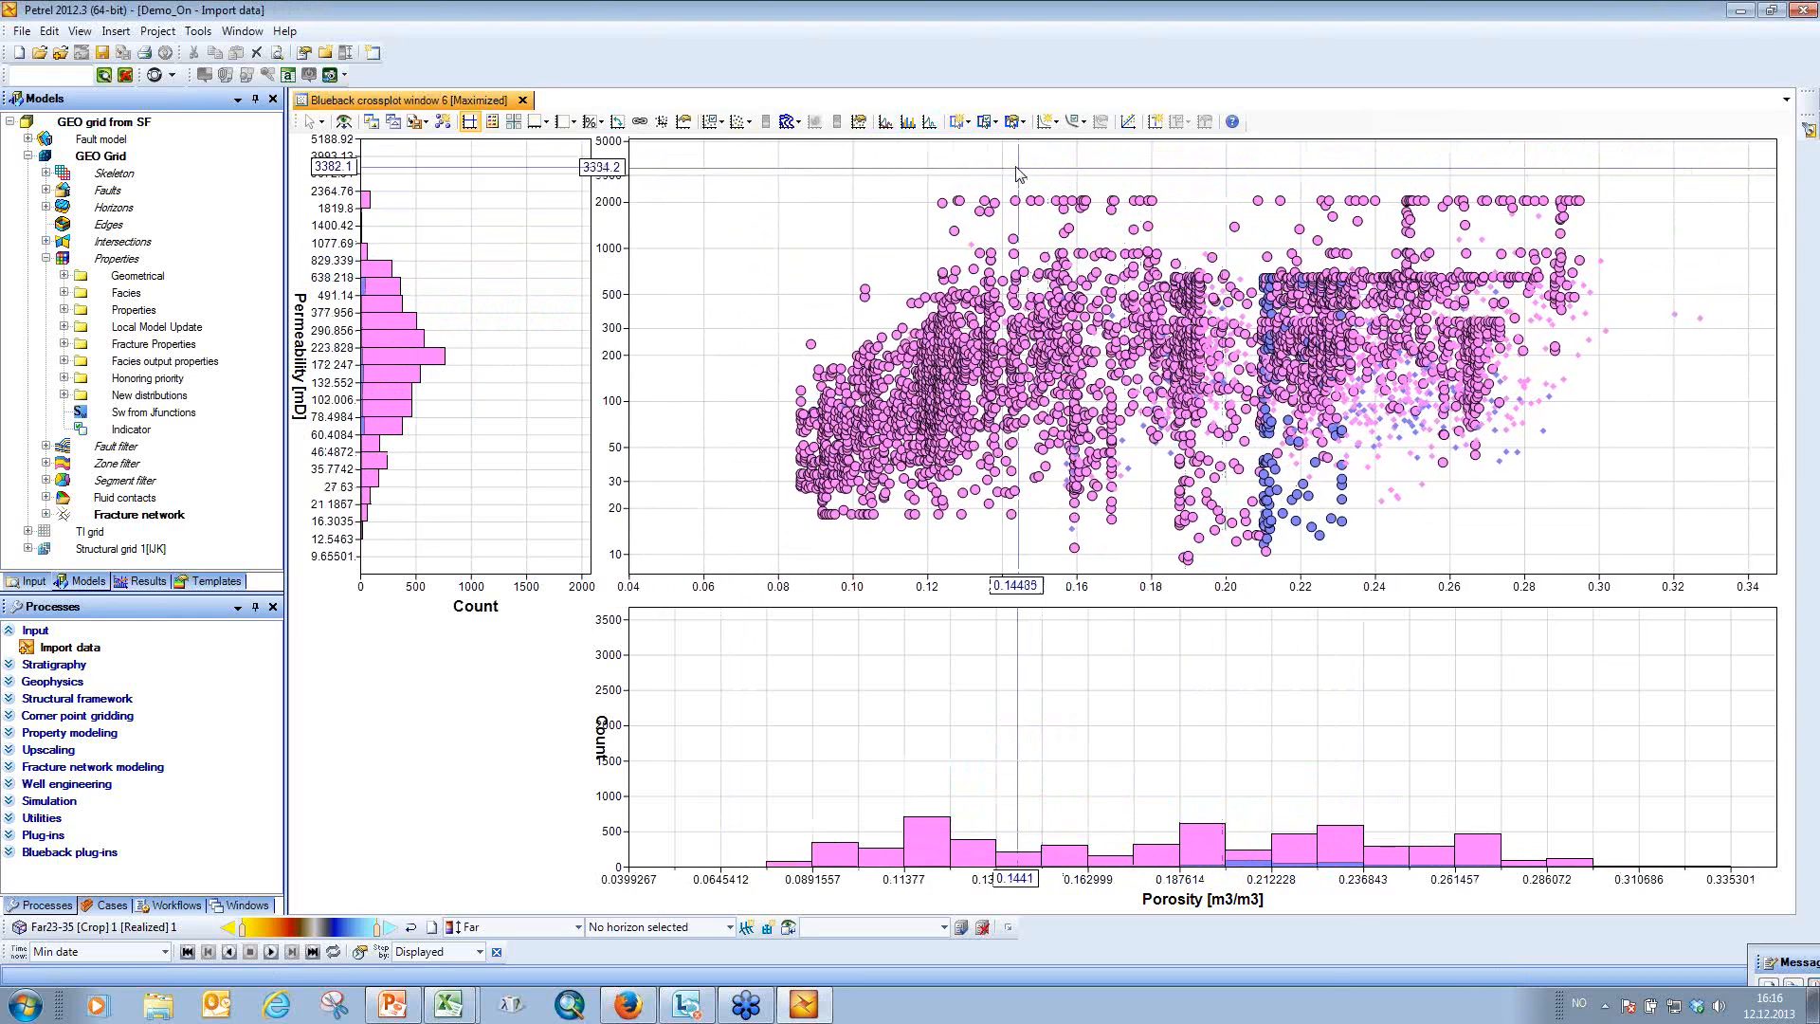
Add a dynamic linear fit line to the crossplot and show the legend with its equation.
click(1047, 128)
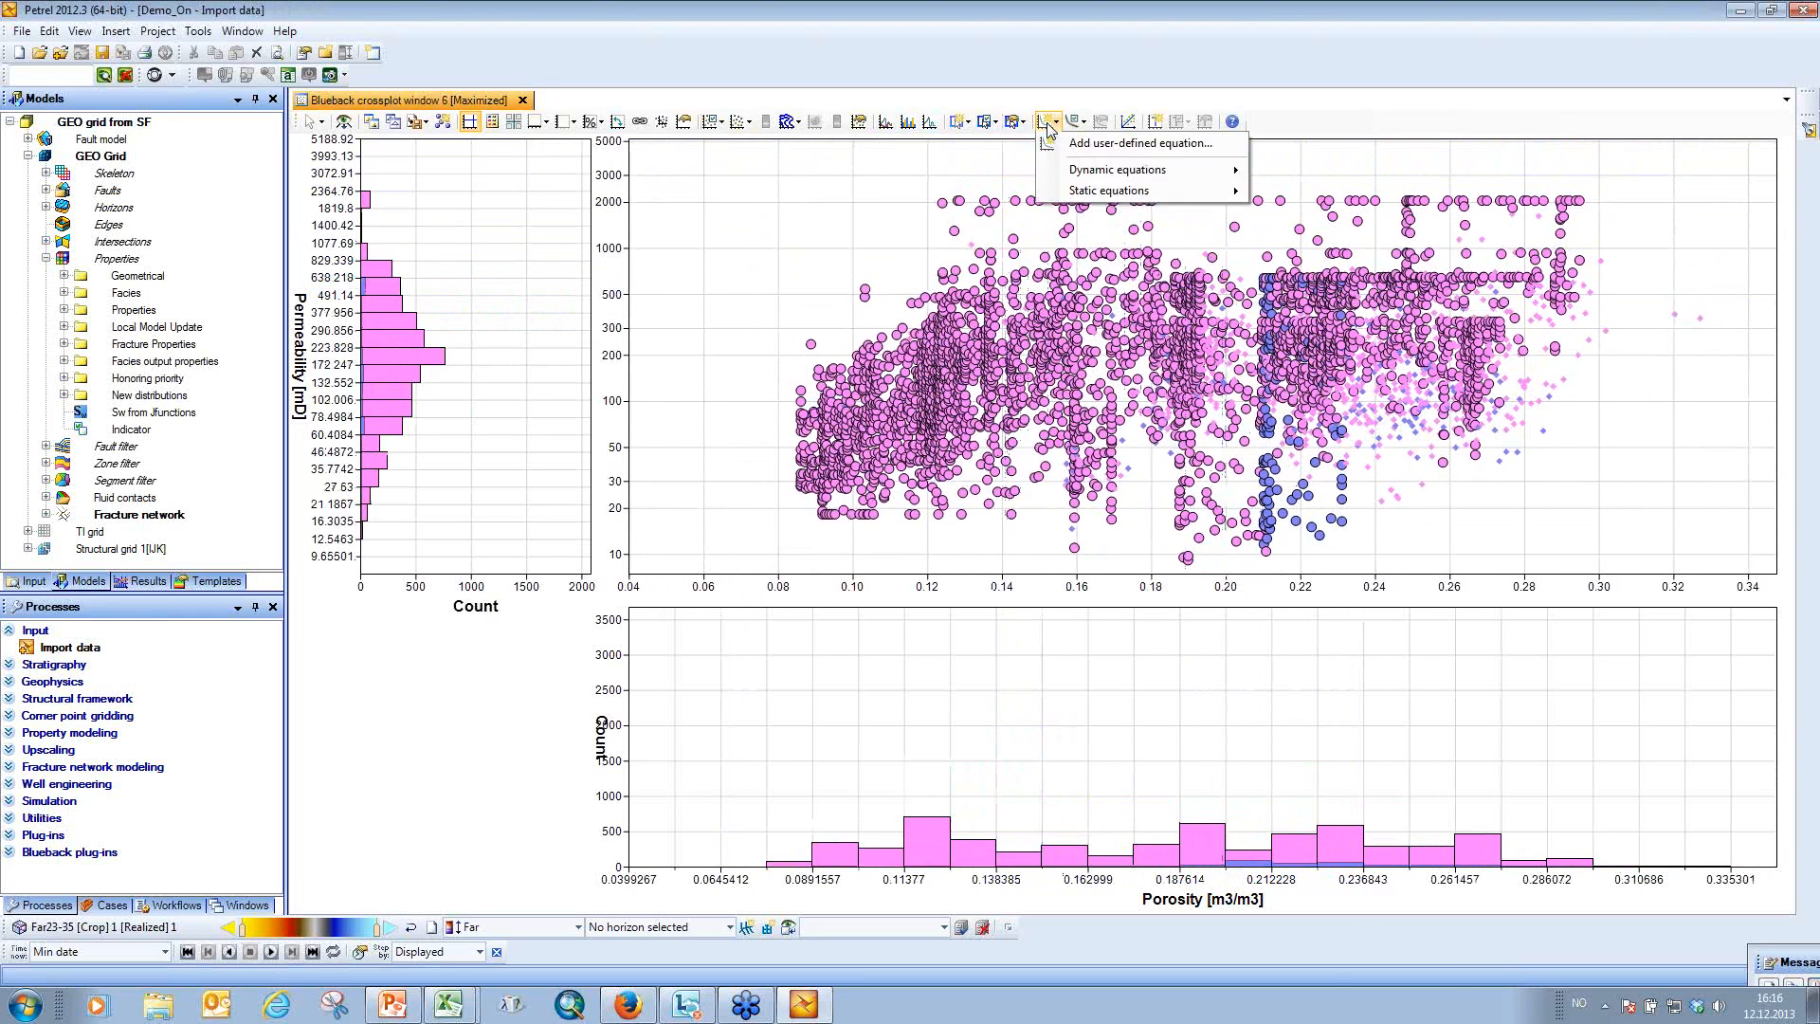
mouse_move(1109, 176)
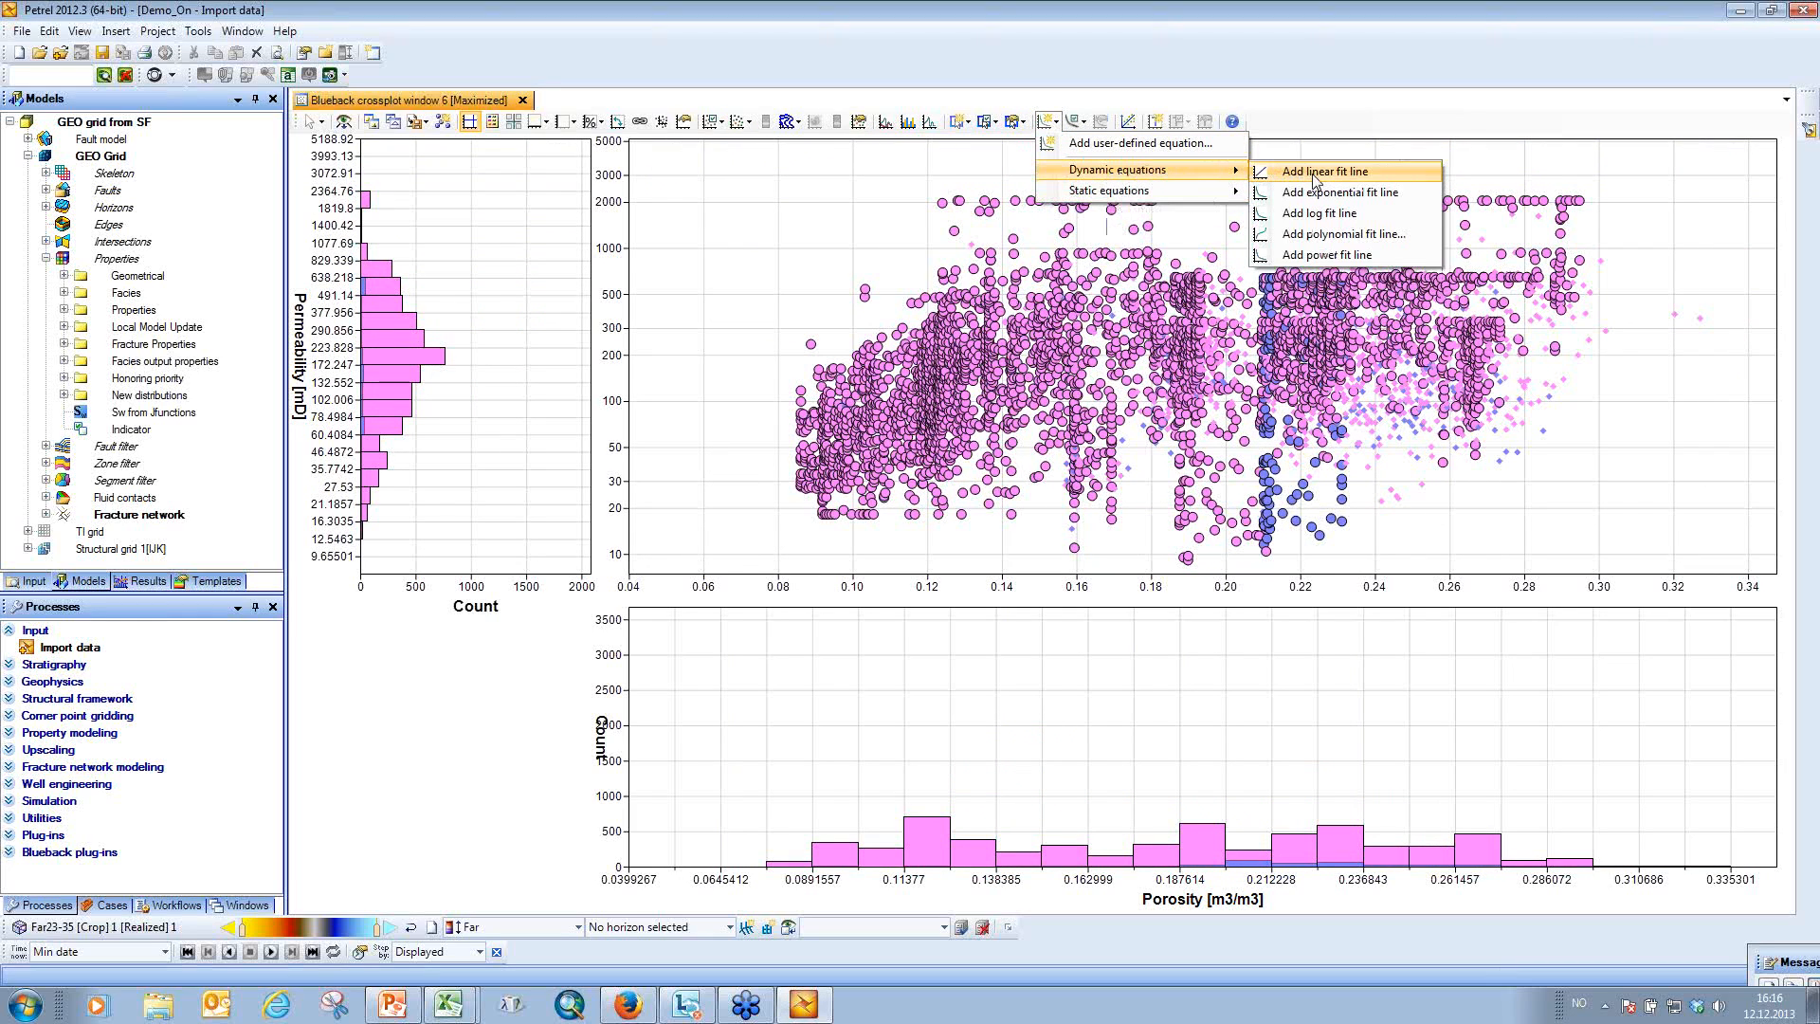
click(1318, 173)
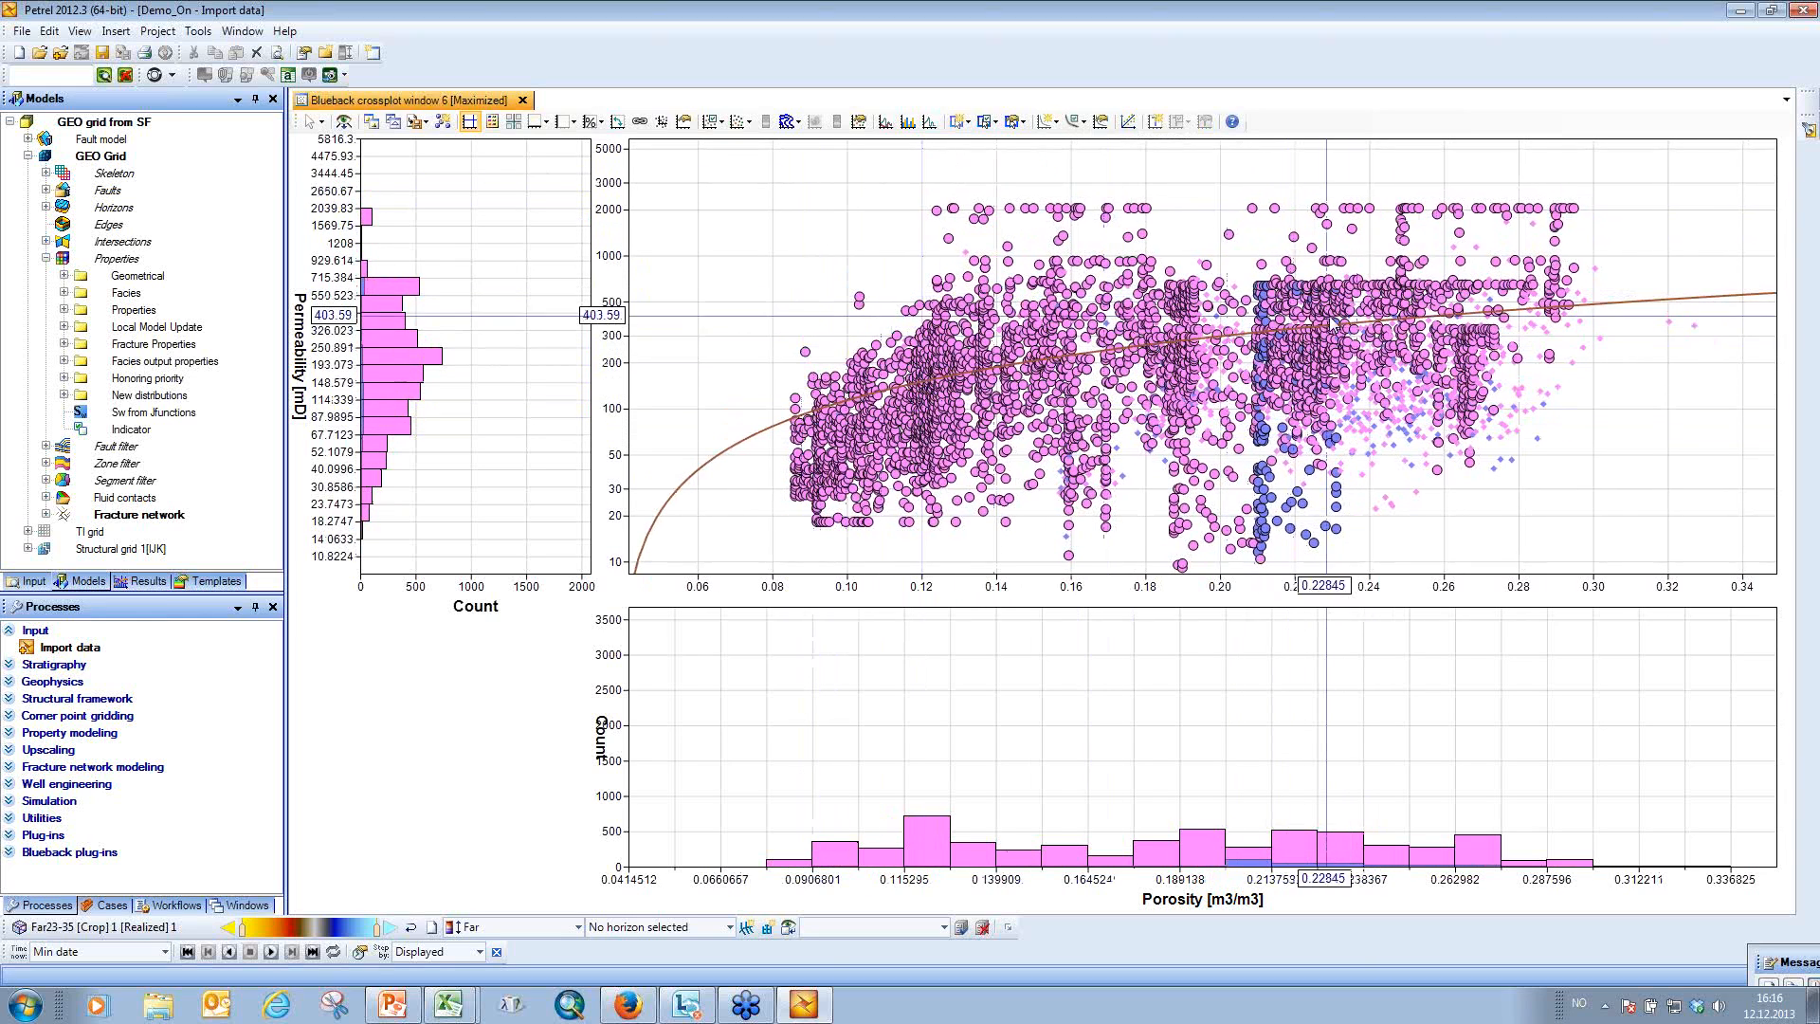
click(495, 124)
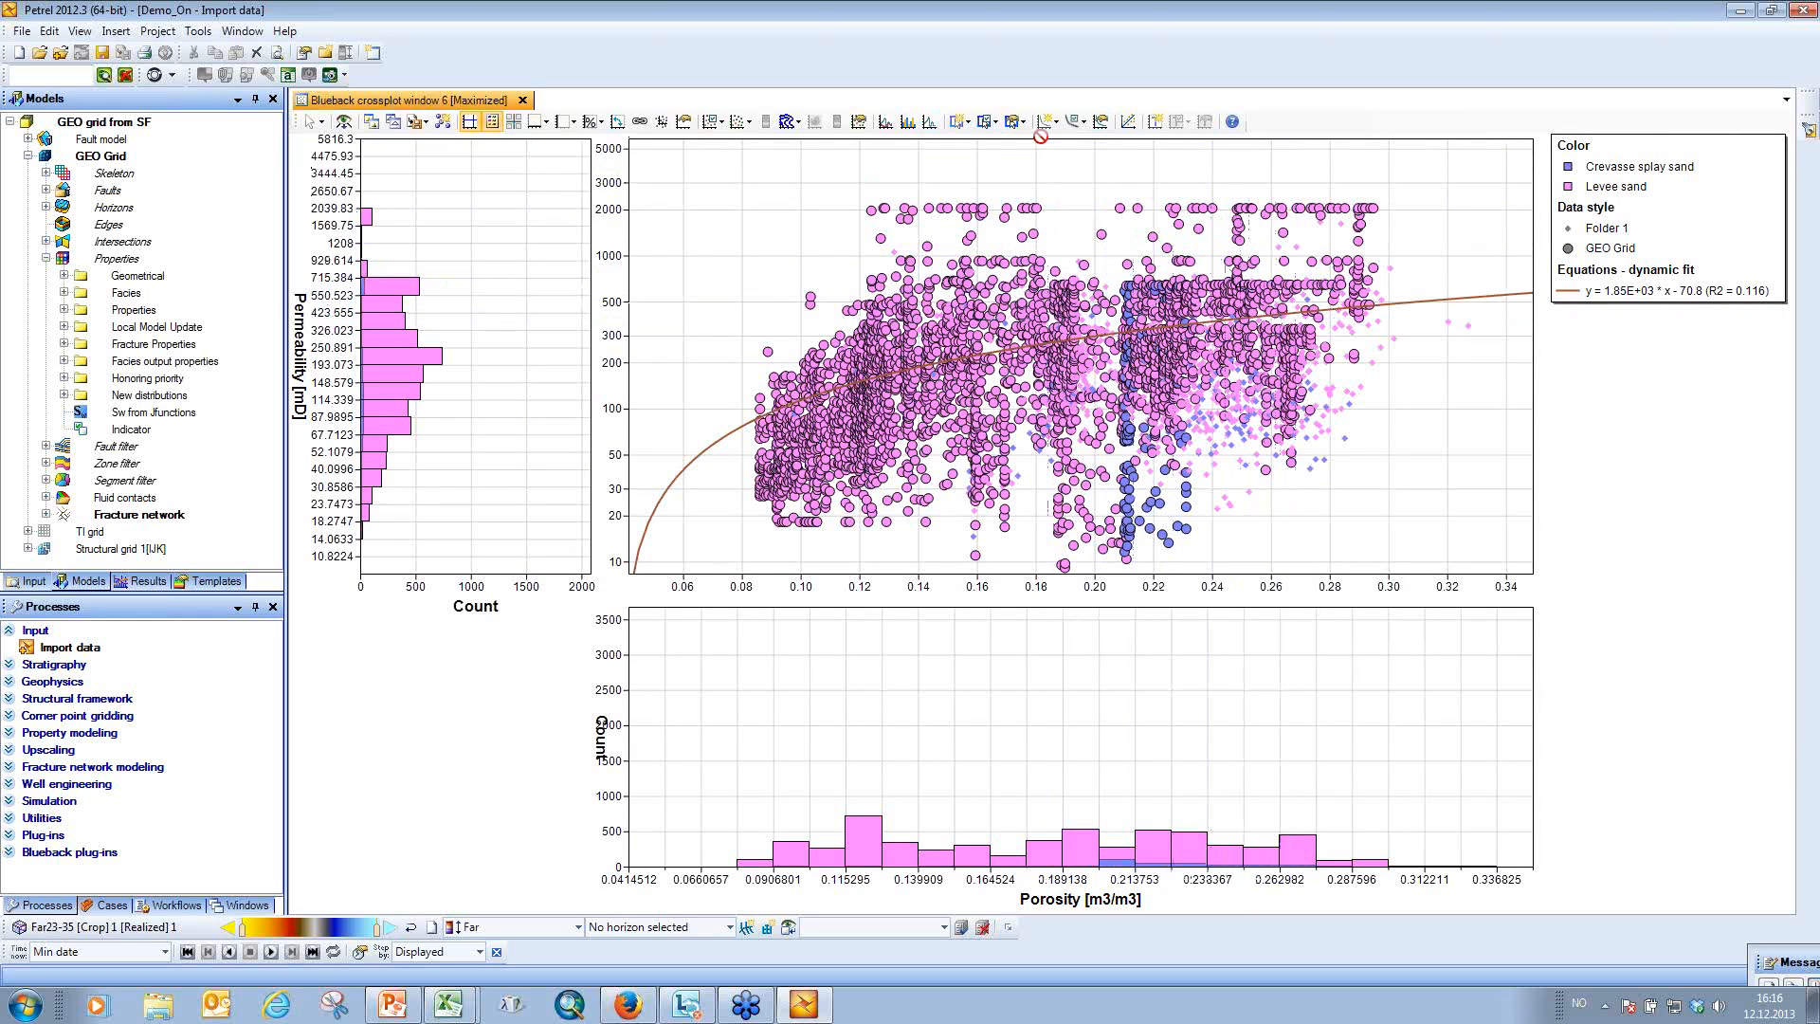
Add a rectangle filter over mid-porosity points, then move it to the high-permeability cluster at porosity about 0.245–0.295.
click(966, 128)
mouse_move(1042, 144)
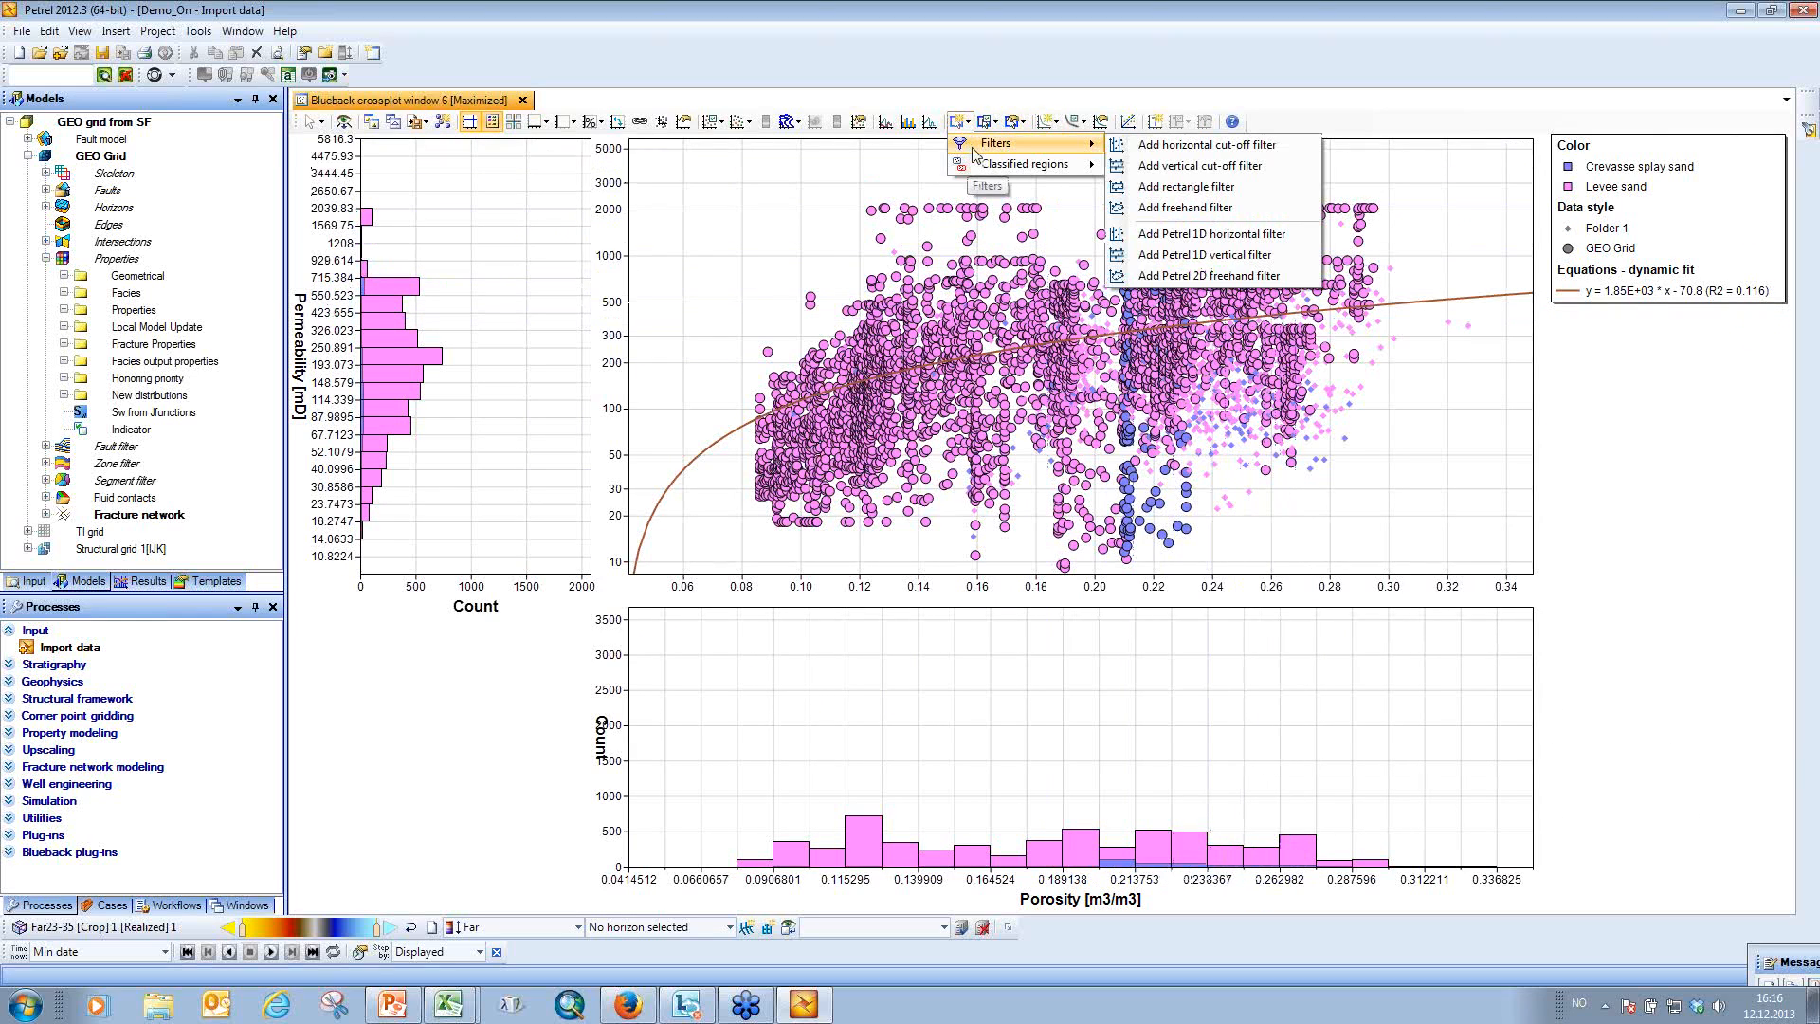
click(1196, 188)
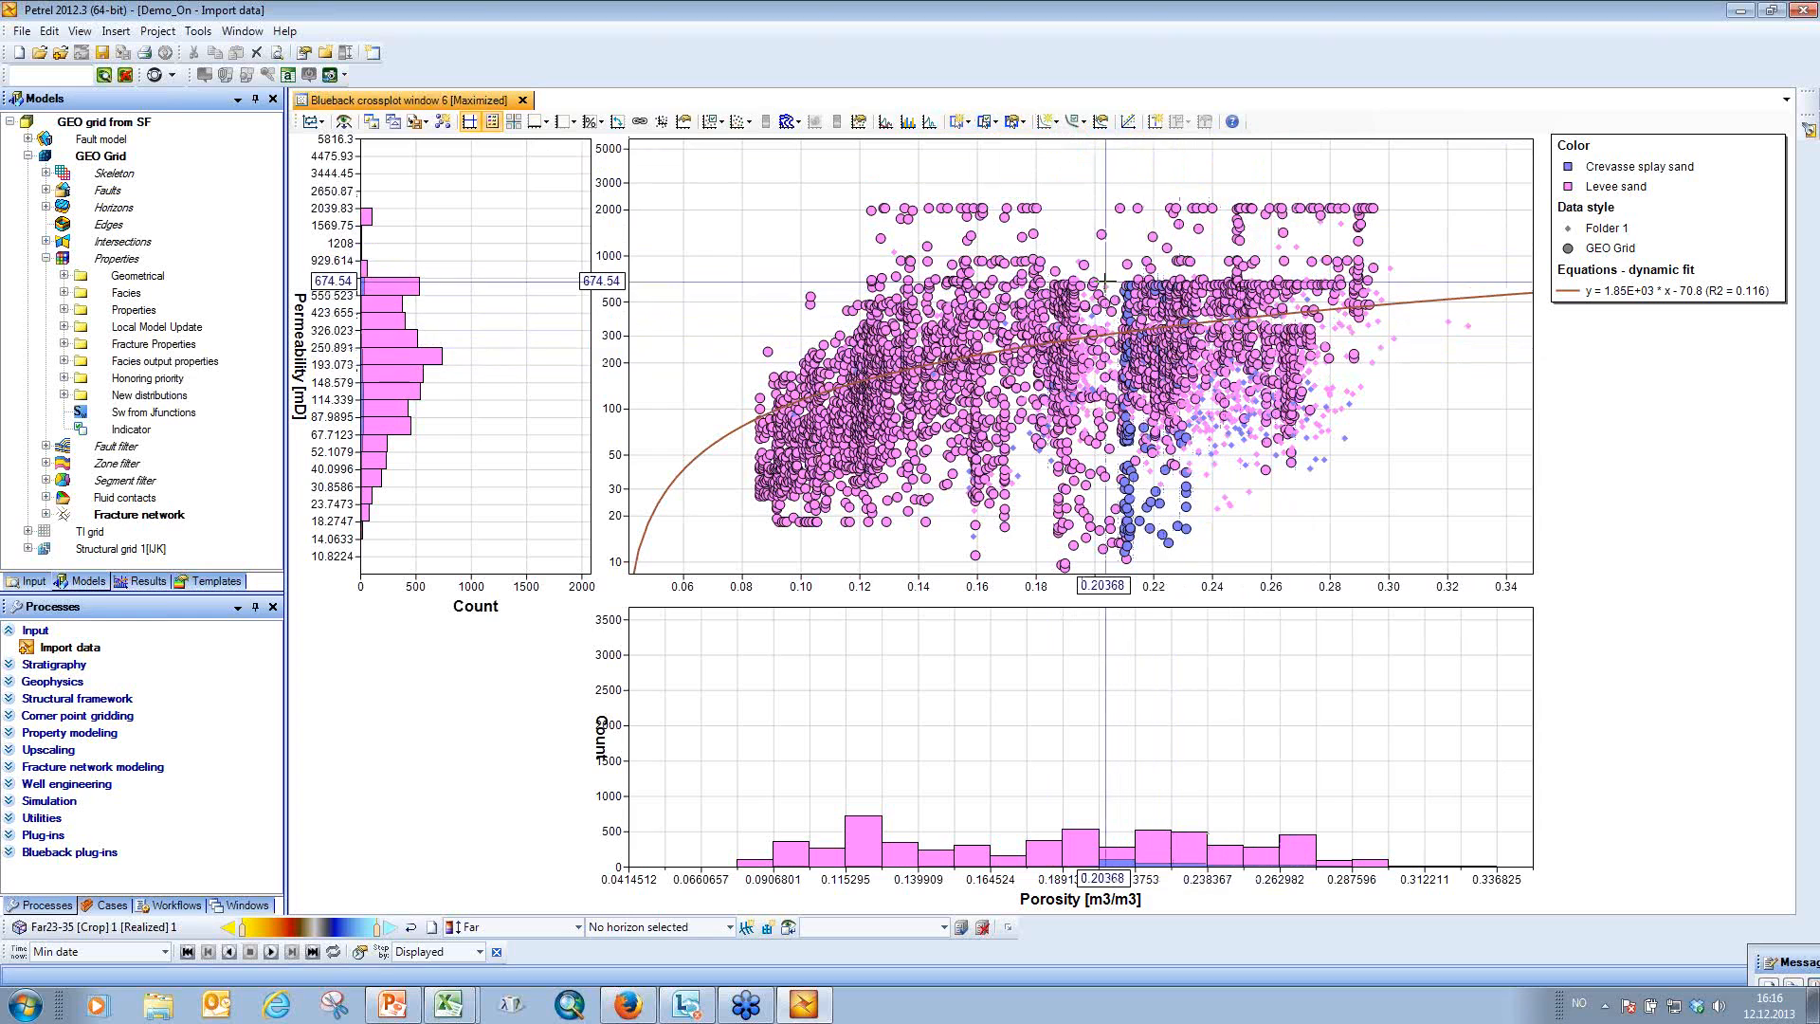
drag(1100, 270, 1252, 336)
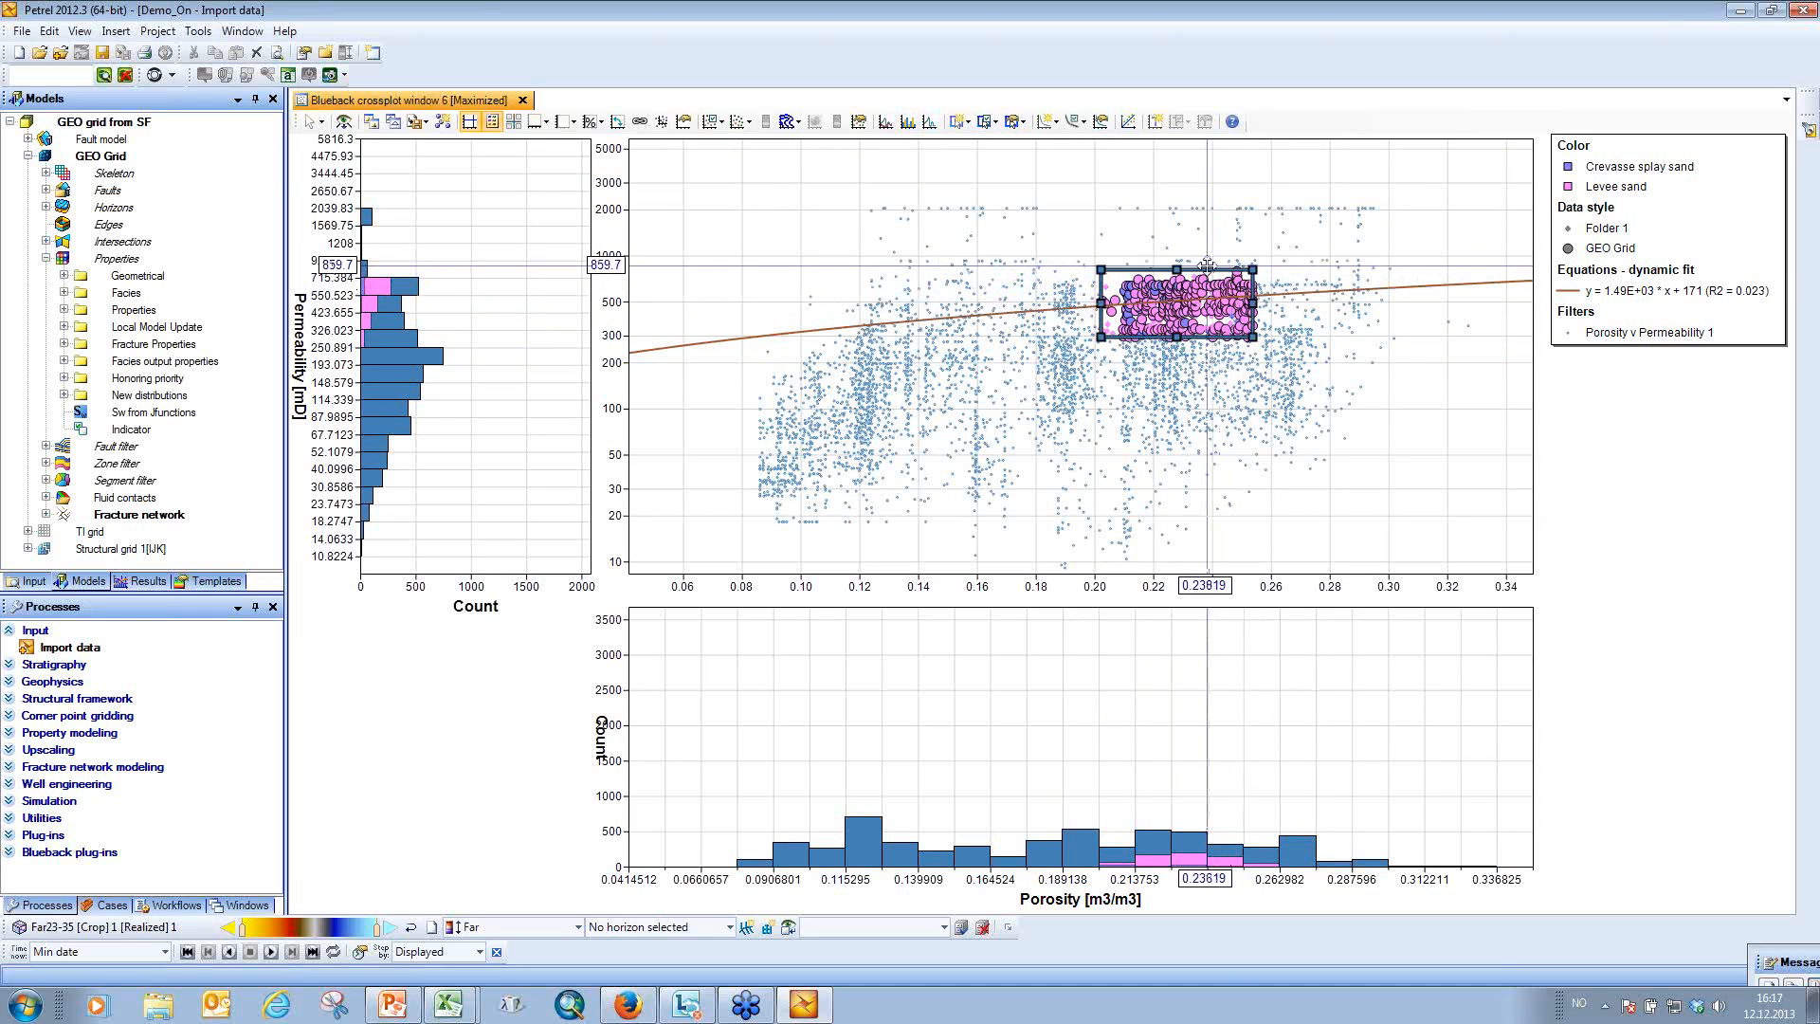
drag(1211, 270, 1330, 194)
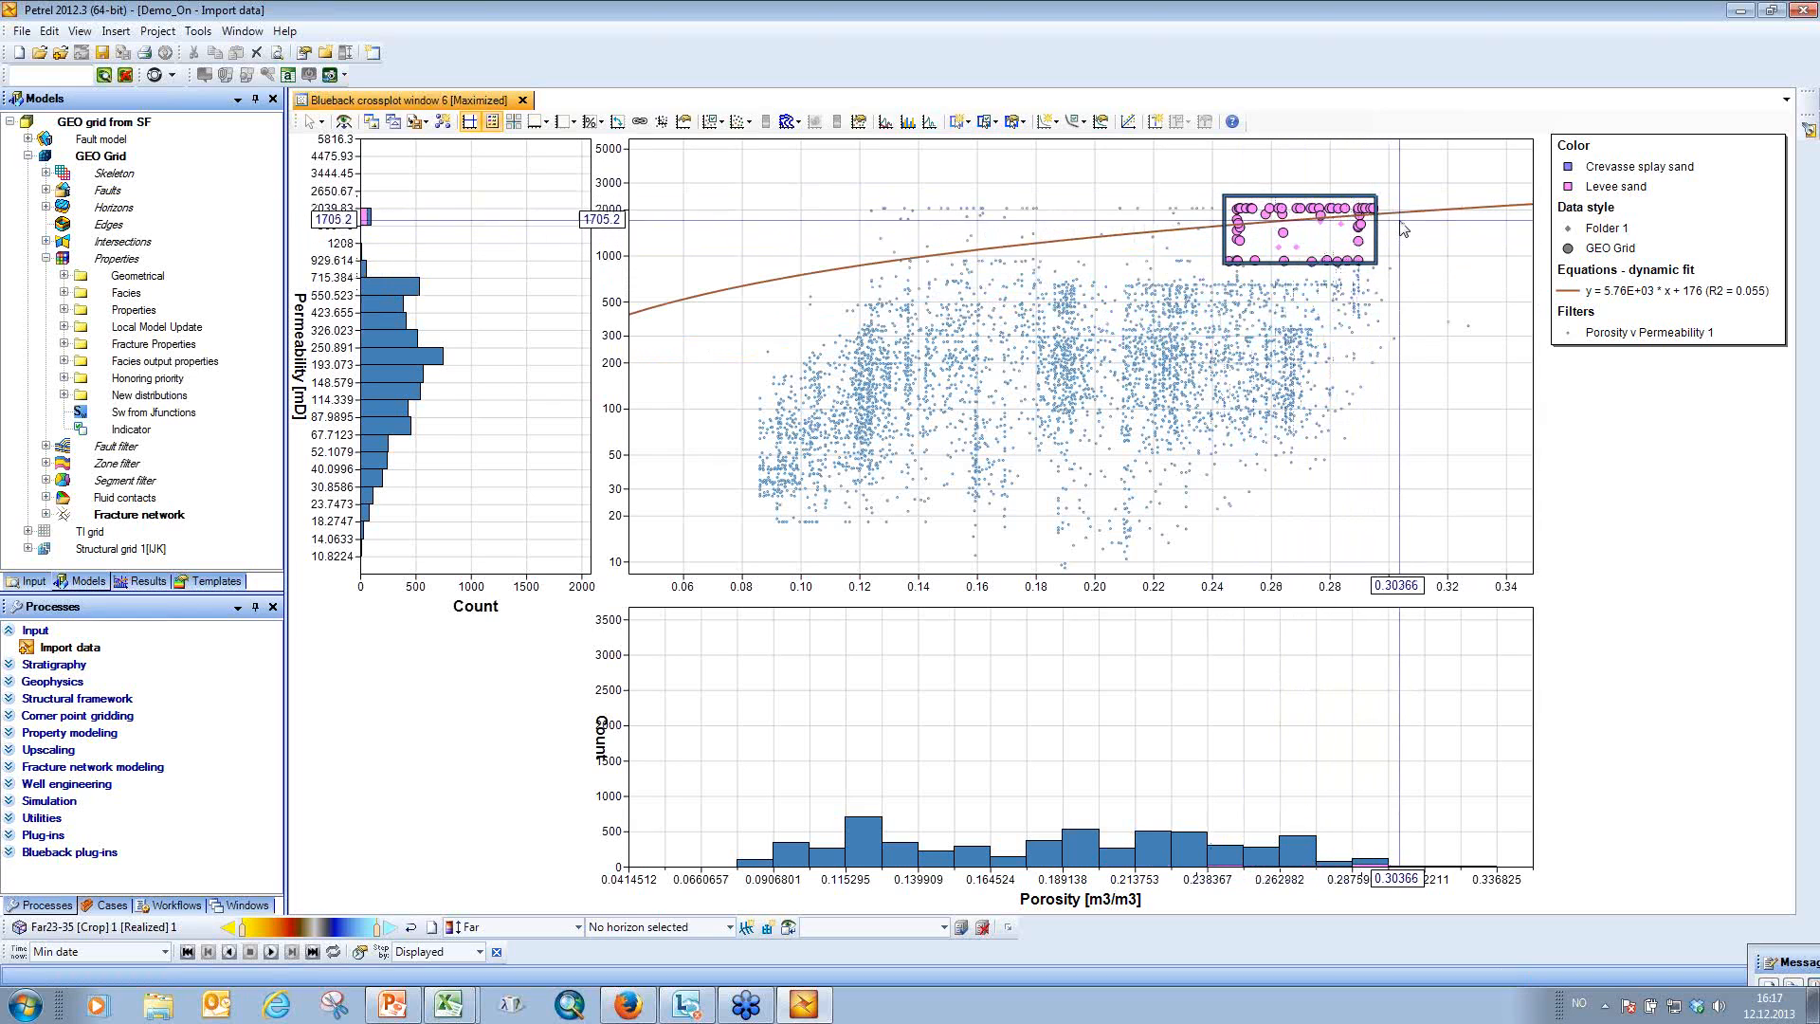
Save the dynamic linear fit as a static best fit and move the rectangle filter to porosity about 0.23–0.28, permeability about 170–470 mD.
right_click(1436, 228)
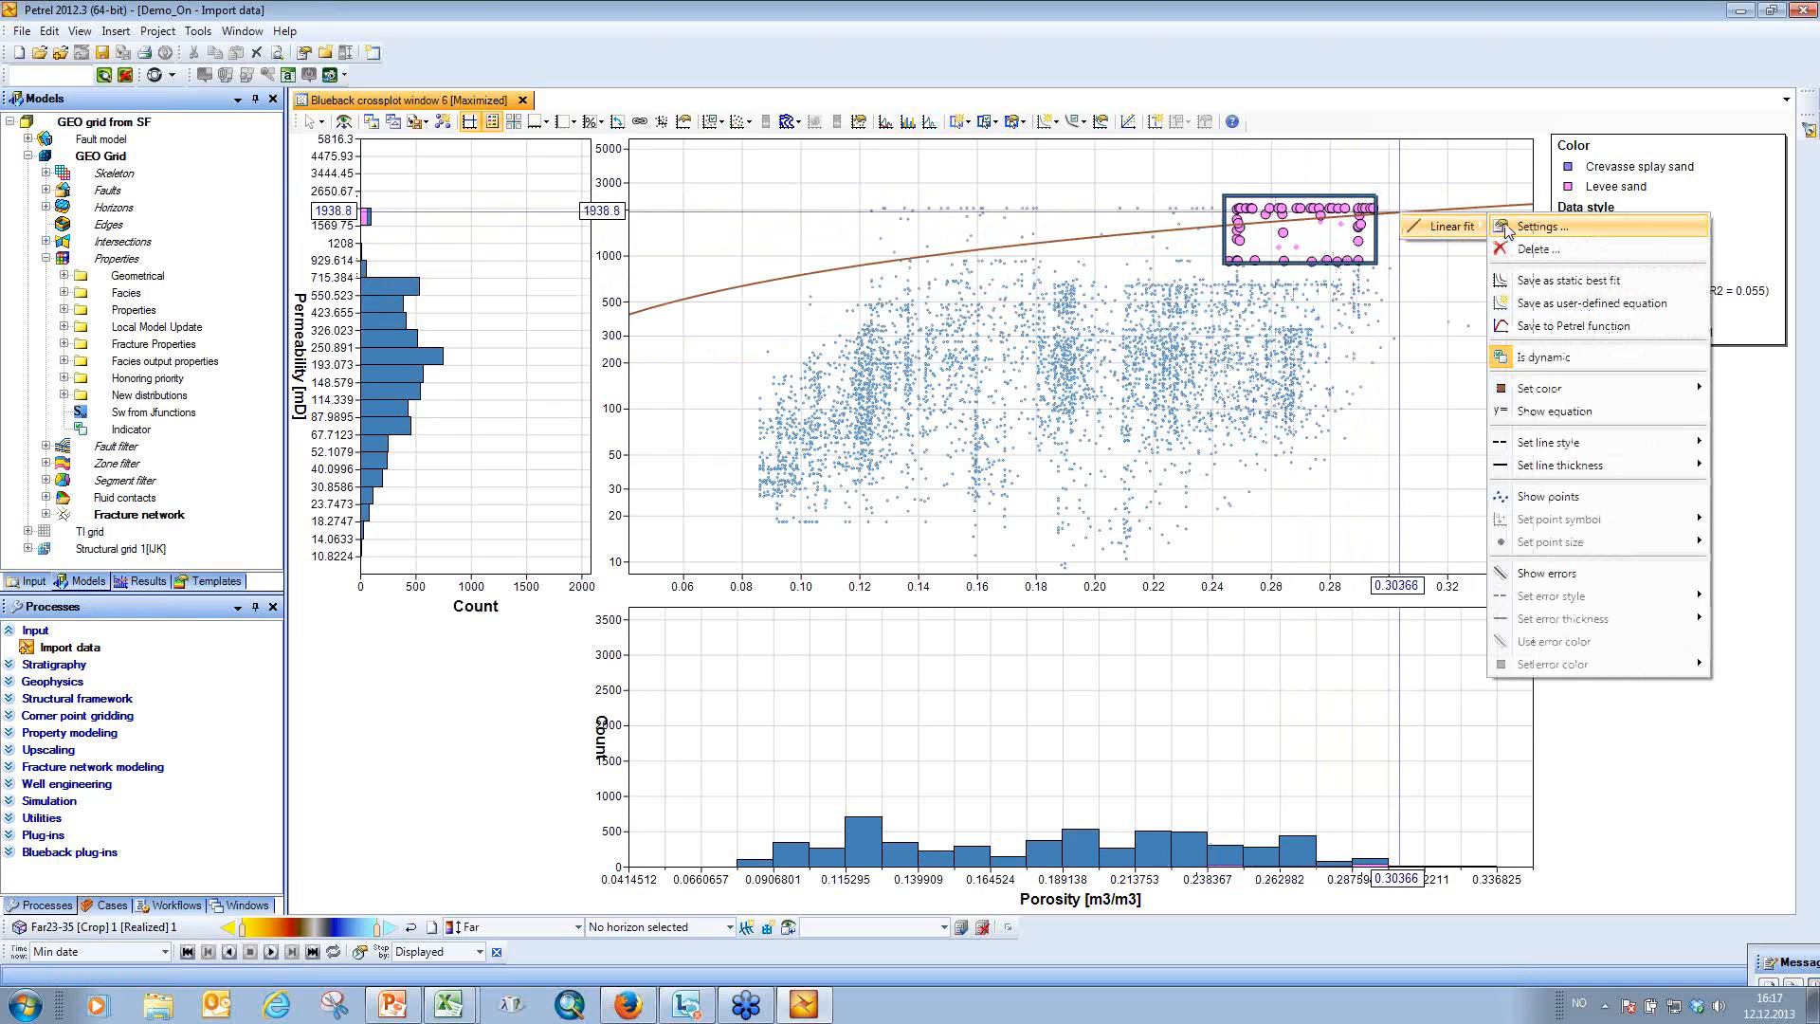
click(1538, 282)
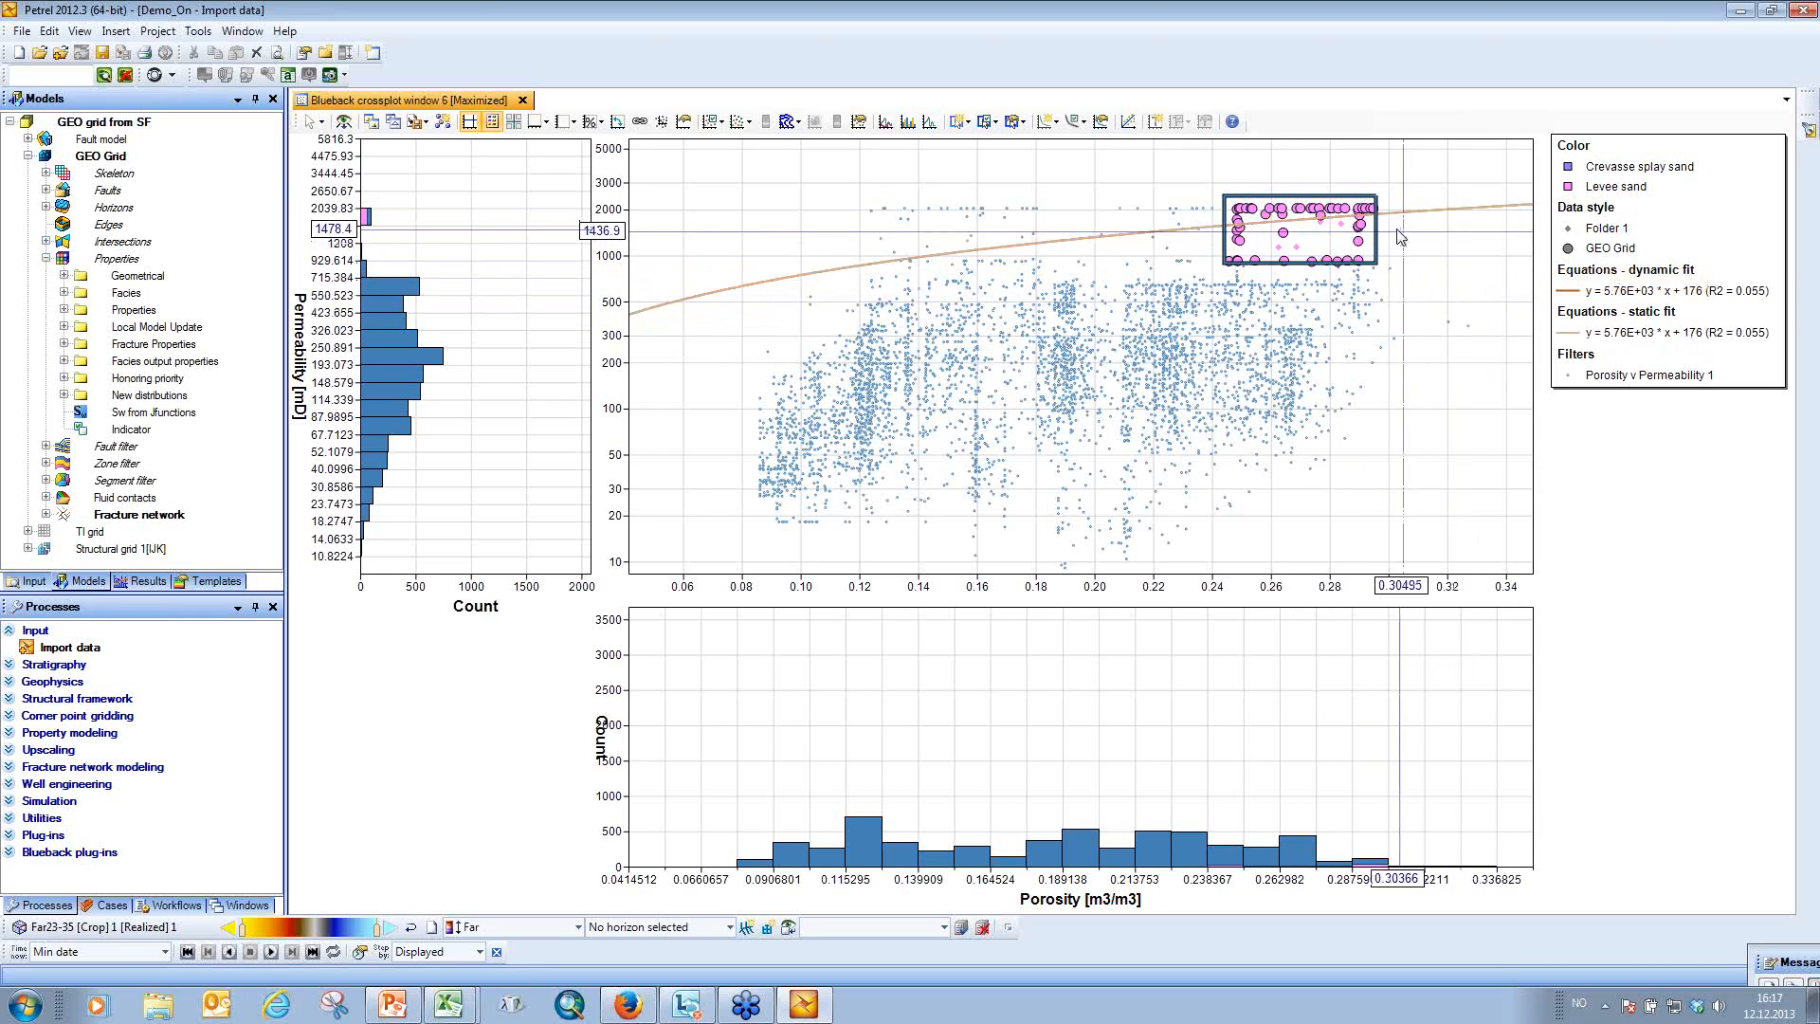
click(710, 123)
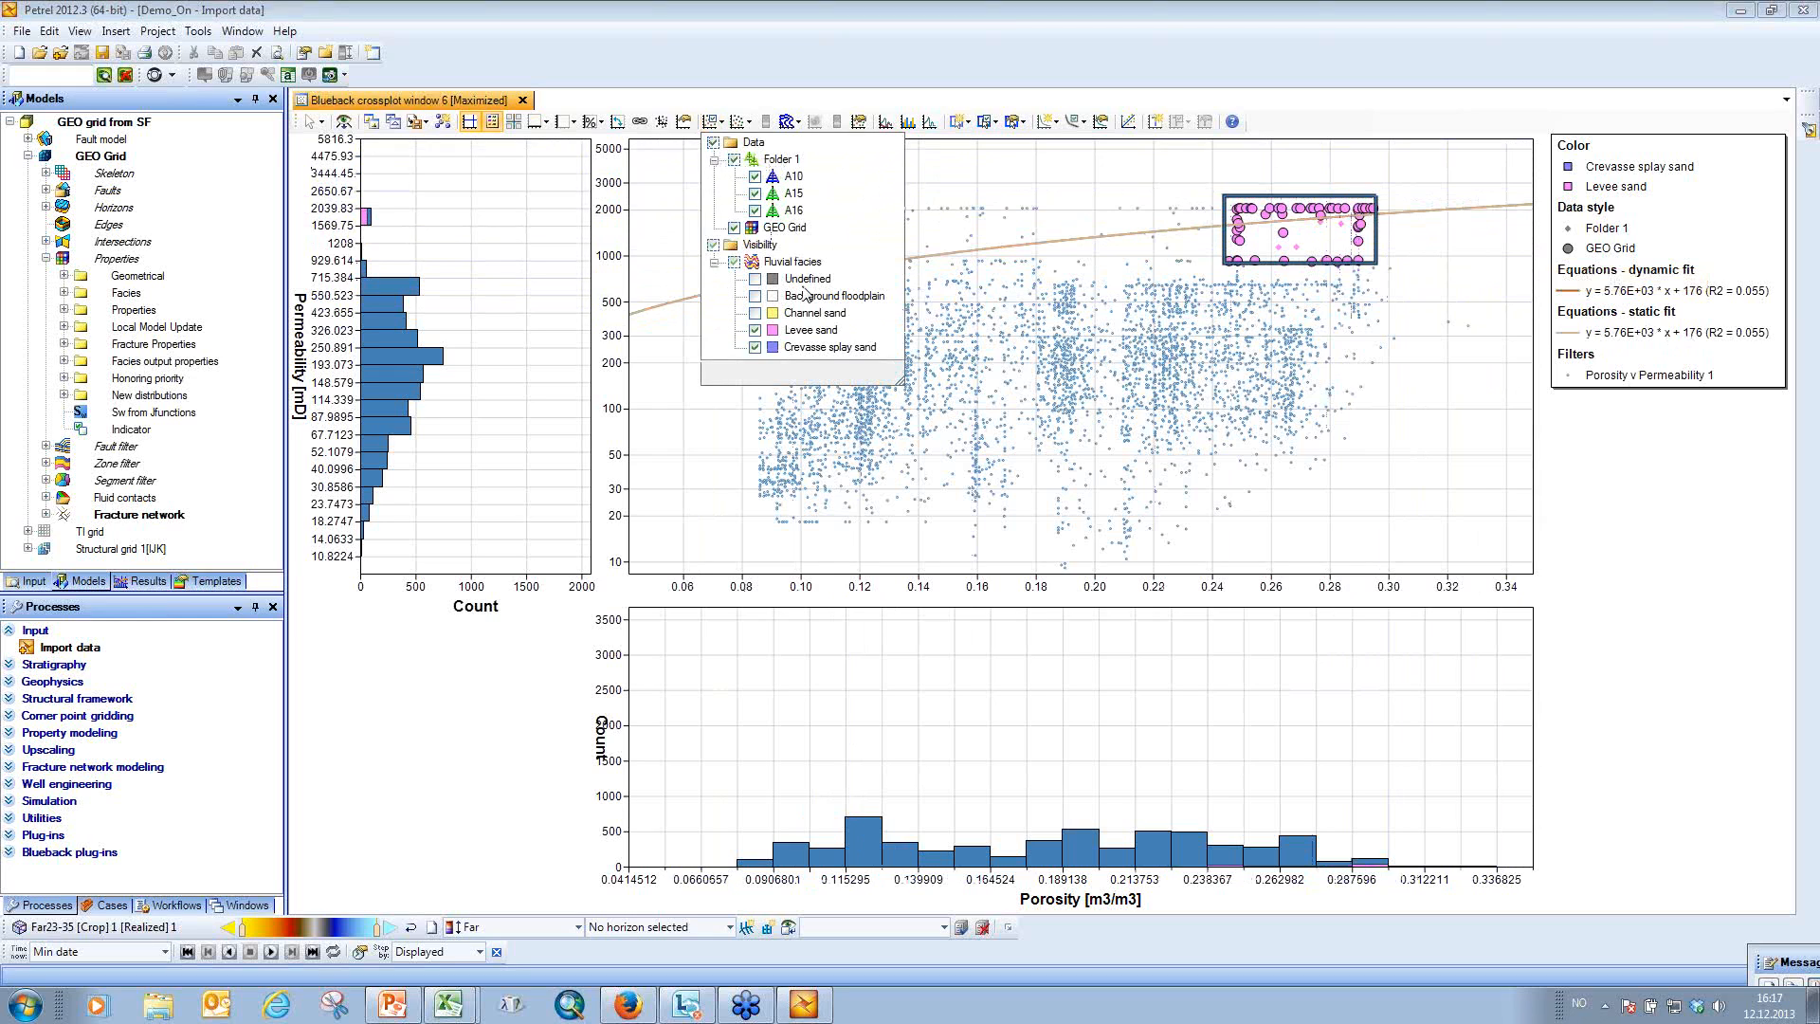
drag(1333, 197, 1288, 305)
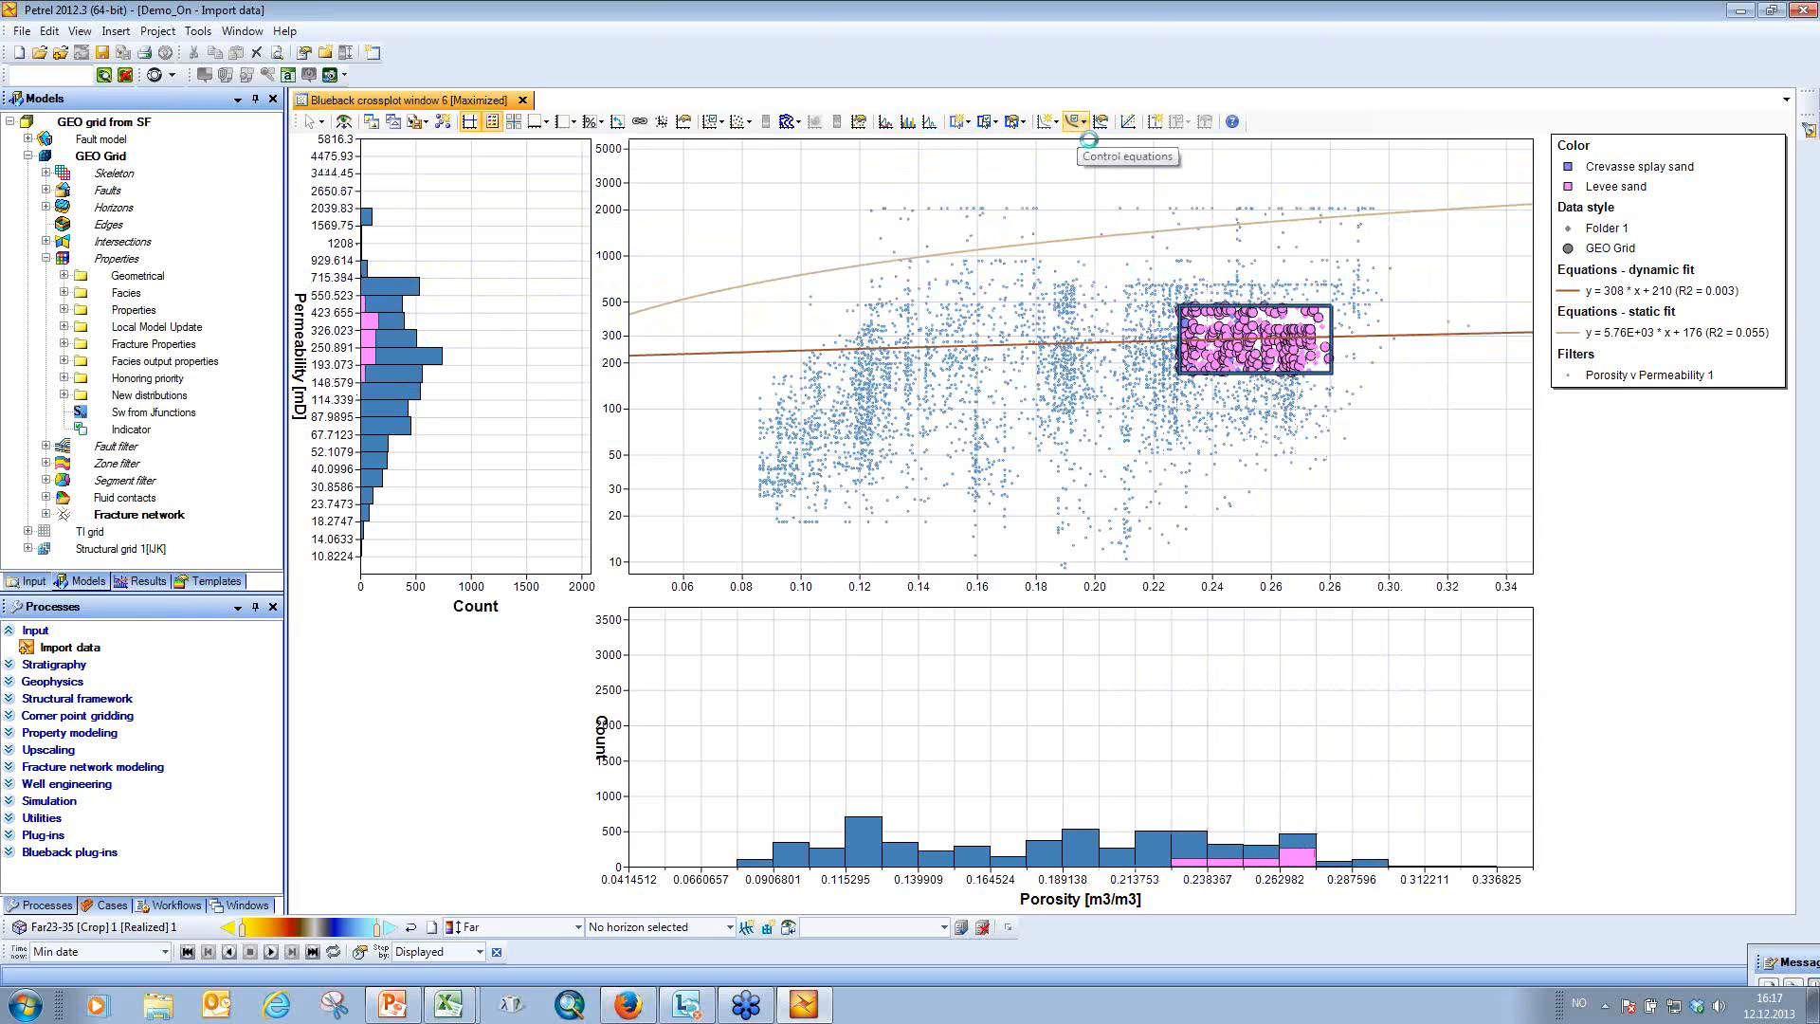
Hide both the dynamic and the static linear fit in the crossplot.
click(1078, 122)
click(1096, 176)
click(1096, 159)
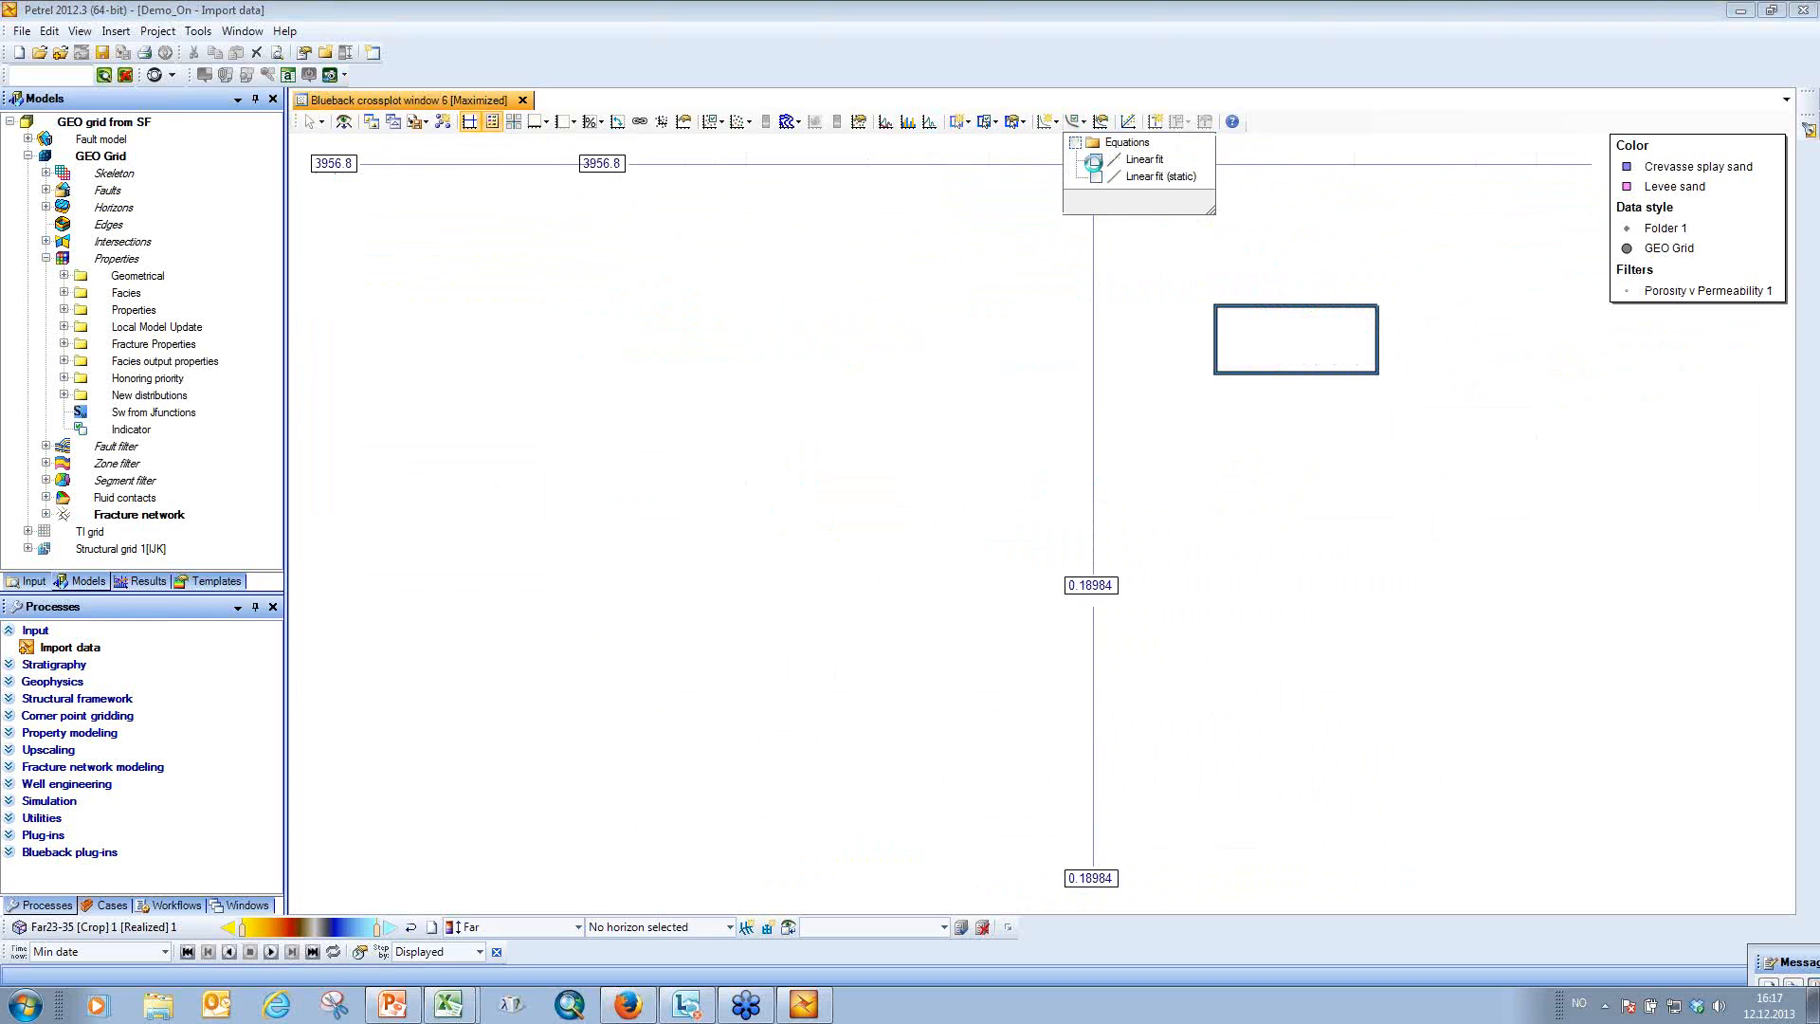
click(1083, 125)
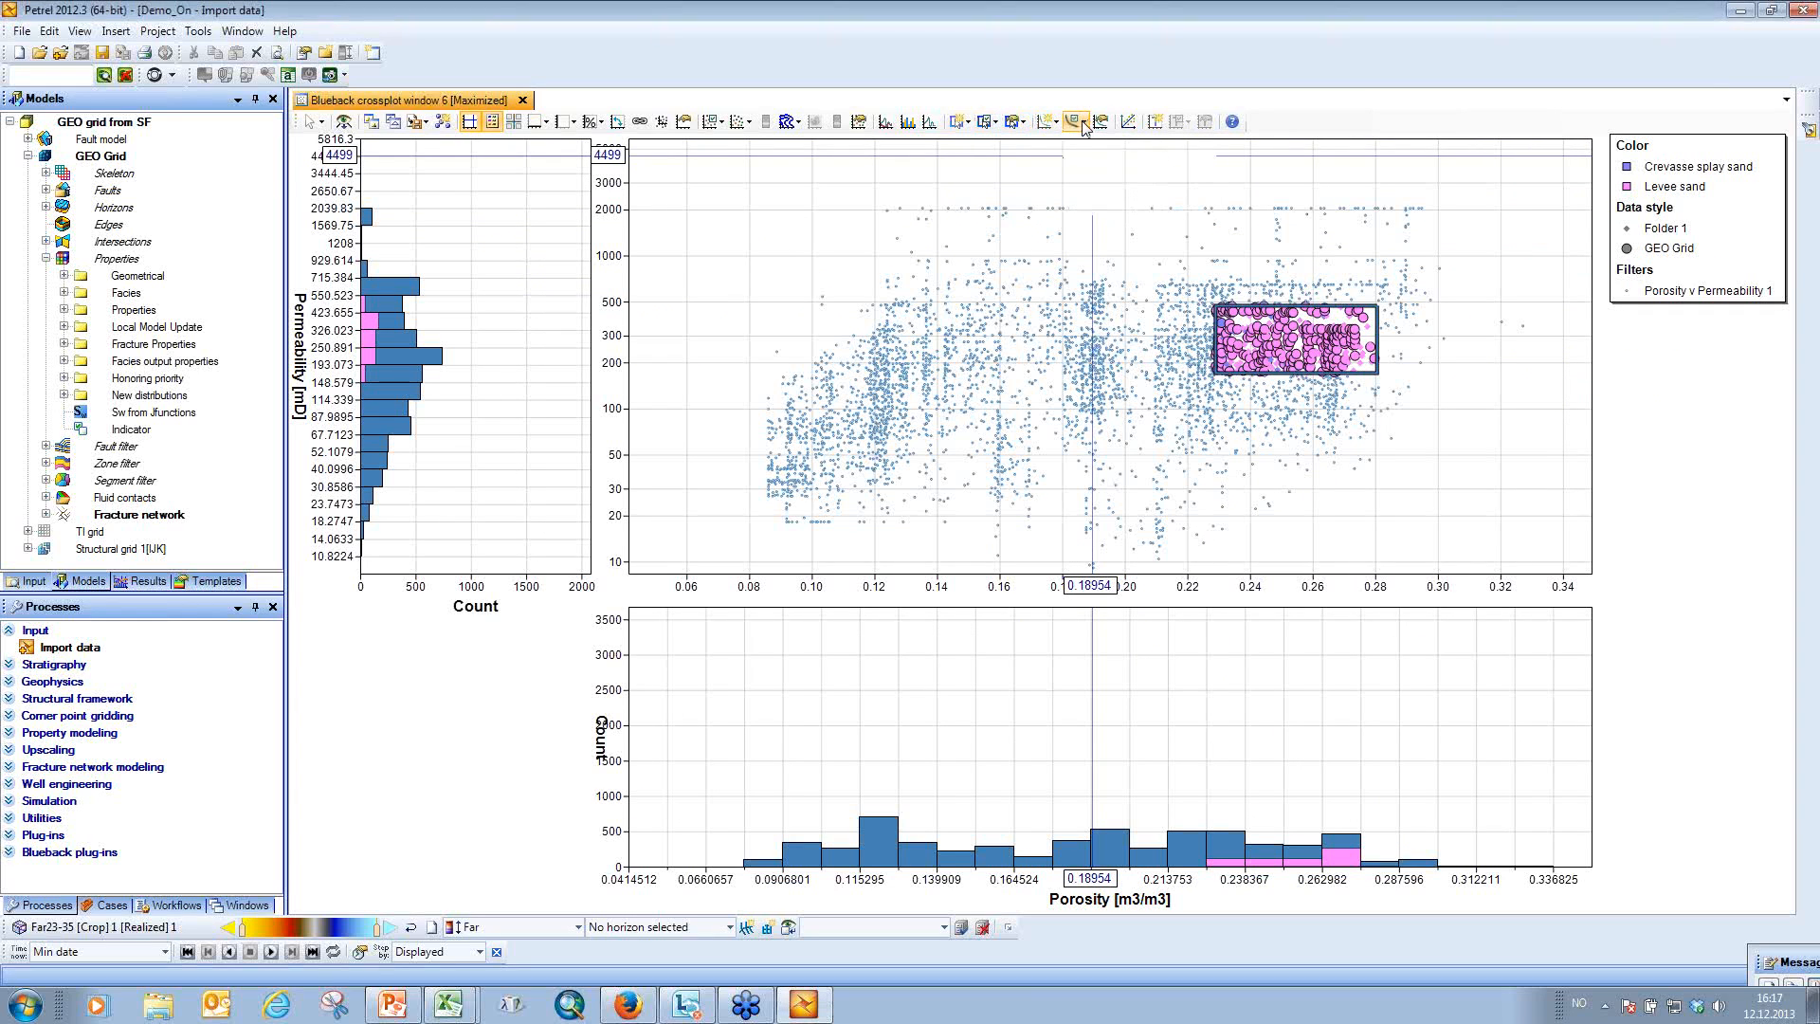
Turn off the Porosity v Permeability 1 filter and hide the Folder 1 well data, keeping the GEO Grid points.
click(994, 122)
click(1008, 179)
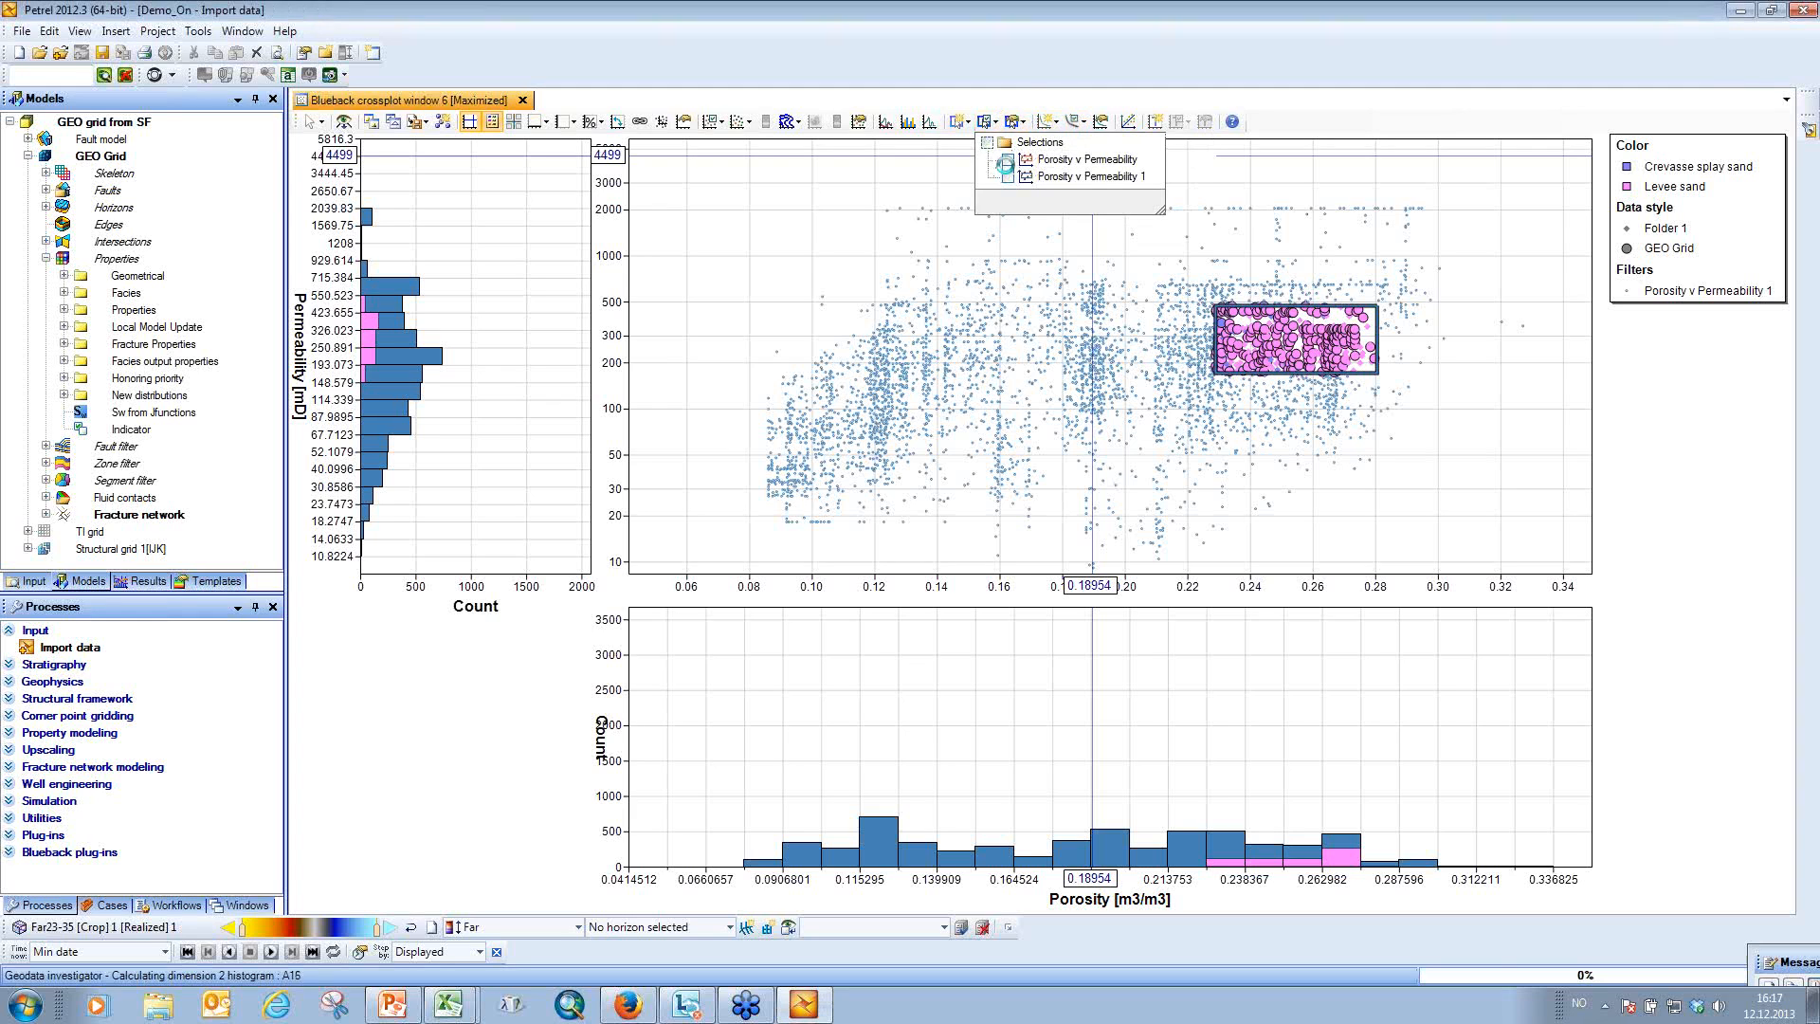
click(721, 123)
click(736, 161)
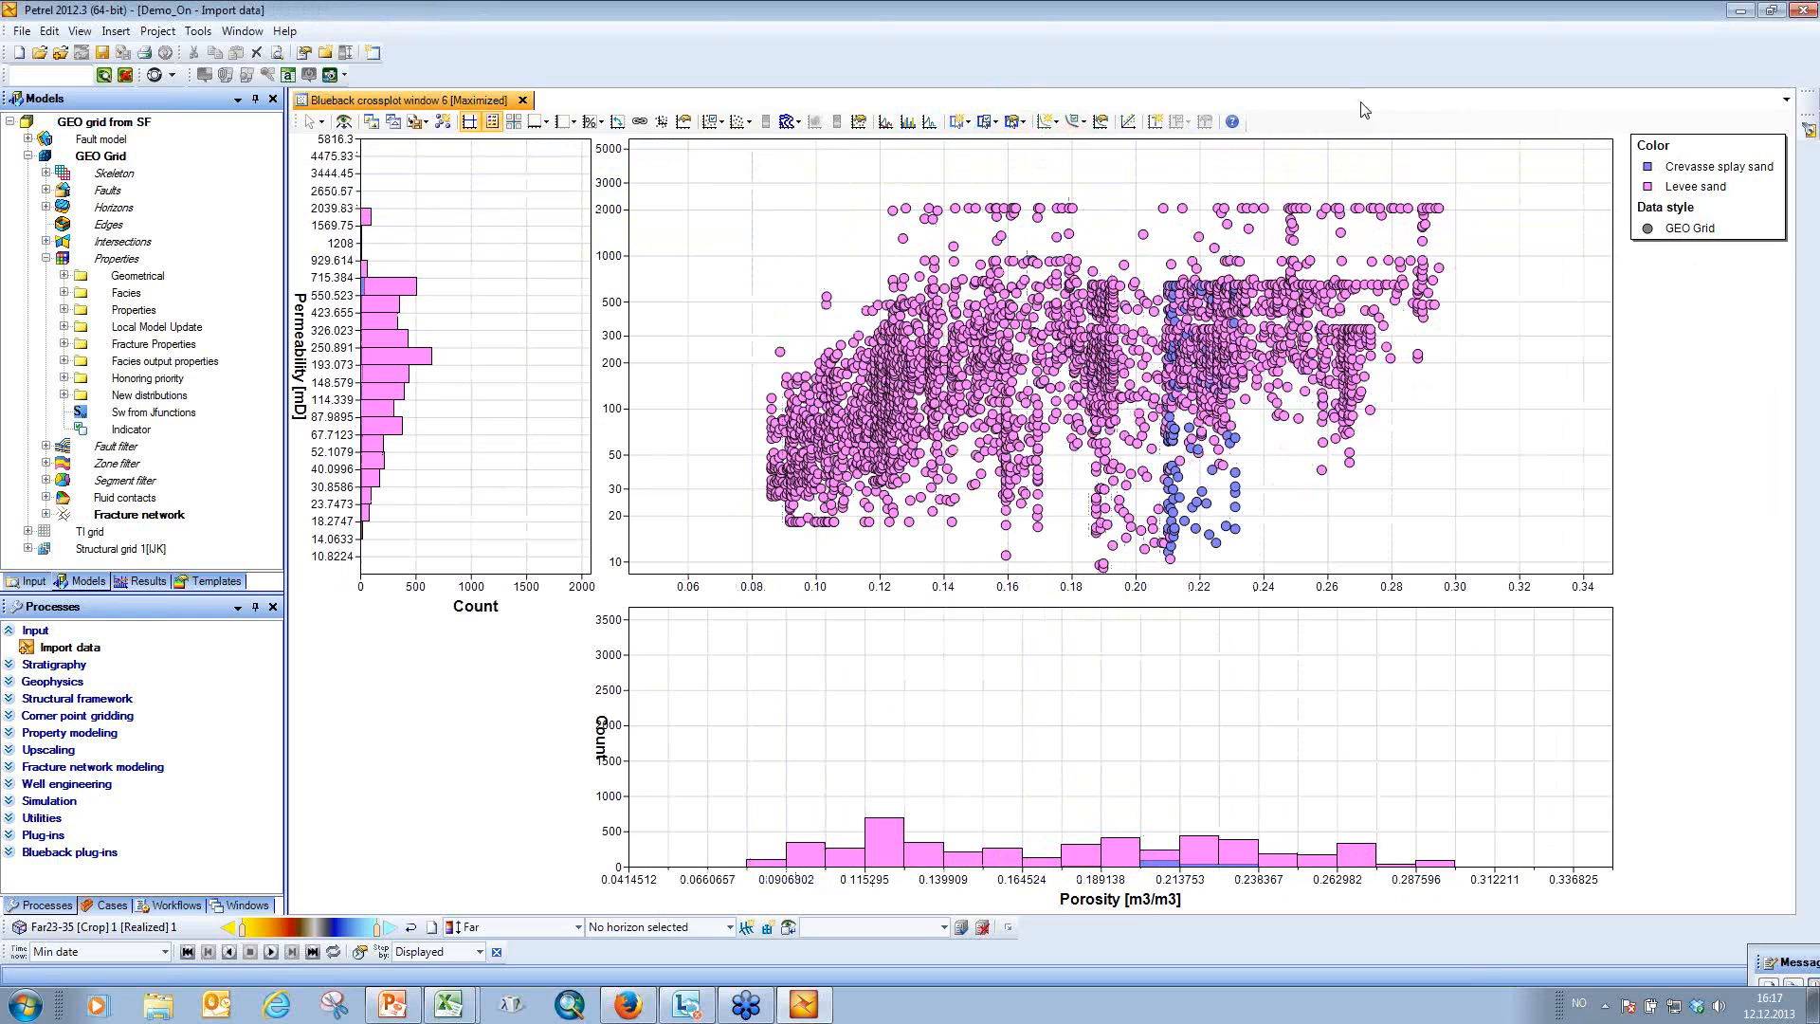
Switch to Table_Data.xlsx in Excel and place it beside Petrel to view its porosity and permeability columns.
click(448, 1003)
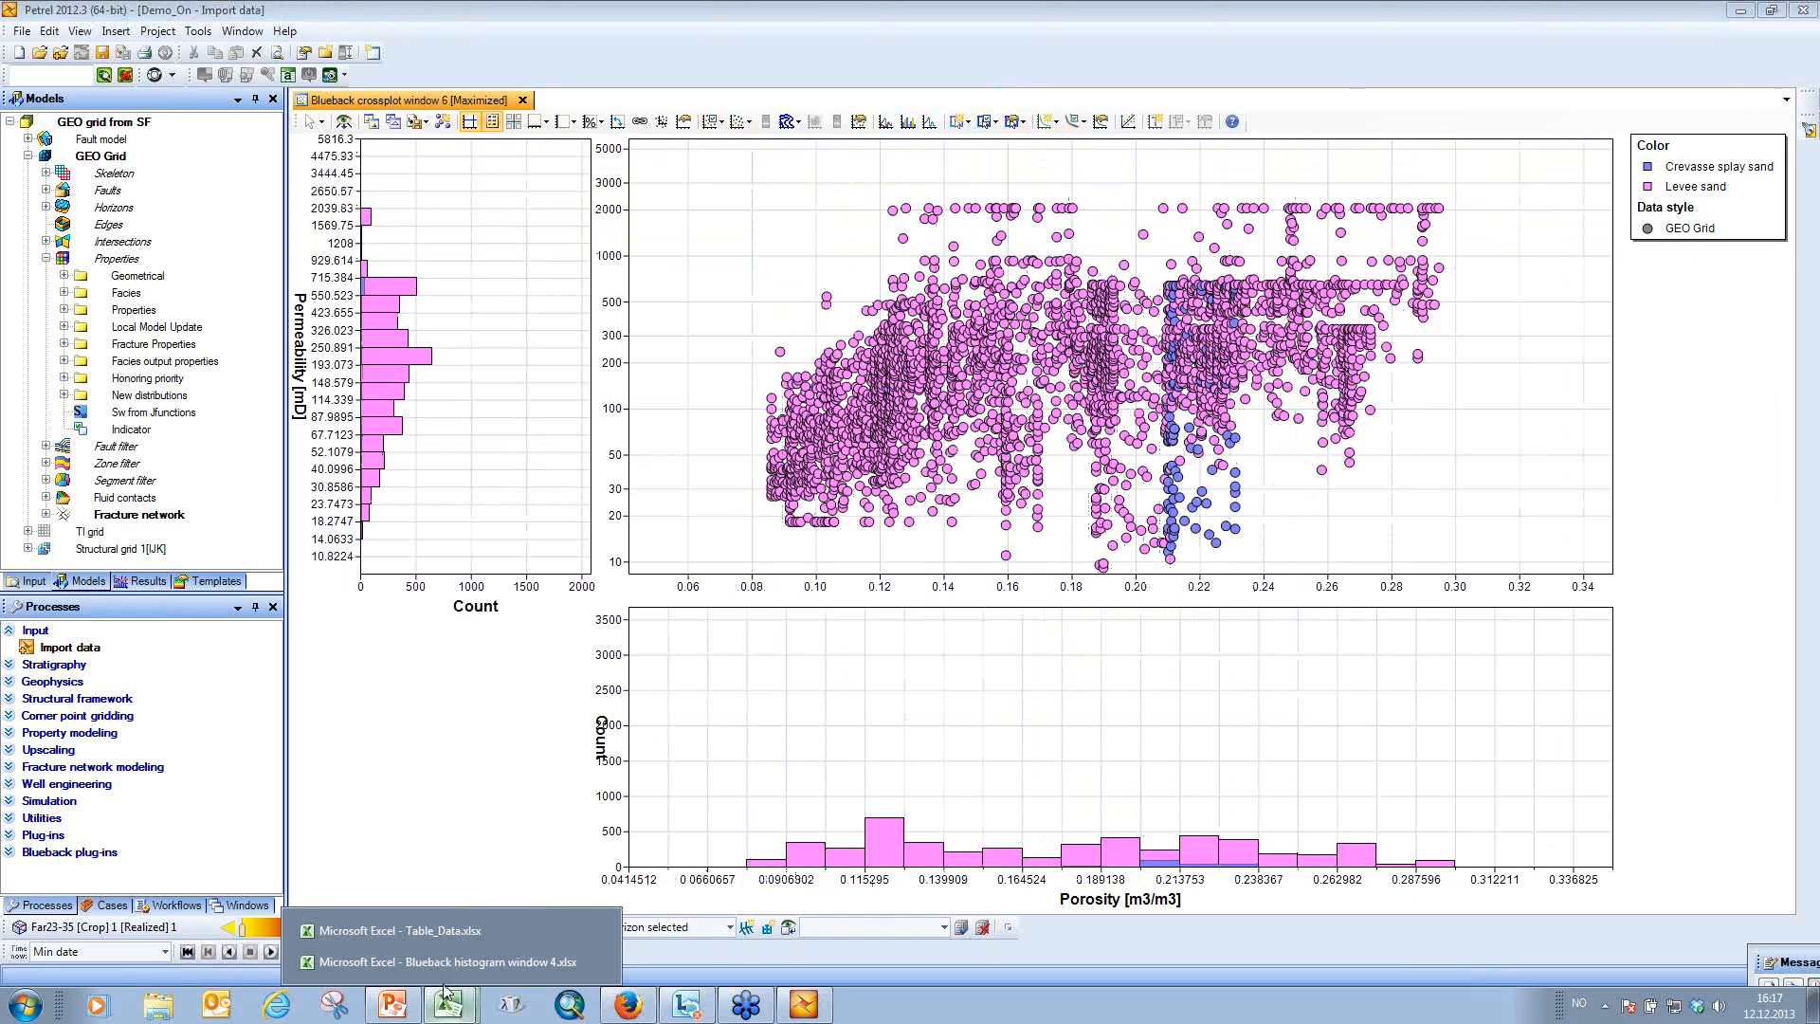
click(439, 931)
key(super+Right)
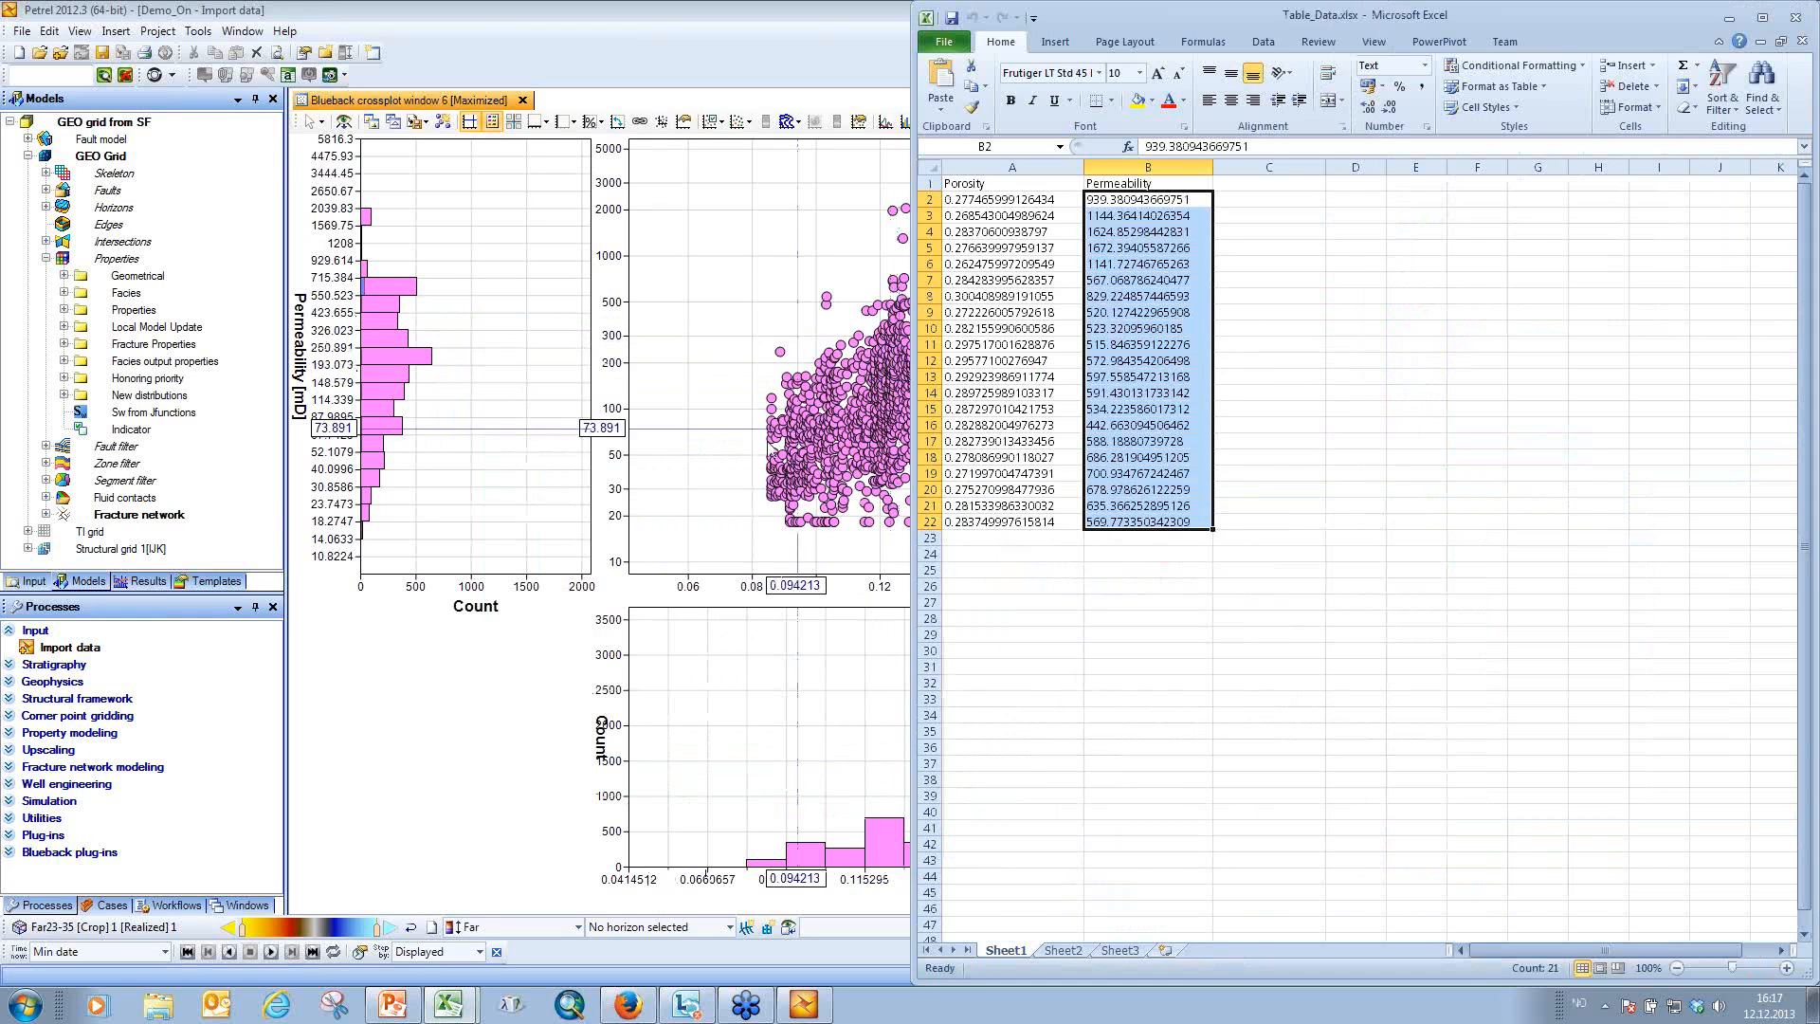
Add a table data set to Investigation 2 in Petrel and insert an empty row in its value table.
click(30, 581)
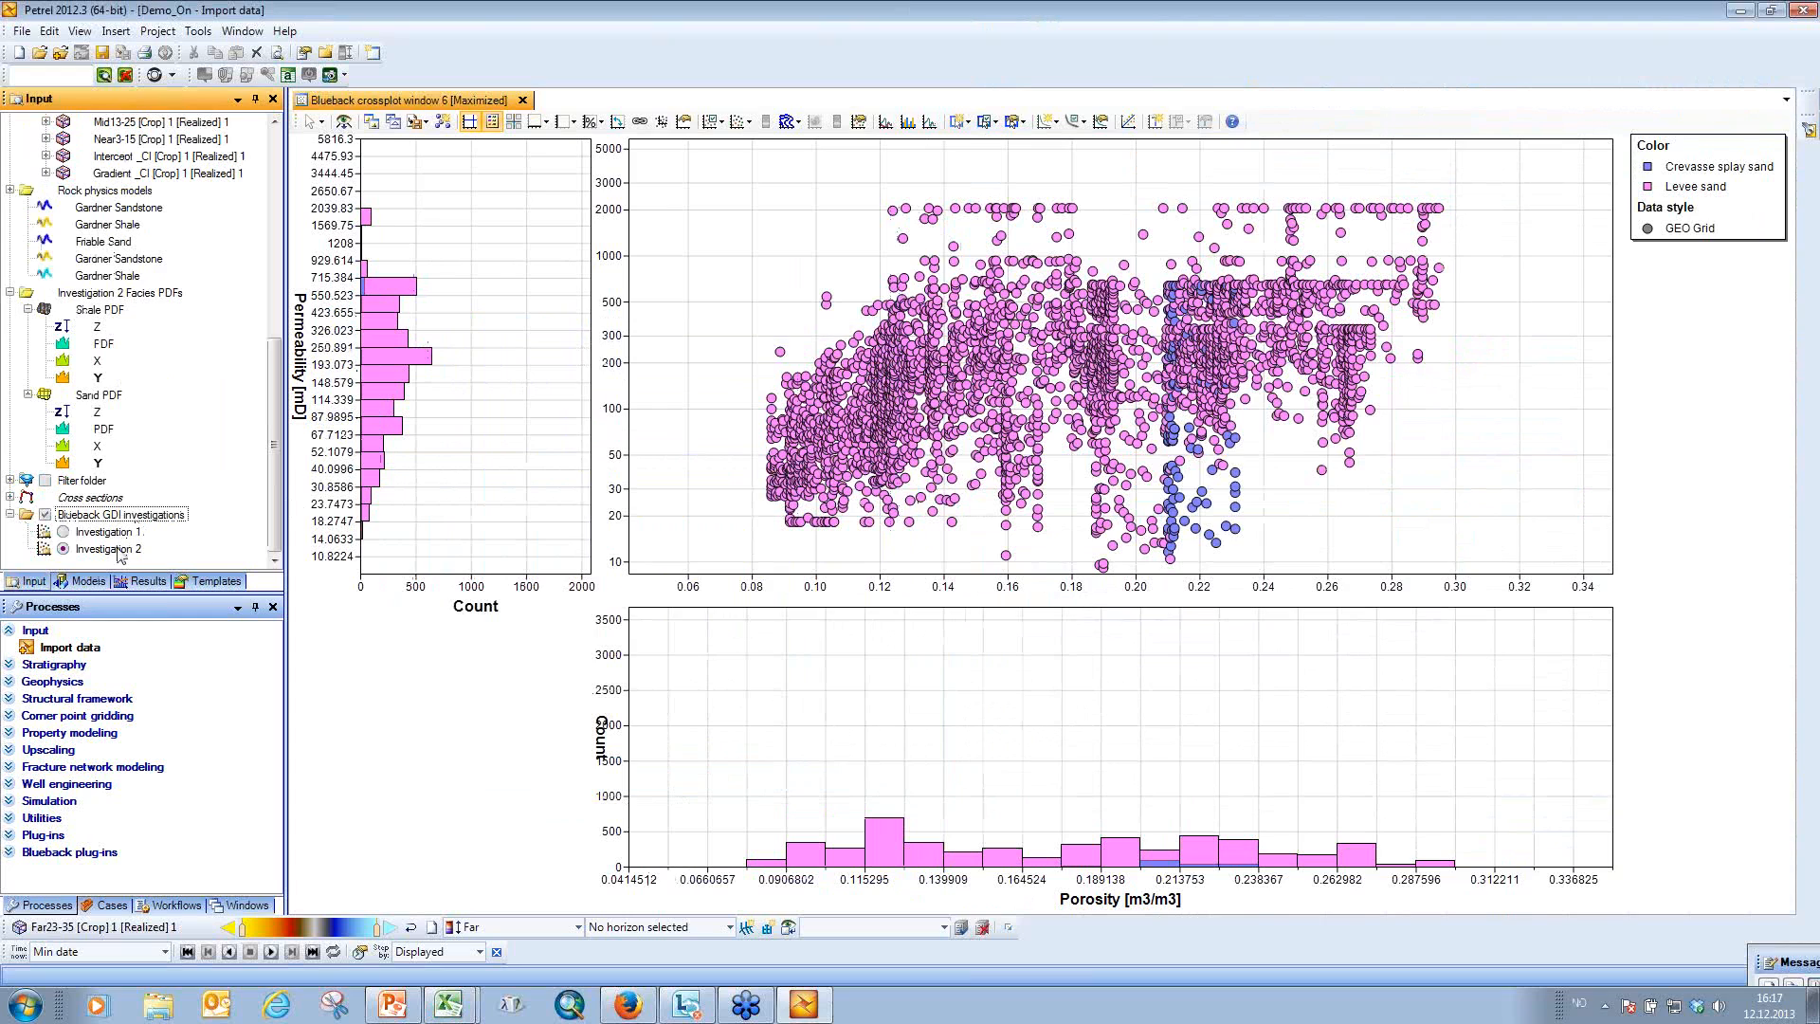
double_click(117, 551)
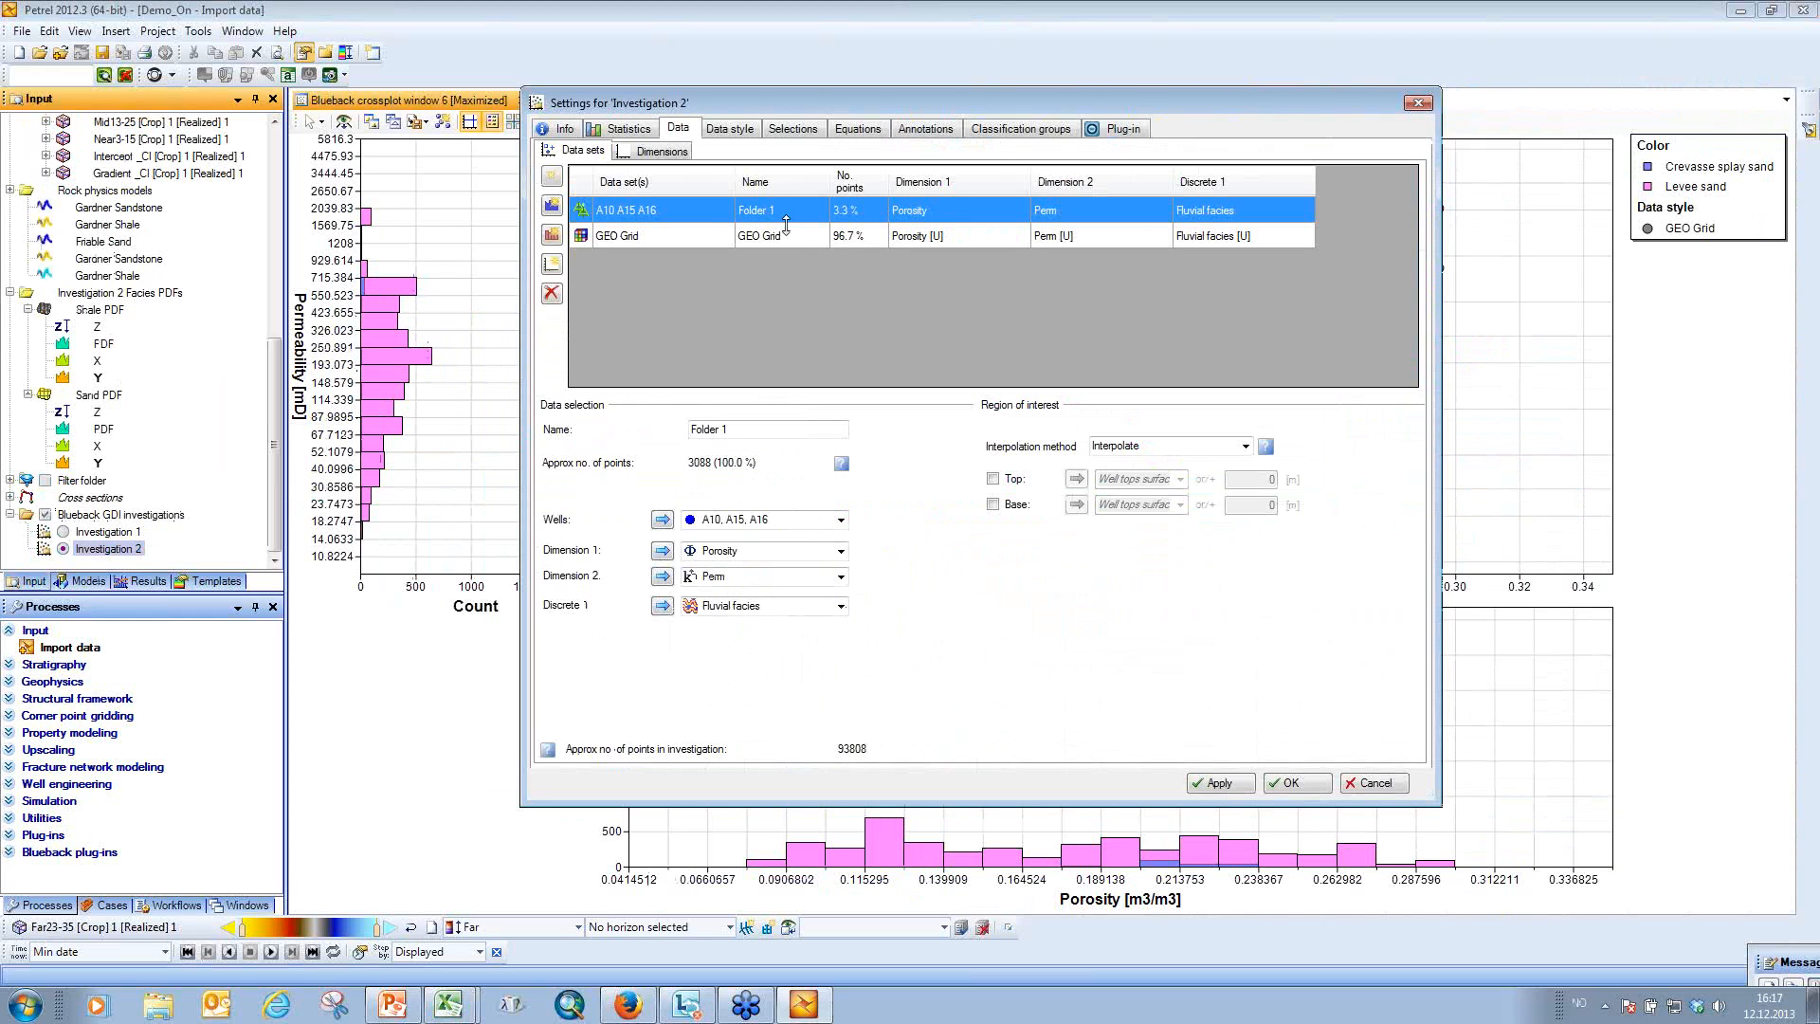
click(553, 180)
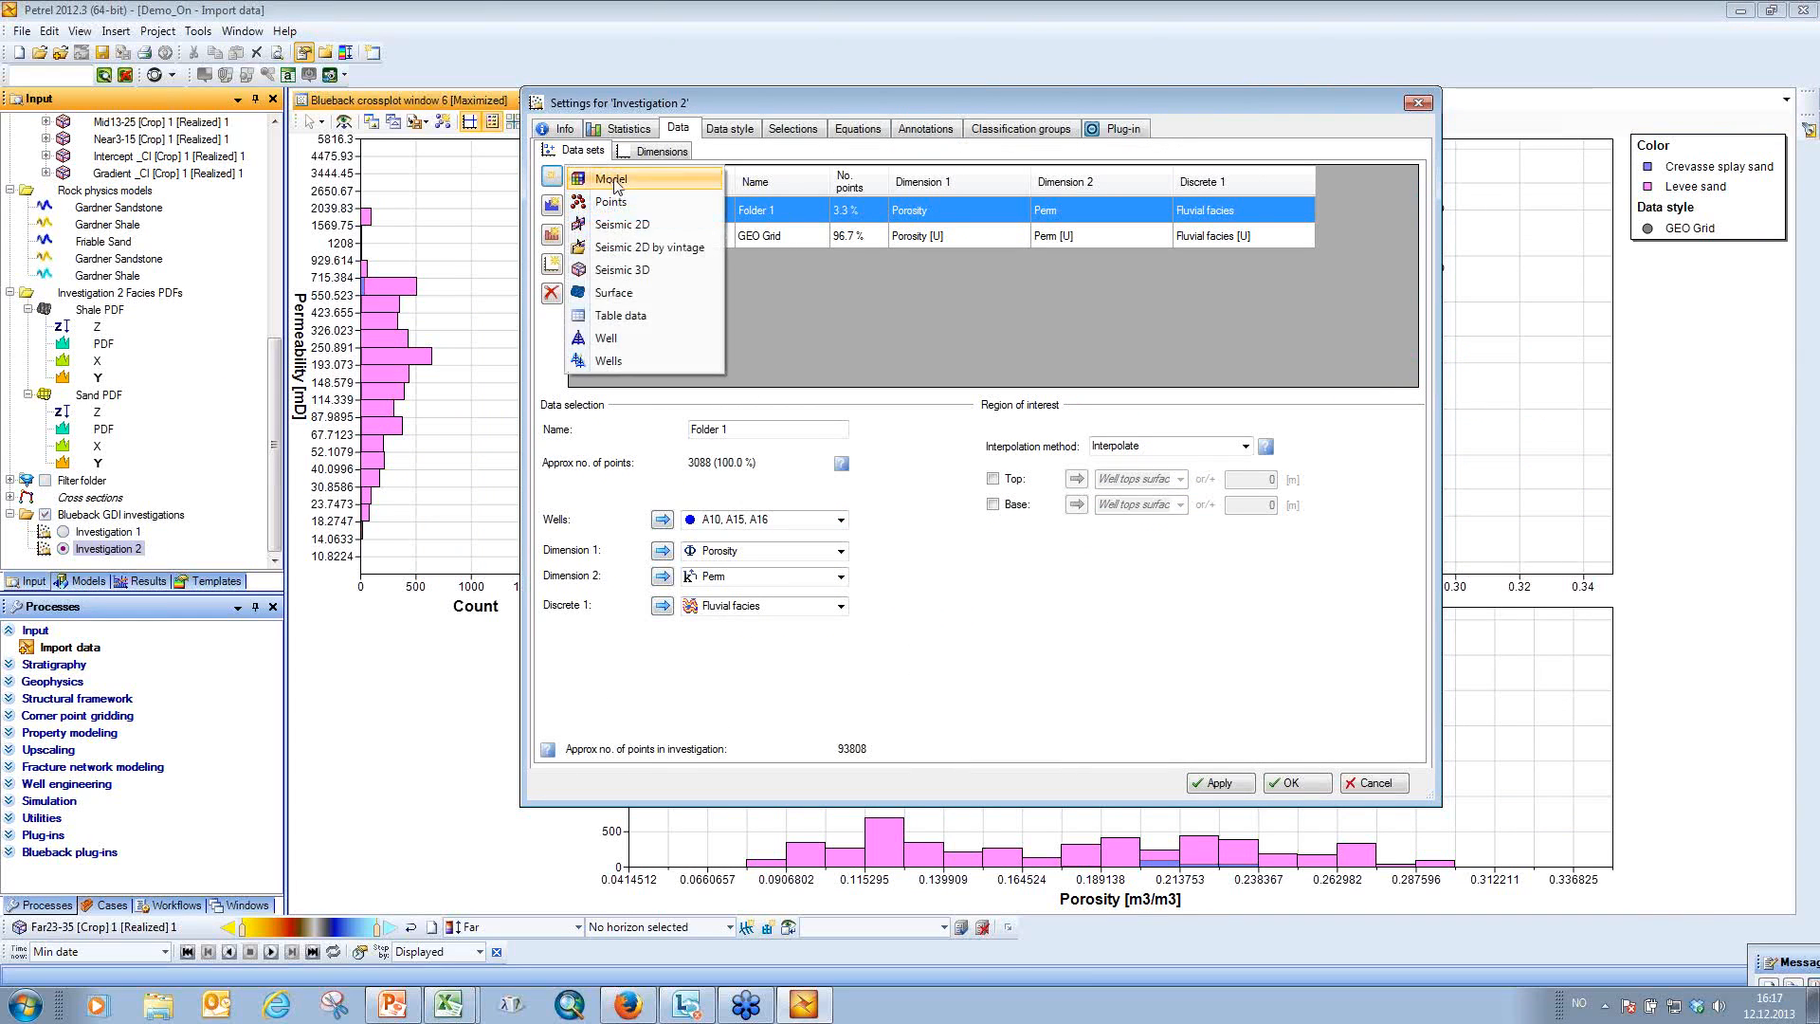
click(616, 313)
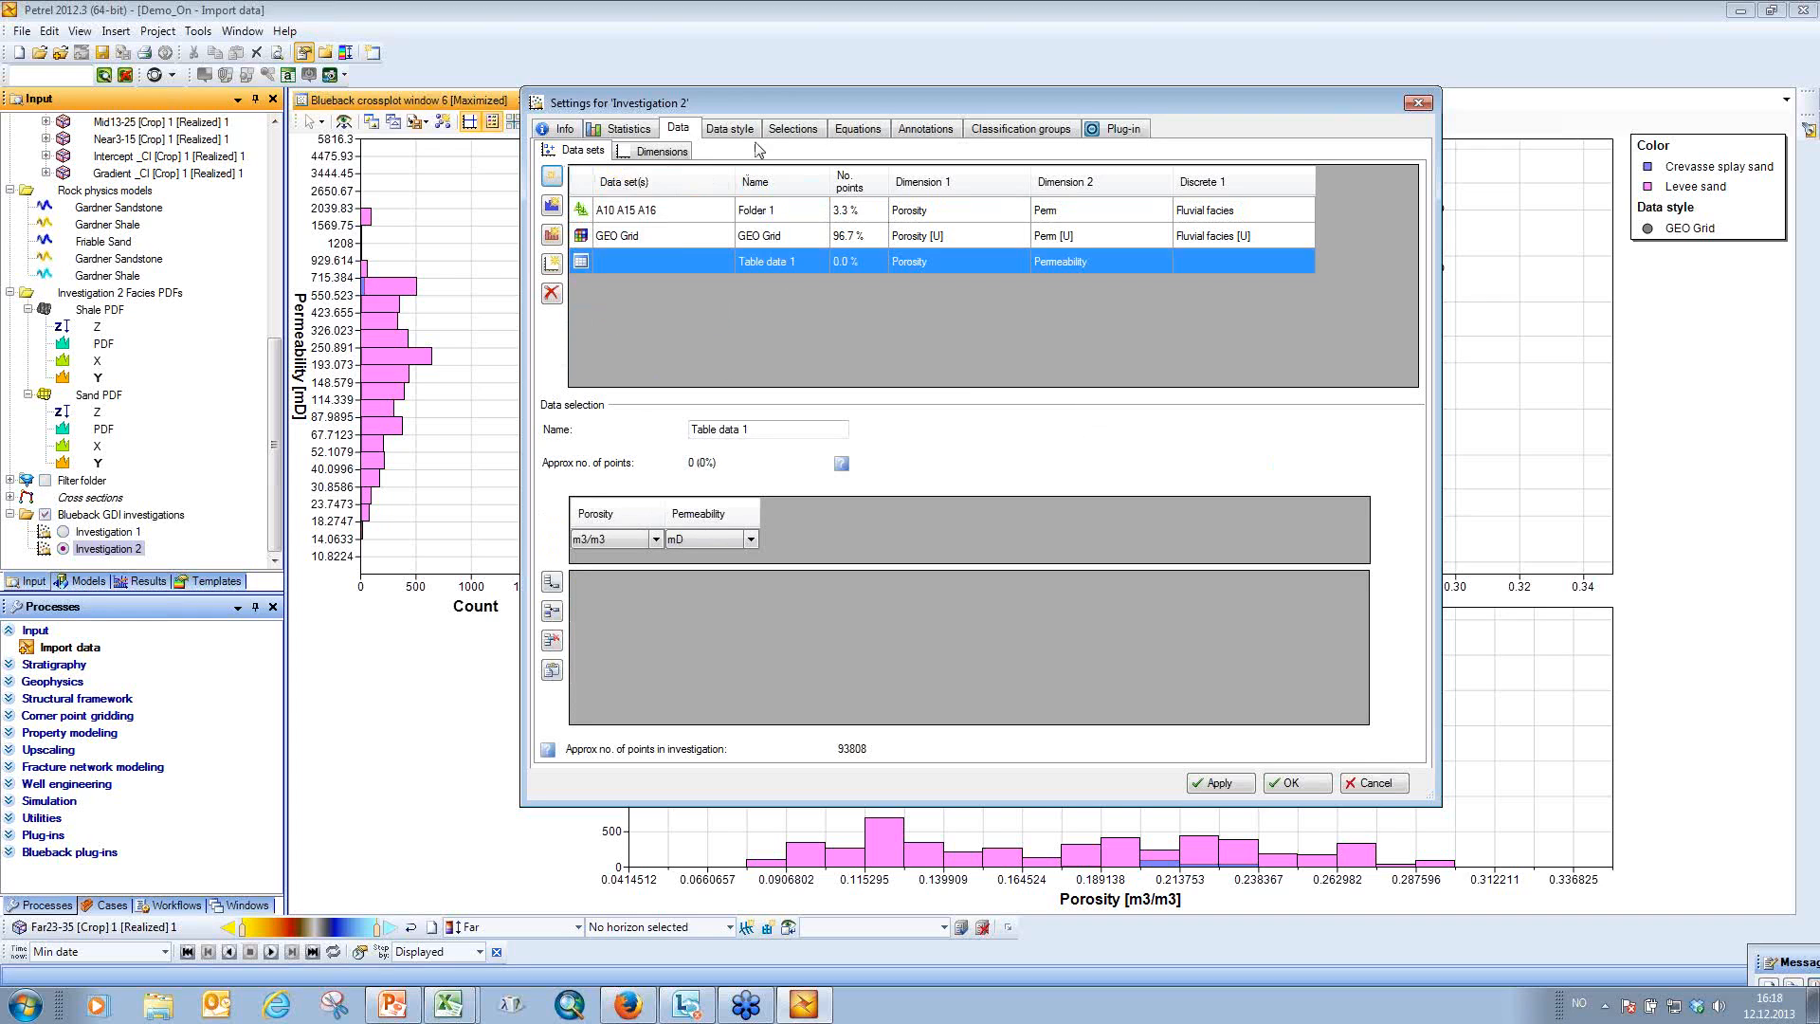
drag(782, 102, 731, 101)
click(502, 581)
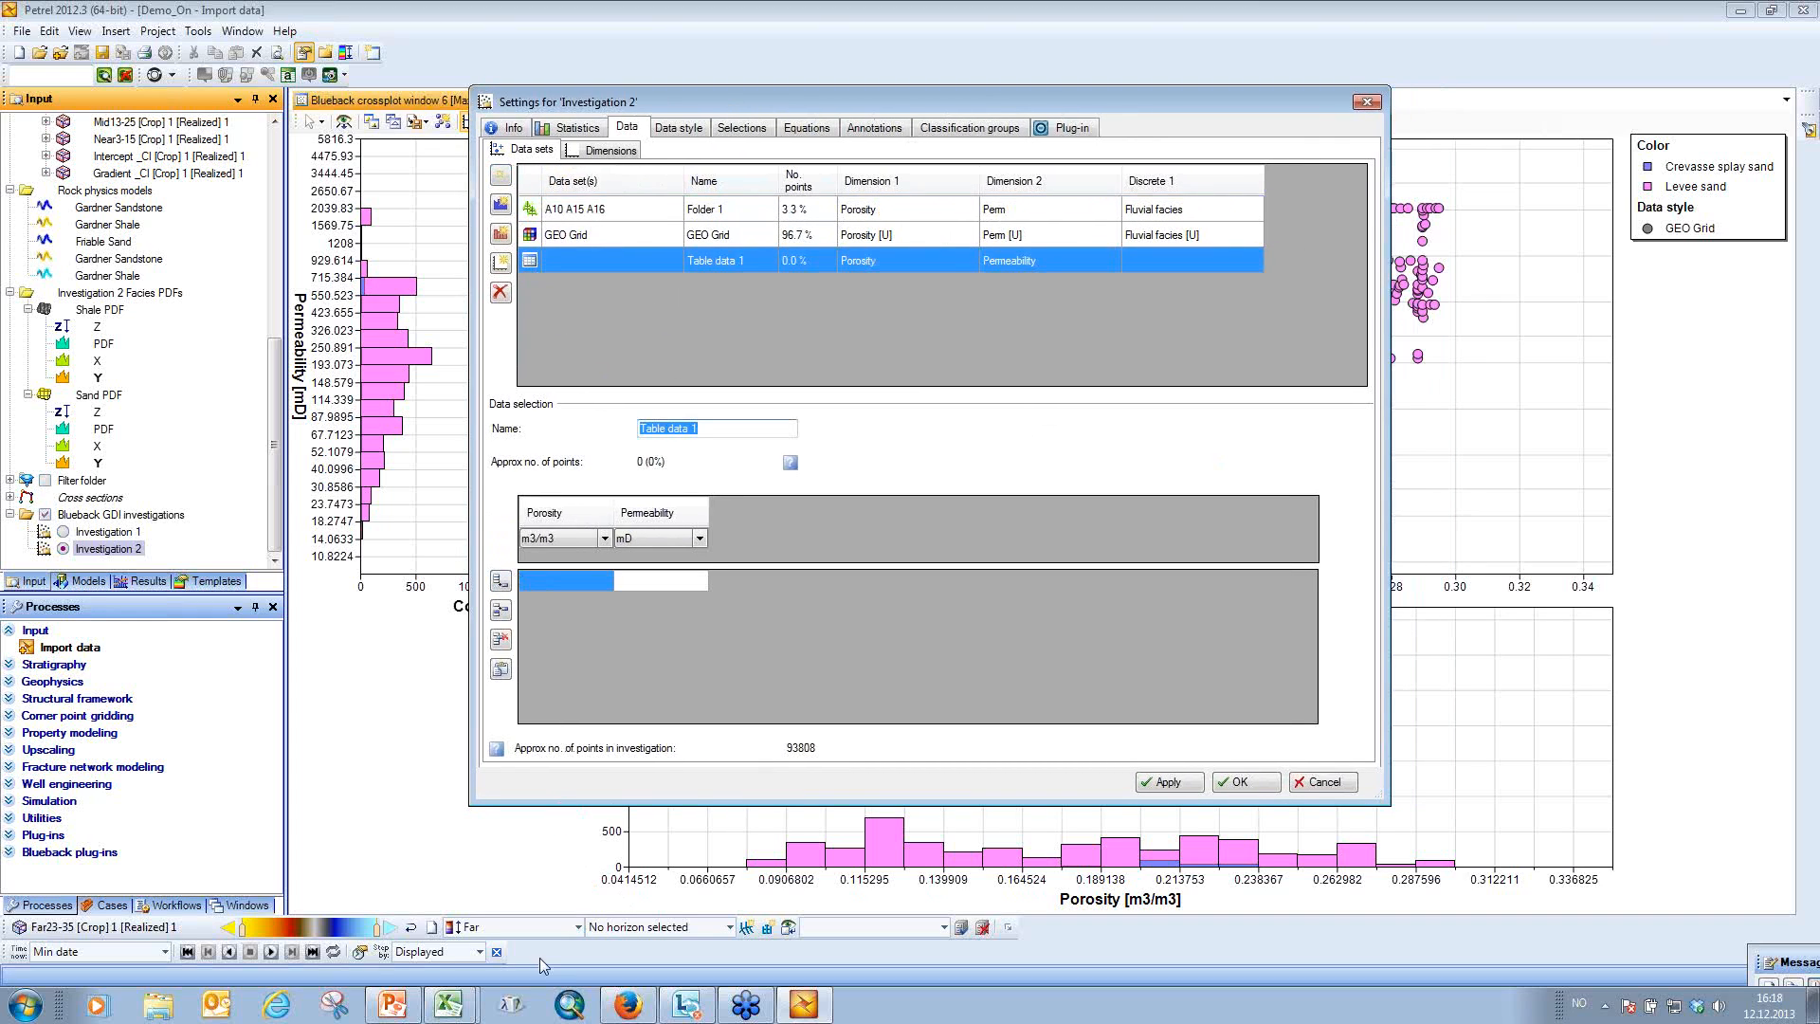
Copy the porosity values A2:A22 from Table_Data.xlsx in Excel into the Porosity column of Petrel's Table data 1.
click(449, 1004)
click(550, 930)
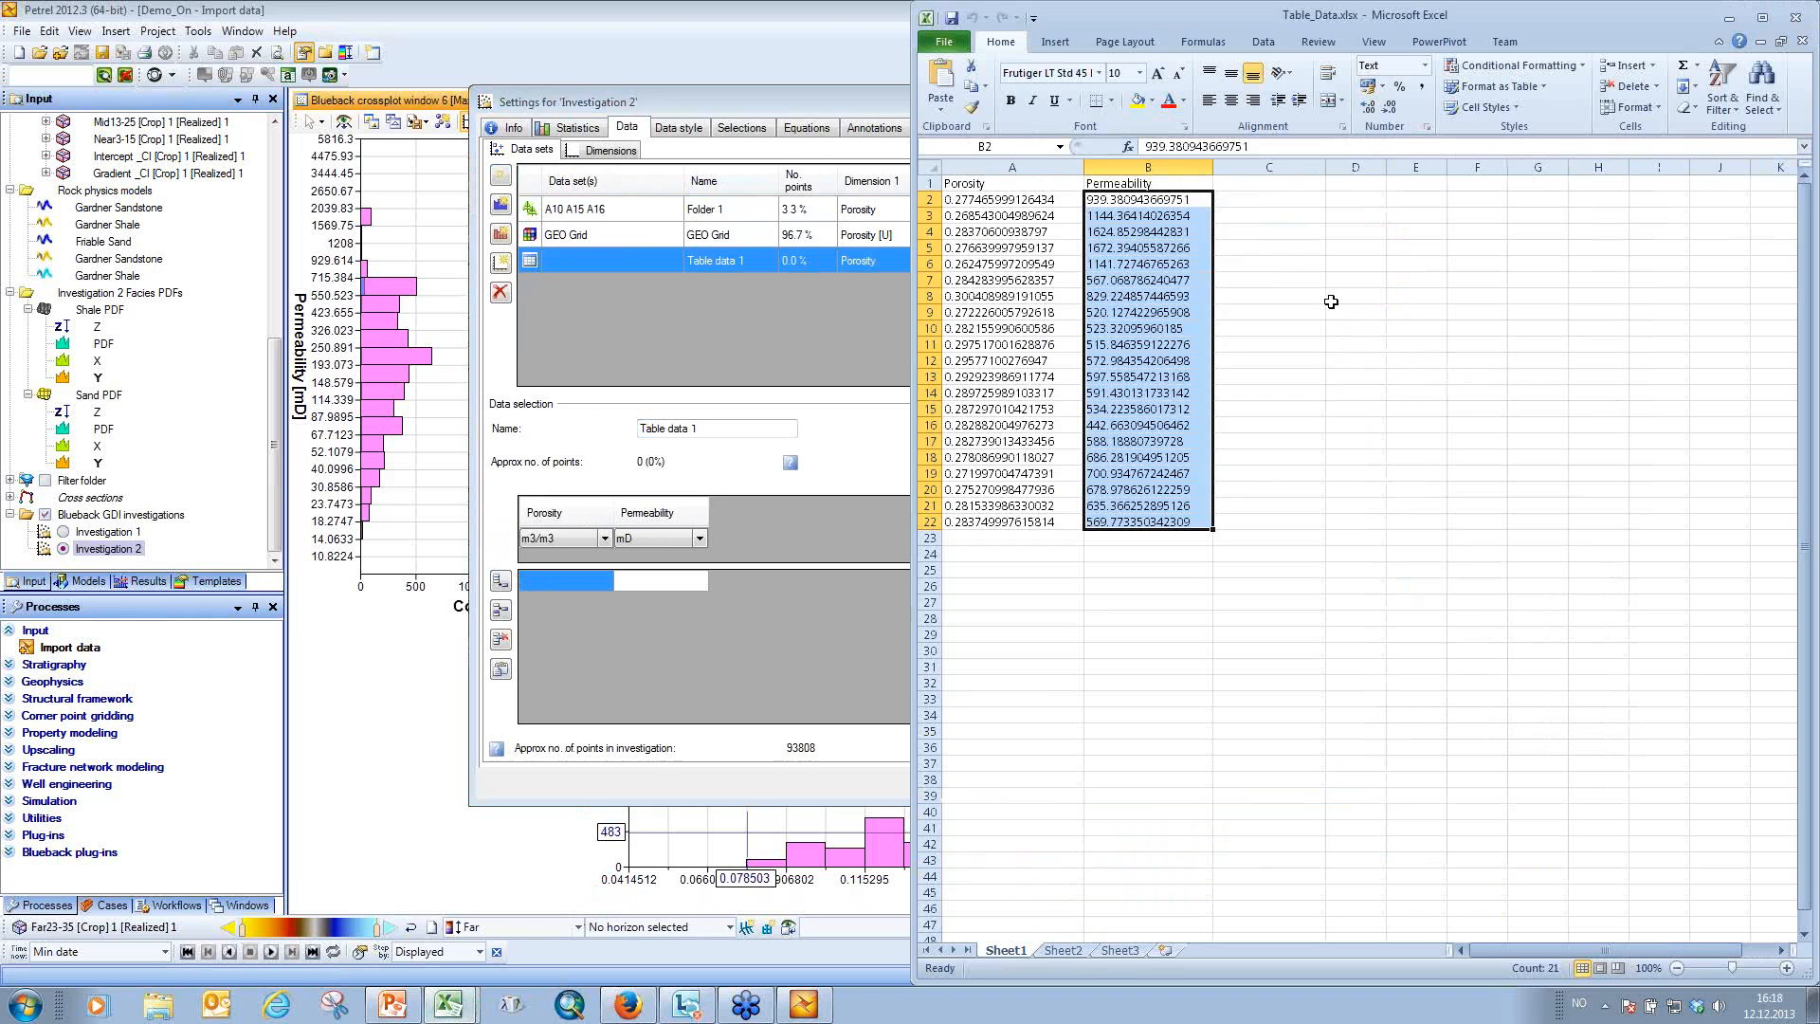
drag(983, 196, 986, 516)
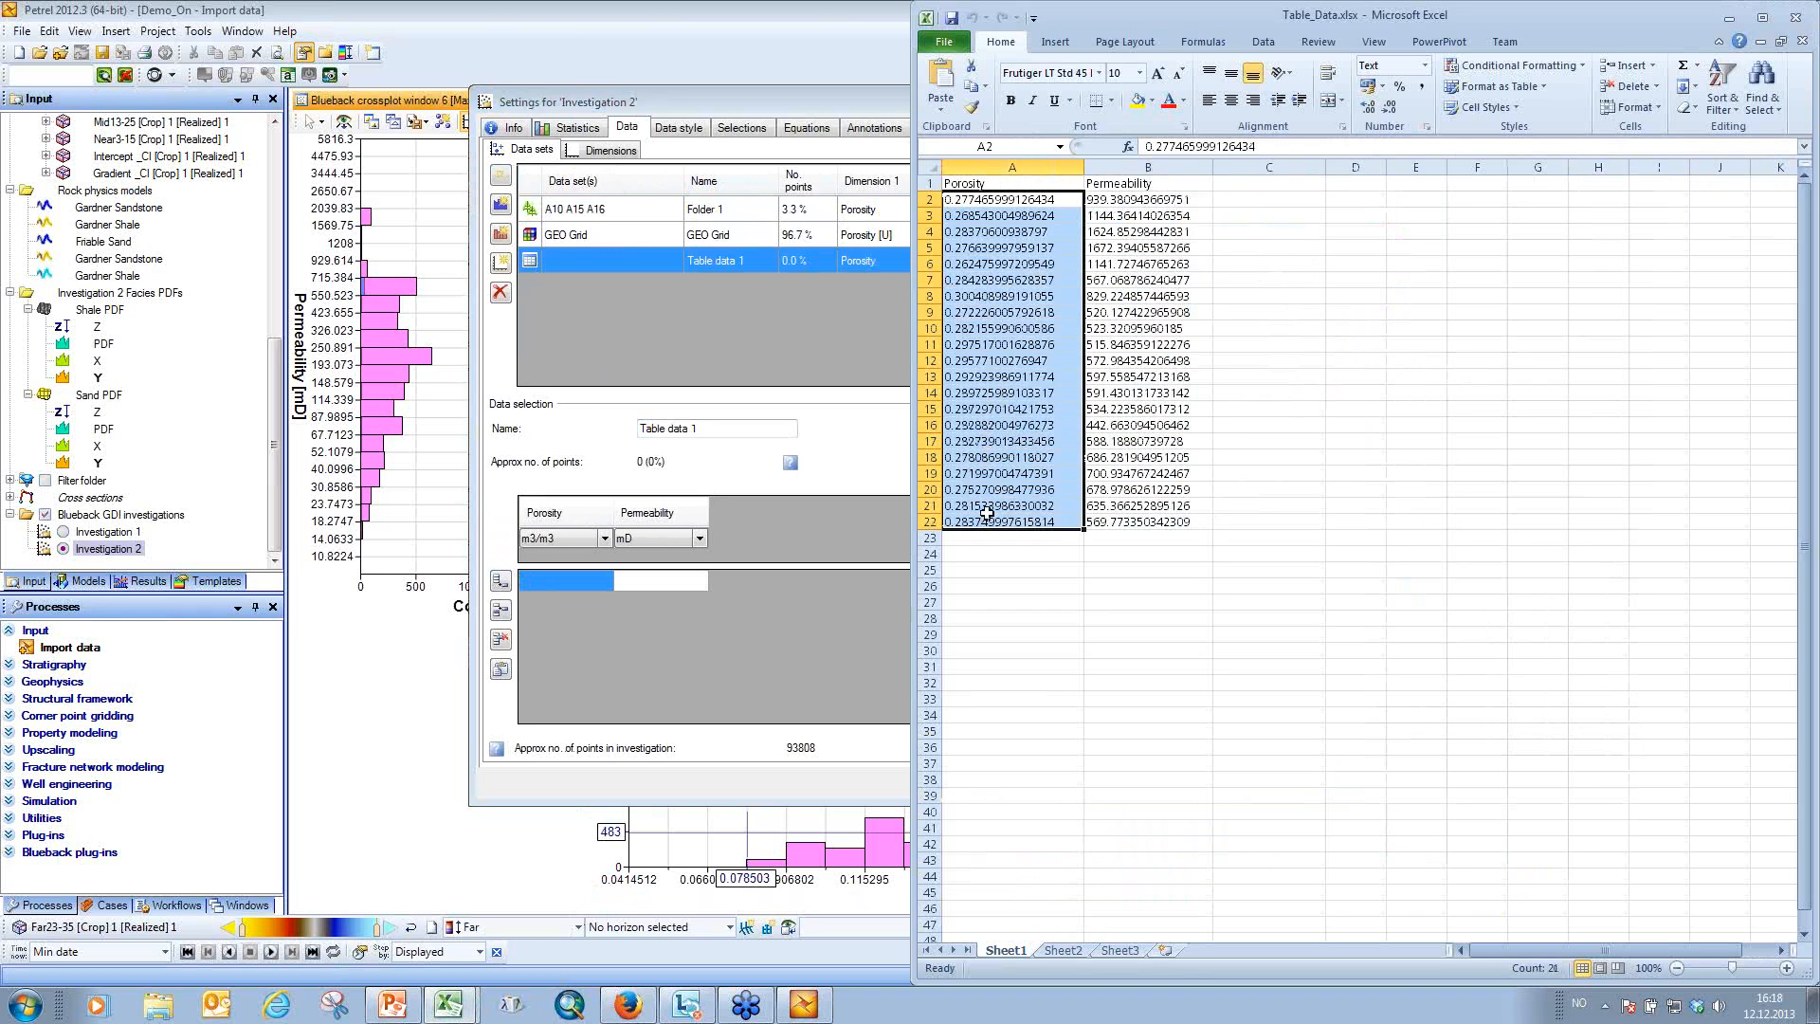
key(ctrl+c)
click(561, 582)
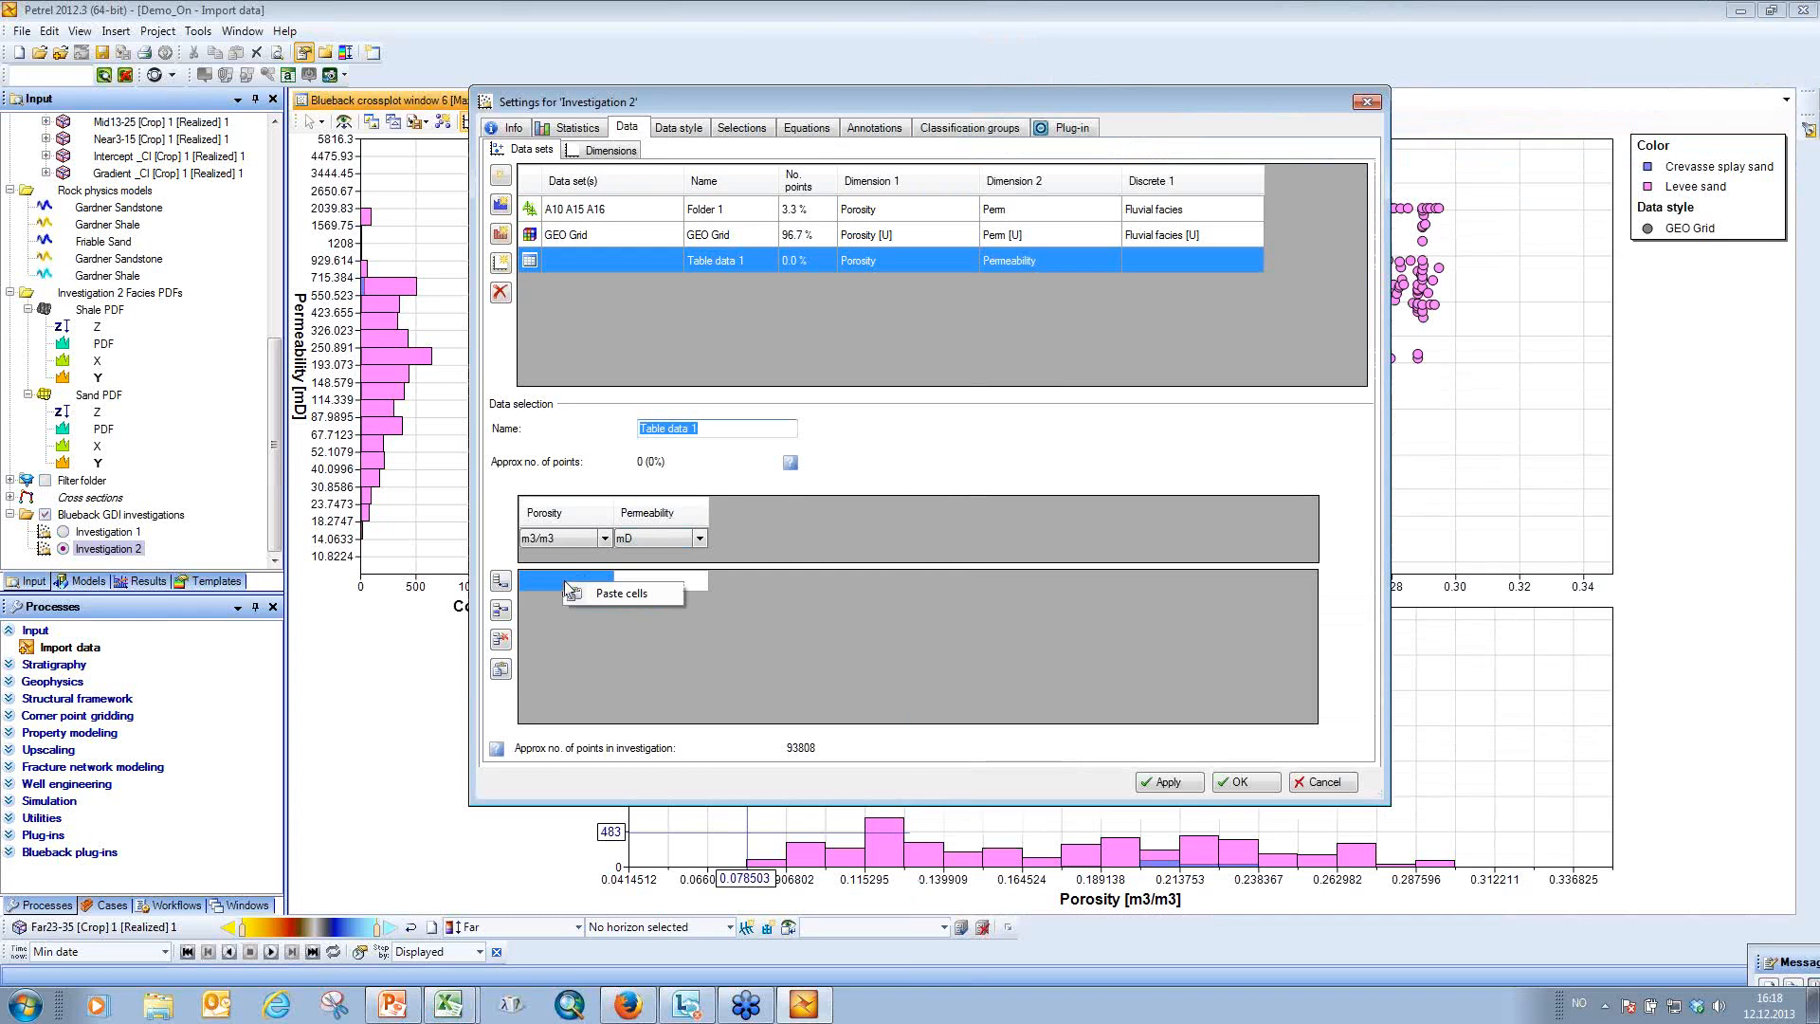
key(ctrl+v)
Copy the permeability values B2:B22 from Table_Data.xlsx into Table data 1's Permeability column and accept the Investigation 2 settings.
click(448, 1004)
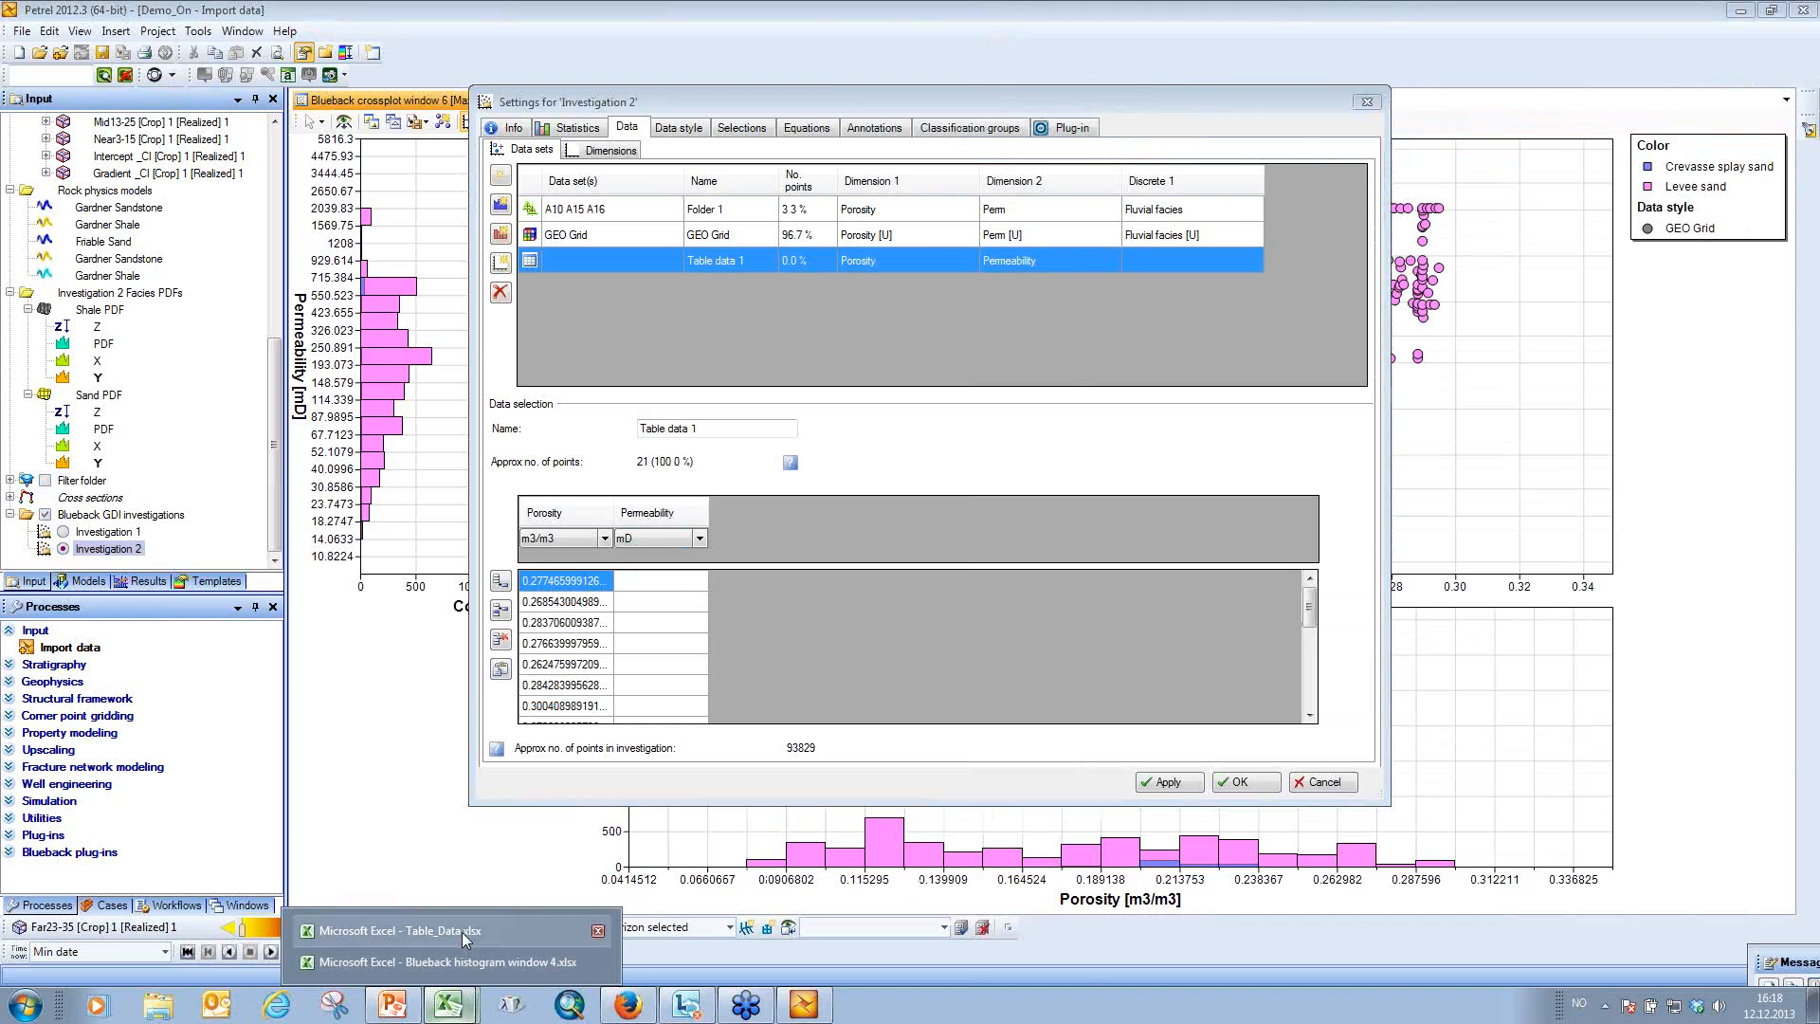
click(682, 966)
drag(1151, 201, 1142, 521)
key(ctrl+c)
click(673, 578)
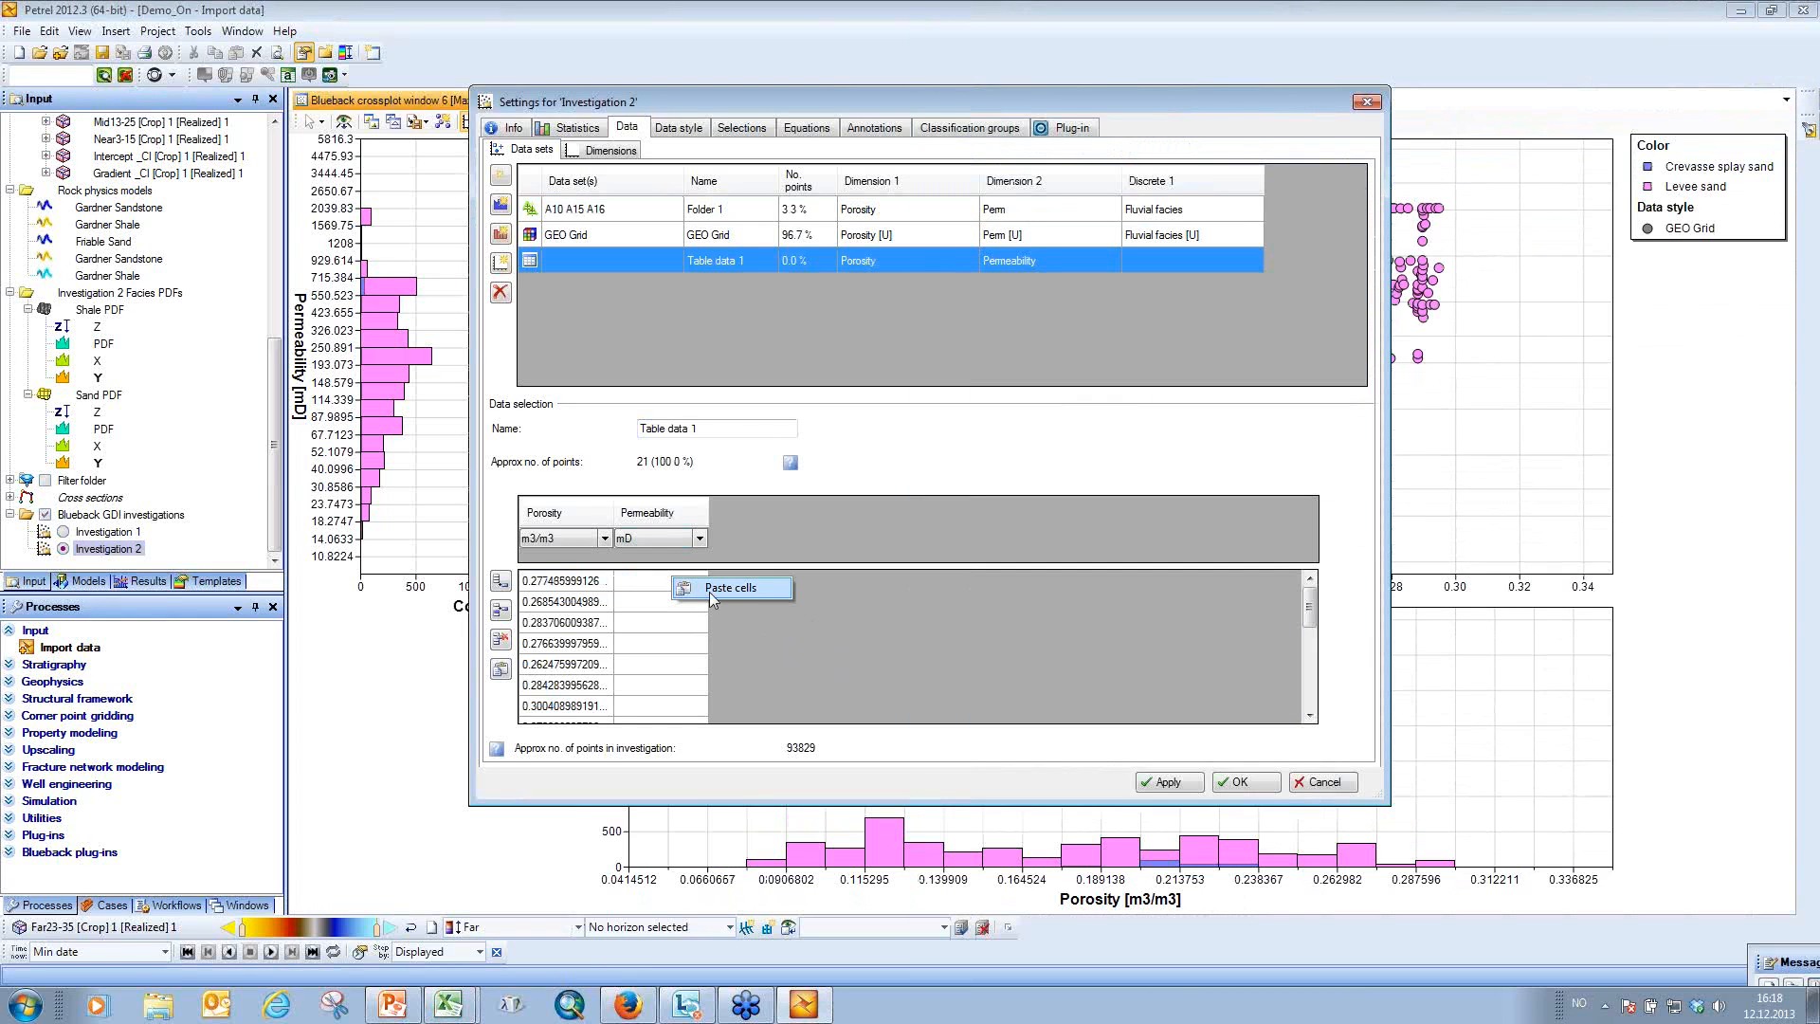
click(710, 593)
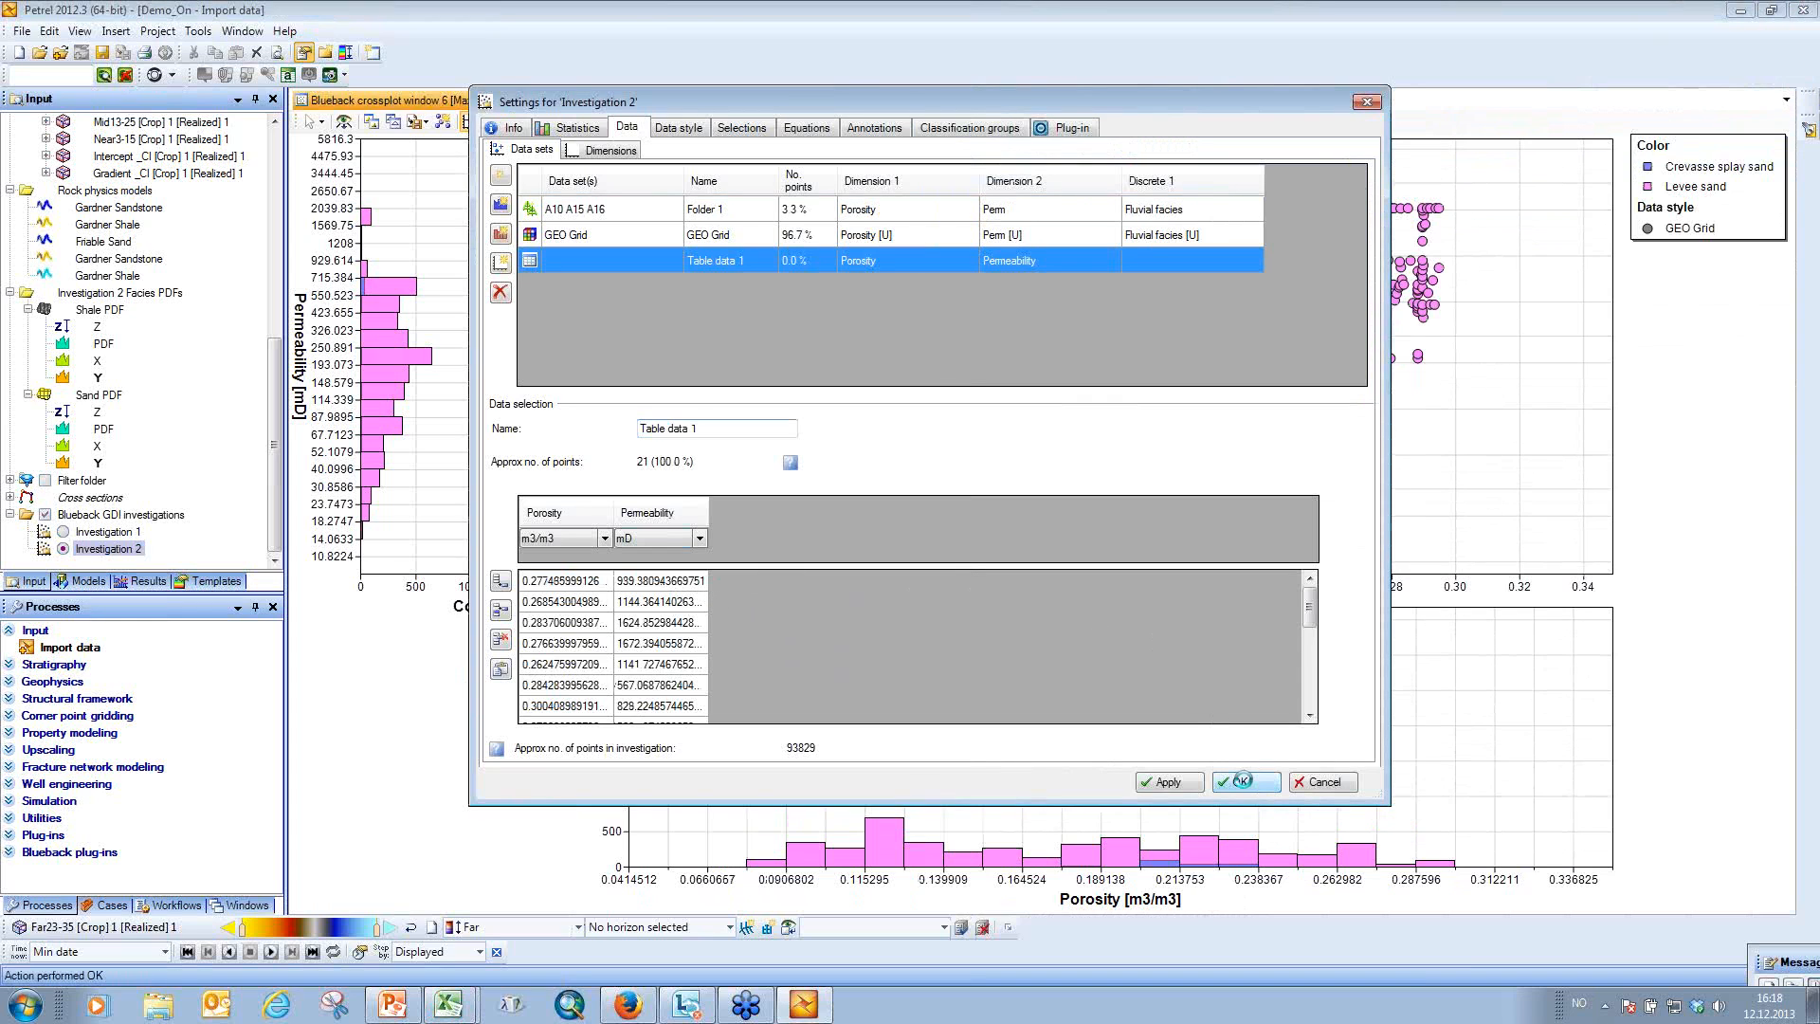
click(1242, 780)
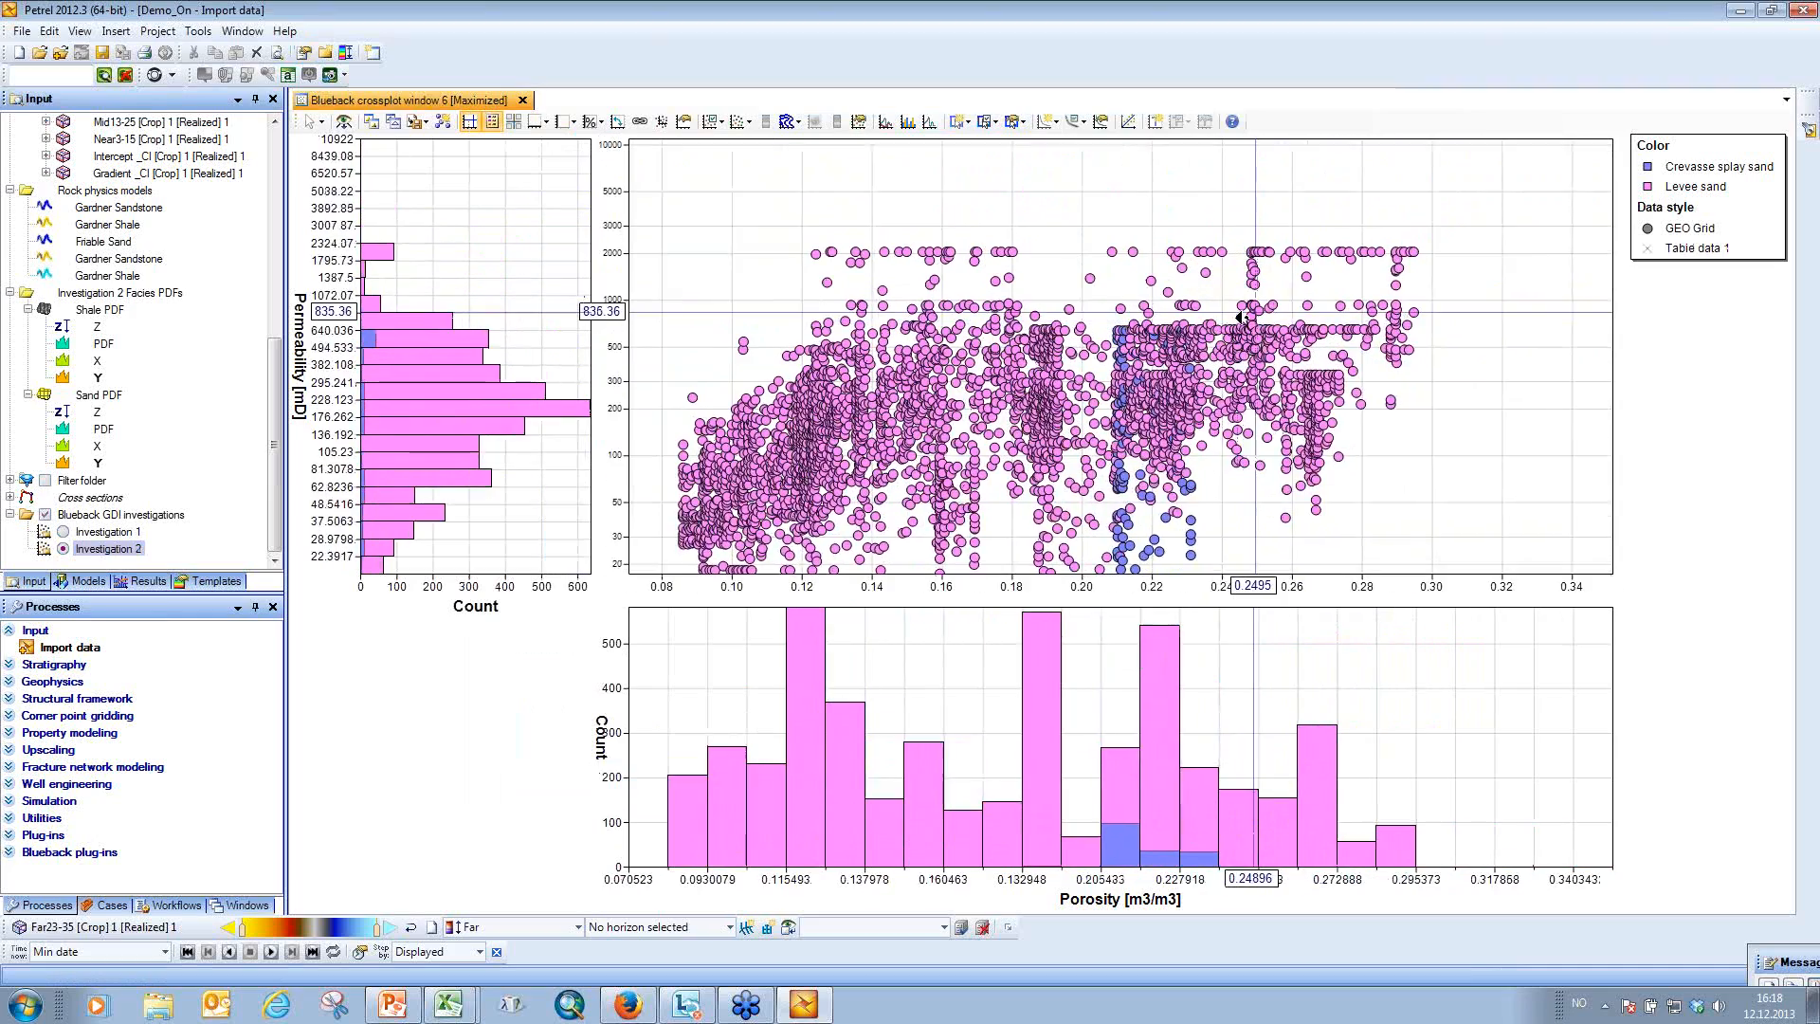
Color the crossplot points by Data instead of Fluvial facies.
scroll(1324, 308, up, 2)
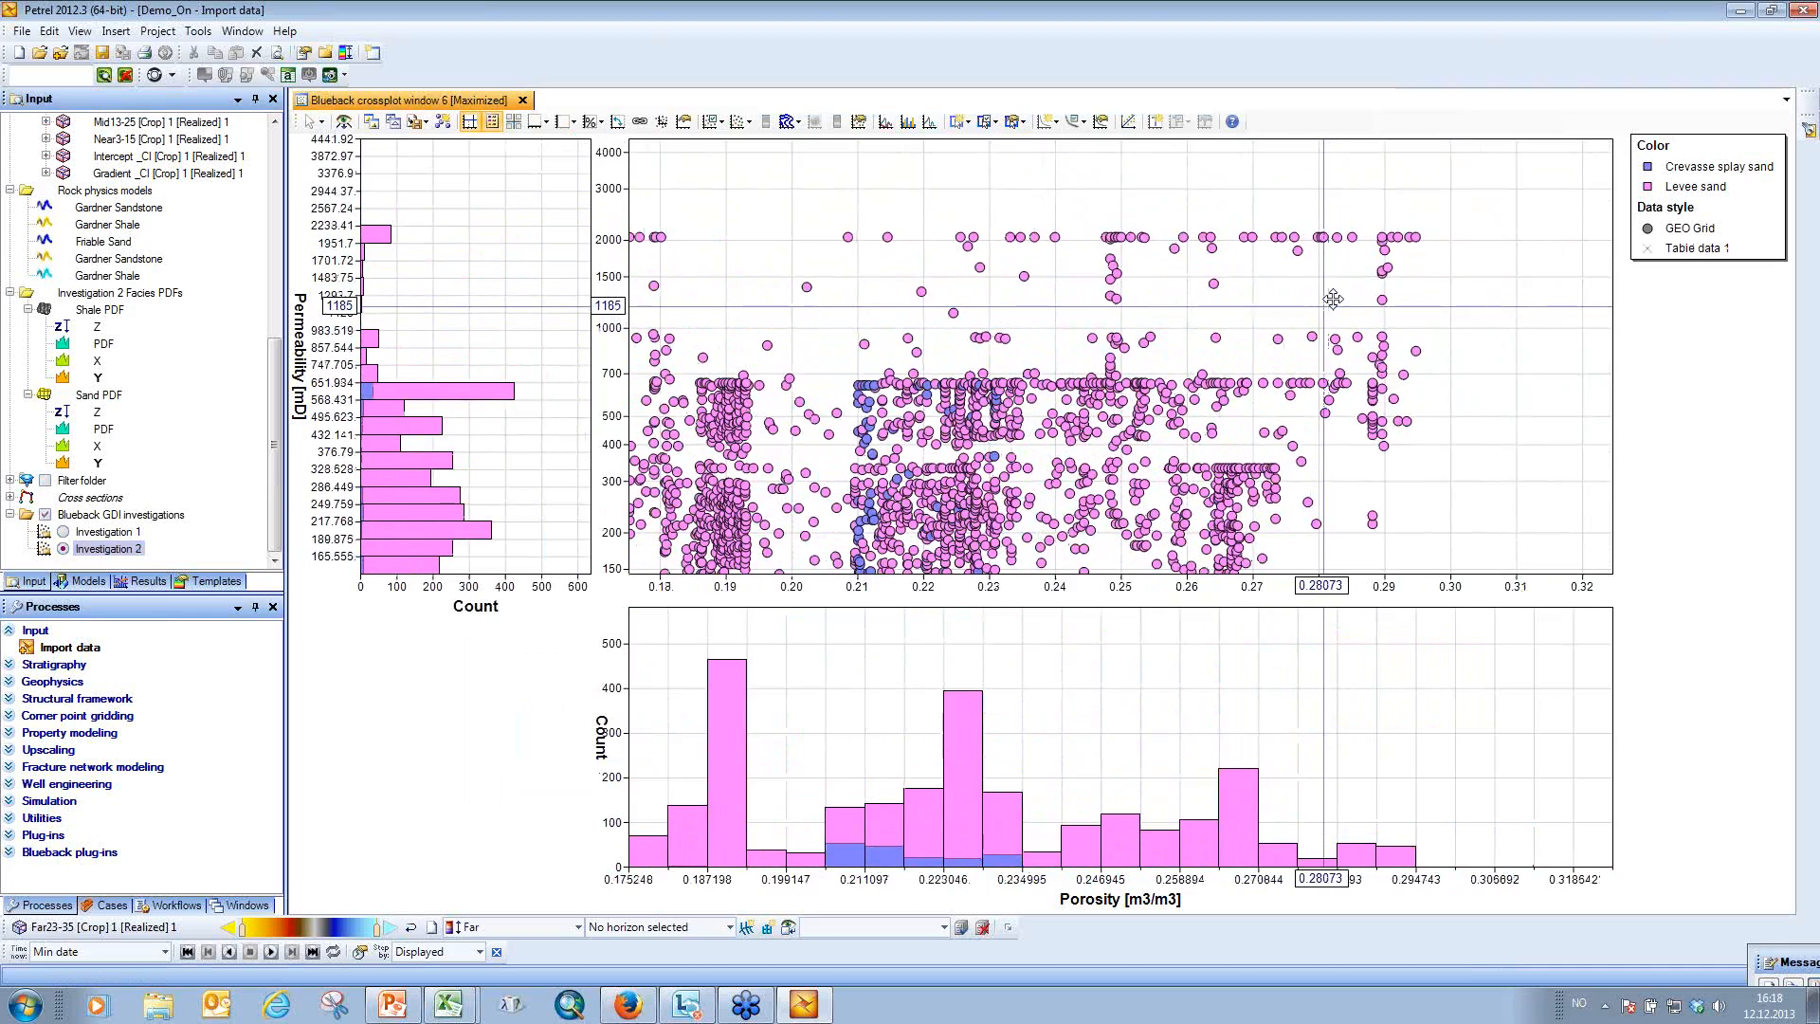
scroll(1346, 294, up, 1)
click(749, 122)
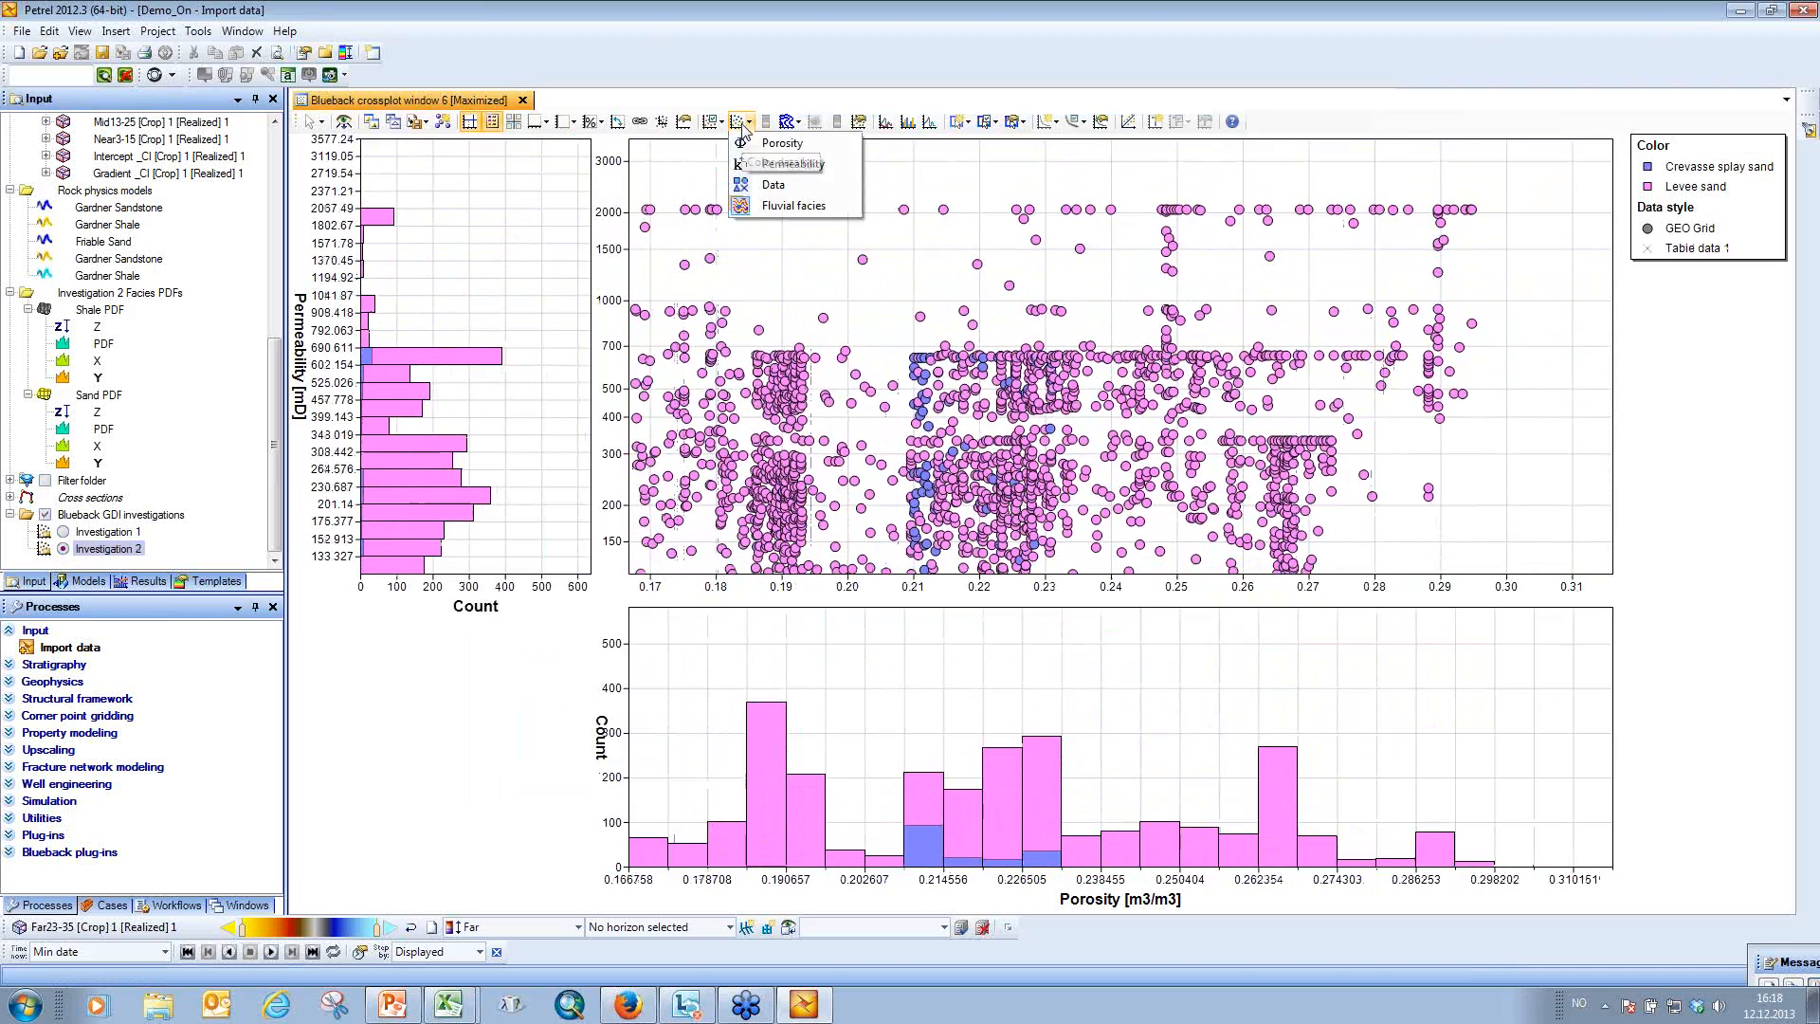
click(764, 186)
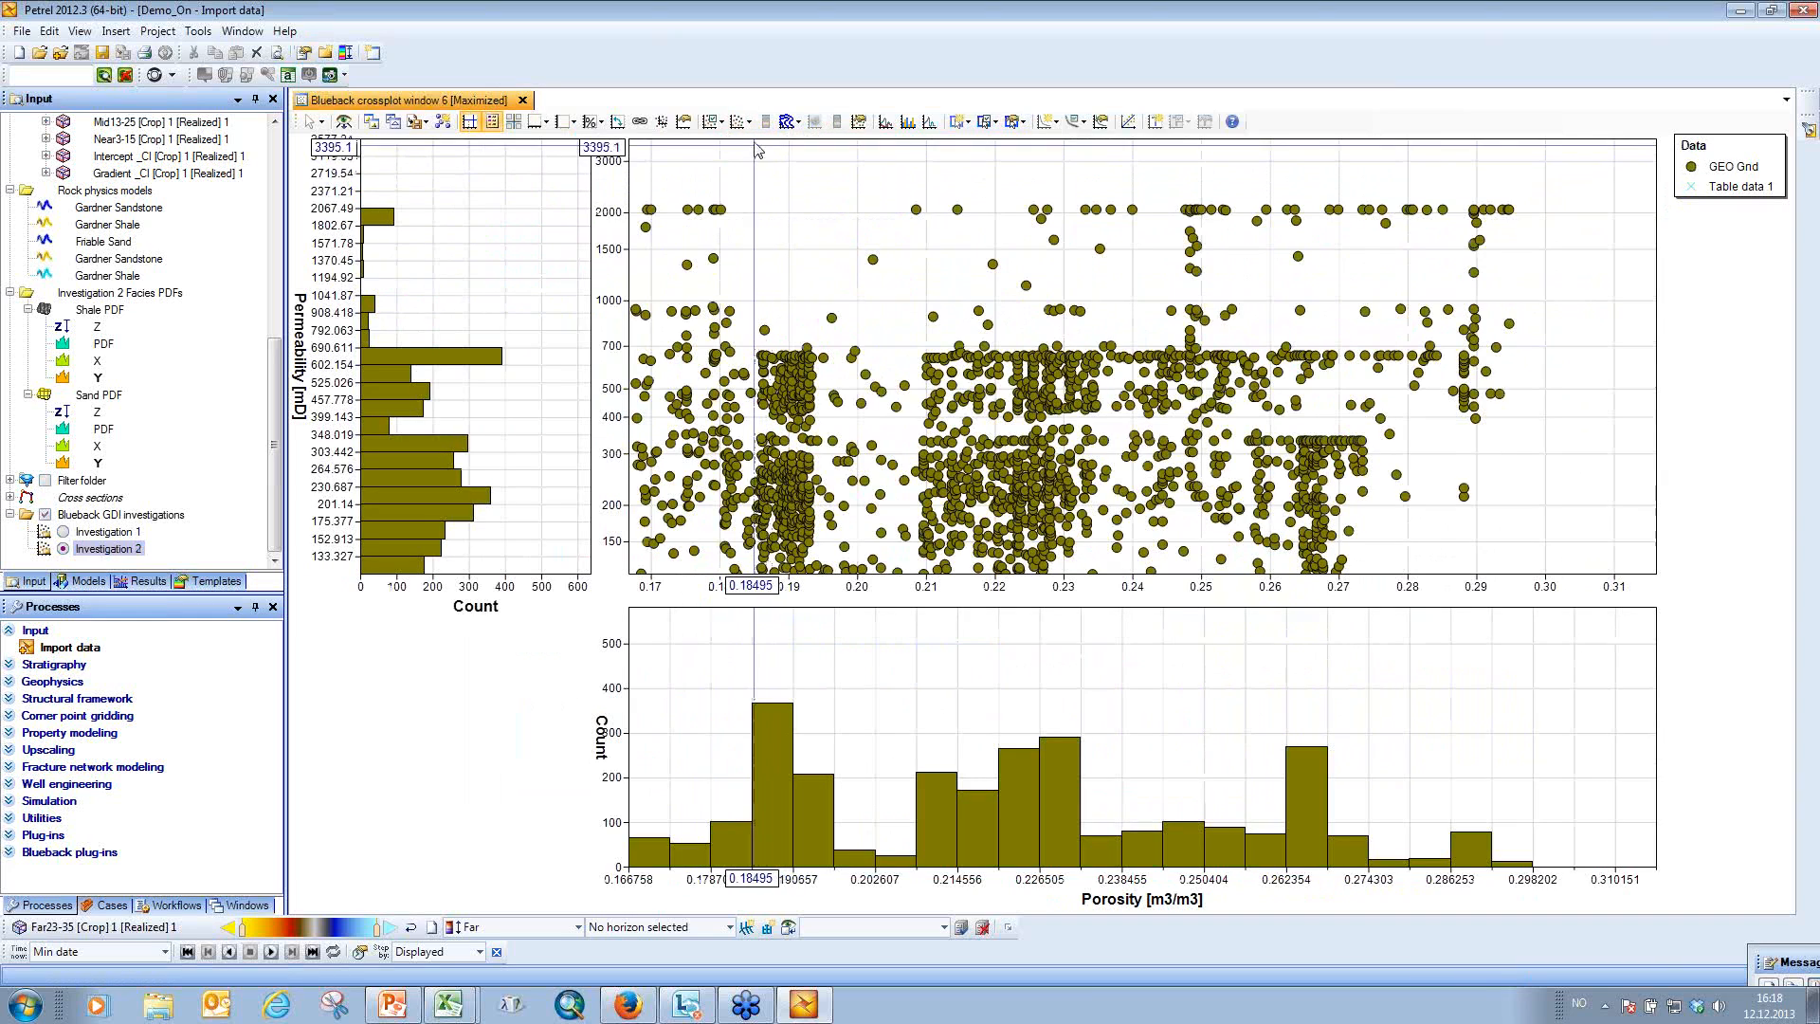
Hide the GEO Grid data and fit the crossplot view to the Table data 1 points.
click(715, 124)
click(736, 228)
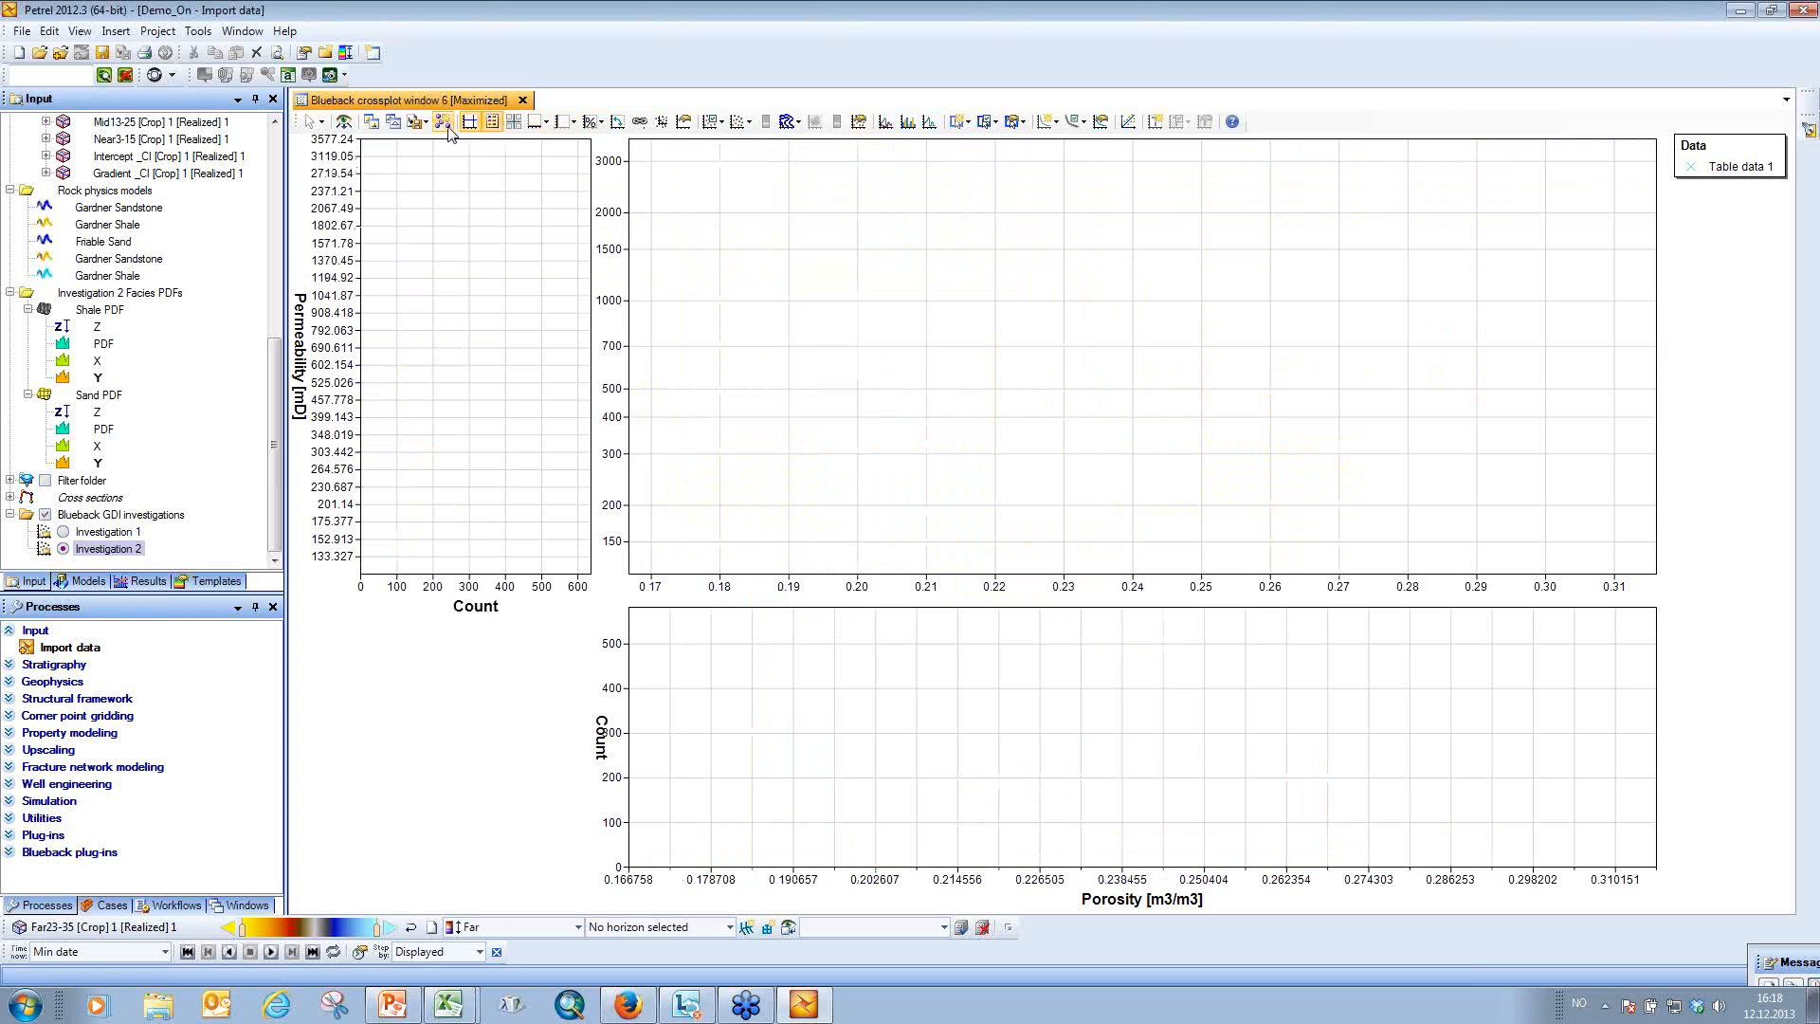
click(346, 123)
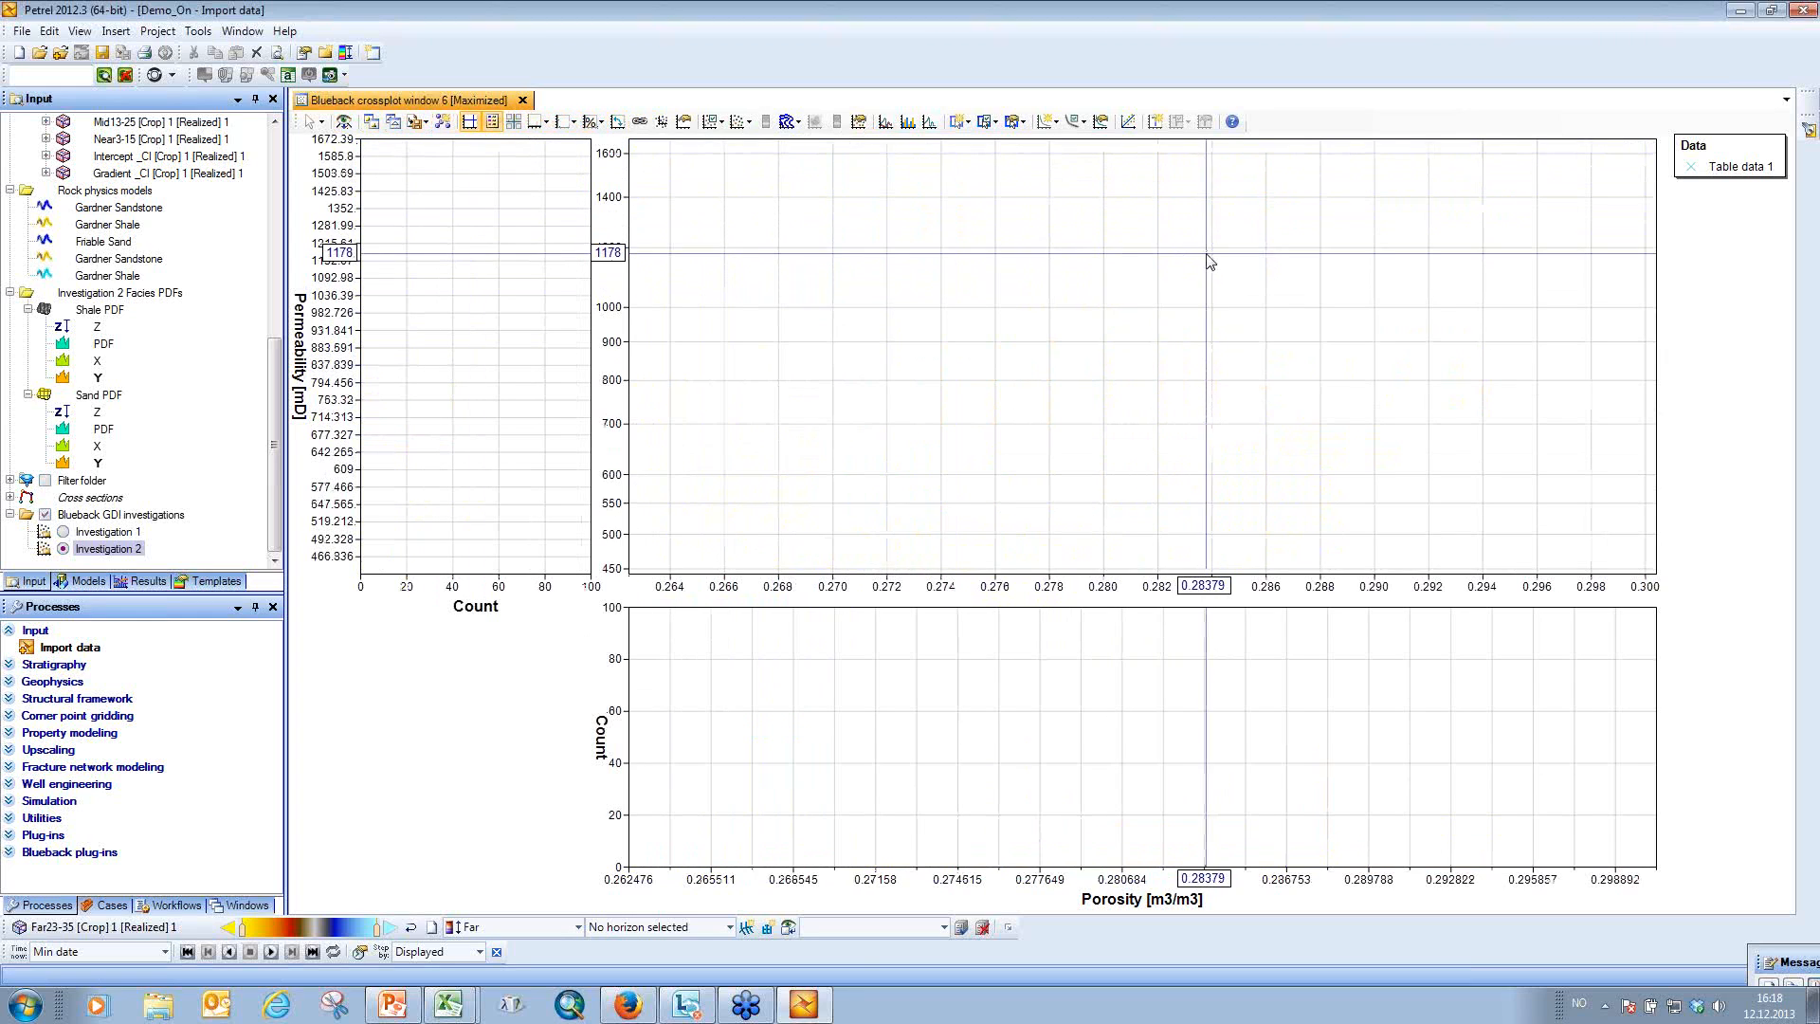
click(715, 124)
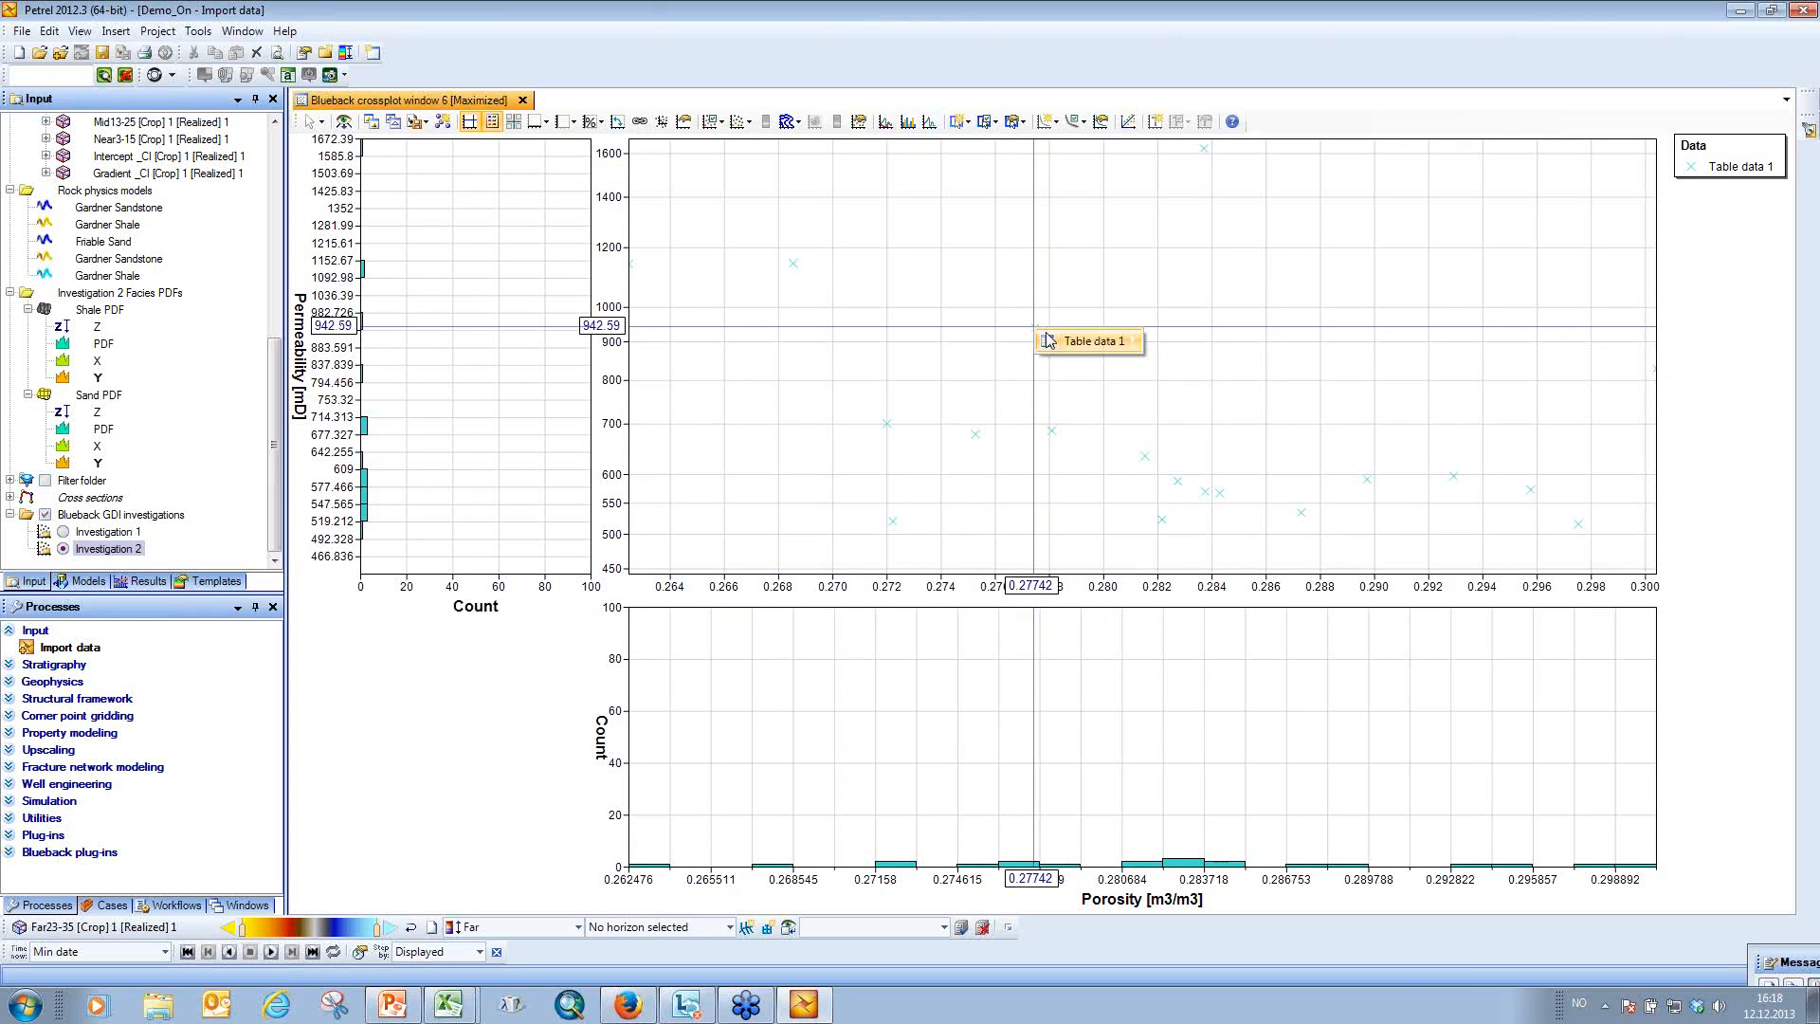
Set the Table data 1 points in the crossplot to size 14 with a square symbol.
mouse_move(1047, 340)
mouse_move(1346, 494)
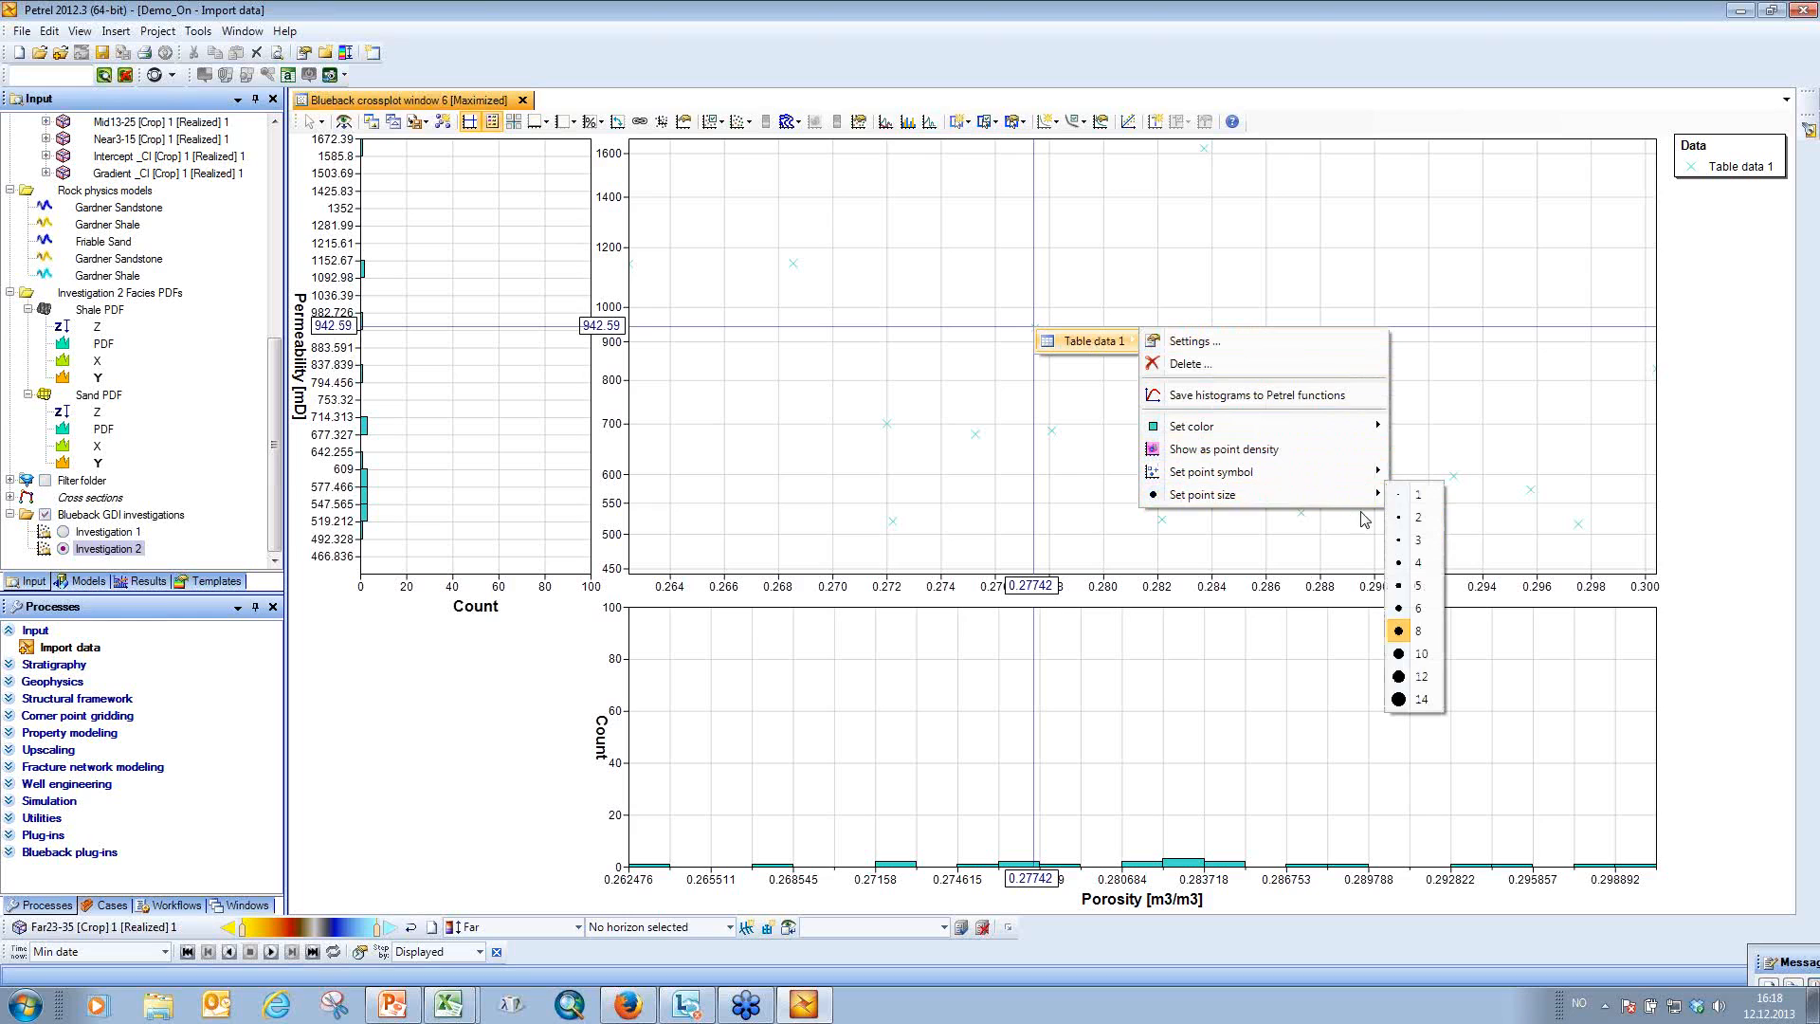
click(1422, 699)
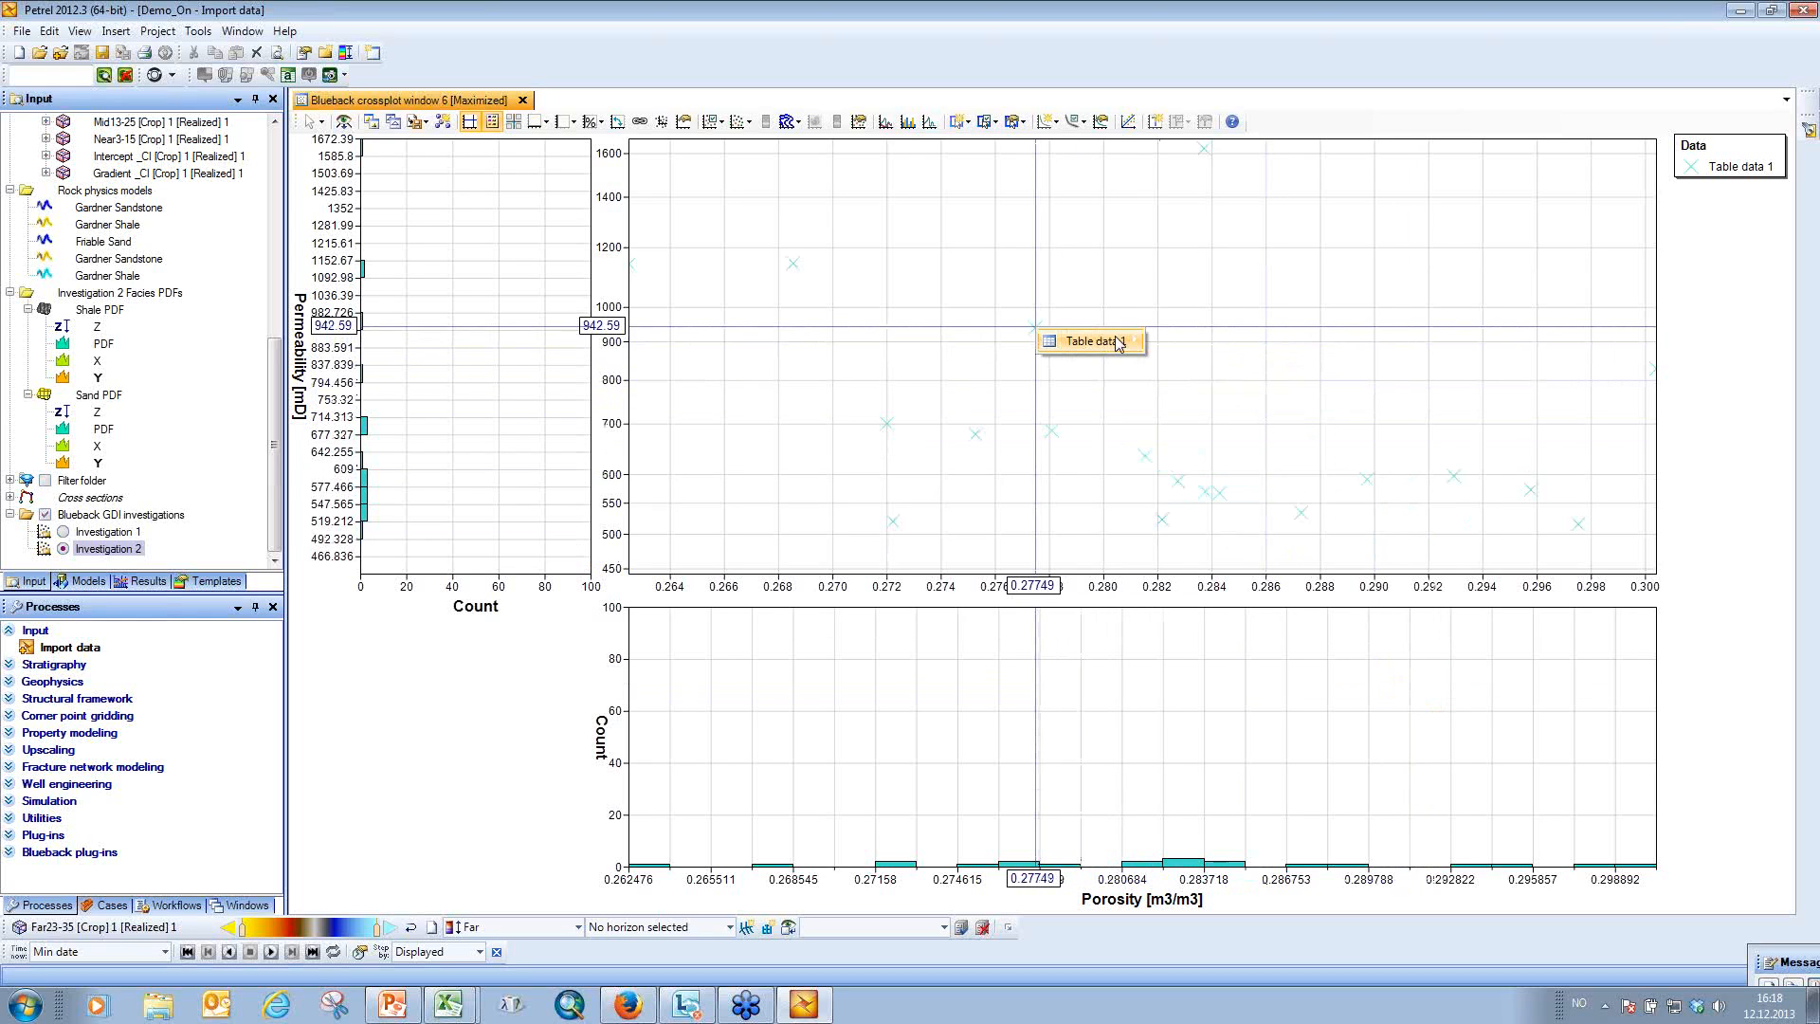
mouse_move(1118, 342)
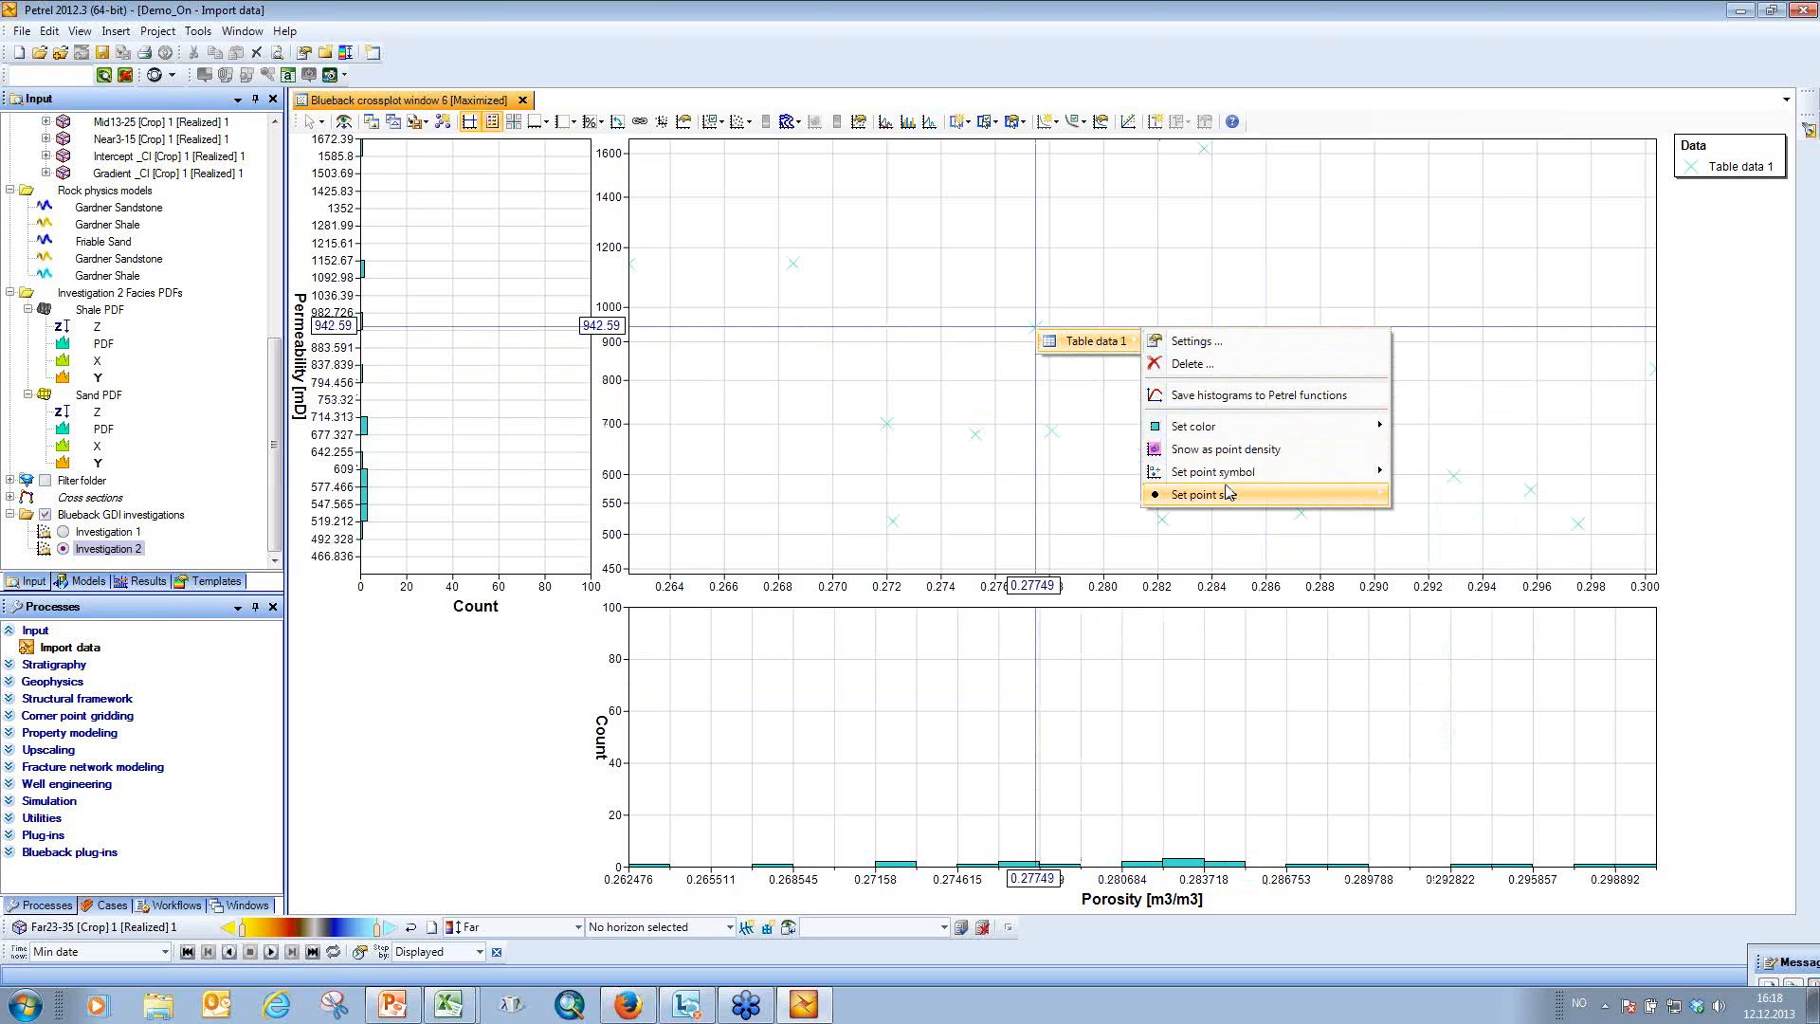
mouse_move(1232, 471)
click(1413, 493)
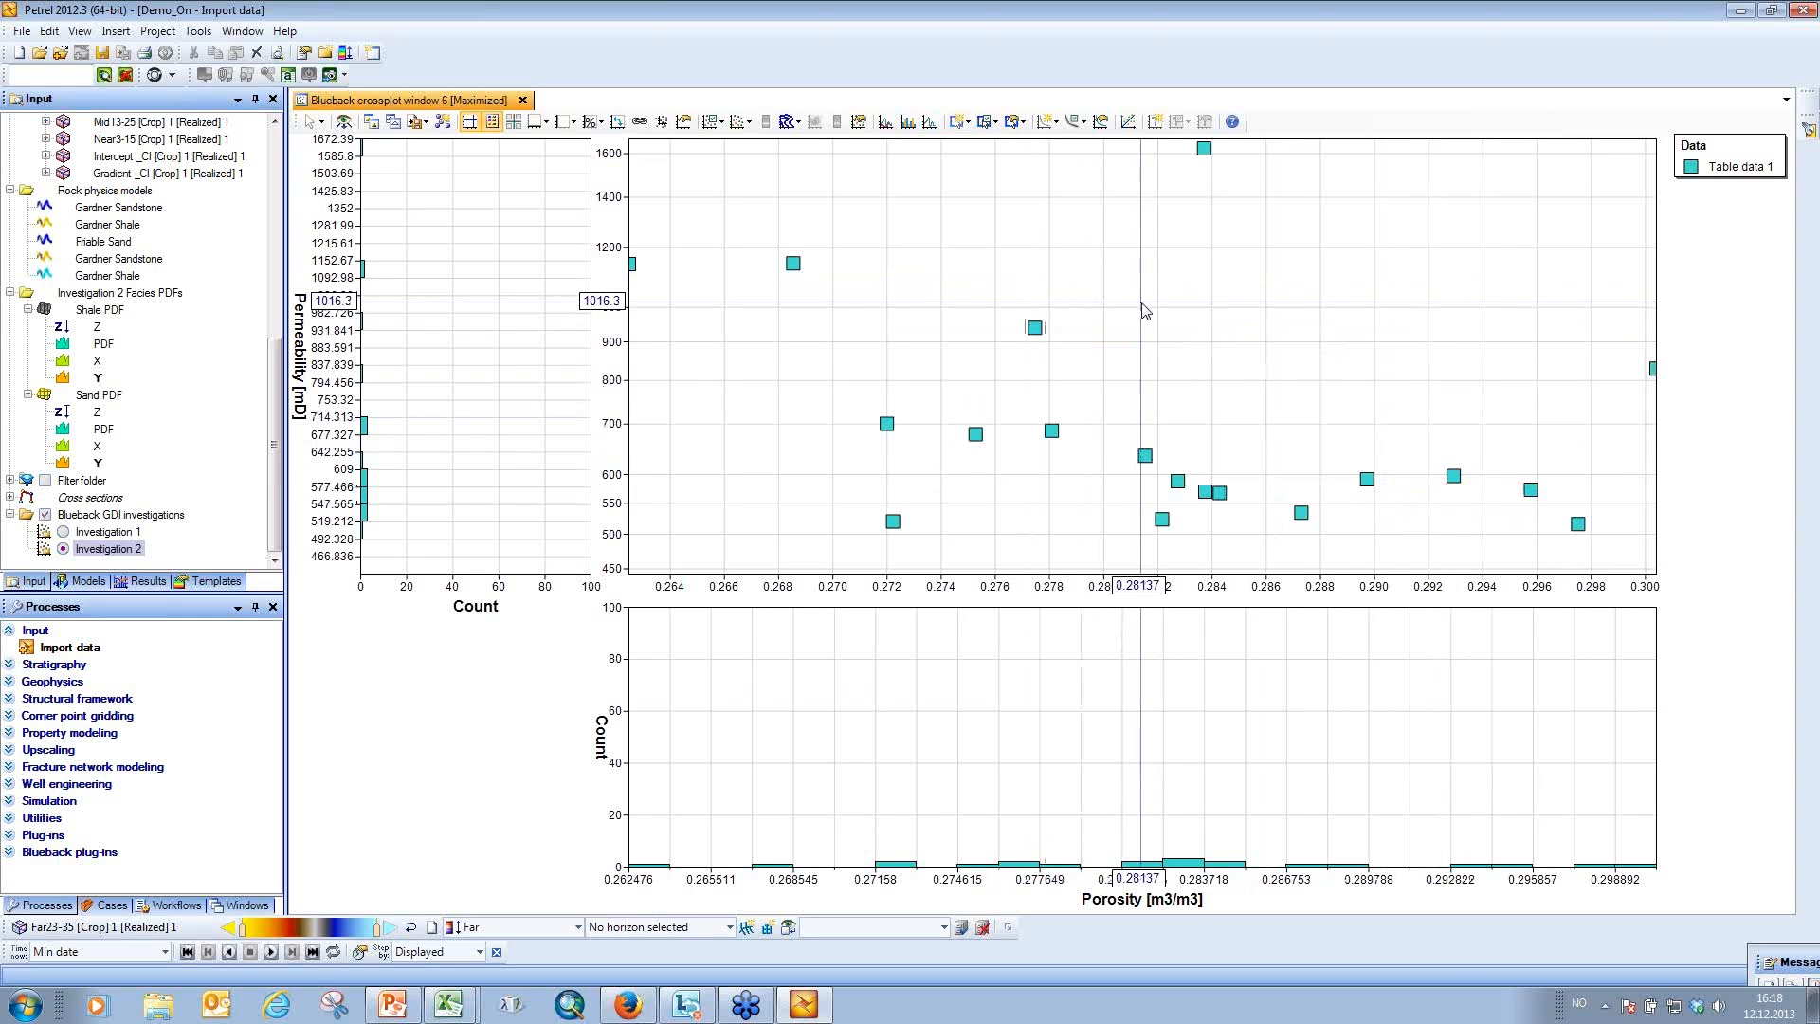
Show the GEO Grid data together with the Table data 1 points and bring both full point clouds into view.
scroll(1145, 311, down, 5)
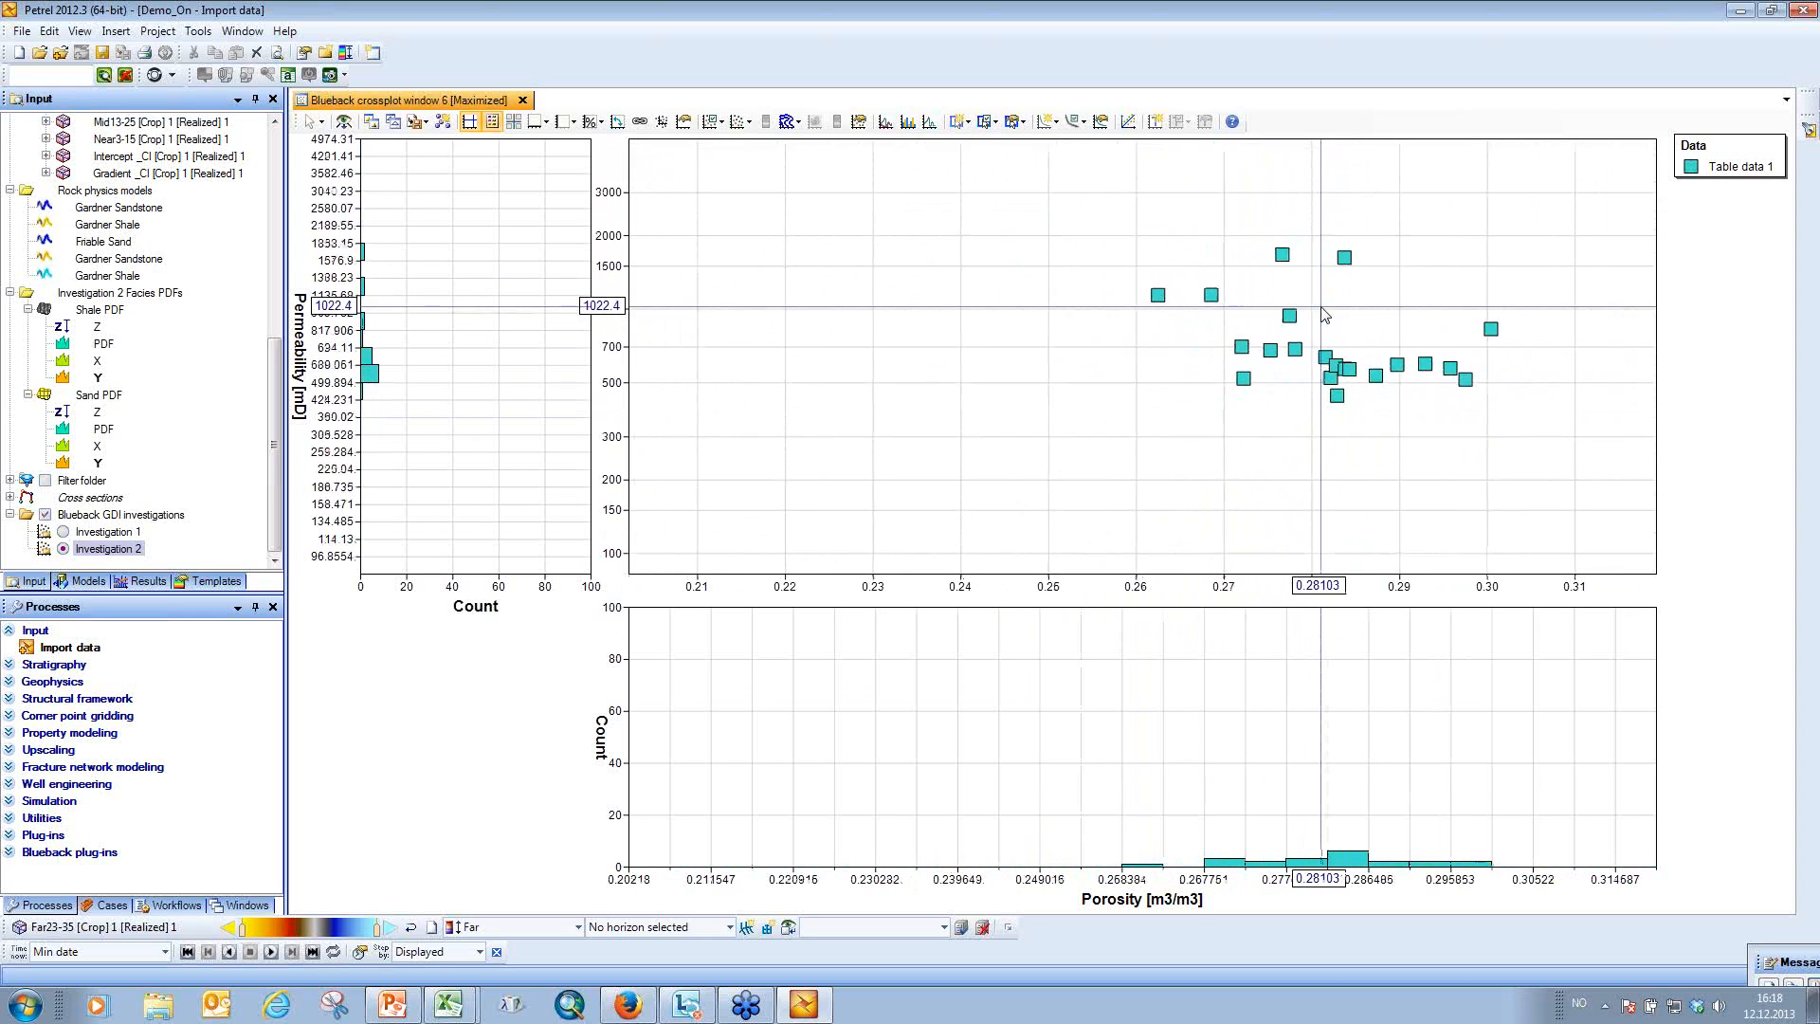
click(722, 123)
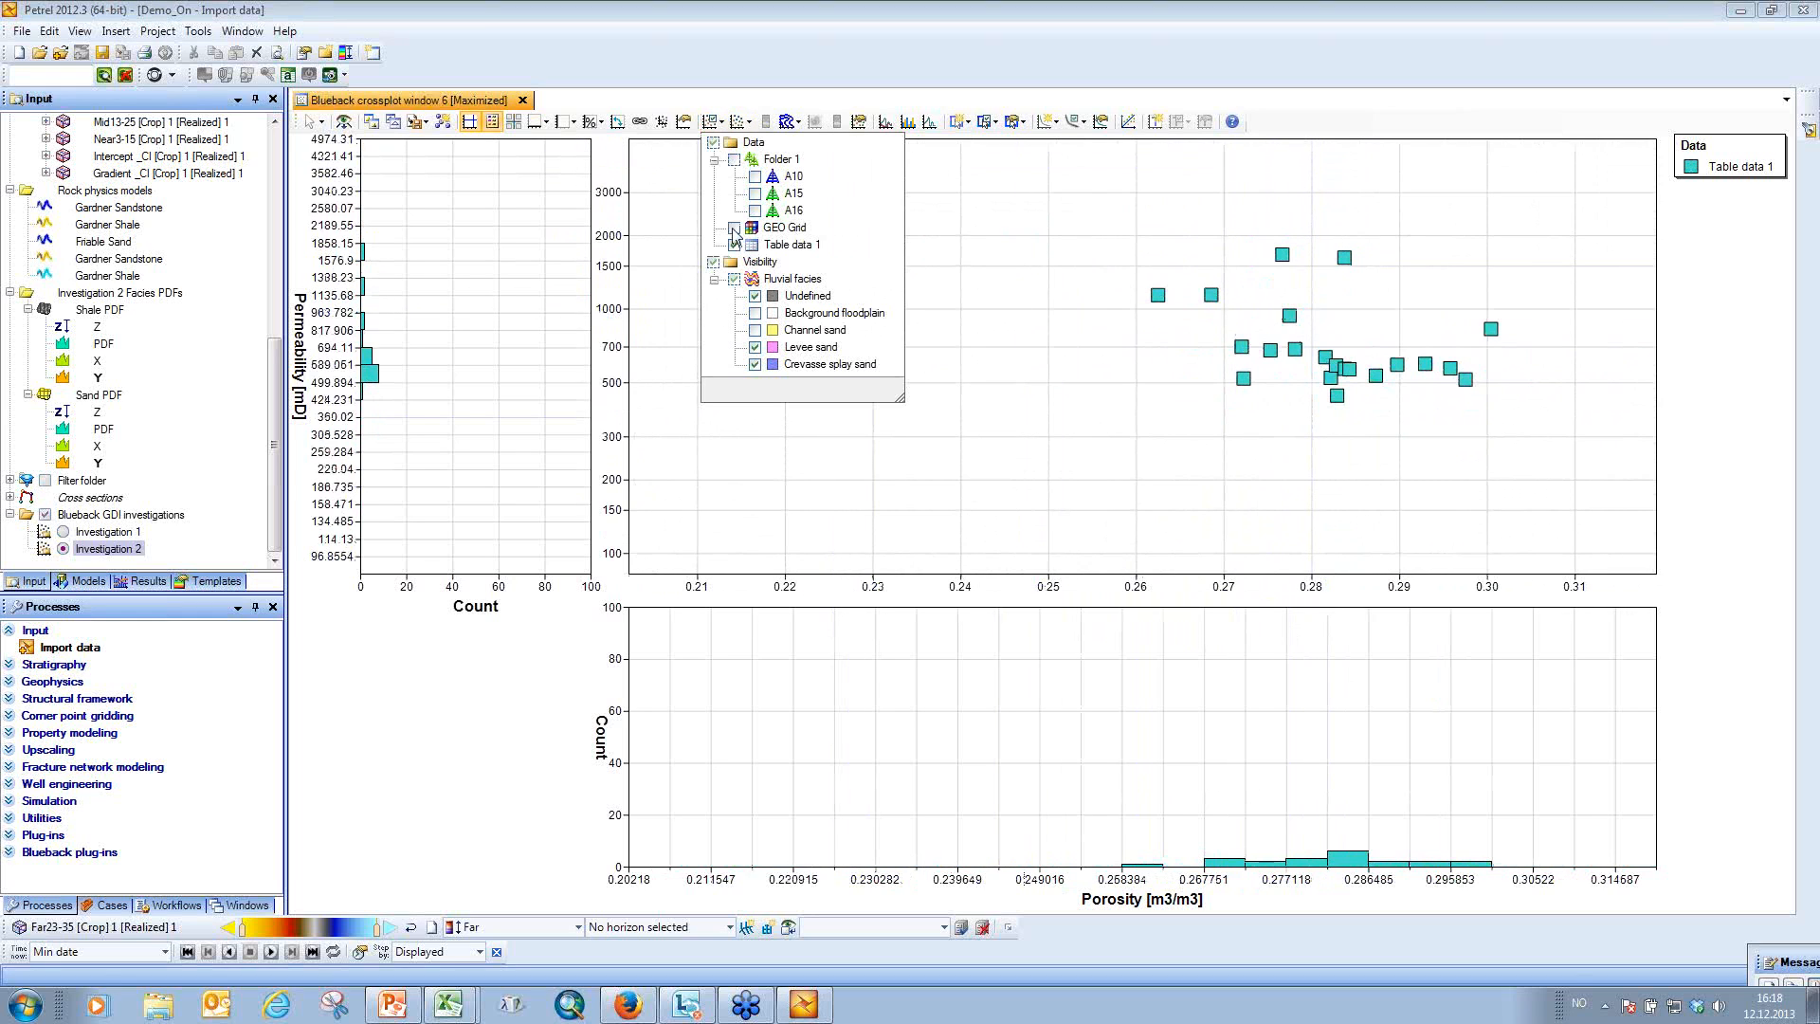
click(734, 228)
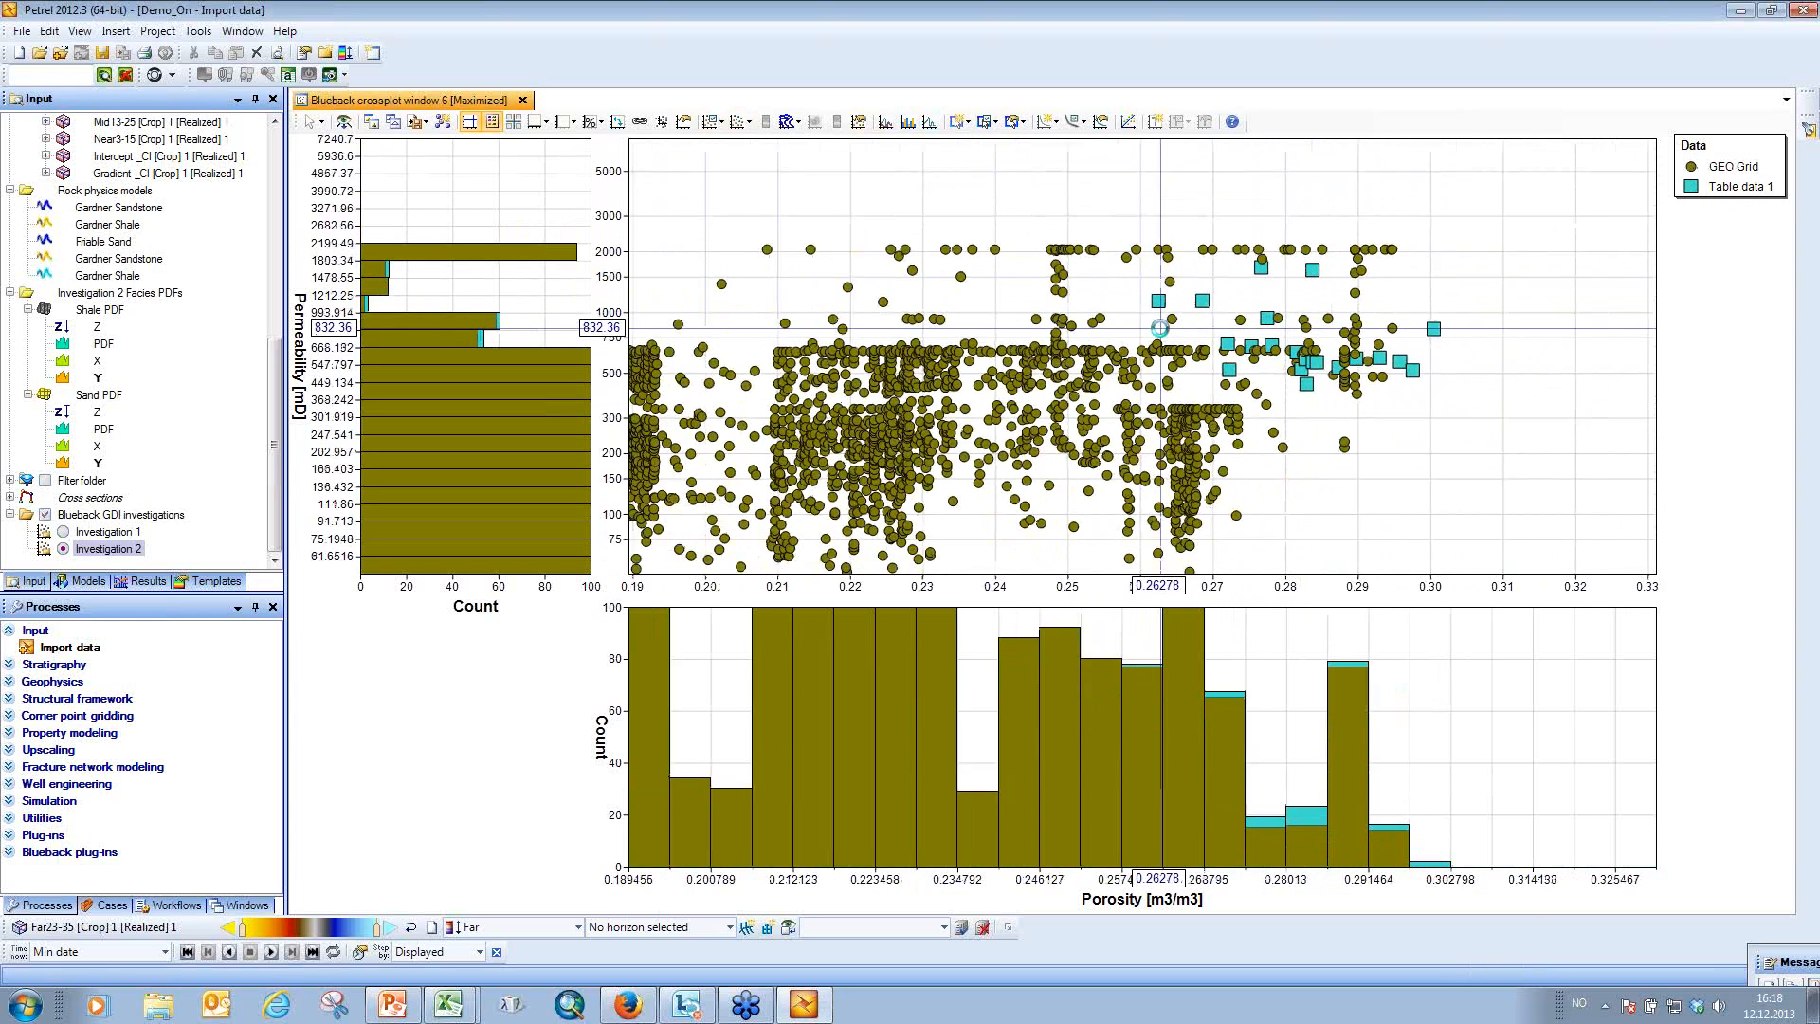
scroll(1159, 328, down, 2)
drag(1141, 339, 1284, 327)
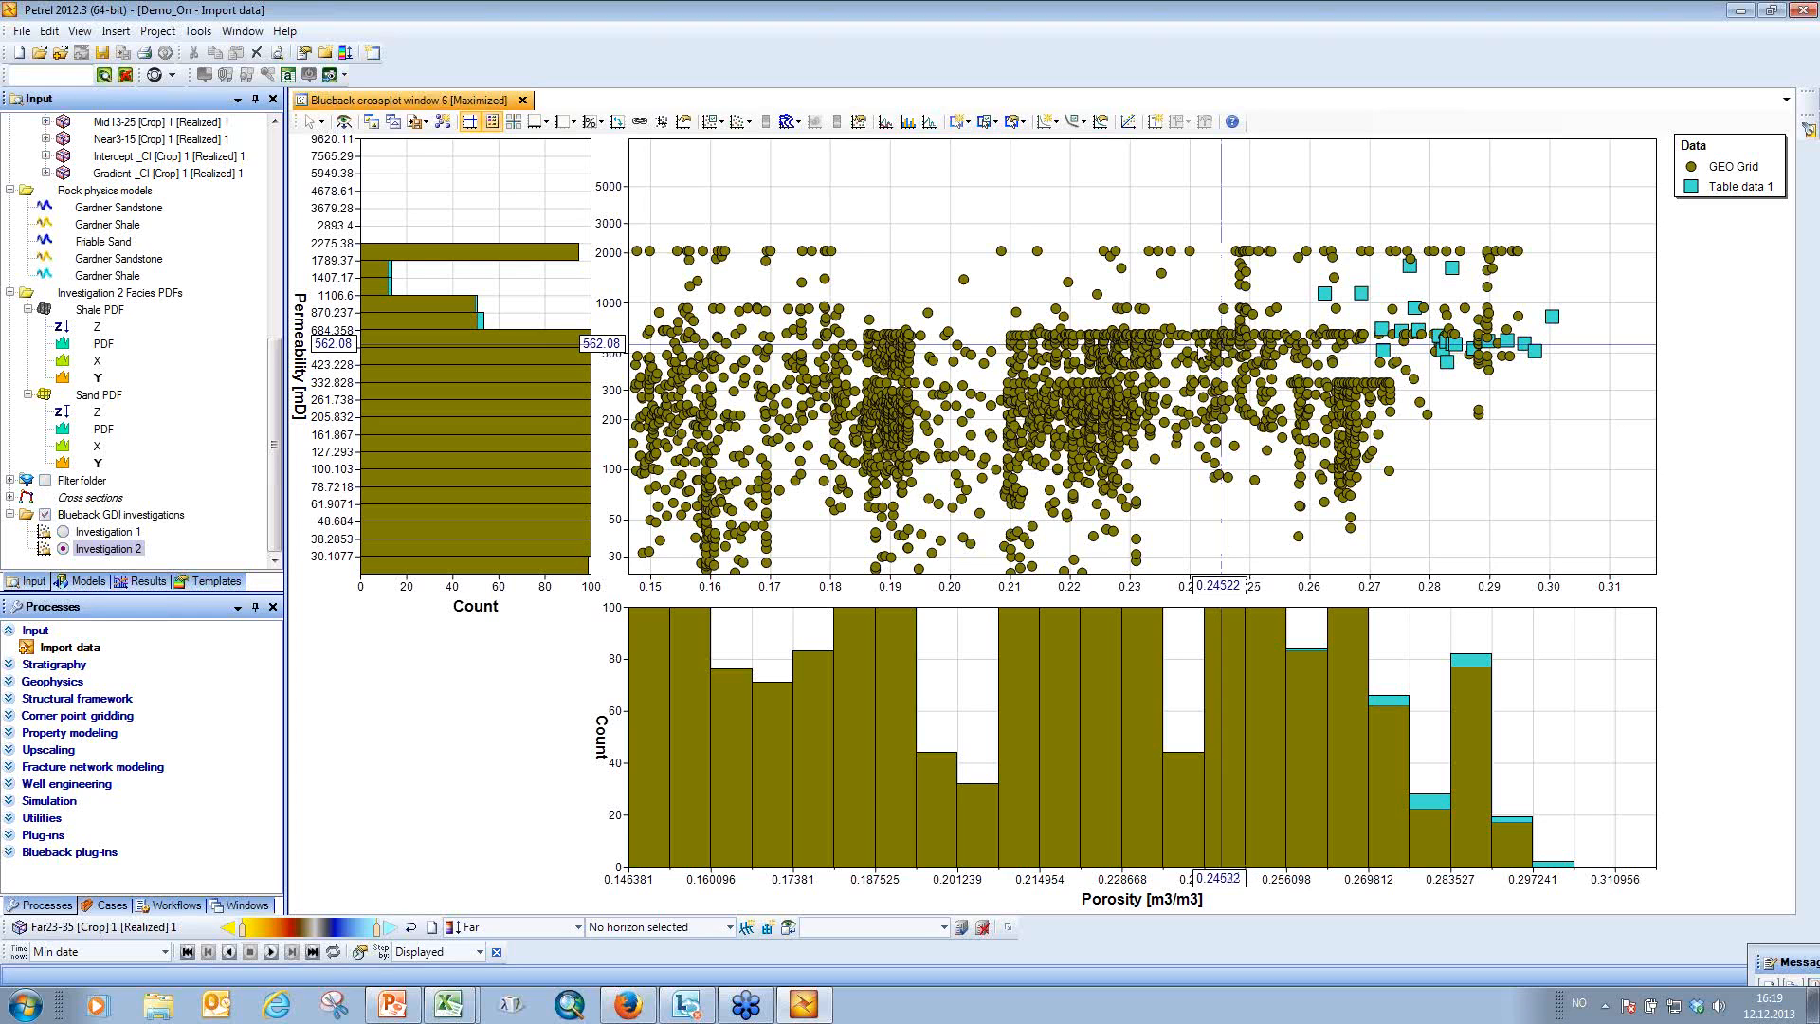
scroll(1201, 377, down, 2)
scroll(1201, 377, down, 2)
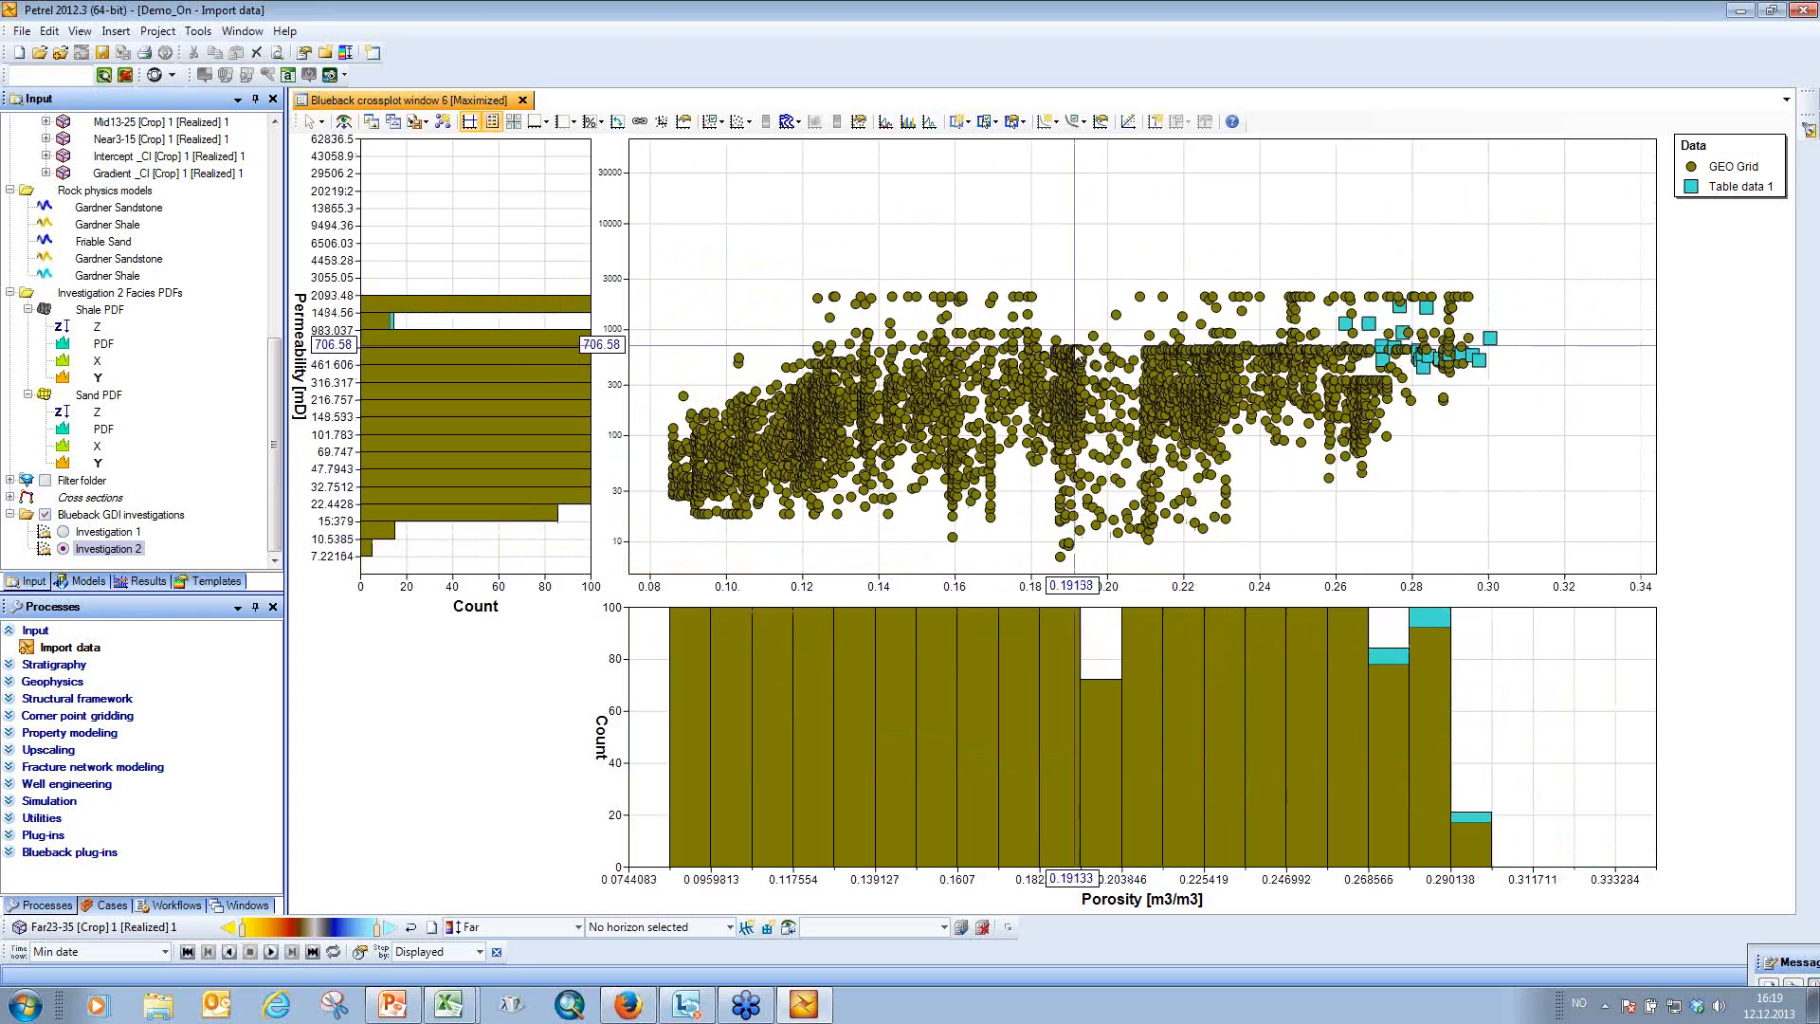
Close the crossplot and 3D windows and create a new Blueback GDI investigation.
click(523, 100)
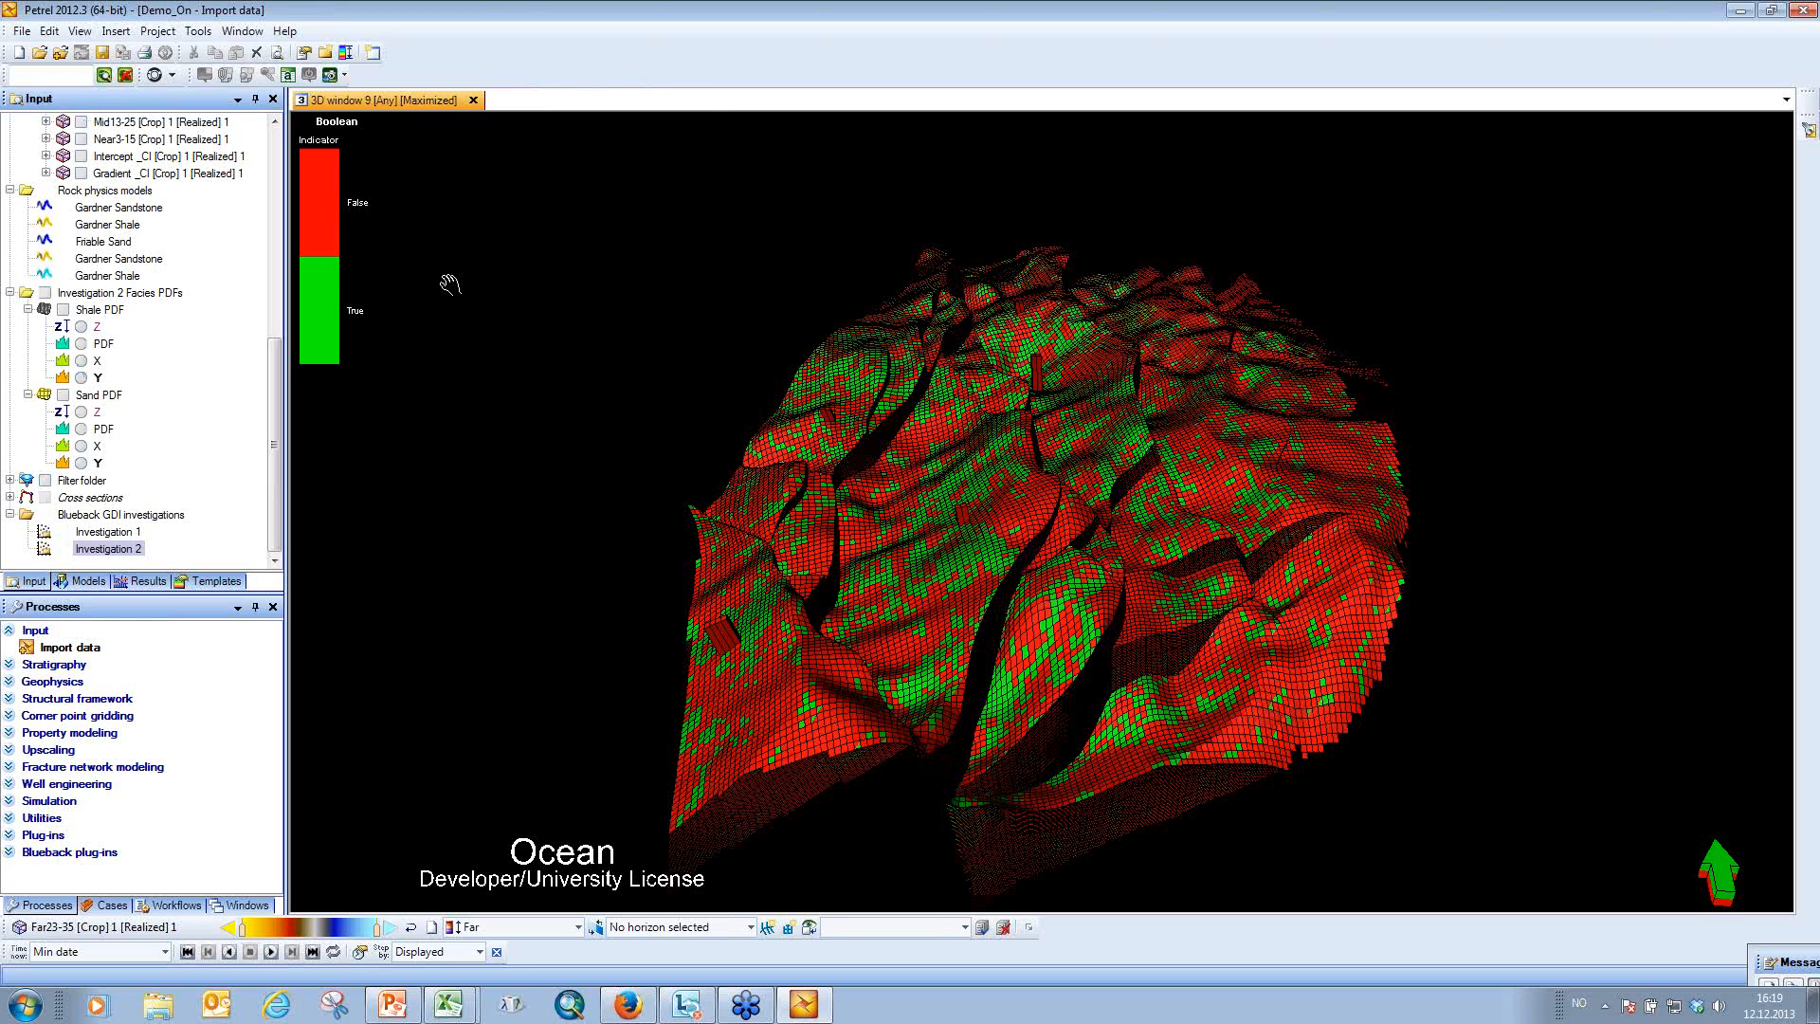
click(472, 102)
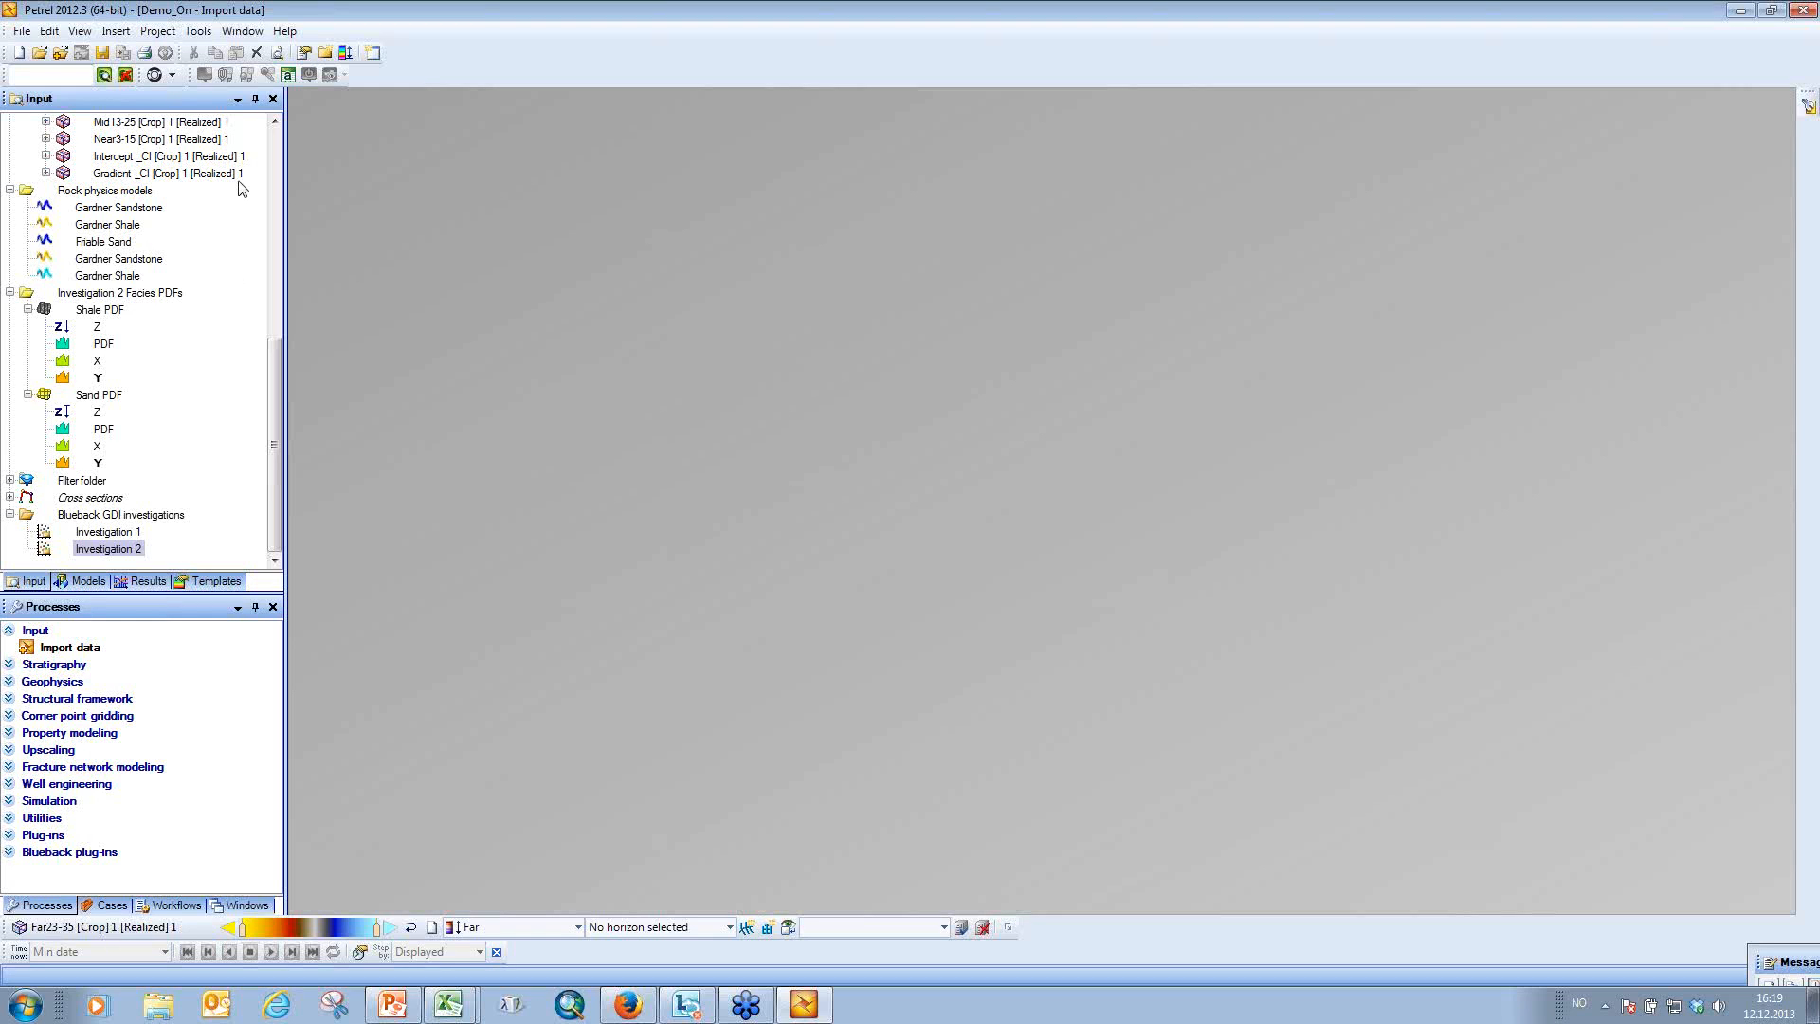
click(117, 32)
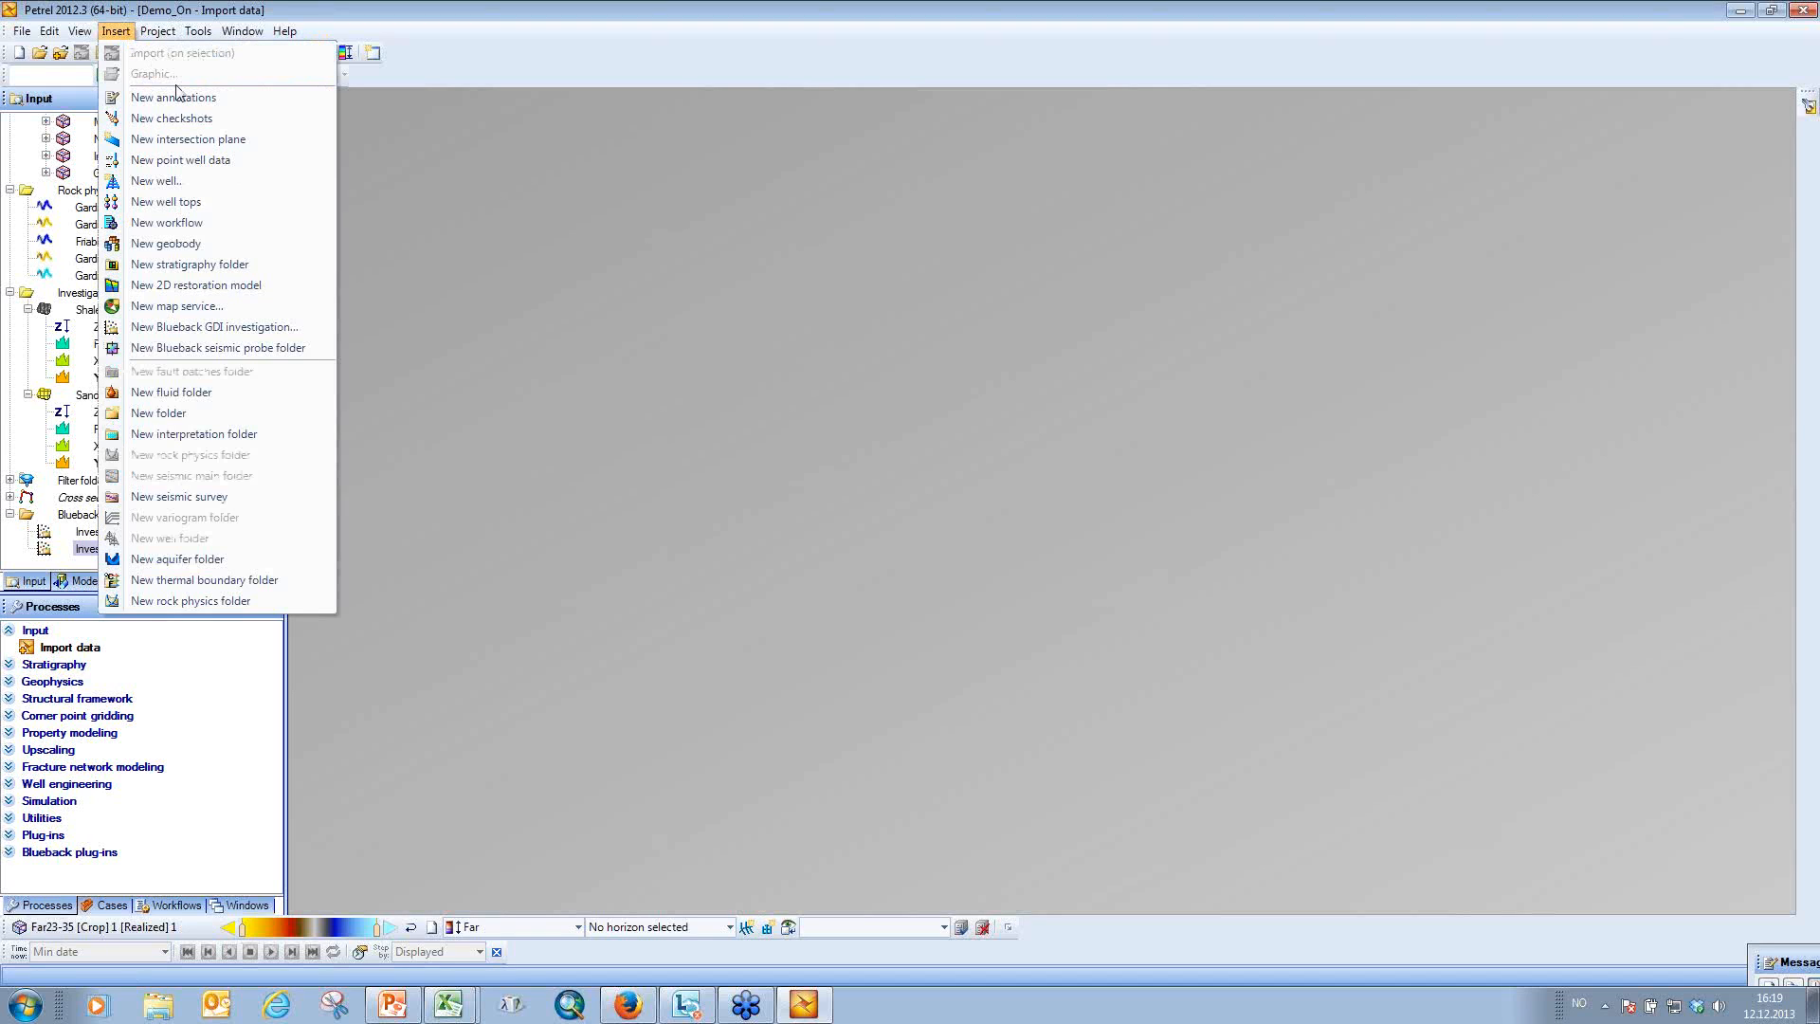
click(242, 328)
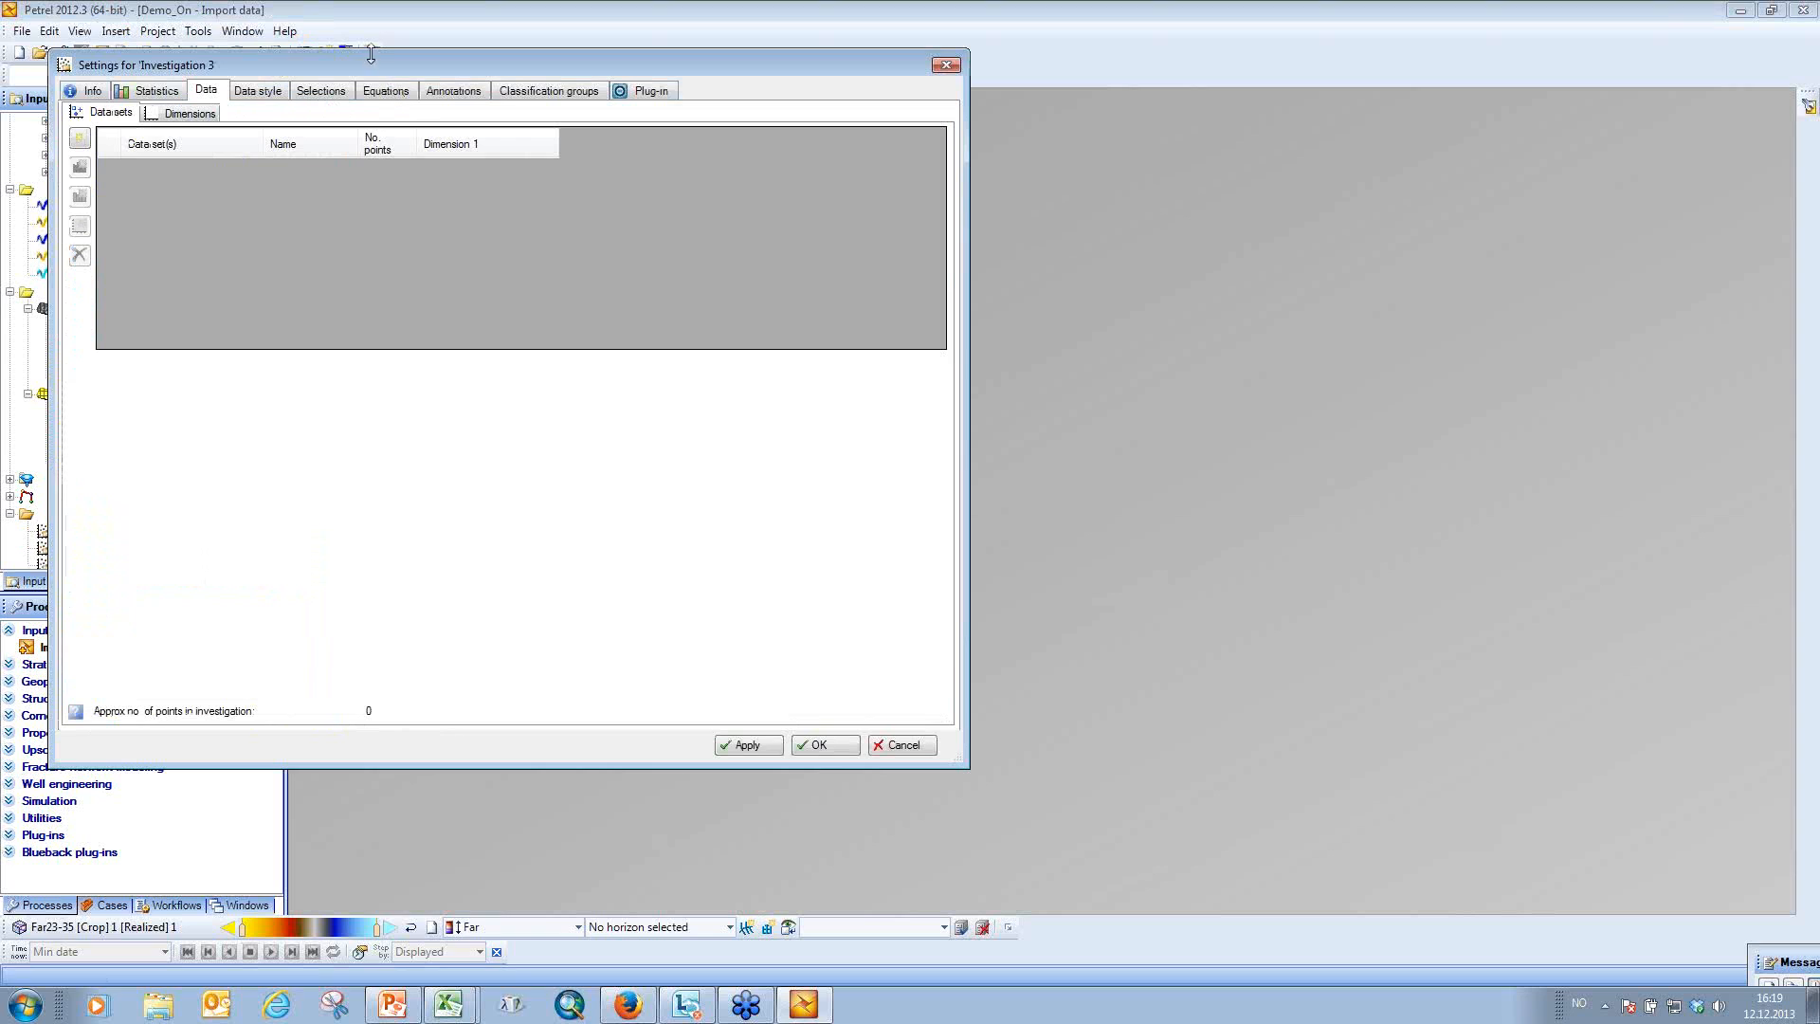
drag(370, 54, 733, 108)
Add a Seismic 3D data set to Investigation 3 with Near3-15 [Crop] 1 as both Geometry and Dimension 1.
click(442, 175)
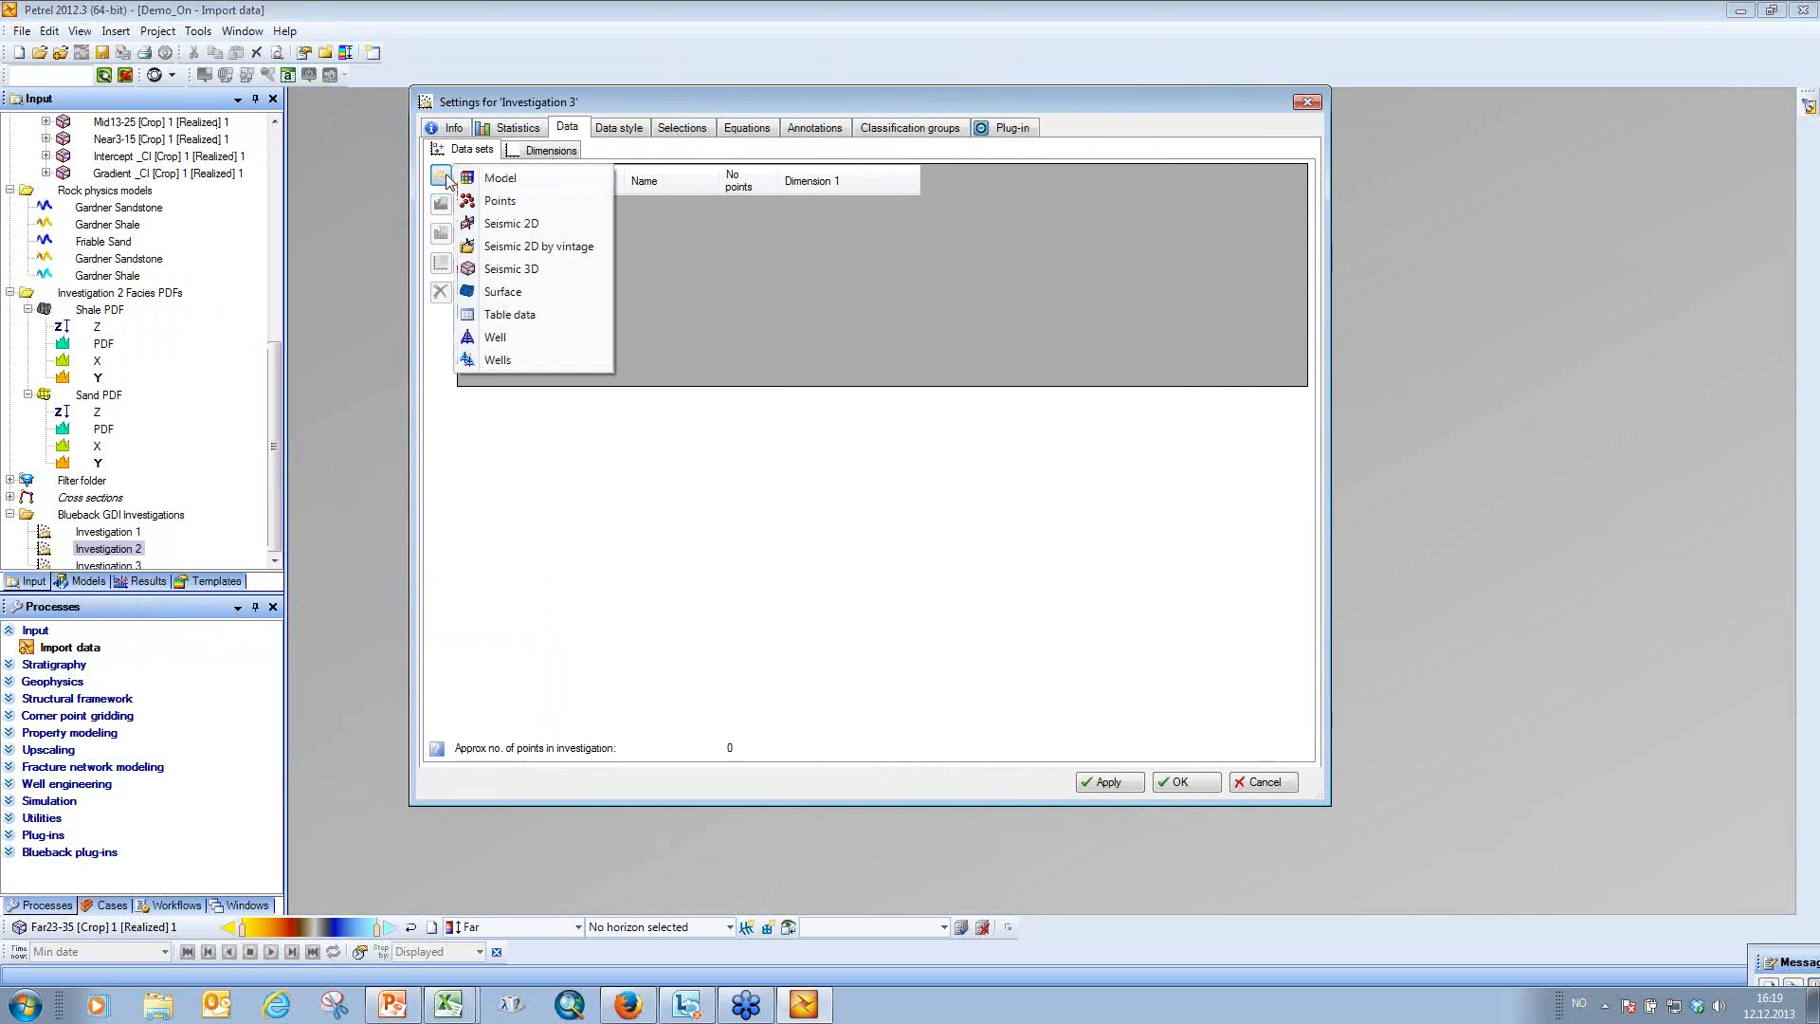
click(517, 270)
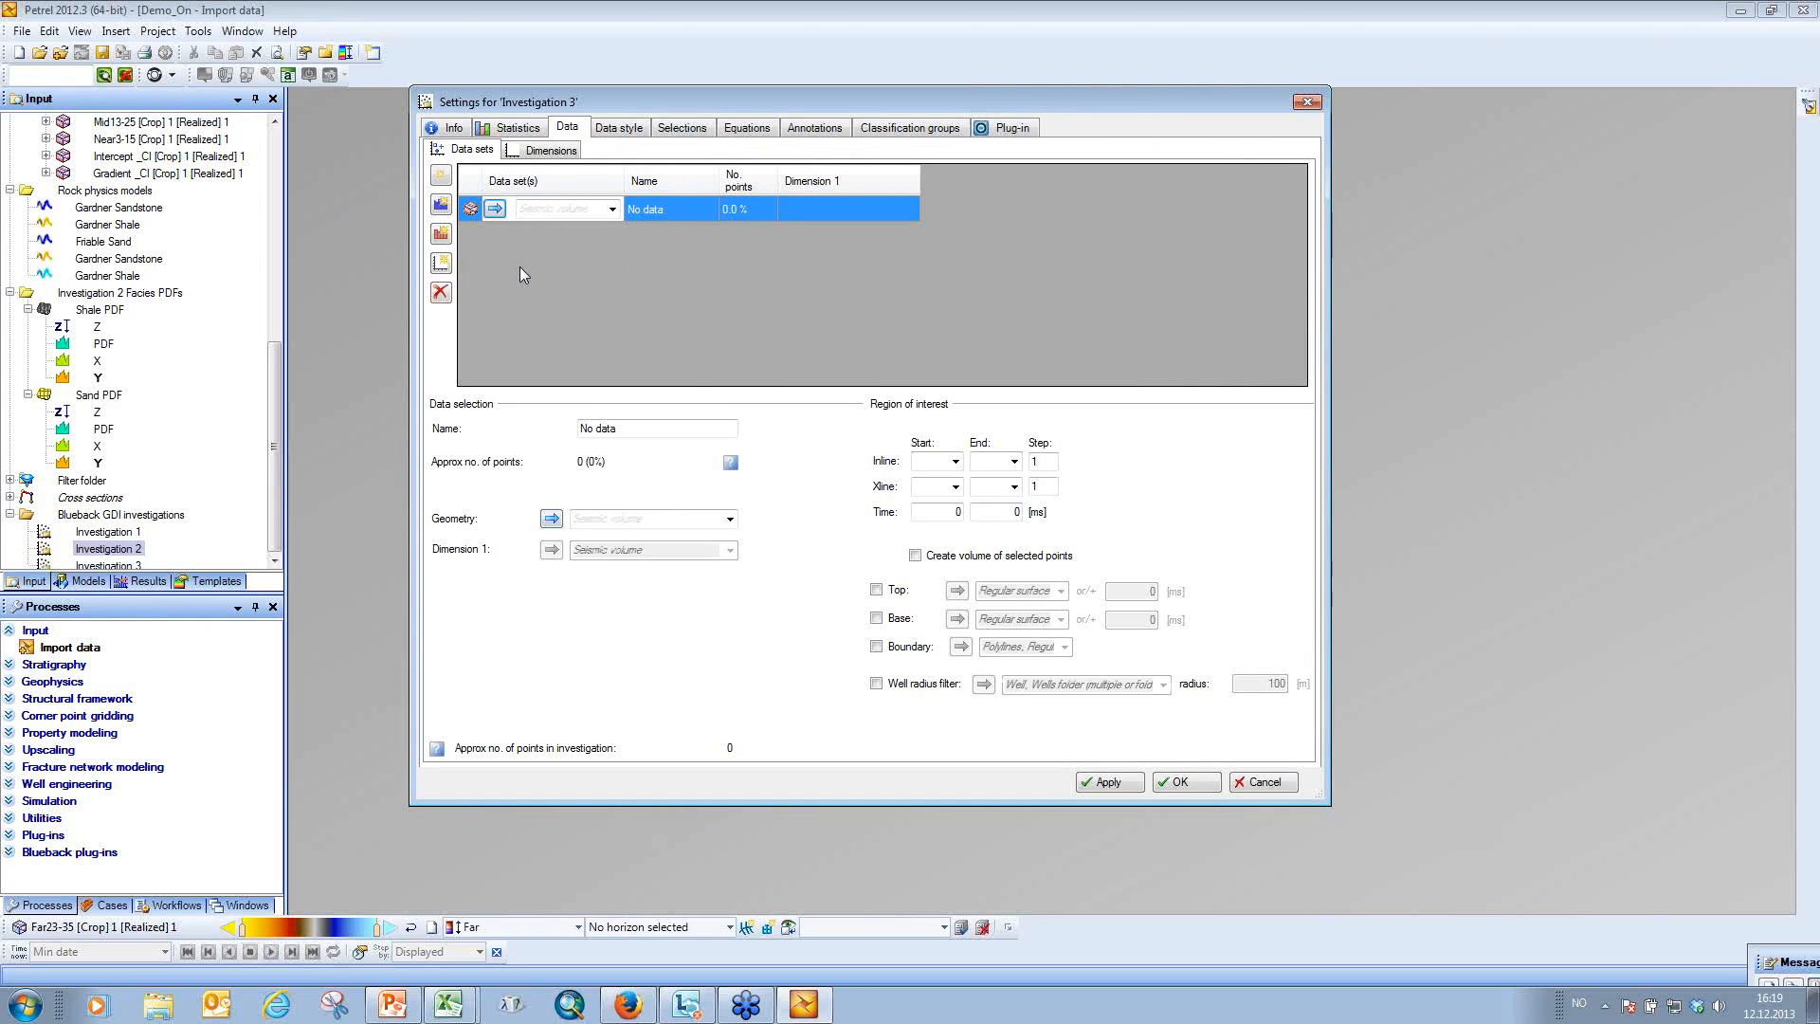
click(730, 521)
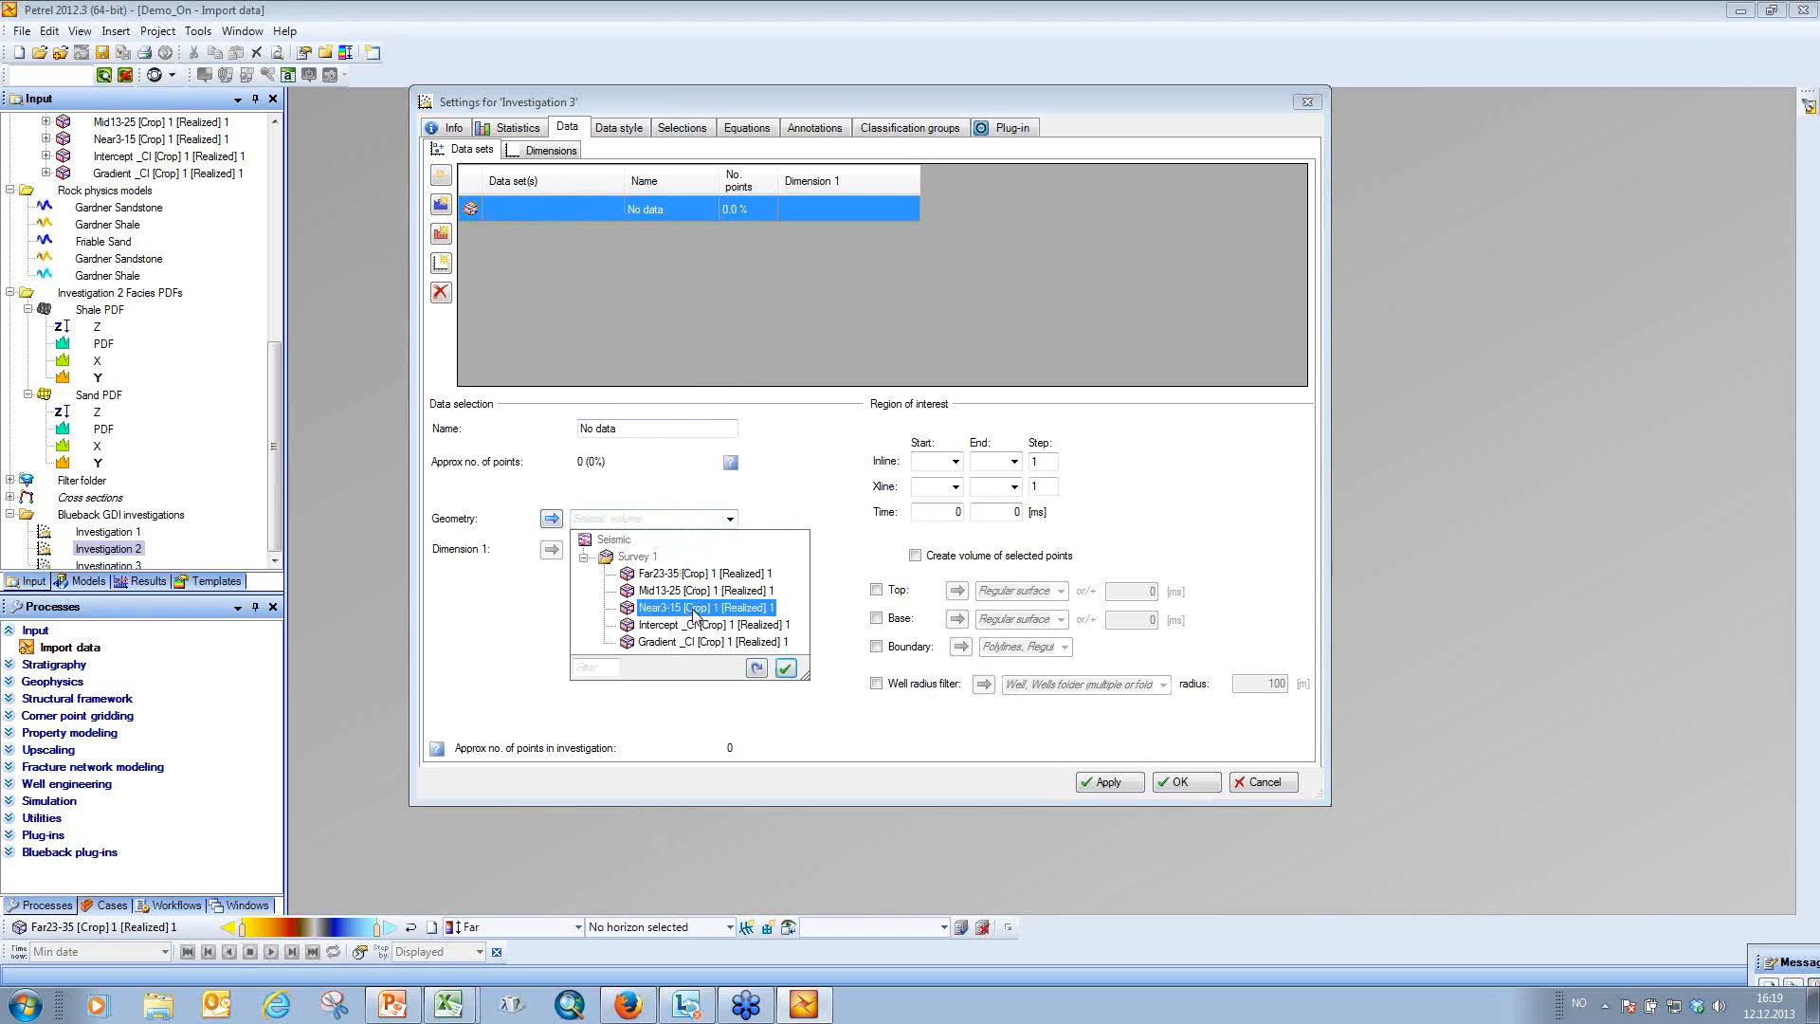
click(695, 610)
click(727, 551)
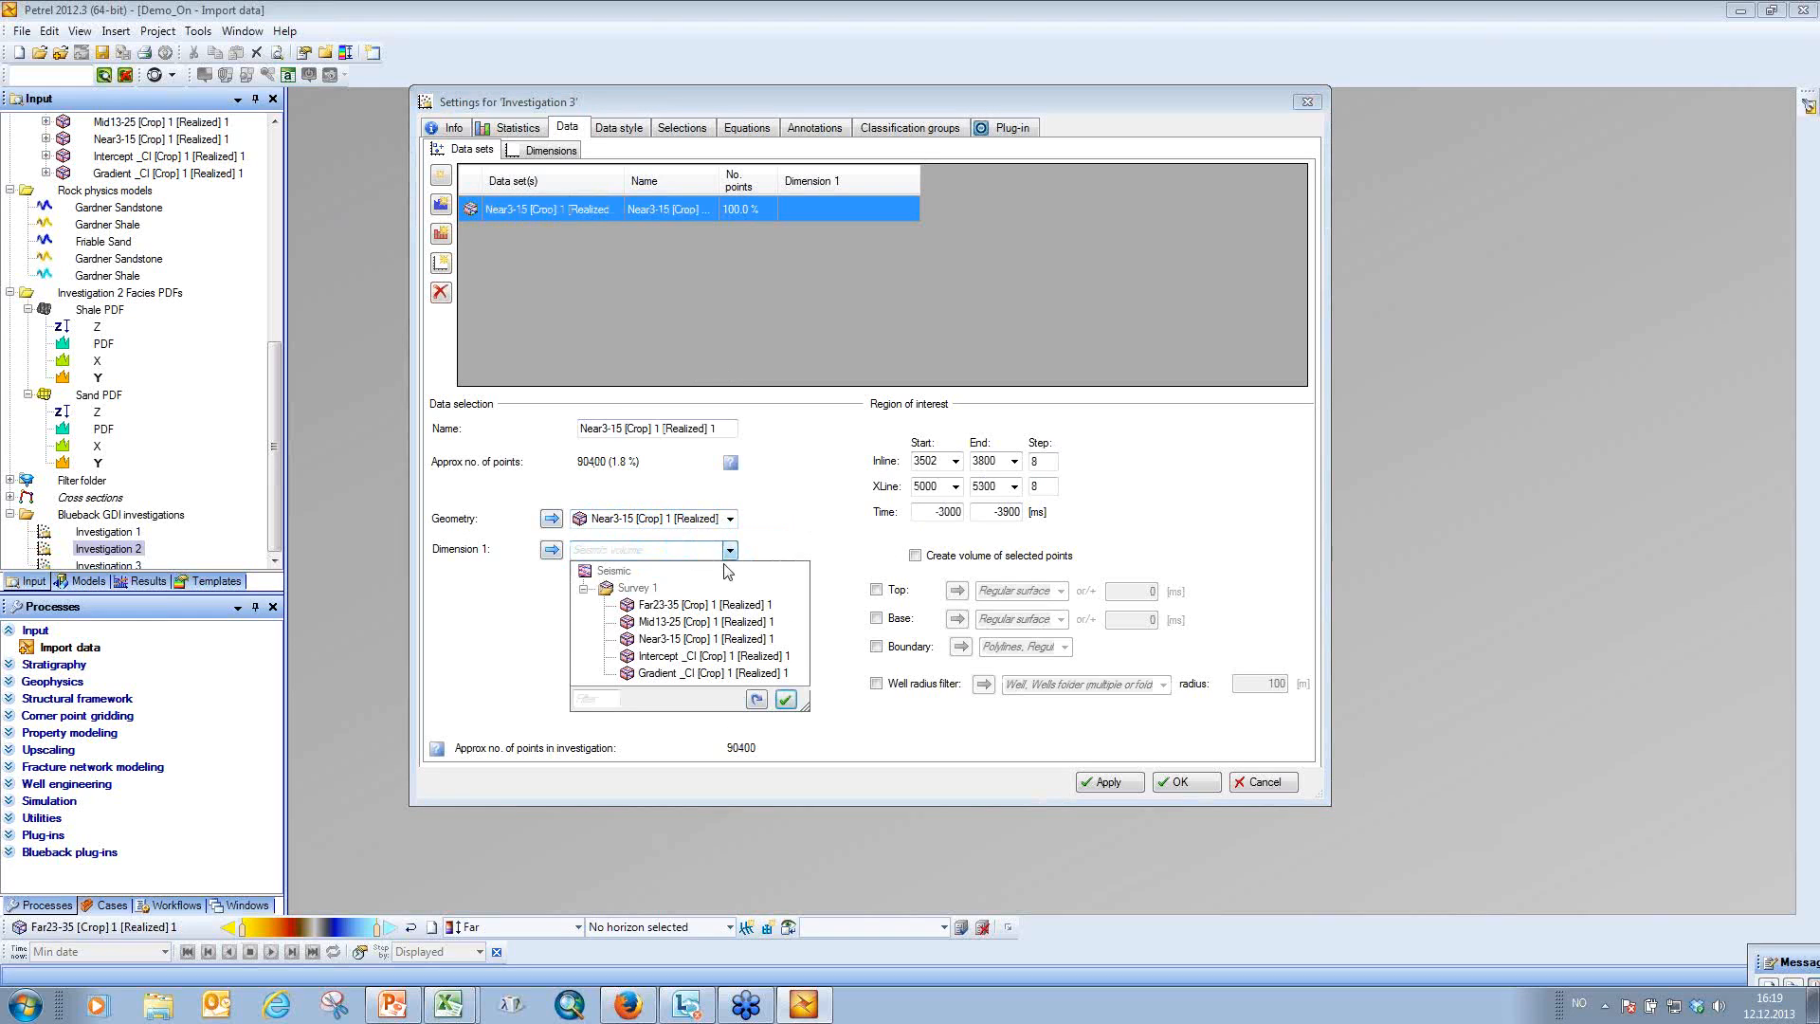
click(702, 638)
Add two dimensions using Mid13-25 [Crop] 1 as Dimension 2 and Far23-35 [Crop] 1 as Dimension 3, and accept the Investigation 3 settings.
click(441, 206)
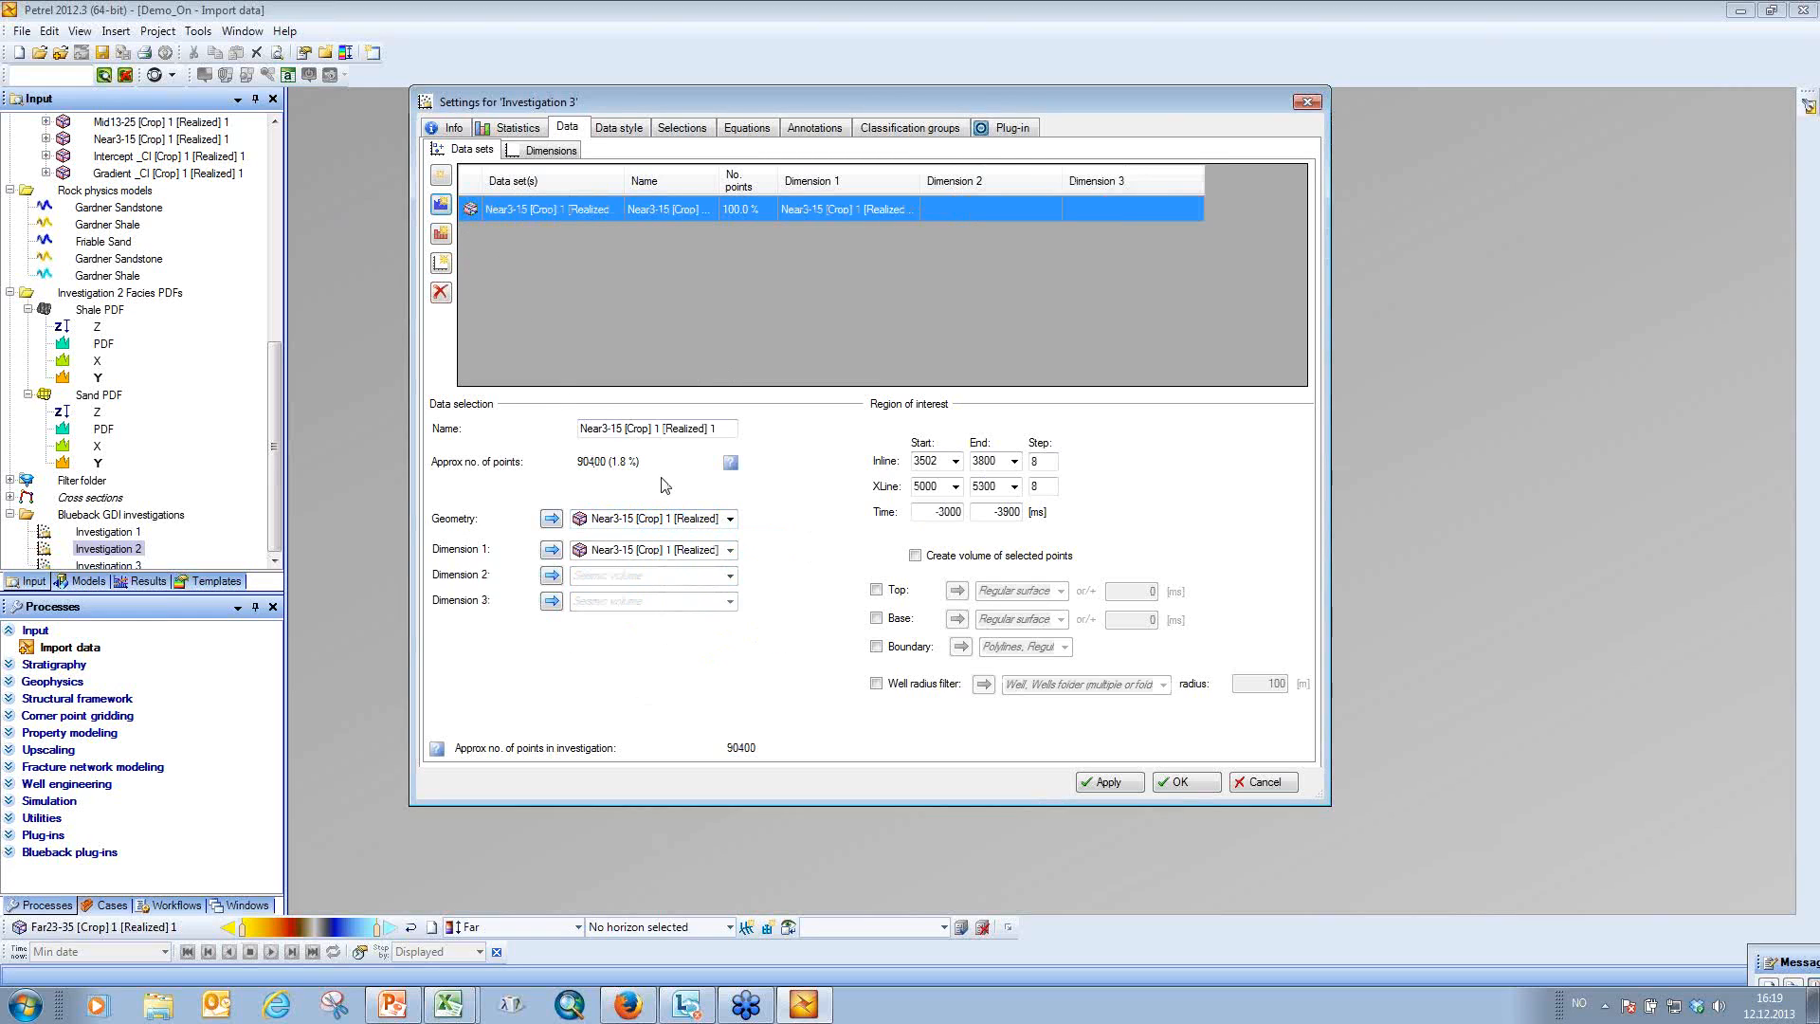
click(729, 576)
click(687, 626)
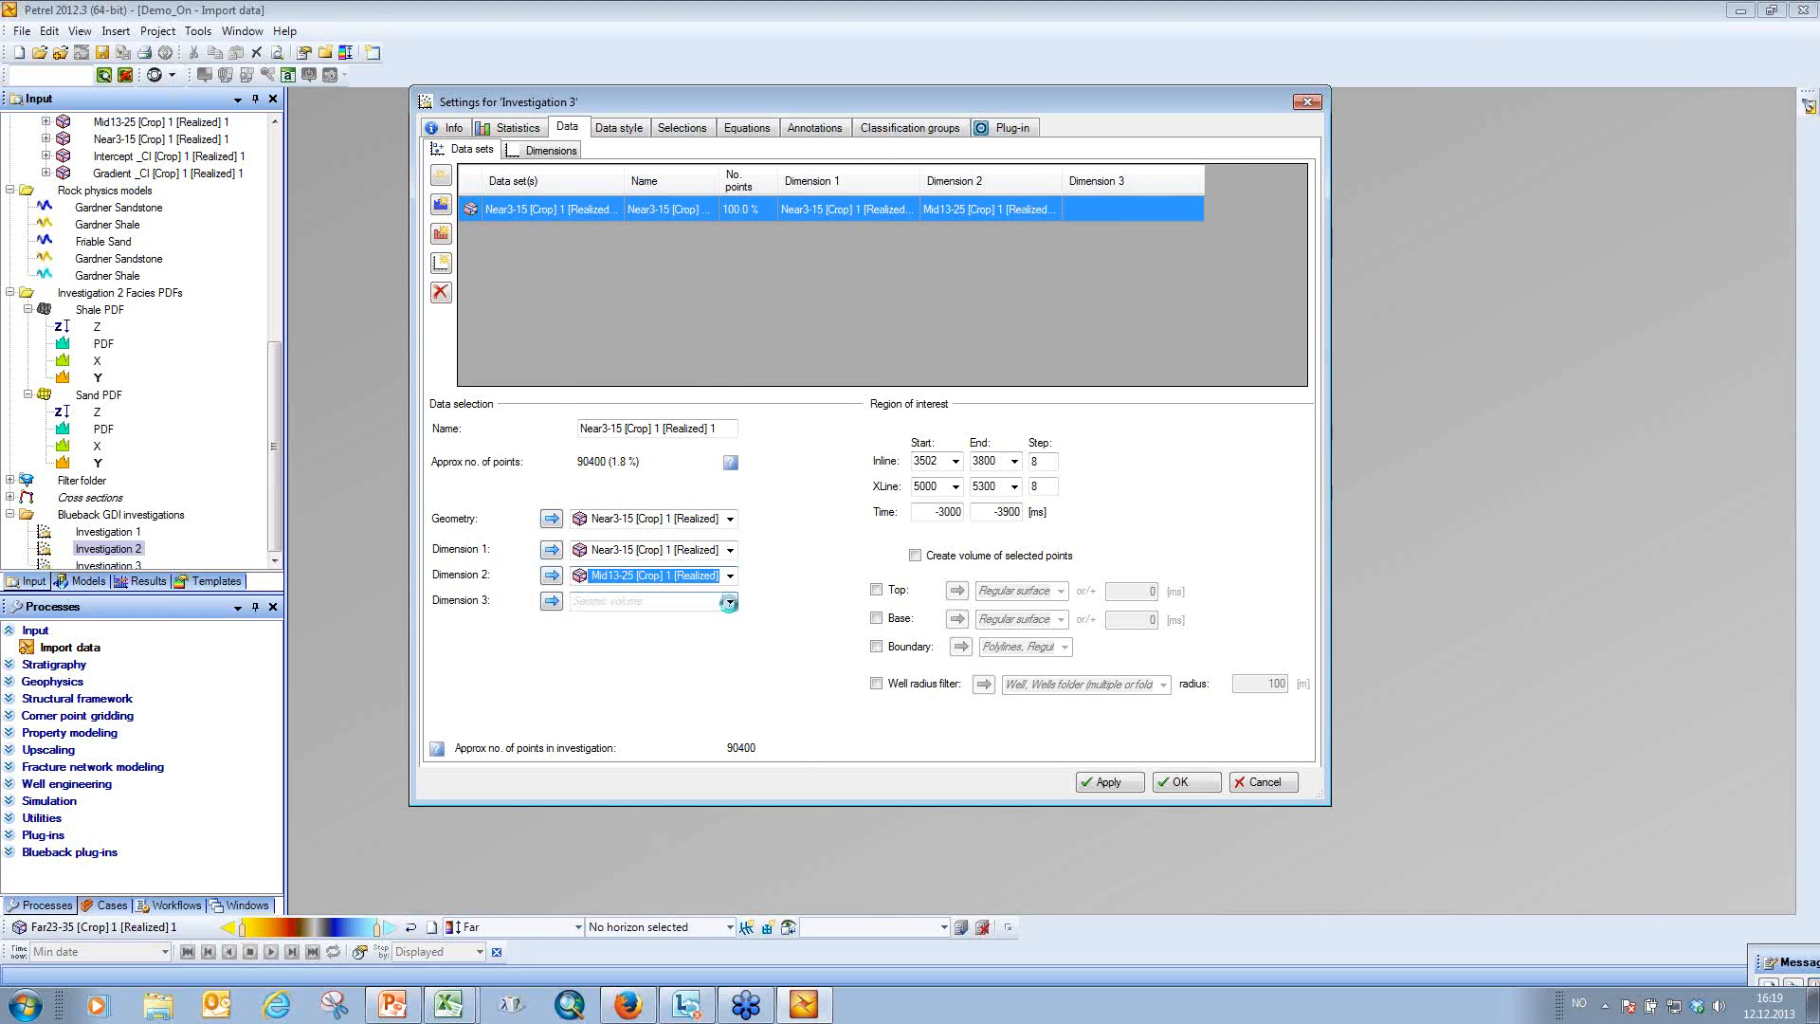
click(729, 601)
click(709, 654)
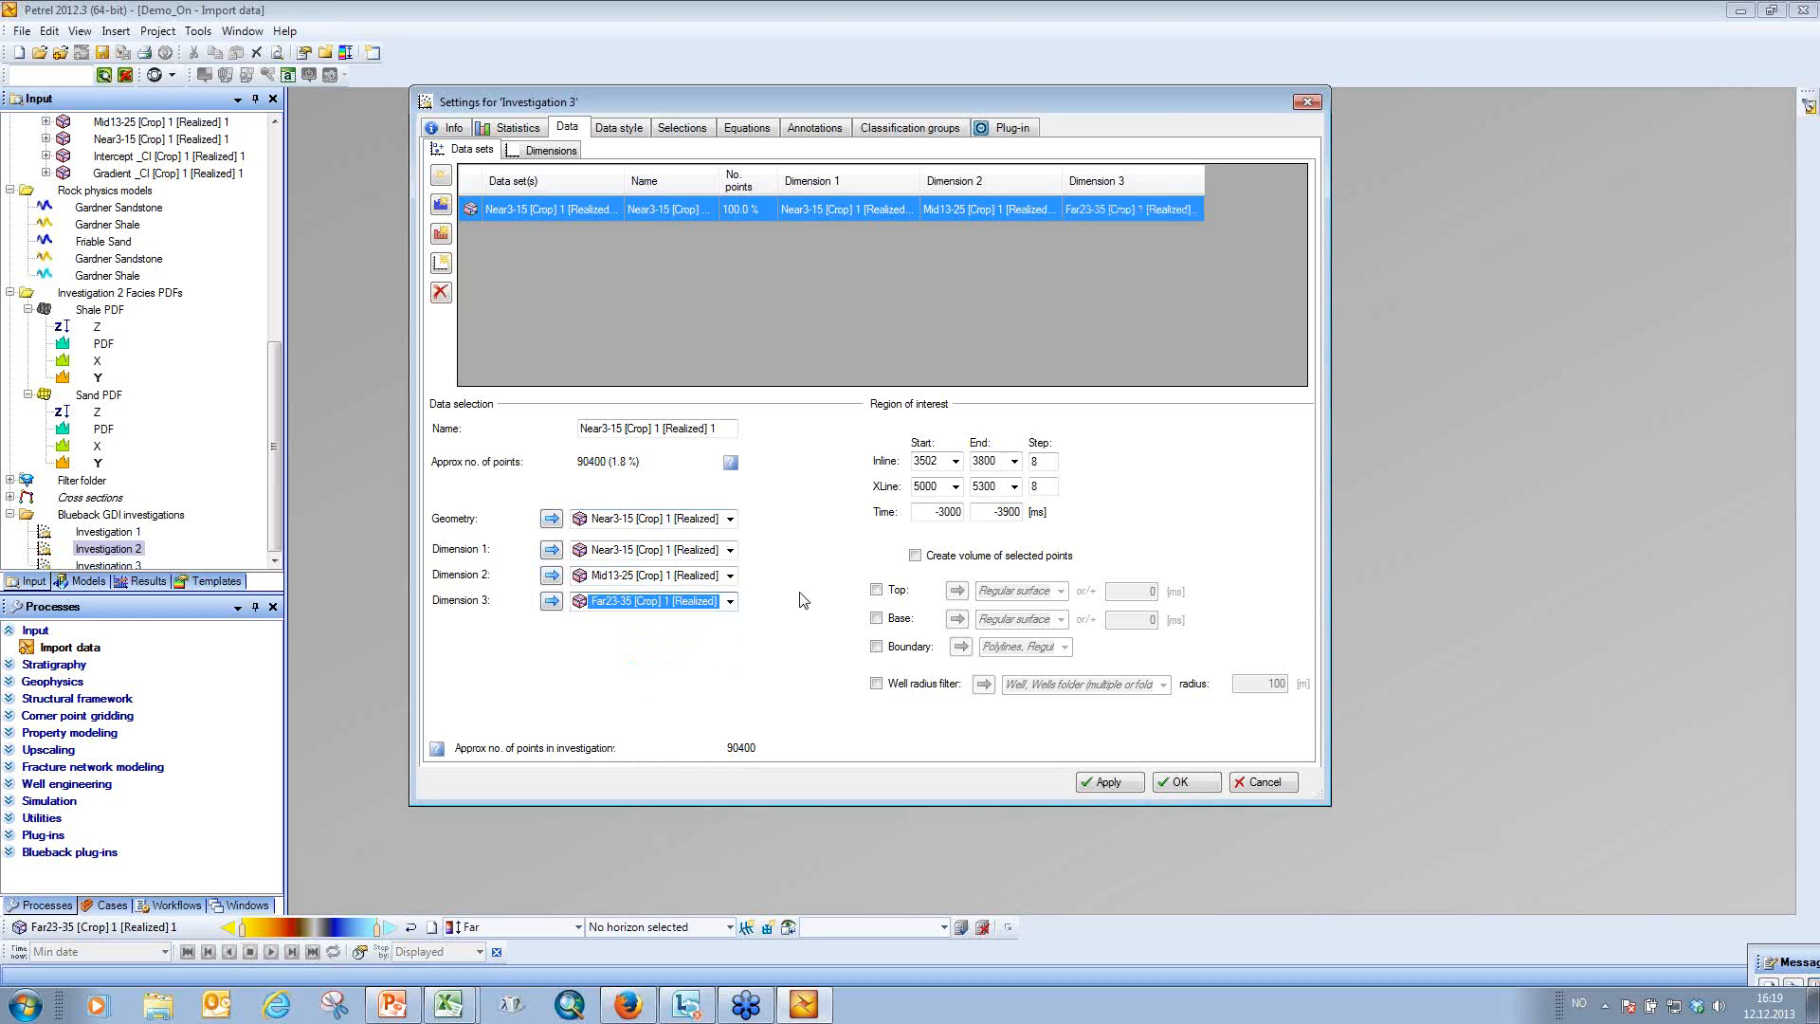
click(1200, 790)
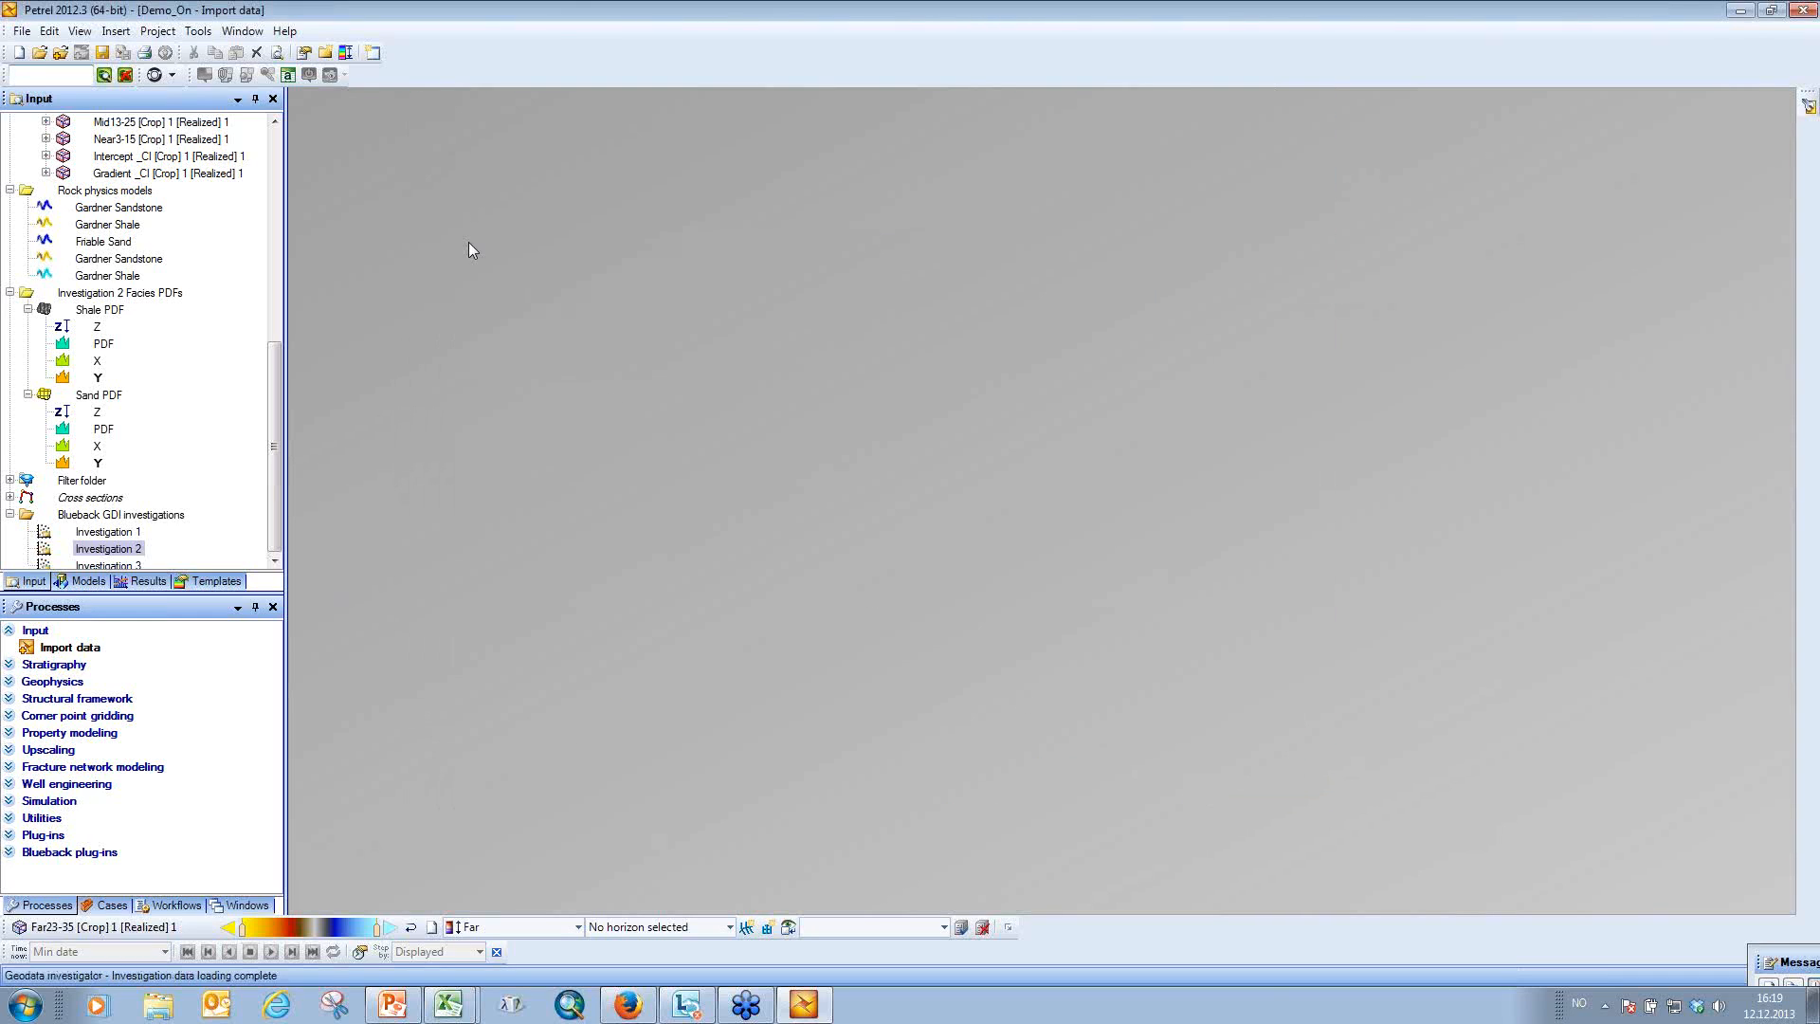
Display Investigation 3 in a new Blueback matrix window and color its points by Far.
click(242, 32)
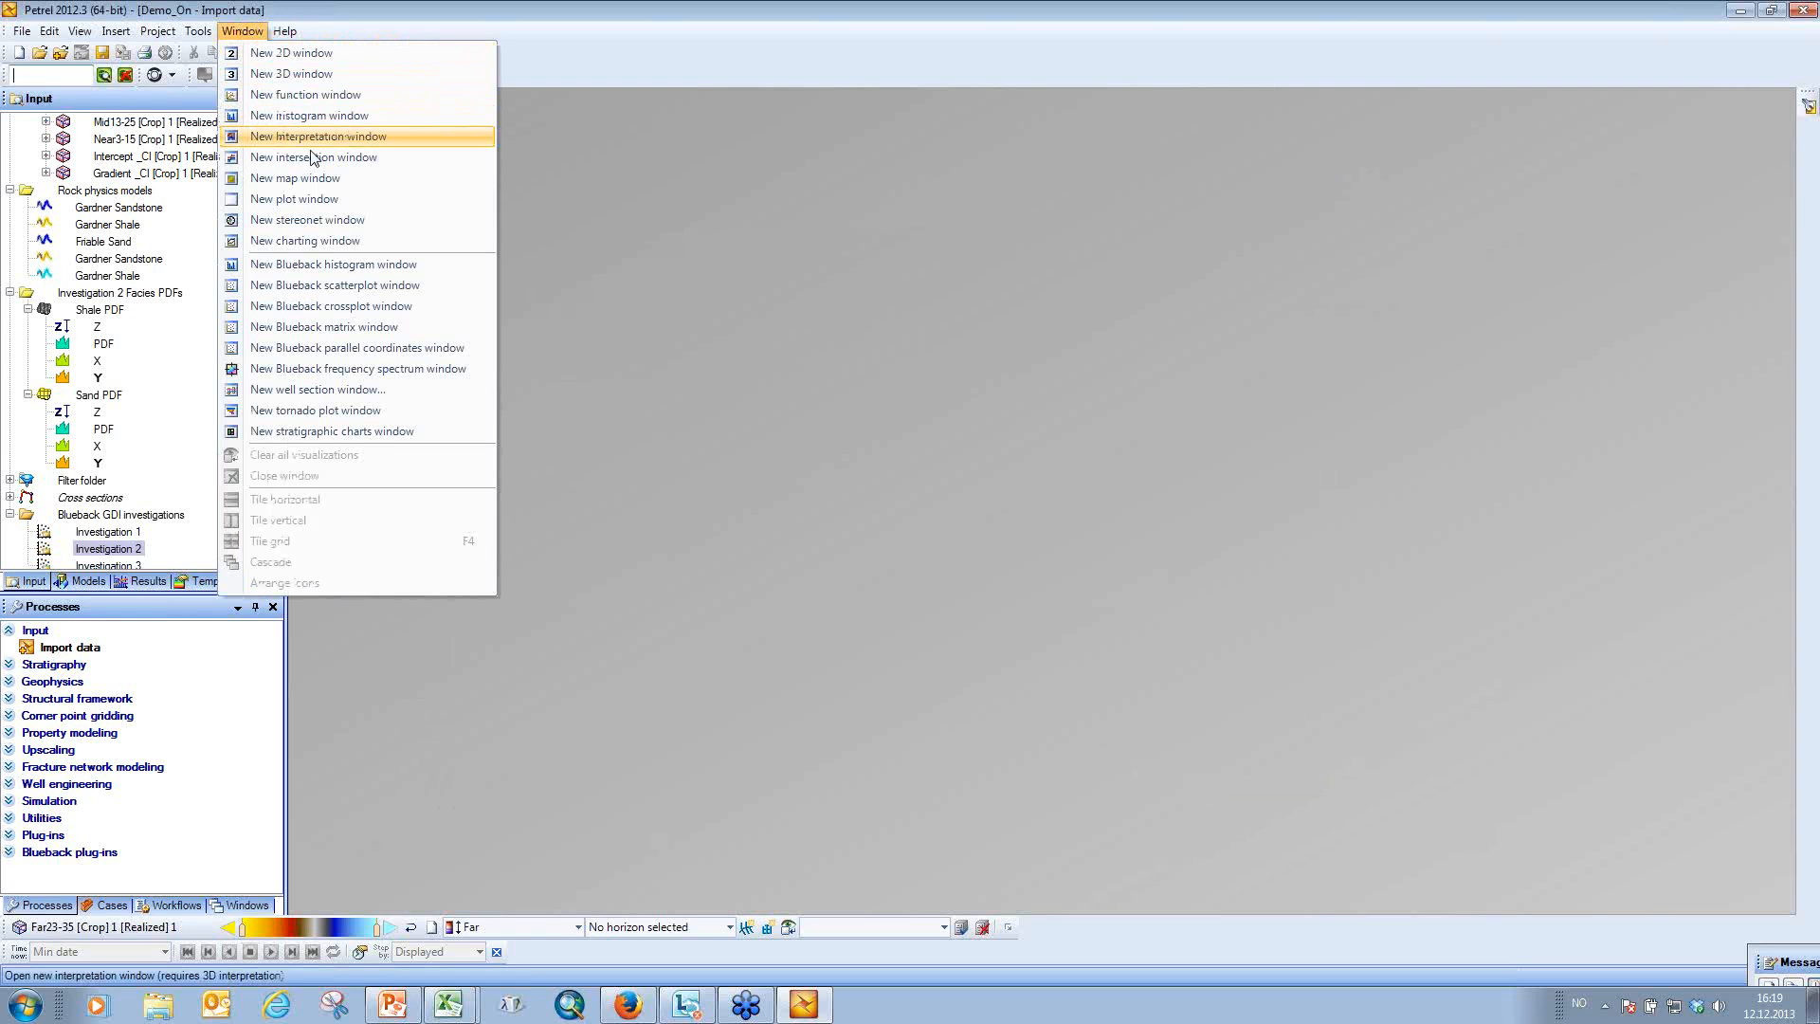
click(332, 328)
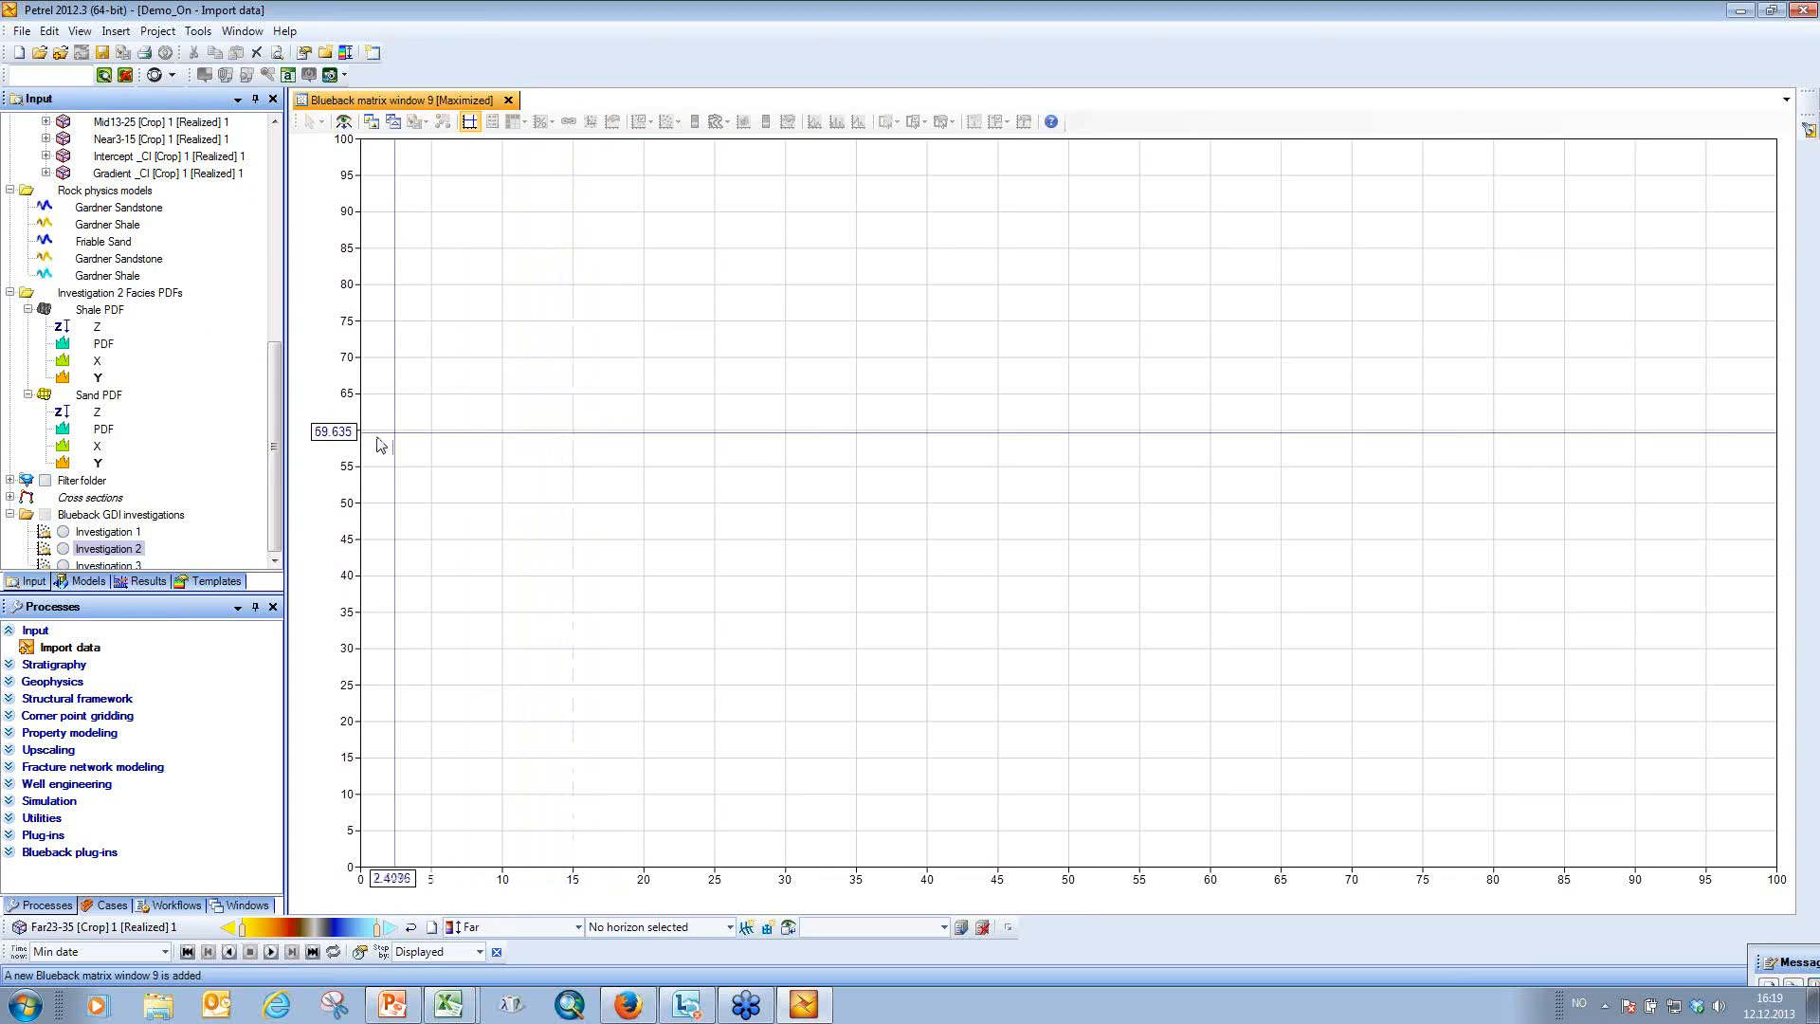
drag(269, 406, 269, 417)
click(64, 549)
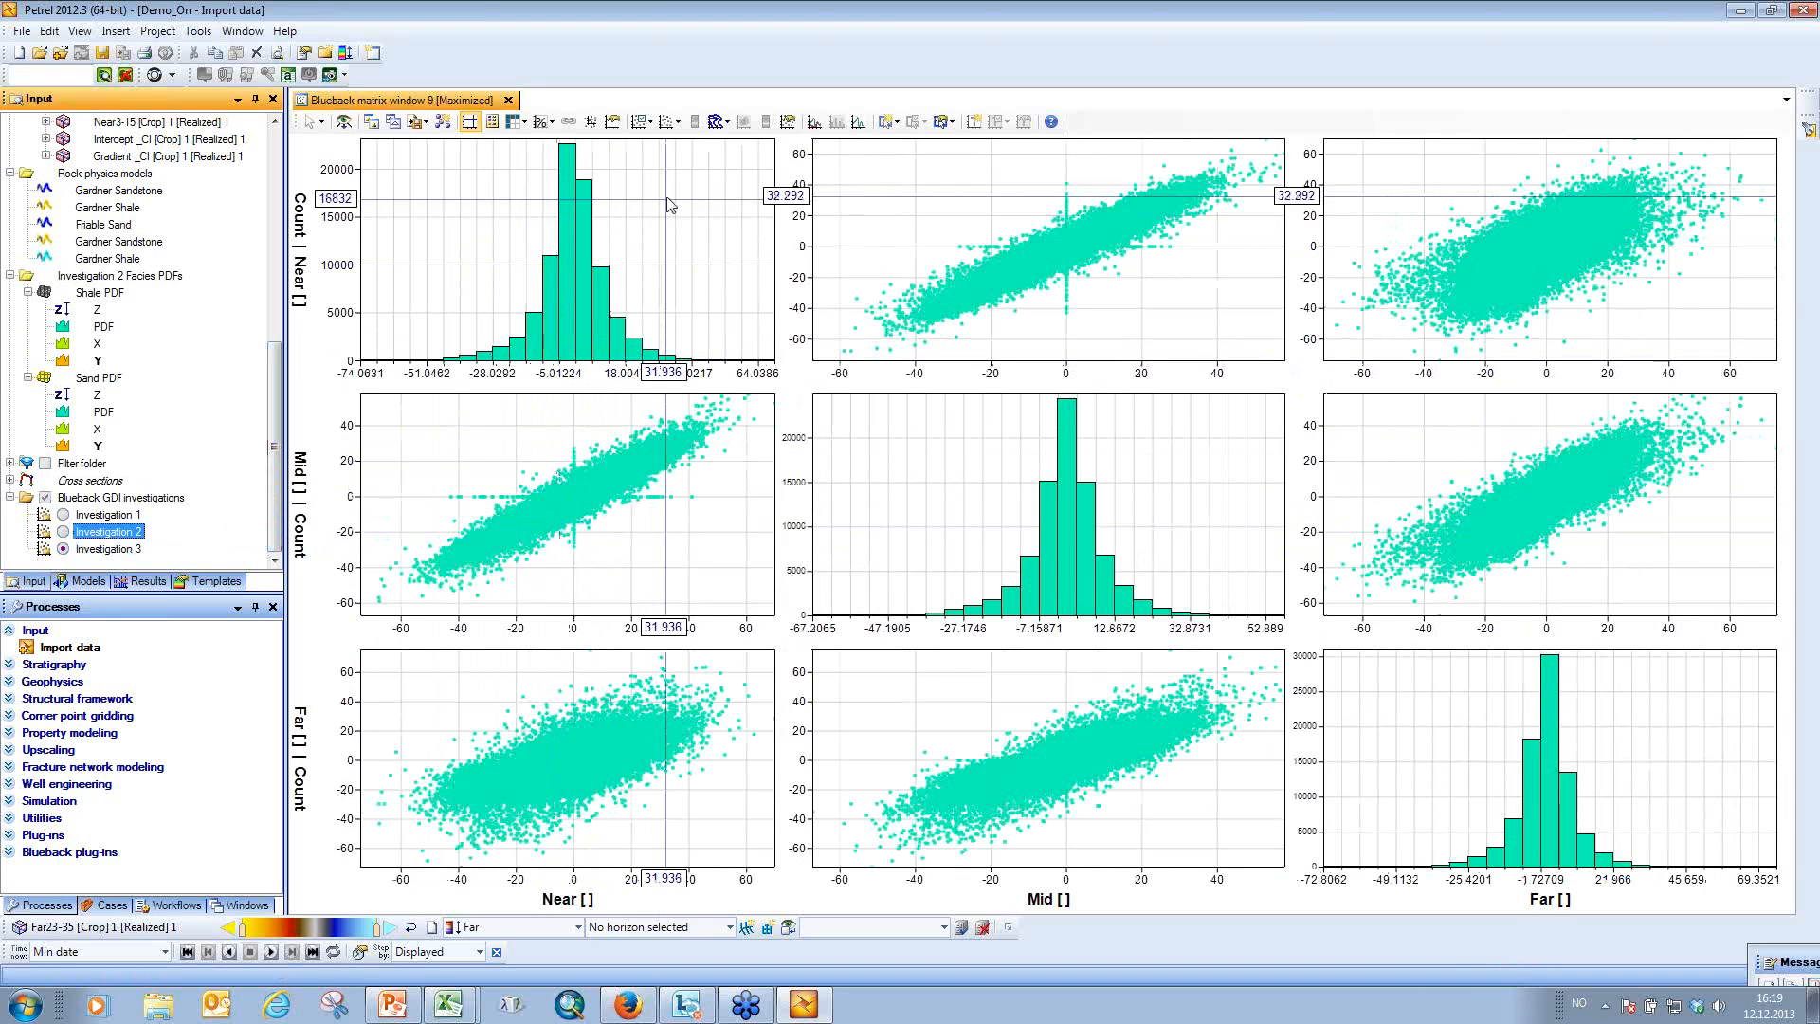
click(665, 123)
click(698, 185)
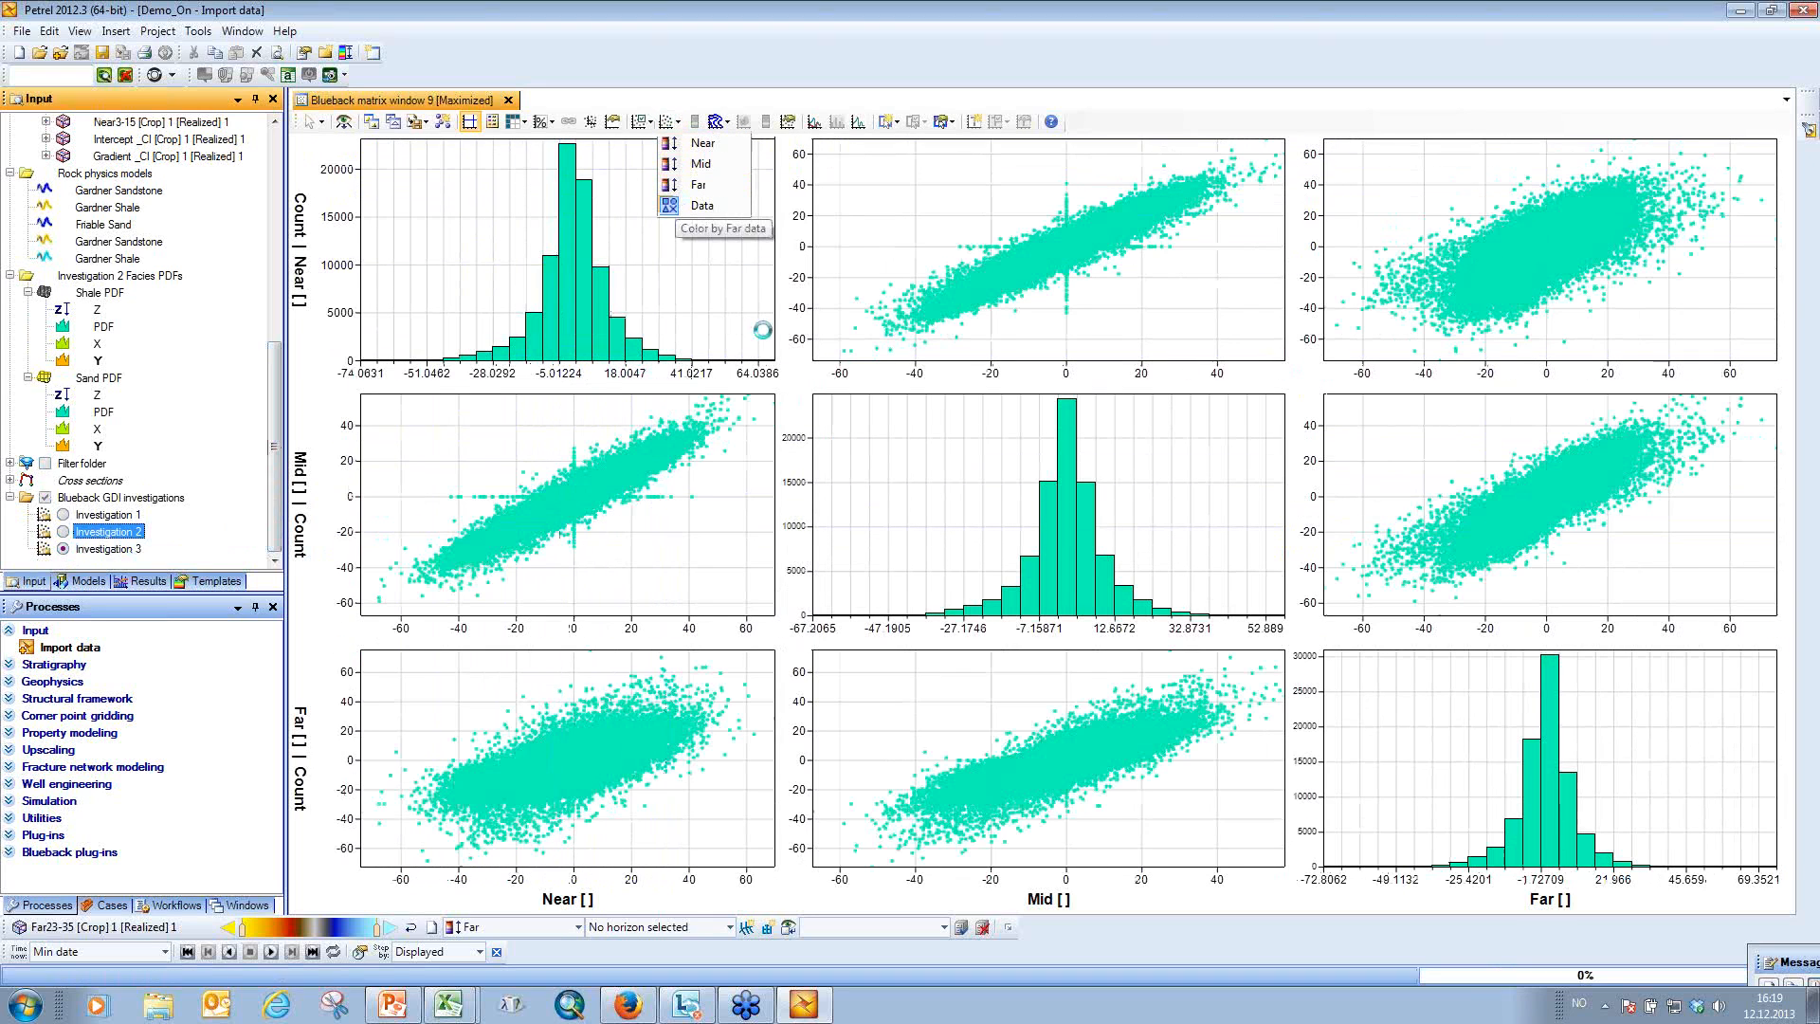
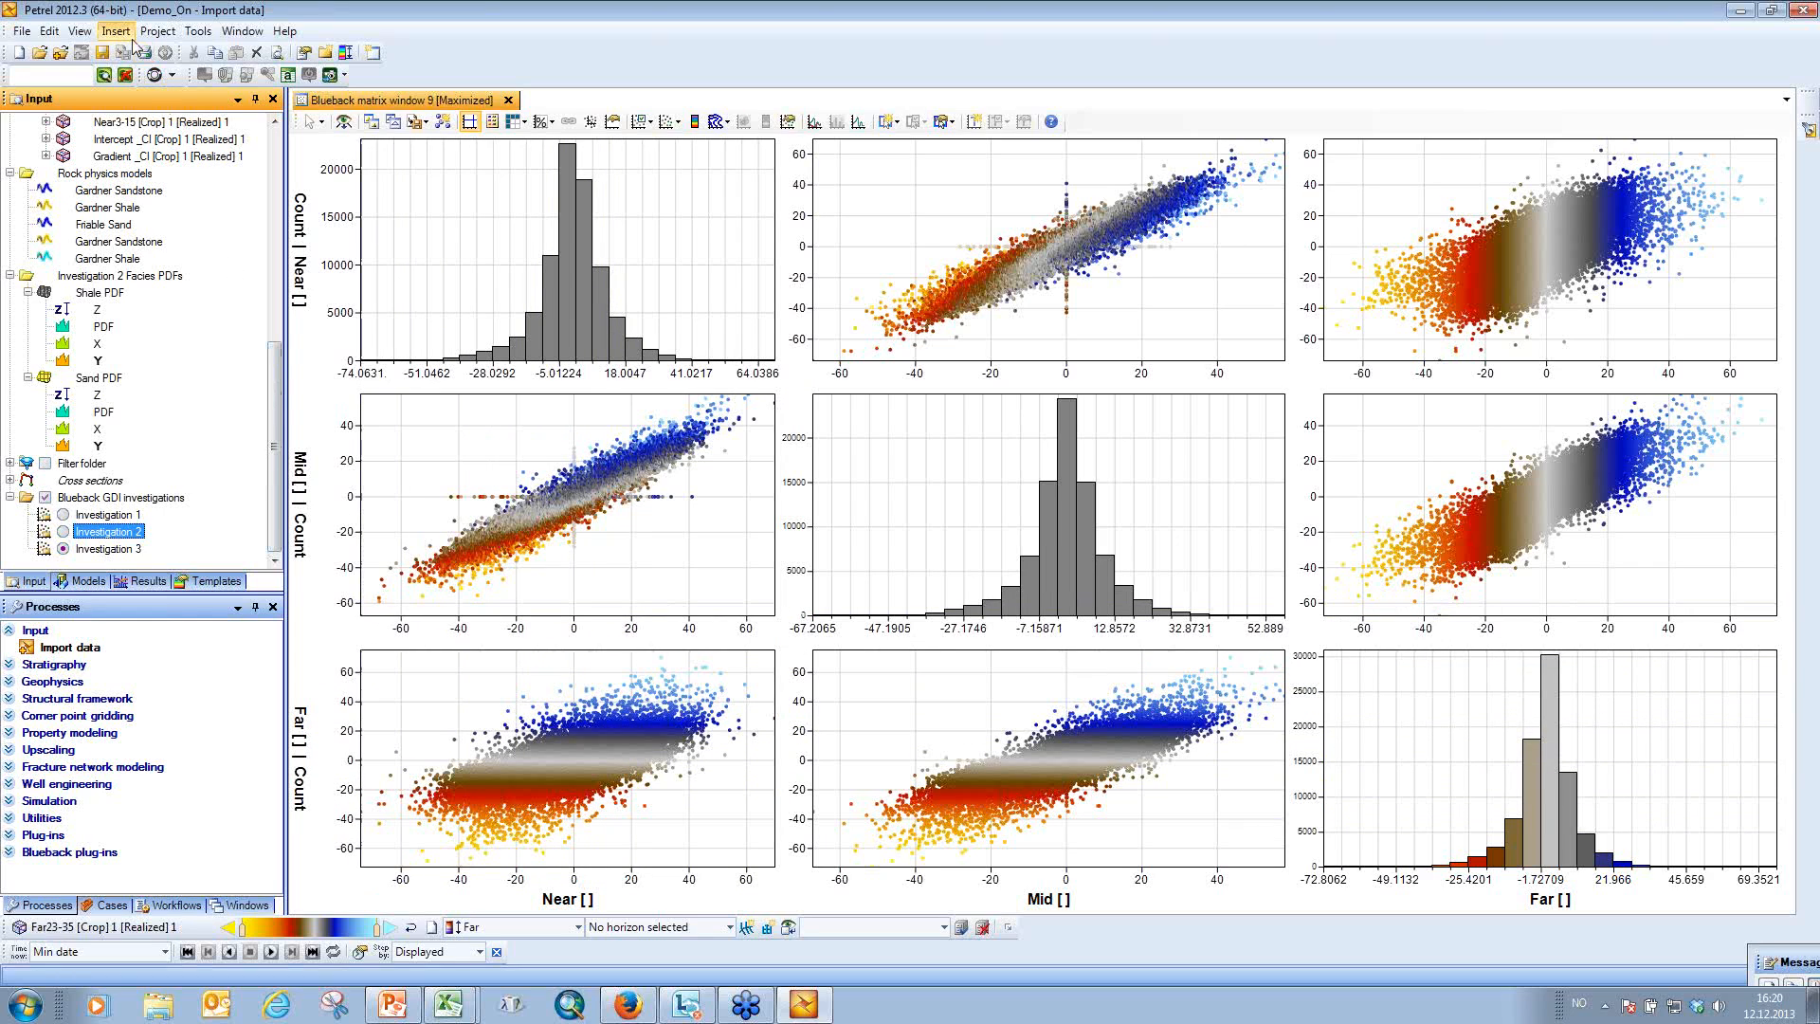
Create another Blueback GDI investigation with a Seismic 3D data set using Near3-15 [Crop] 1 as its geometry.
click(116, 31)
click(263, 324)
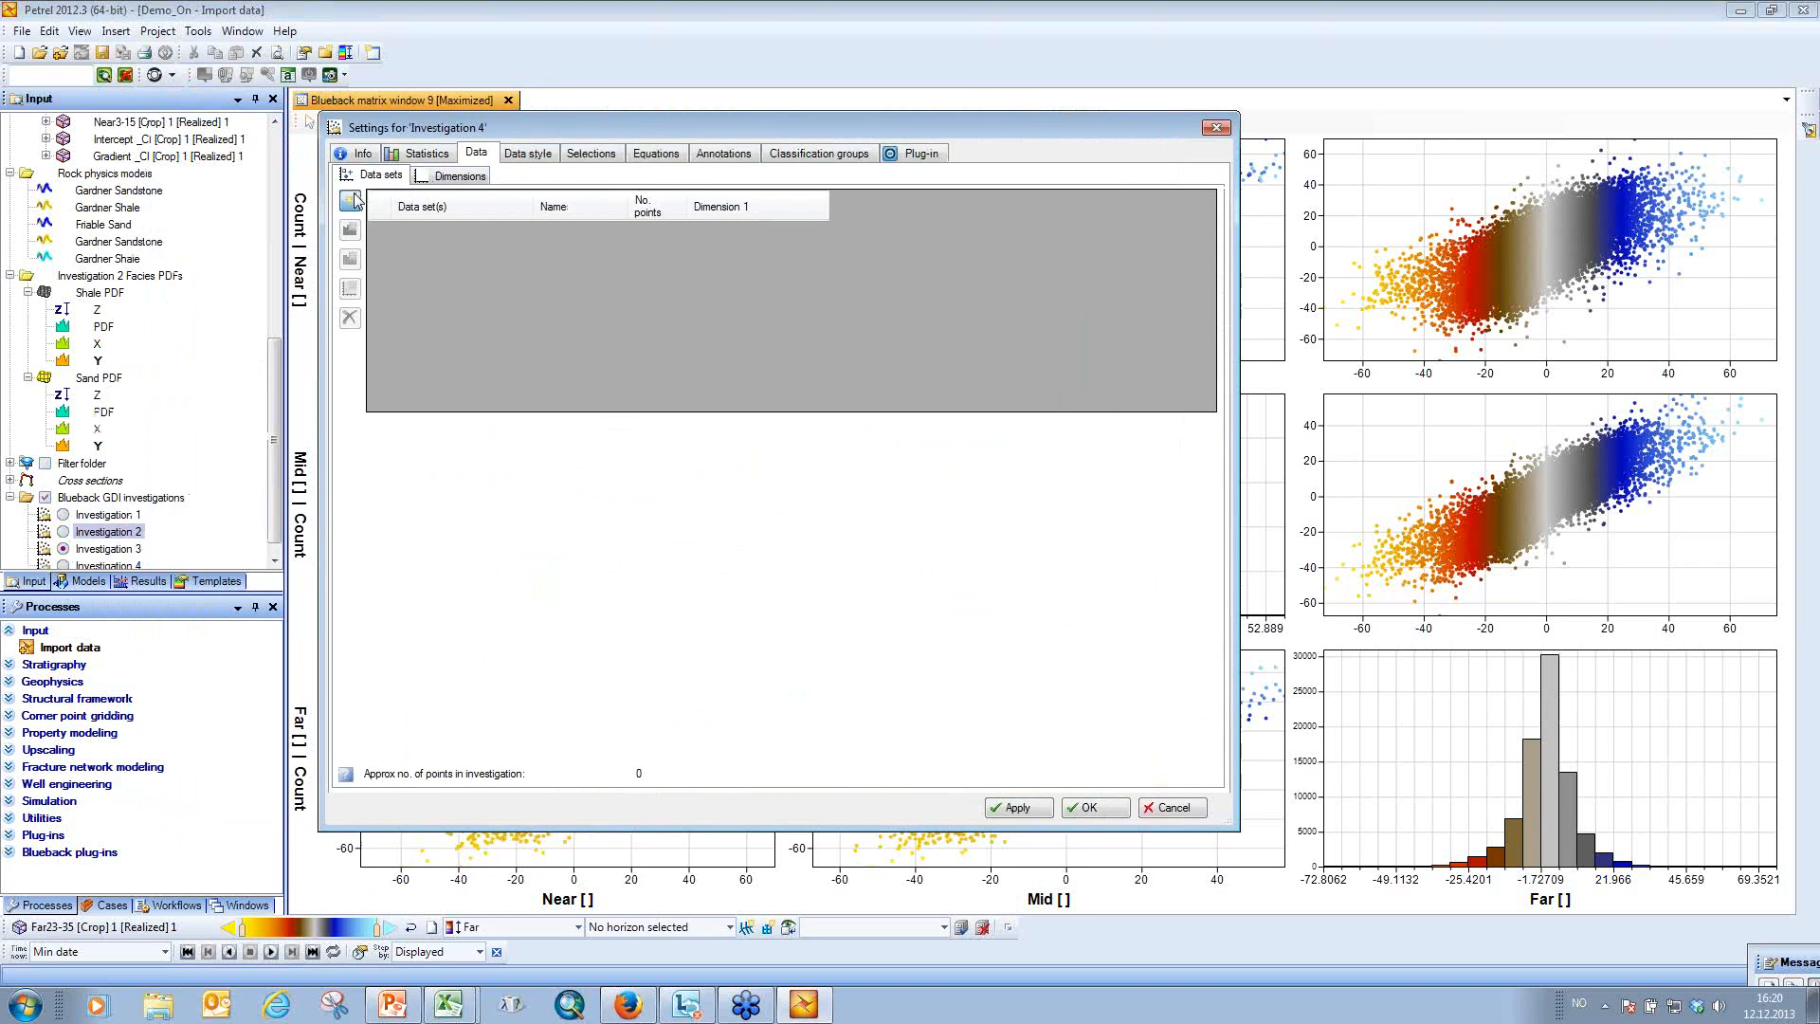
click(355, 201)
click(406, 253)
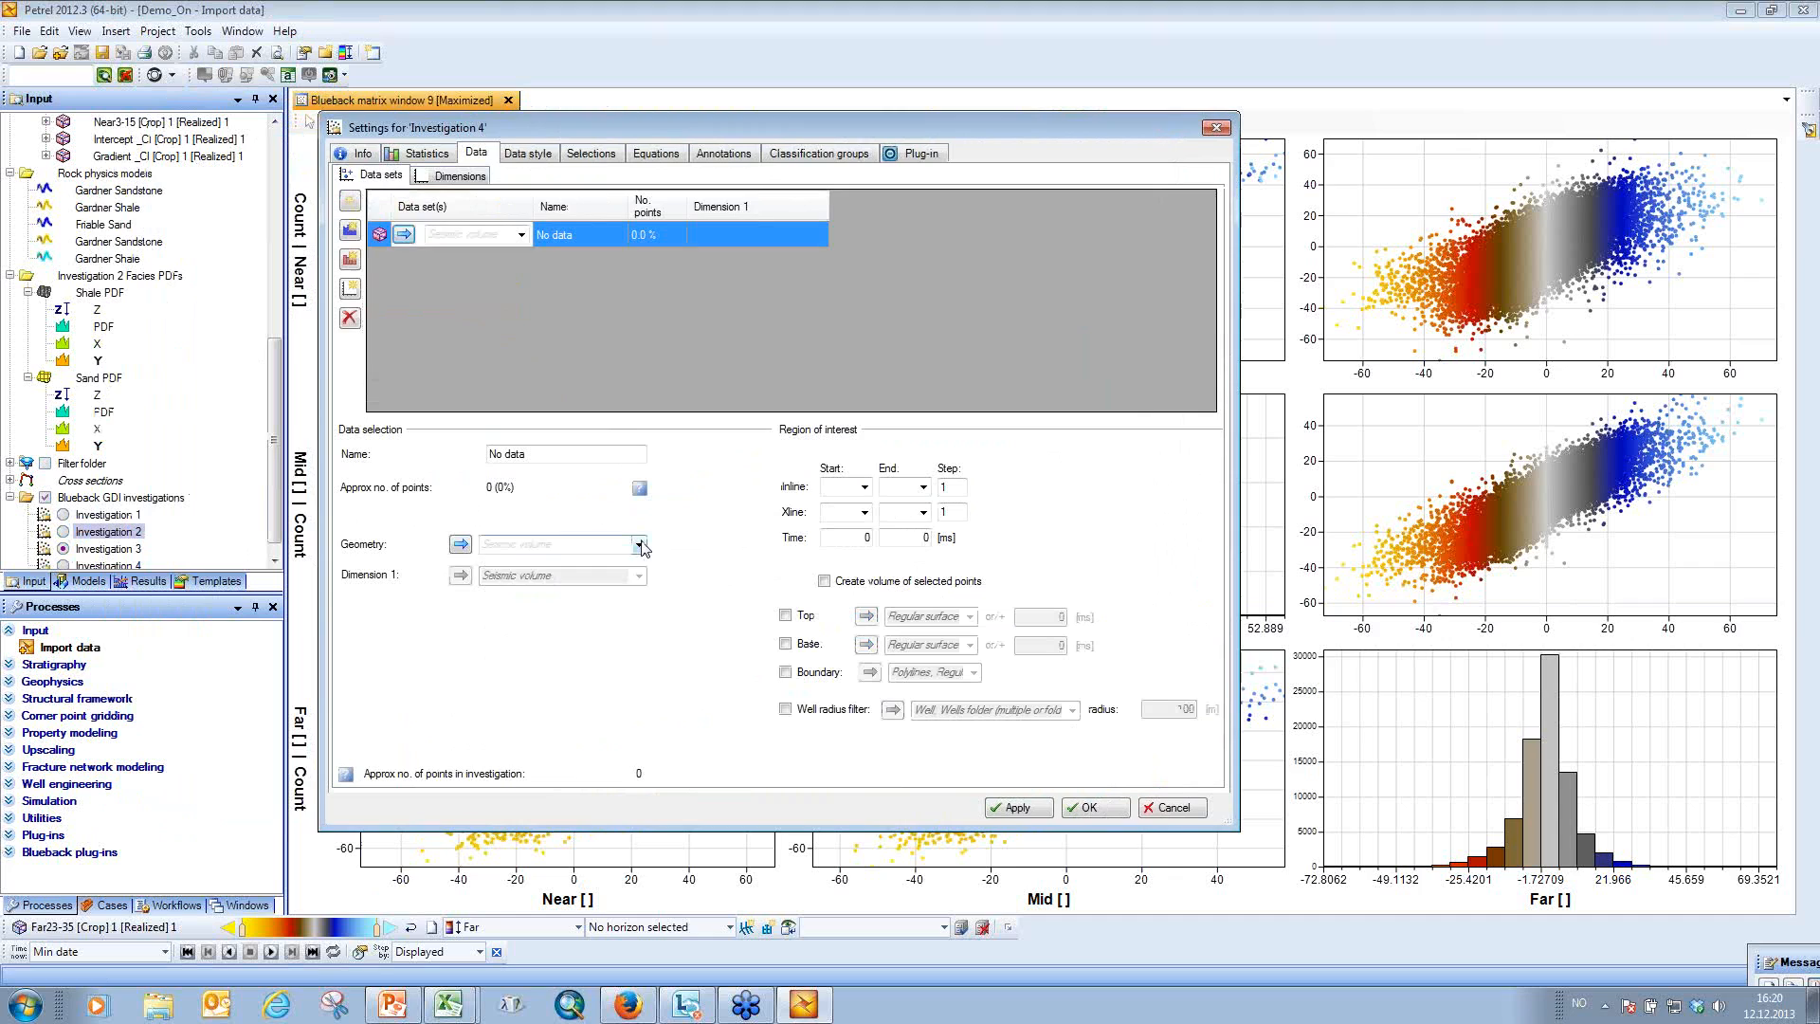
click(641, 545)
click(604, 632)
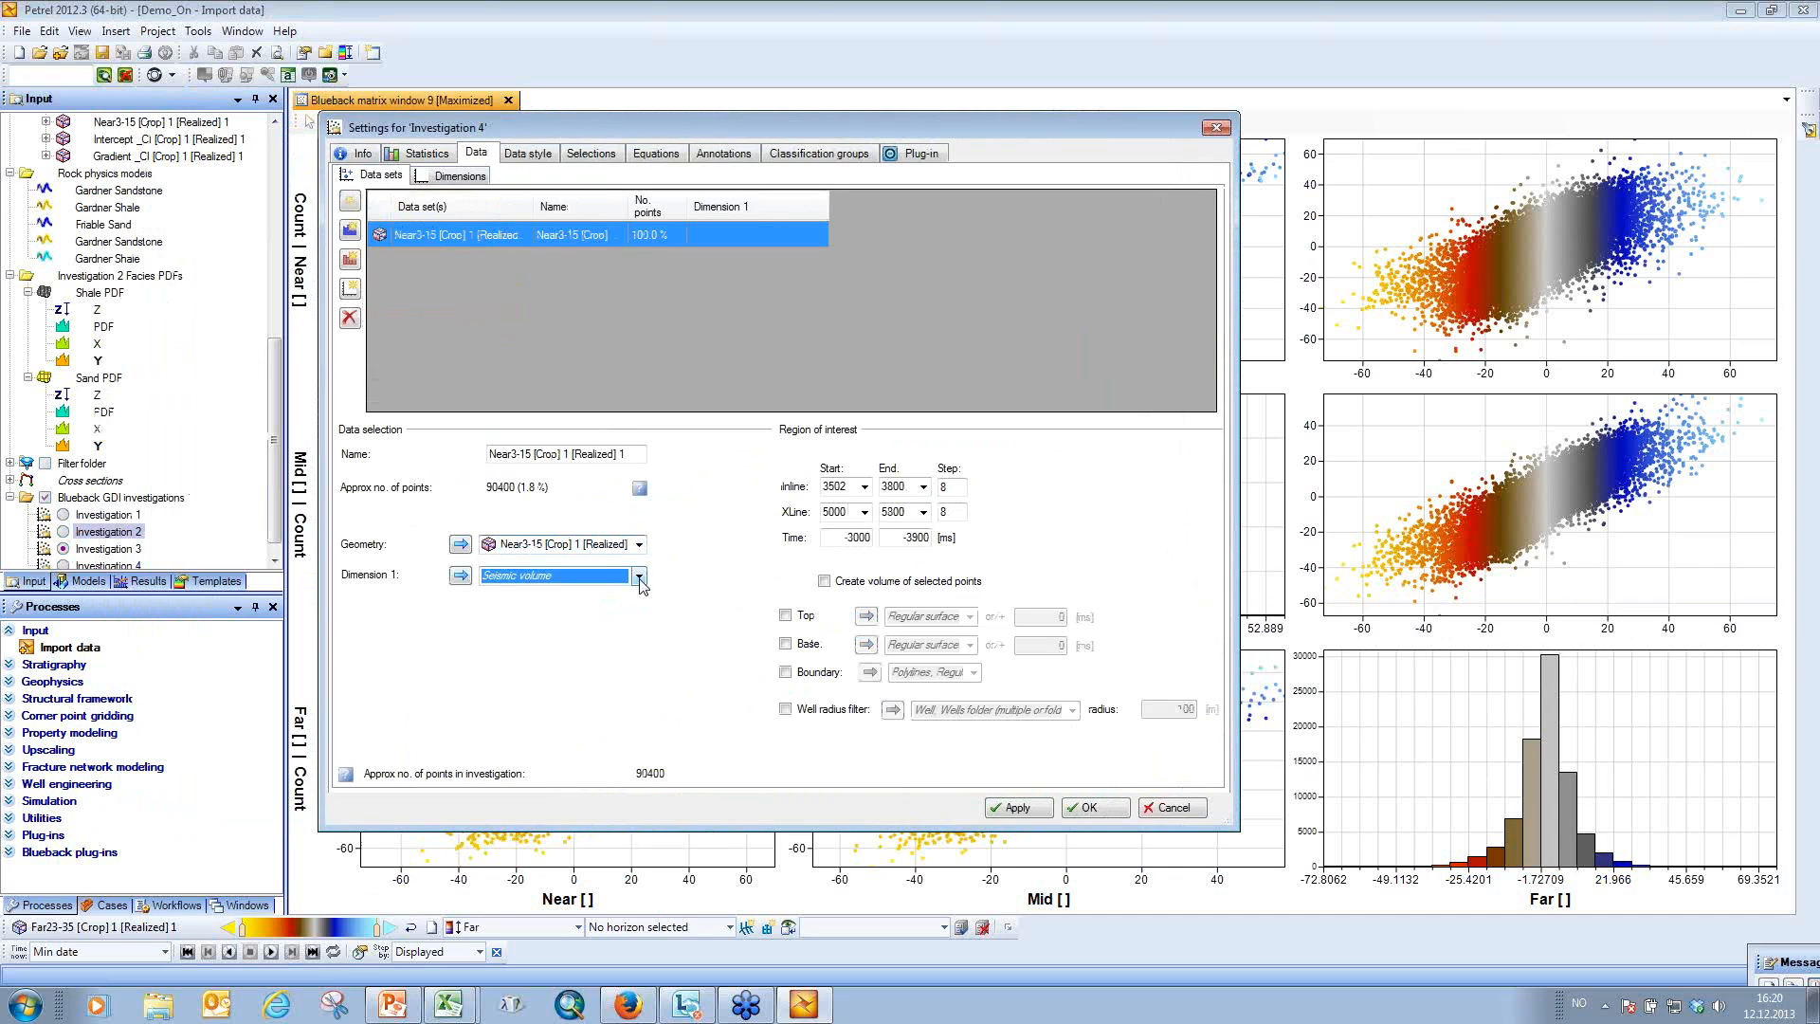
Assign the Intercept, Gradient and Far23-35 volumes to Dimensions 1, 2 and 3 and accept the Investigation 4 settings.
click(615, 683)
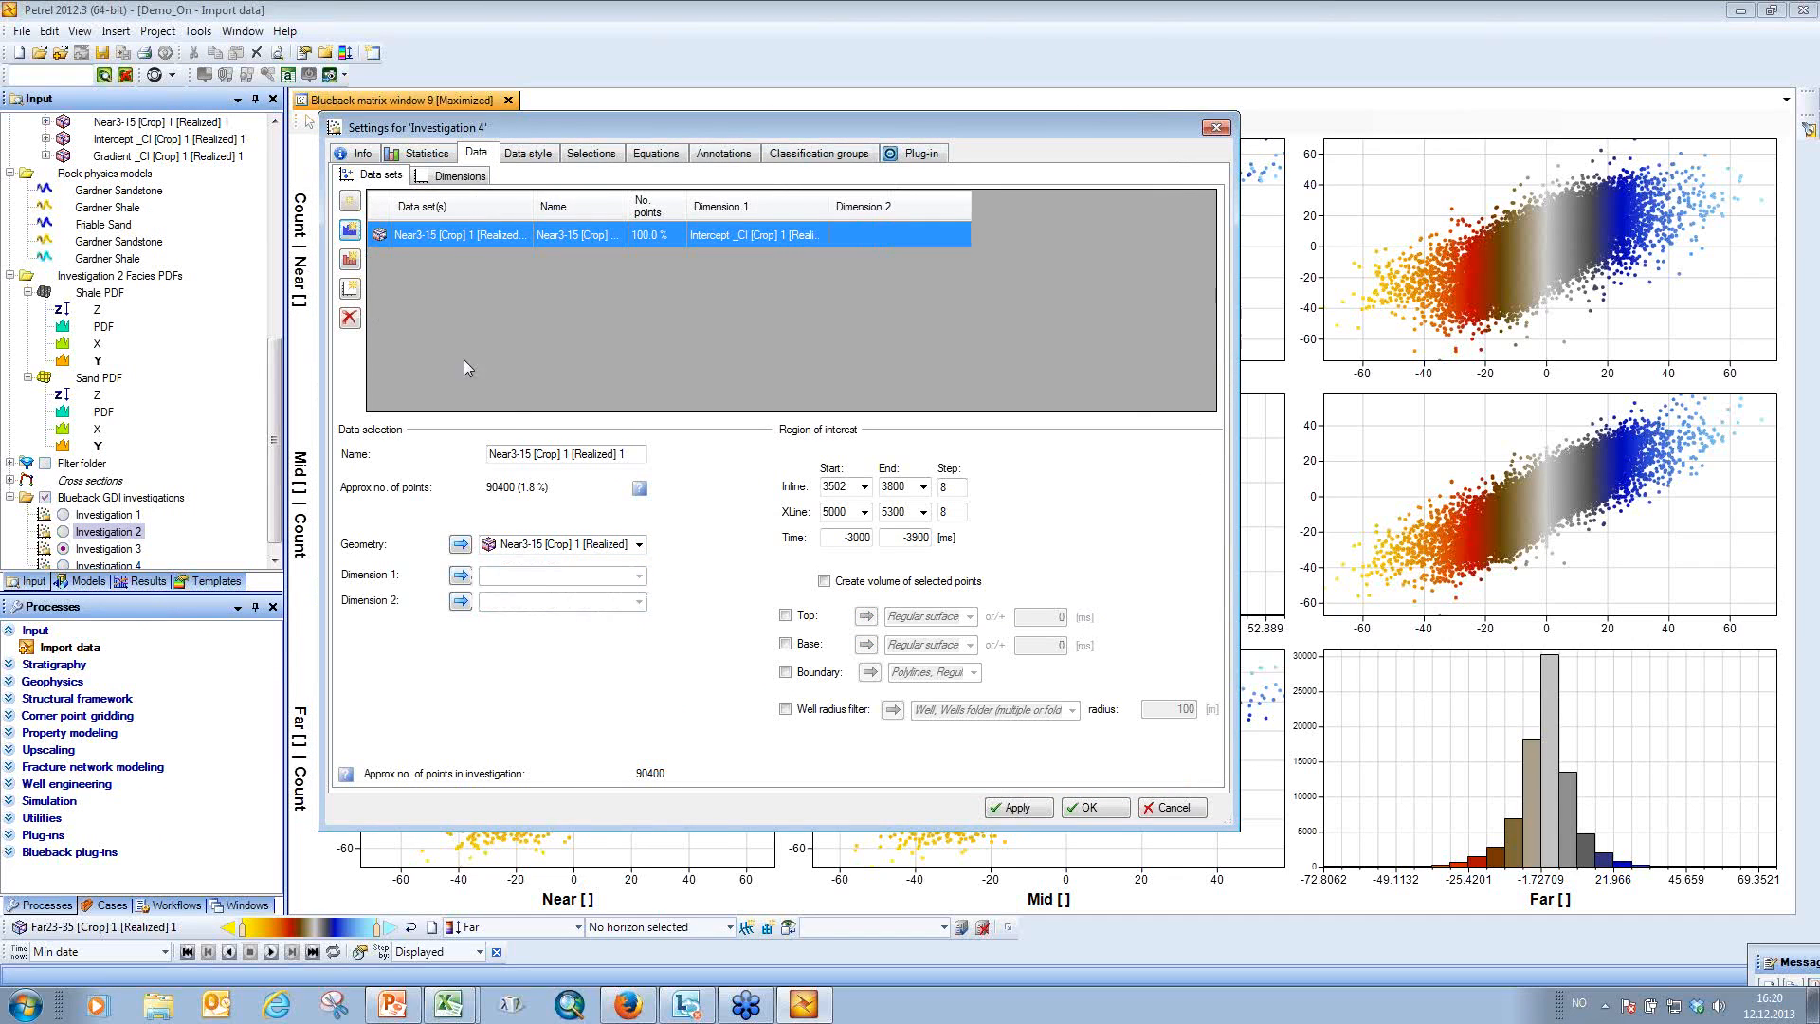
click(595, 724)
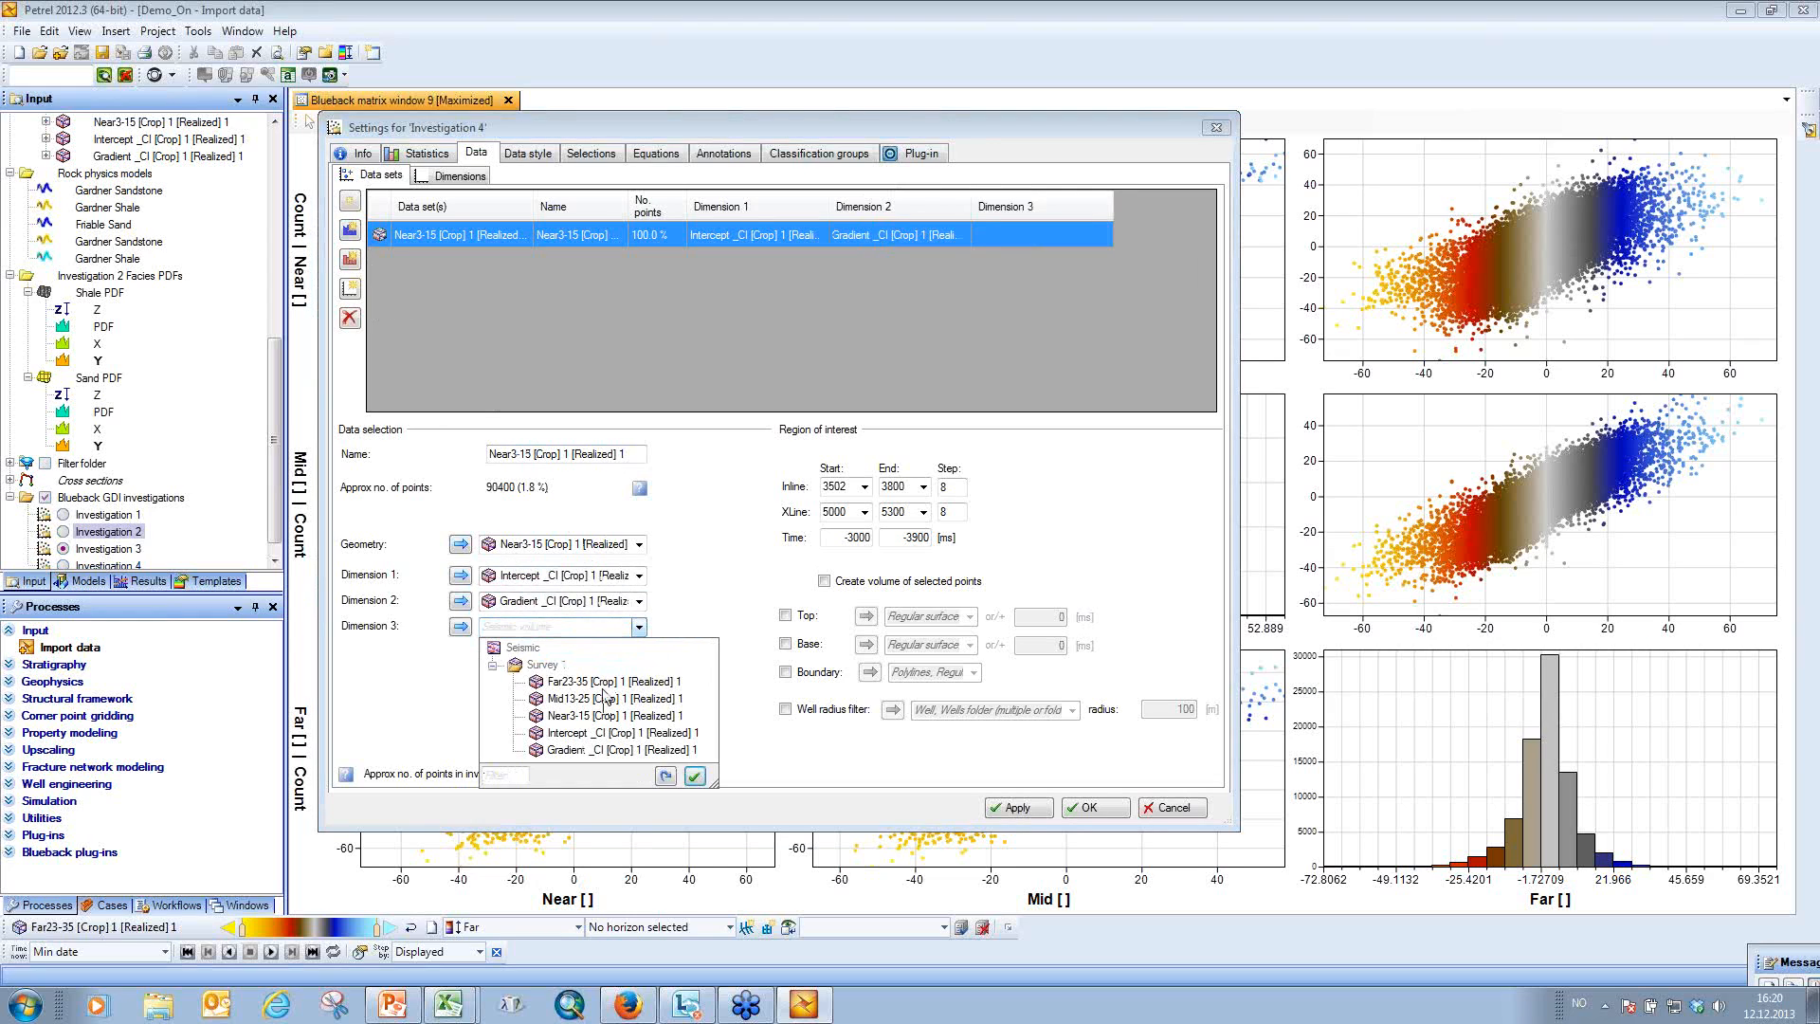
click(607, 683)
click(1086, 807)
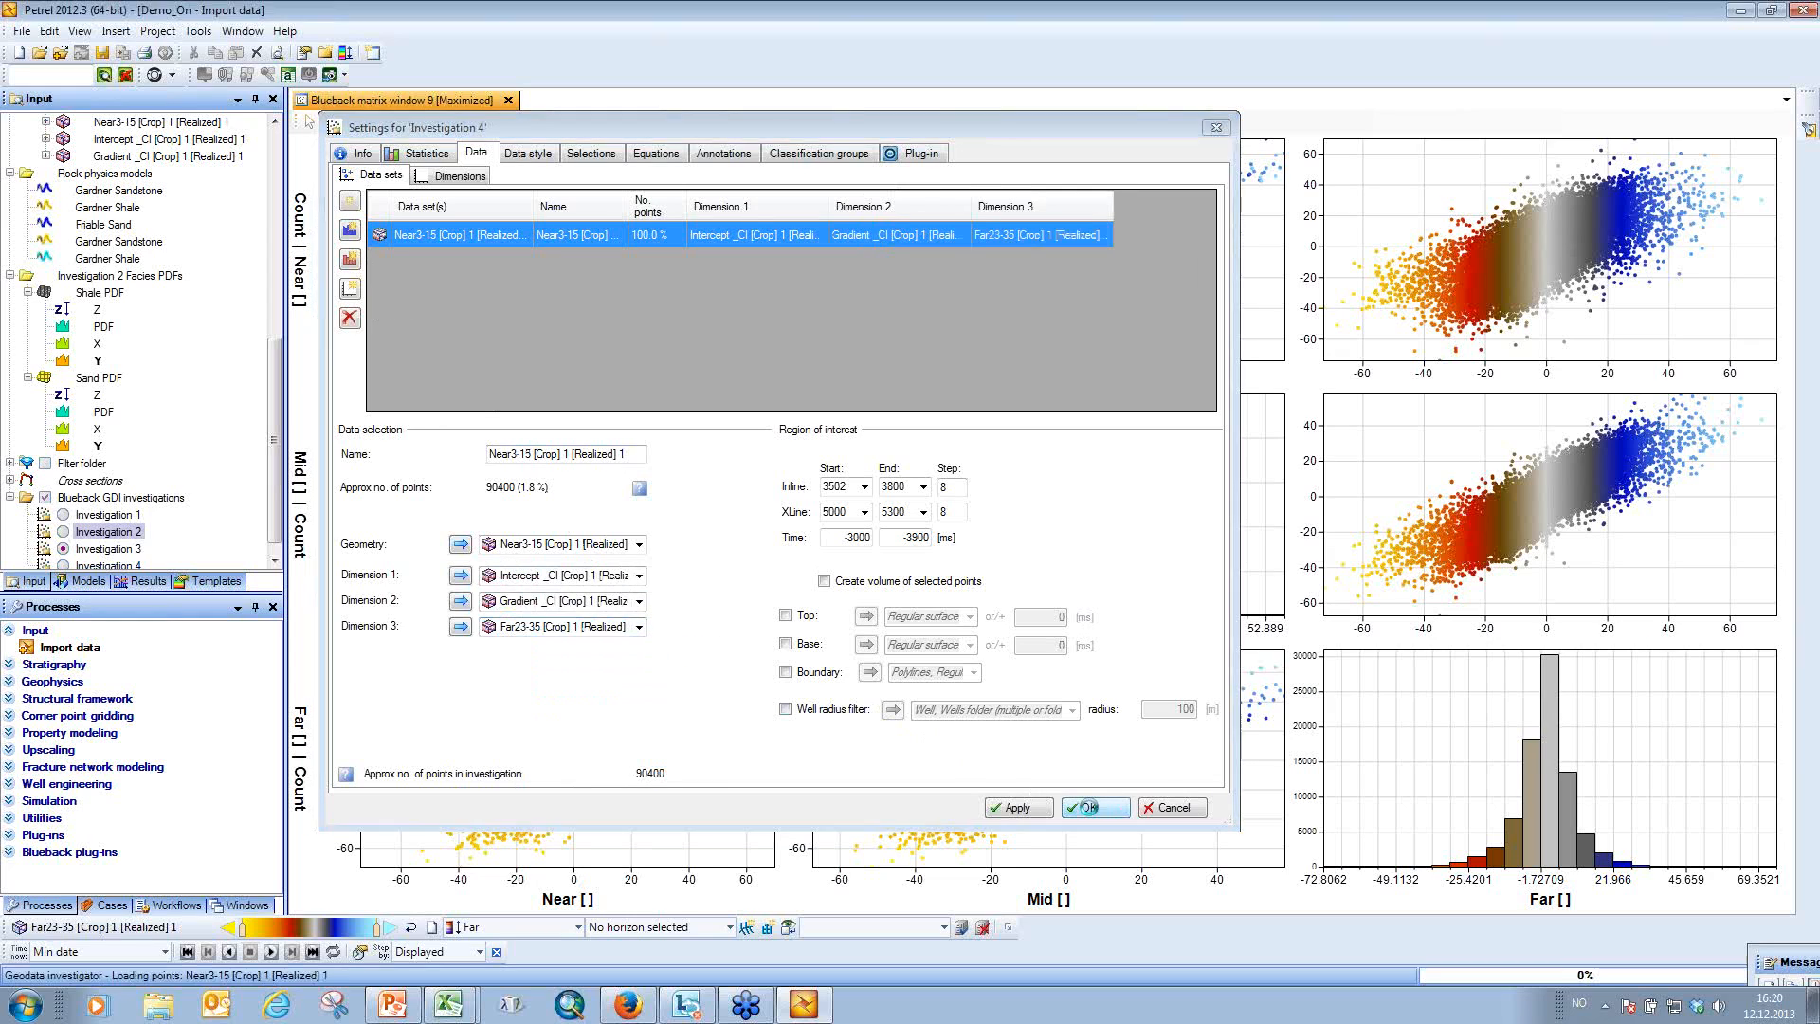
Display Investigation 4 in a new Blueback scatterplot window.
click(243, 31)
click(349, 290)
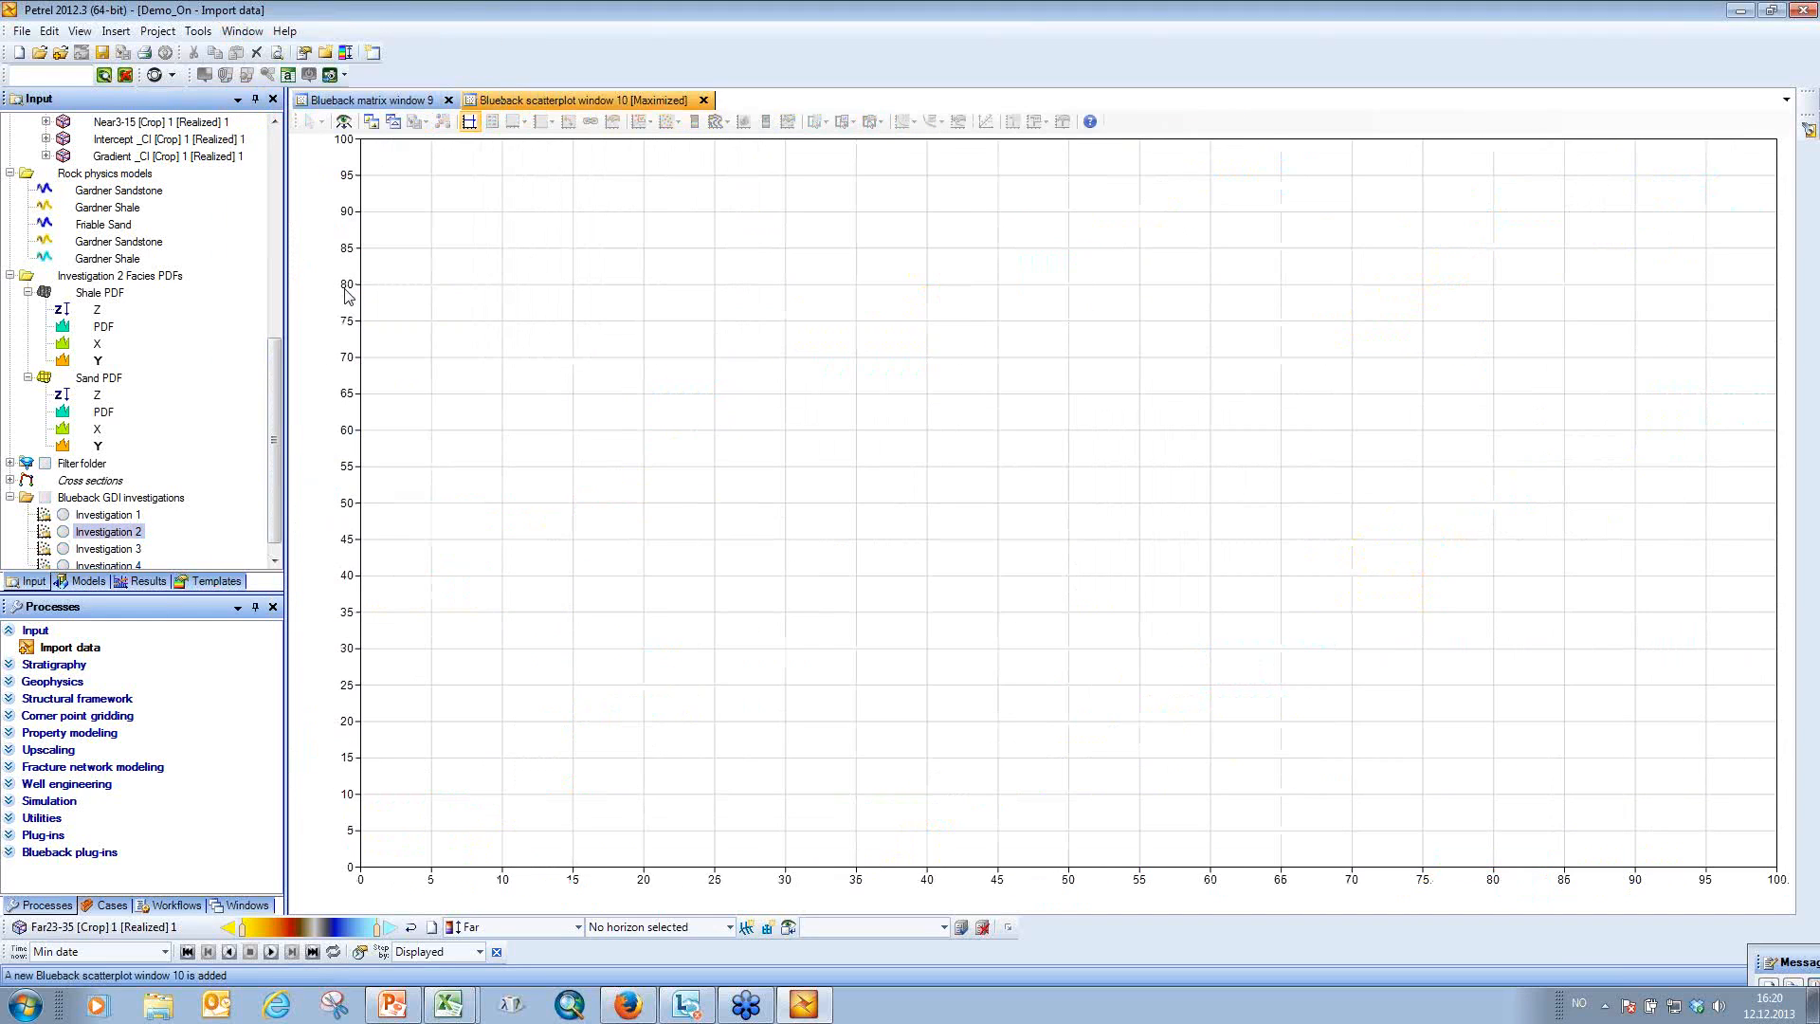
drag(275, 517, 275, 528)
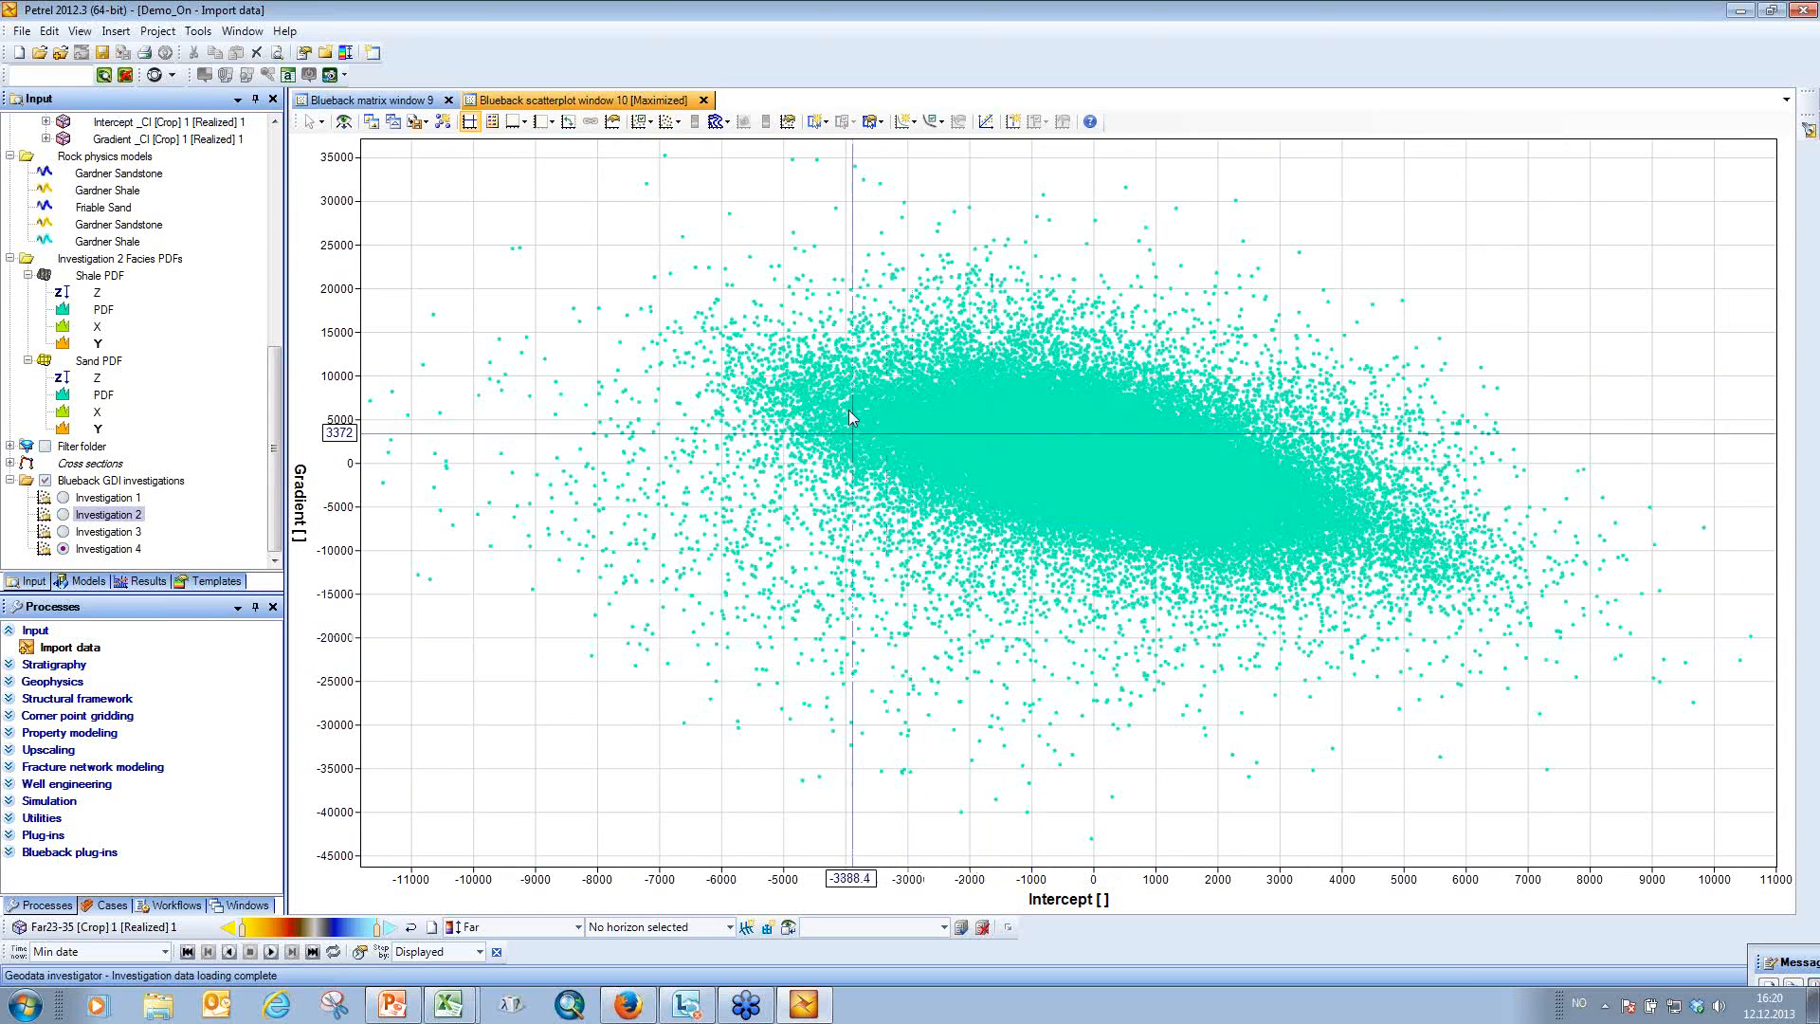
Color the Investigation 4 points by Far and draw a freehand filter around the points between about -9000 and -3000 Intercept.
click(677, 122)
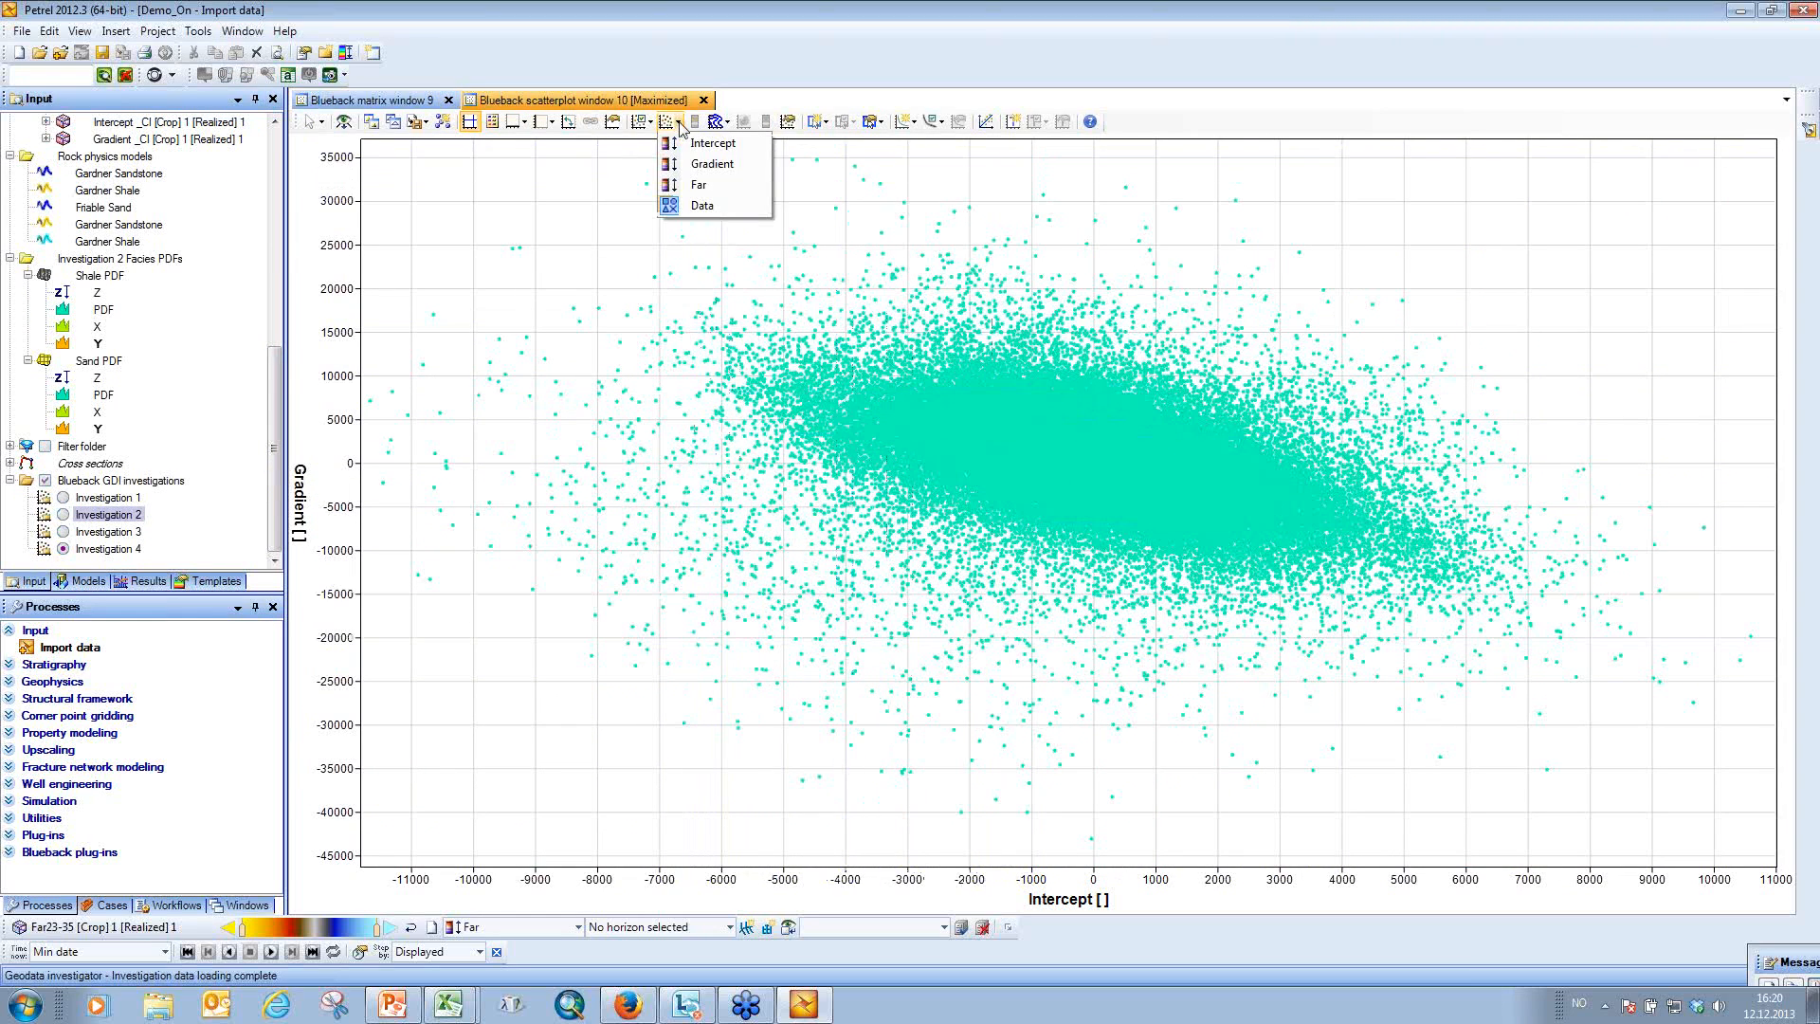
click(699, 185)
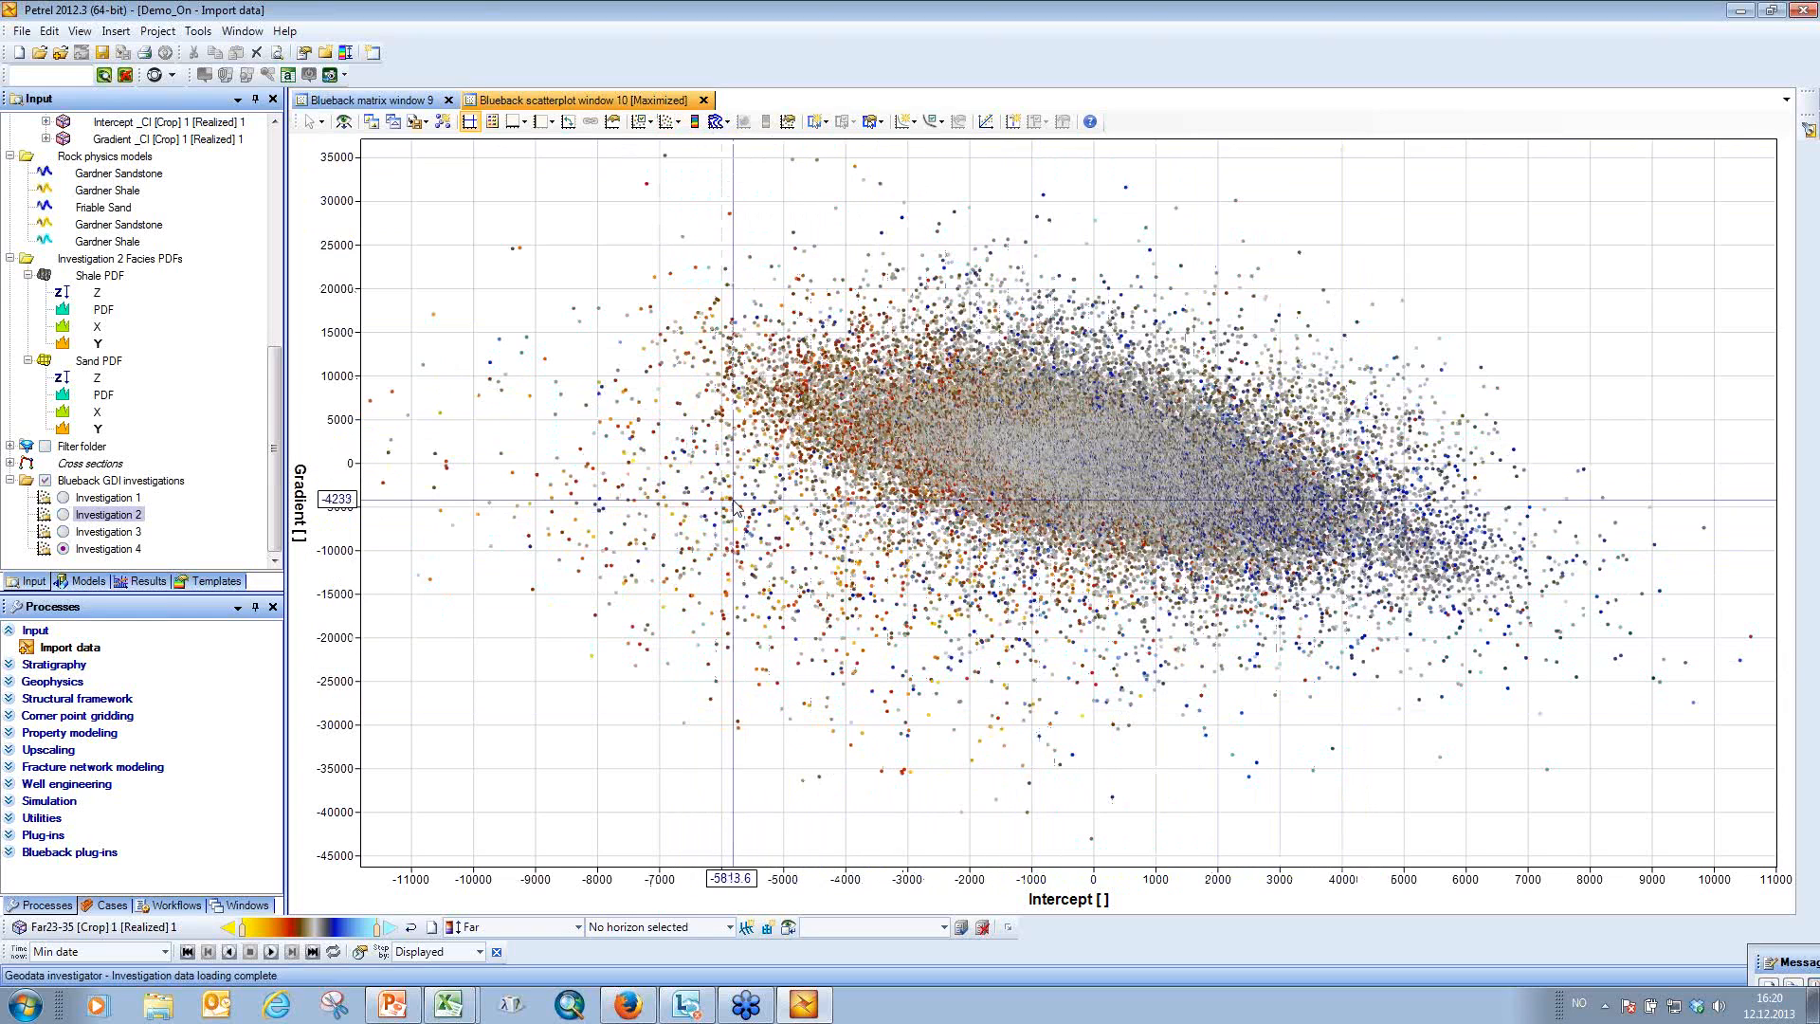
click(818, 122)
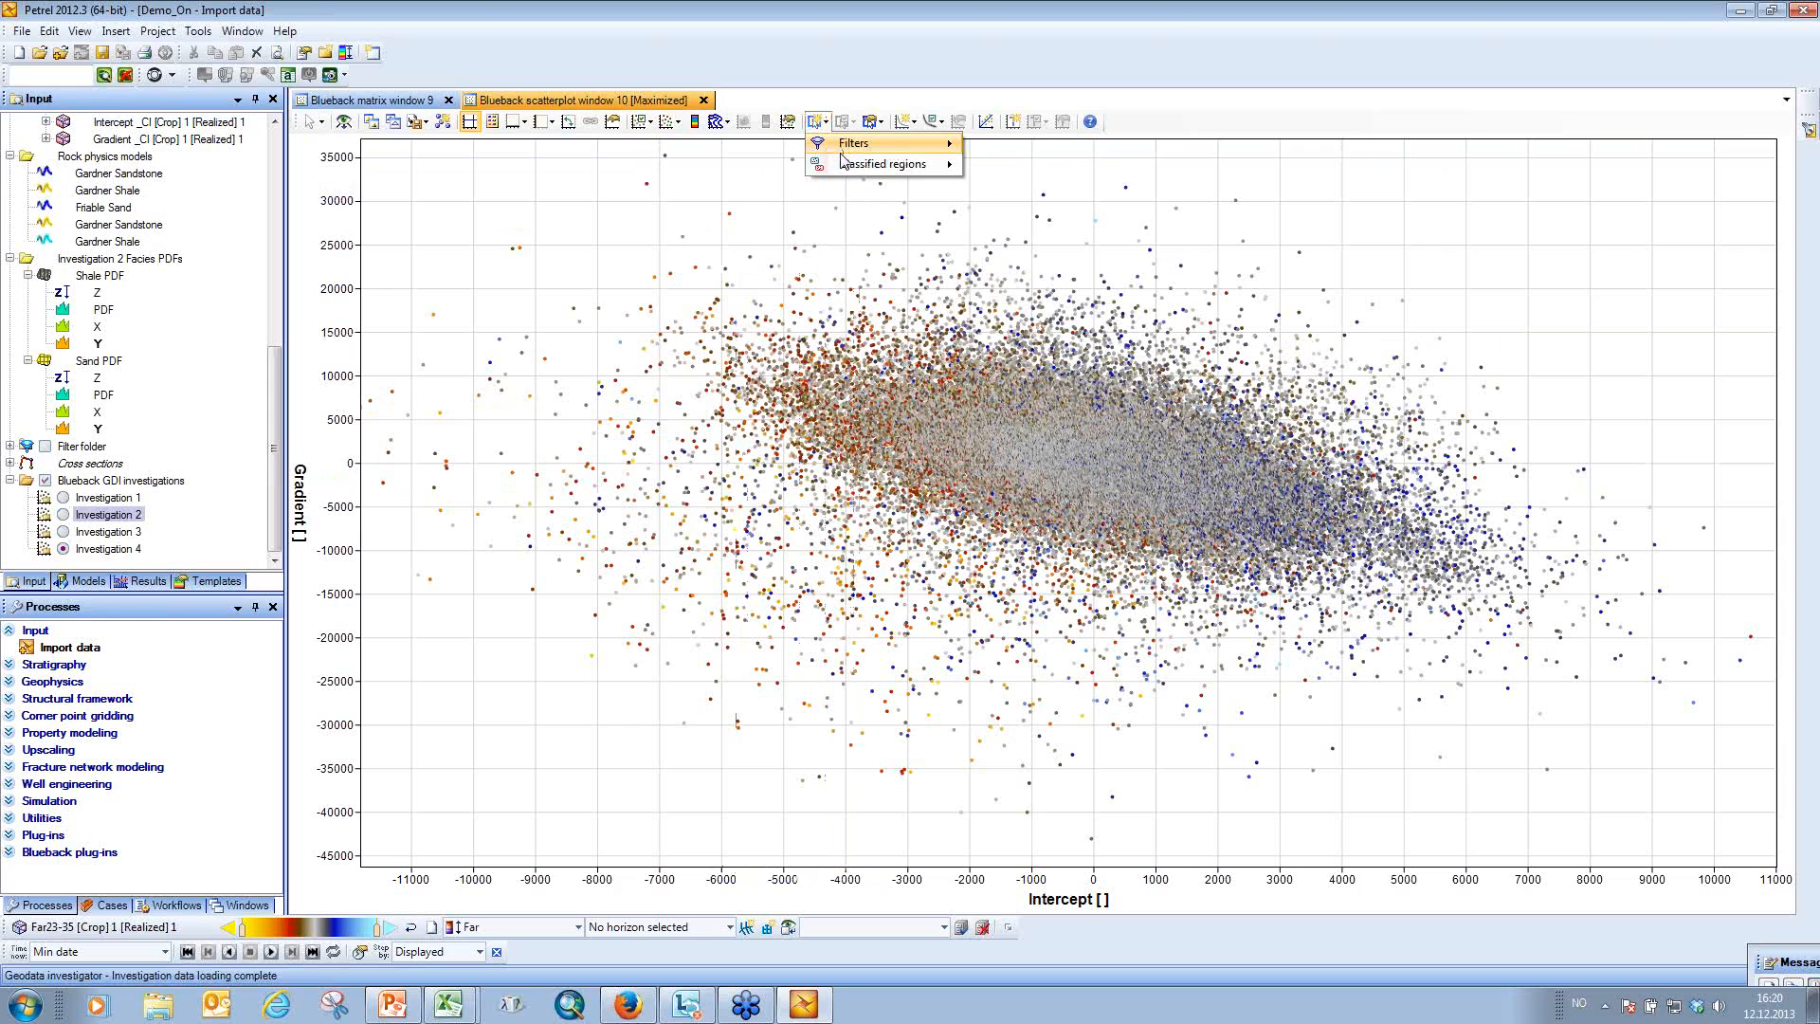
mouse_move(843, 150)
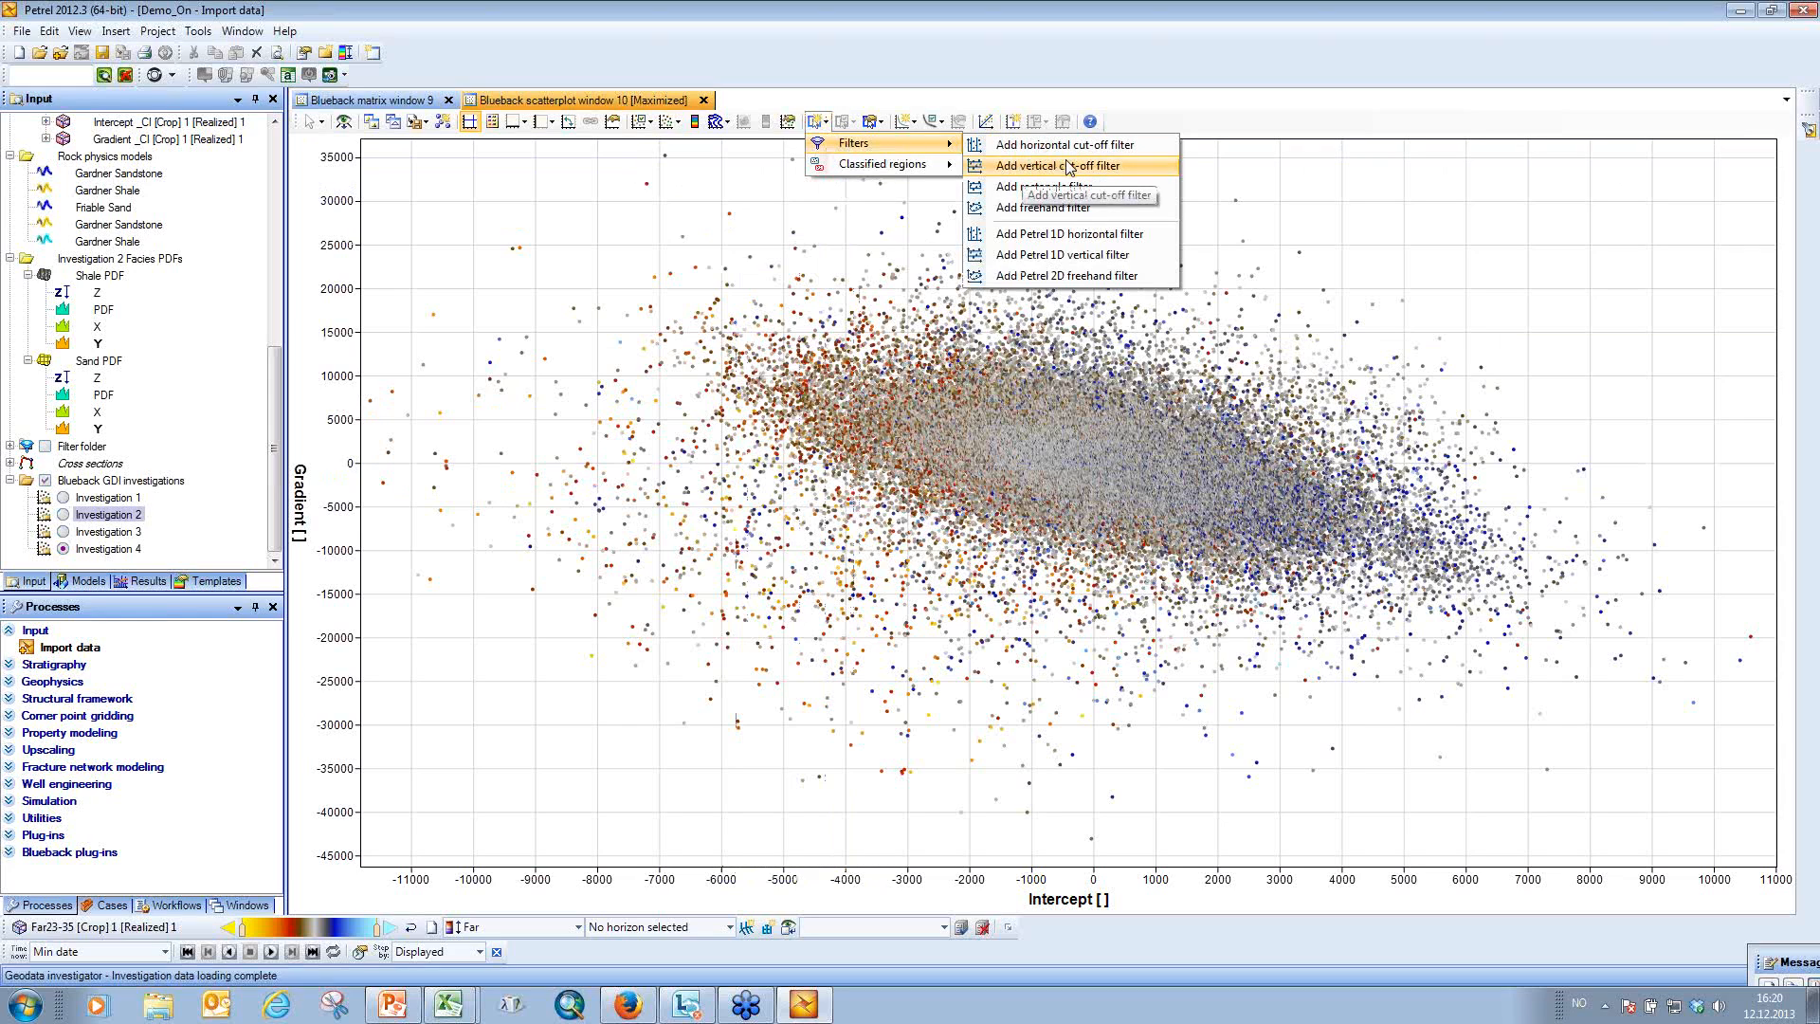
click(1042, 208)
mouse_move(724, 696)
mouse_down()
mouse_move(880, 697)
mouse_move(834, 488)
mouse_move(549, 408)
mouse_move(588, 611)
mouse_move(718, 694)
mouse_up()
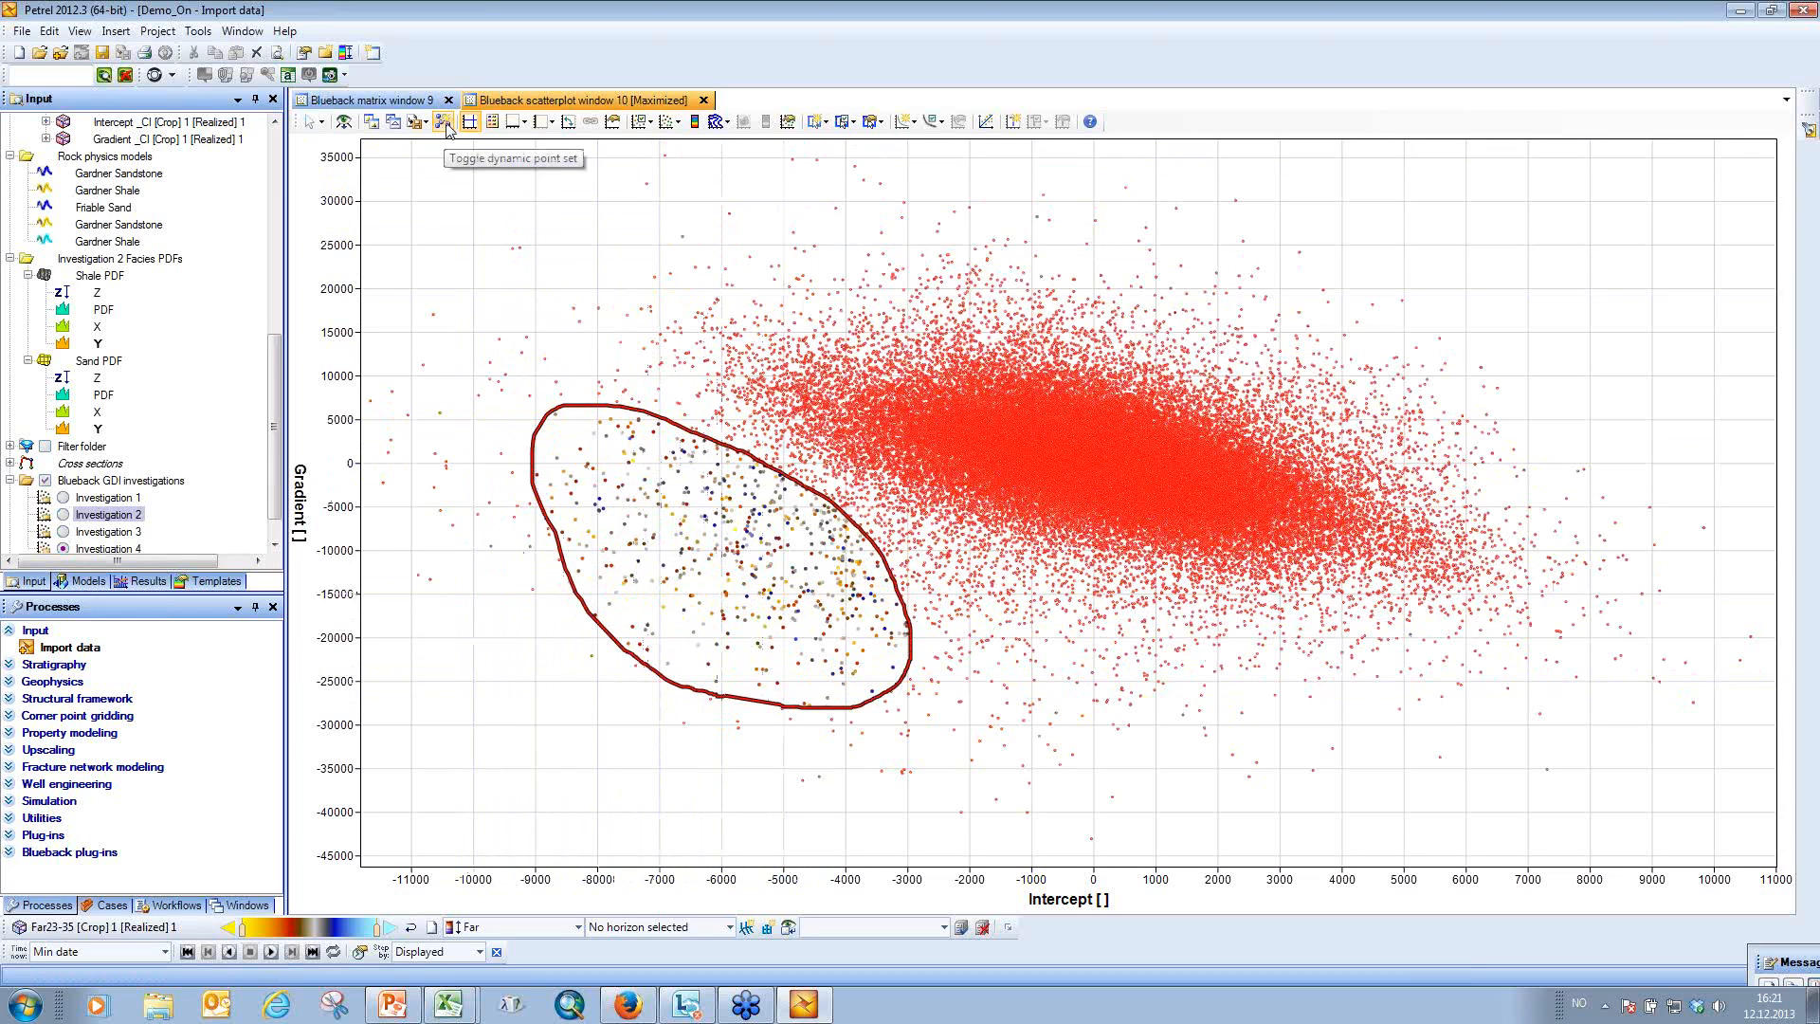
Open a new 3D window beside the scatterplot and display Inline 3708 and XLine 5128 of Far23-35 [Crop] 1 in it.
click(243, 31)
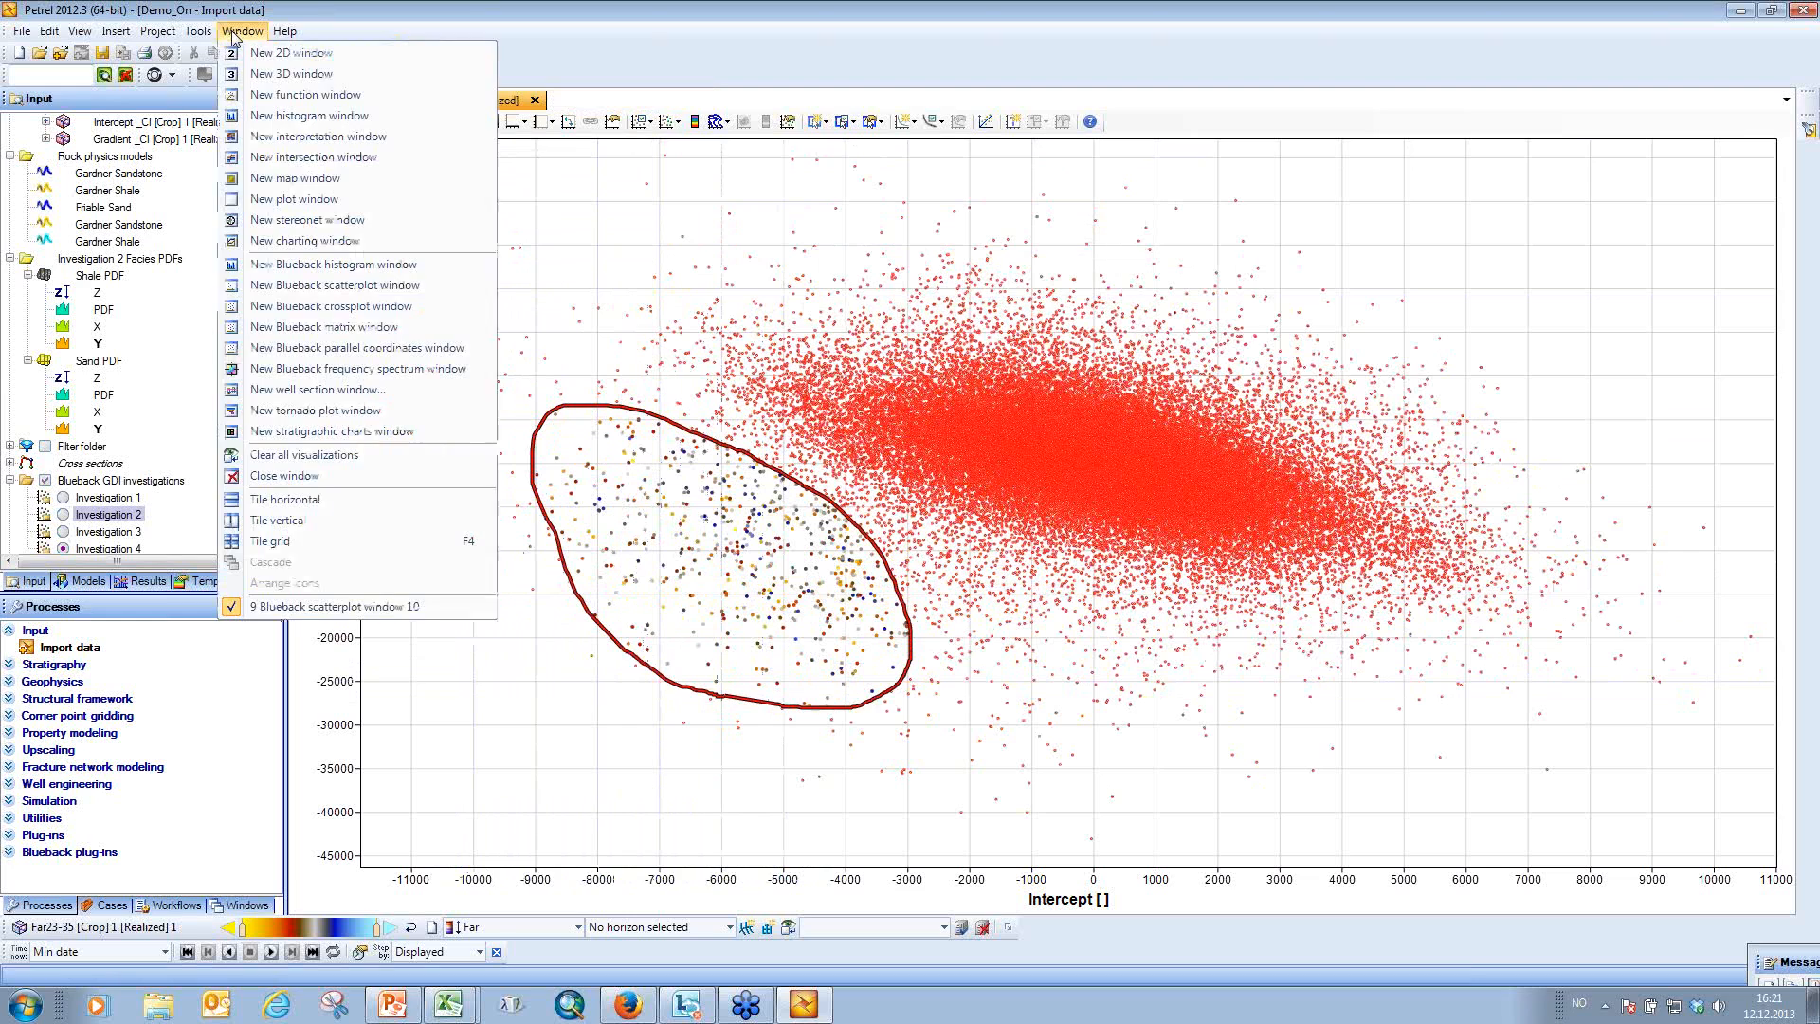
click(267, 74)
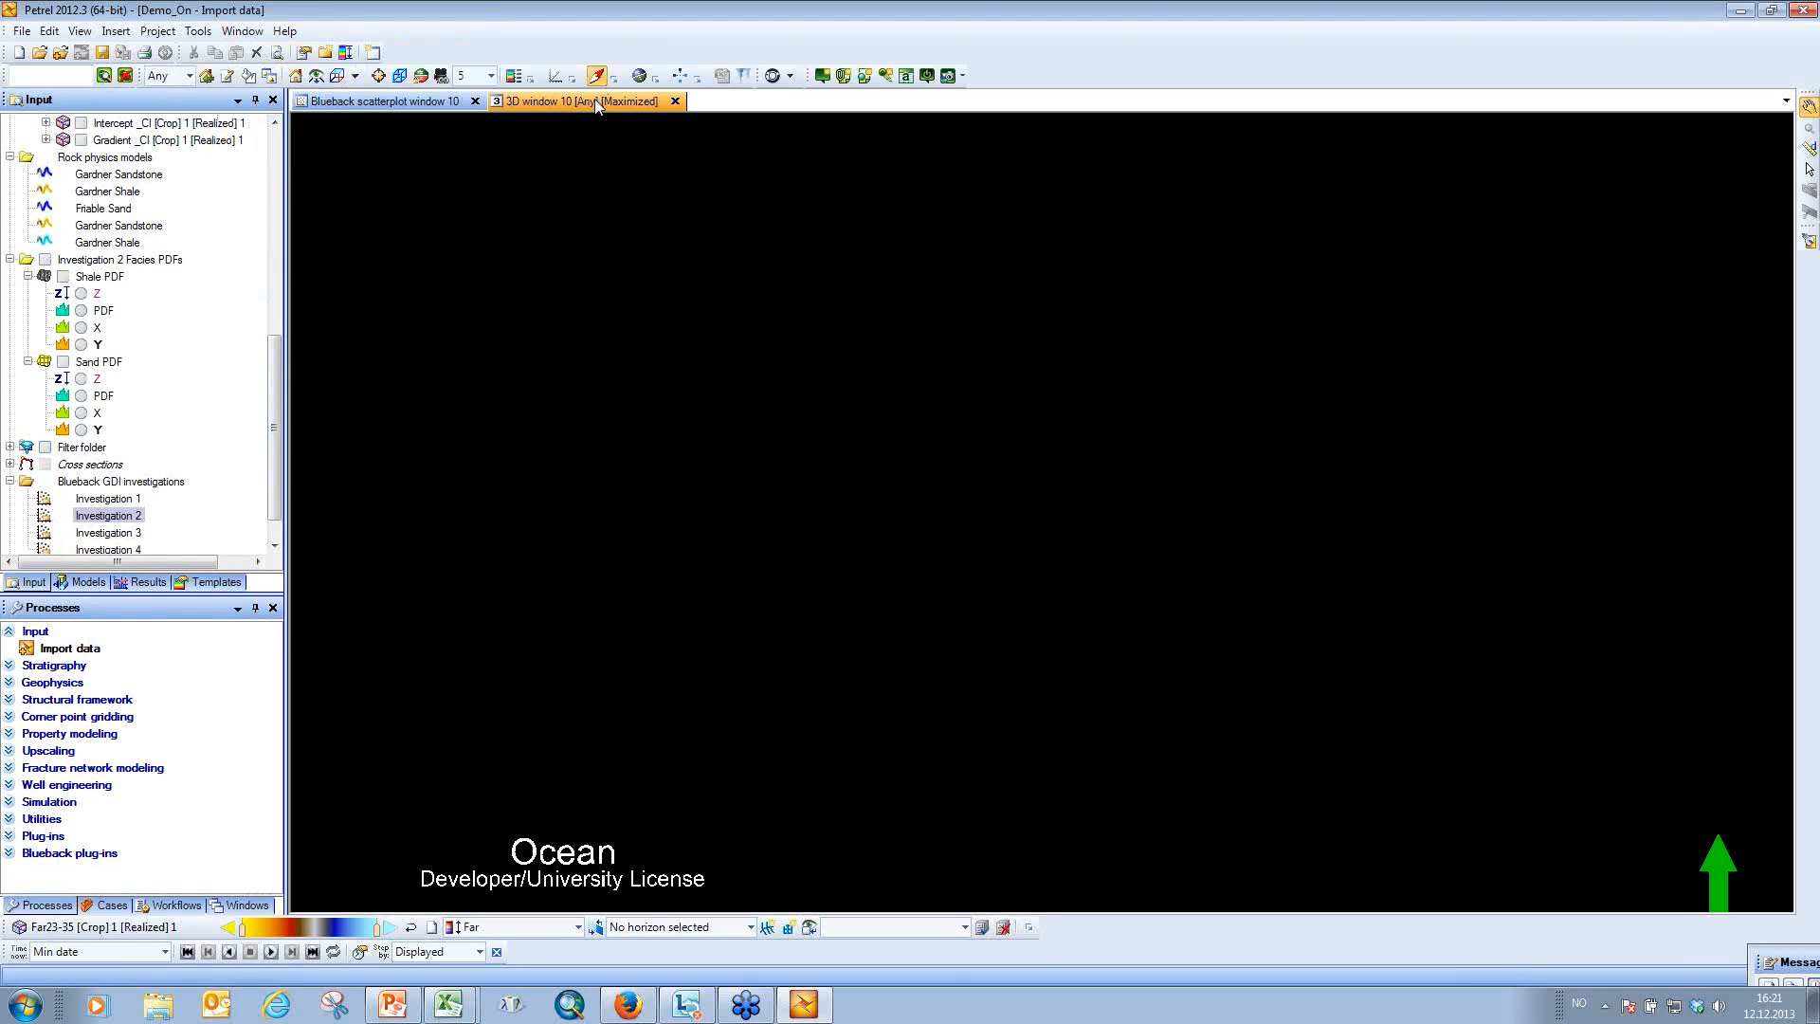
double_click(595, 100)
drag(274, 388, 283, 246)
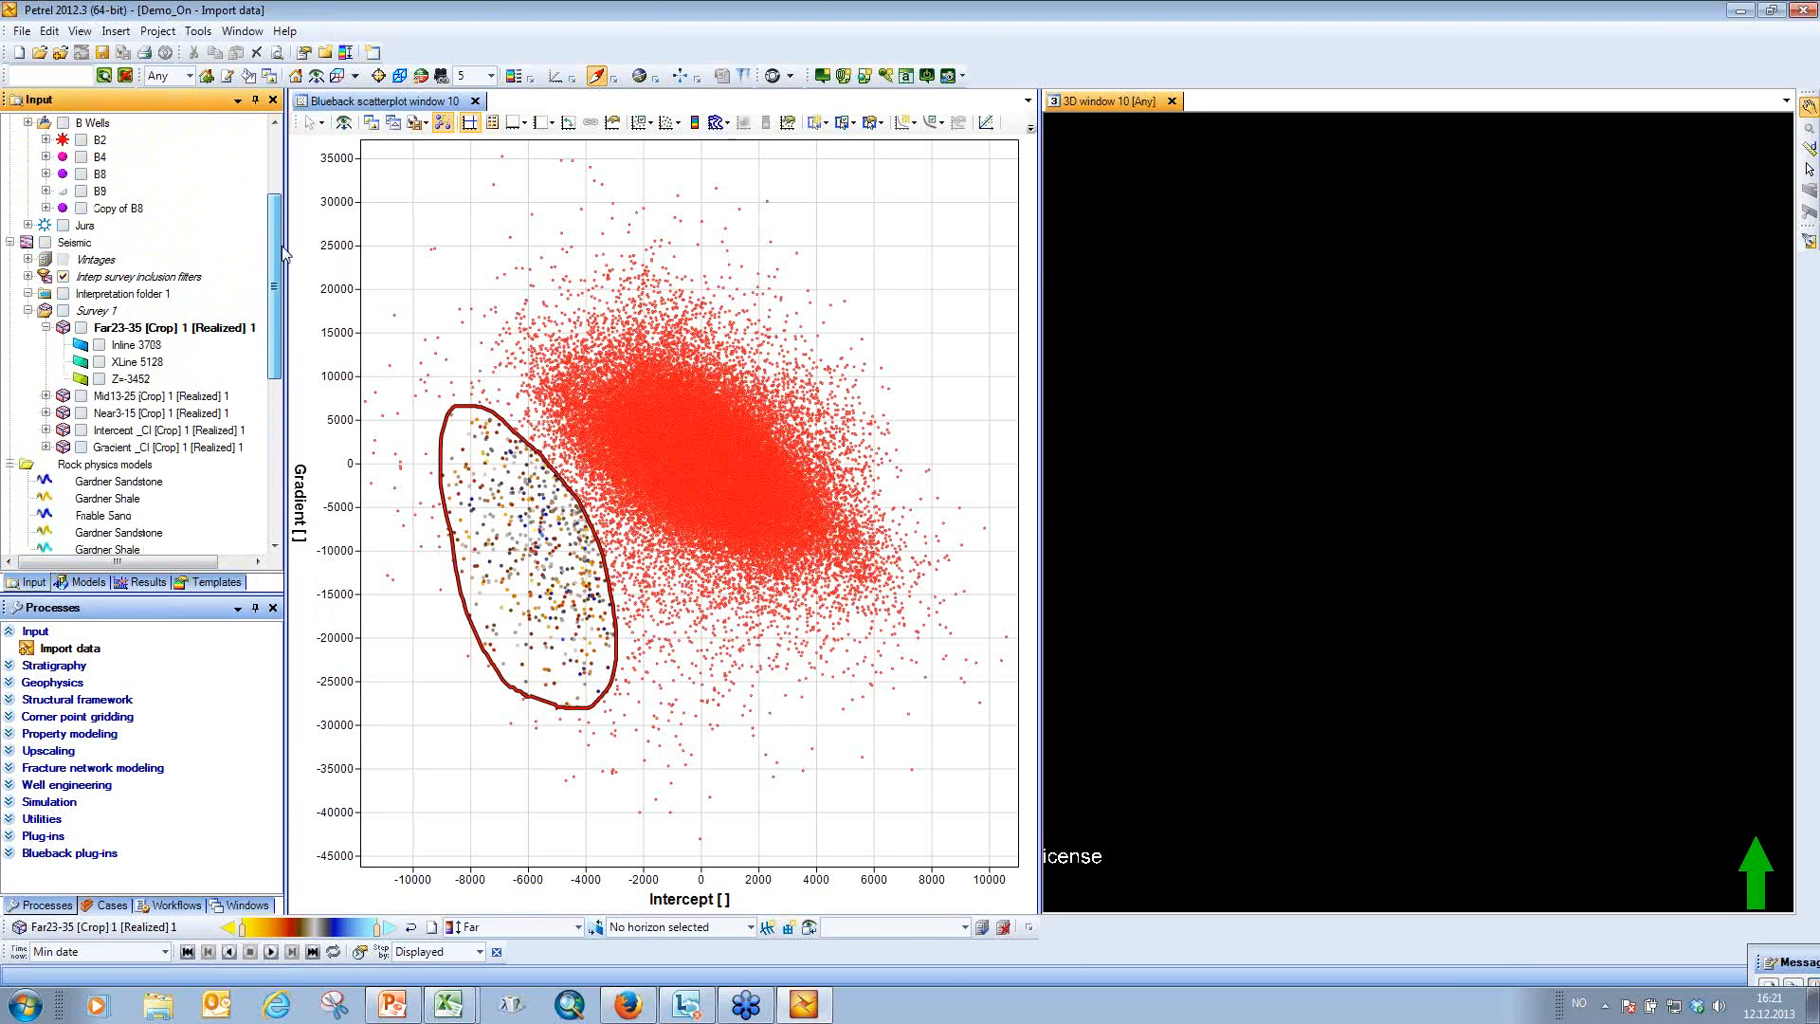
click(100, 363)
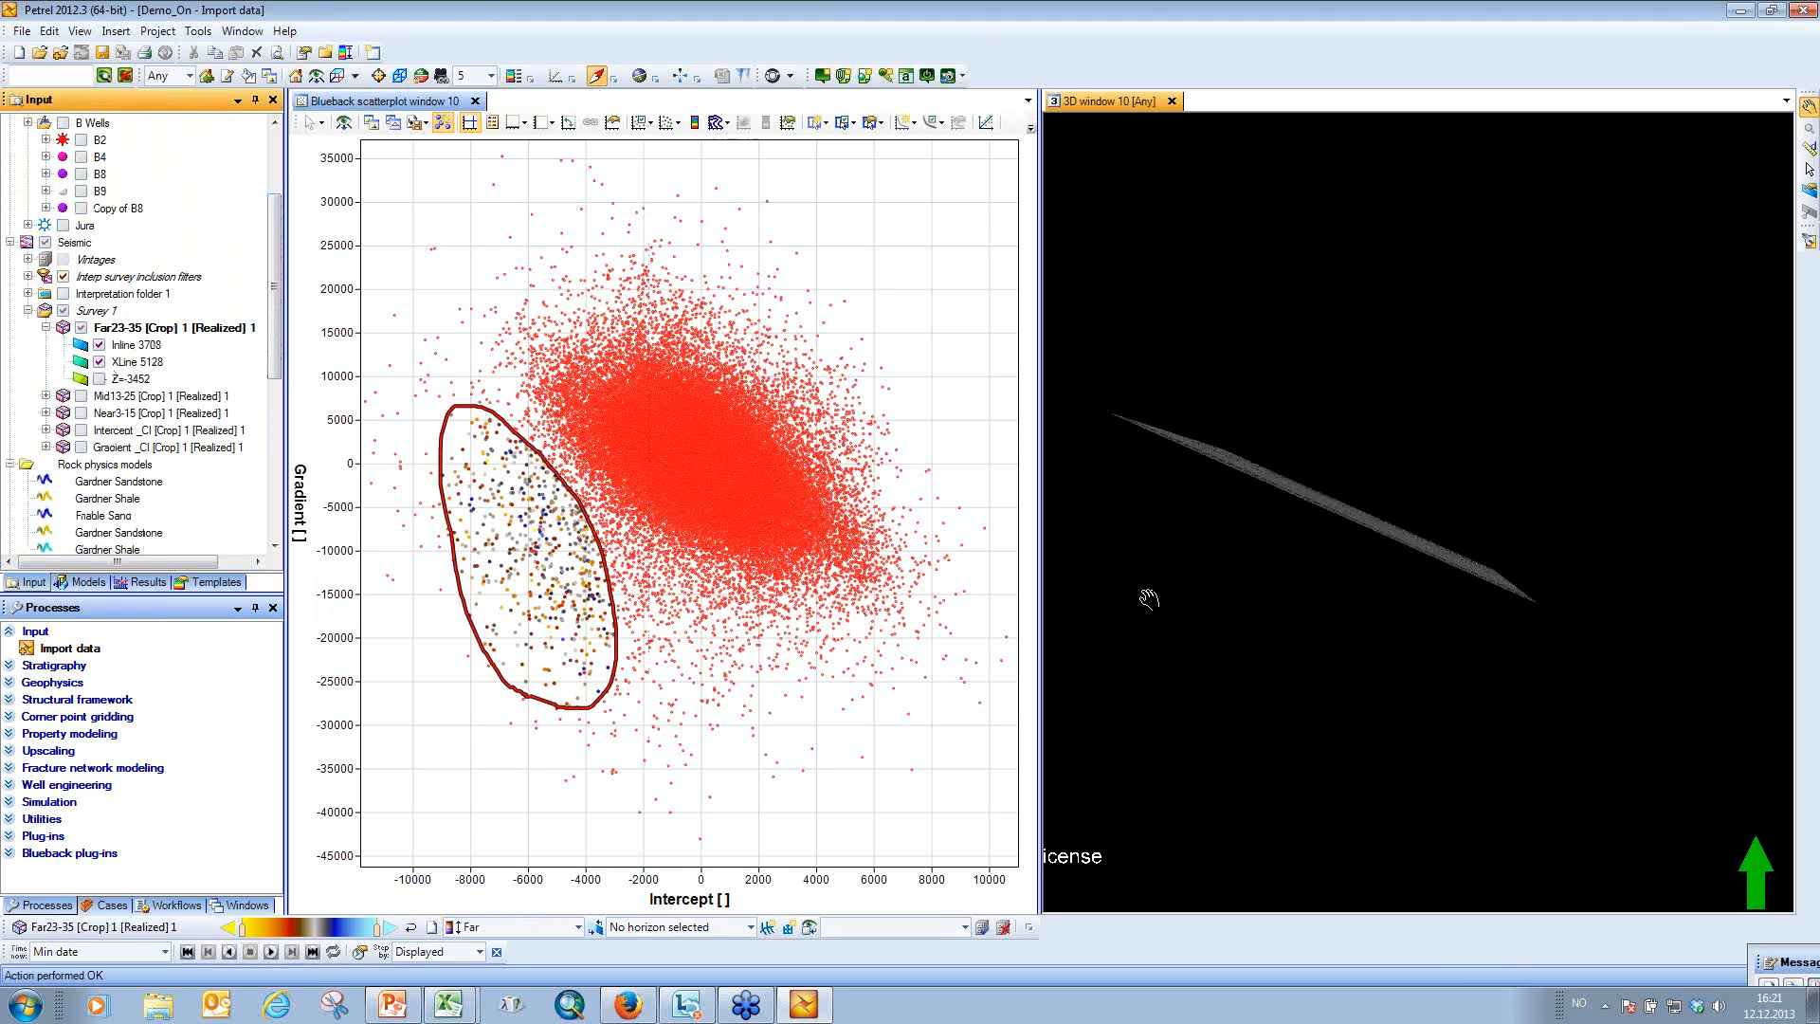
drag(1439, 669, 1414, 464)
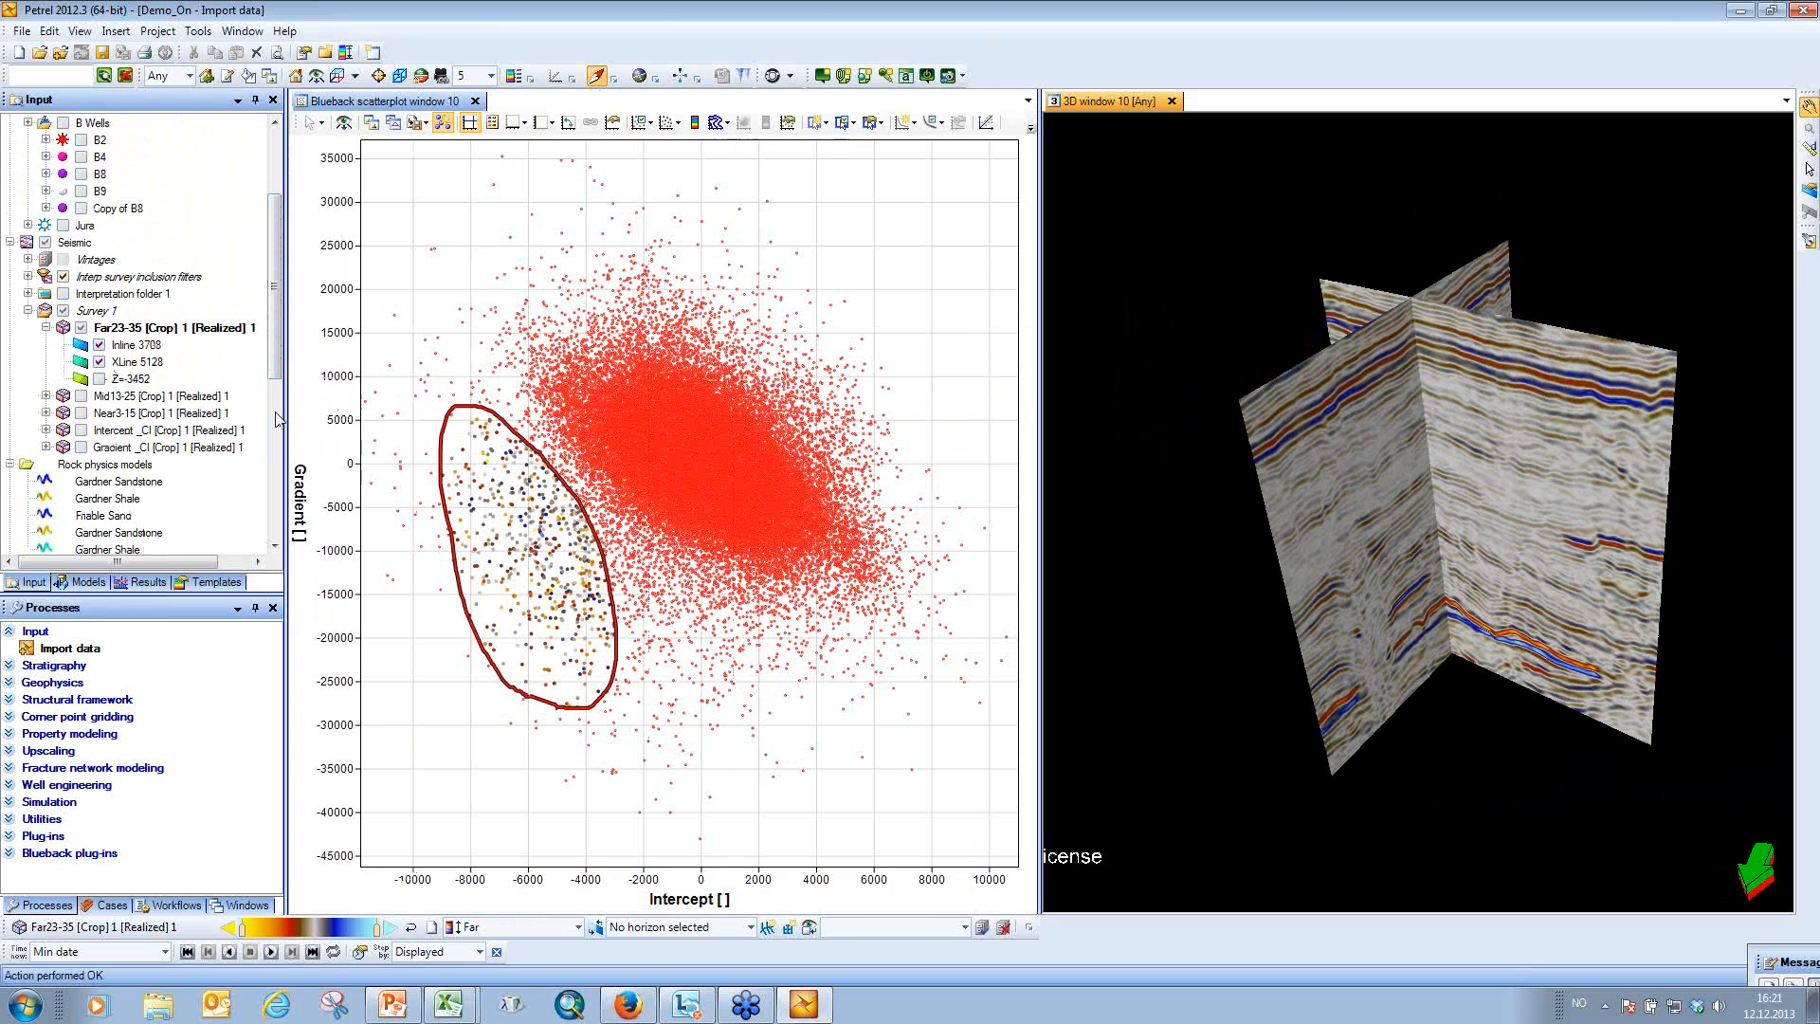
Show the dynamic Blueback scatterplot point set in the 3D window and move the seismic sections through the volume around the points.
scroll(276, 354, down, 7)
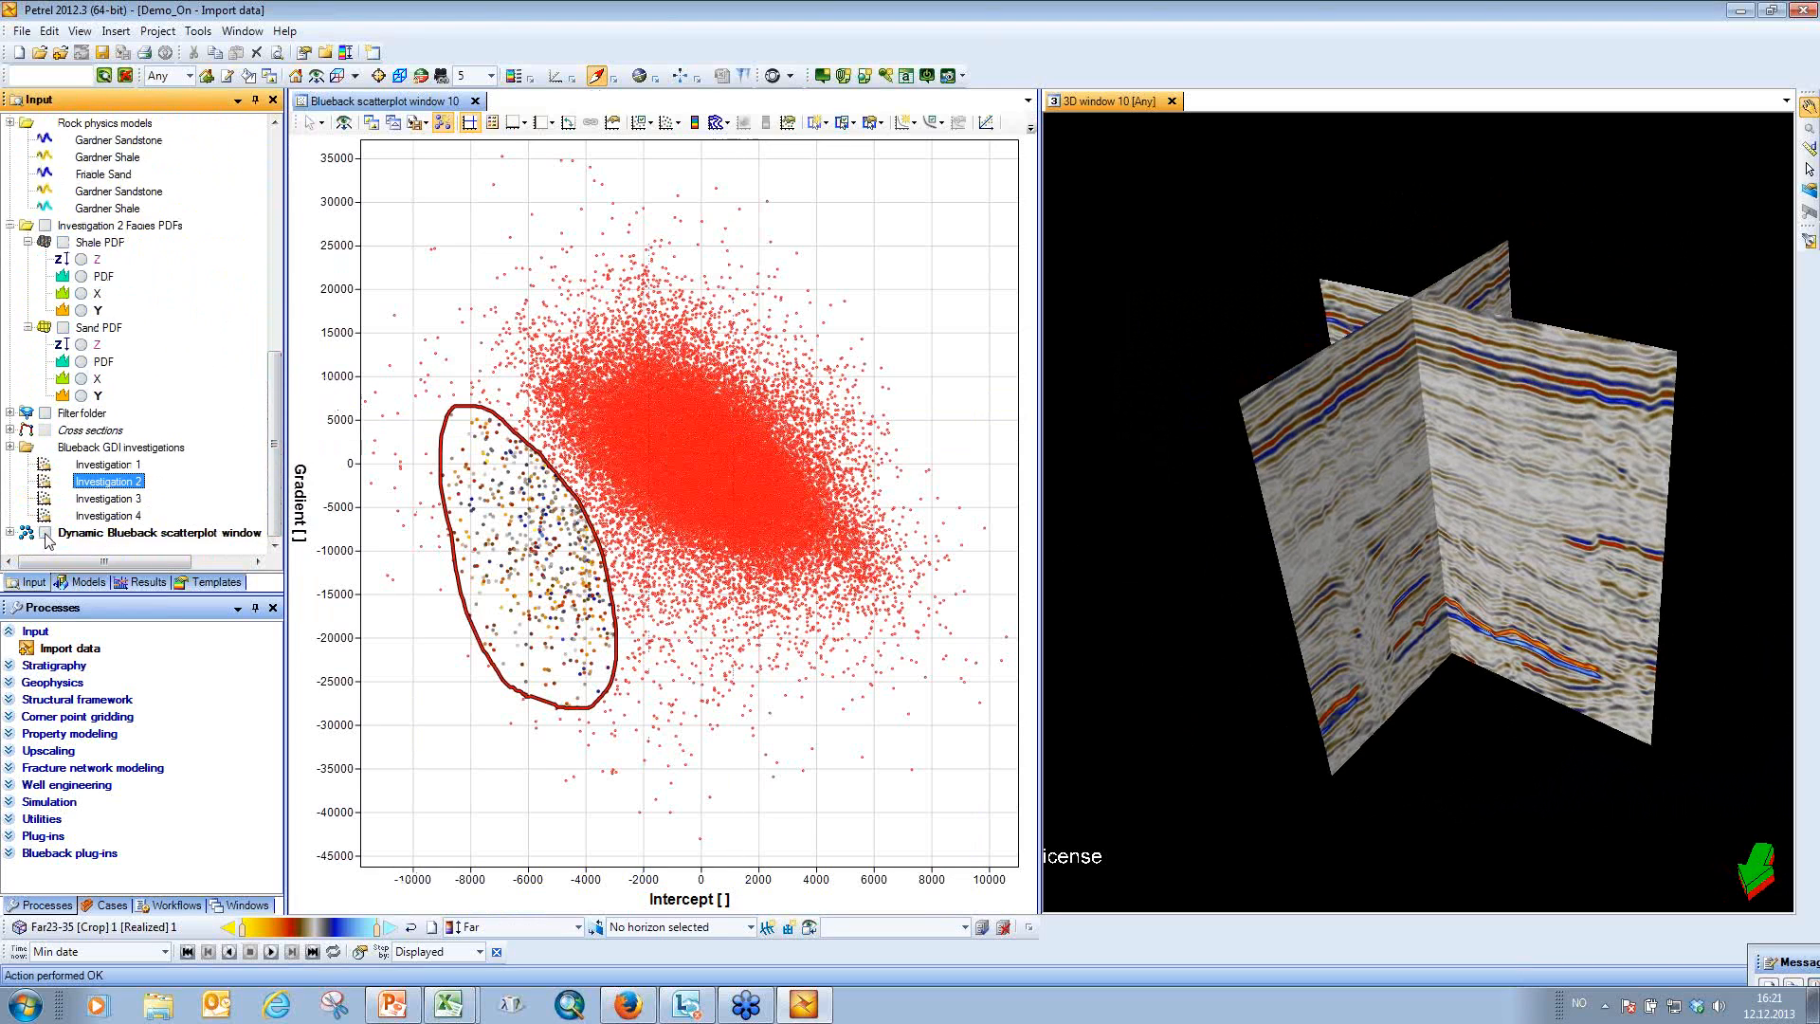
click(45, 533)
drag(1374, 607, 1341, 579)
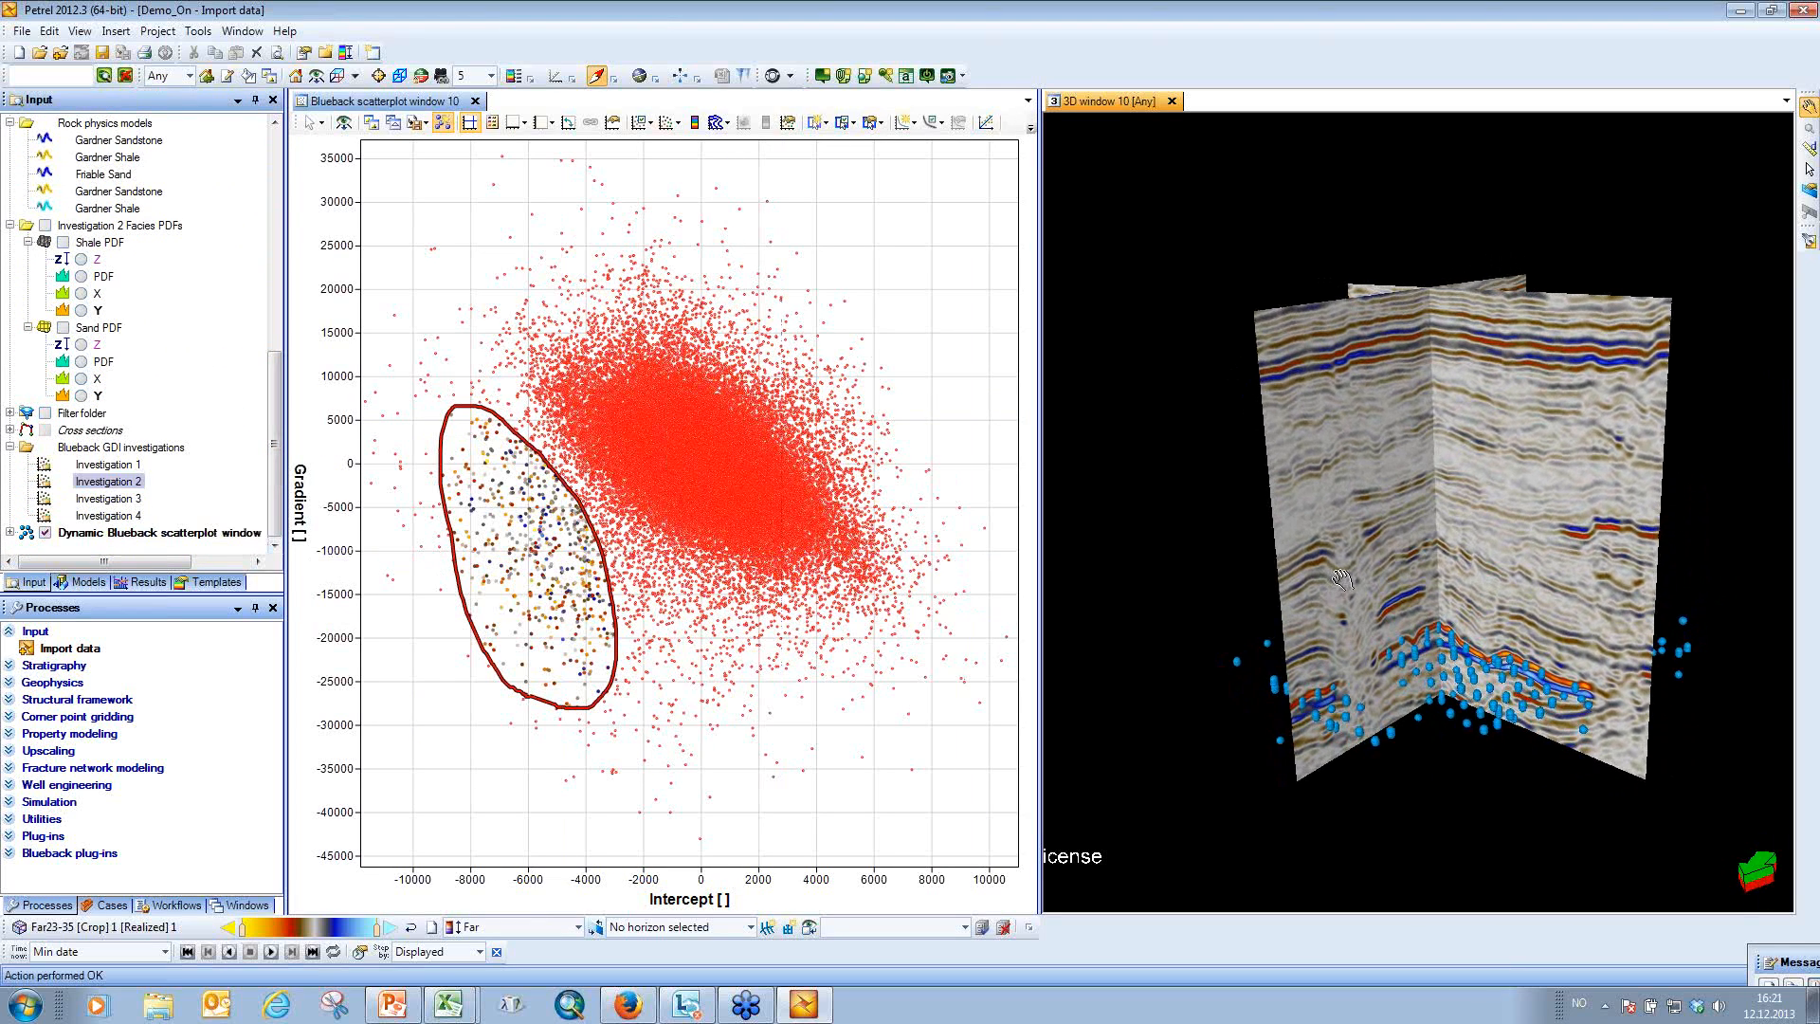
key(m)
drag(1510, 585, 1585, 570)
drag(1390, 598, 1299, 633)
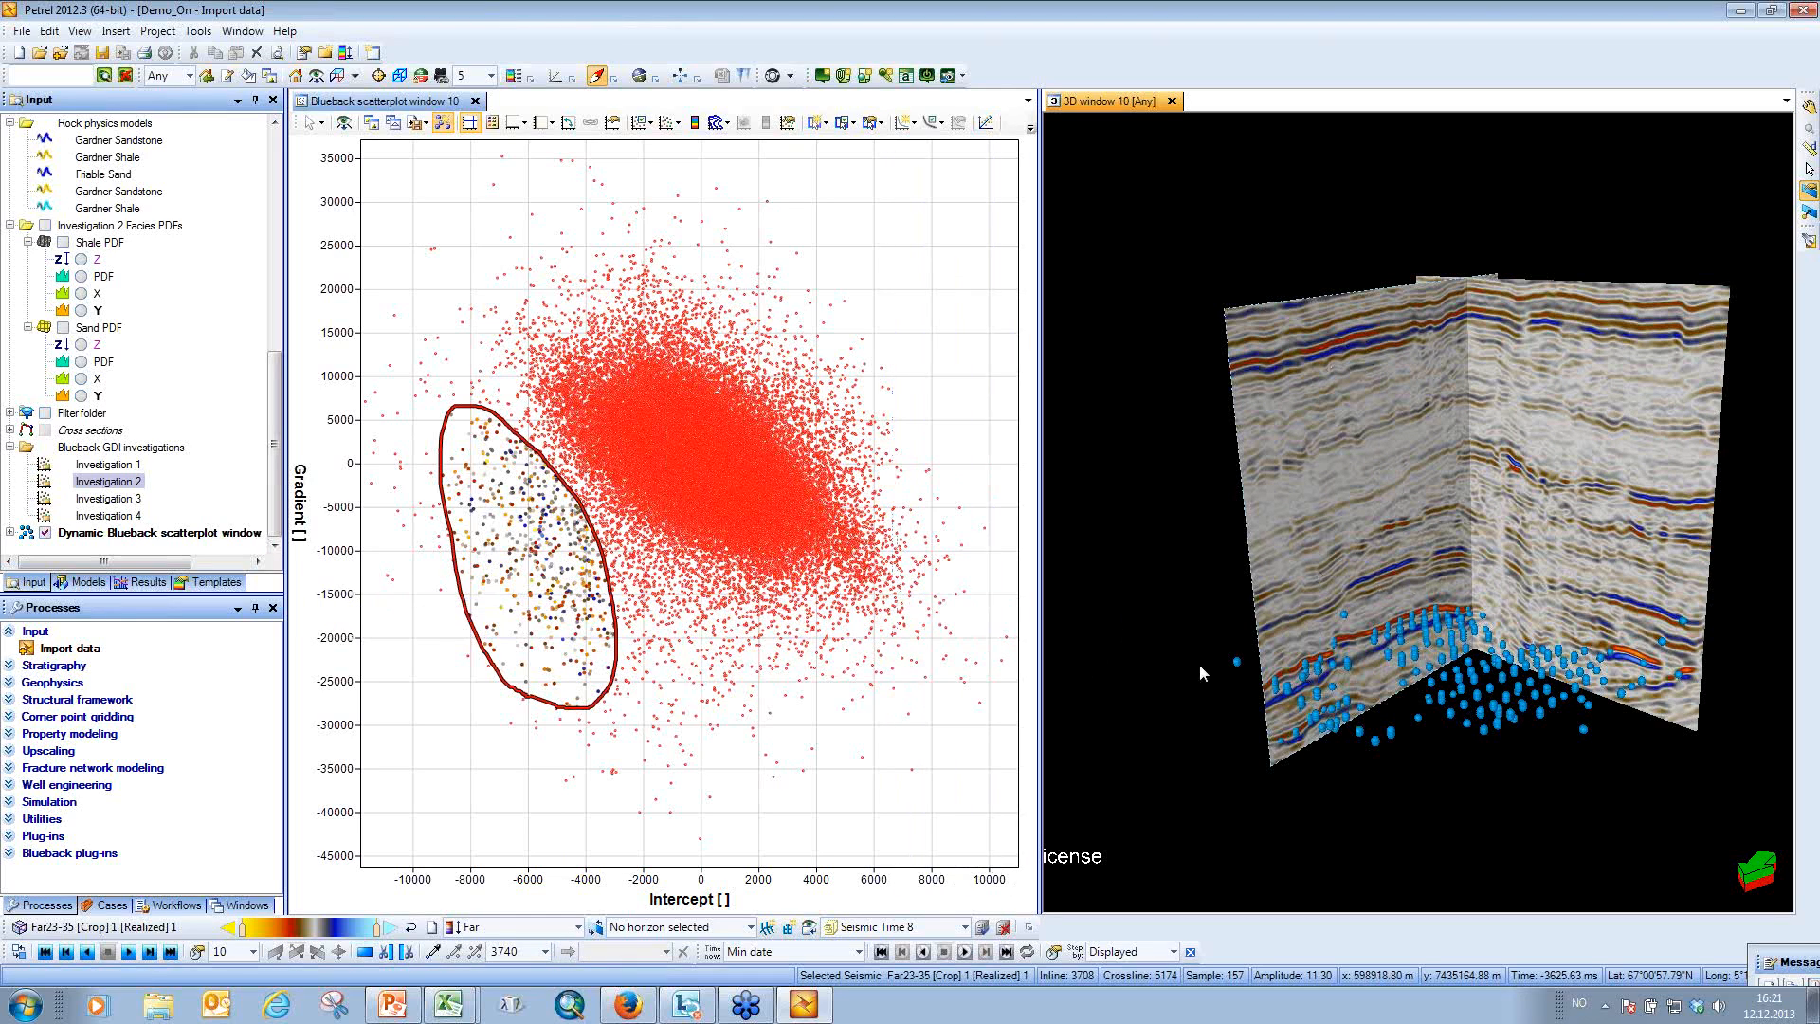
Move the freehand filter in the scatterplot to lower gradients, spanning about -7000 to -41000.
click(472, 635)
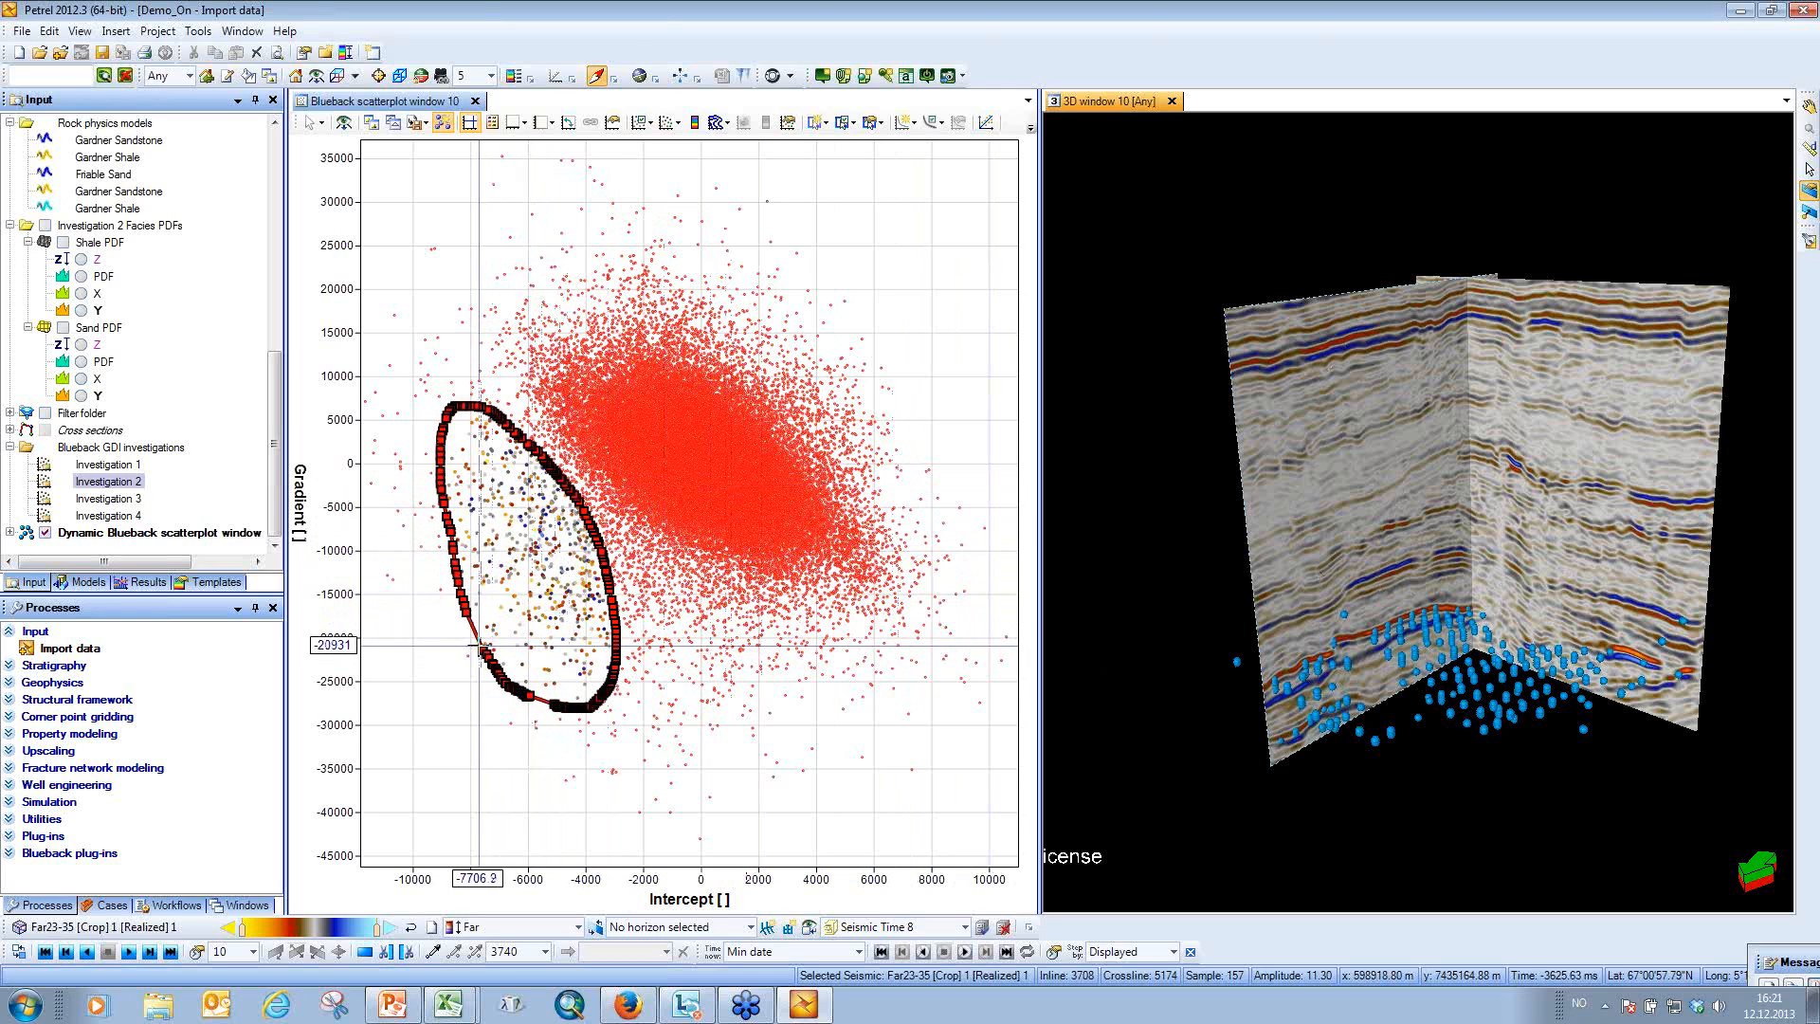
drag(472, 635, 567, 797)
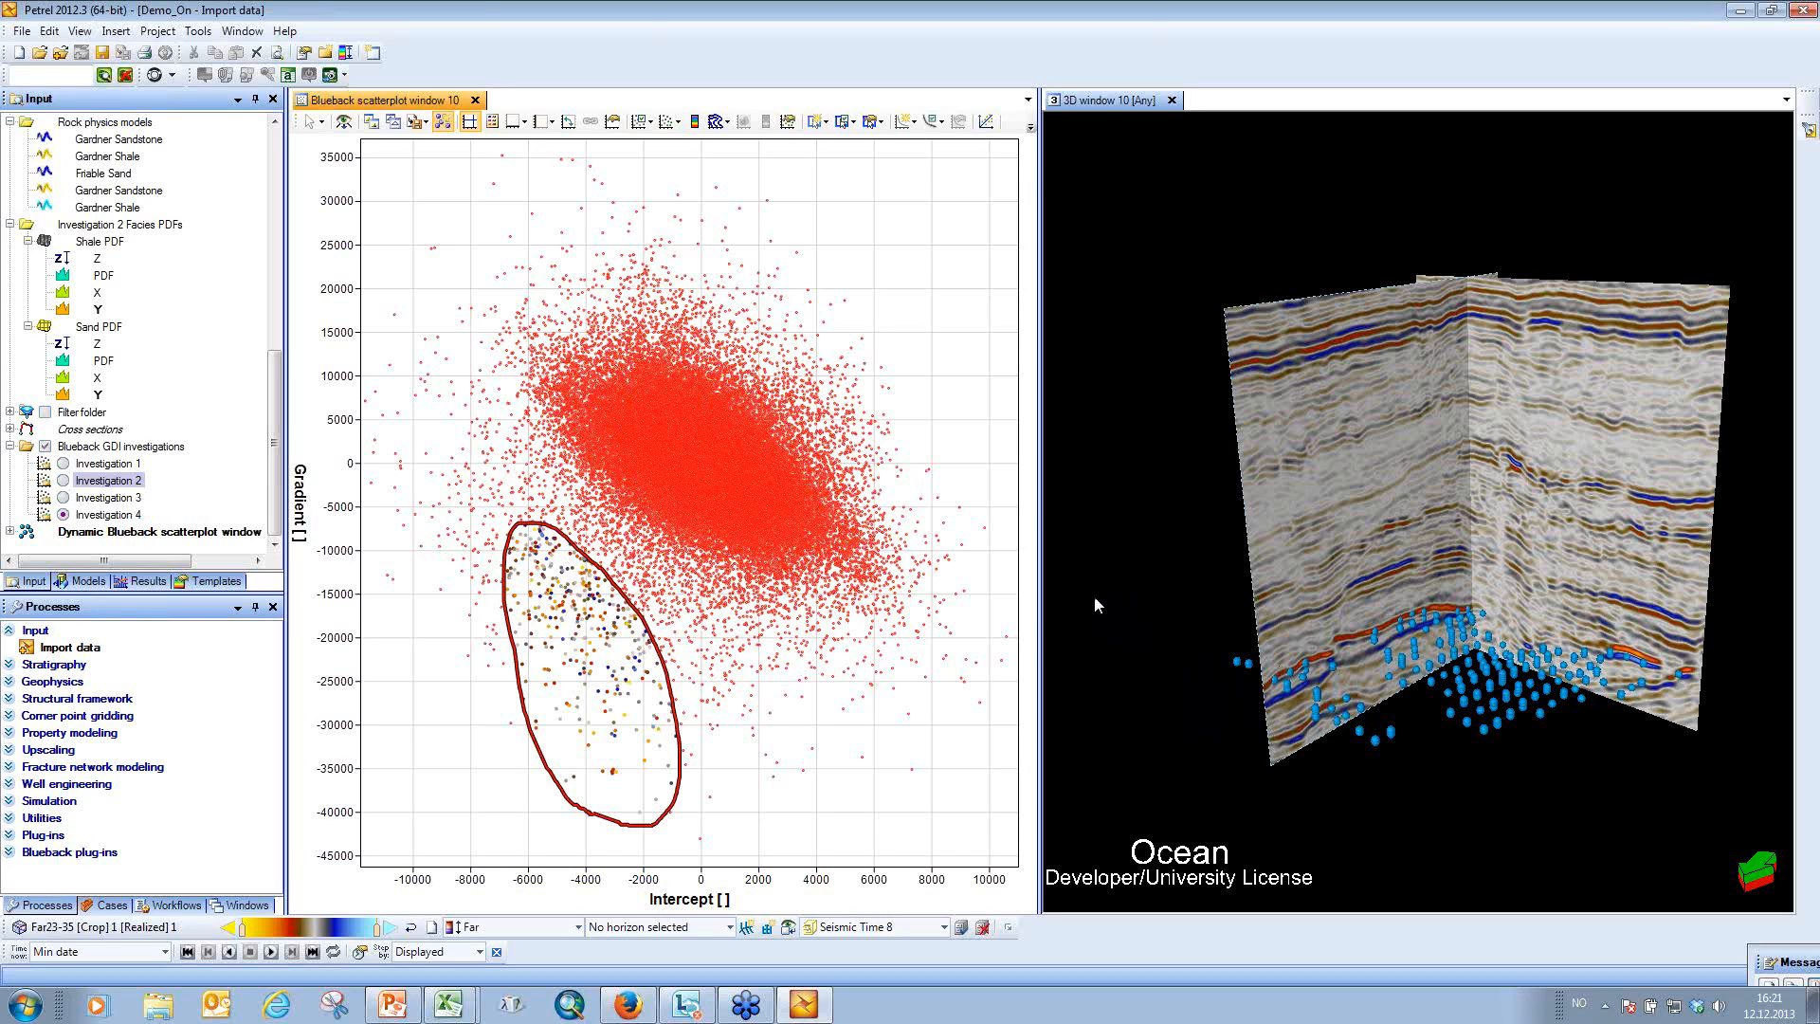
Create another Blueback GDI investigation with a Well data set using the Jura well.
click(116, 31)
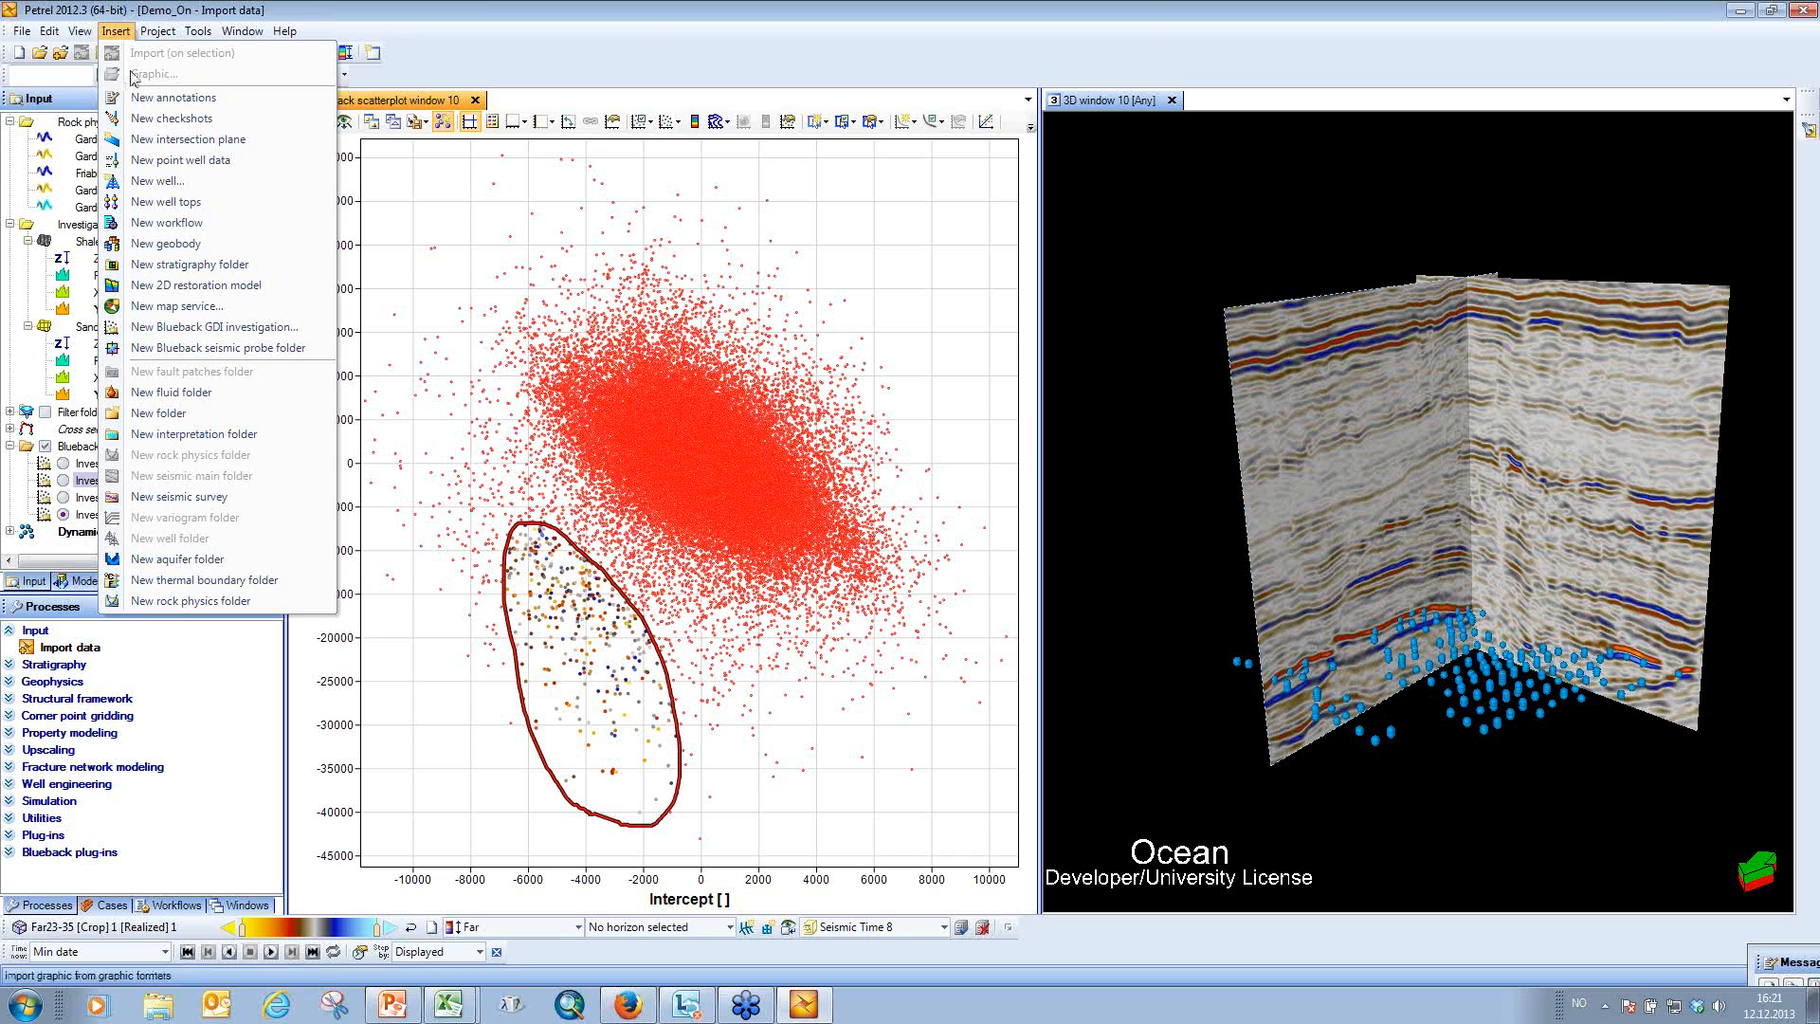
click(177, 330)
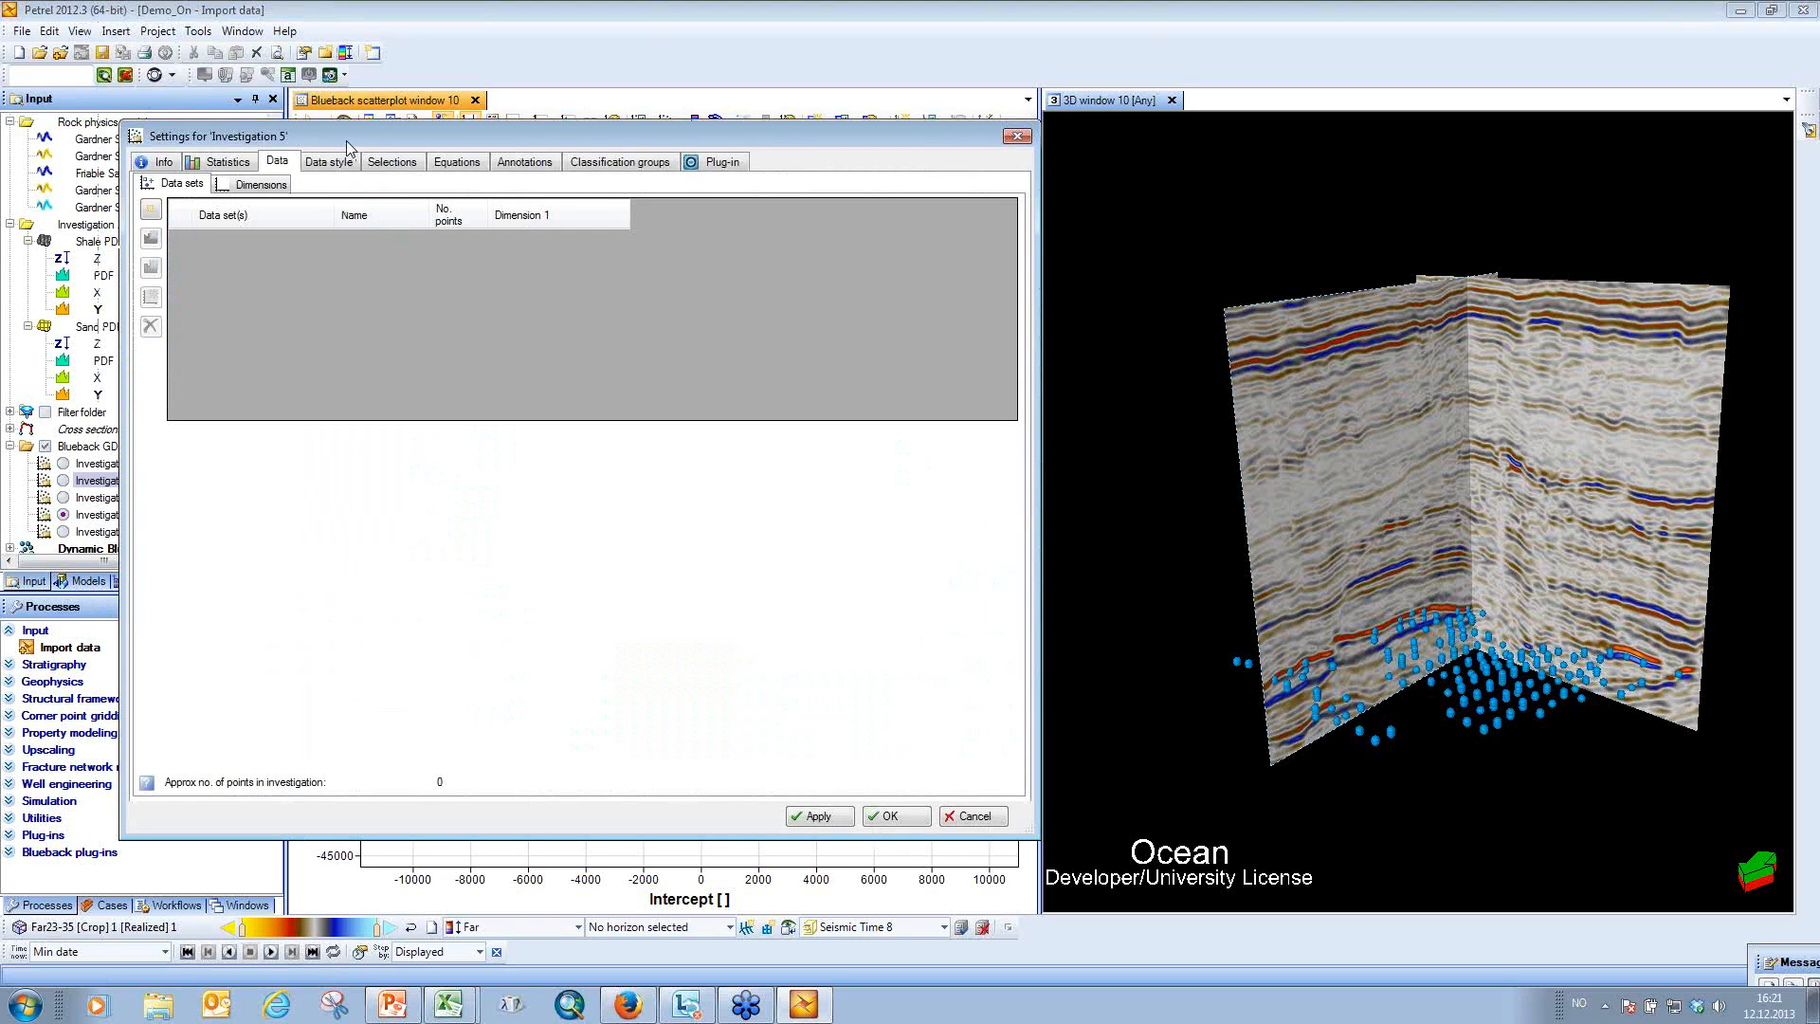
click(288, 224)
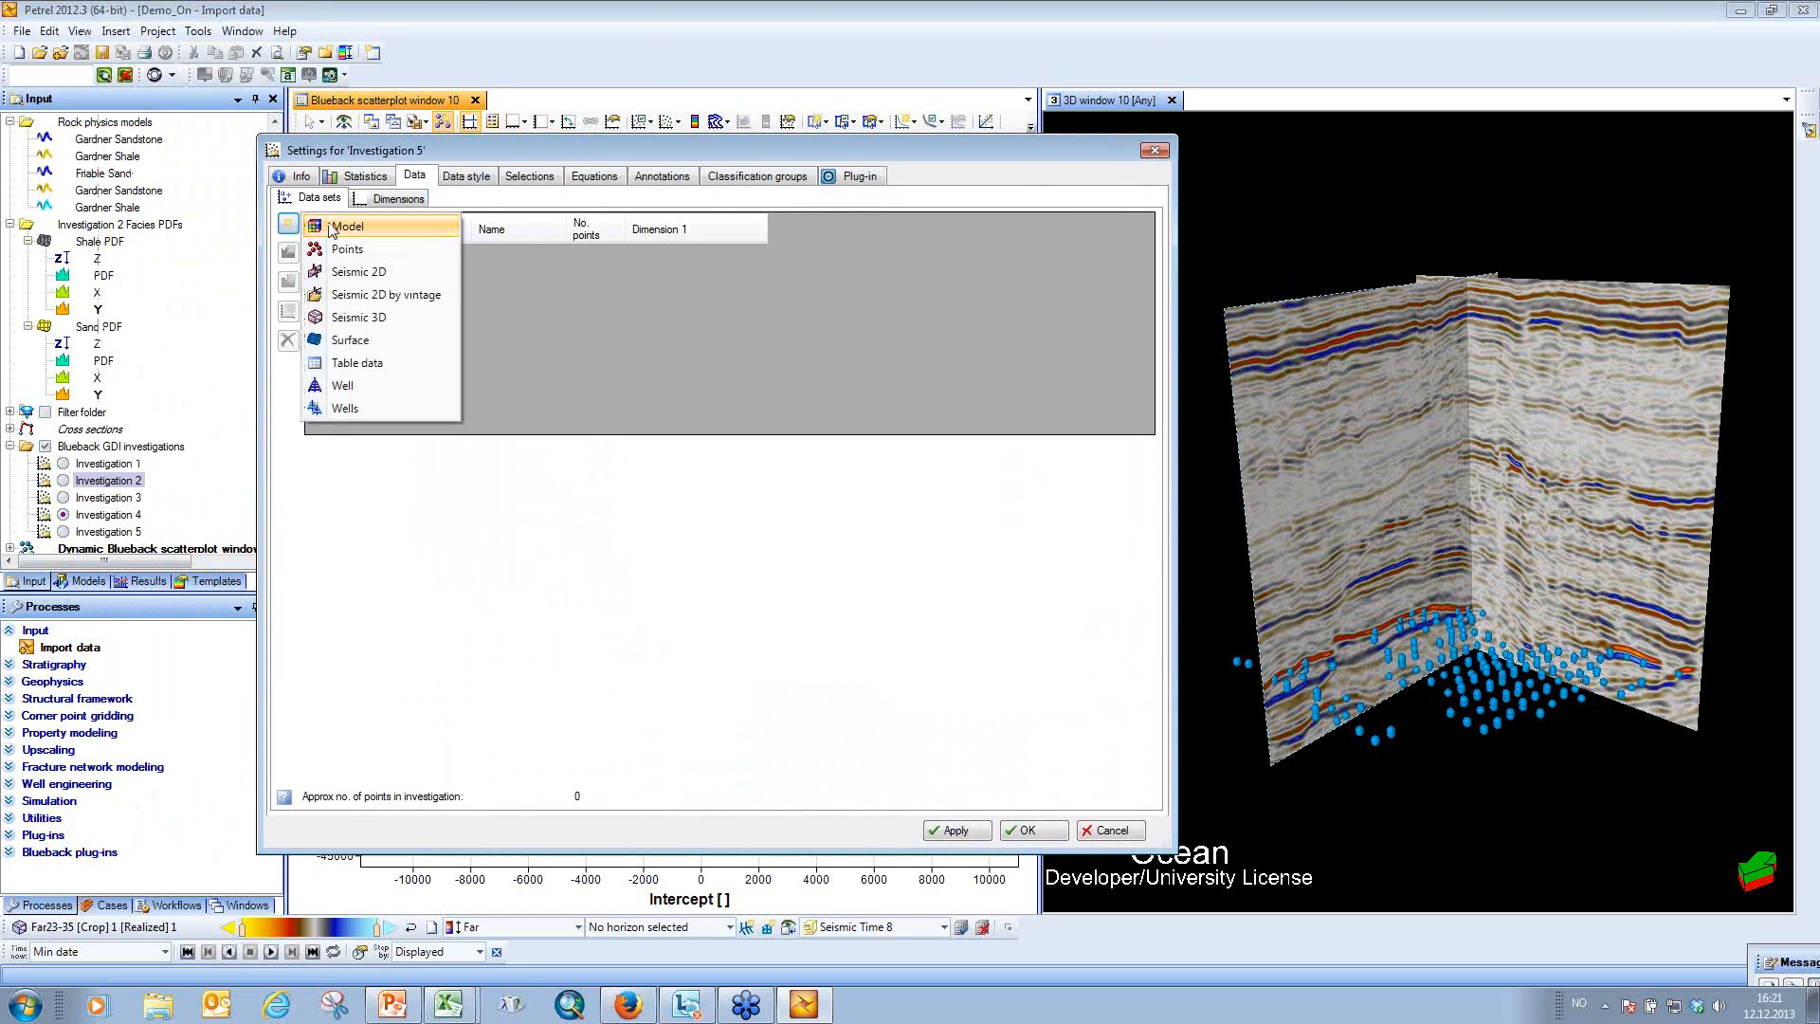
click(362, 385)
click(576, 567)
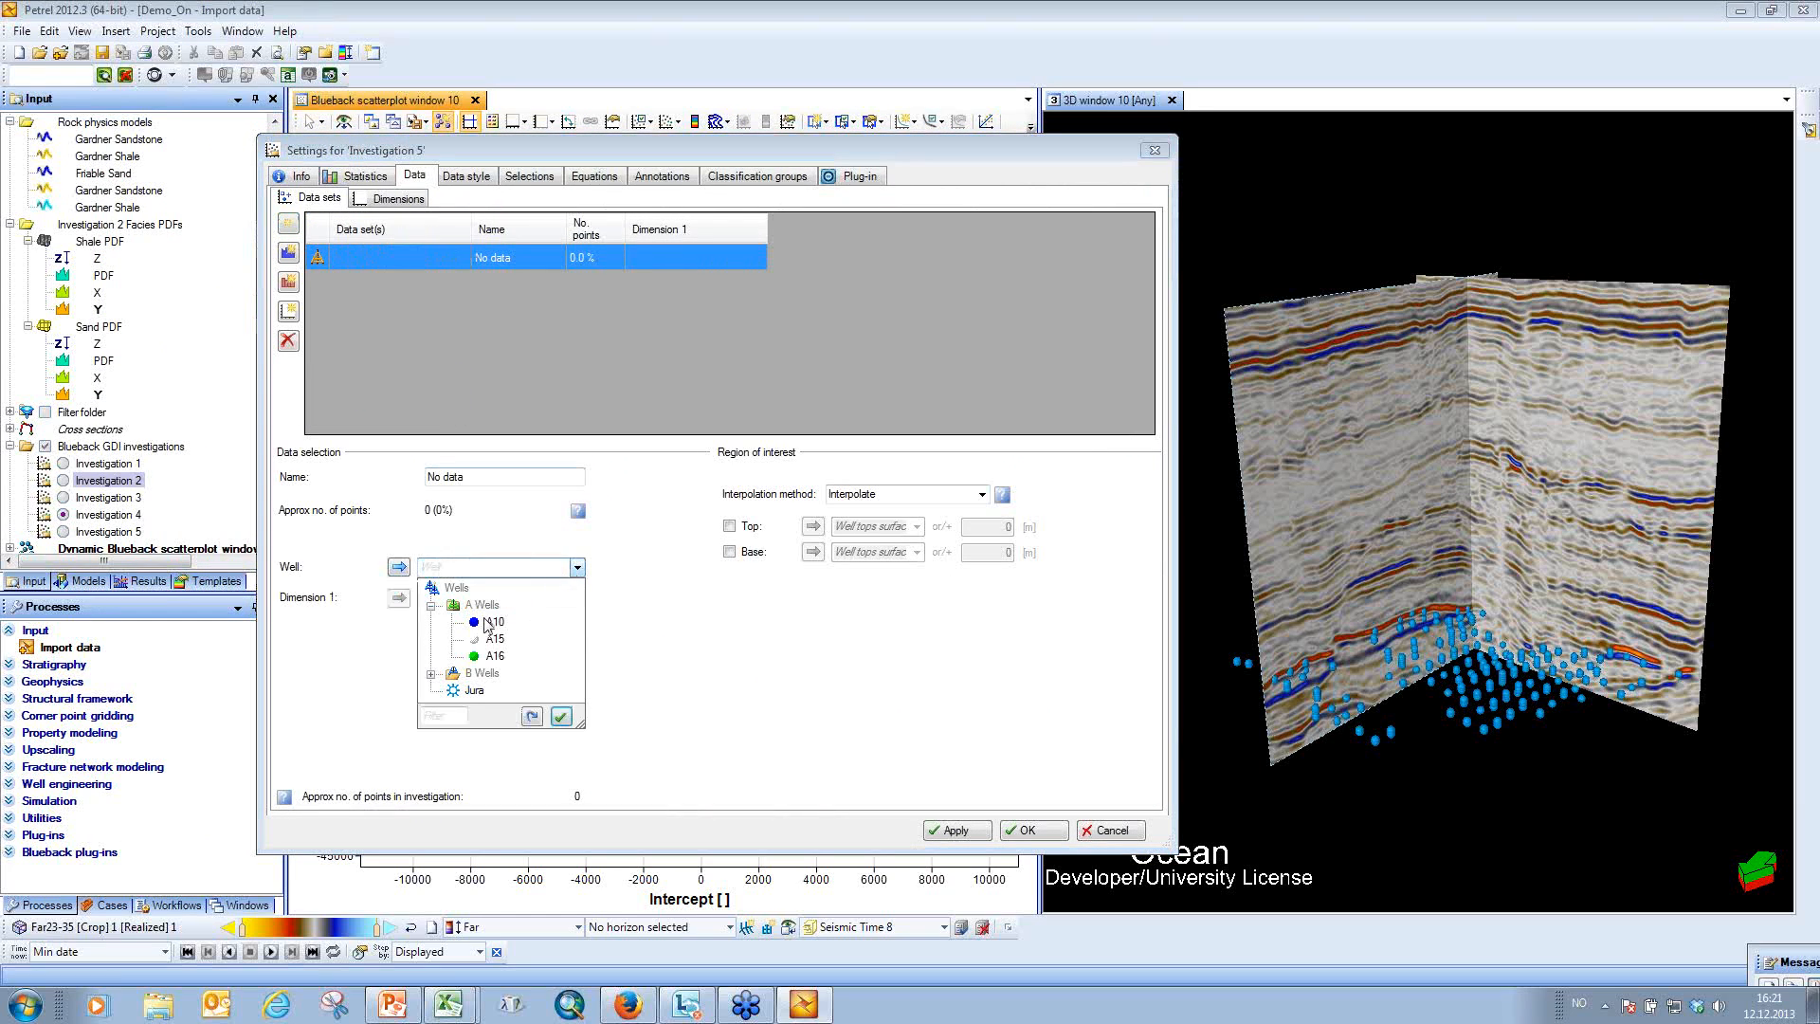
click(474, 691)
Assign the RAW_VP, RAW_VS, RAW_RHOB and RAW_VSH logs to Dimensions 1 to 4, adding the extra dimensions needed.
click(576, 598)
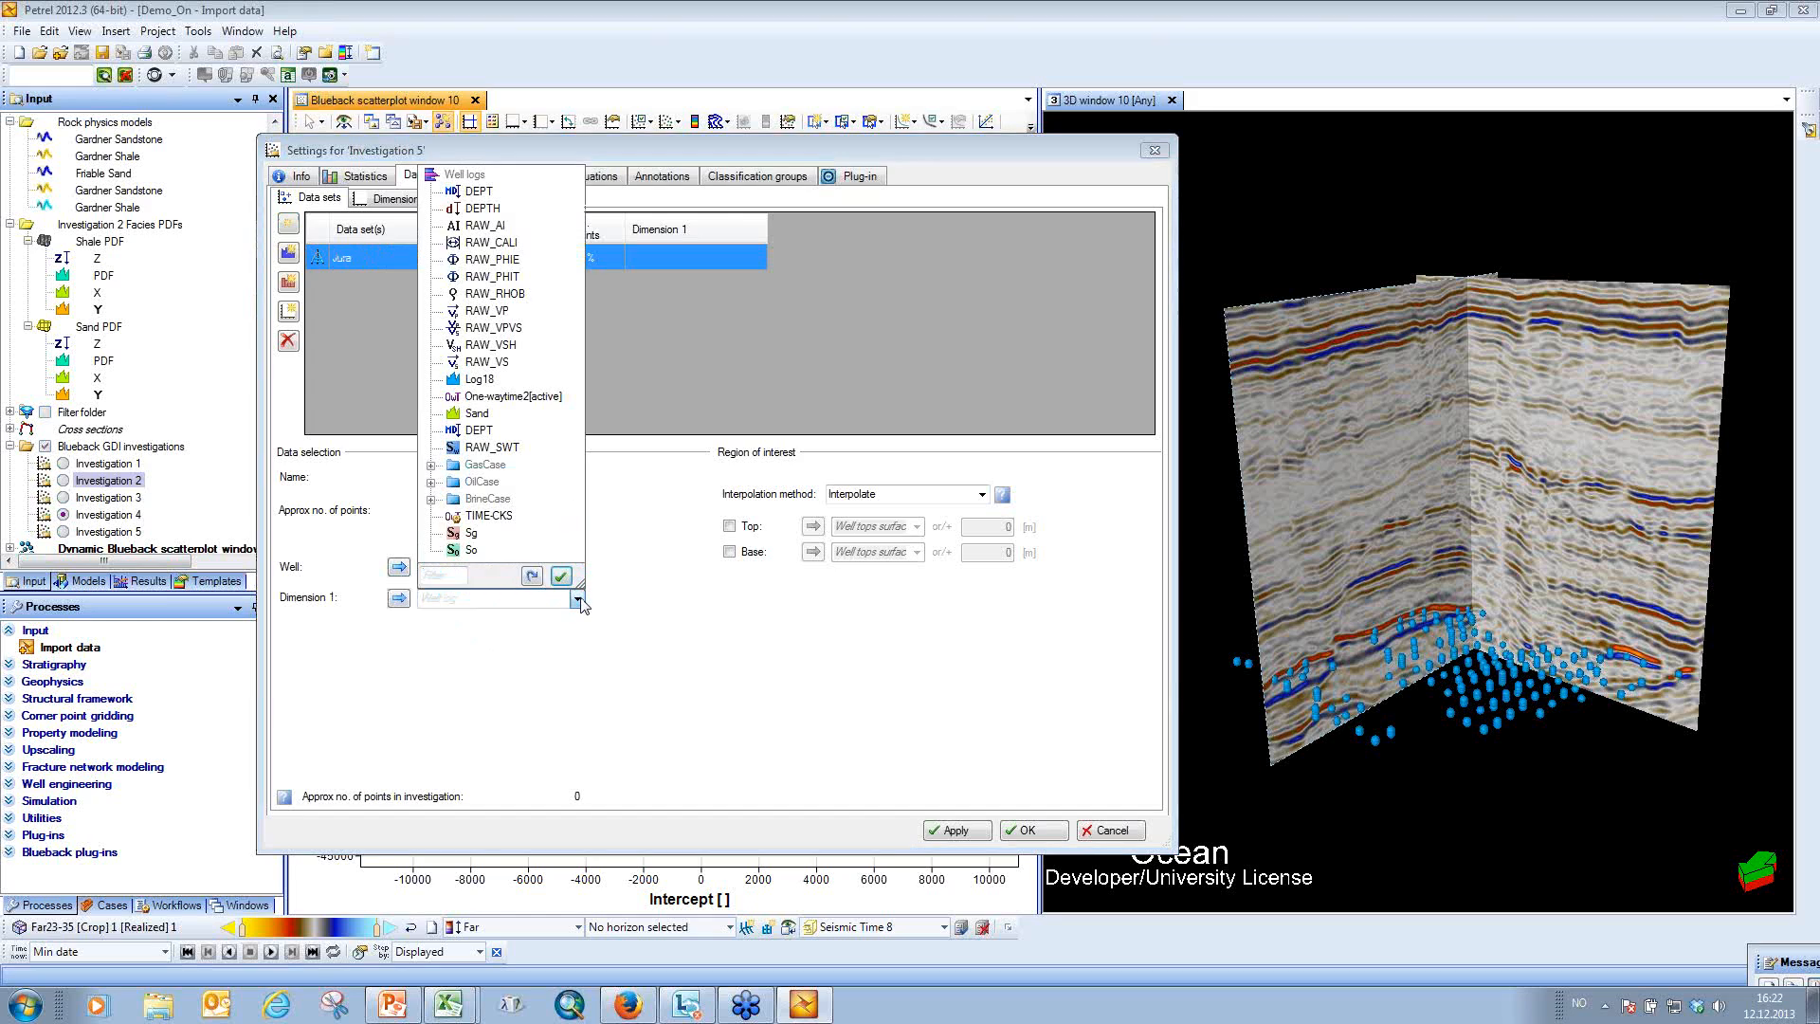
click(493, 310)
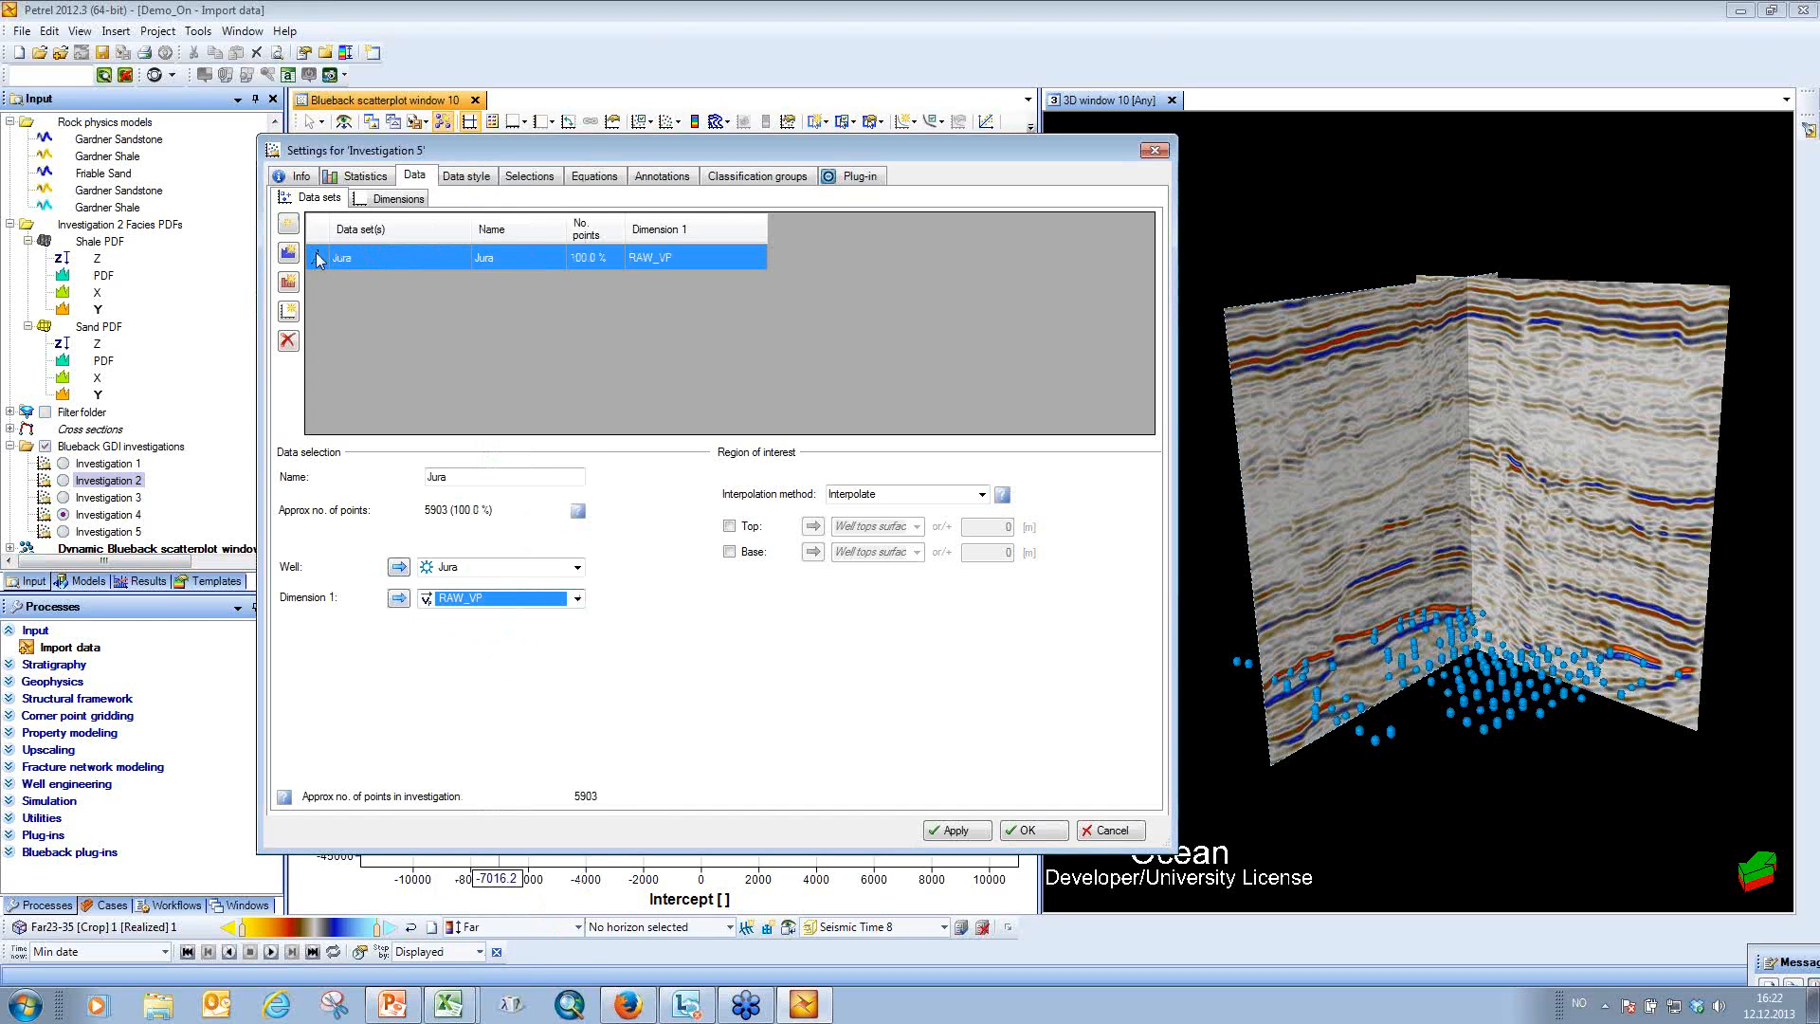
click(288, 253)
click(288, 253)
click(576, 624)
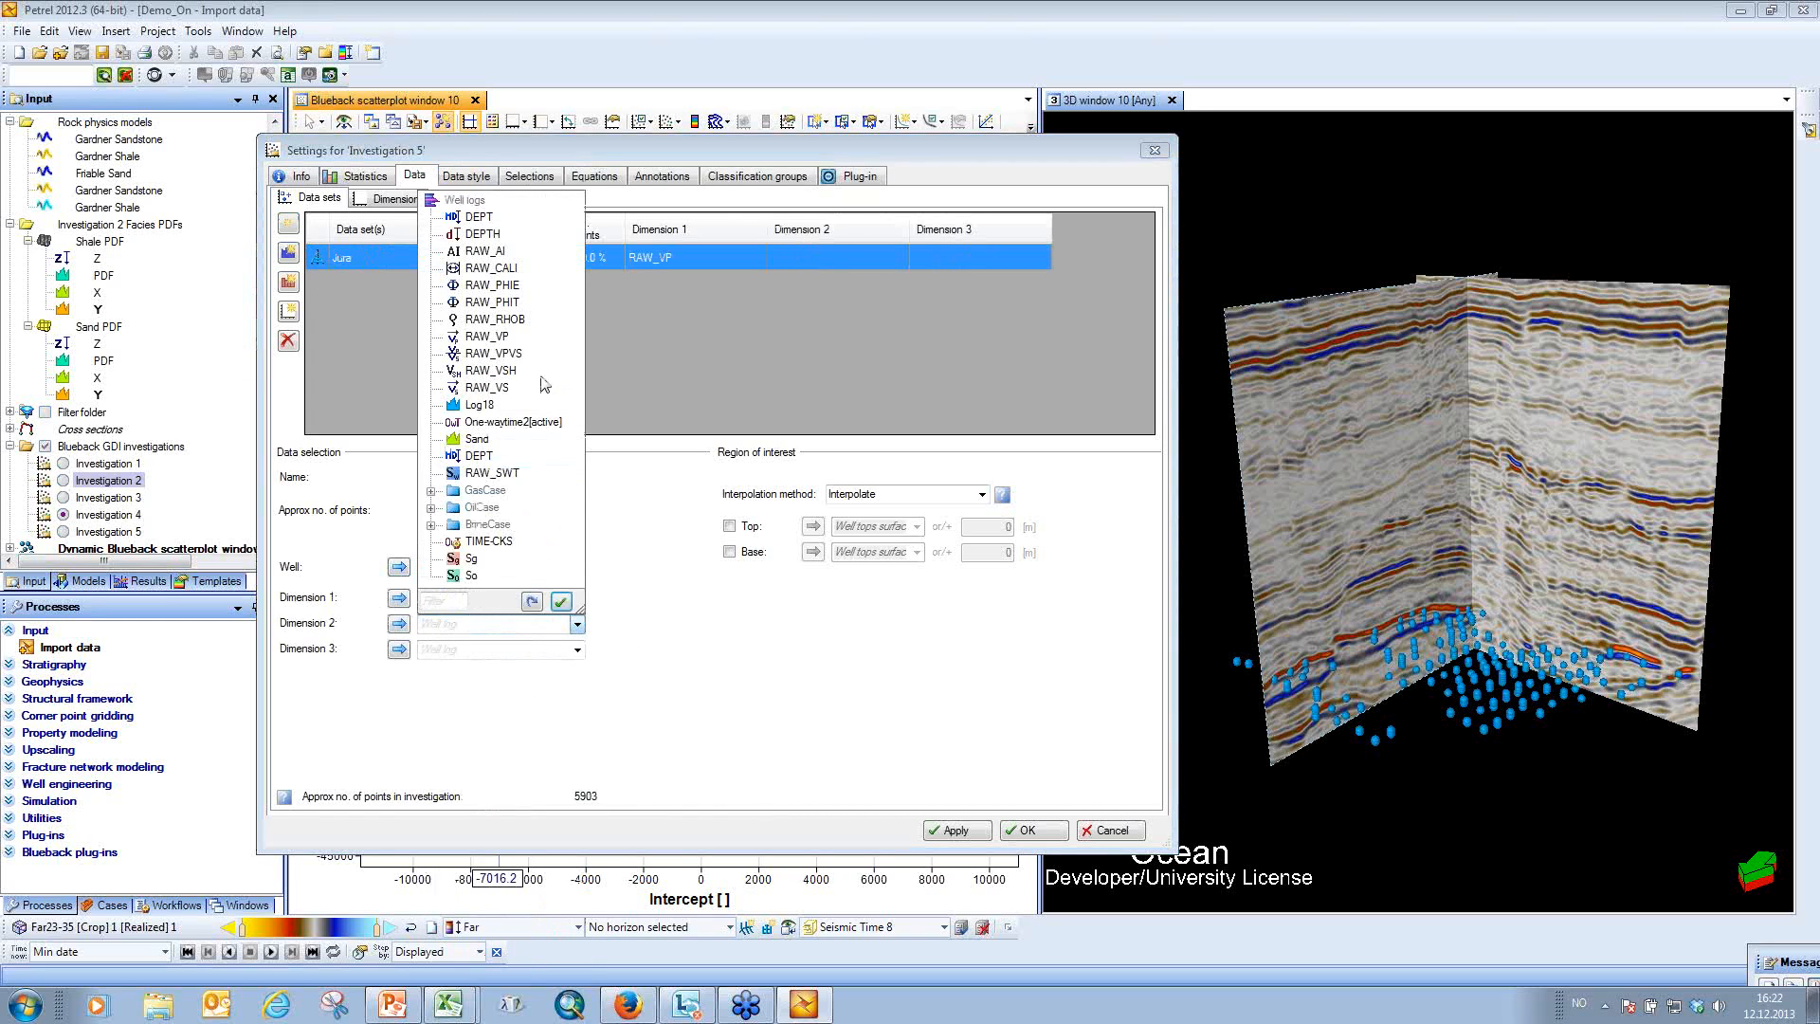
click(500, 389)
click(288, 253)
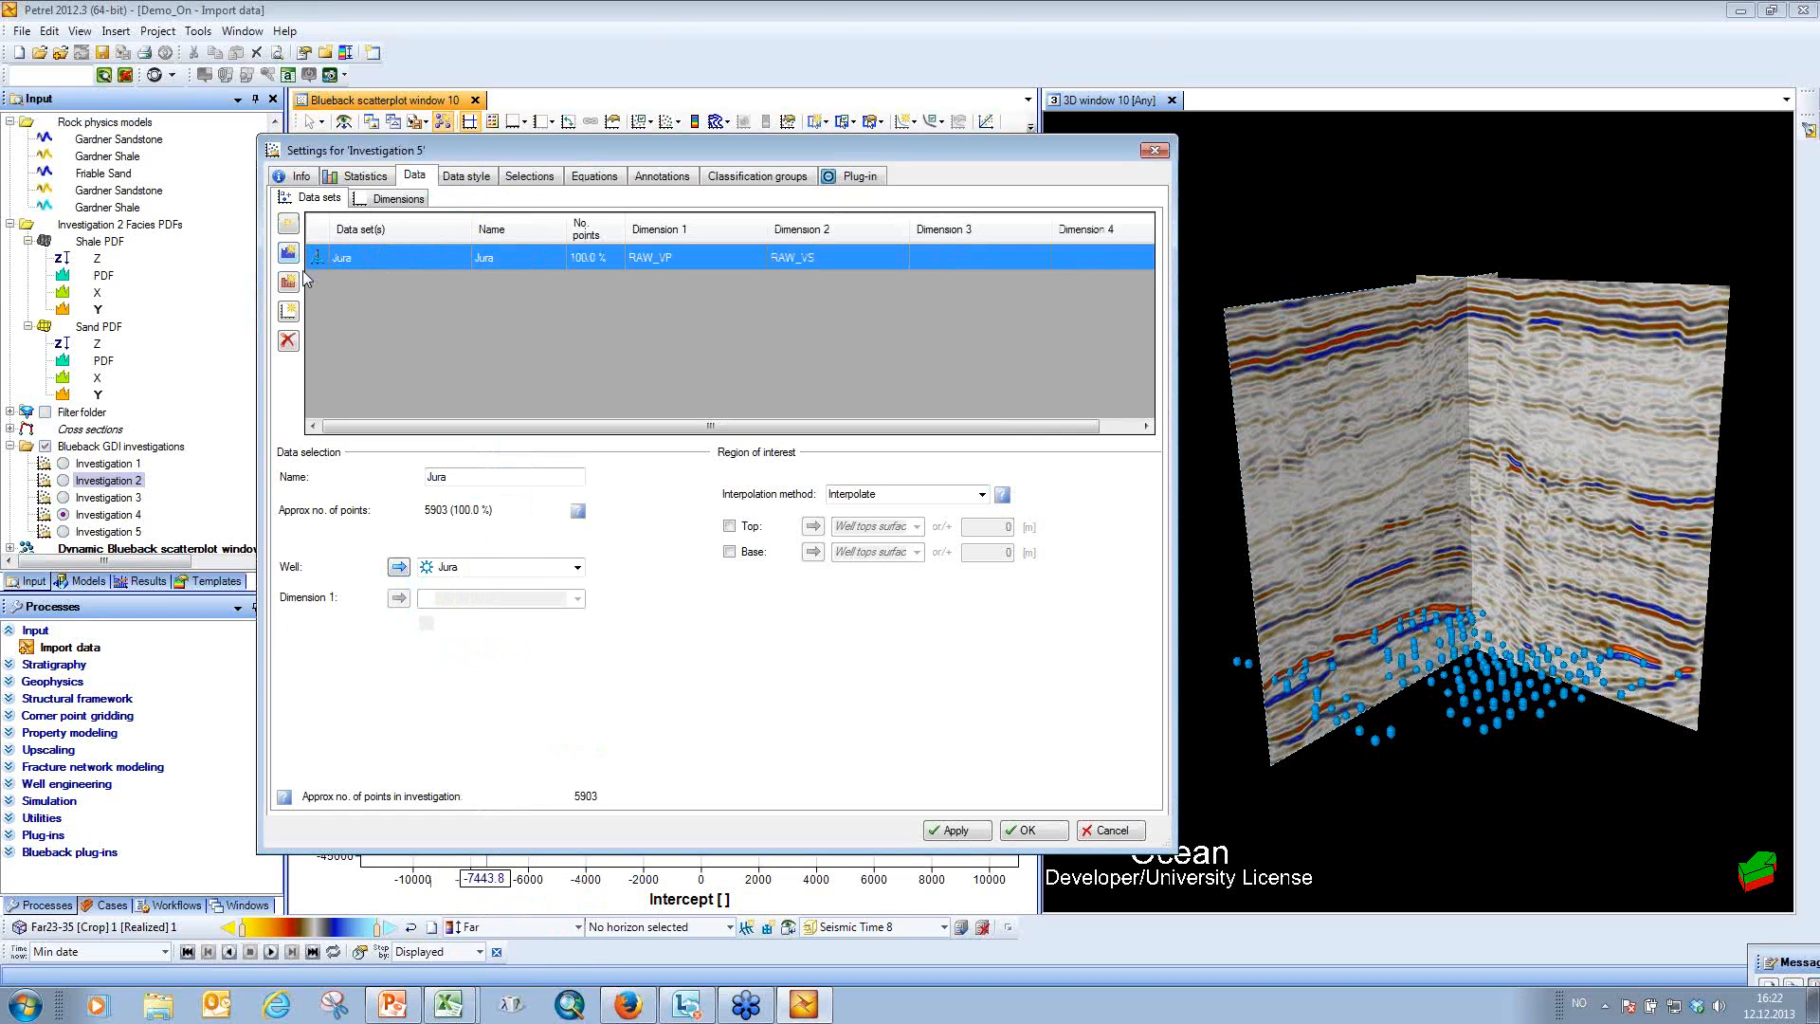
click(576, 650)
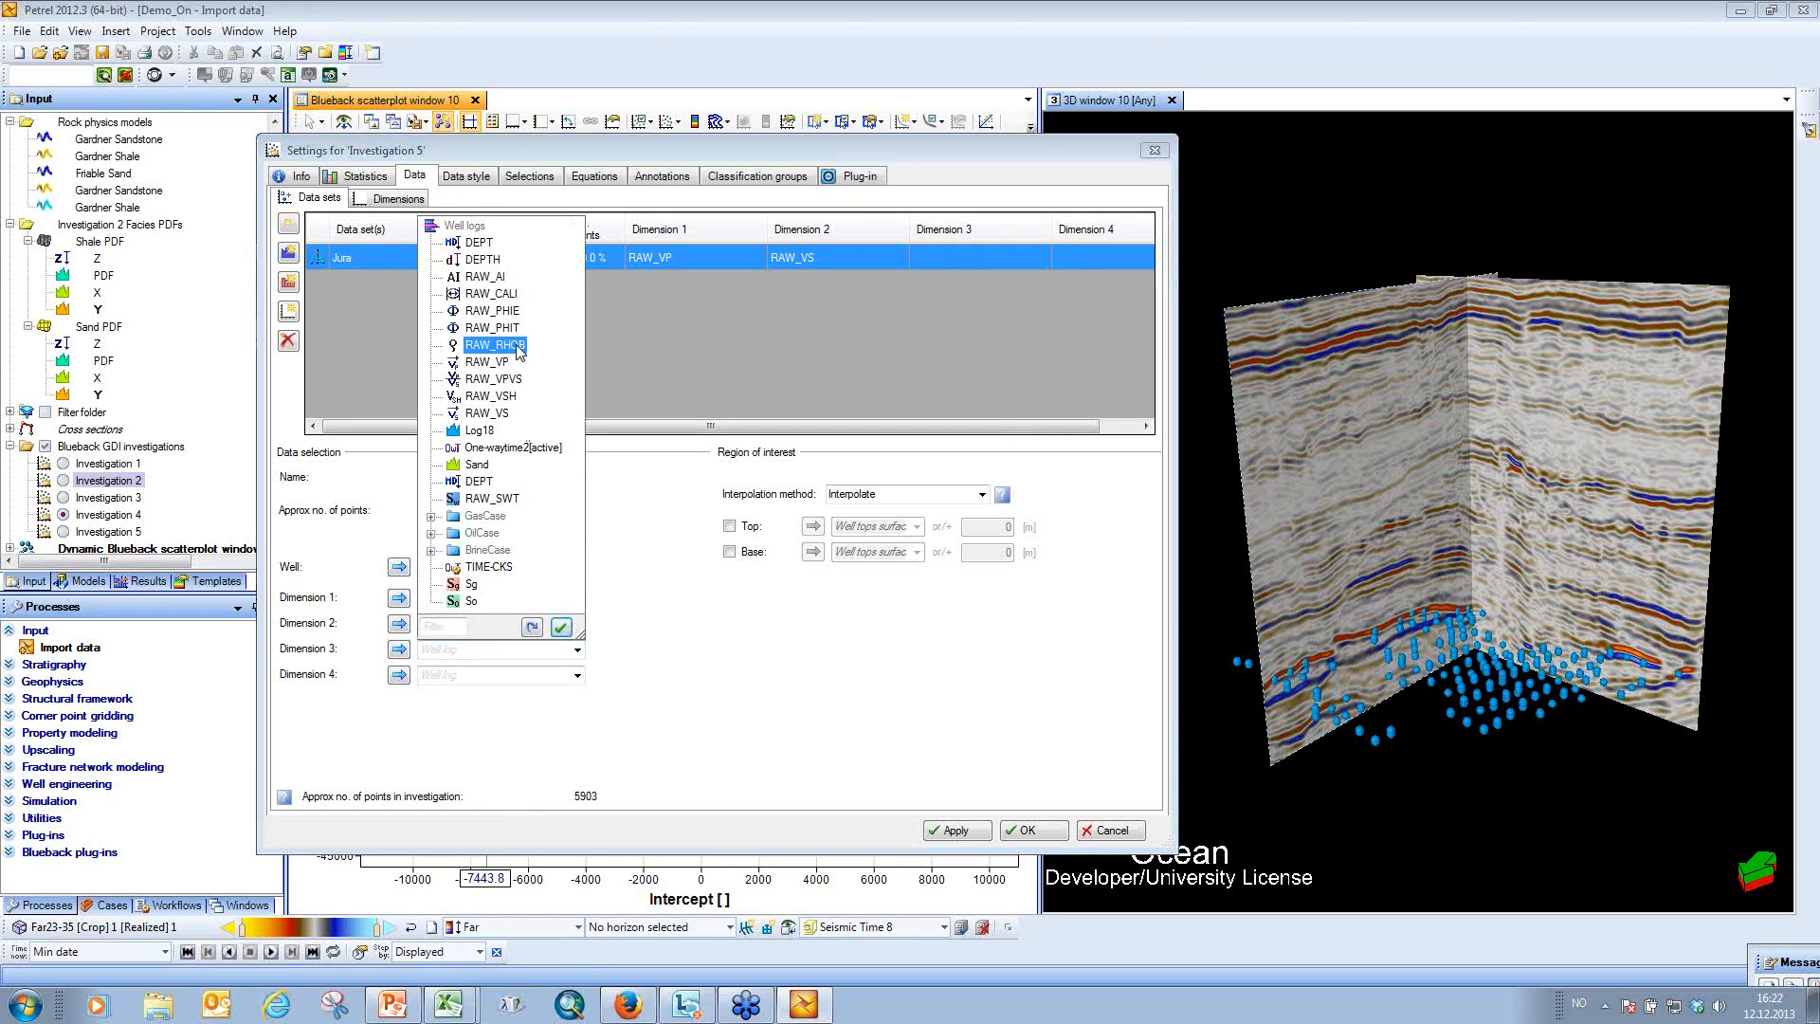
click(518, 345)
click(577, 675)
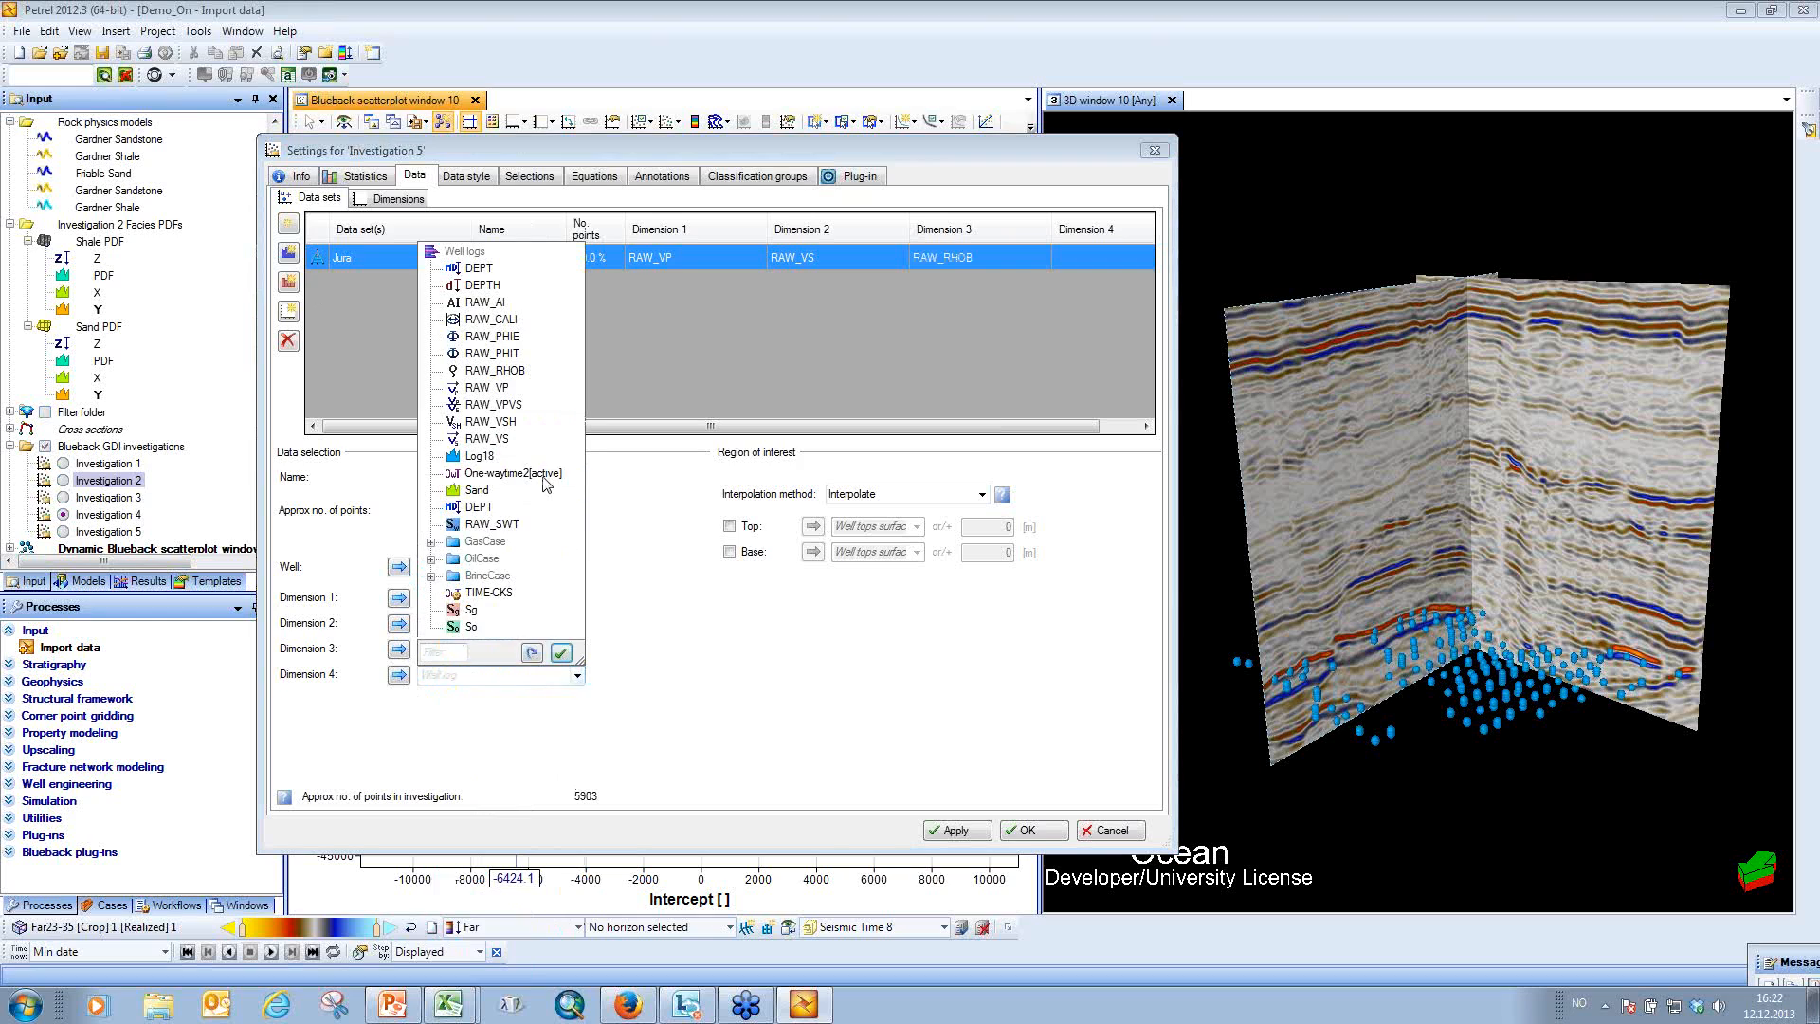
click(503, 422)
Add a discrete dimension using the Facies log and accept the Investigation 5 settings.
click(289, 282)
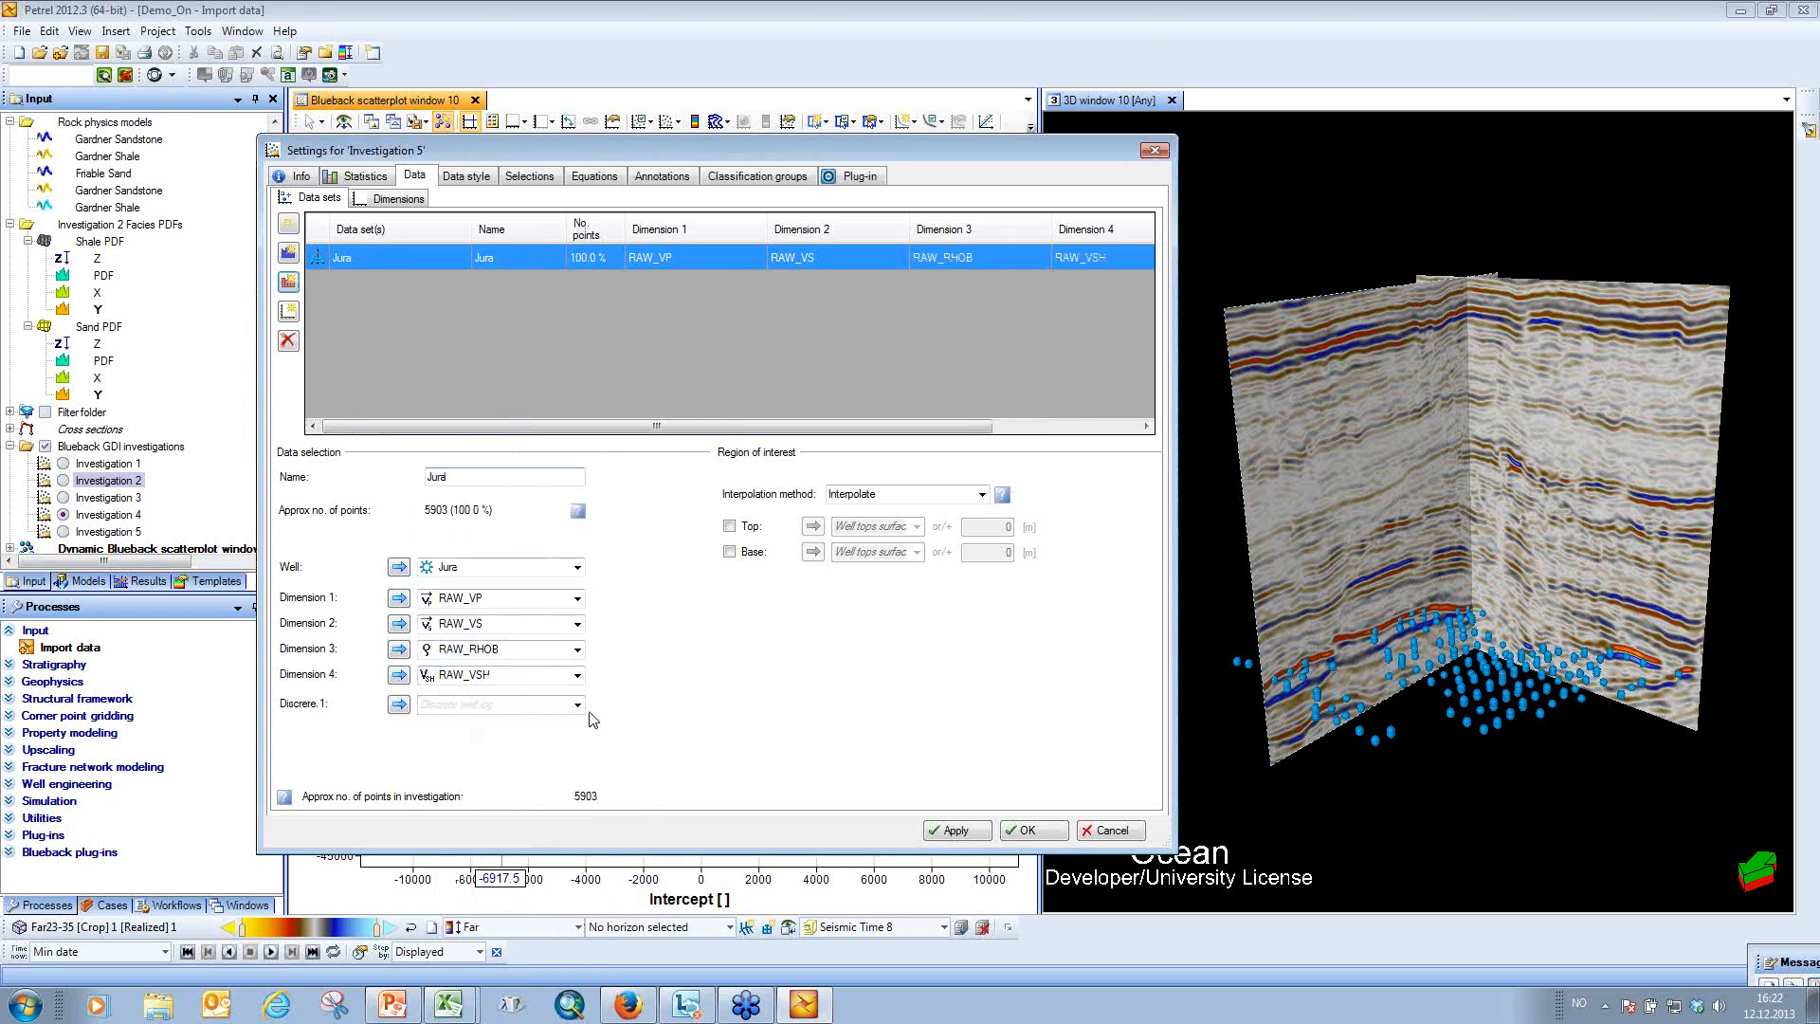
click(576, 704)
click(479, 743)
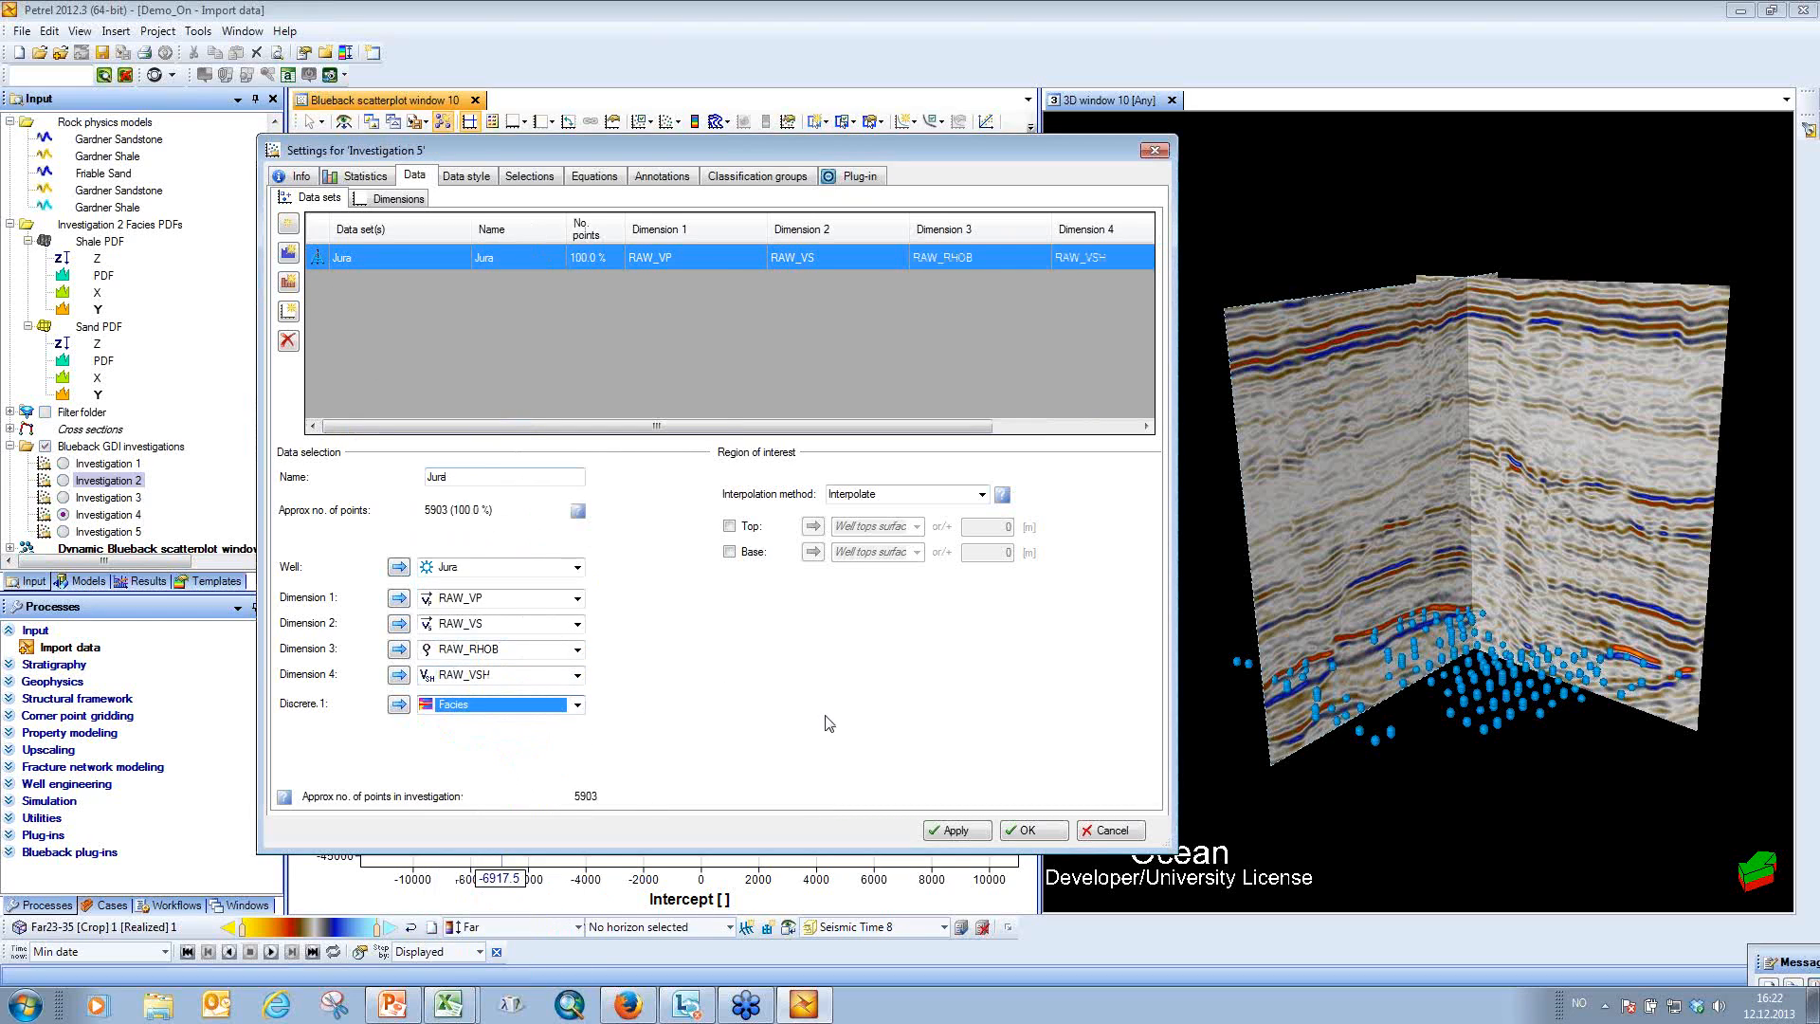
click(1029, 829)
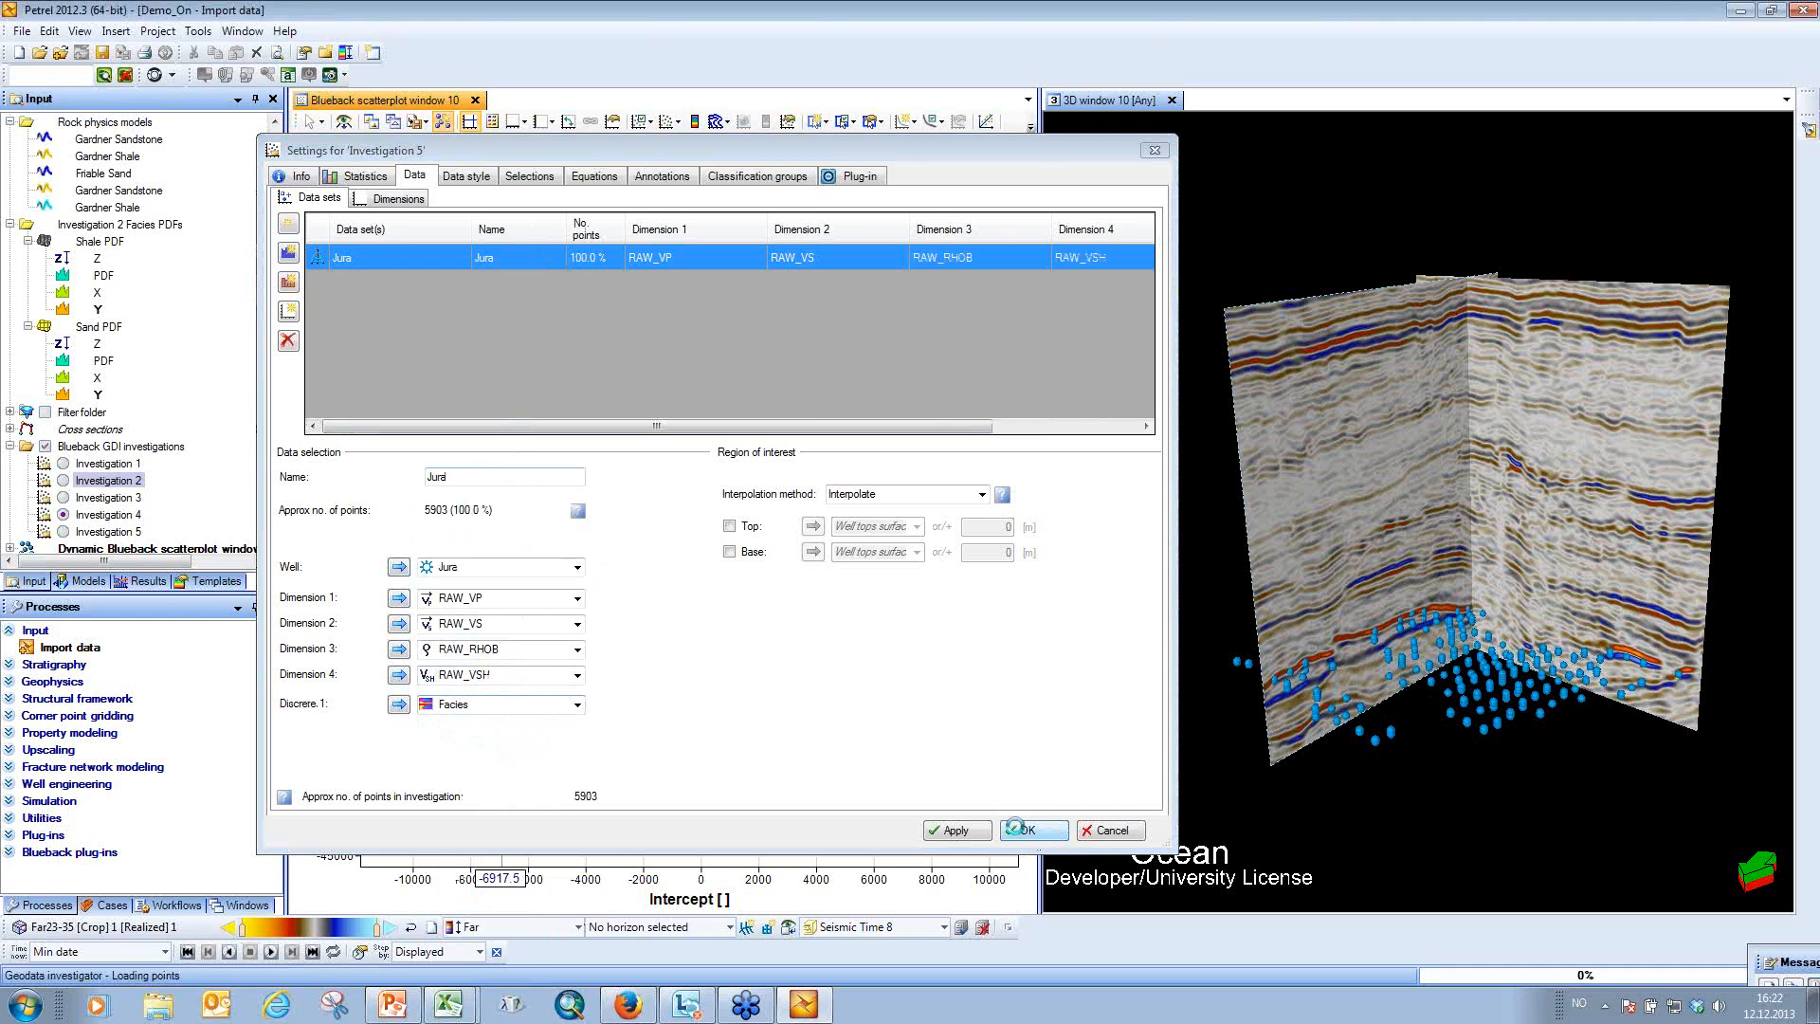
Display Investigation 5 in a new maximized Blueback parallel coordinates window and color its lines by Facies.
click(262, 36)
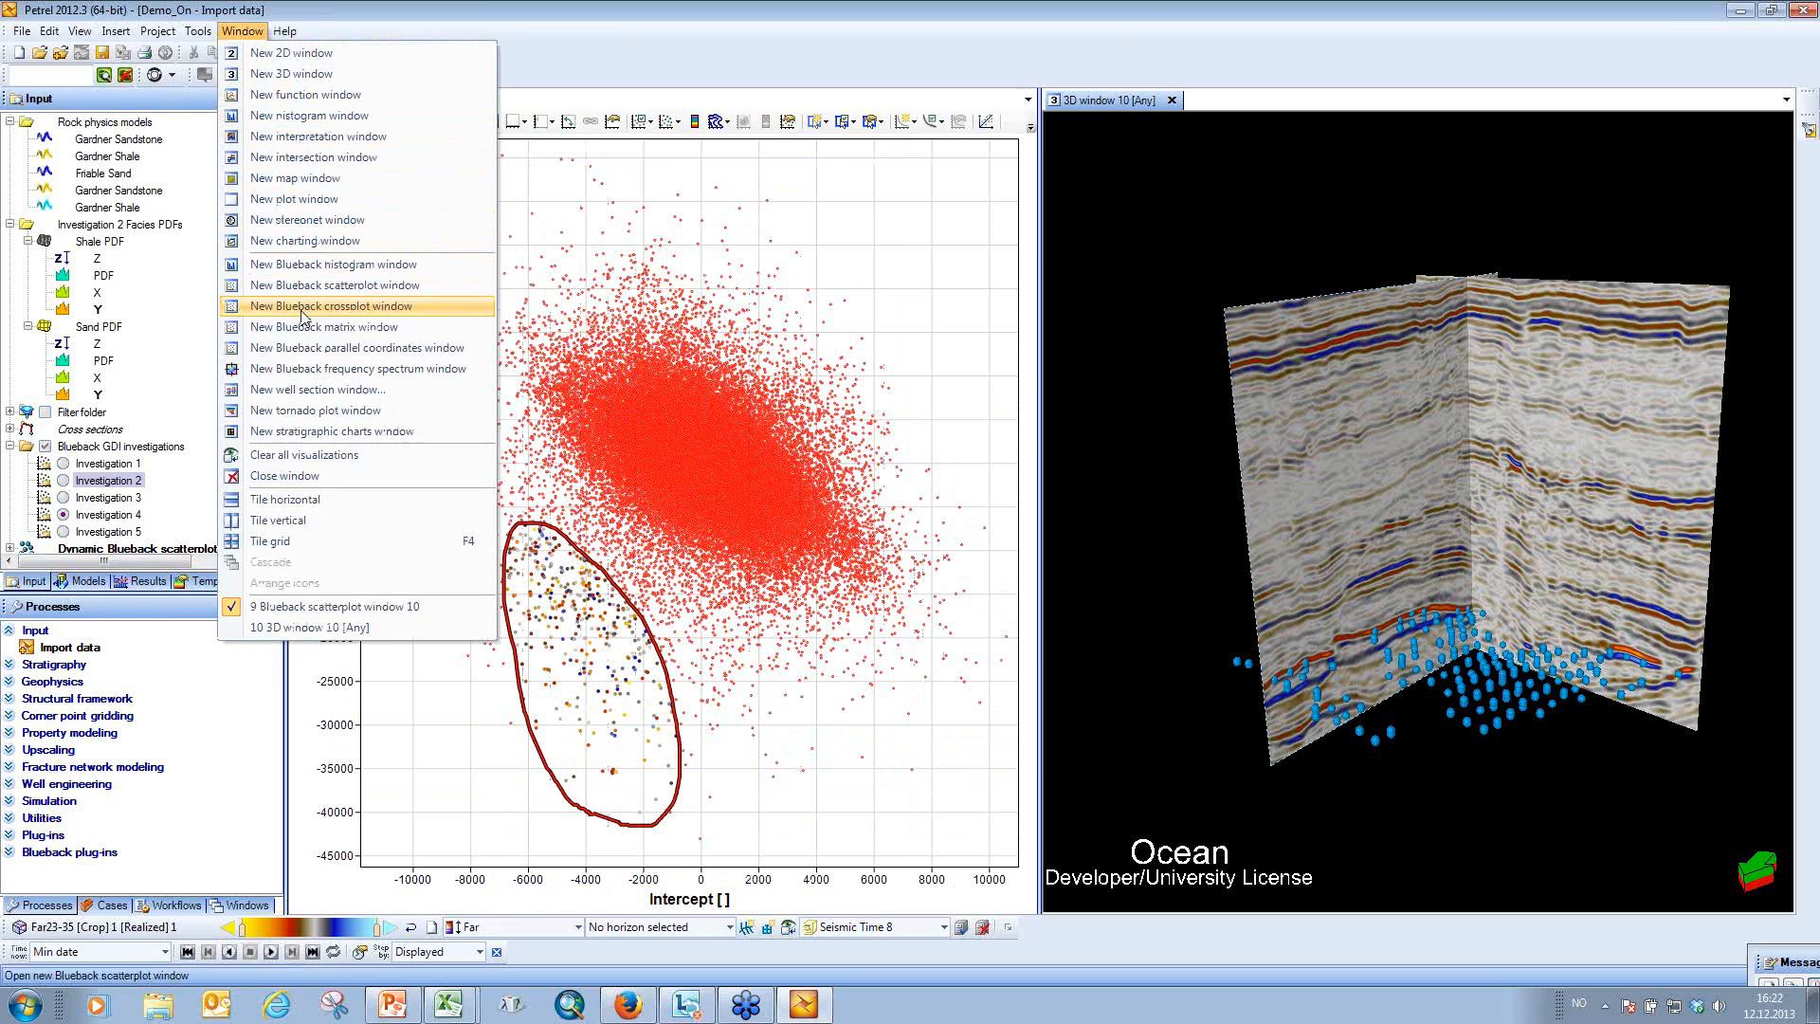
click(407, 354)
double_click(615, 104)
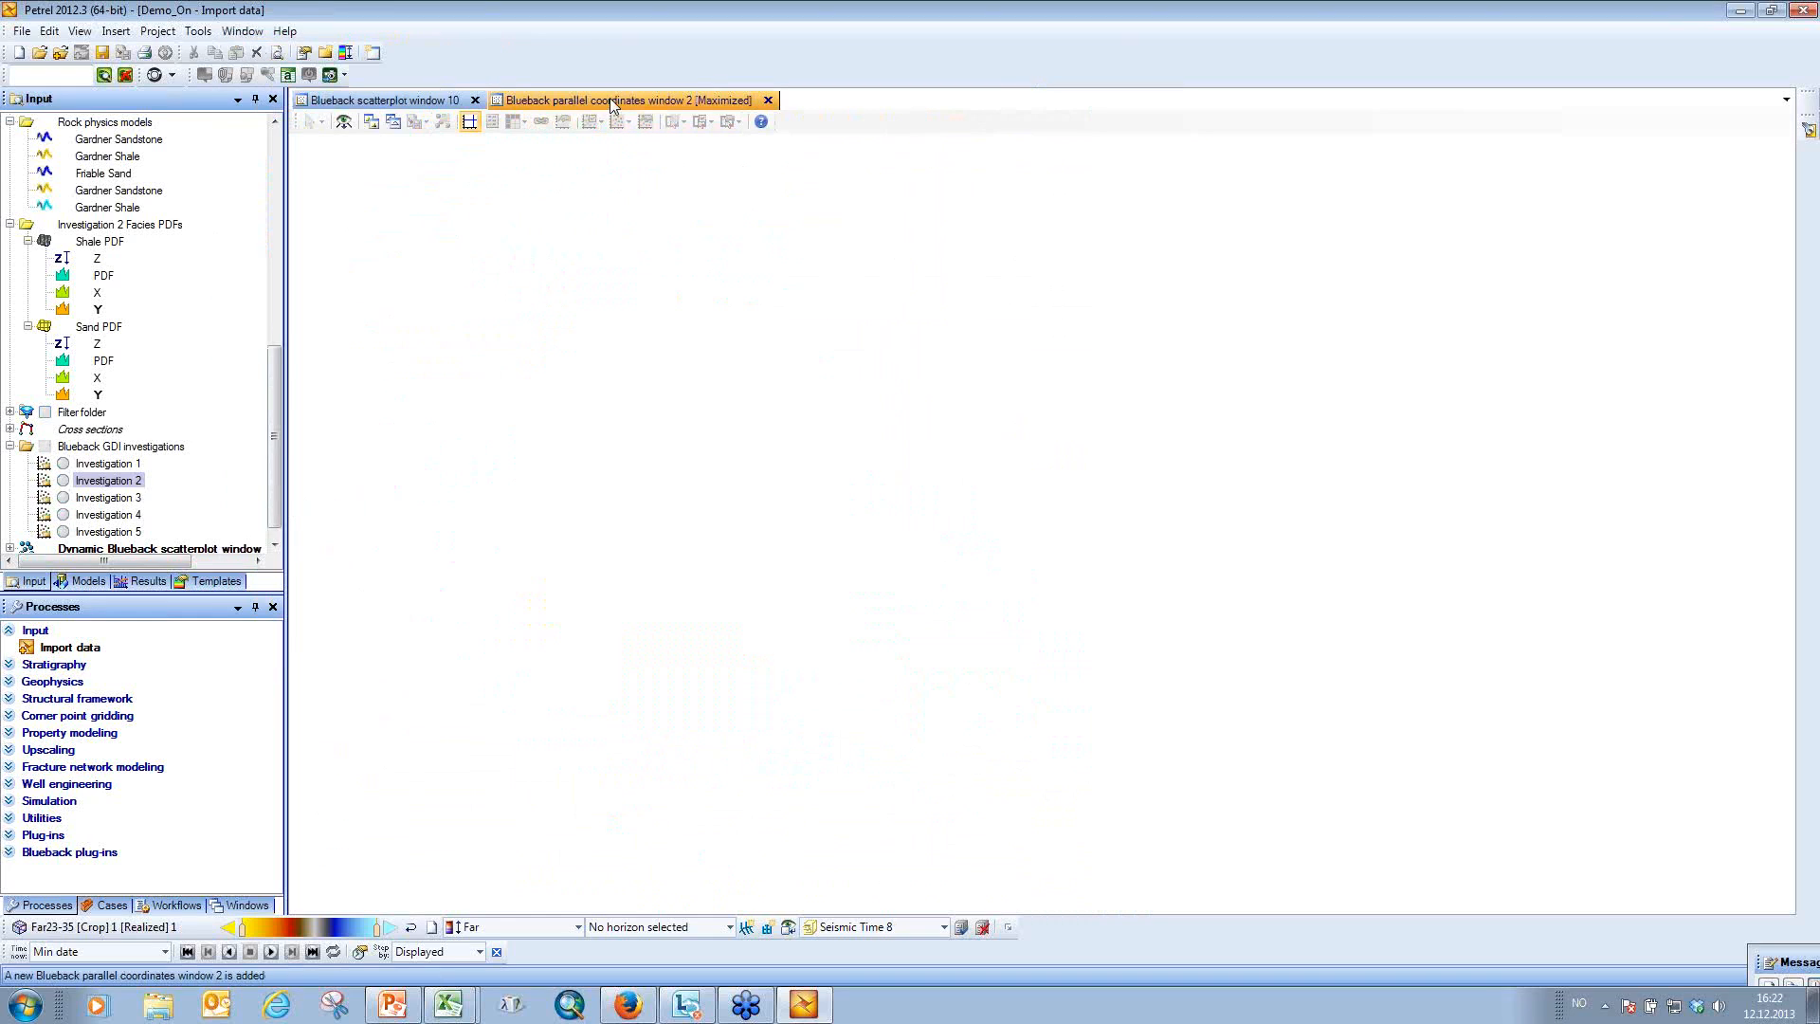
drag(274, 418, 272, 457)
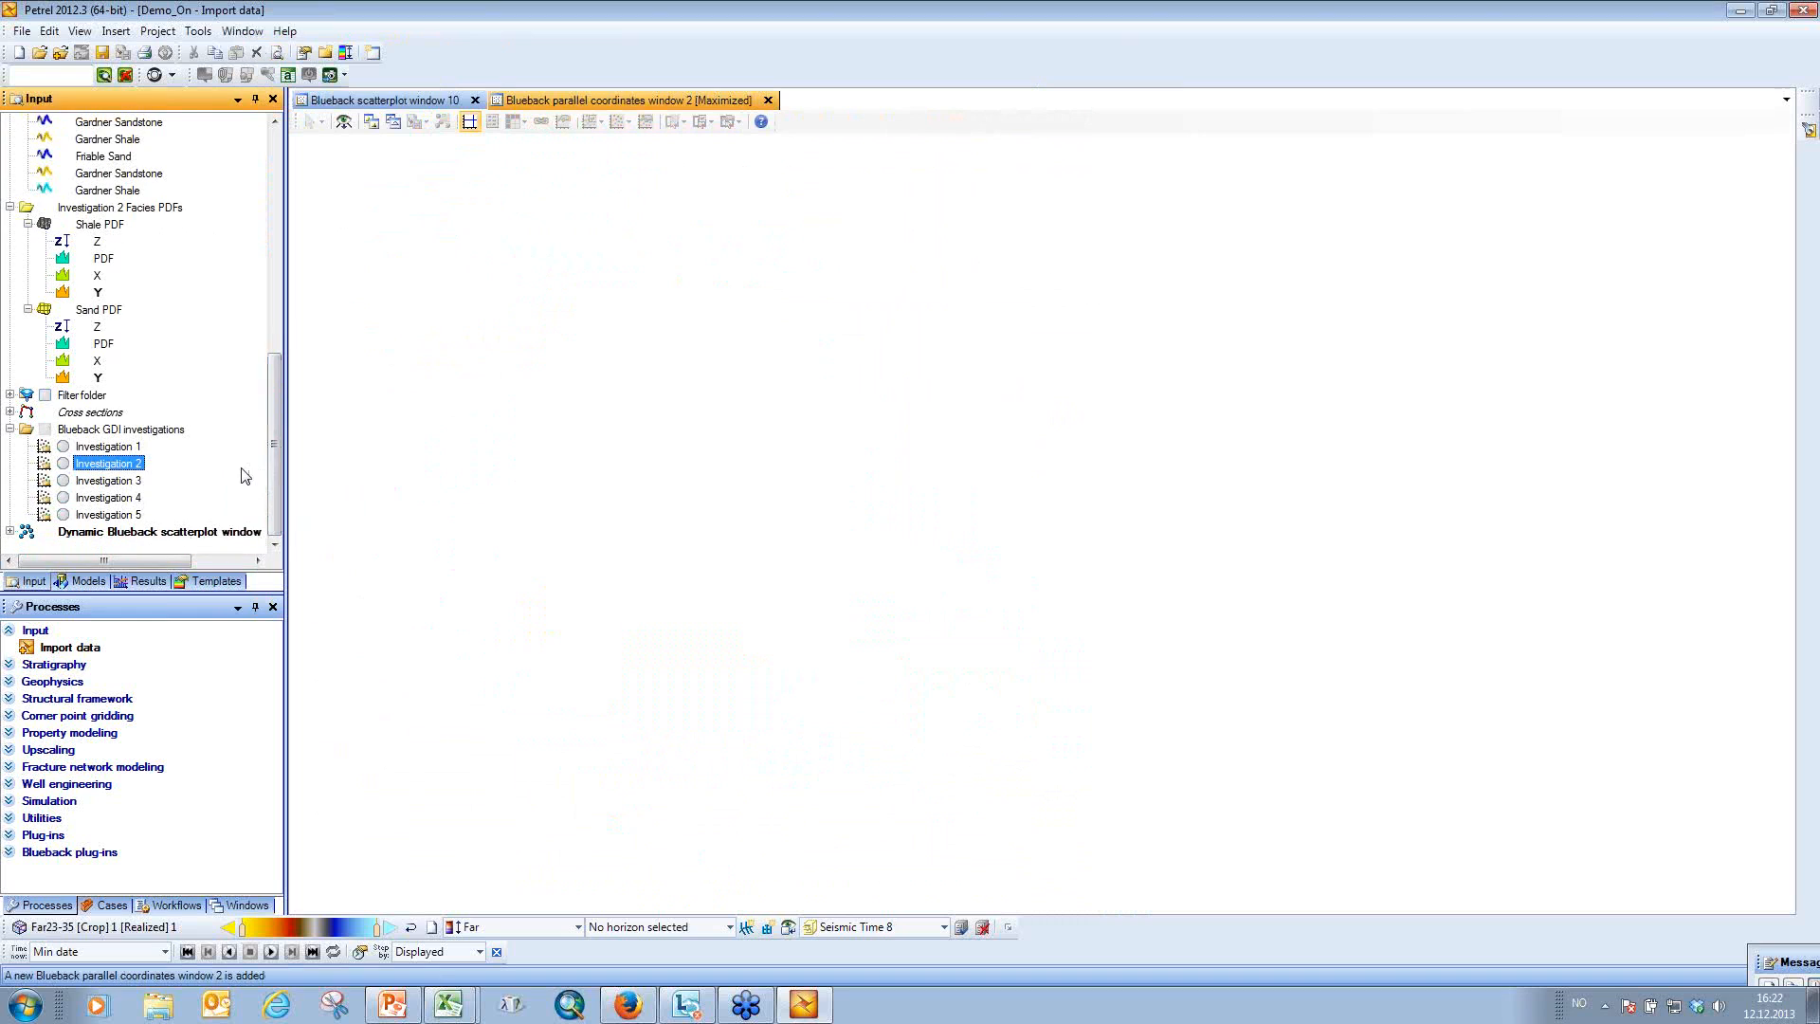
click(63, 515)
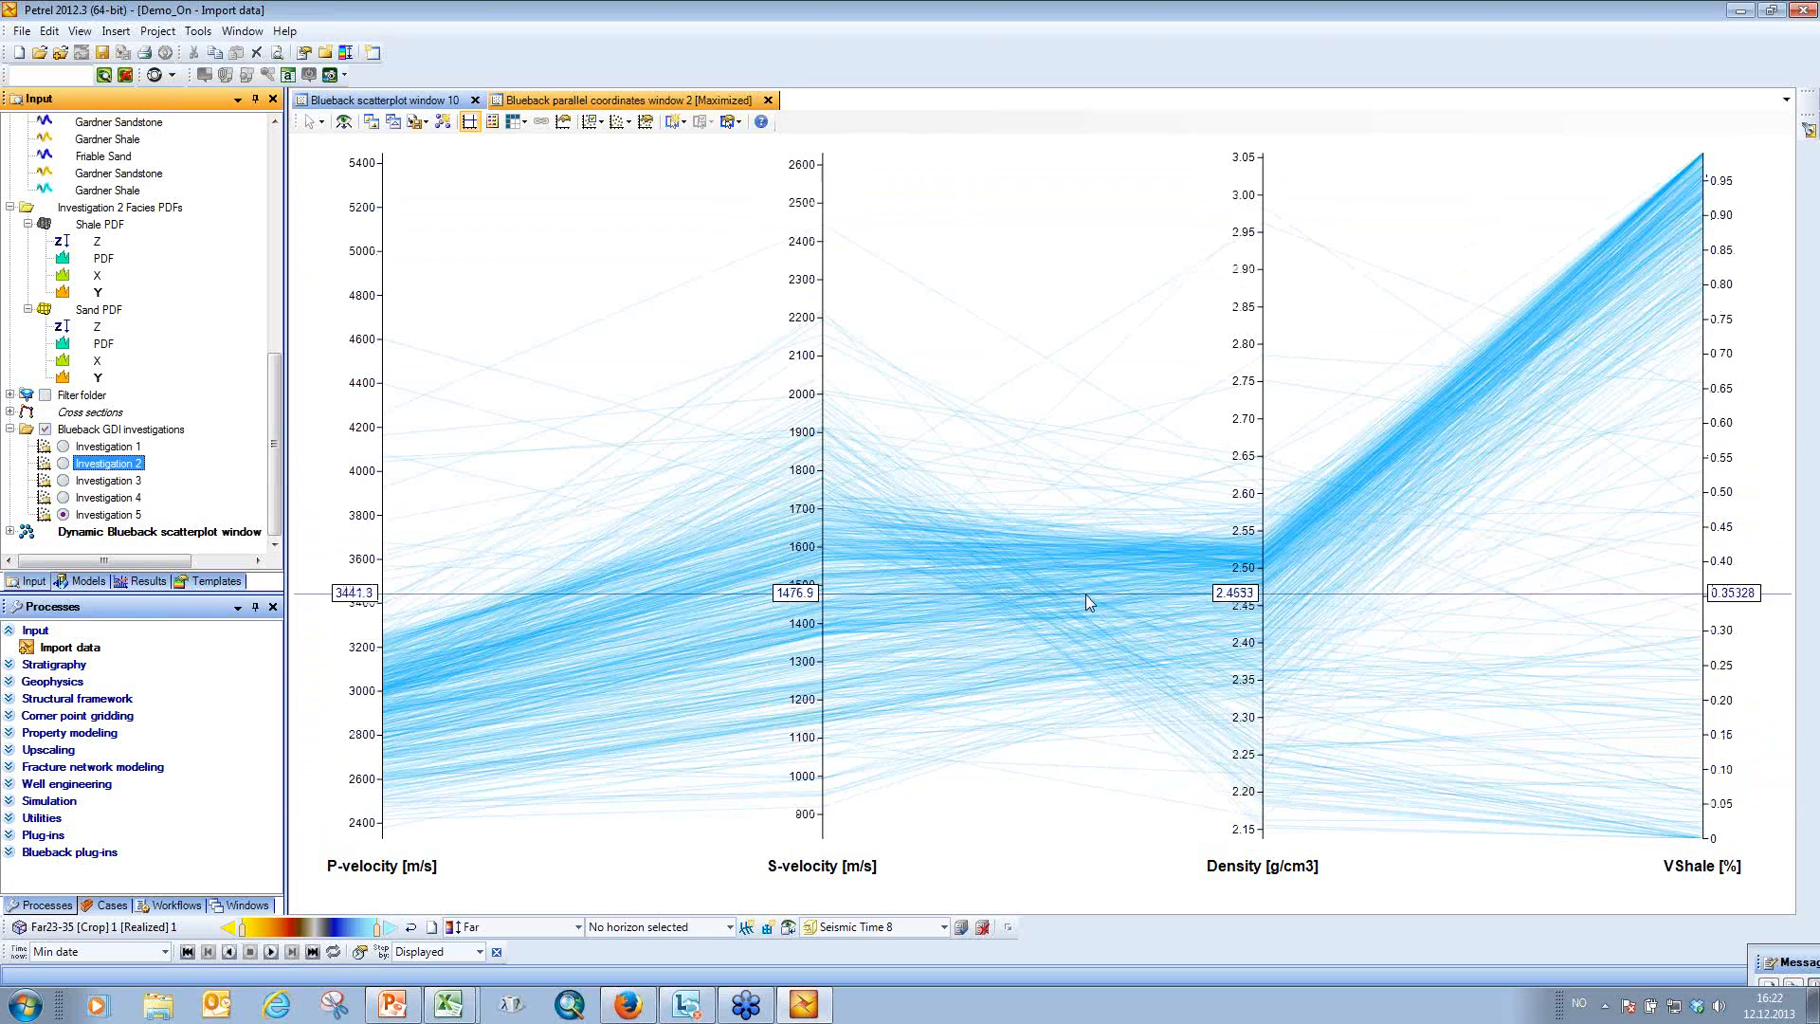
click(599, 123)
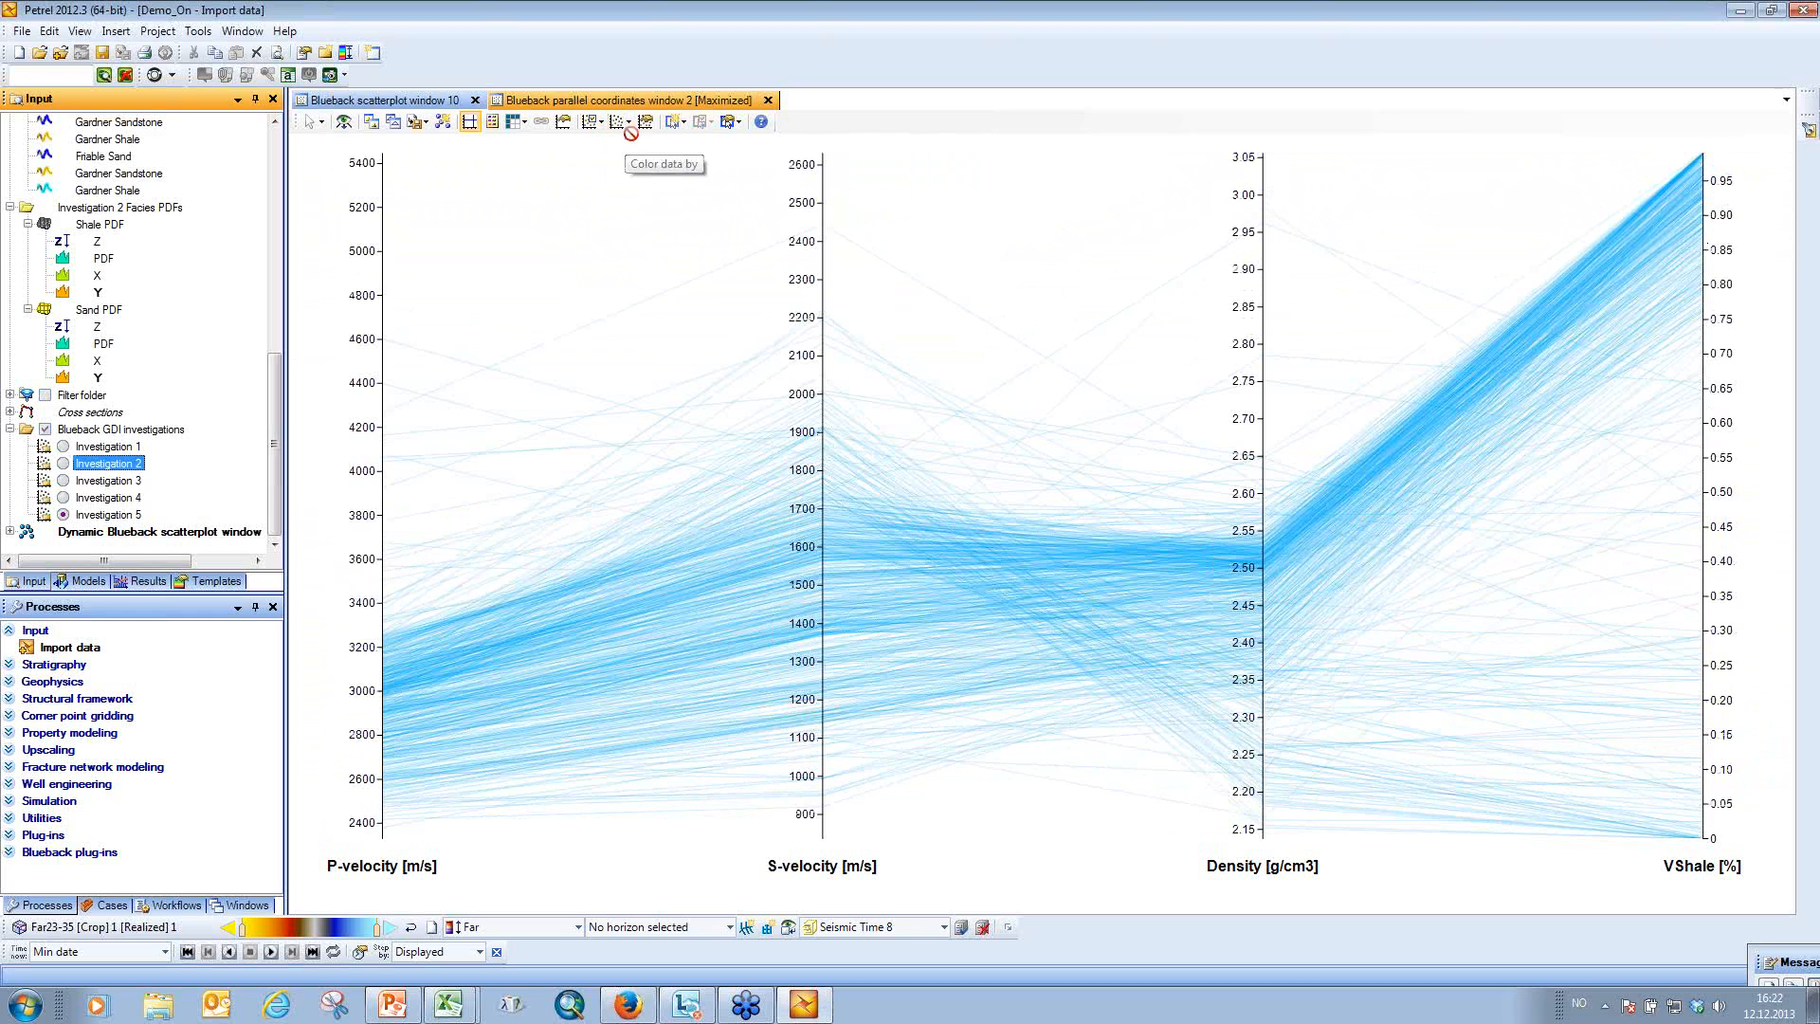
click(628, 121)
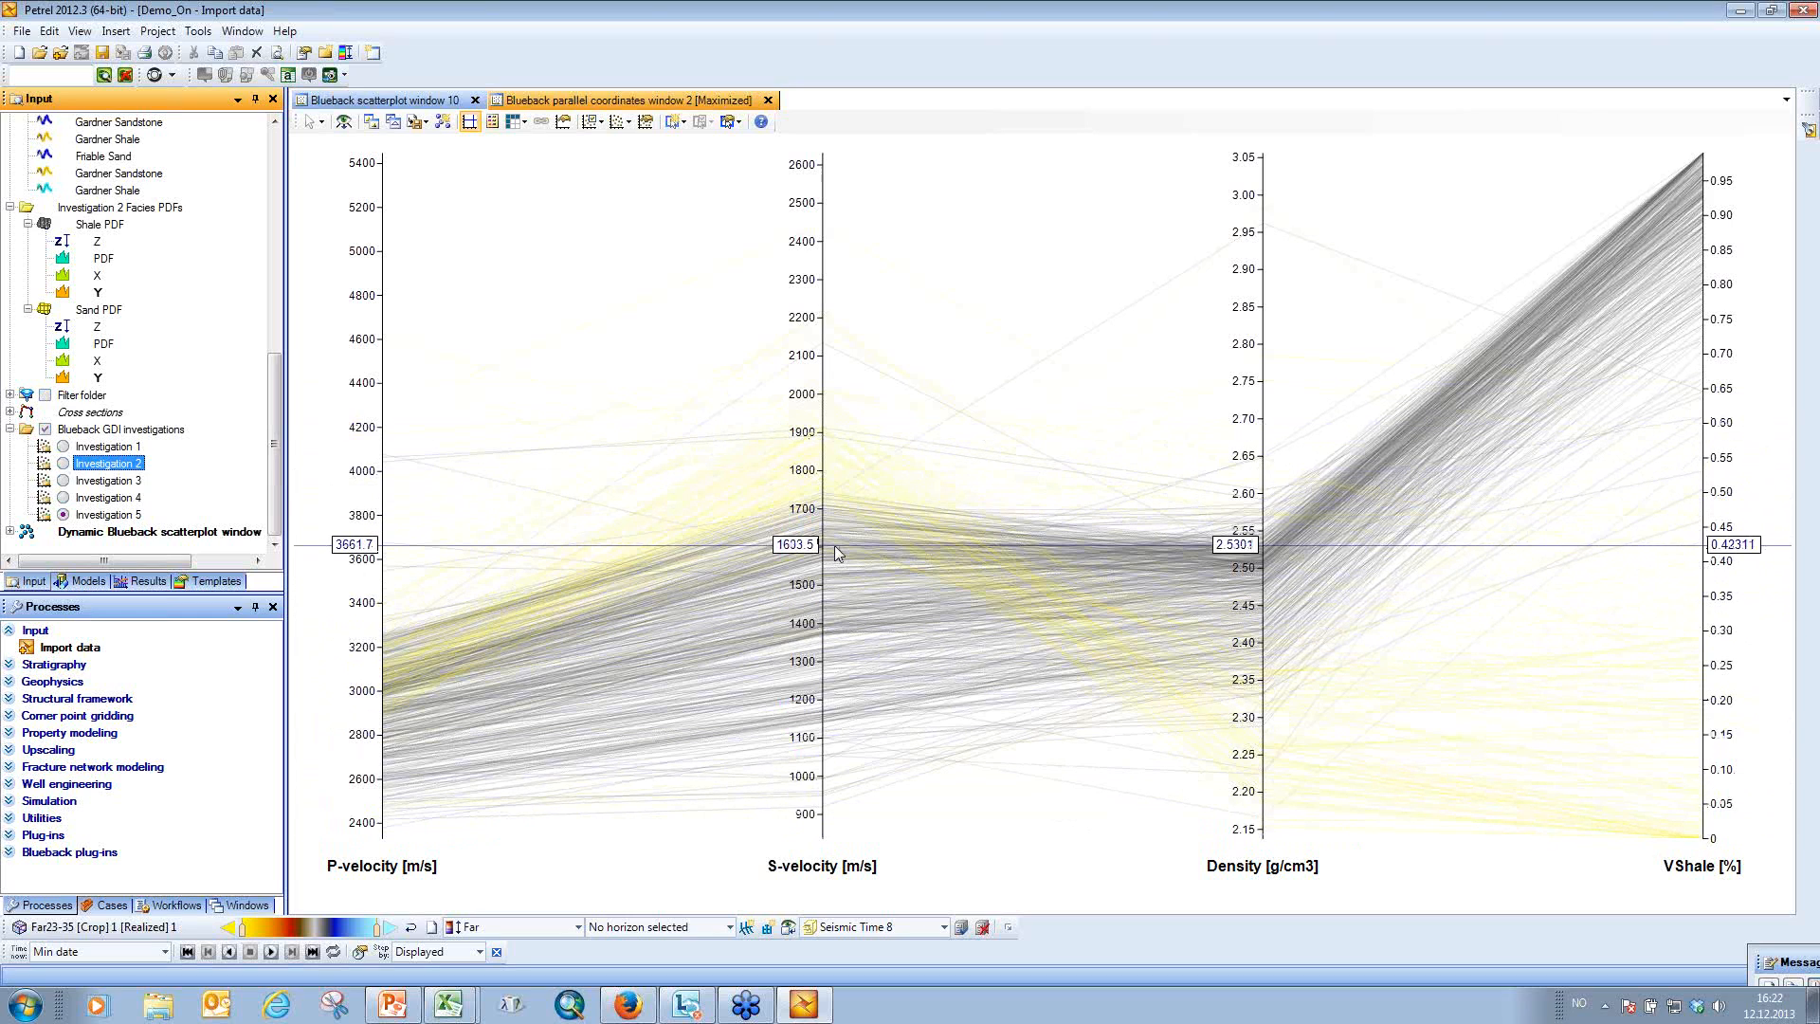
Display Investigation 5 in a new Blueback scatterplot window.
click(243, 32)
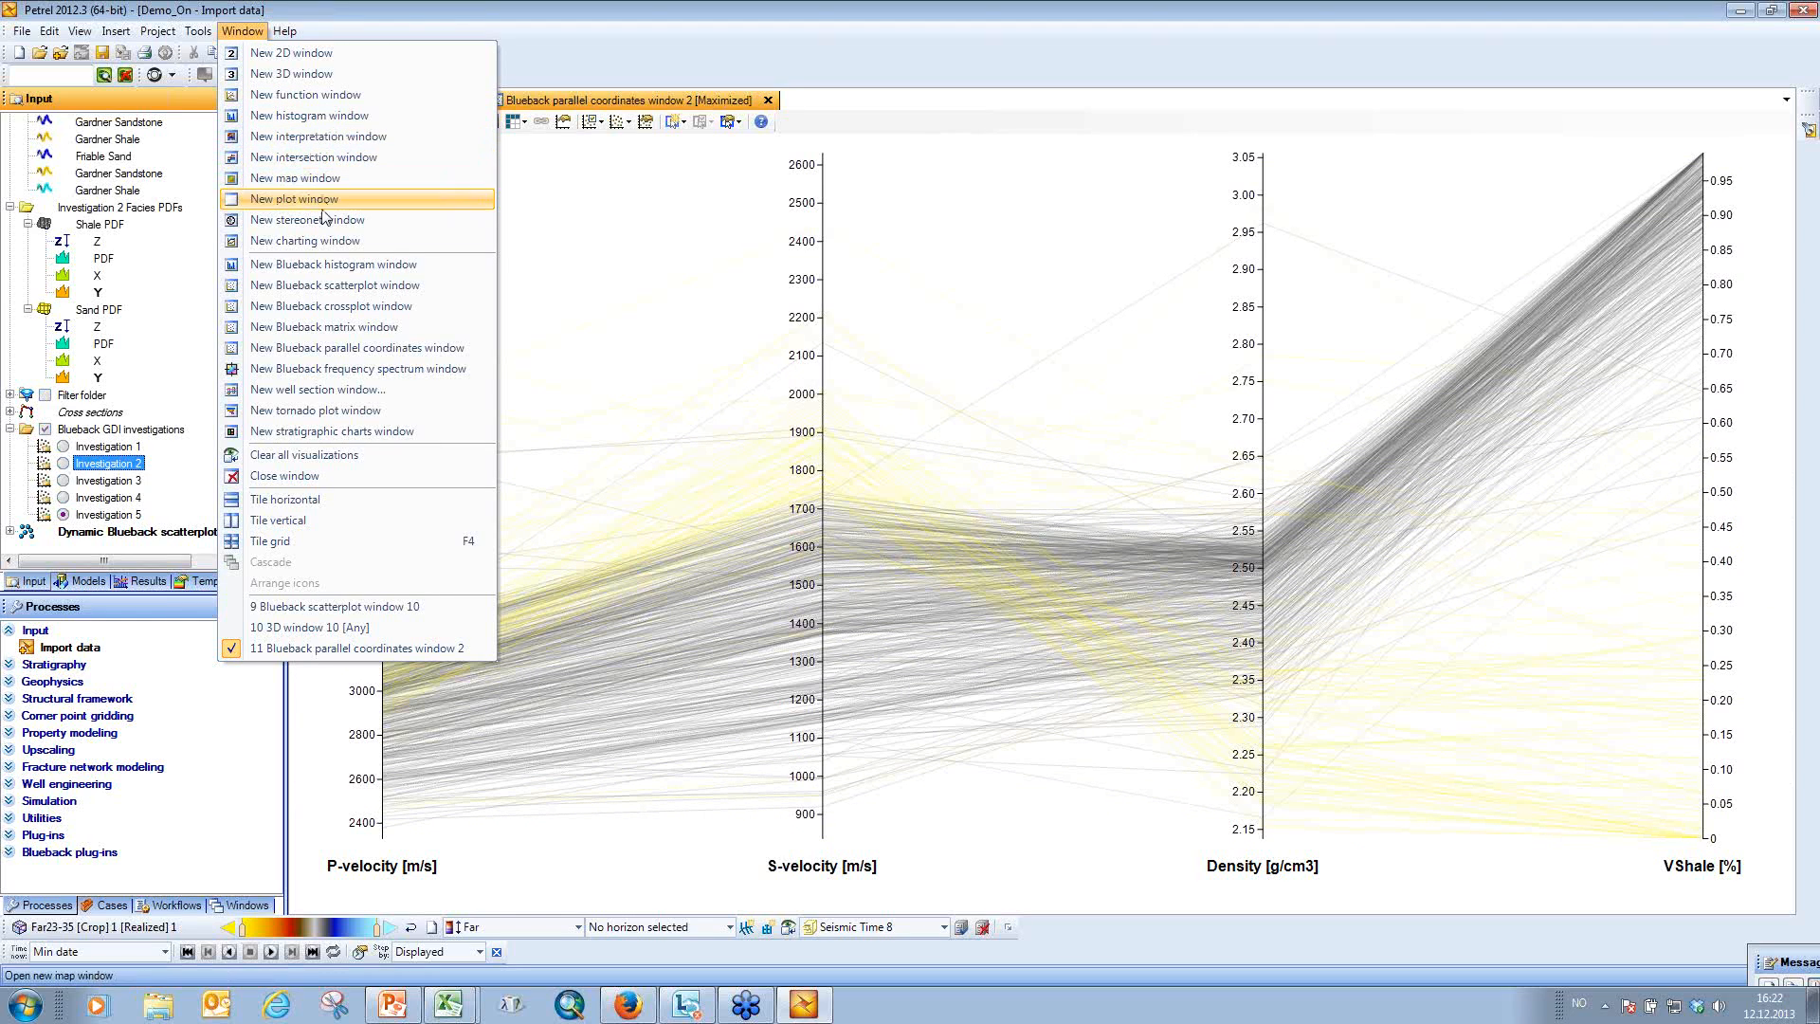
click(325, 289)
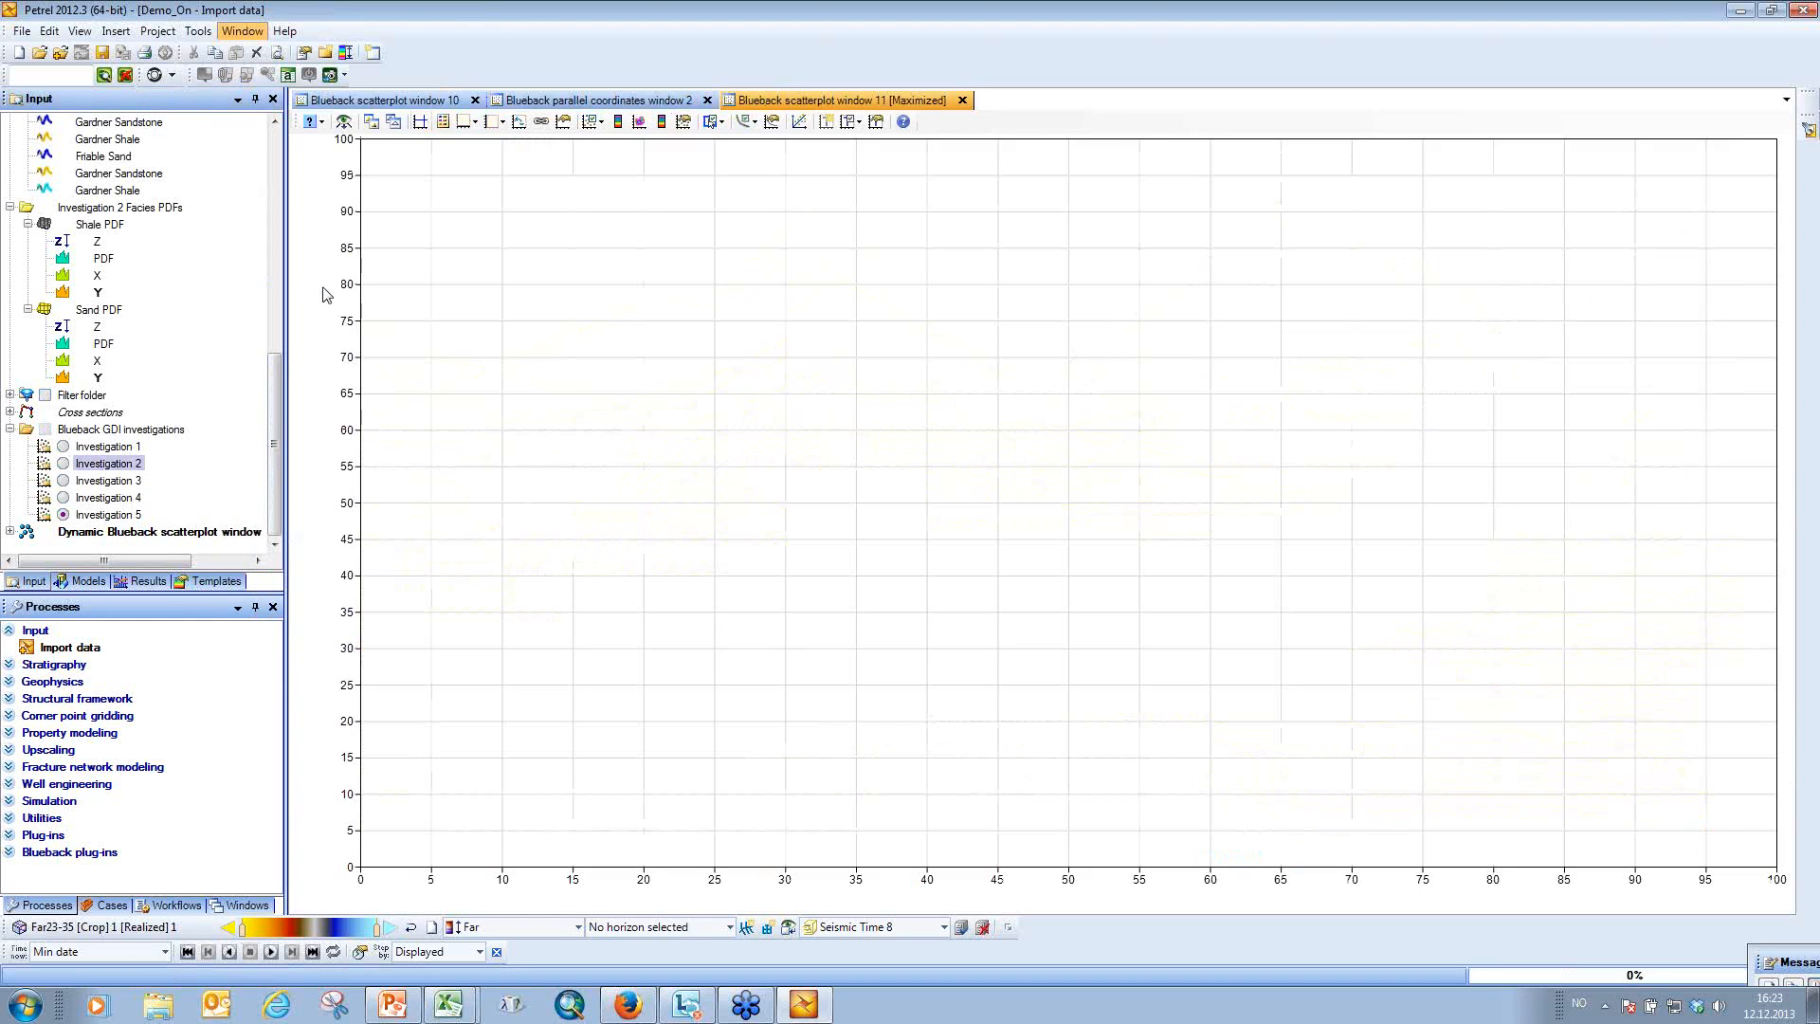
click(63, 514)
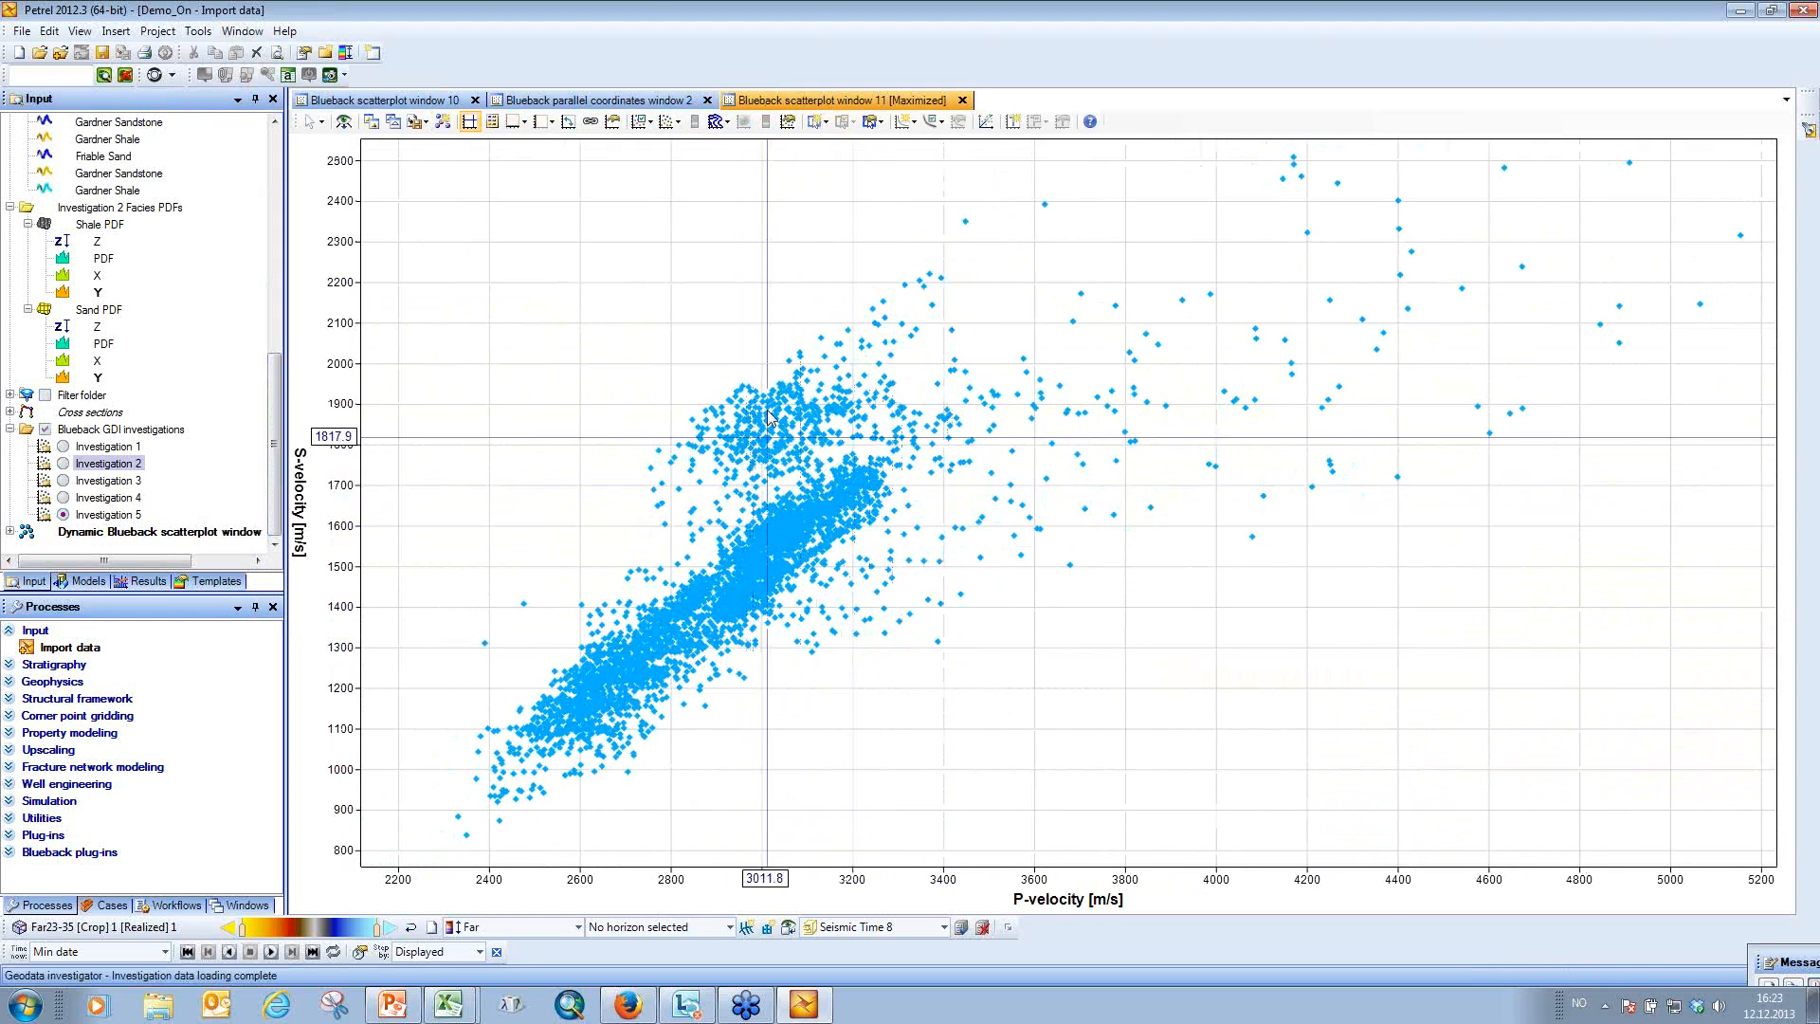
Color the Investigation 5 scatterplot points by VShale and show the points color scale.
click(676, 124)
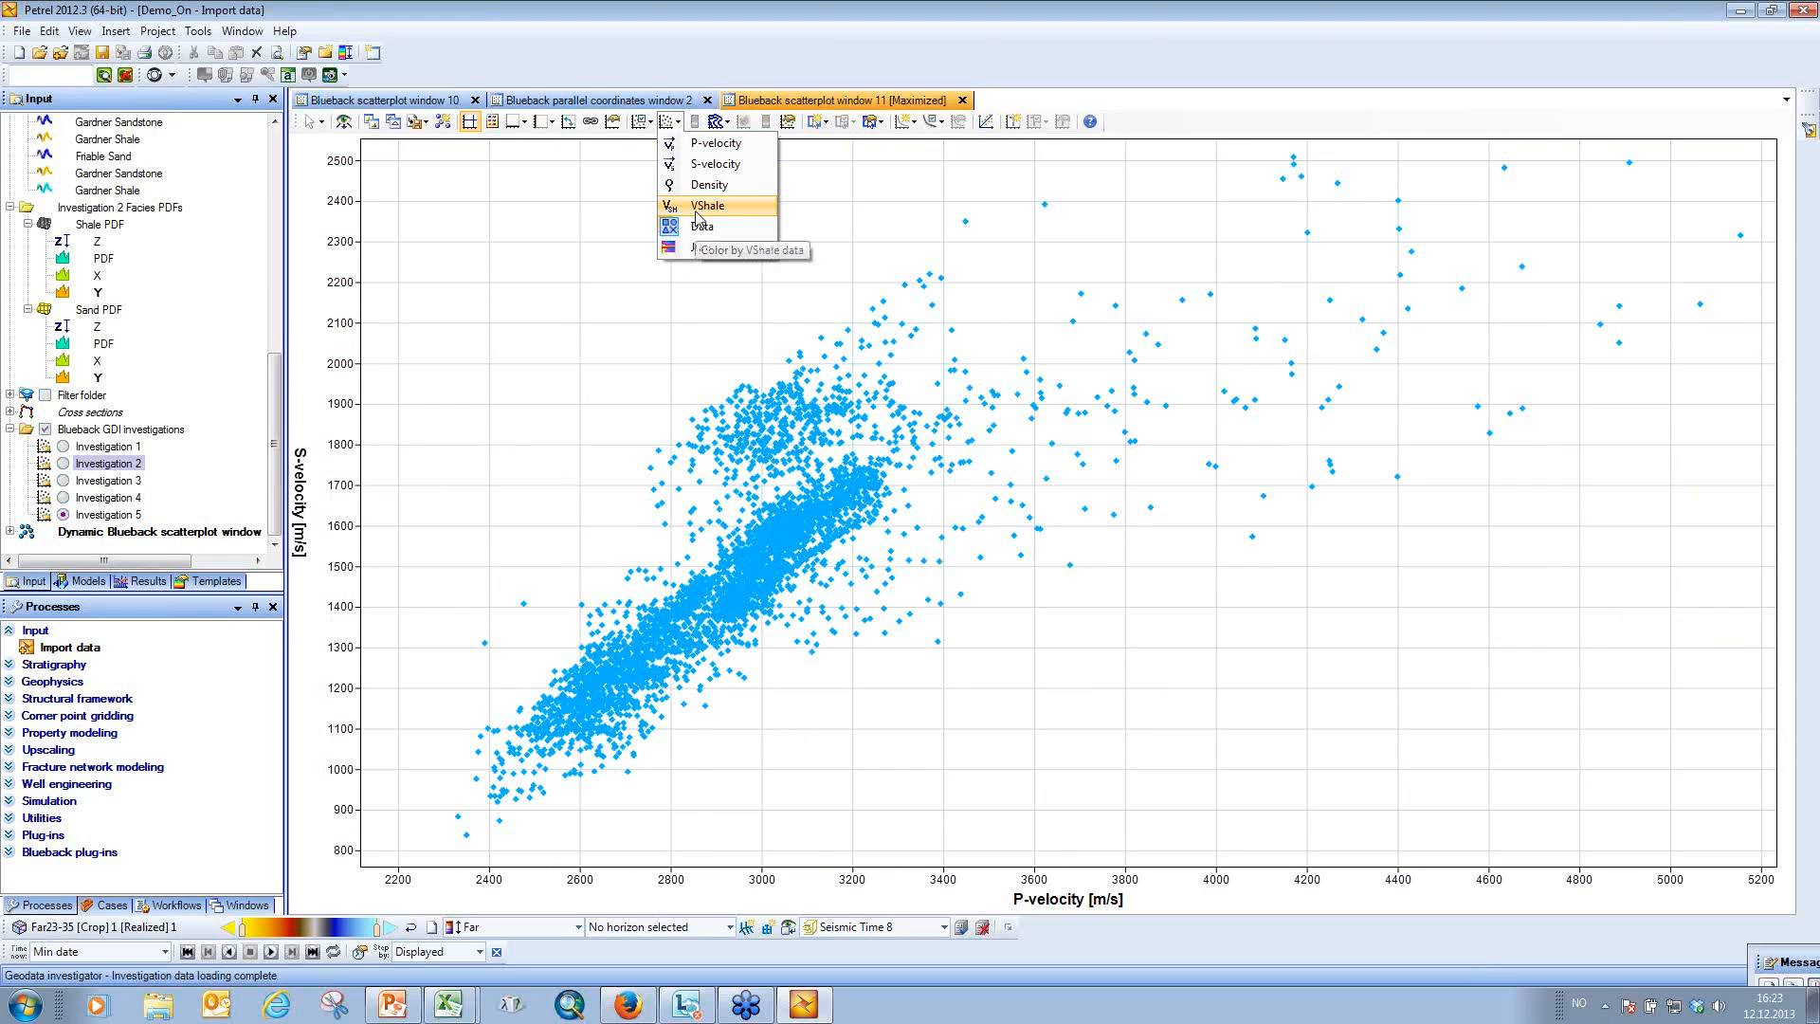
click(713, 247)
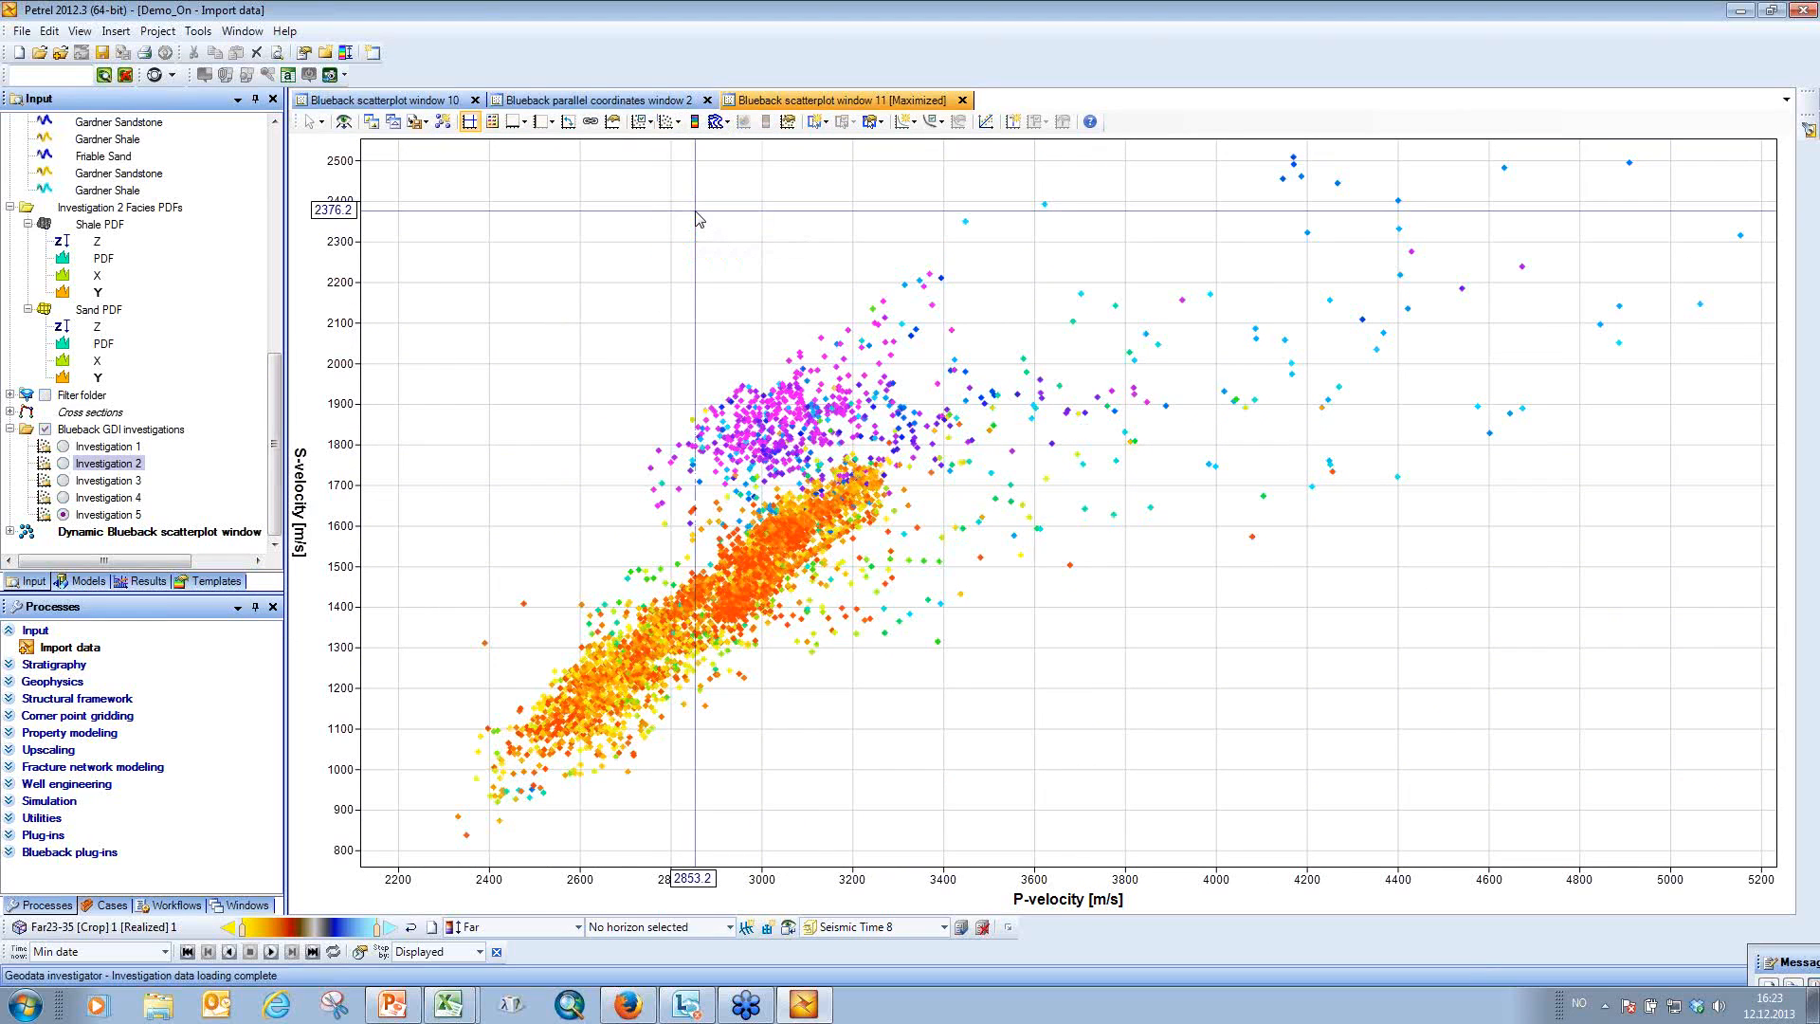
right_click(710, 283)
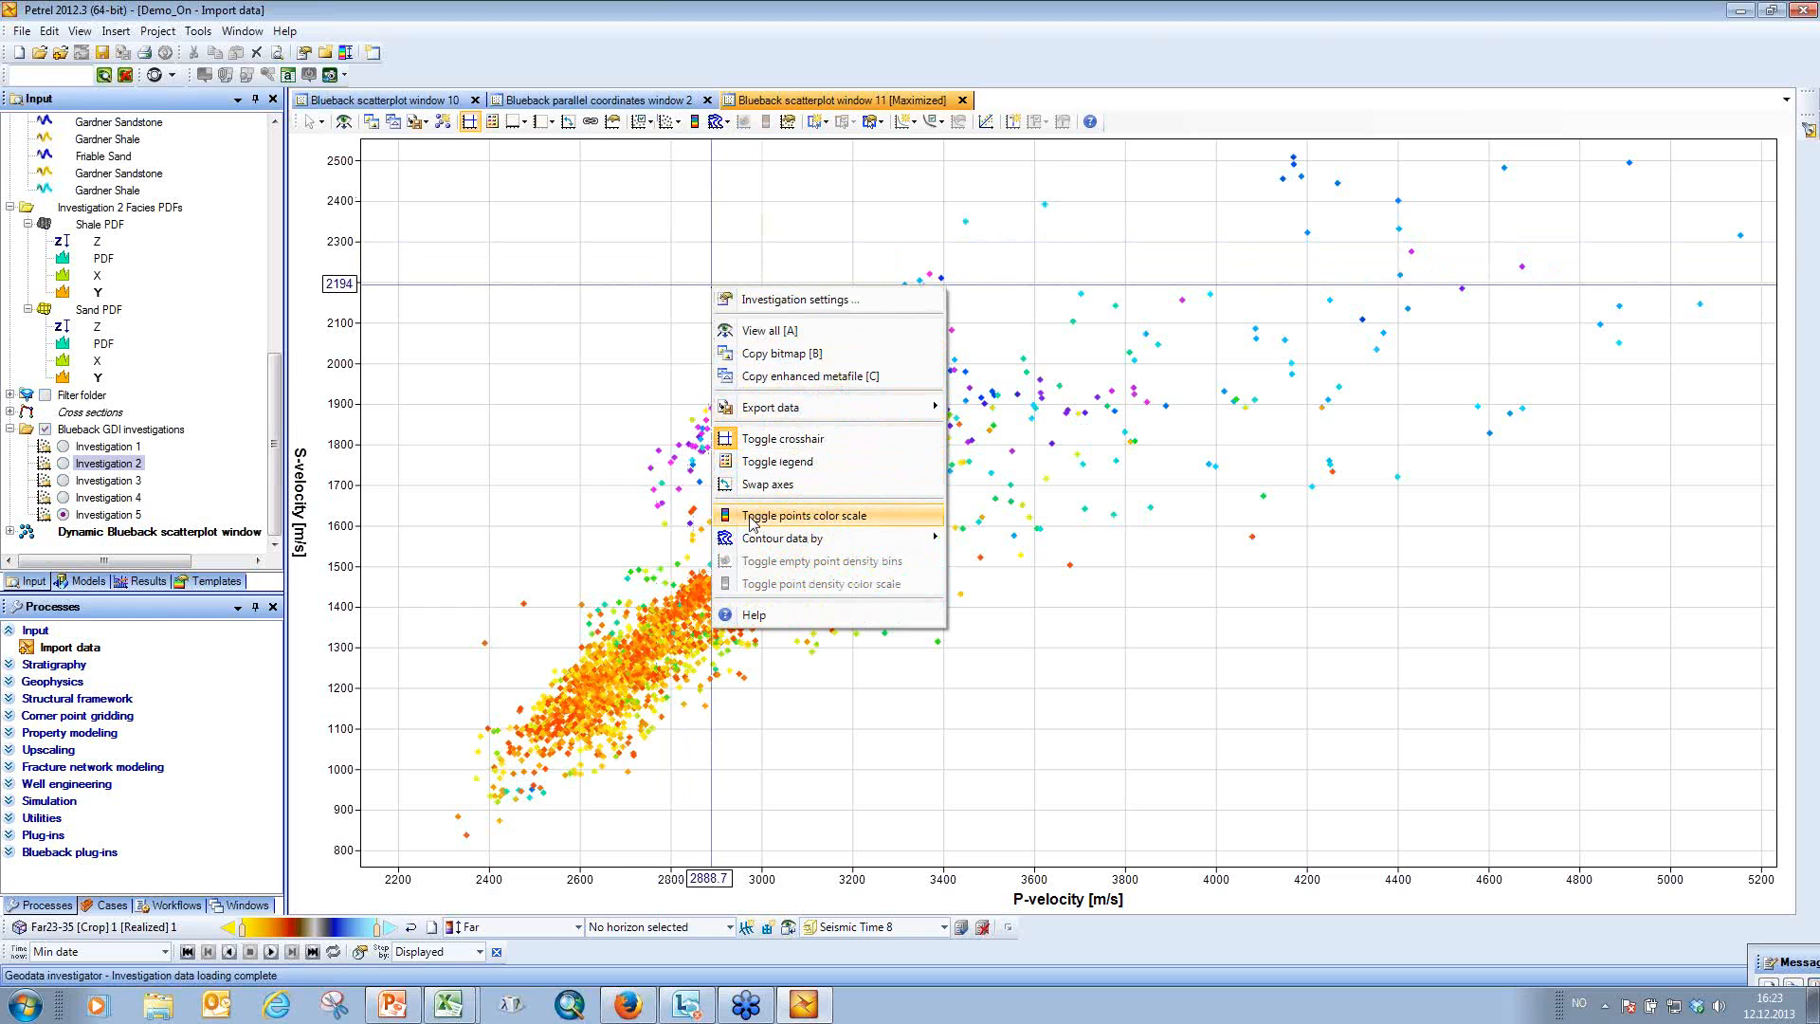
click(793, 516)
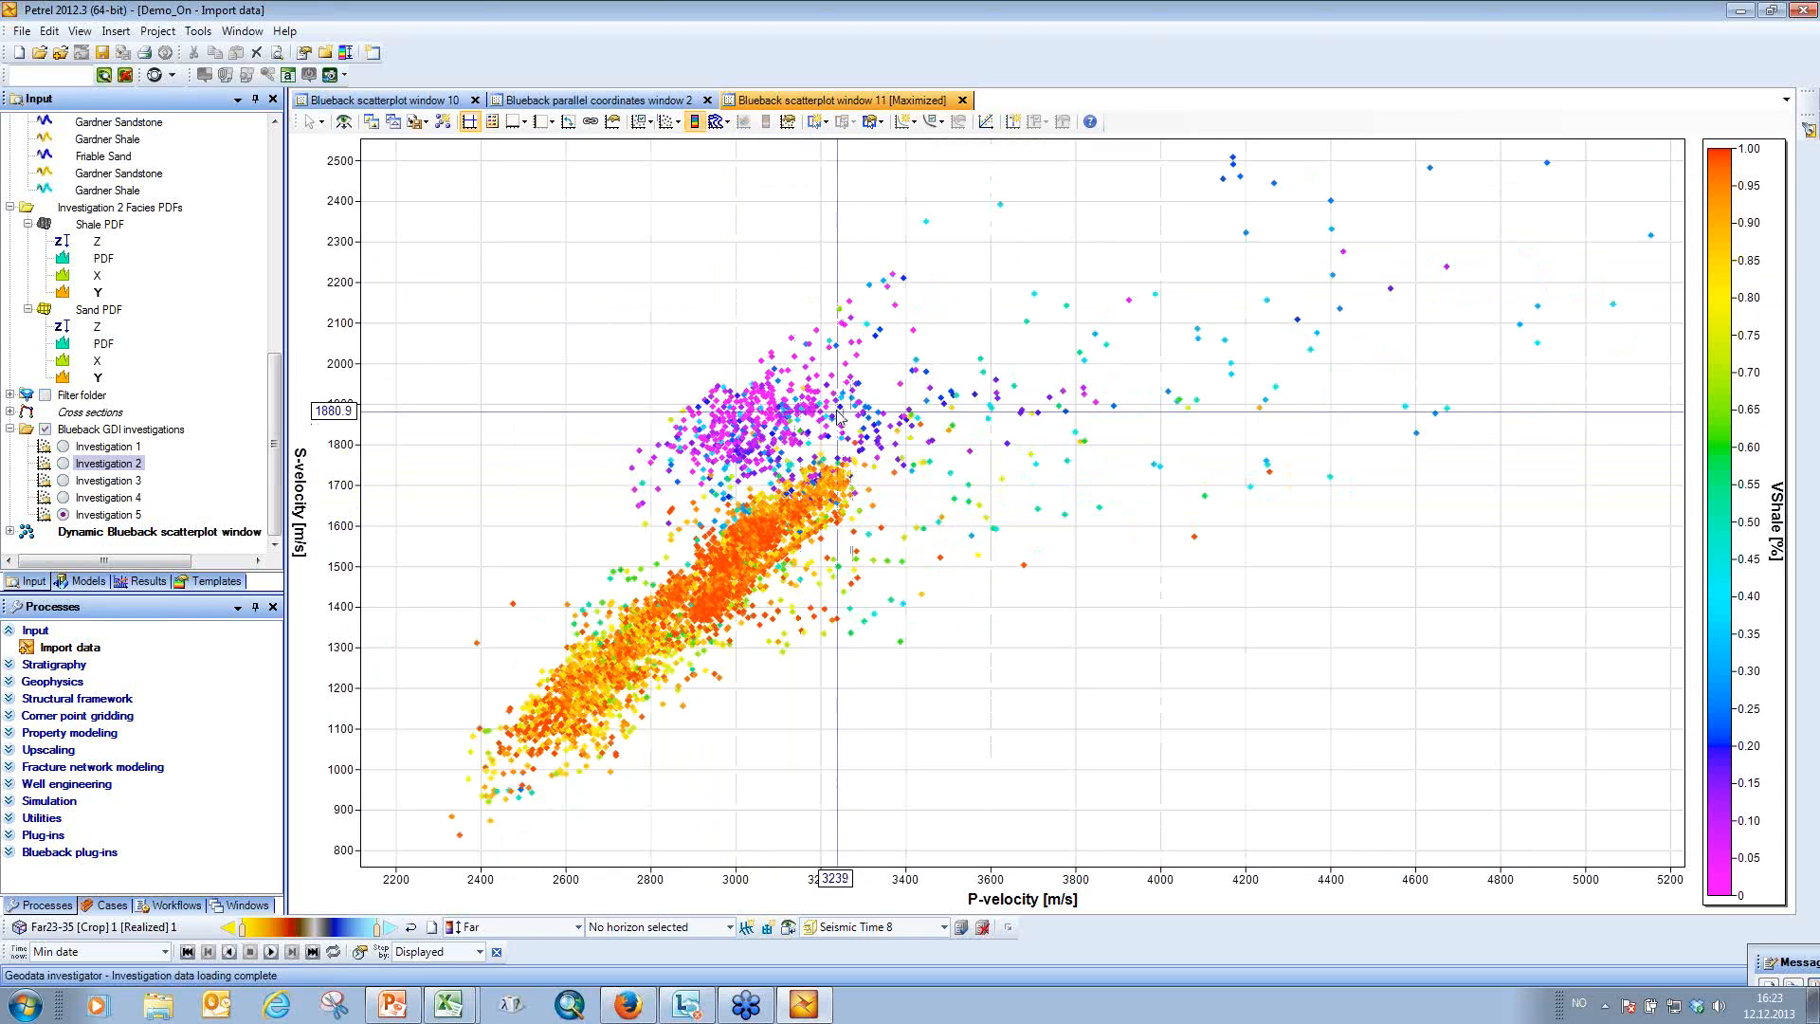
Overlay the Friable Sand rock physics model on the P-velocity versus S-velocity scatterplot and pick a data point.
drag(720, 455, 797, 384)
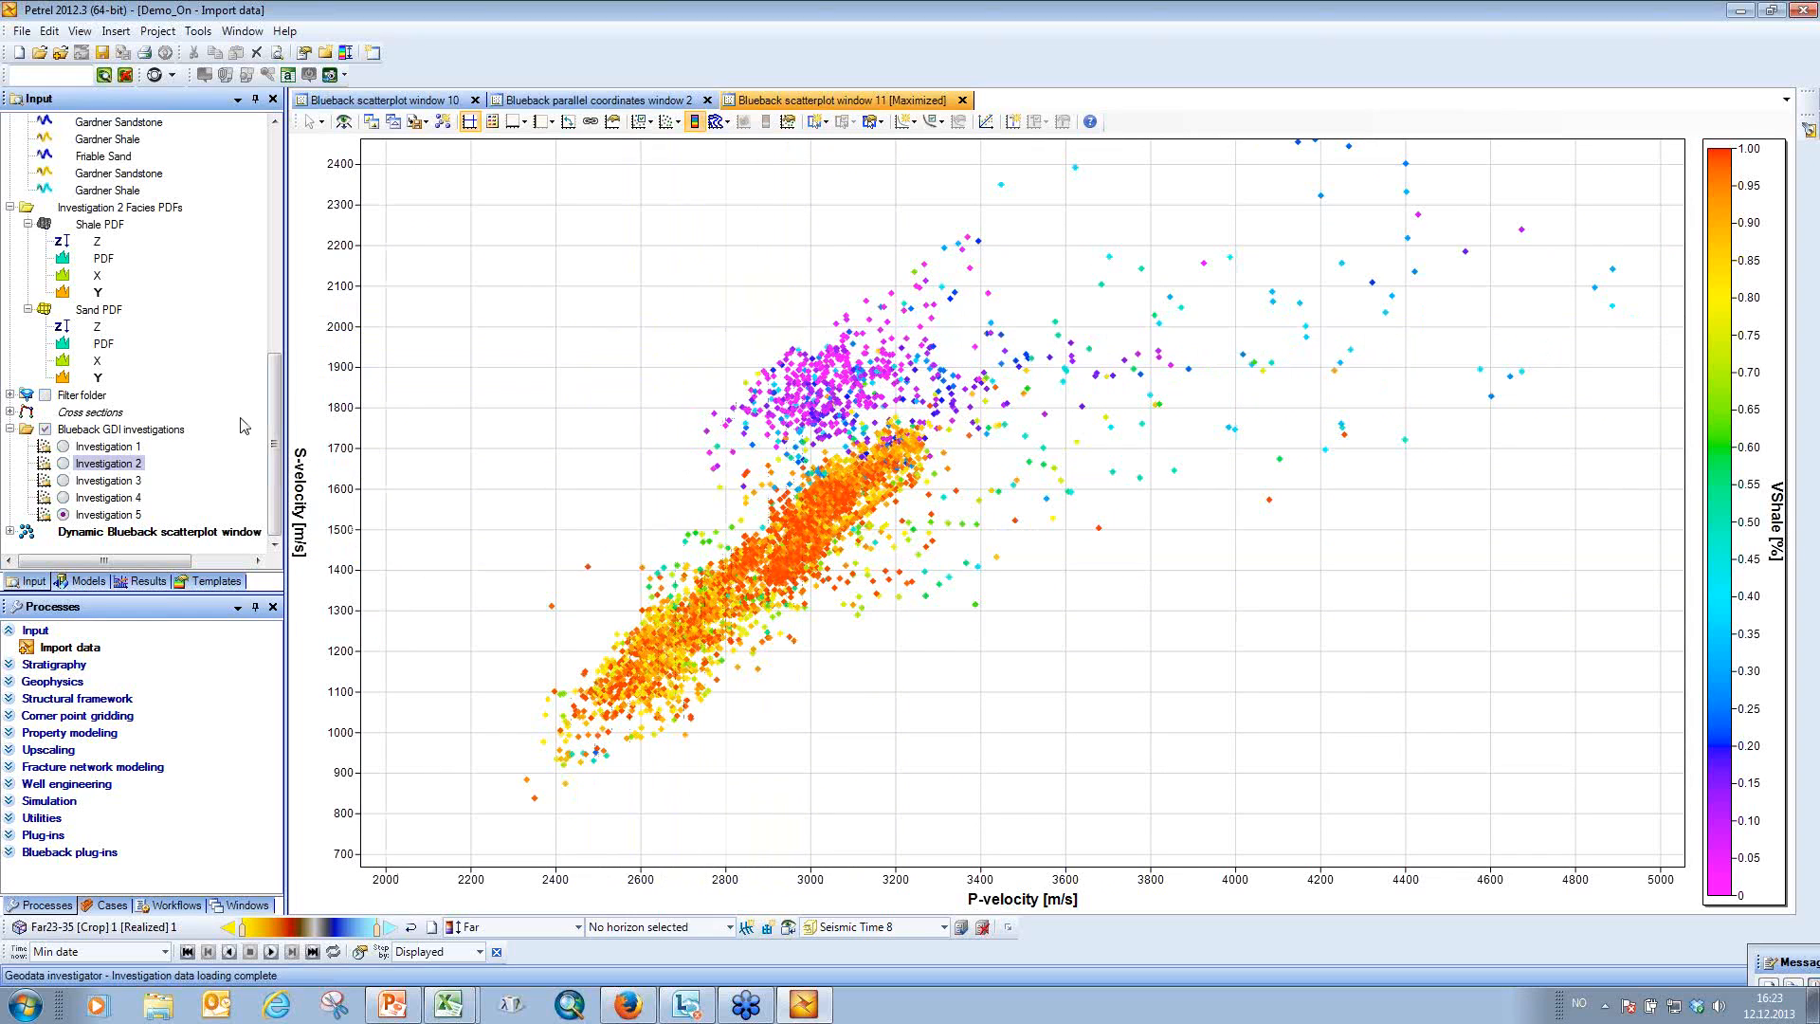
drag(275, 436, 287, 406)
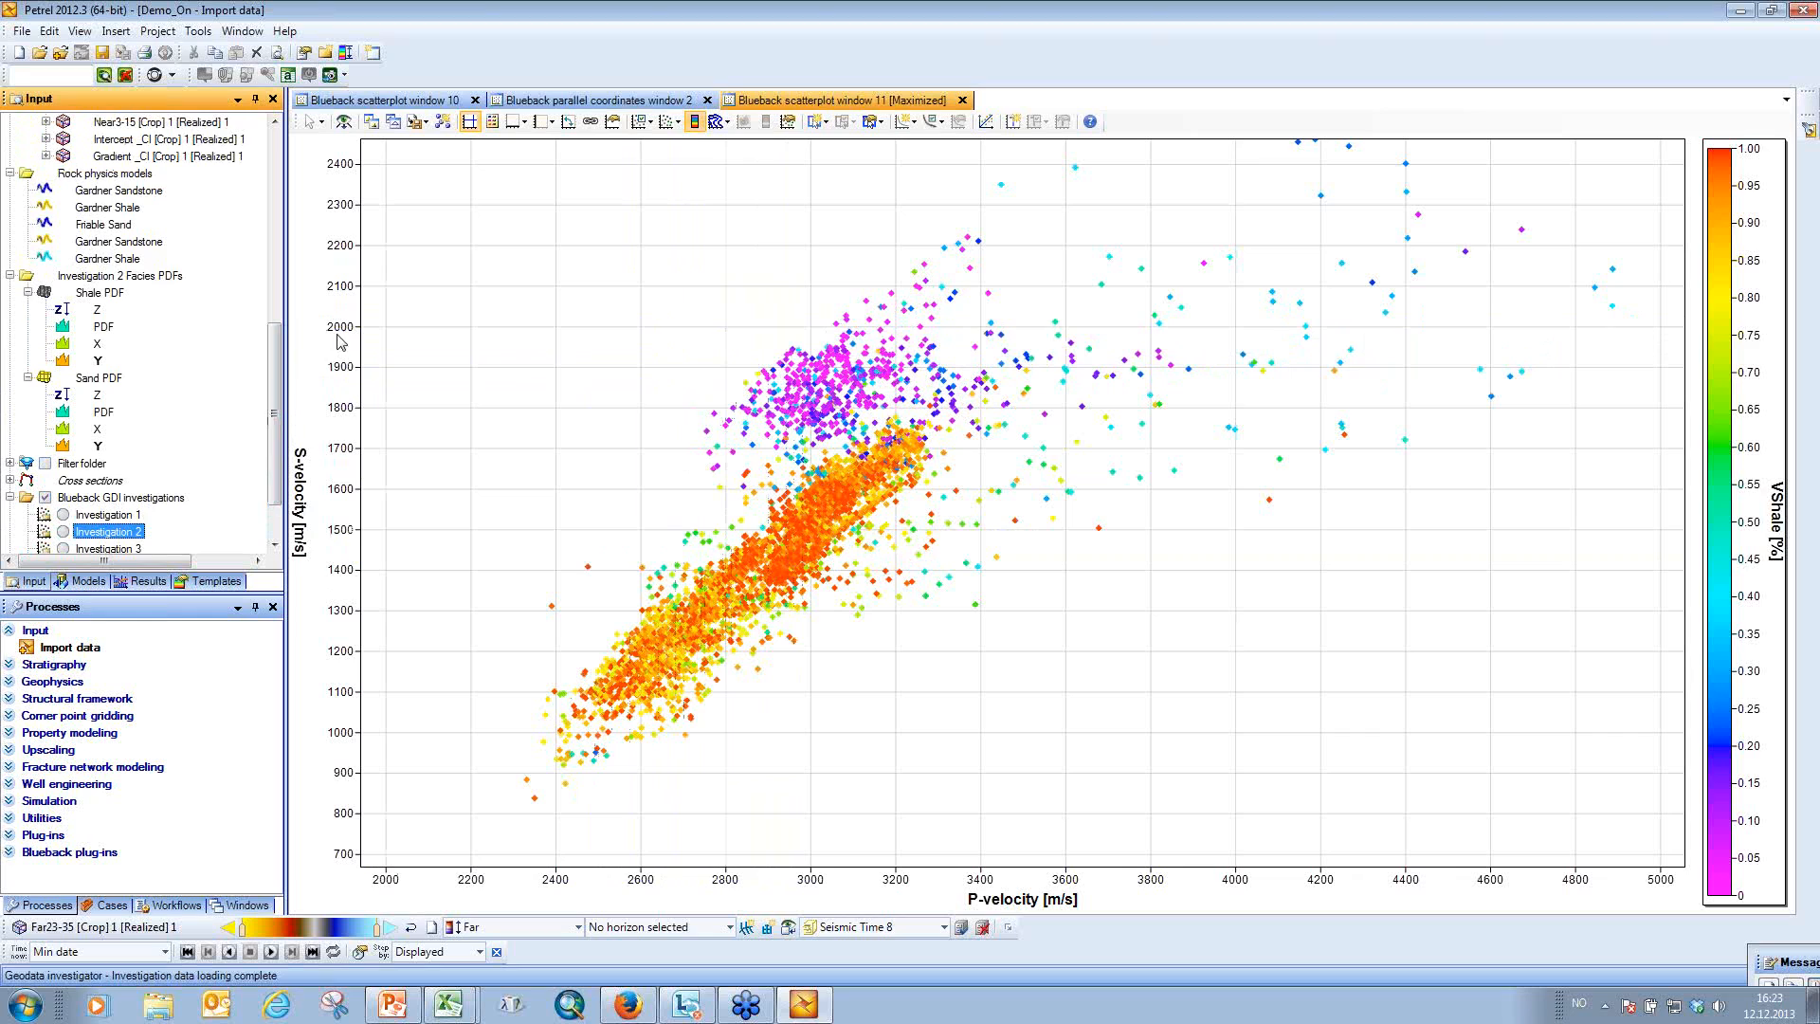
click(937, 122)
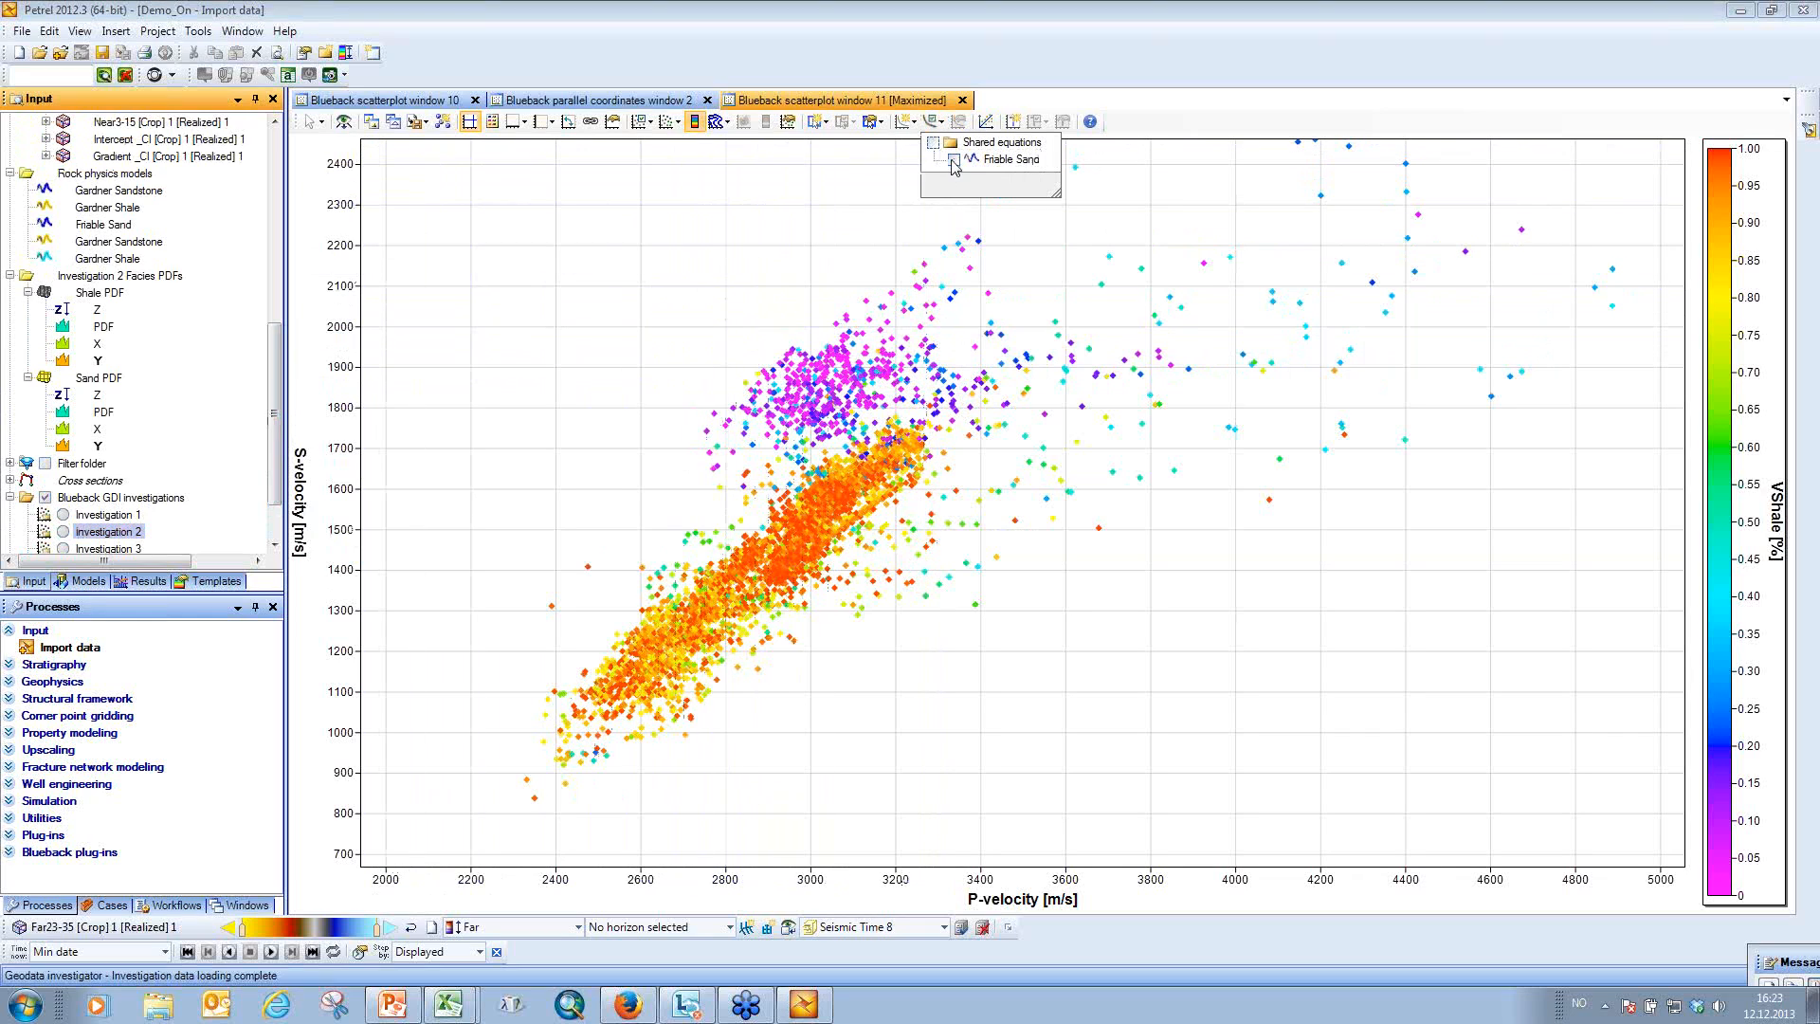
click(950, 159)
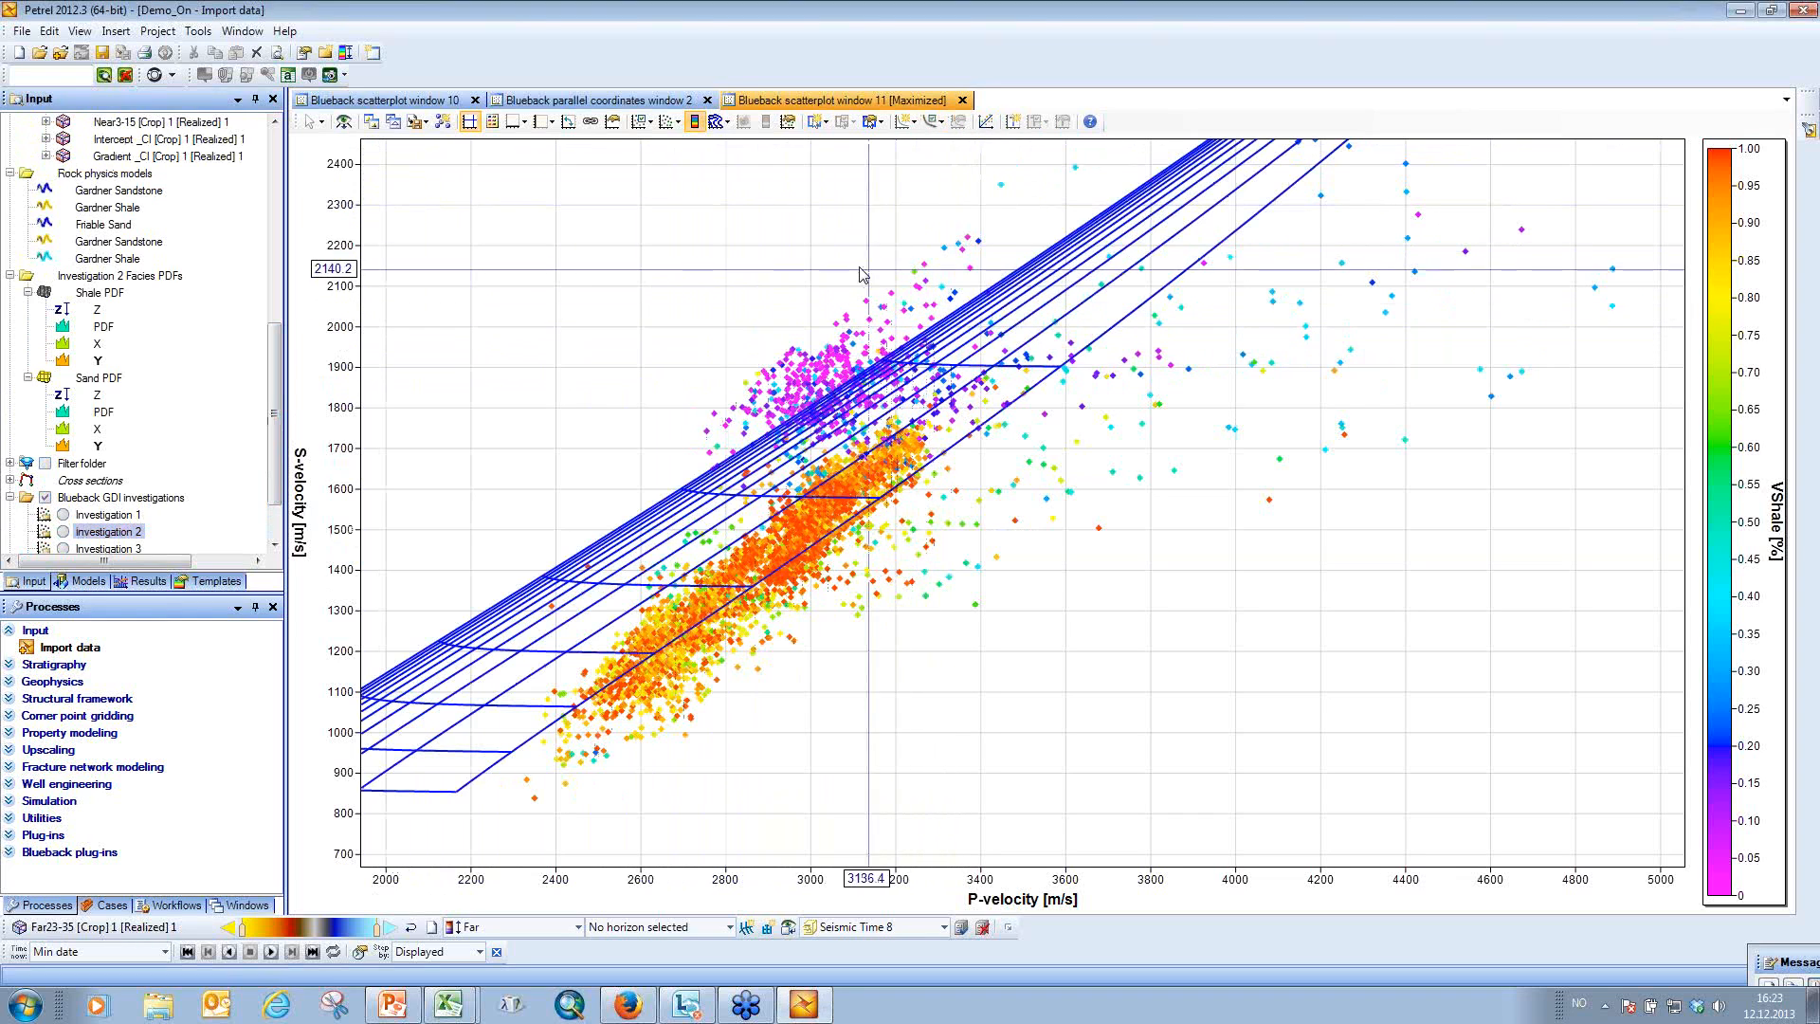
scroll(850, 360, up, 4)
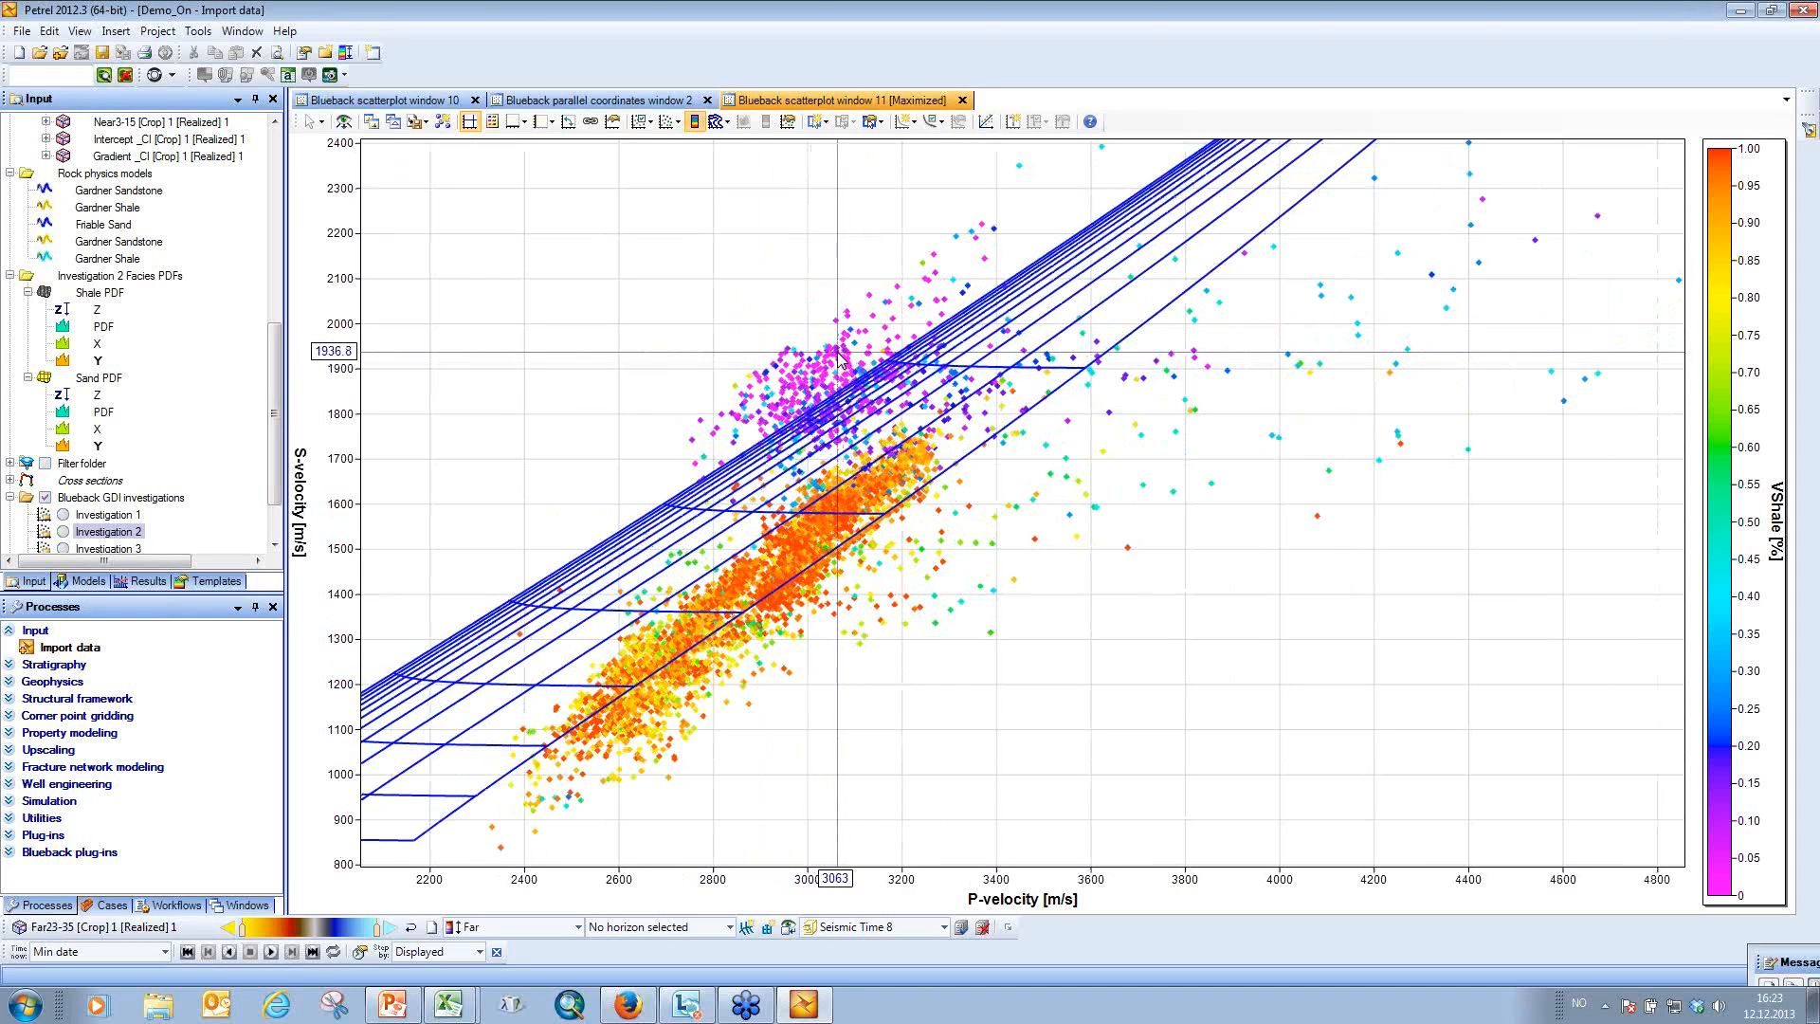
click(865, 345)
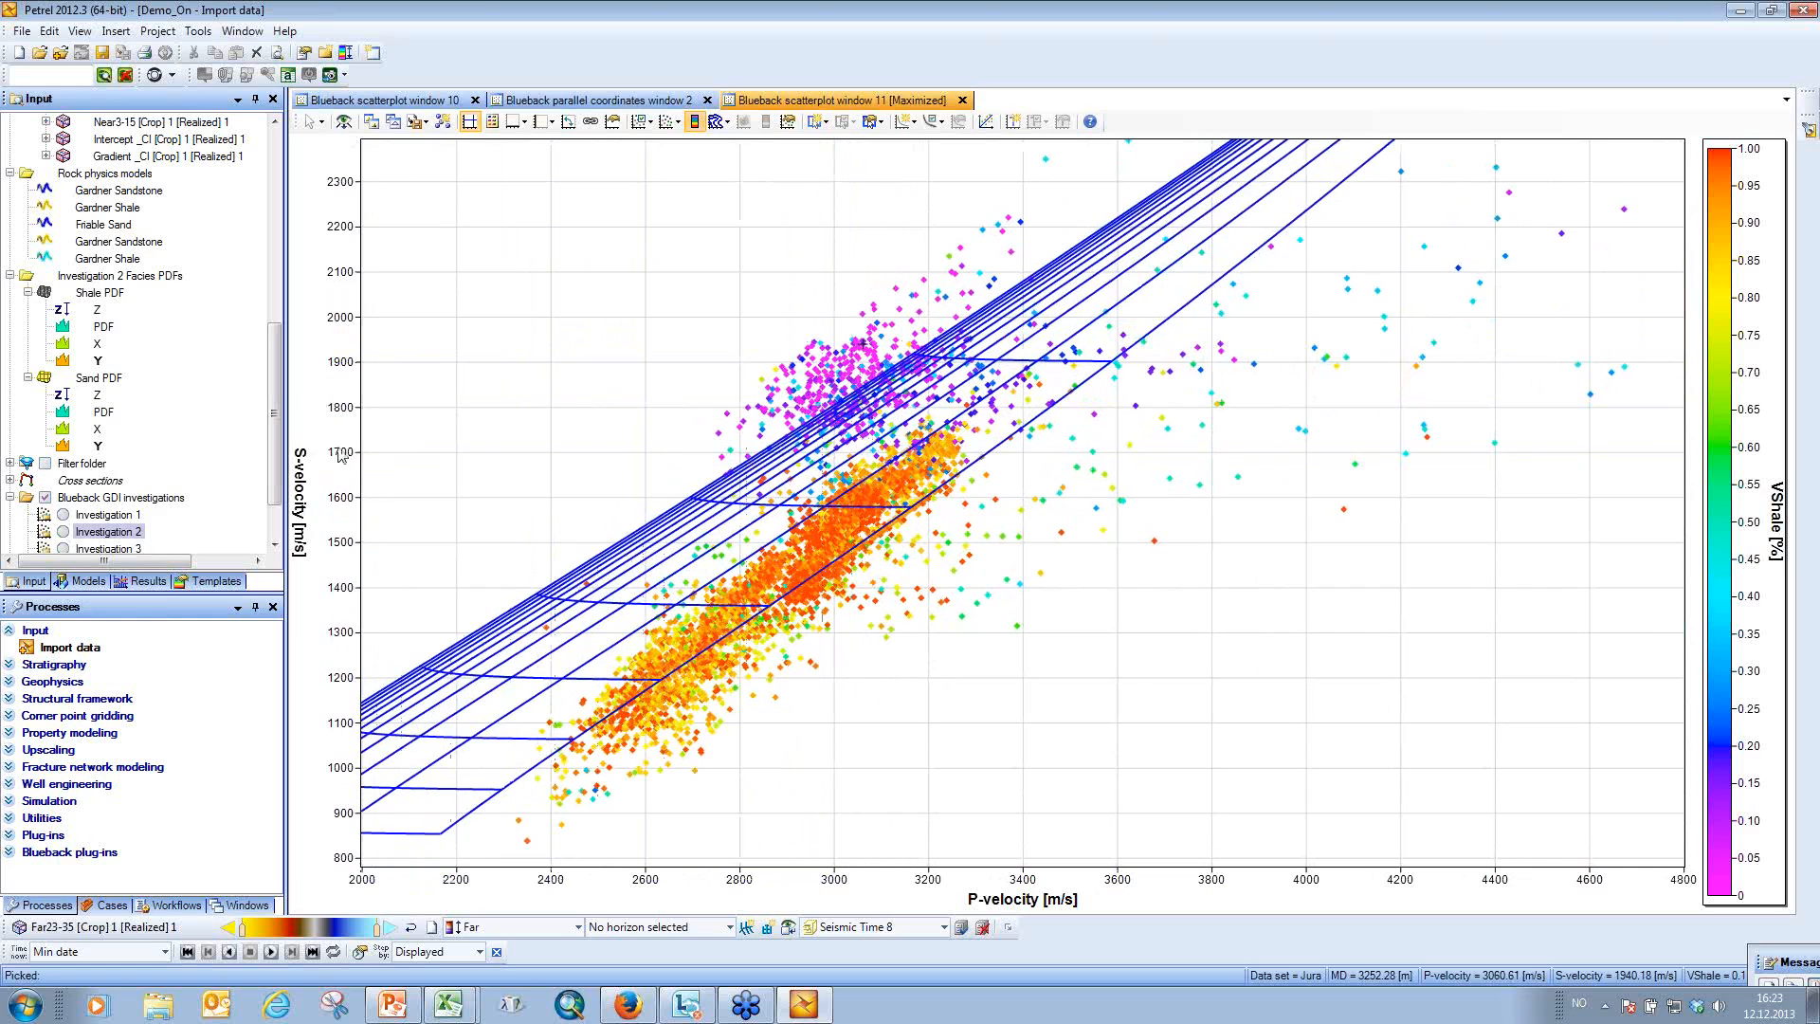
Set the scatterplot's vertical axis data to Density and turn off the Friable Sand equation.
right_click(305, 476)
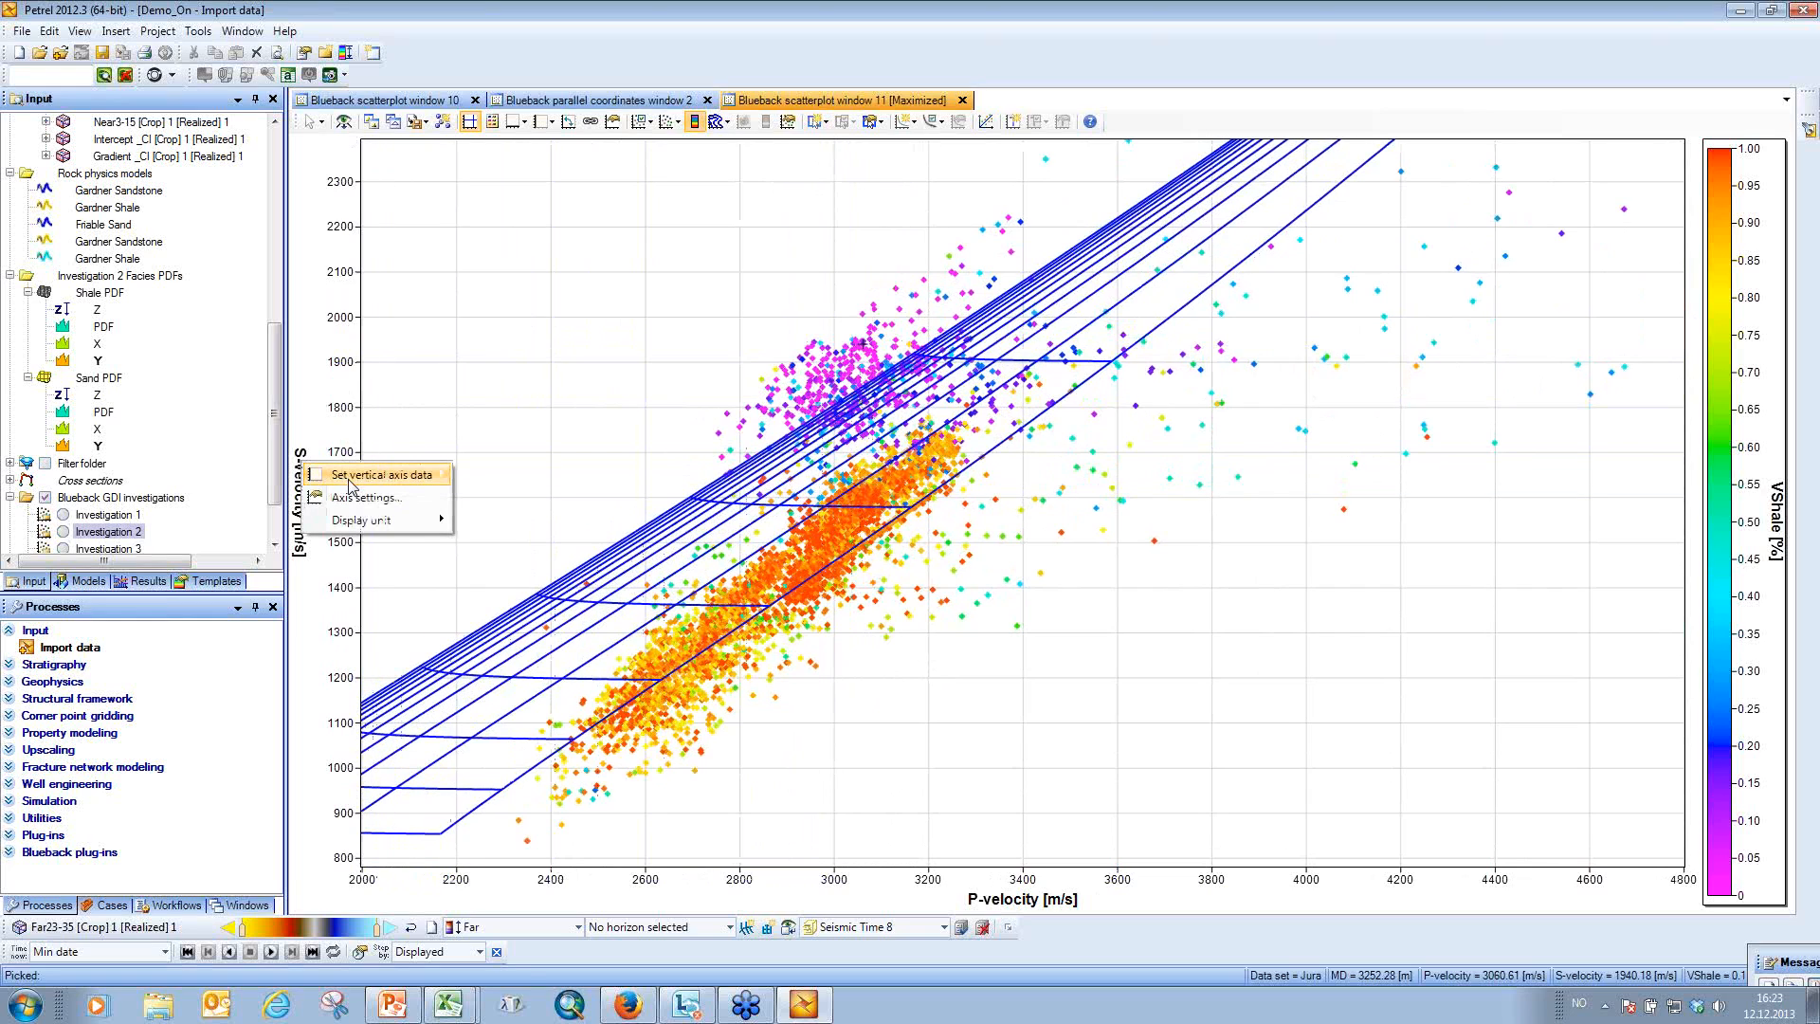
mouse_move(417, 474)
click(498, 520)
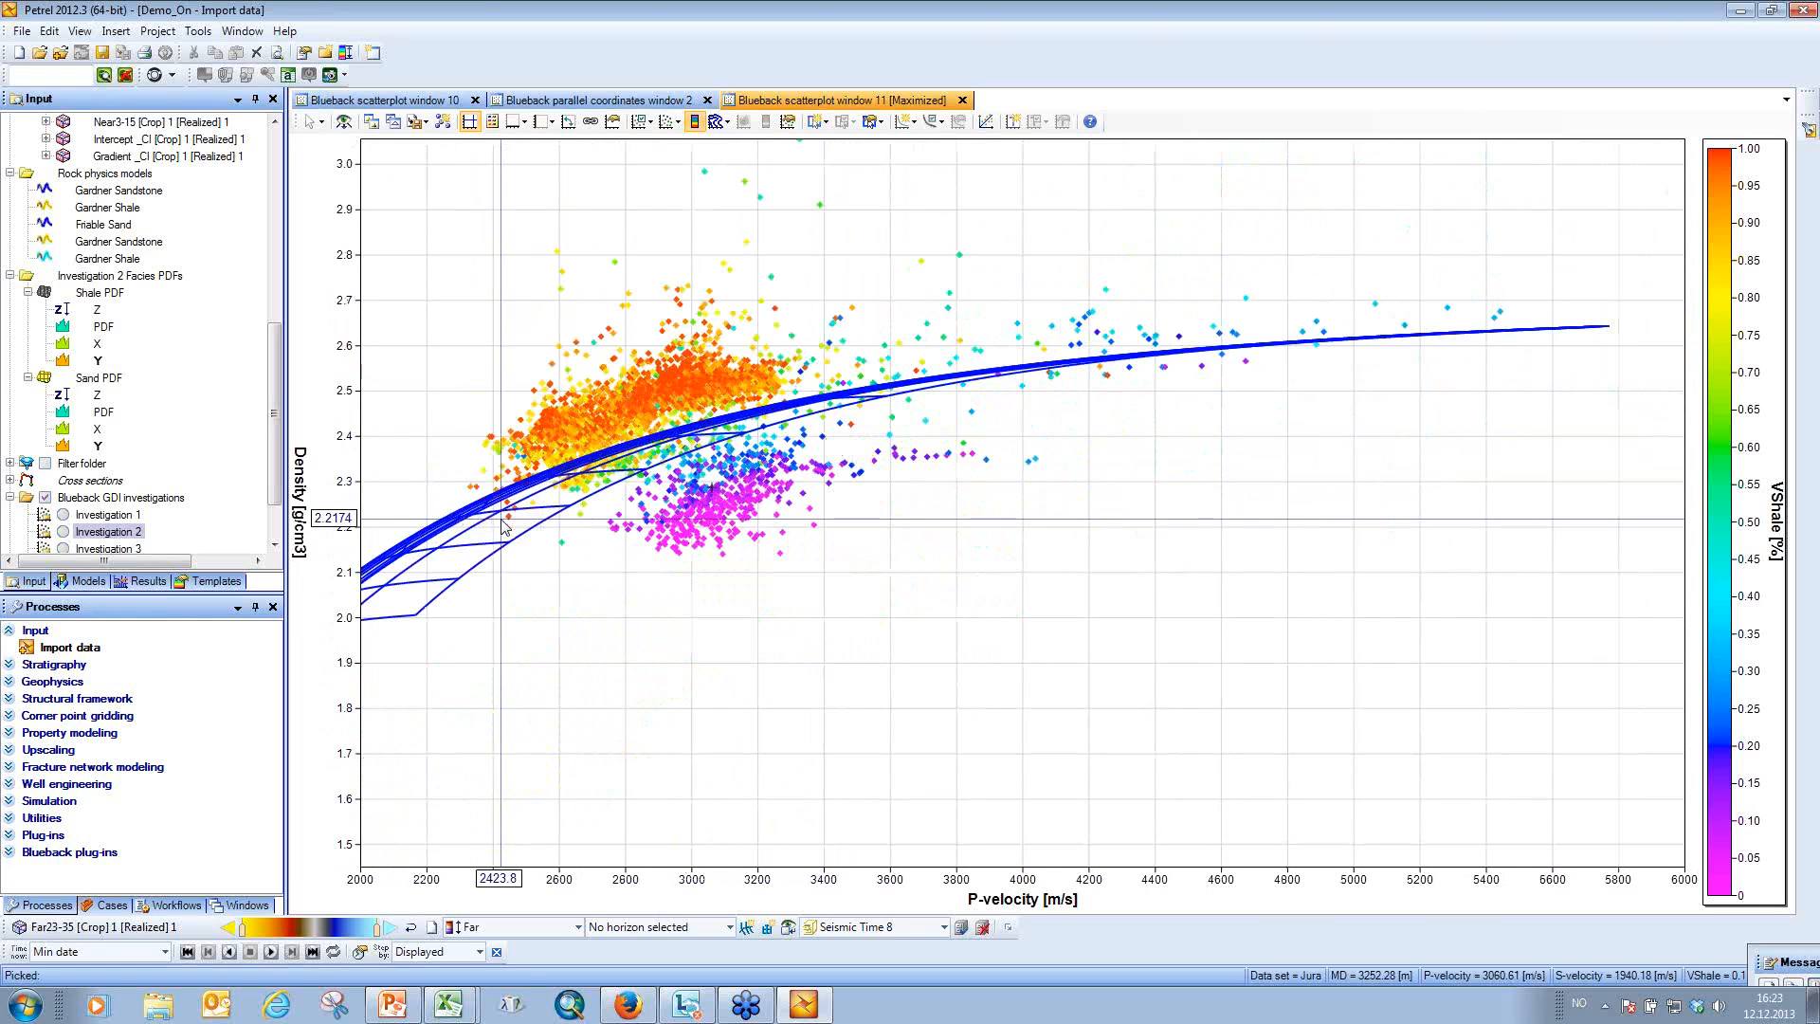
click(934, 122)
click(954, 194)
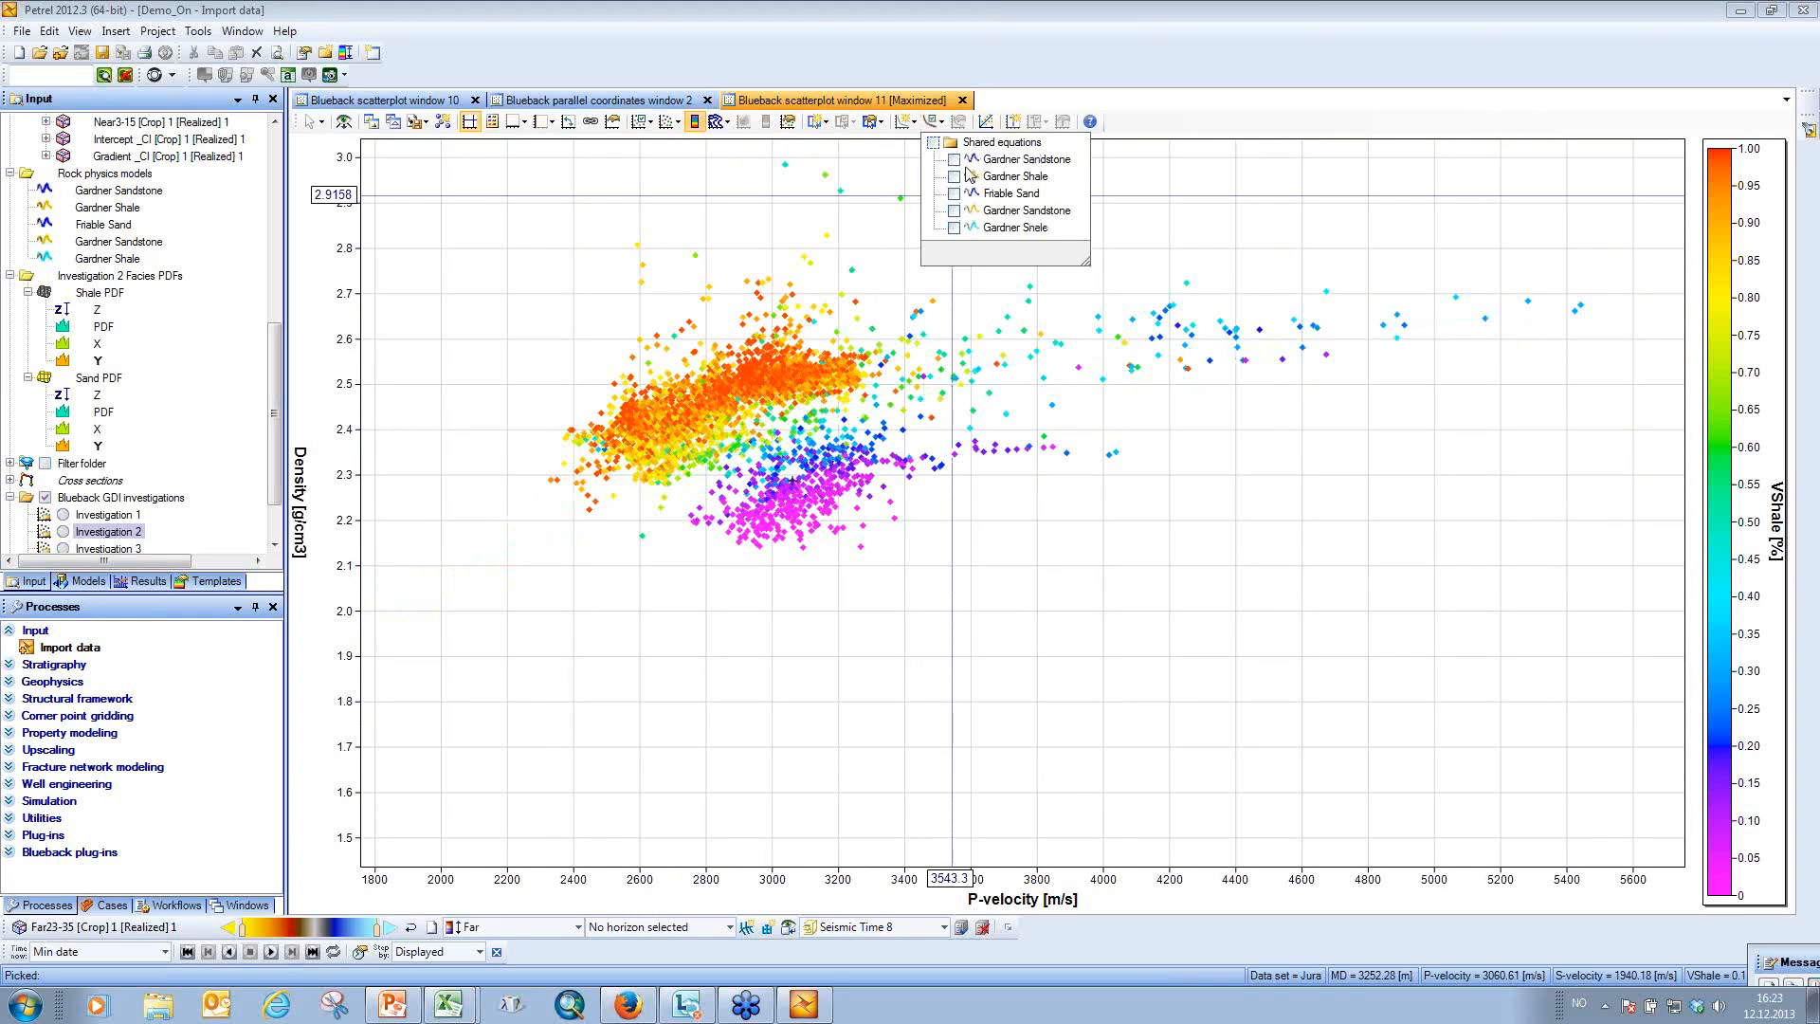
Try out the Gardner equations on the scatterplot, leaving the blue Gardner Sandstone and cyan Gardner Shale curves displayed.
click(955, 177)
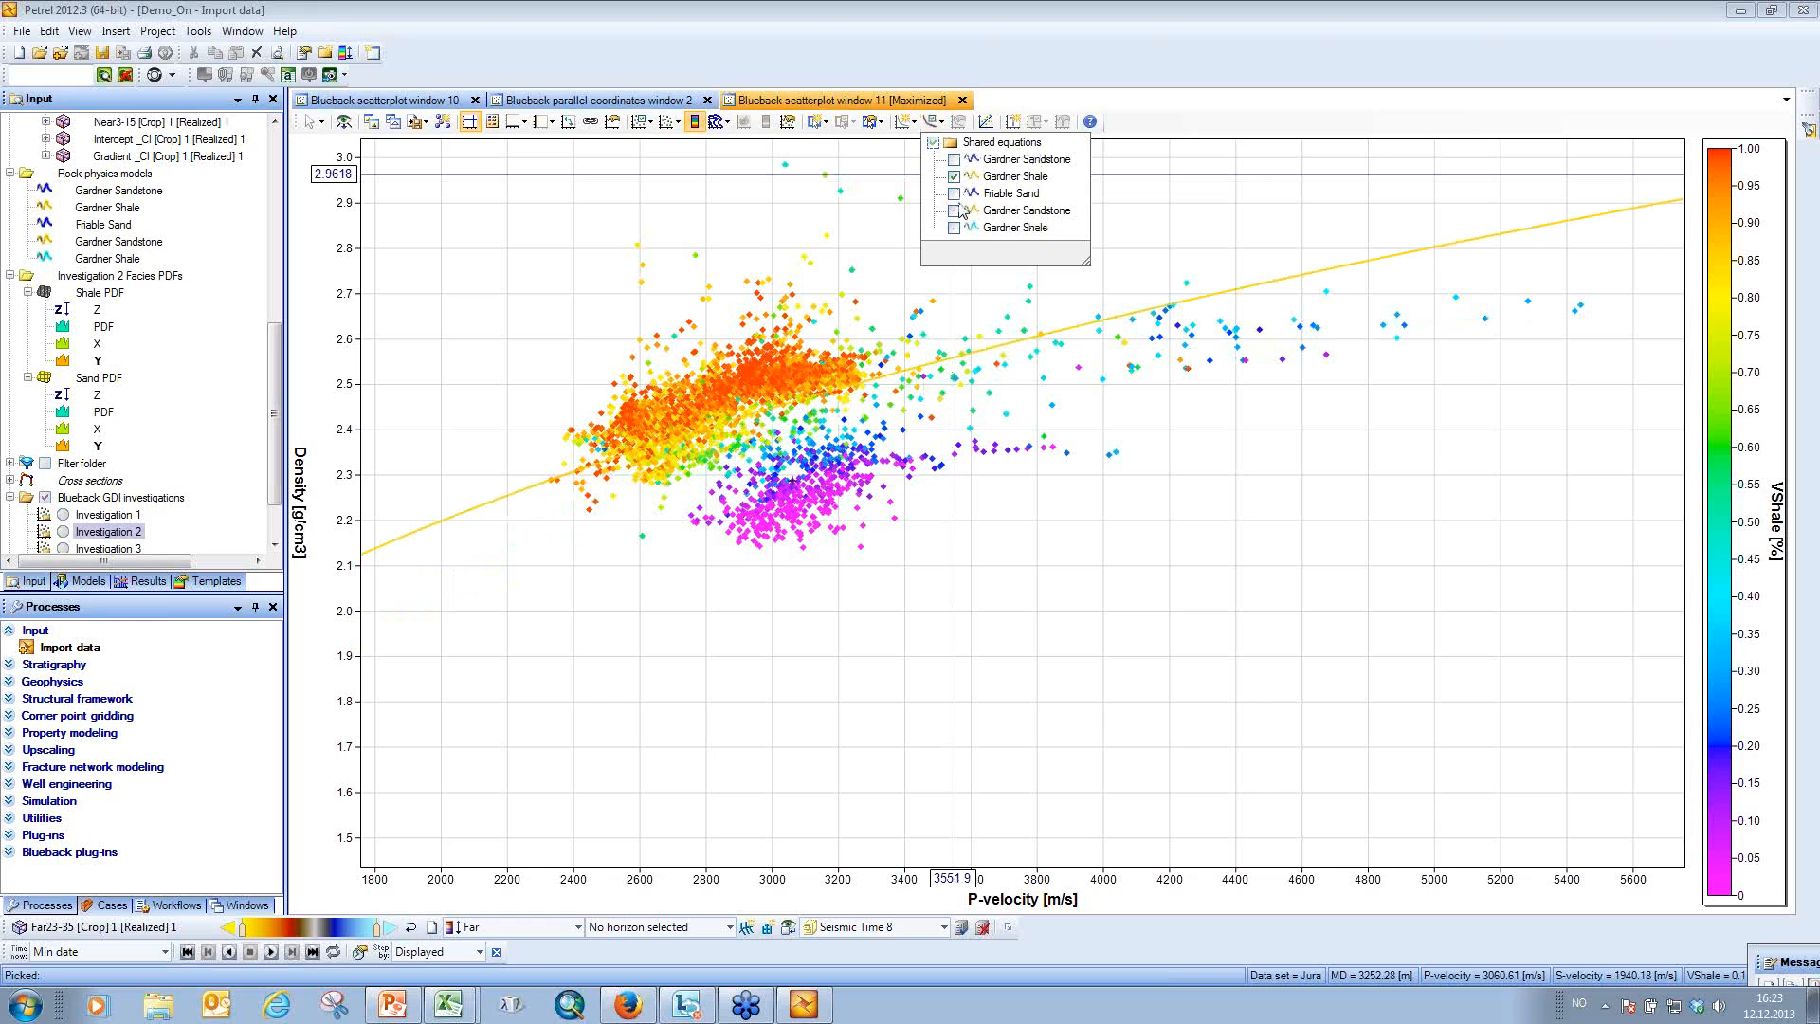
click(954, 177)
click(954, 228)
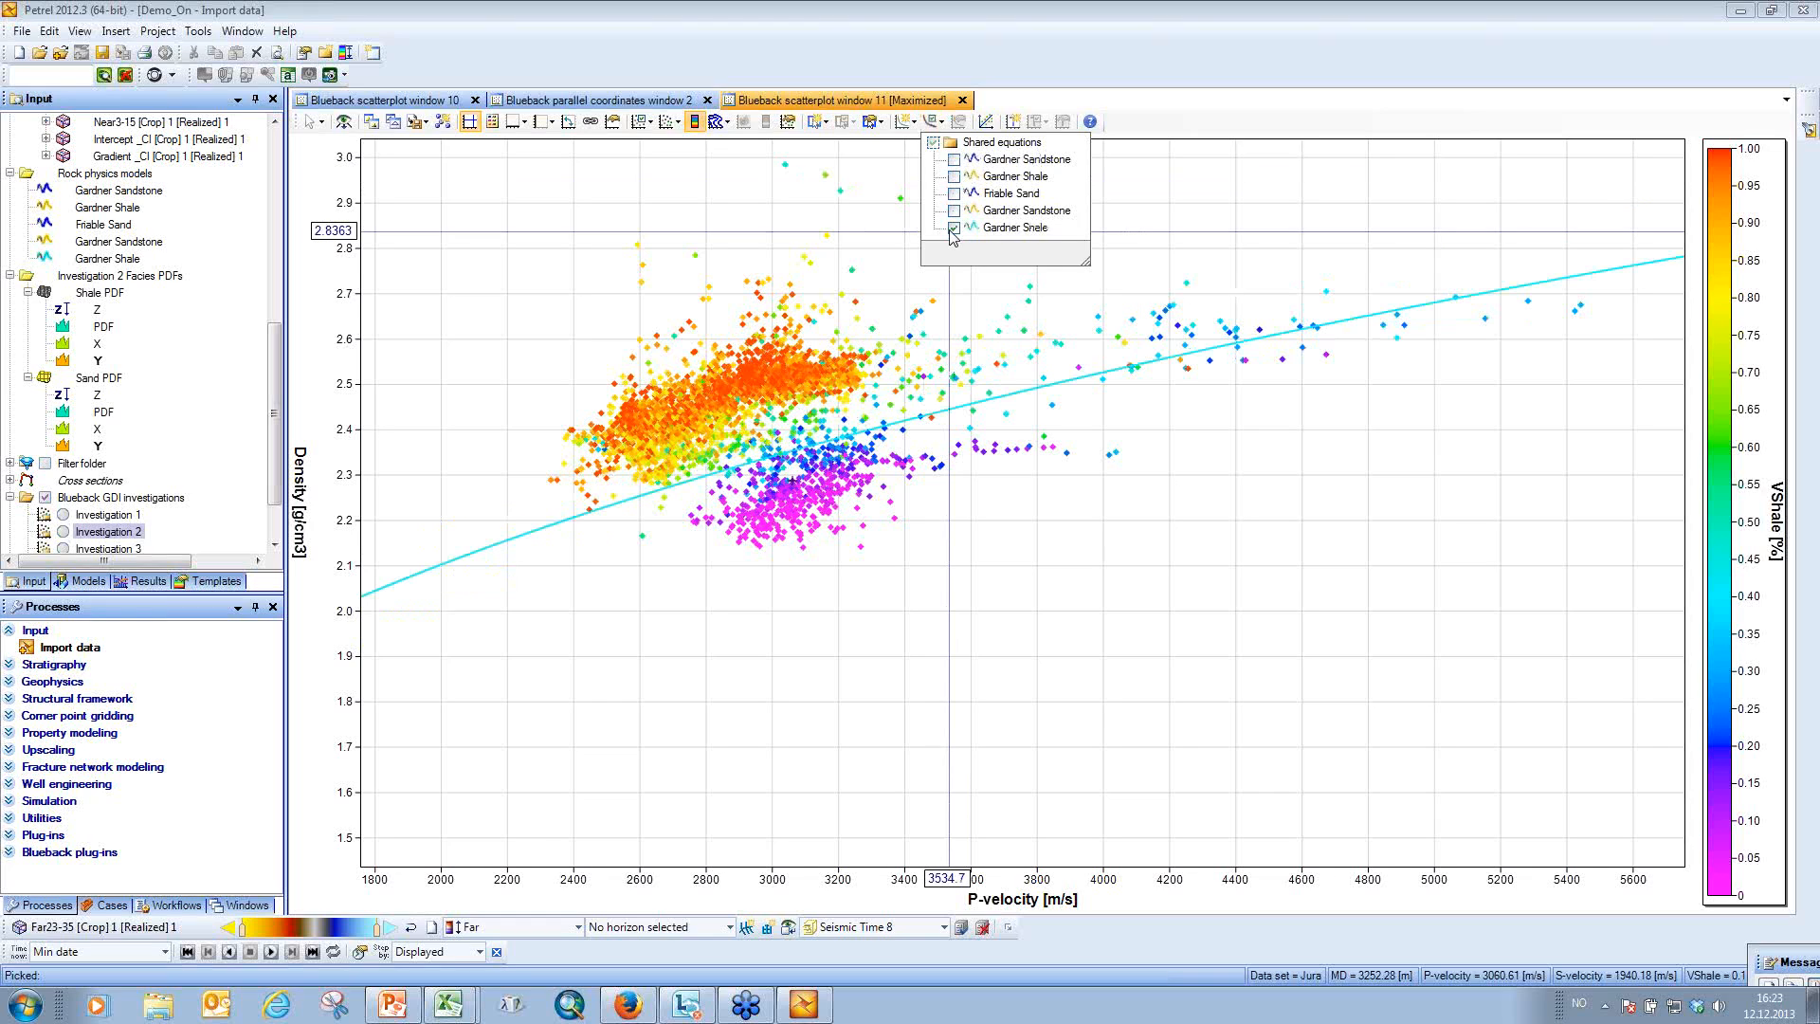
click(955, 176)
click(954, 160)
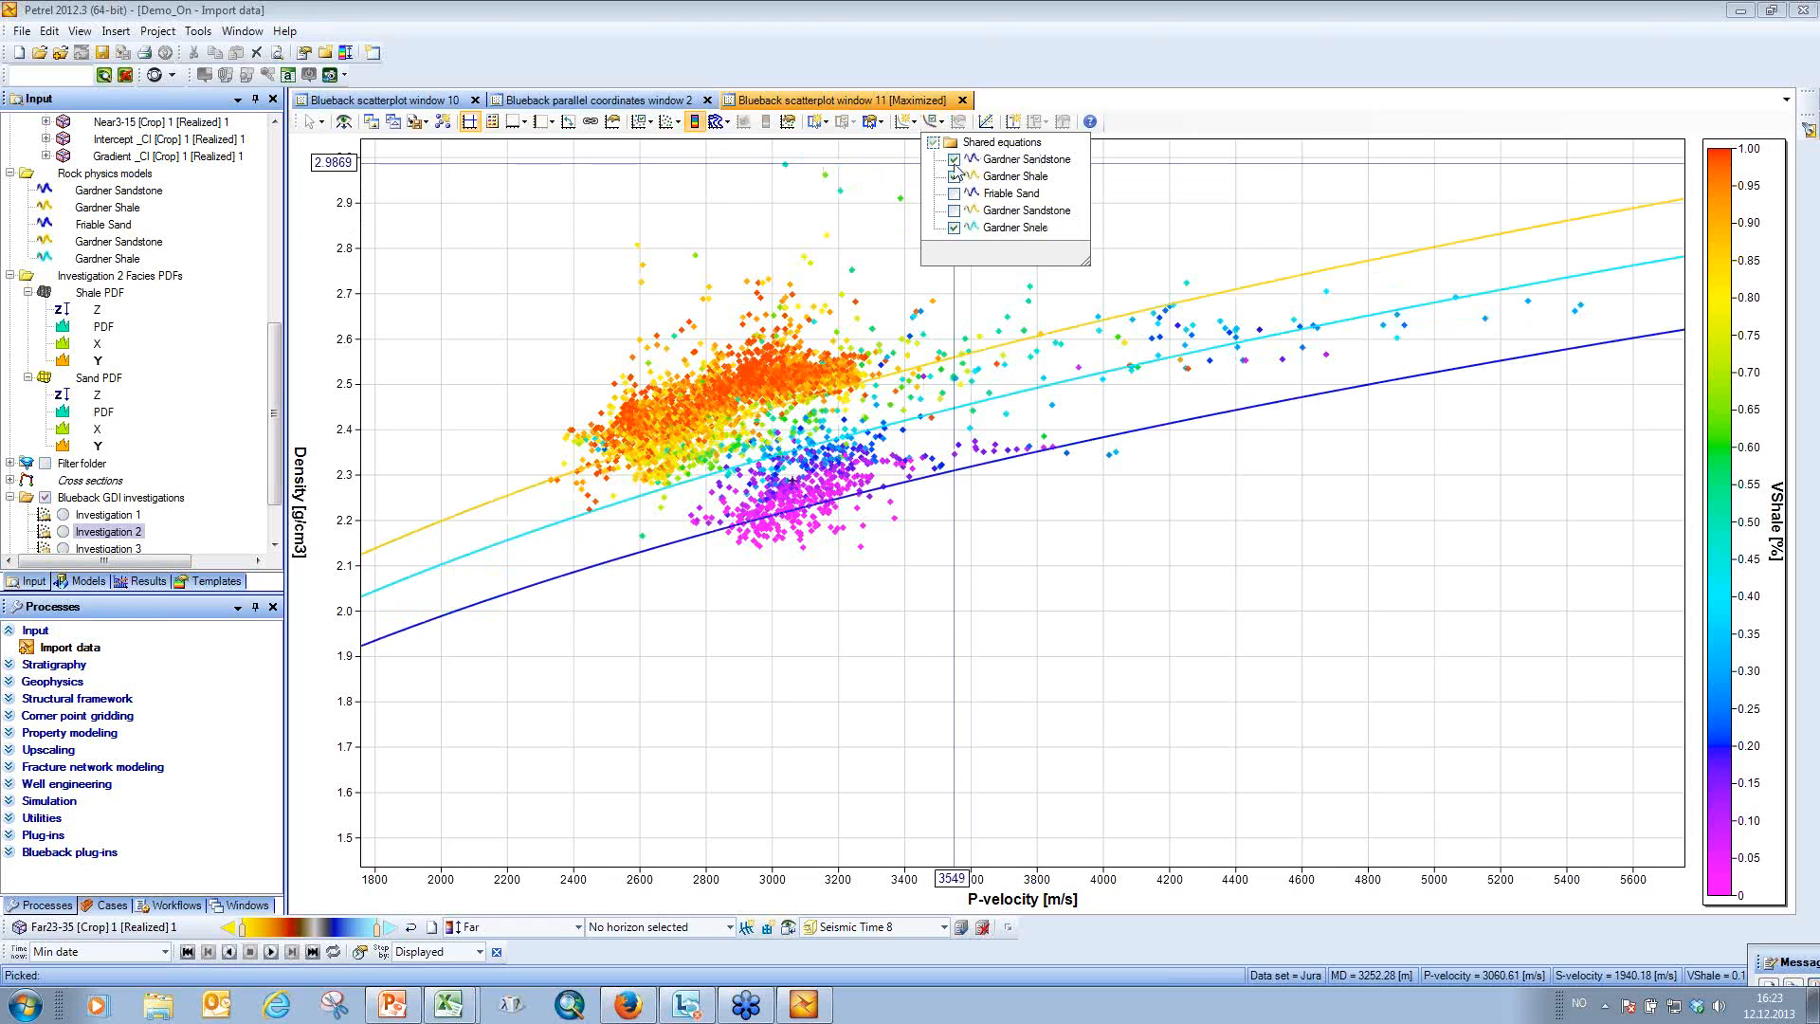
click(954, 176)
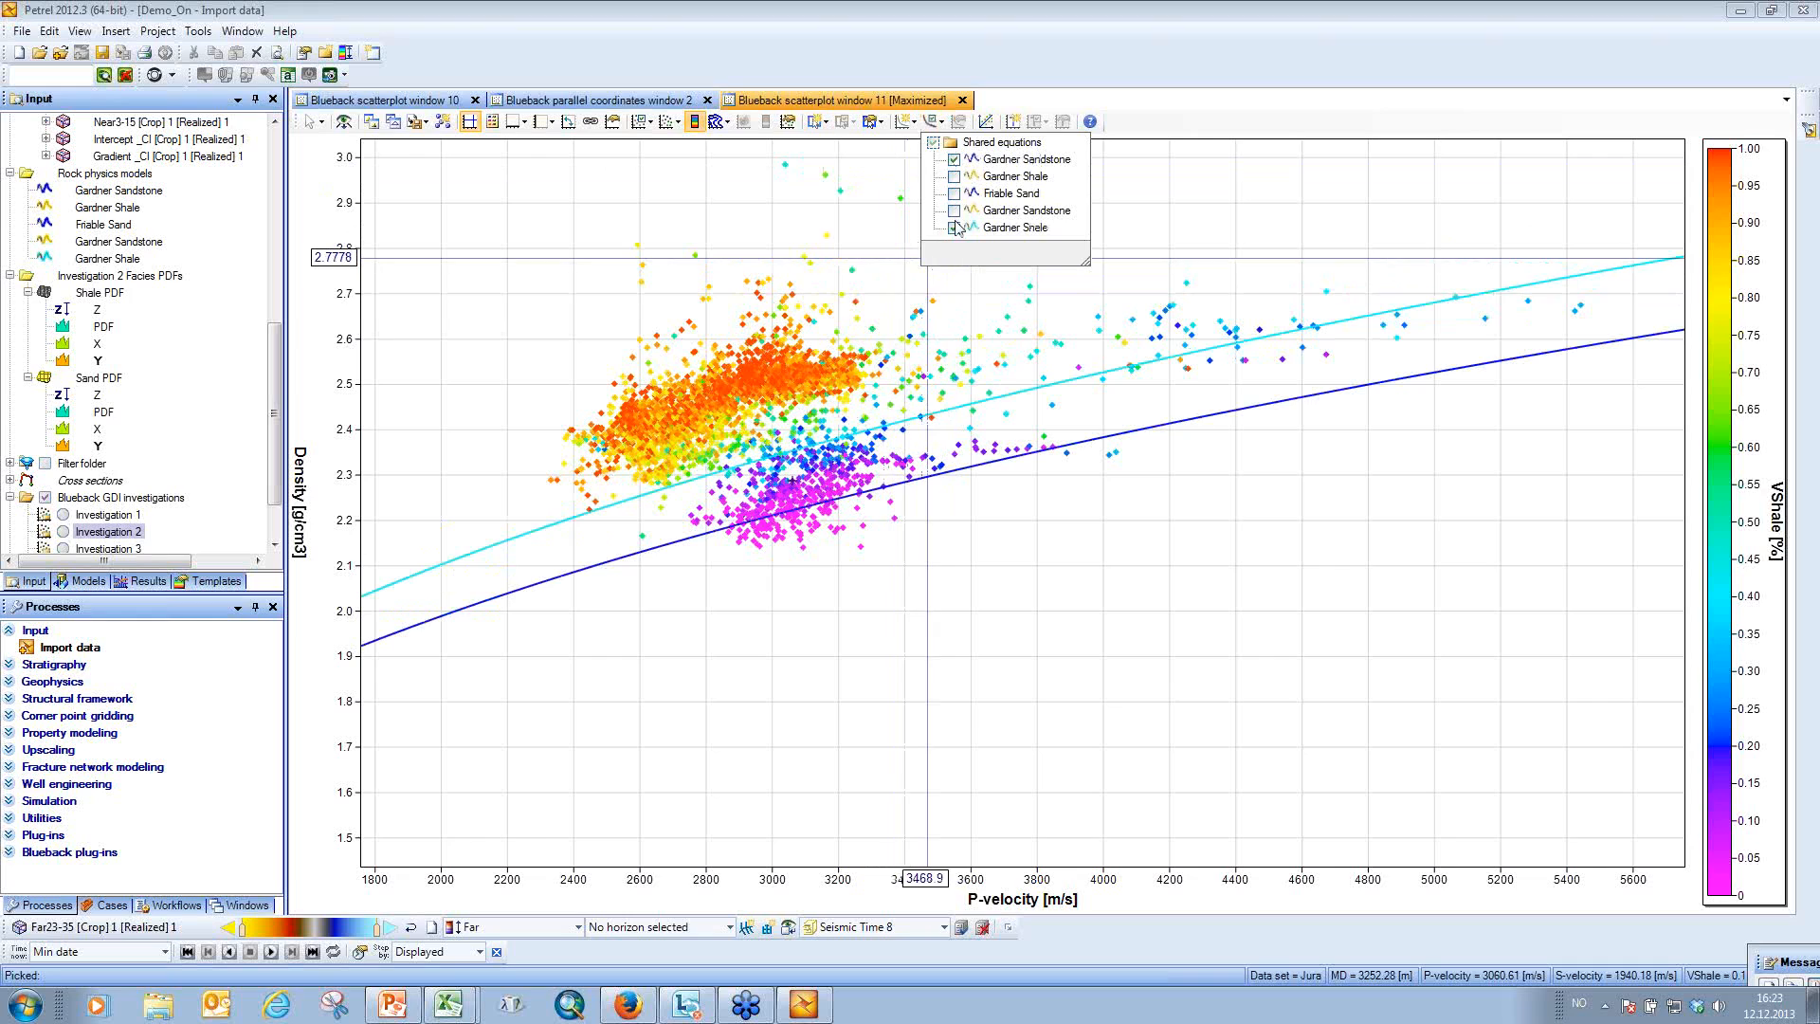
click(838, 293)
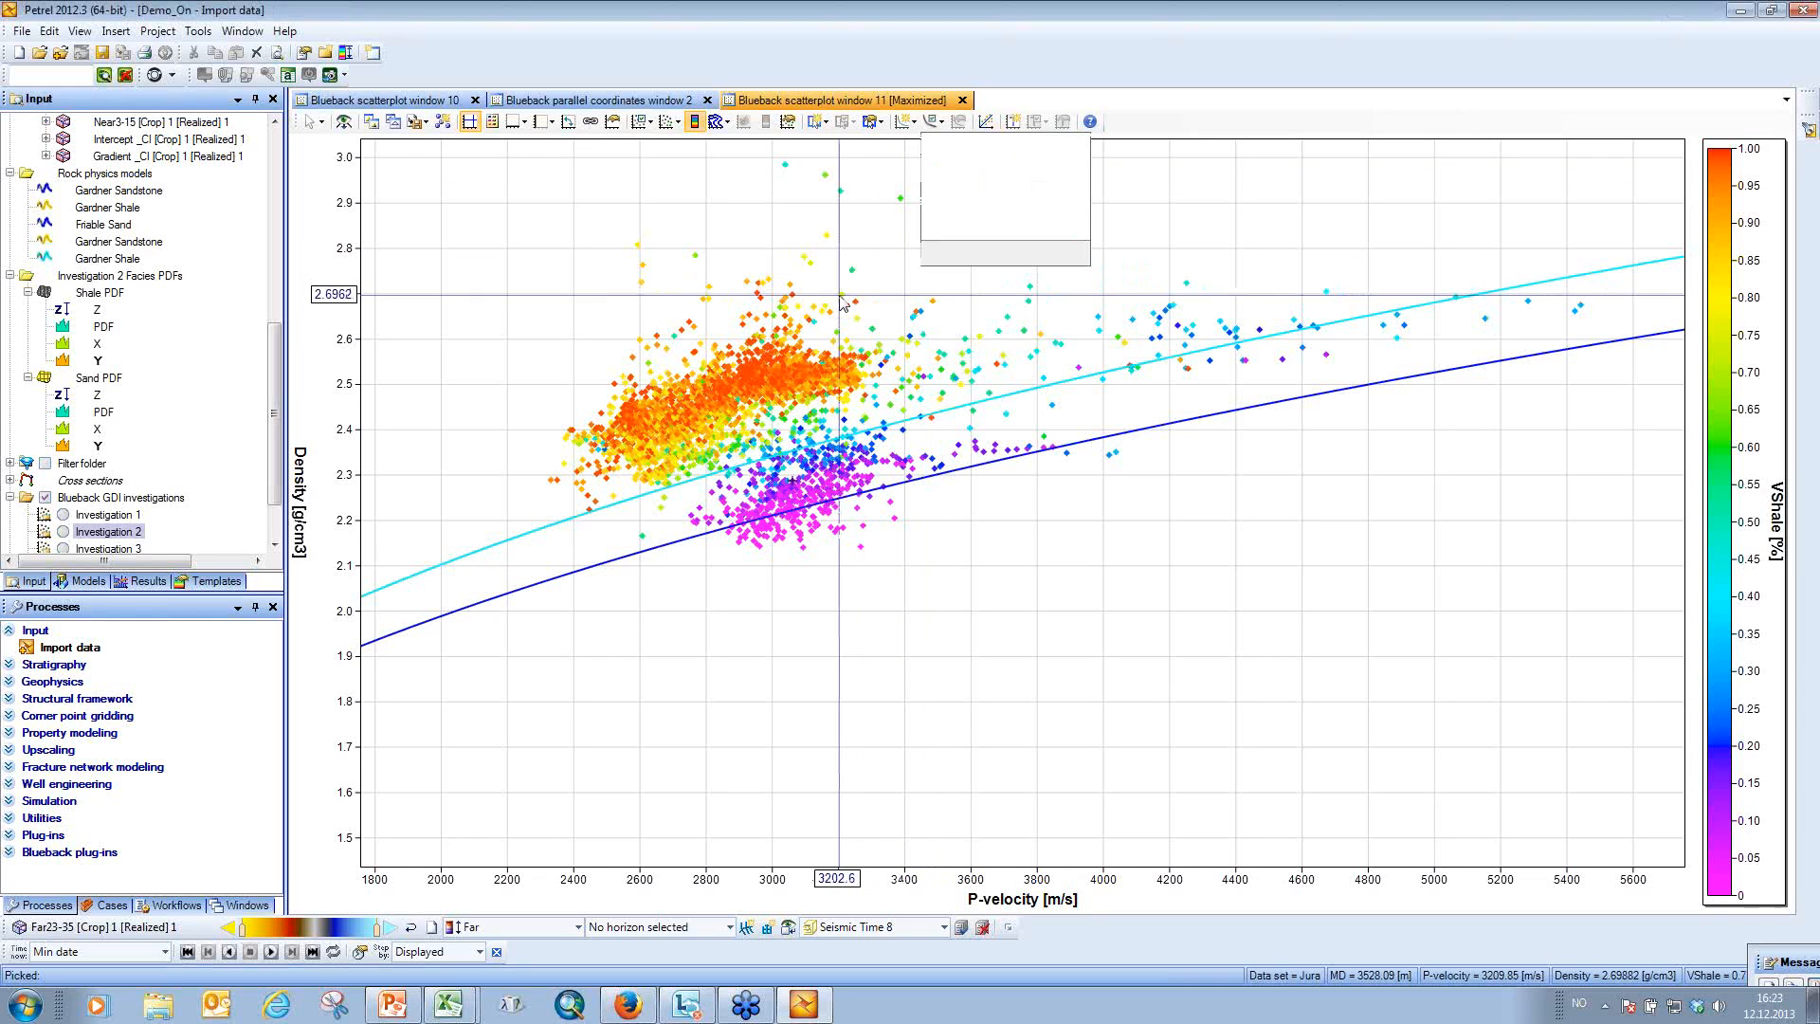
Replace the cyan Gardner Shale curve with the yellow Gardner Shale curve and show the plot legend.
click(913, 125)
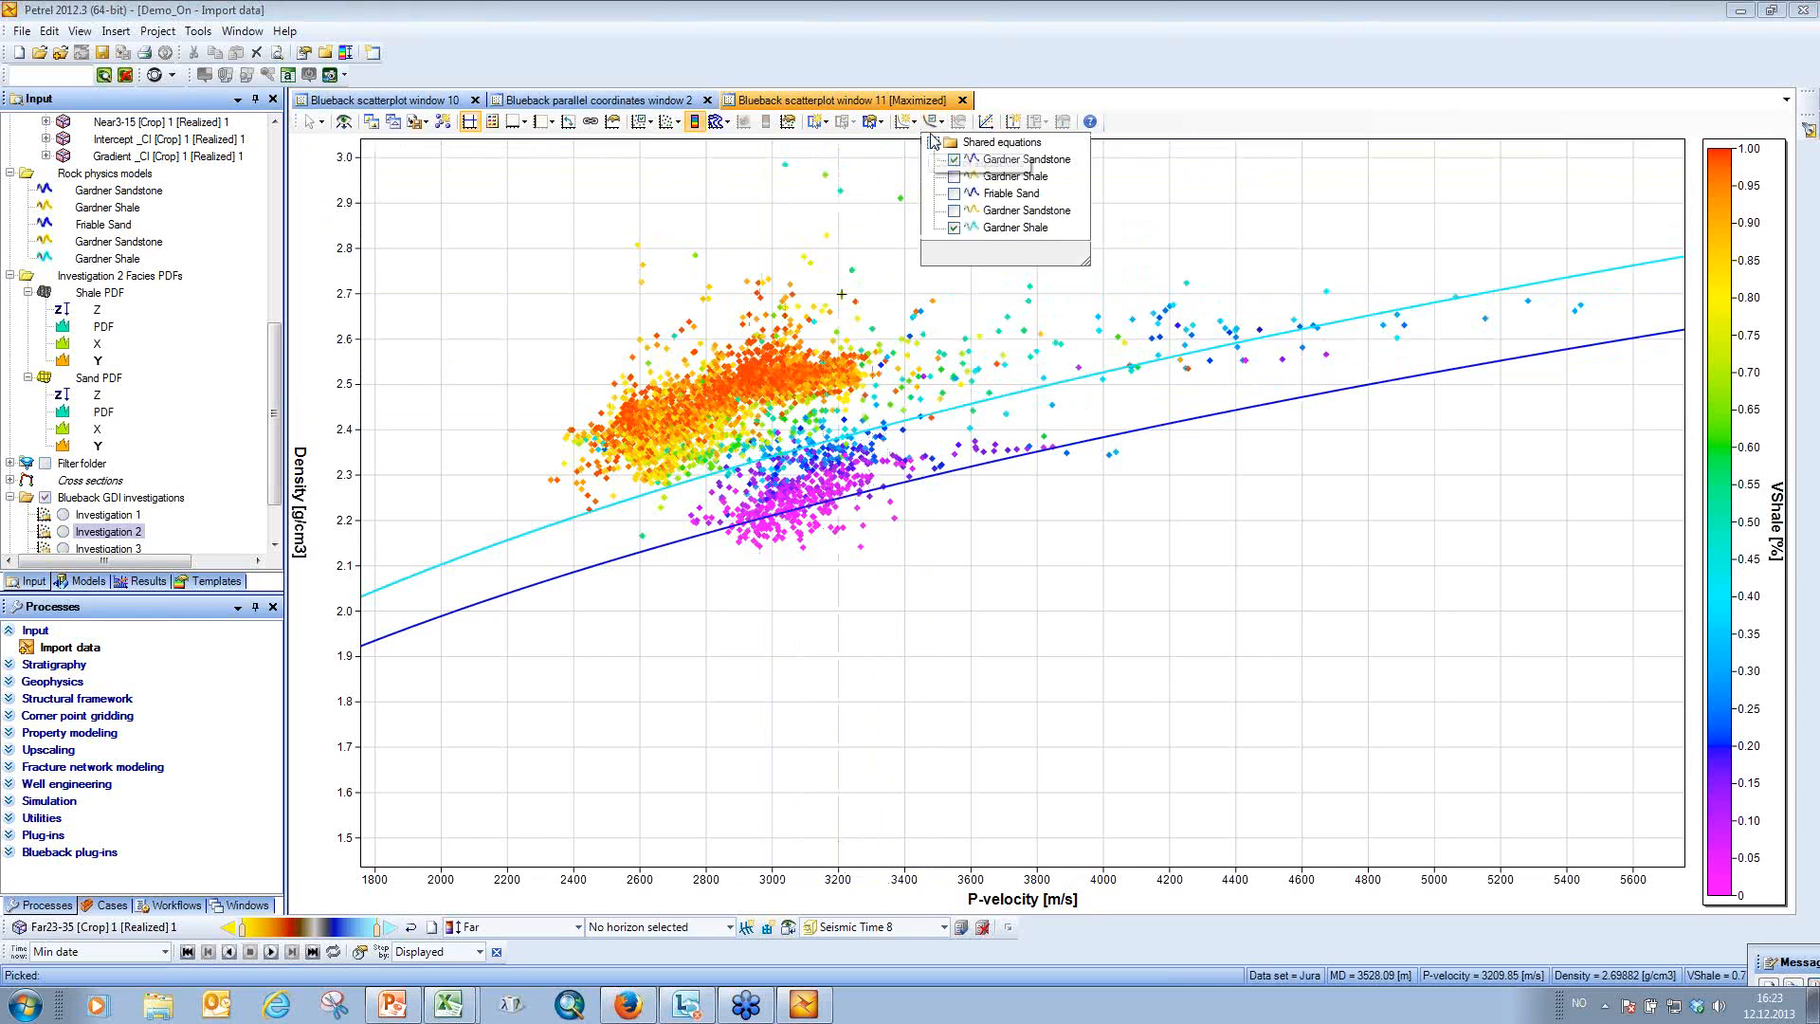
click(953, 228)
click(953, 176)
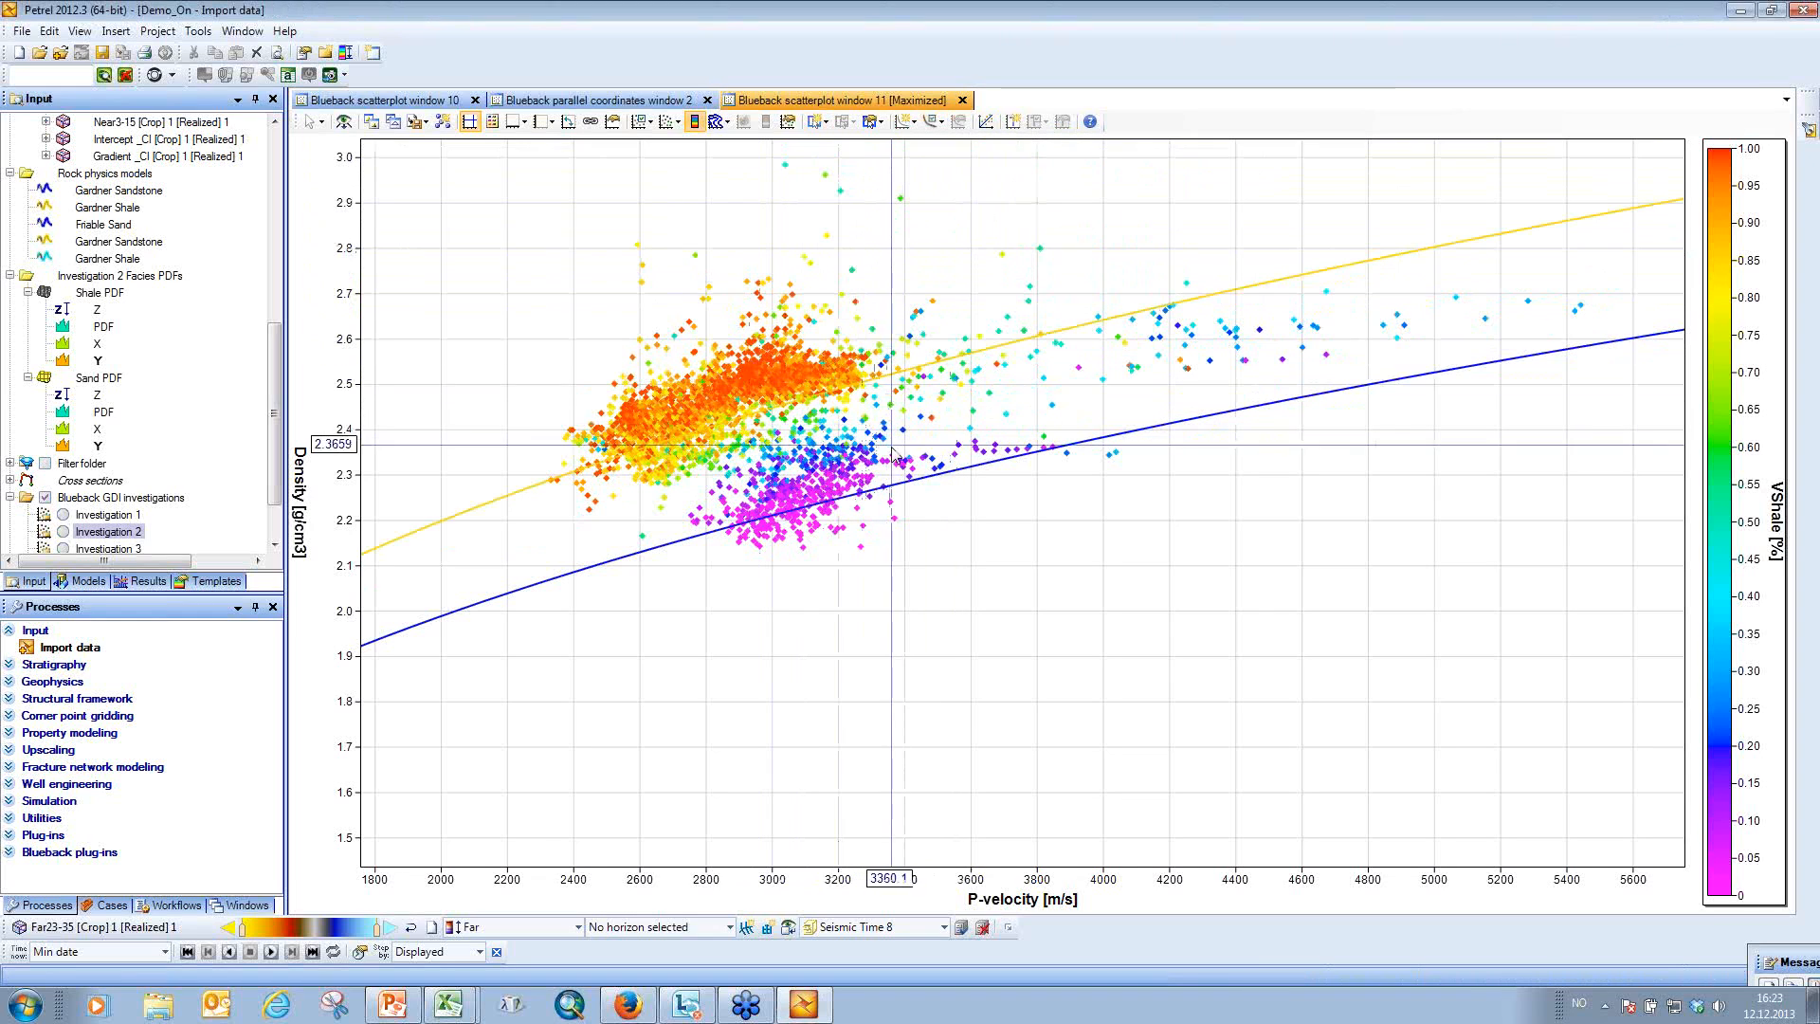
click(493, 124)
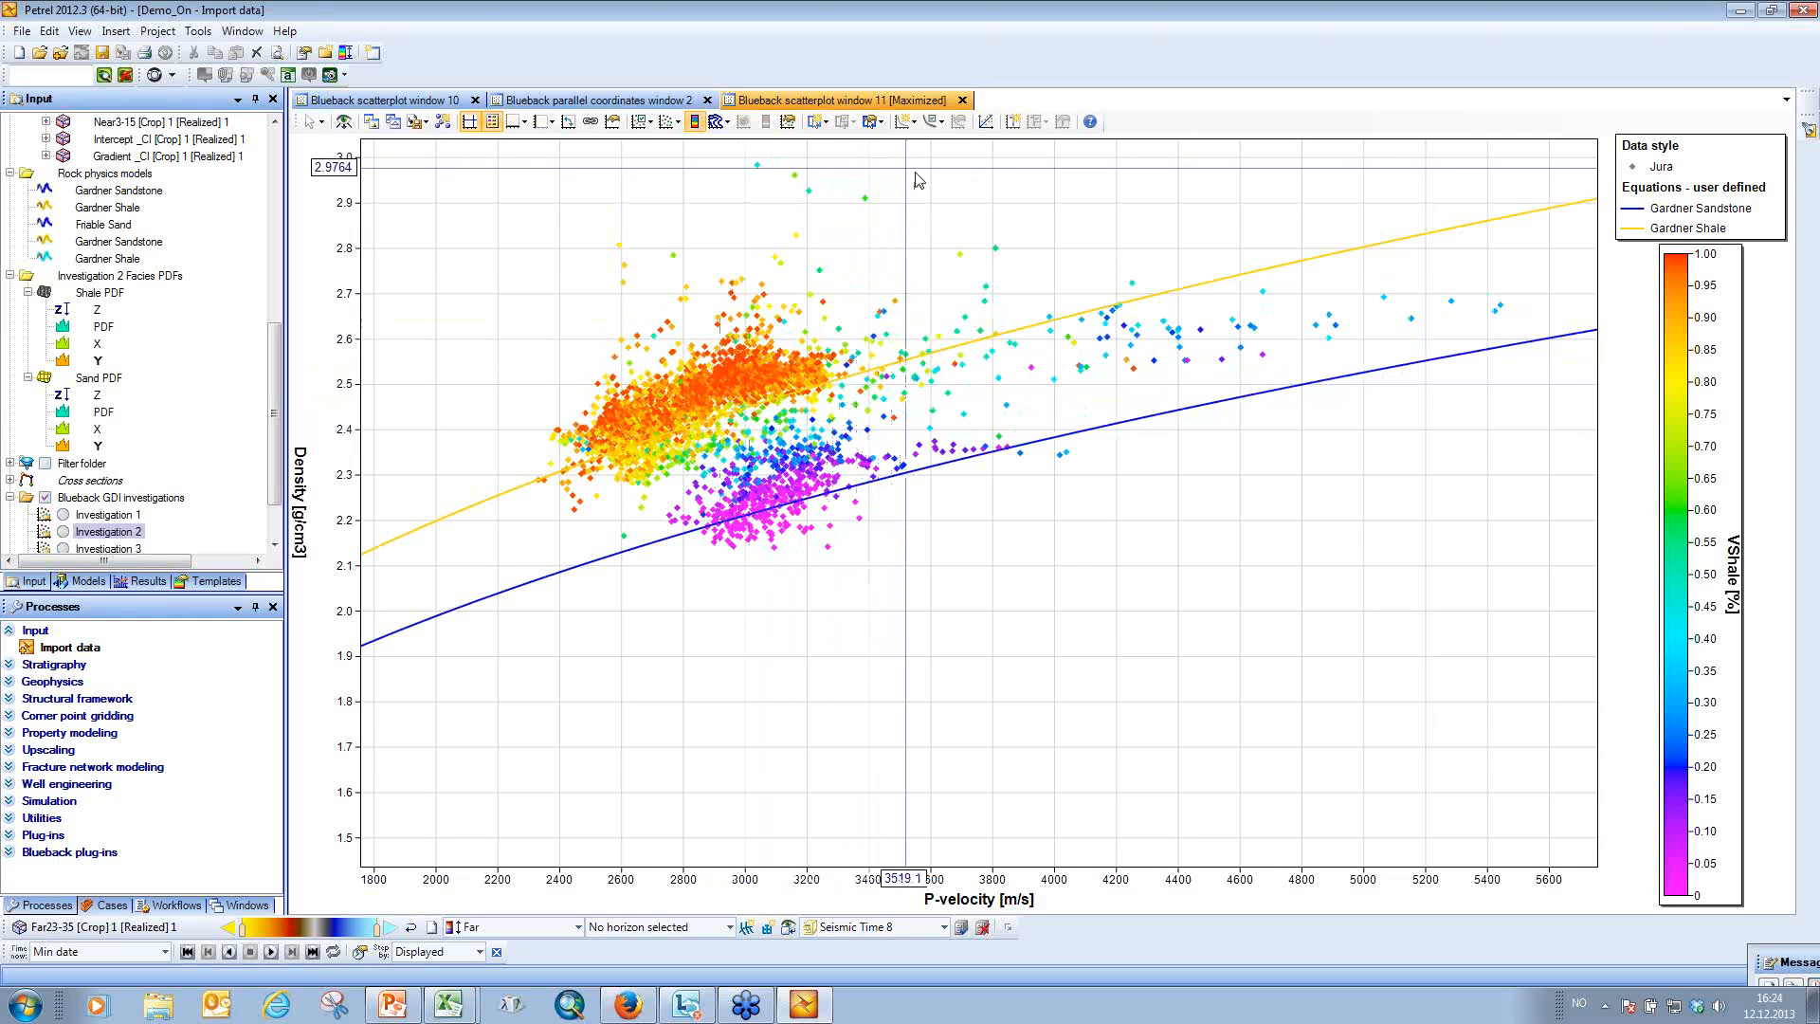
Color the points by JuraFacies and hide the Undefined and Shale facies so only Sand is plotted.
click(677, 123)
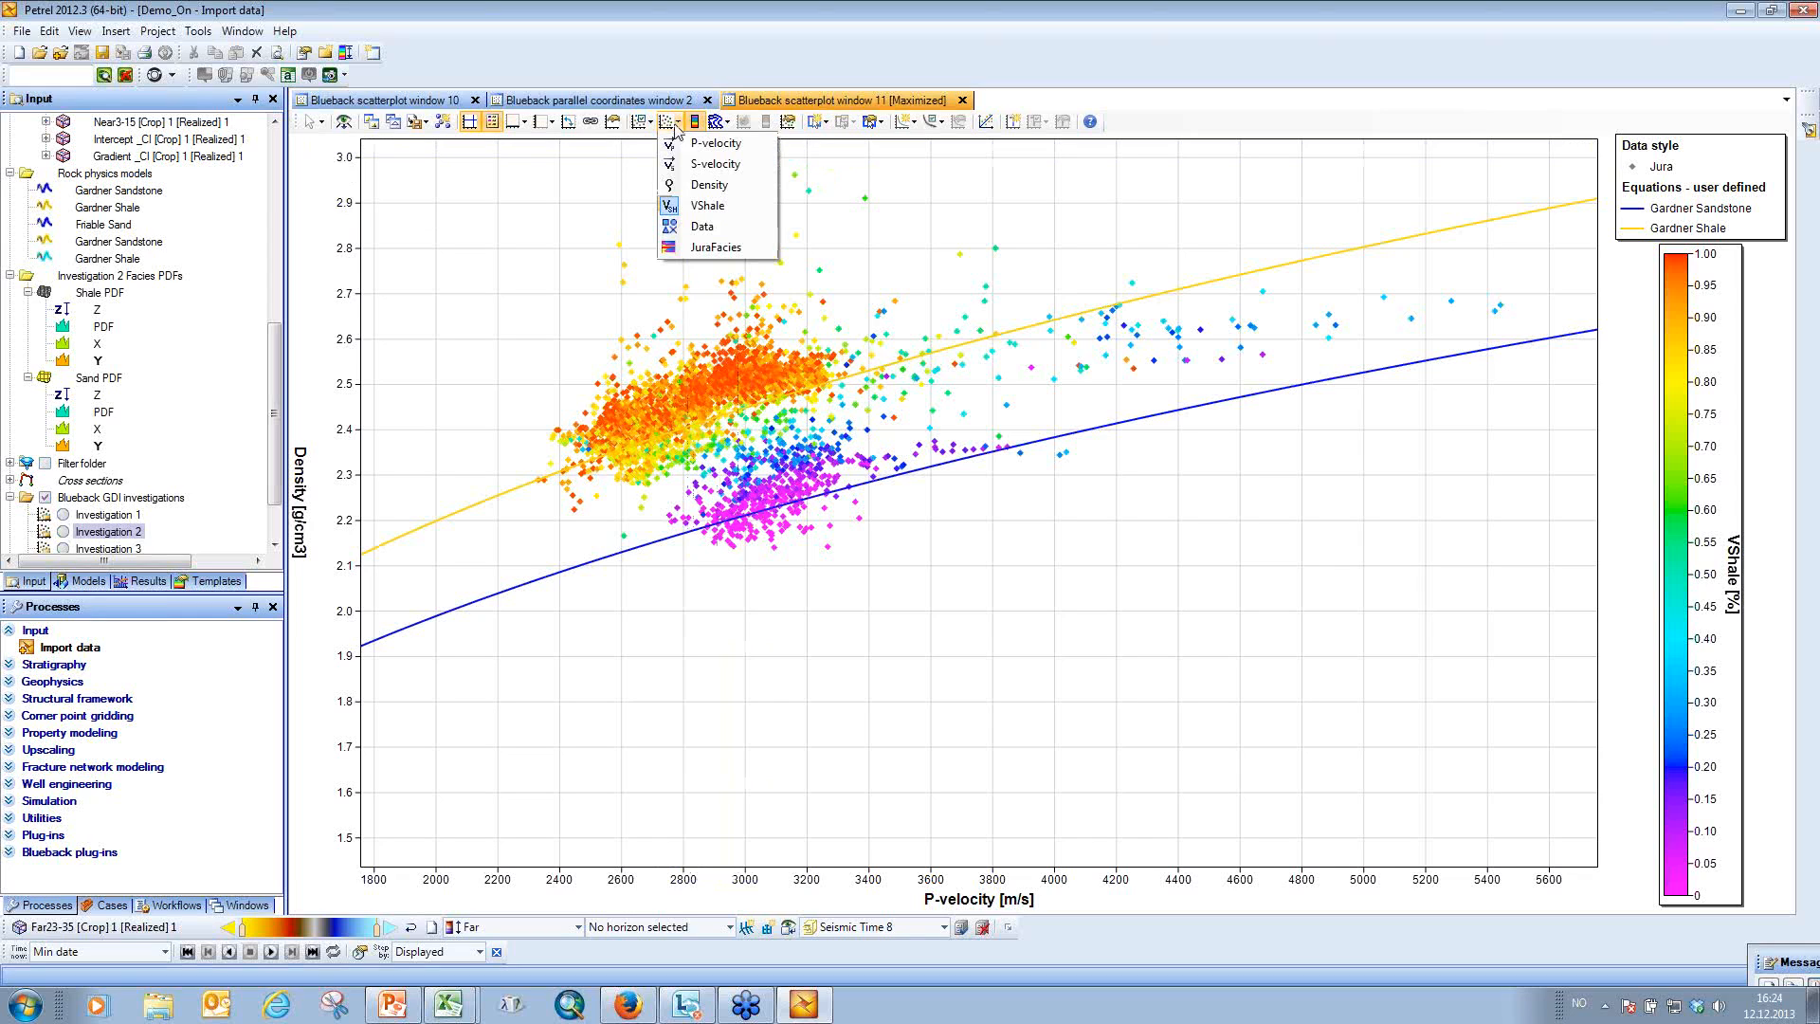
click(698, 248)
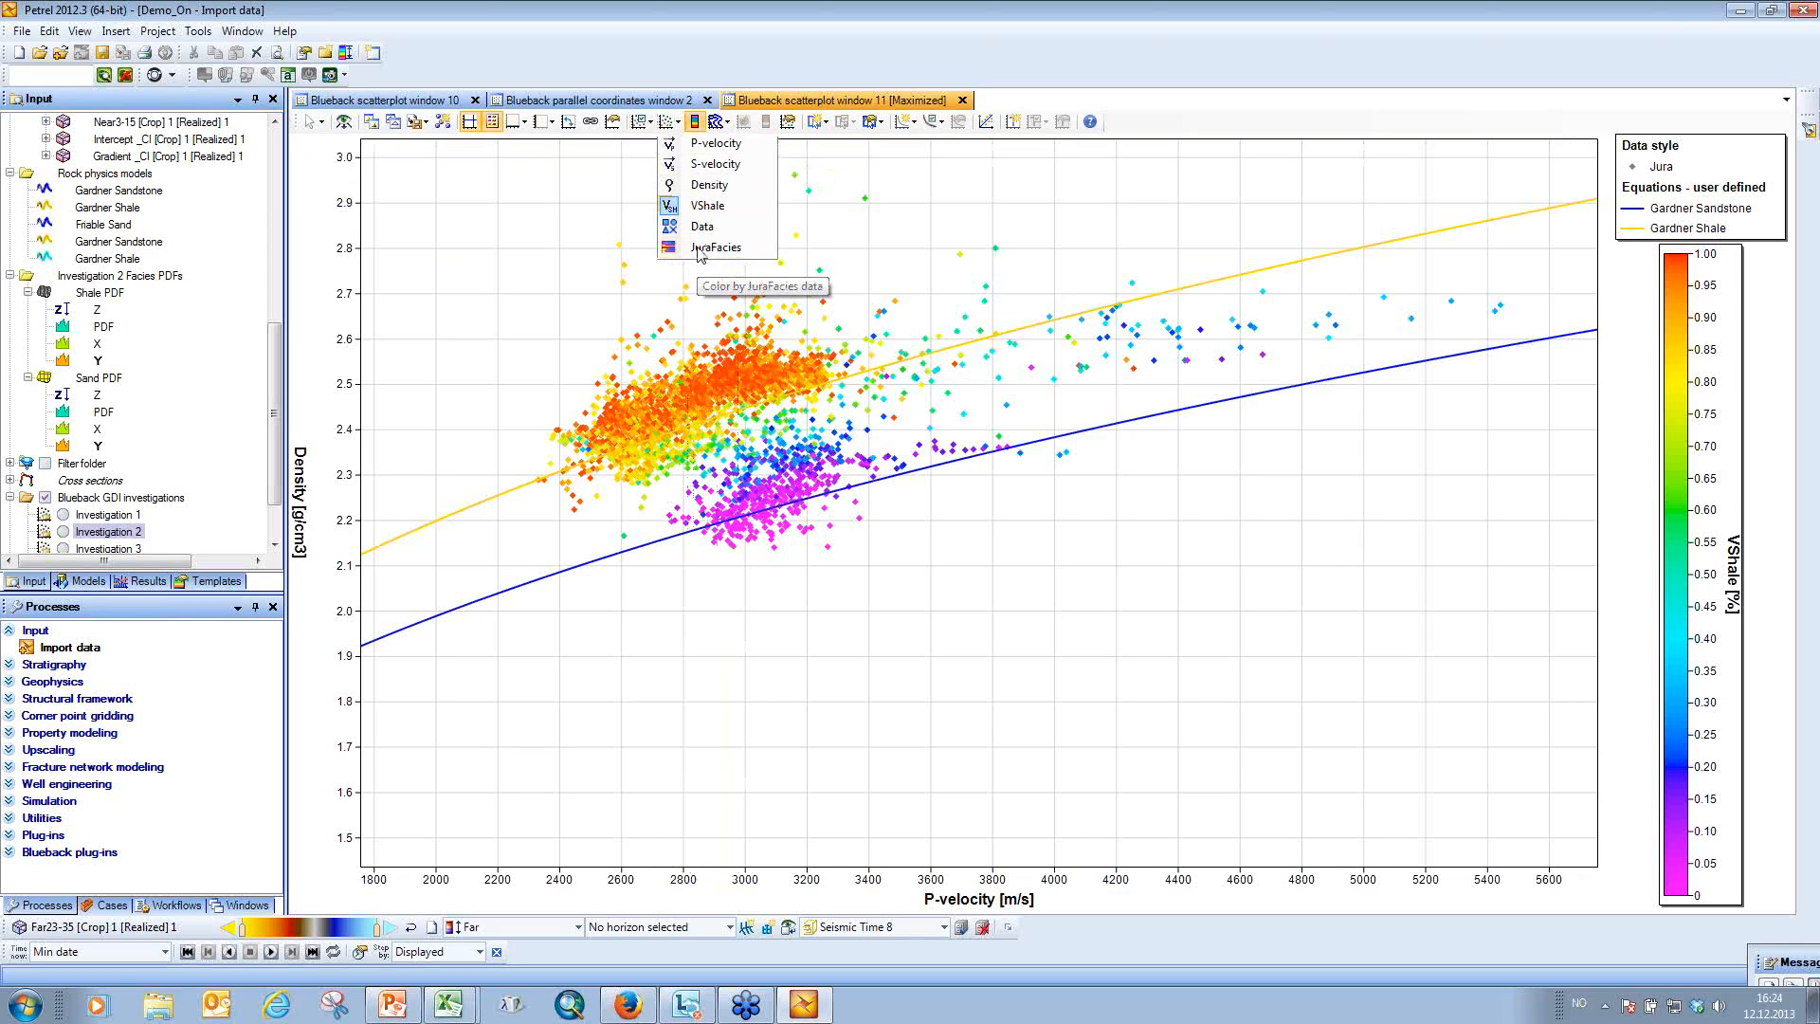
click(651, 122)
click(683, 211)
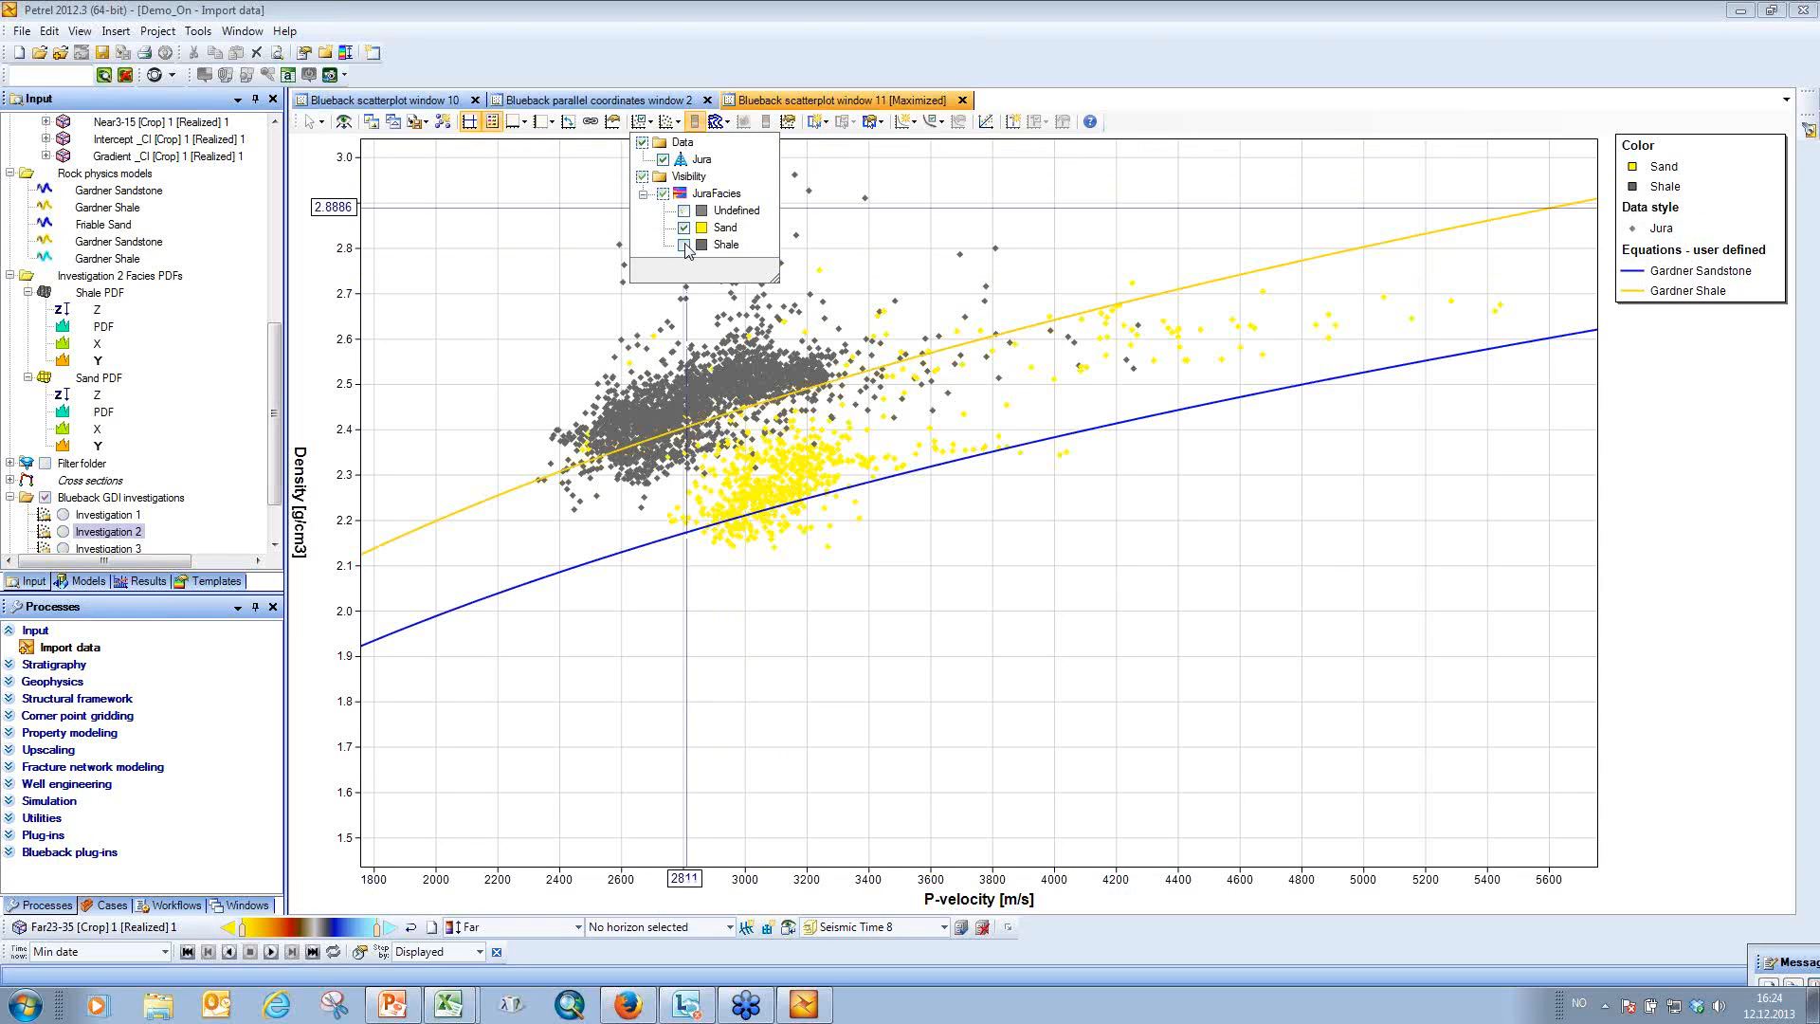
click(684, 244)
click(831, 233)
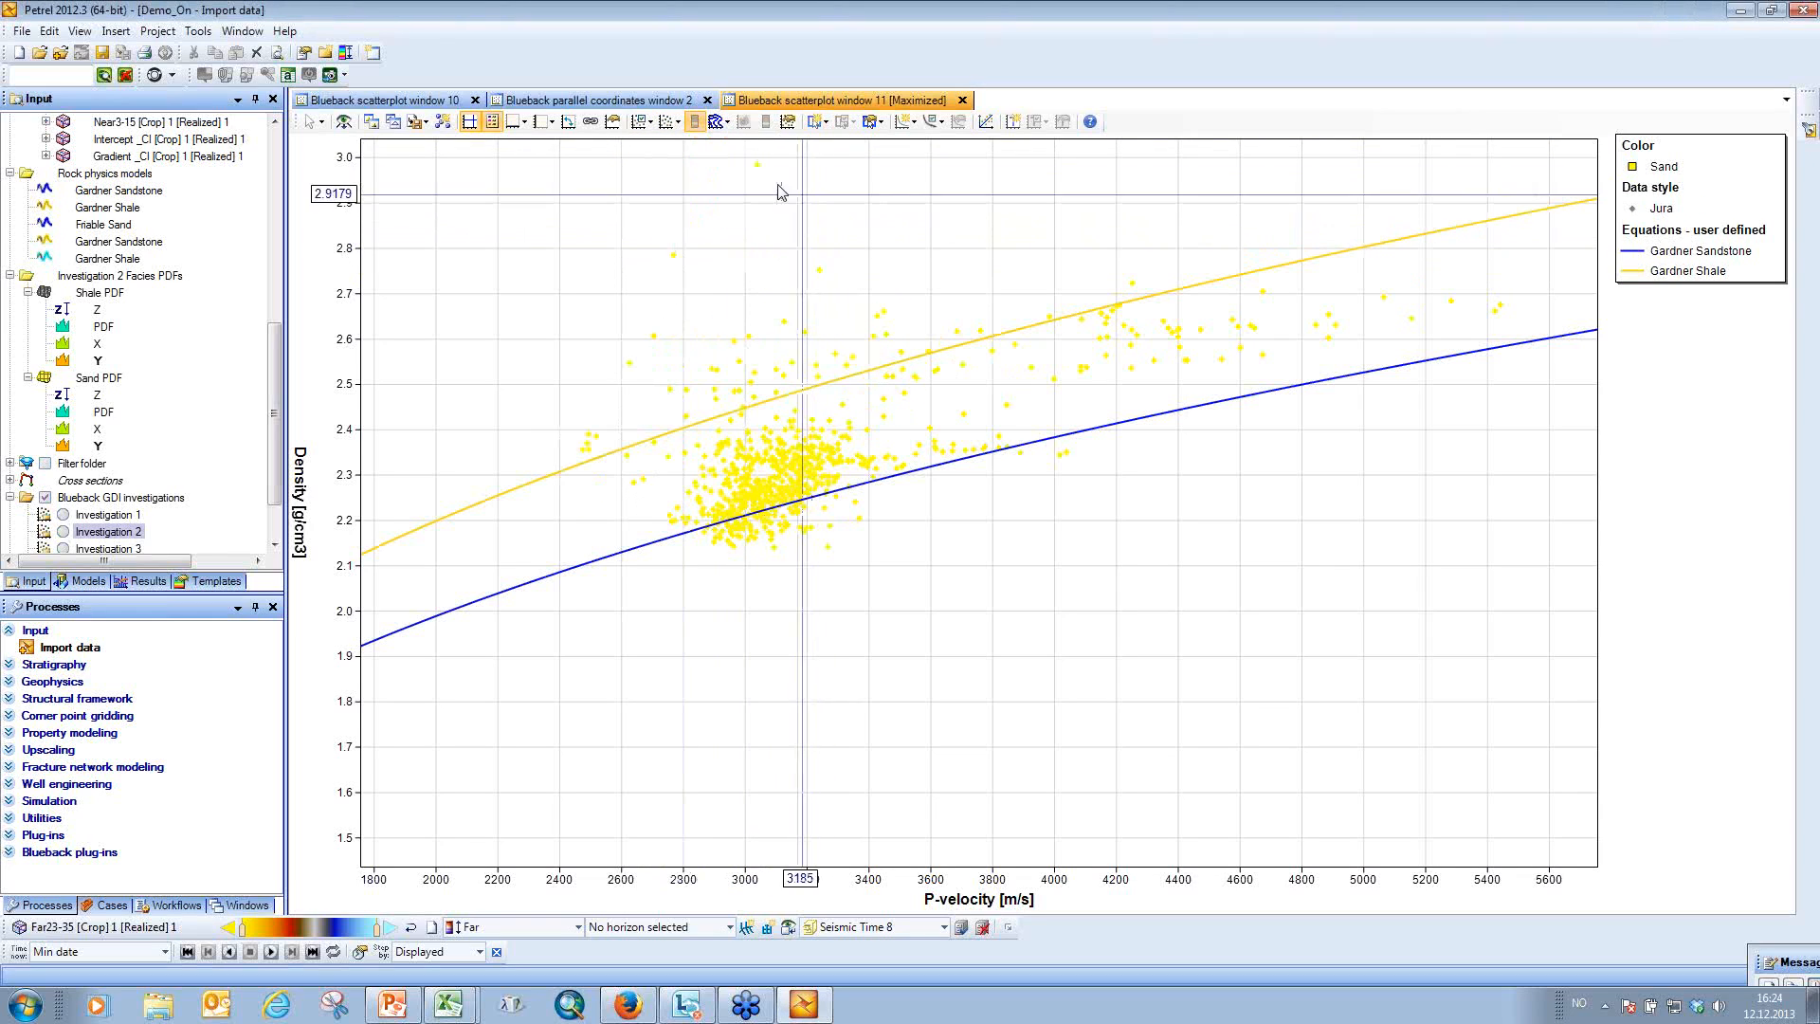
Turn off the Gardner Sandstone and Gardner Shale equations on the scatterplot.
click(937, 123)
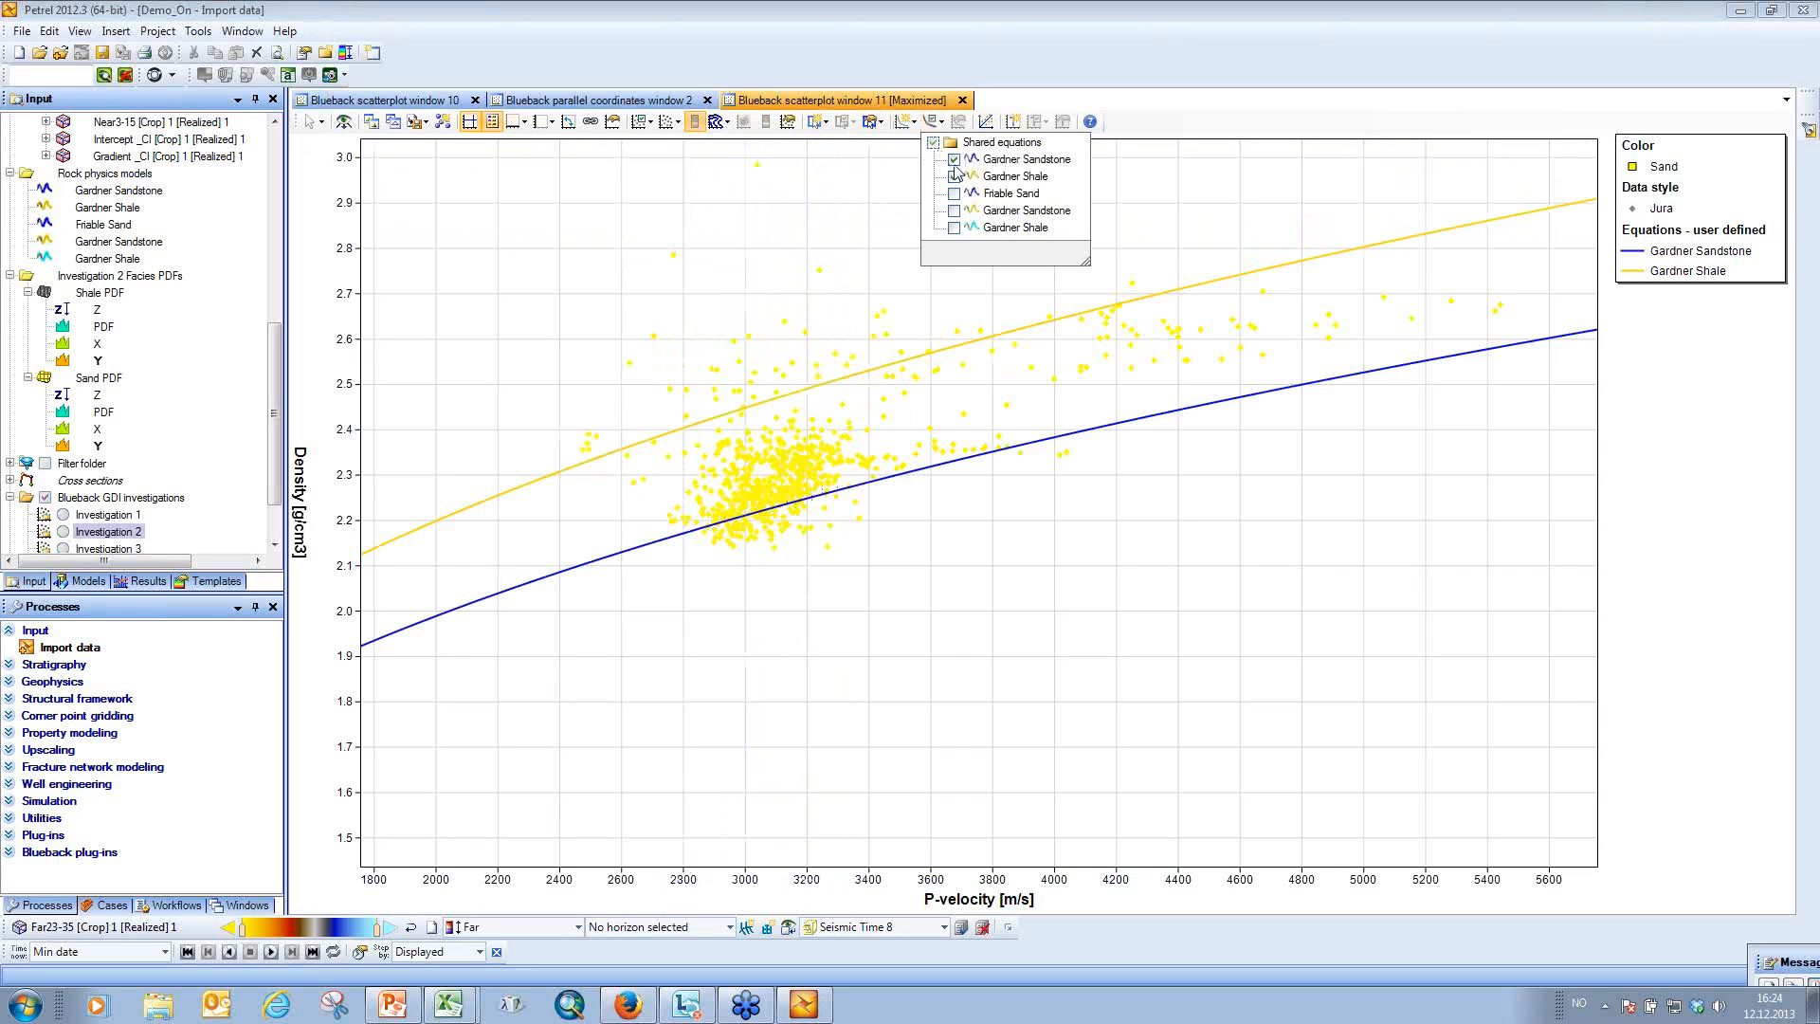
click(954, 161)
click(954, 176)
click(1014, 90)
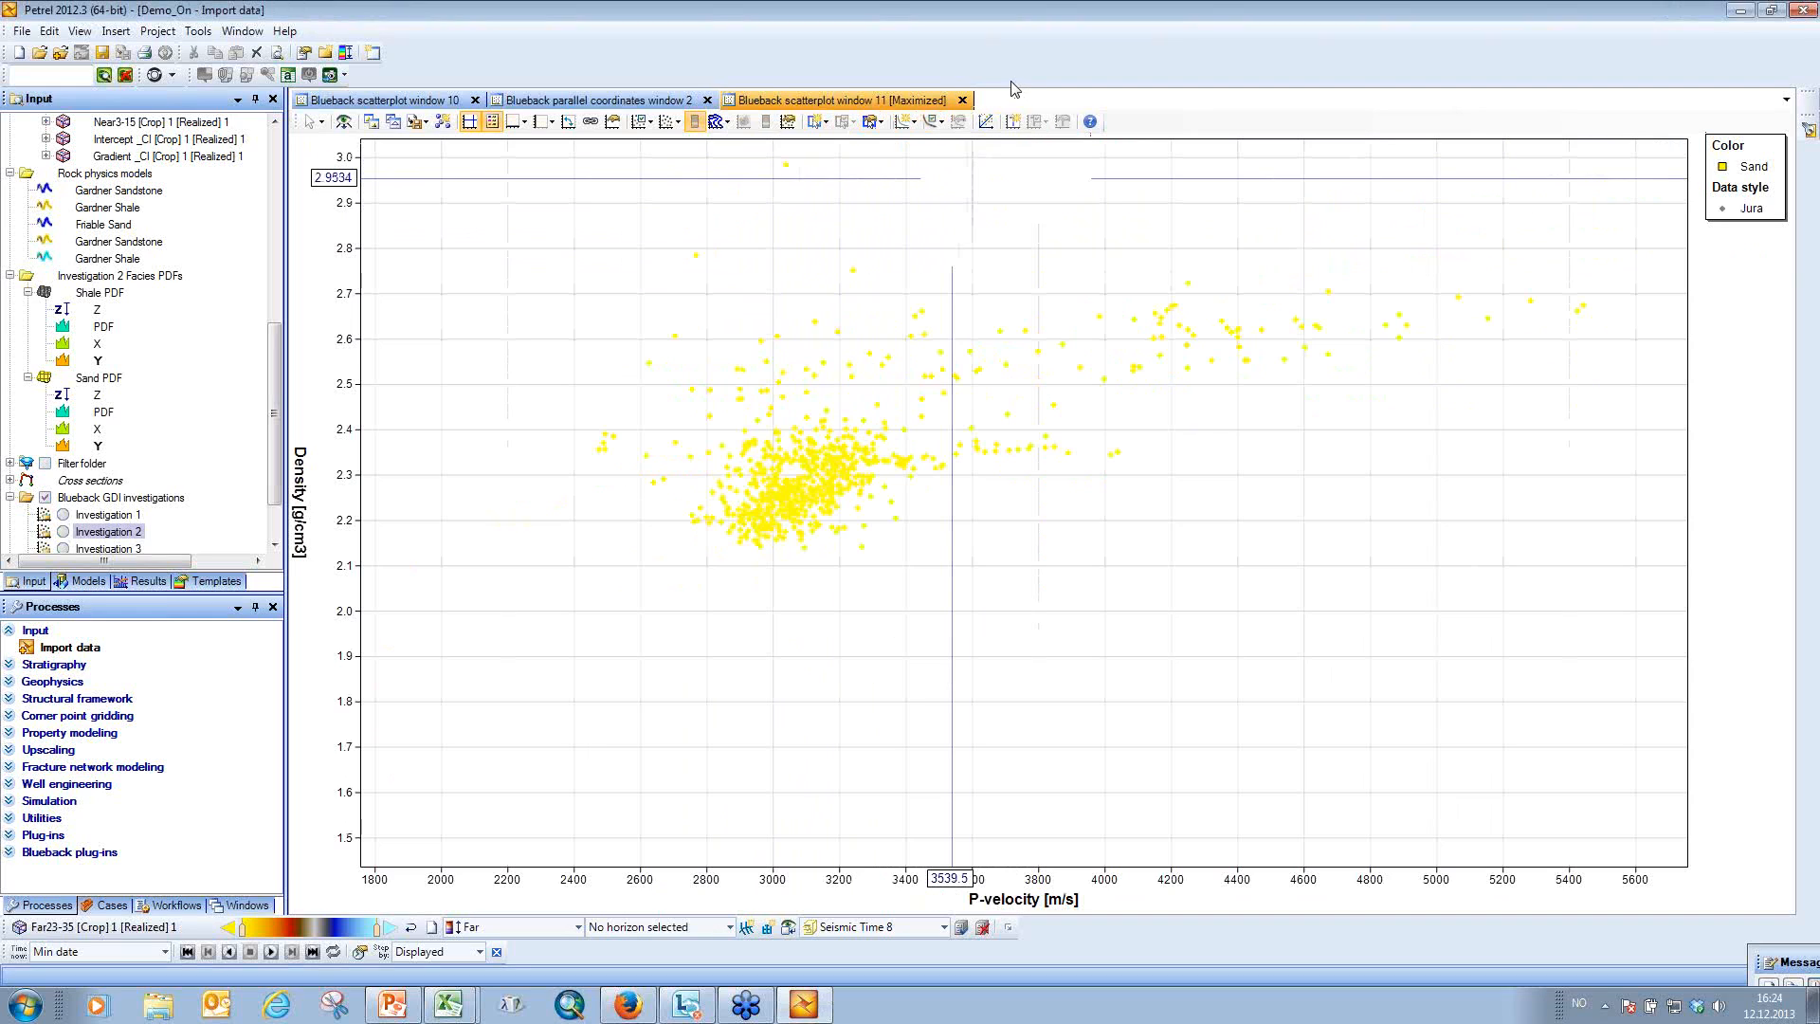
Add a freehand filter around the main sand cluster, about 2720–3500 m/s and 2.14–2.42 g/cm3, and contour the data by JuraFacies.
click(819, 122)
mouse_move(876, 143)
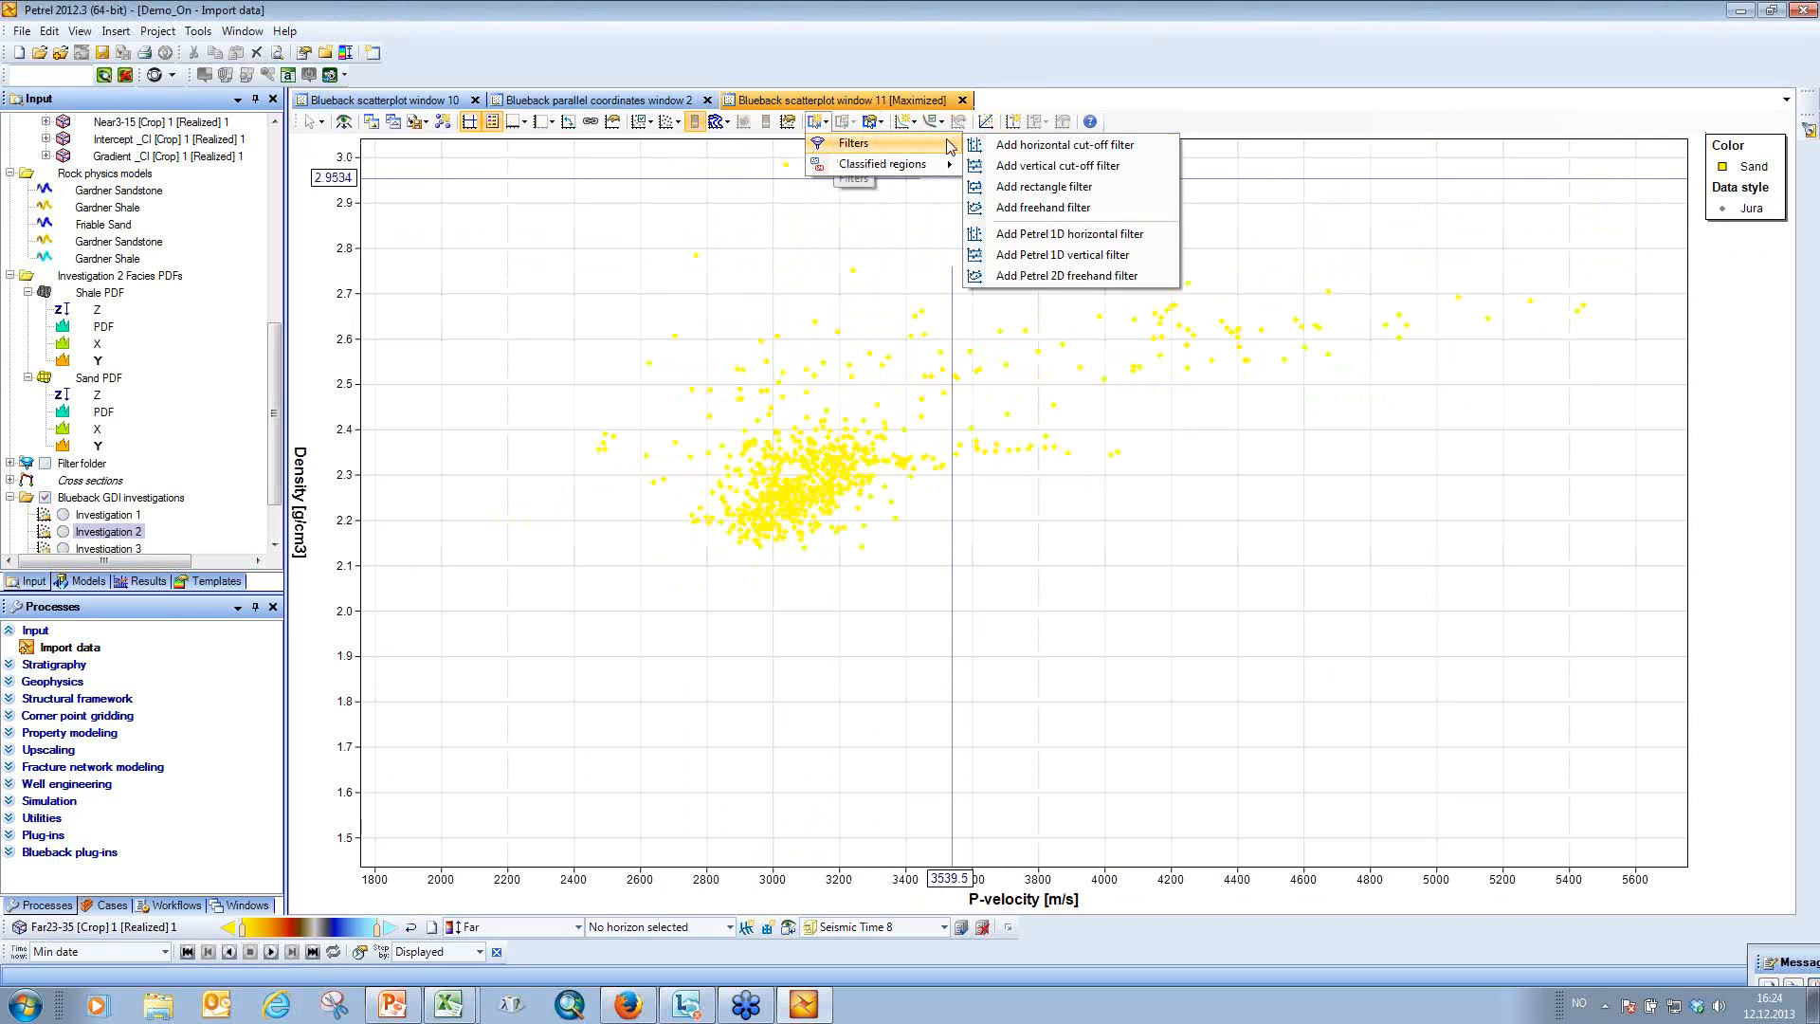
click(1007, 207)
mouse_move(706, 547)
mouse_down()
mouse_move(936, 464)
mouse_move(752, 429)
mouse_move(663, 516)
mouse_move(708, 547)
mouse_up()
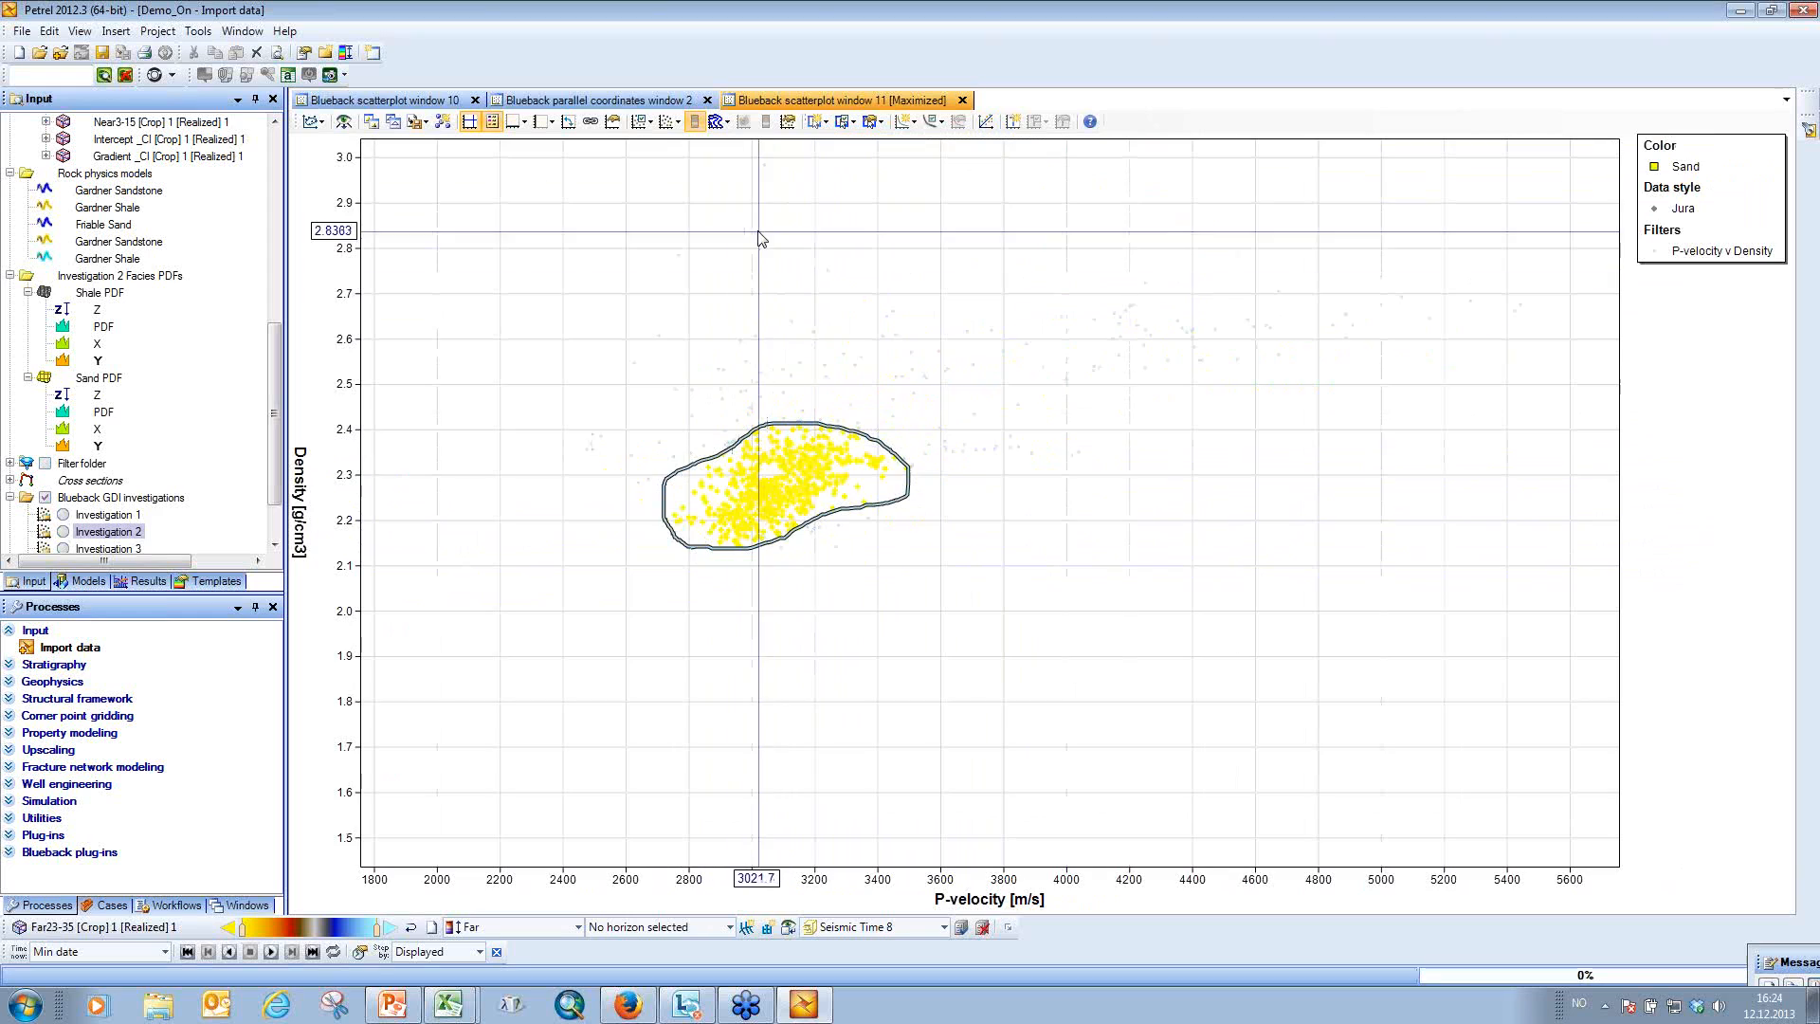
click(718, 121)
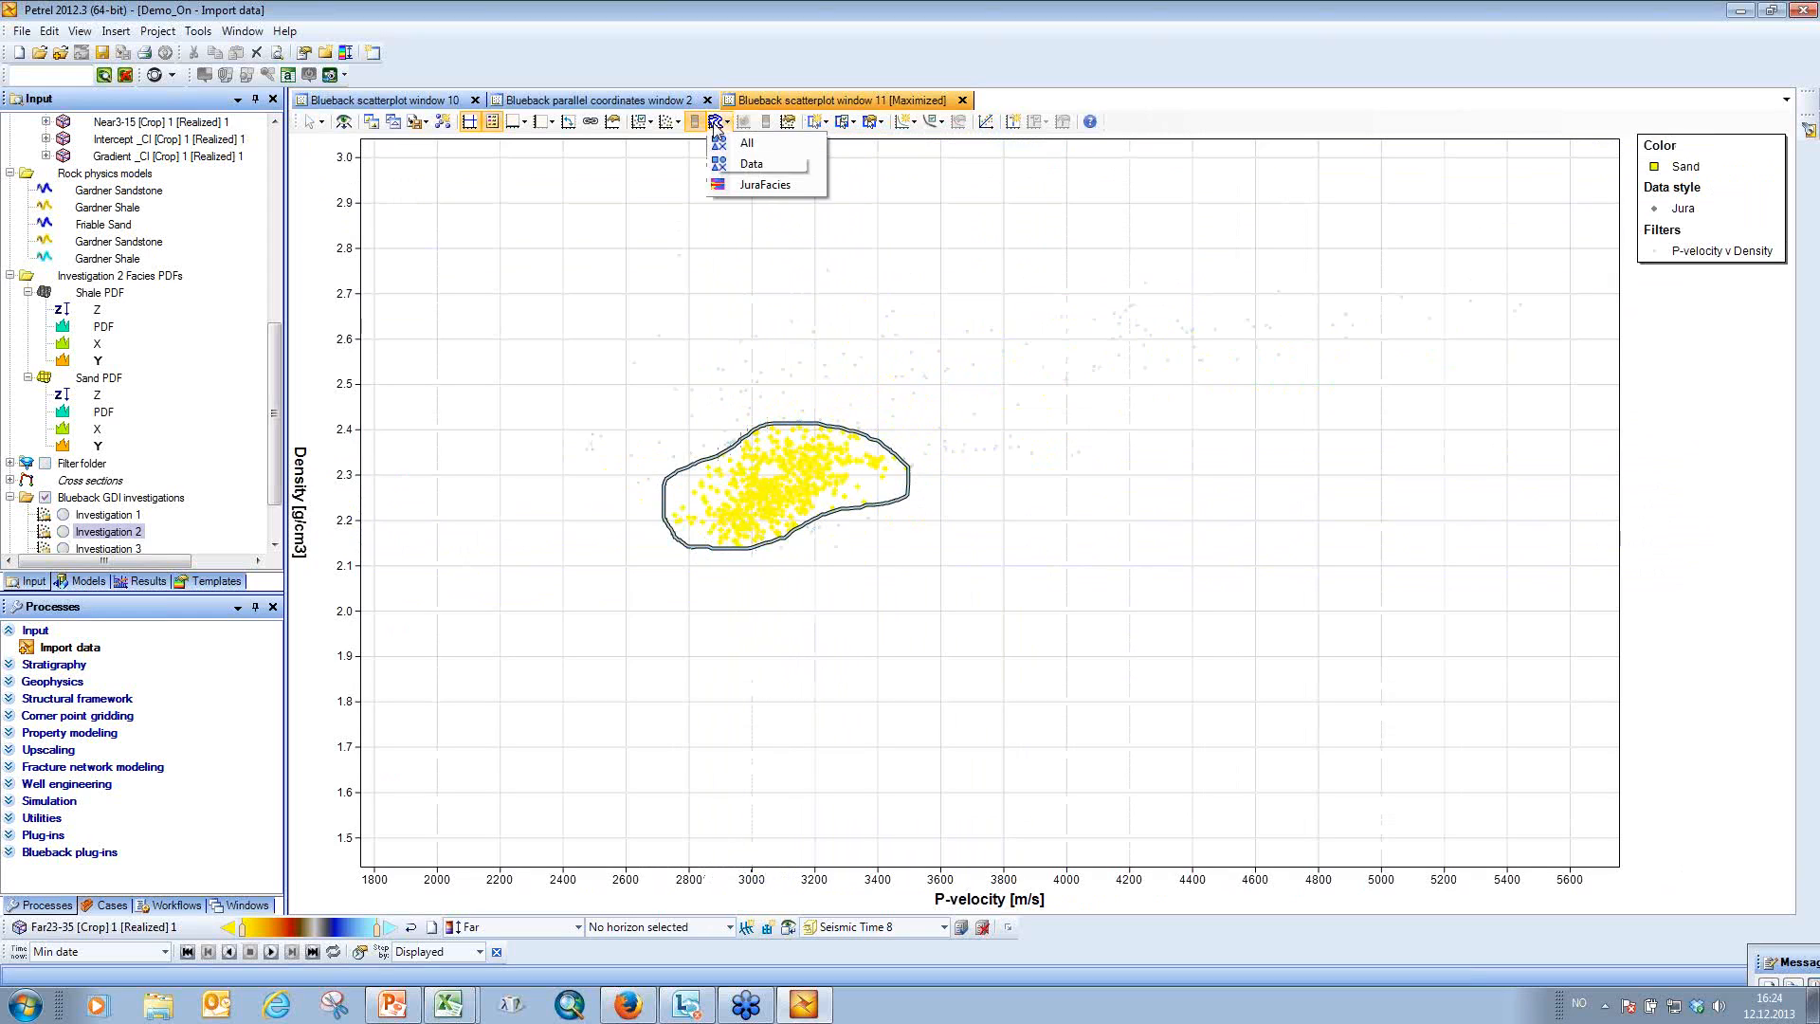
click(751, 185)
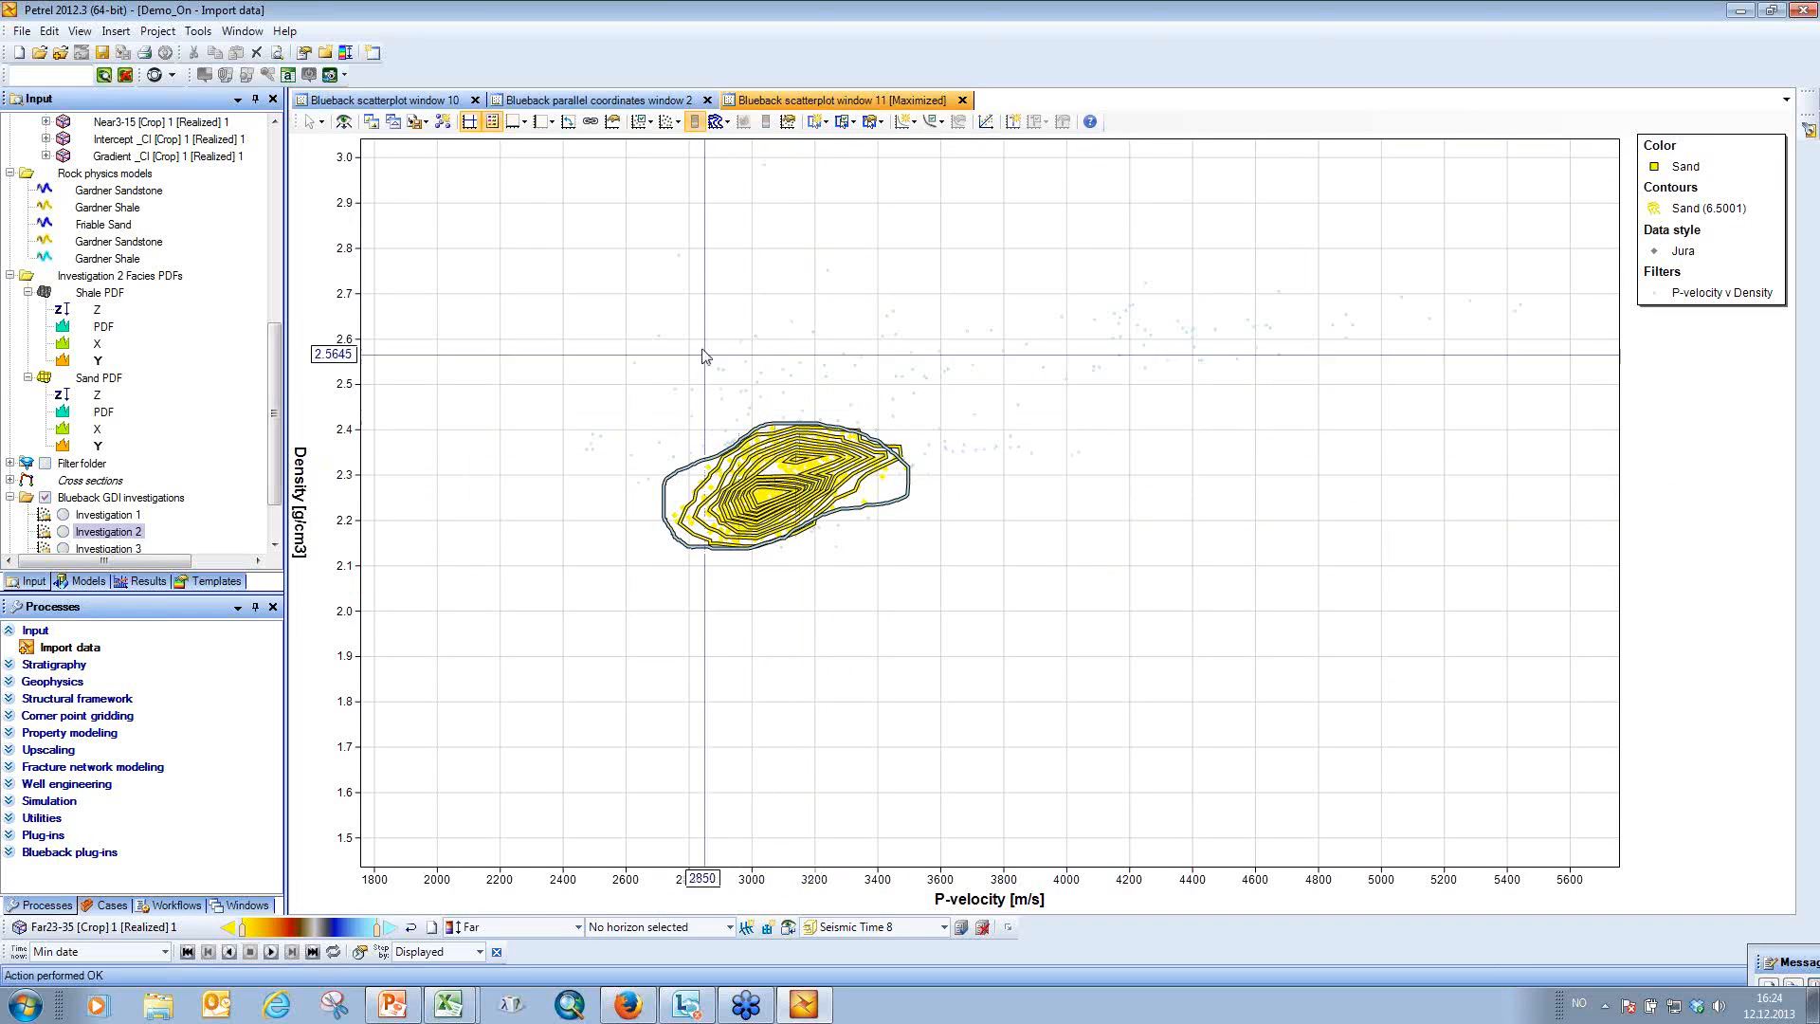
Save the contoured Sand data as a PDF, and collapse the Shale PDF and Sand PDF entries under Investigation 2 Facies PDFs.
click(422, 122)
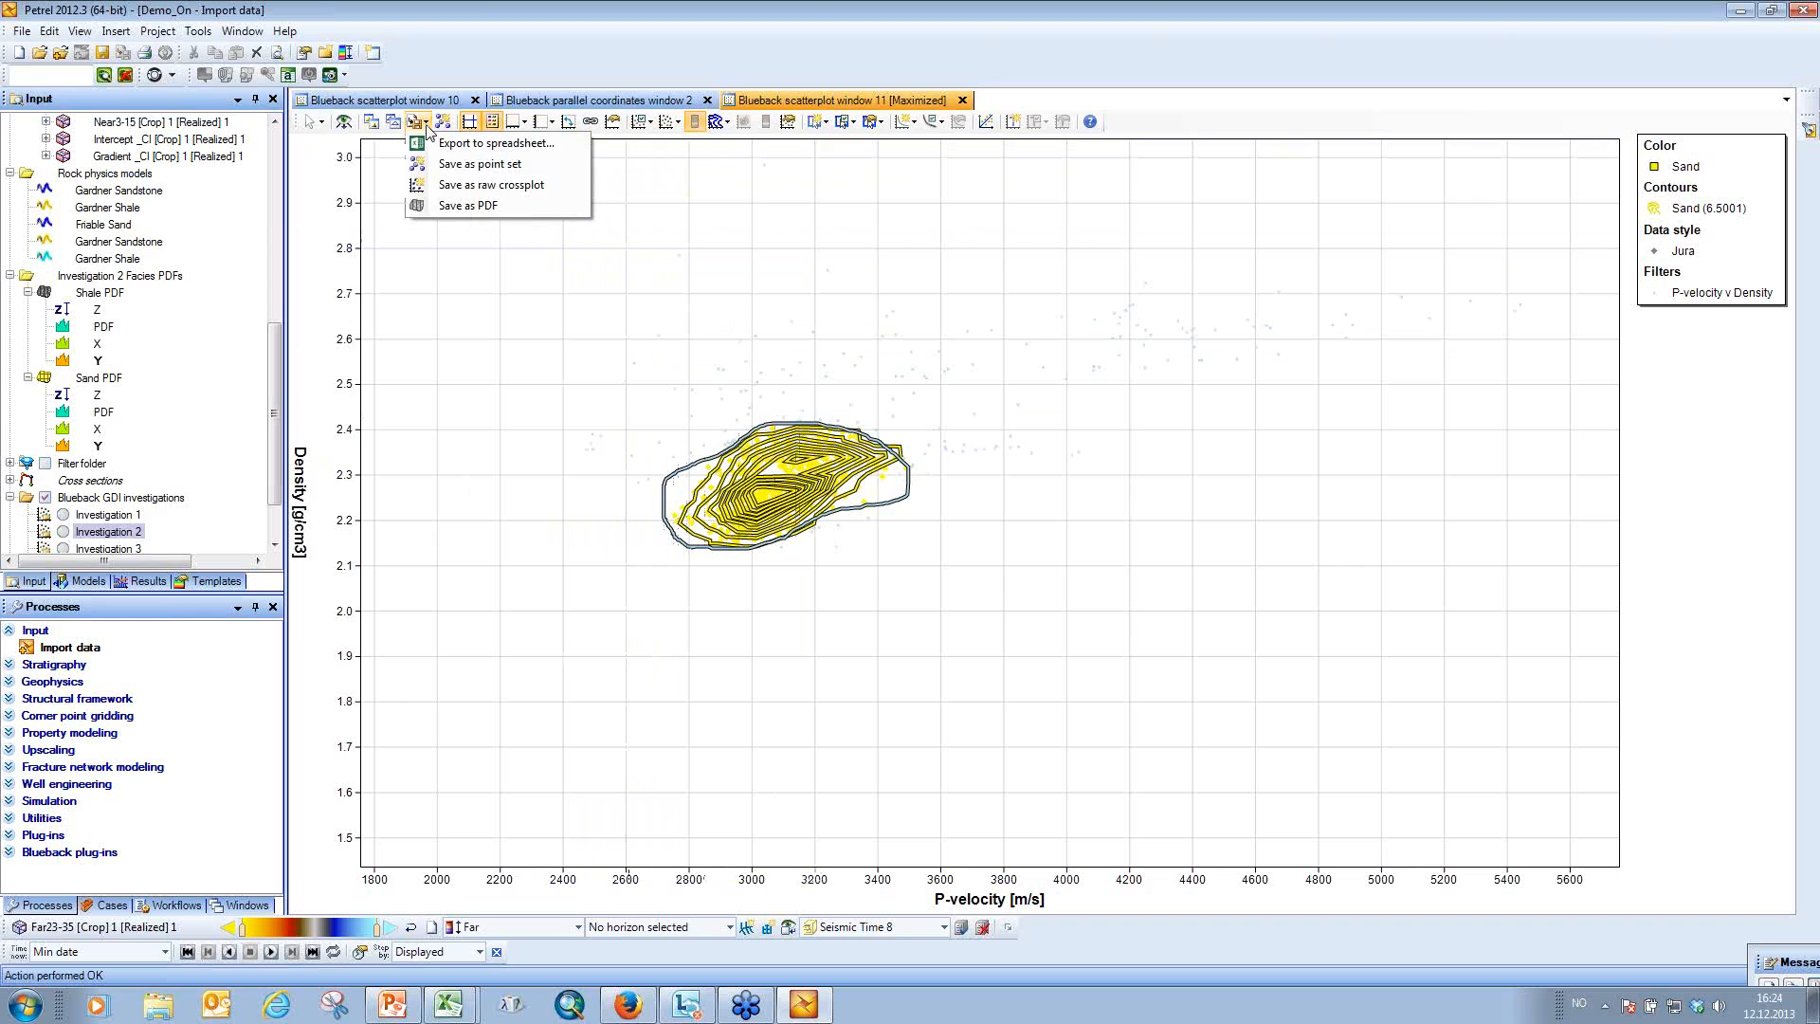
click(494, 210)
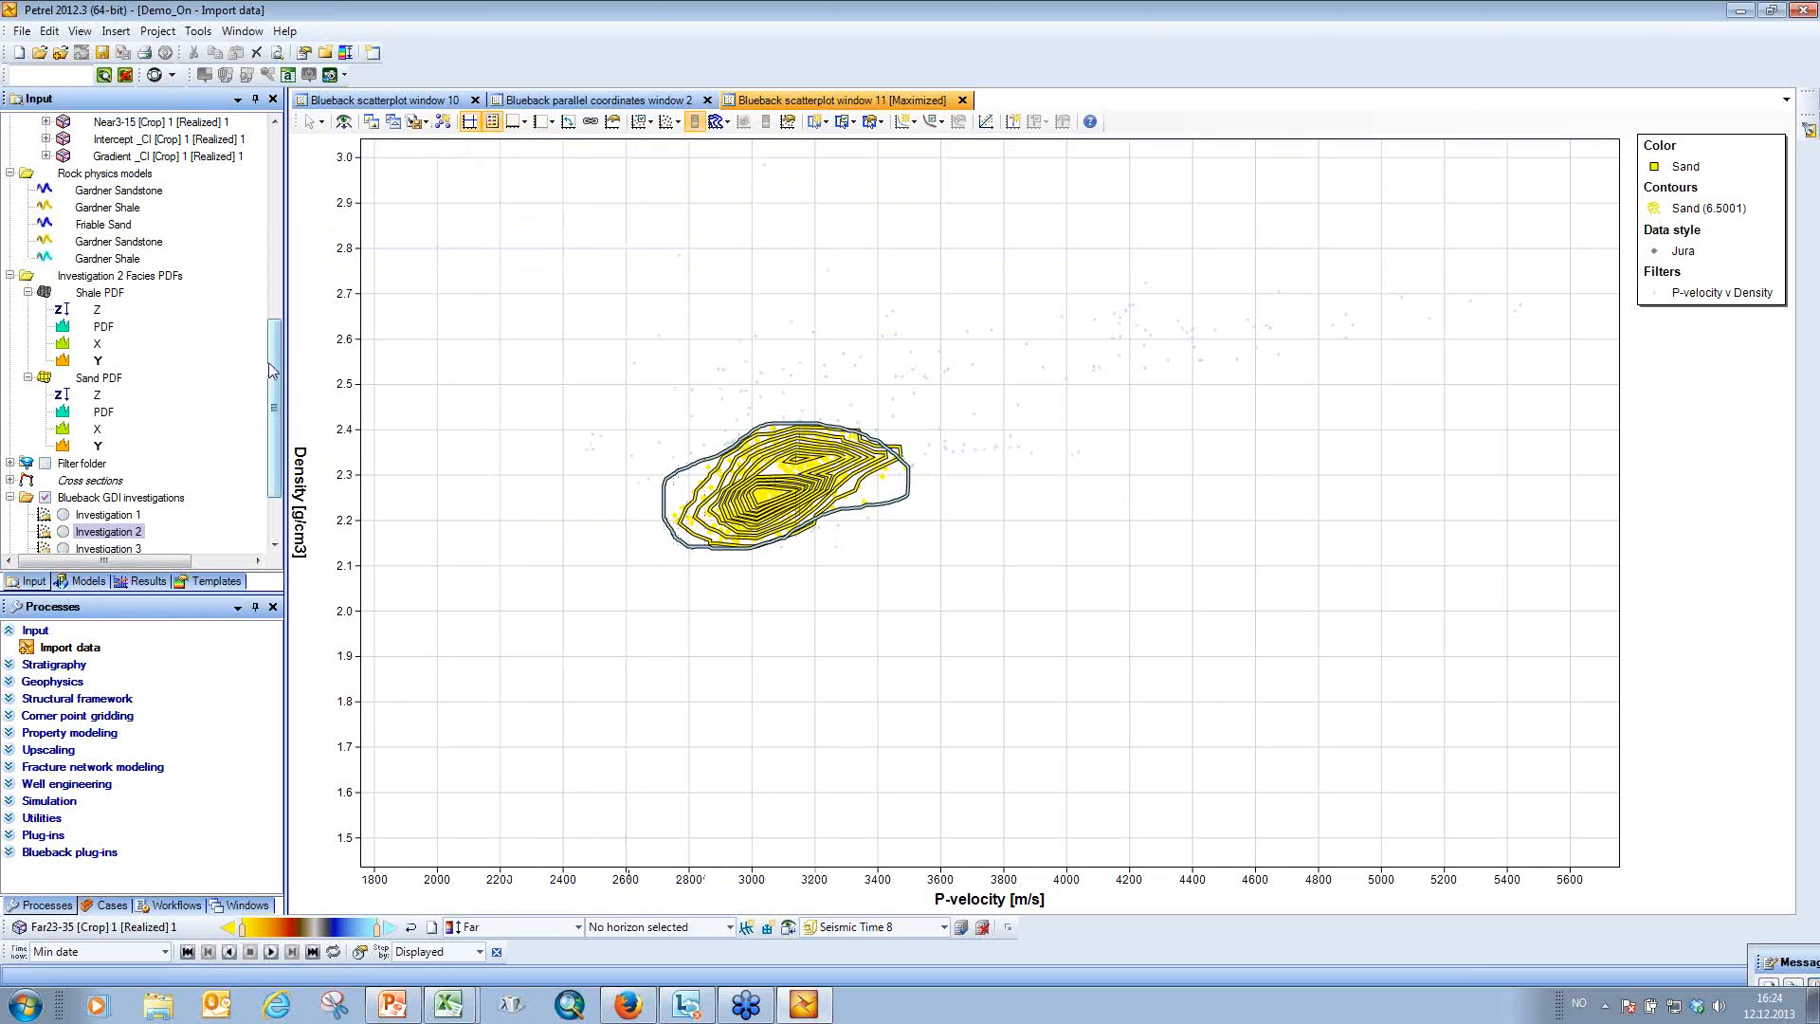
click(27, 294)
click(28, 310)
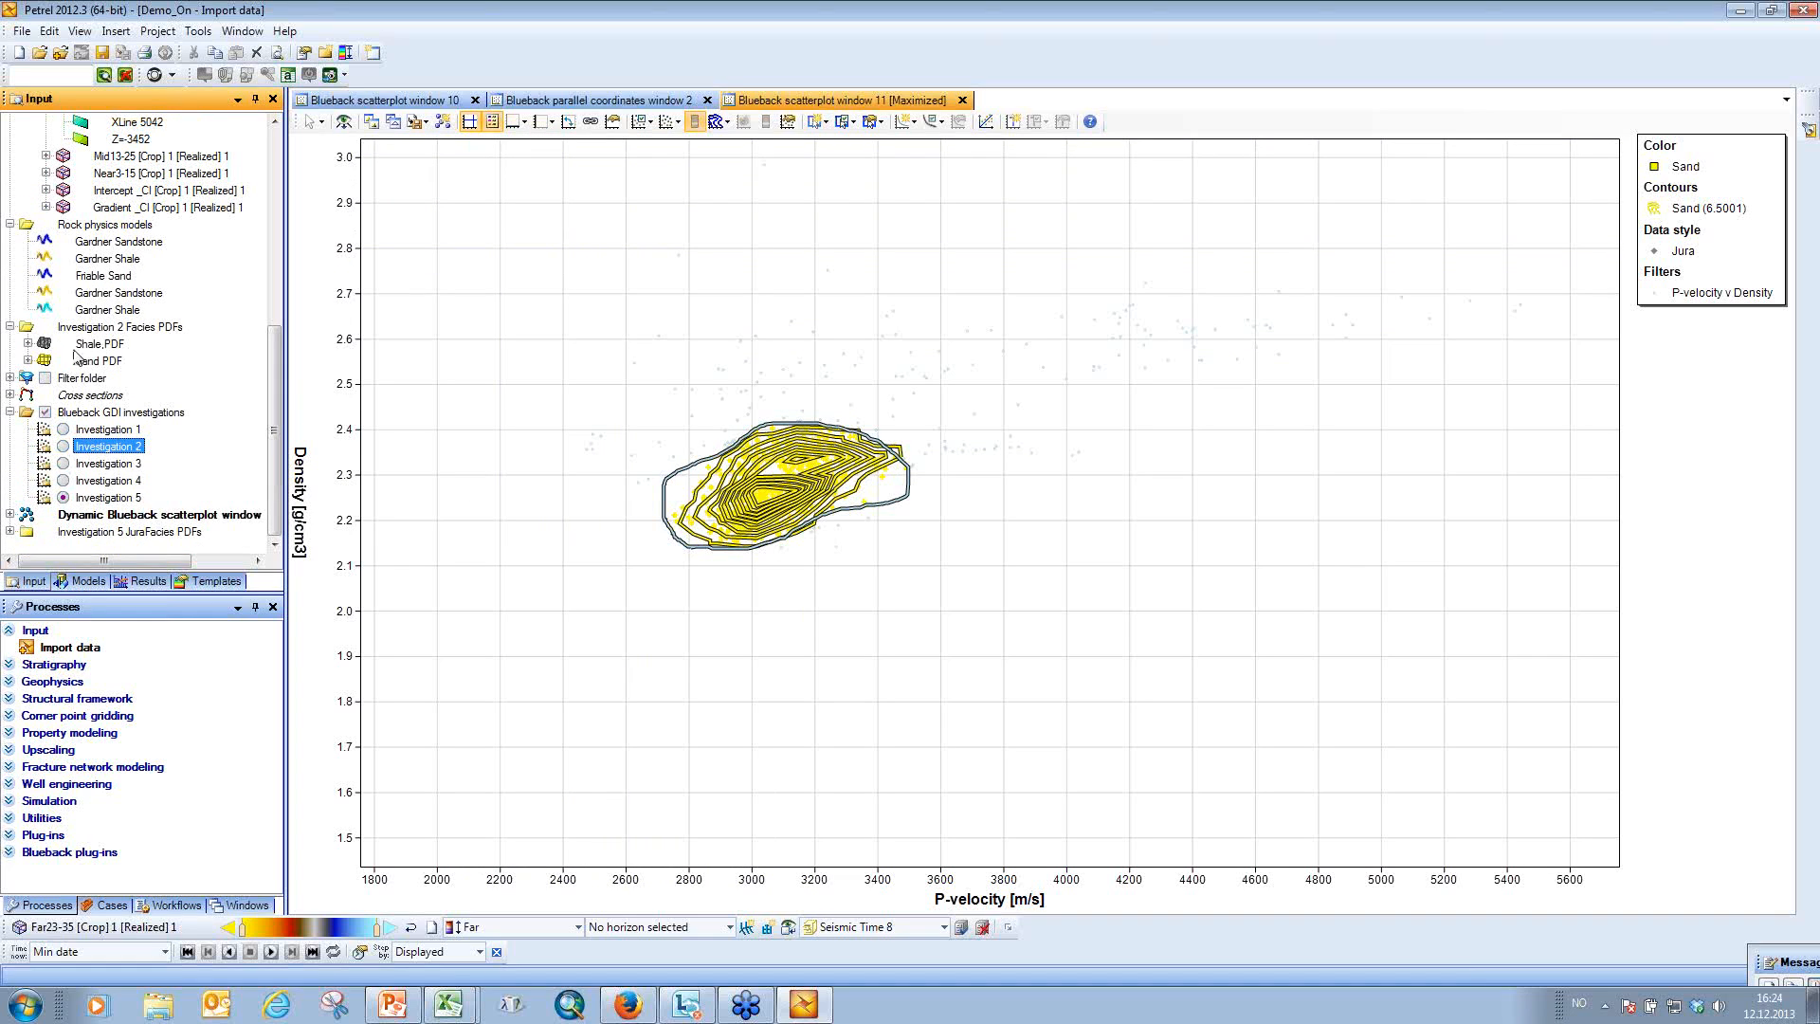
click(107, 344)
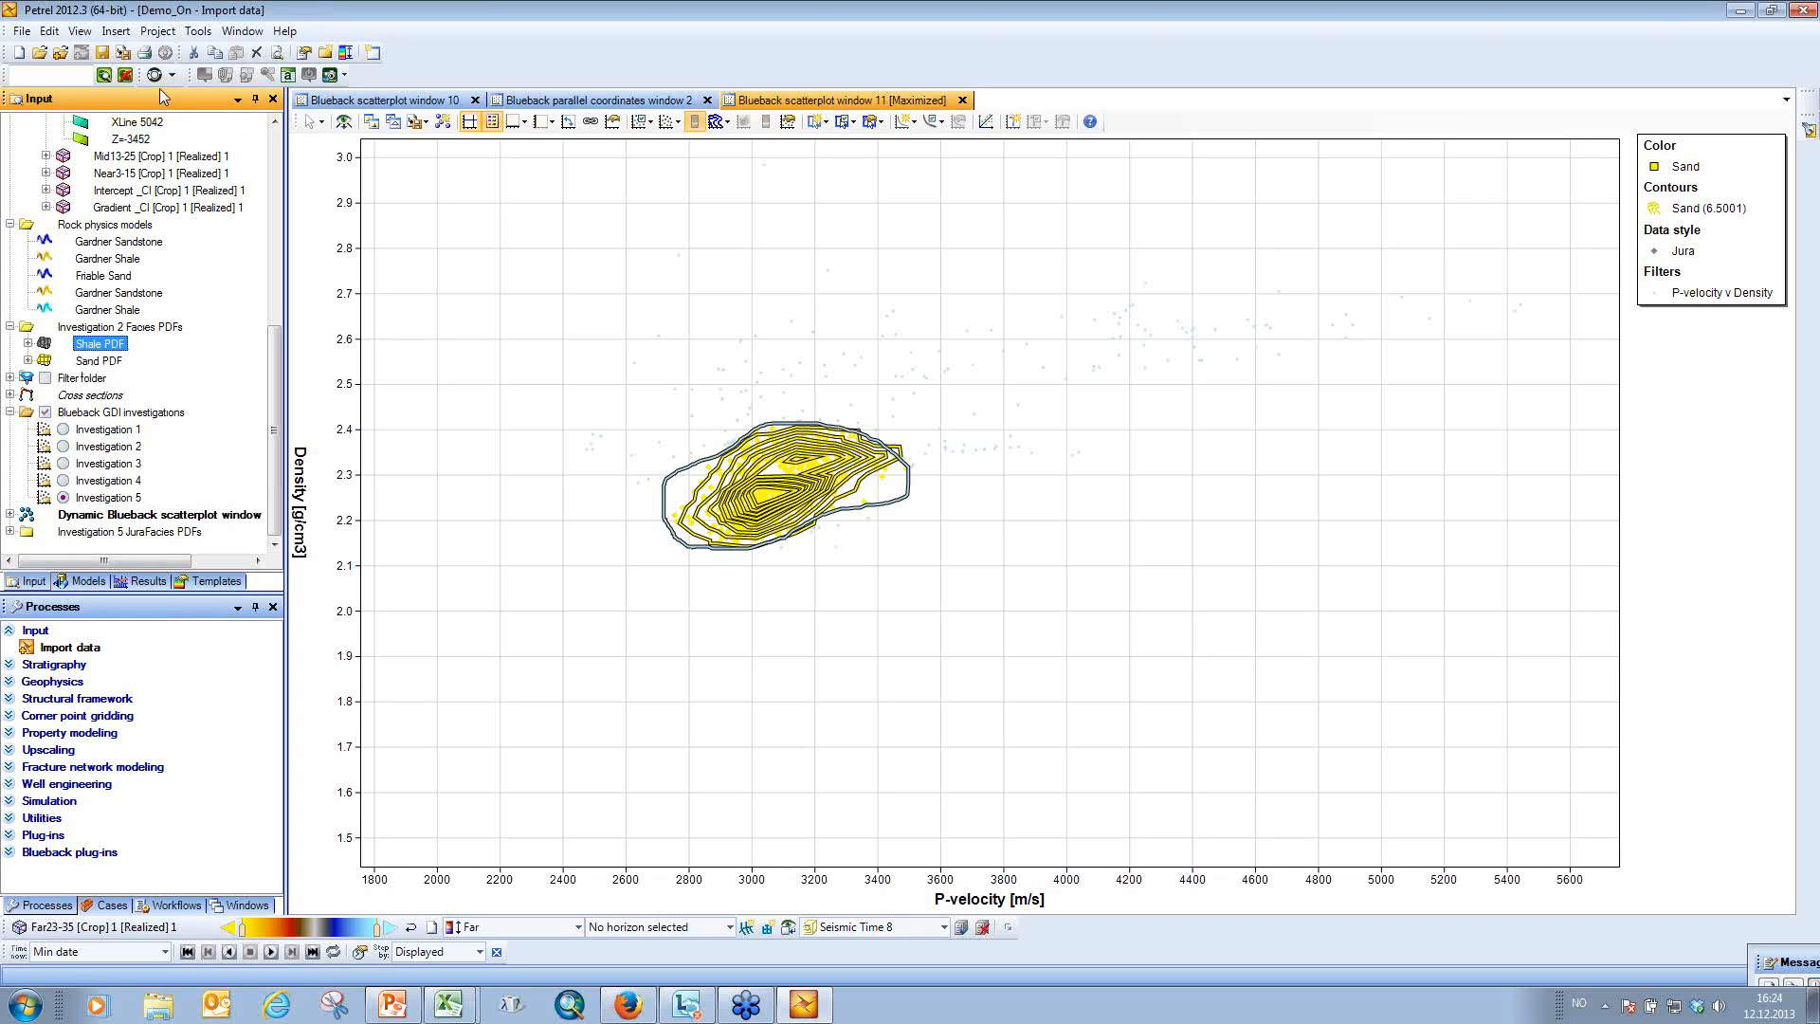
View the Bayesian classification tool settings among the Rock physics tools in Blueback home, and close the dialog without applying anything.
click(156, 77)
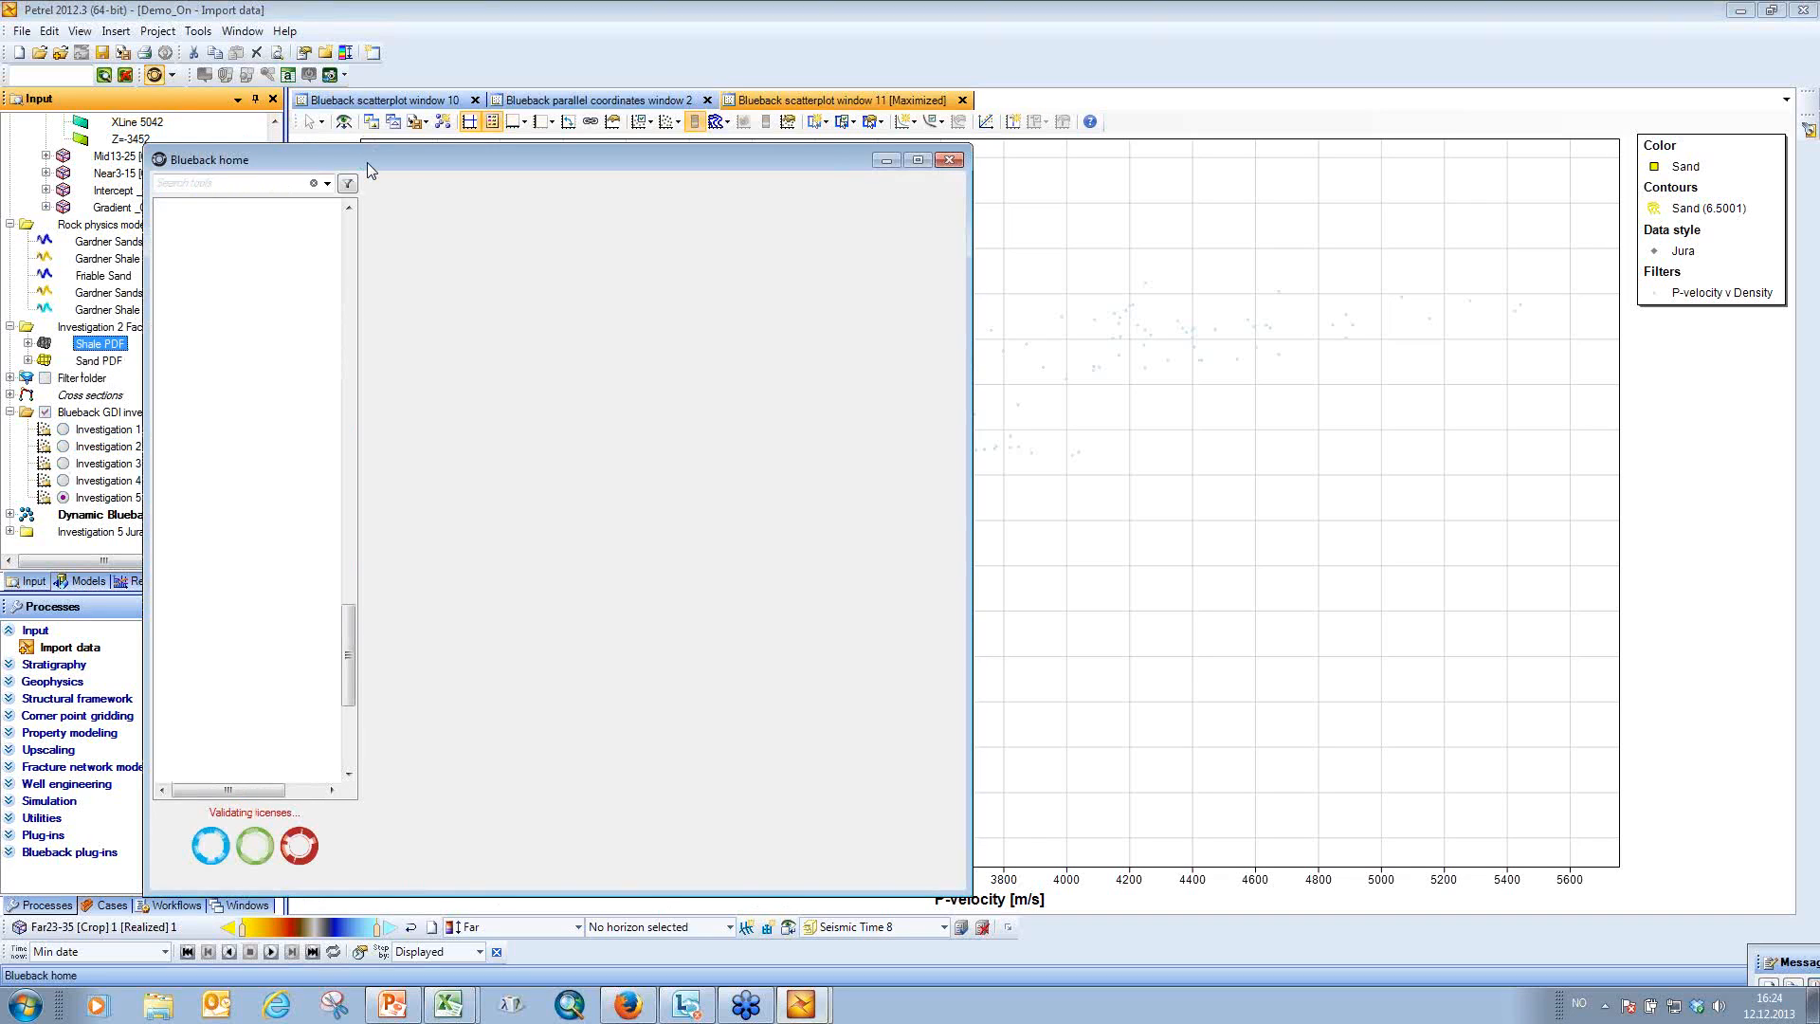
drag(367, 162, 684, 173)
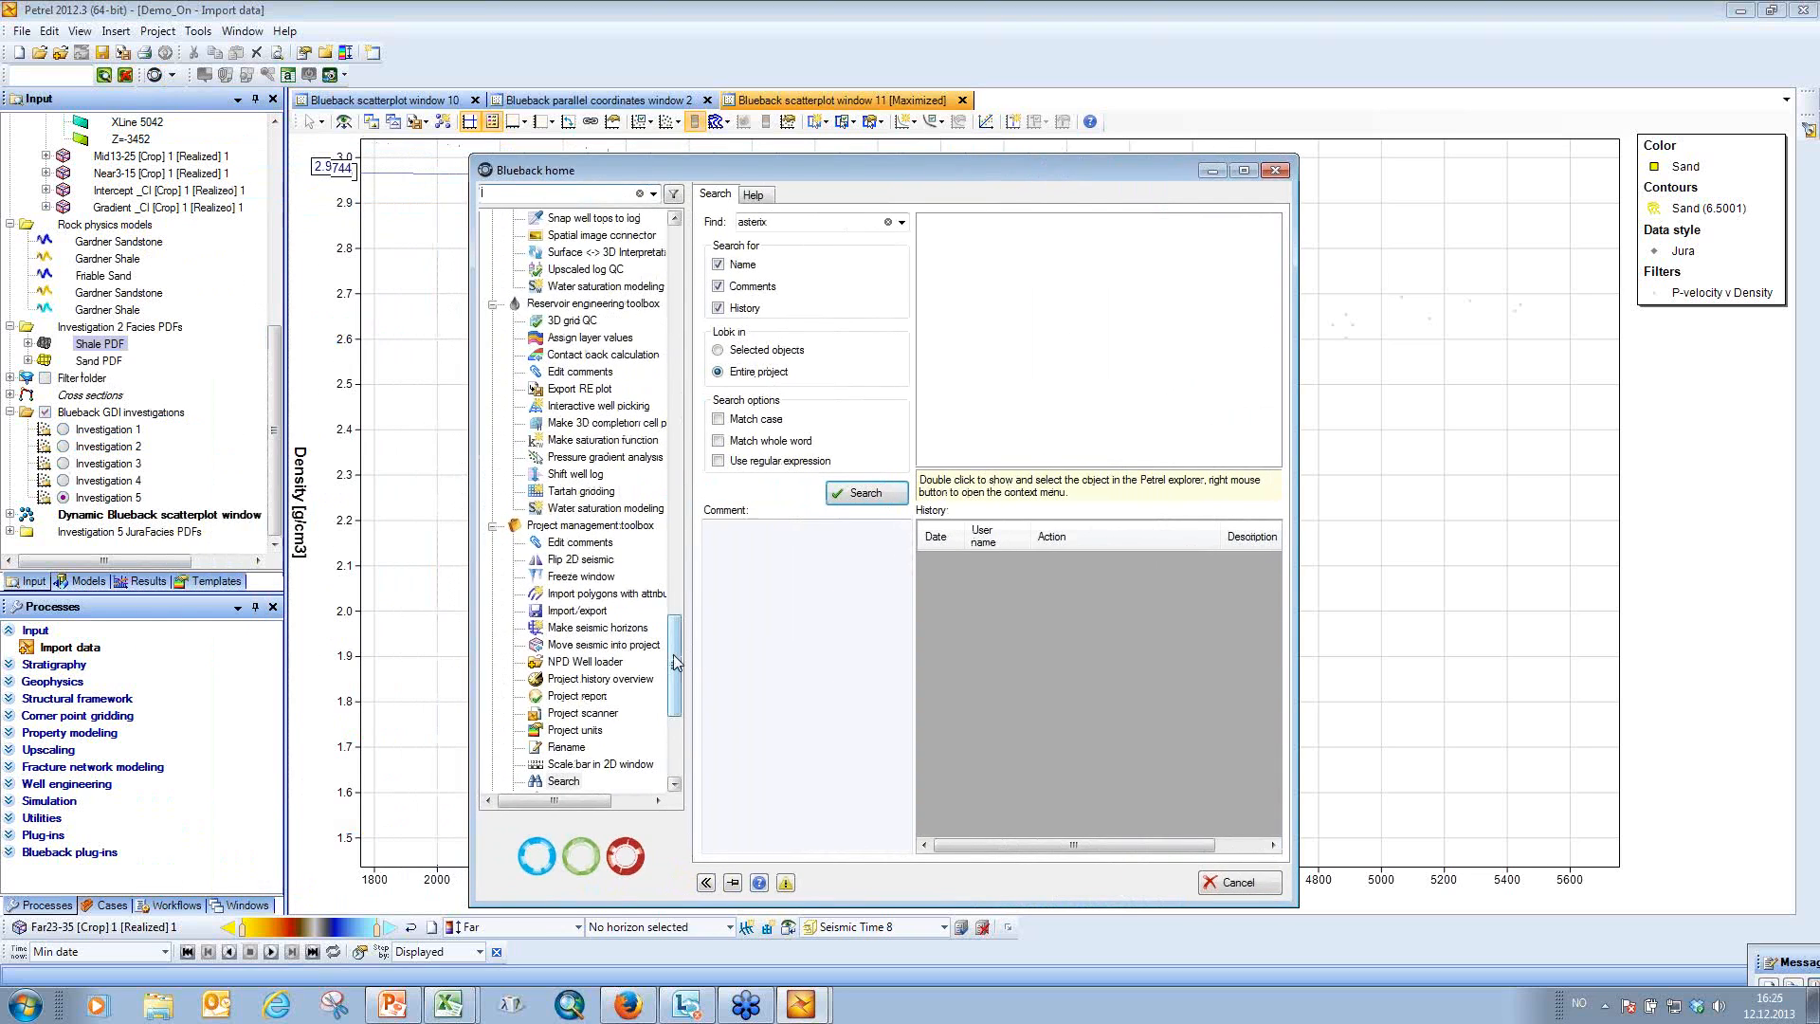
drag(675, 662, 674, 304)
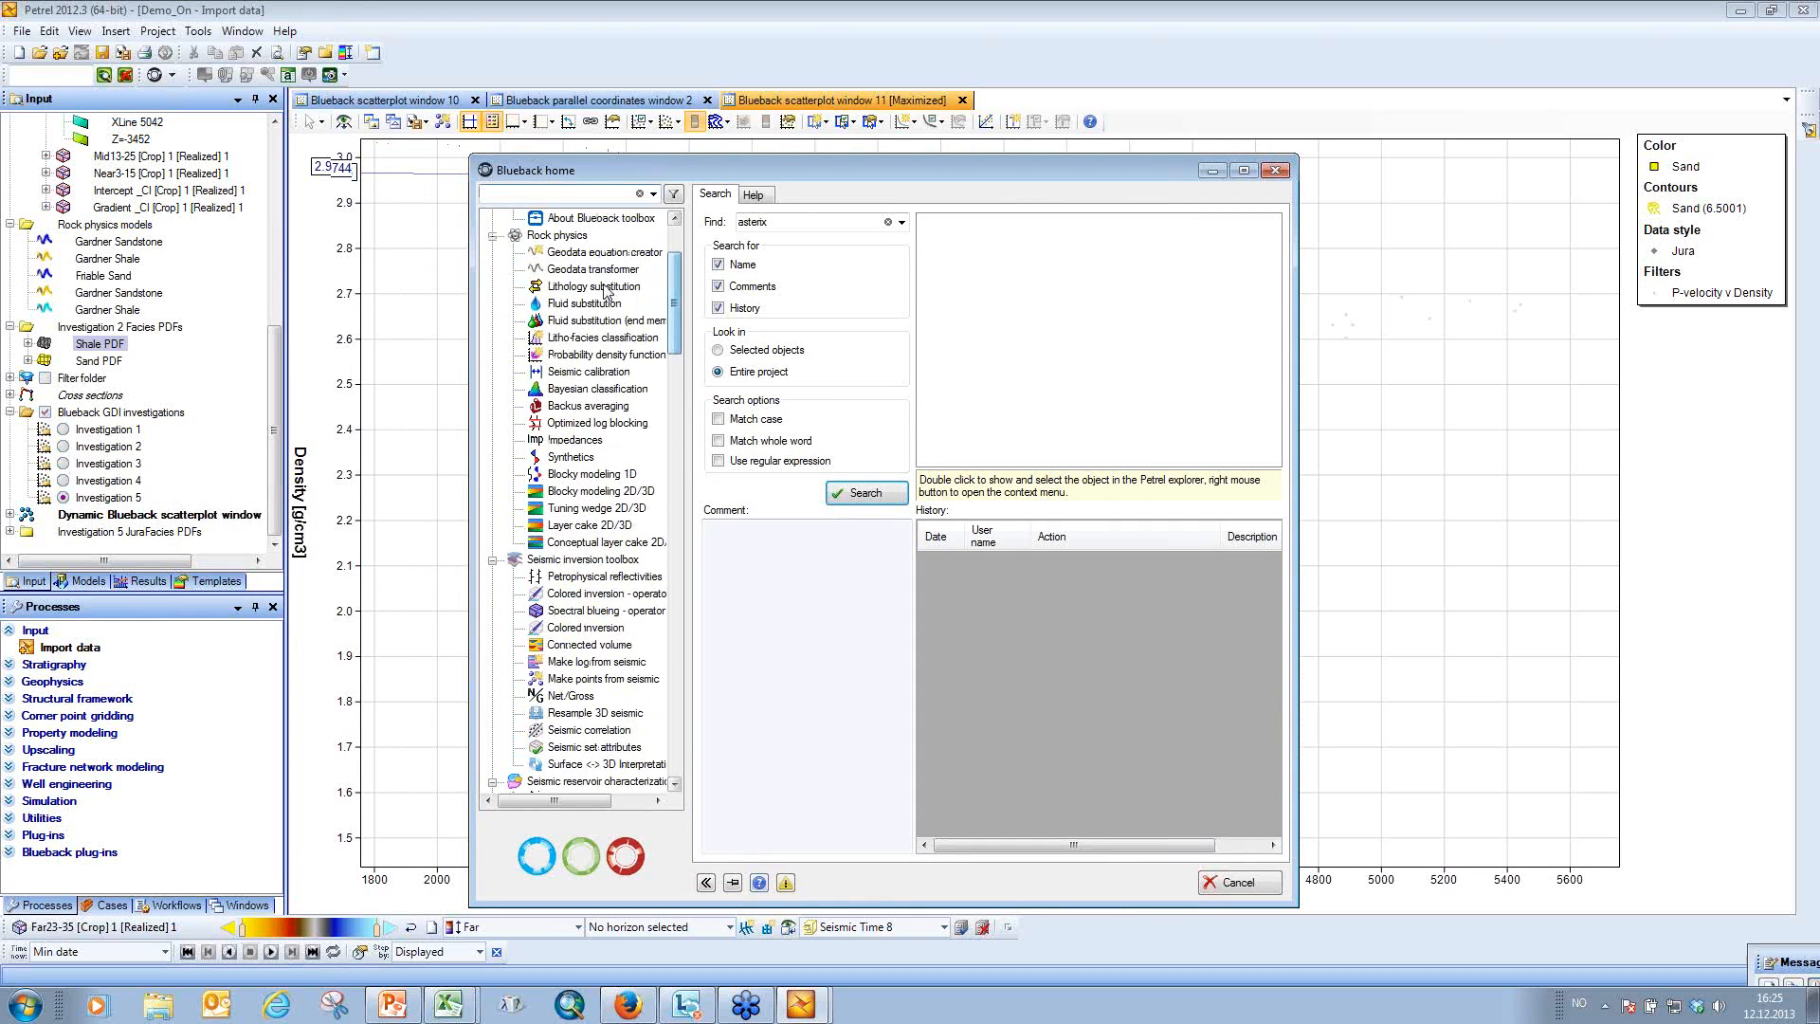
click(581, 389)
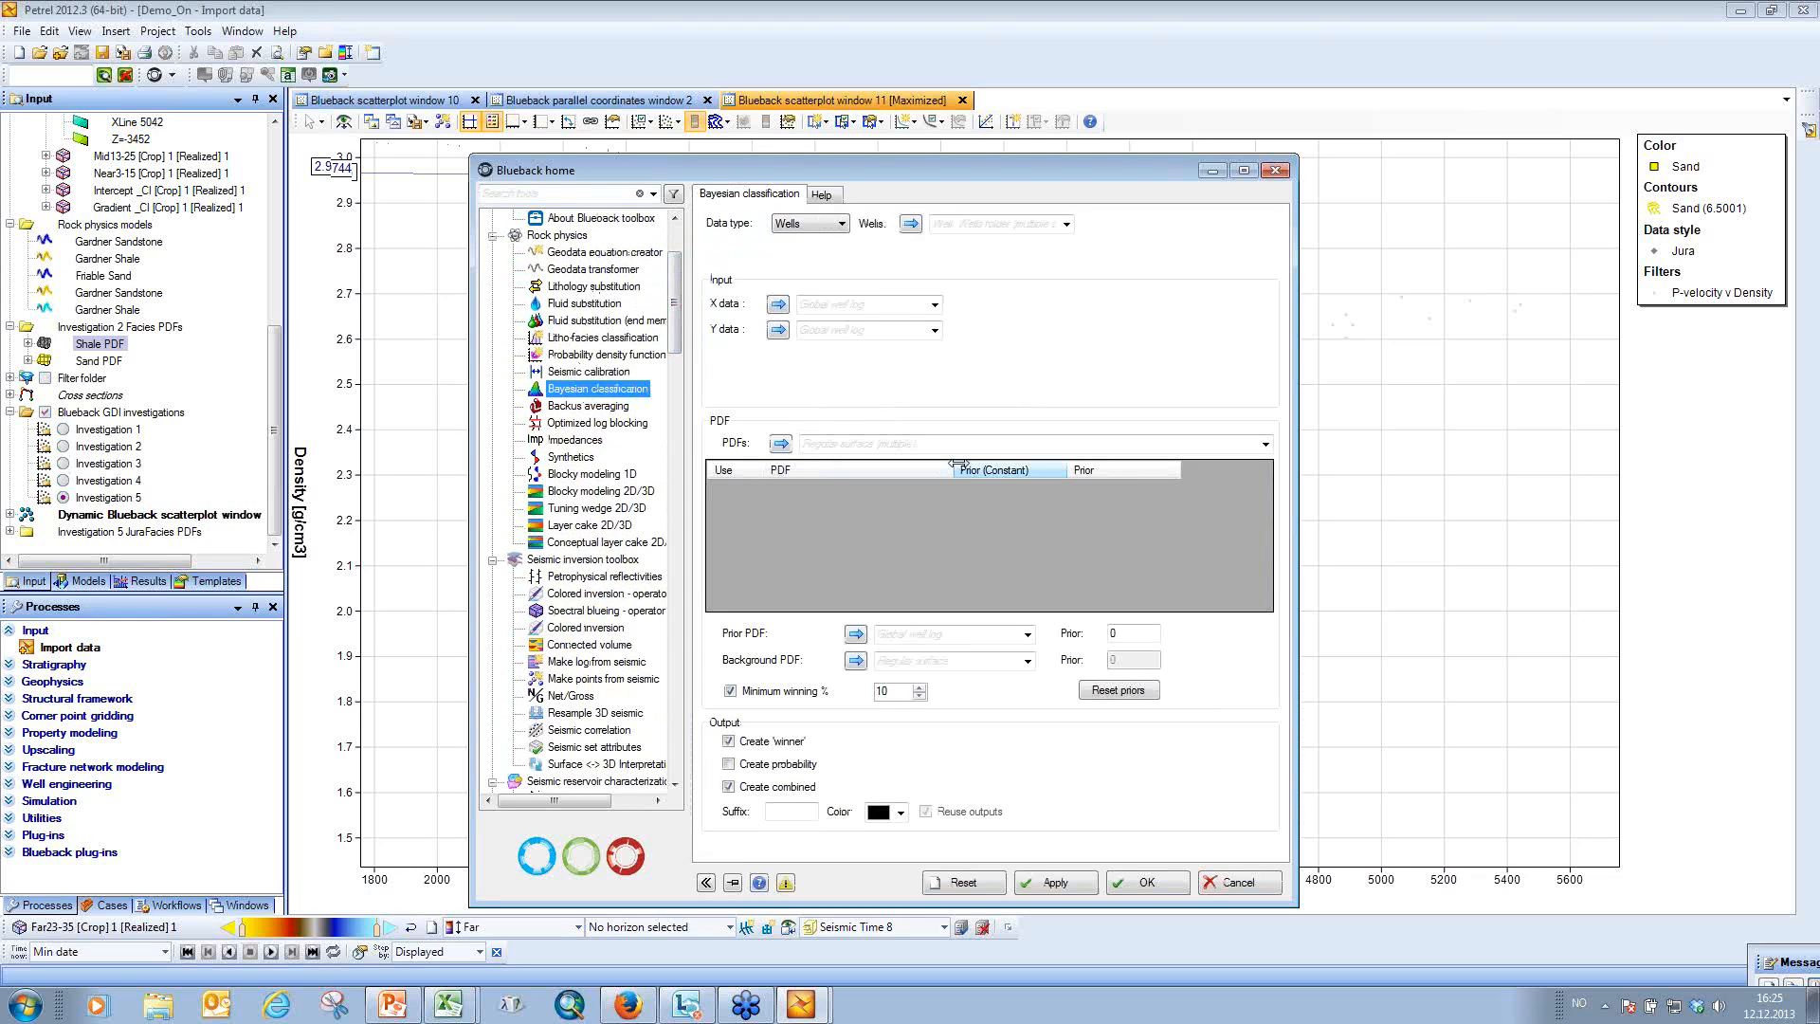
click(1276, 170)
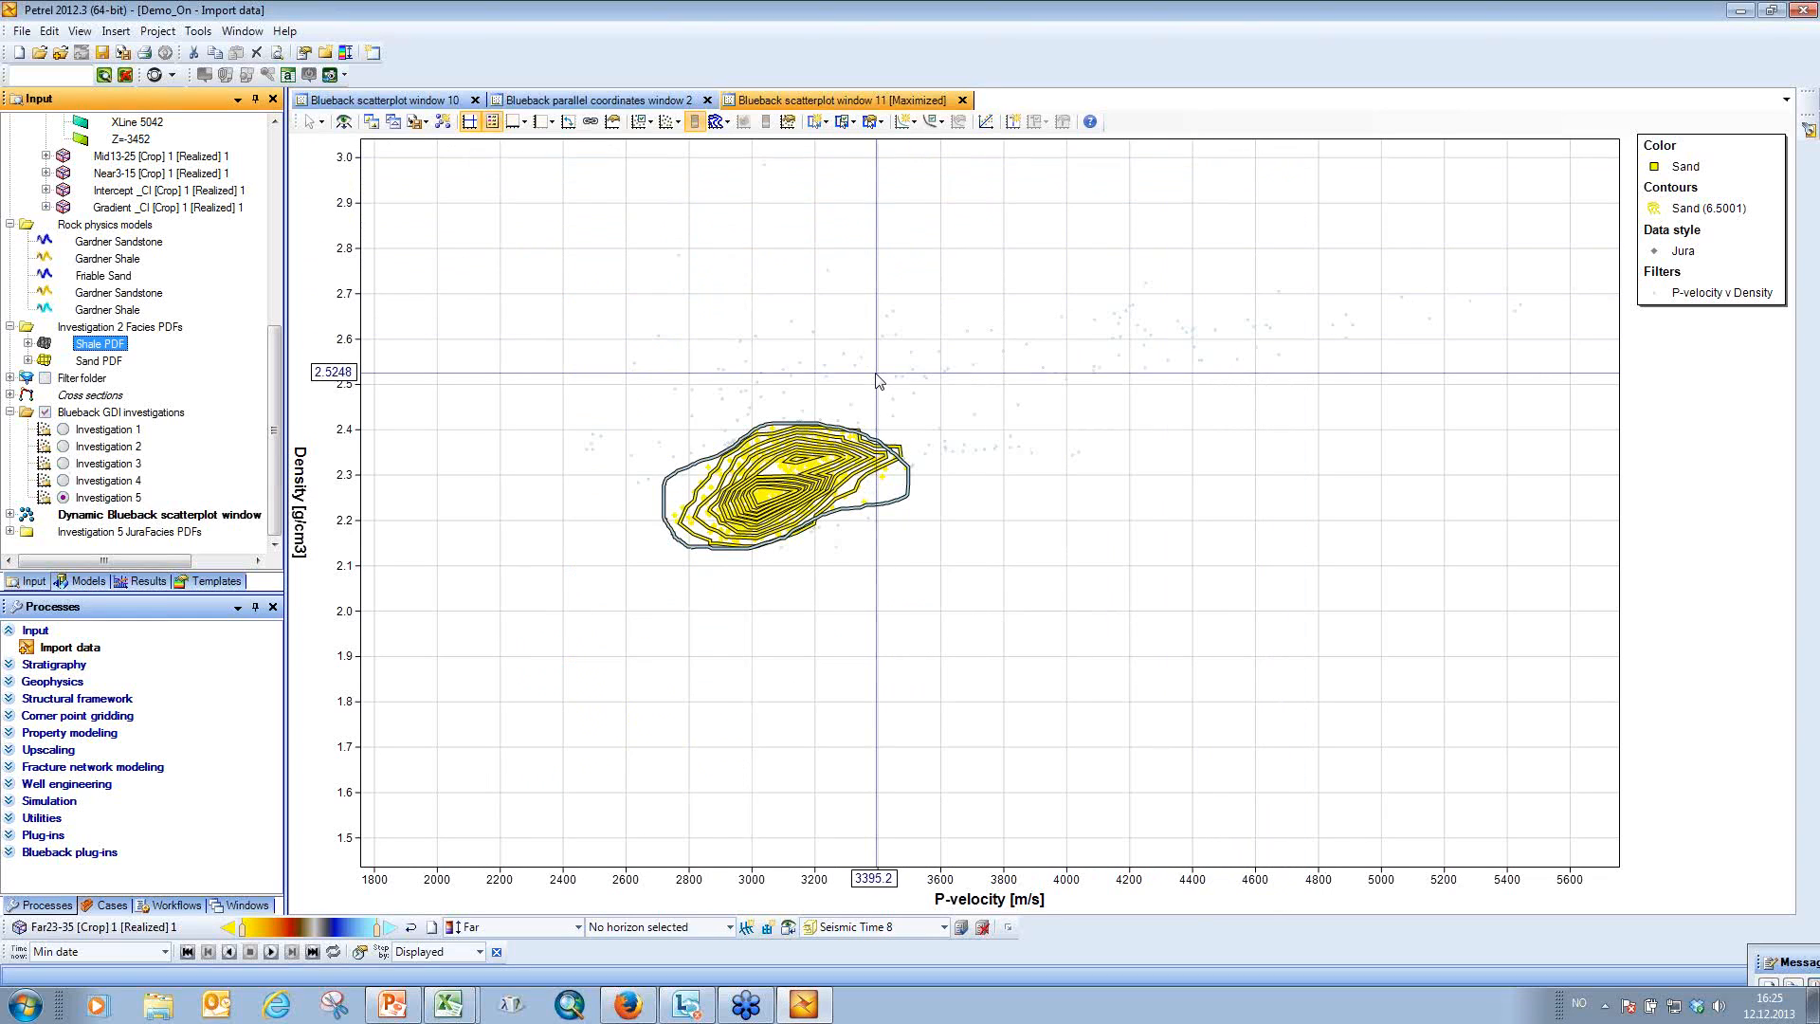
Switch to the PowerPoint presentation, start the slide show from the current Demo slide and advance to the Easy Data Selection and Setup slide.
click(393, 1005)
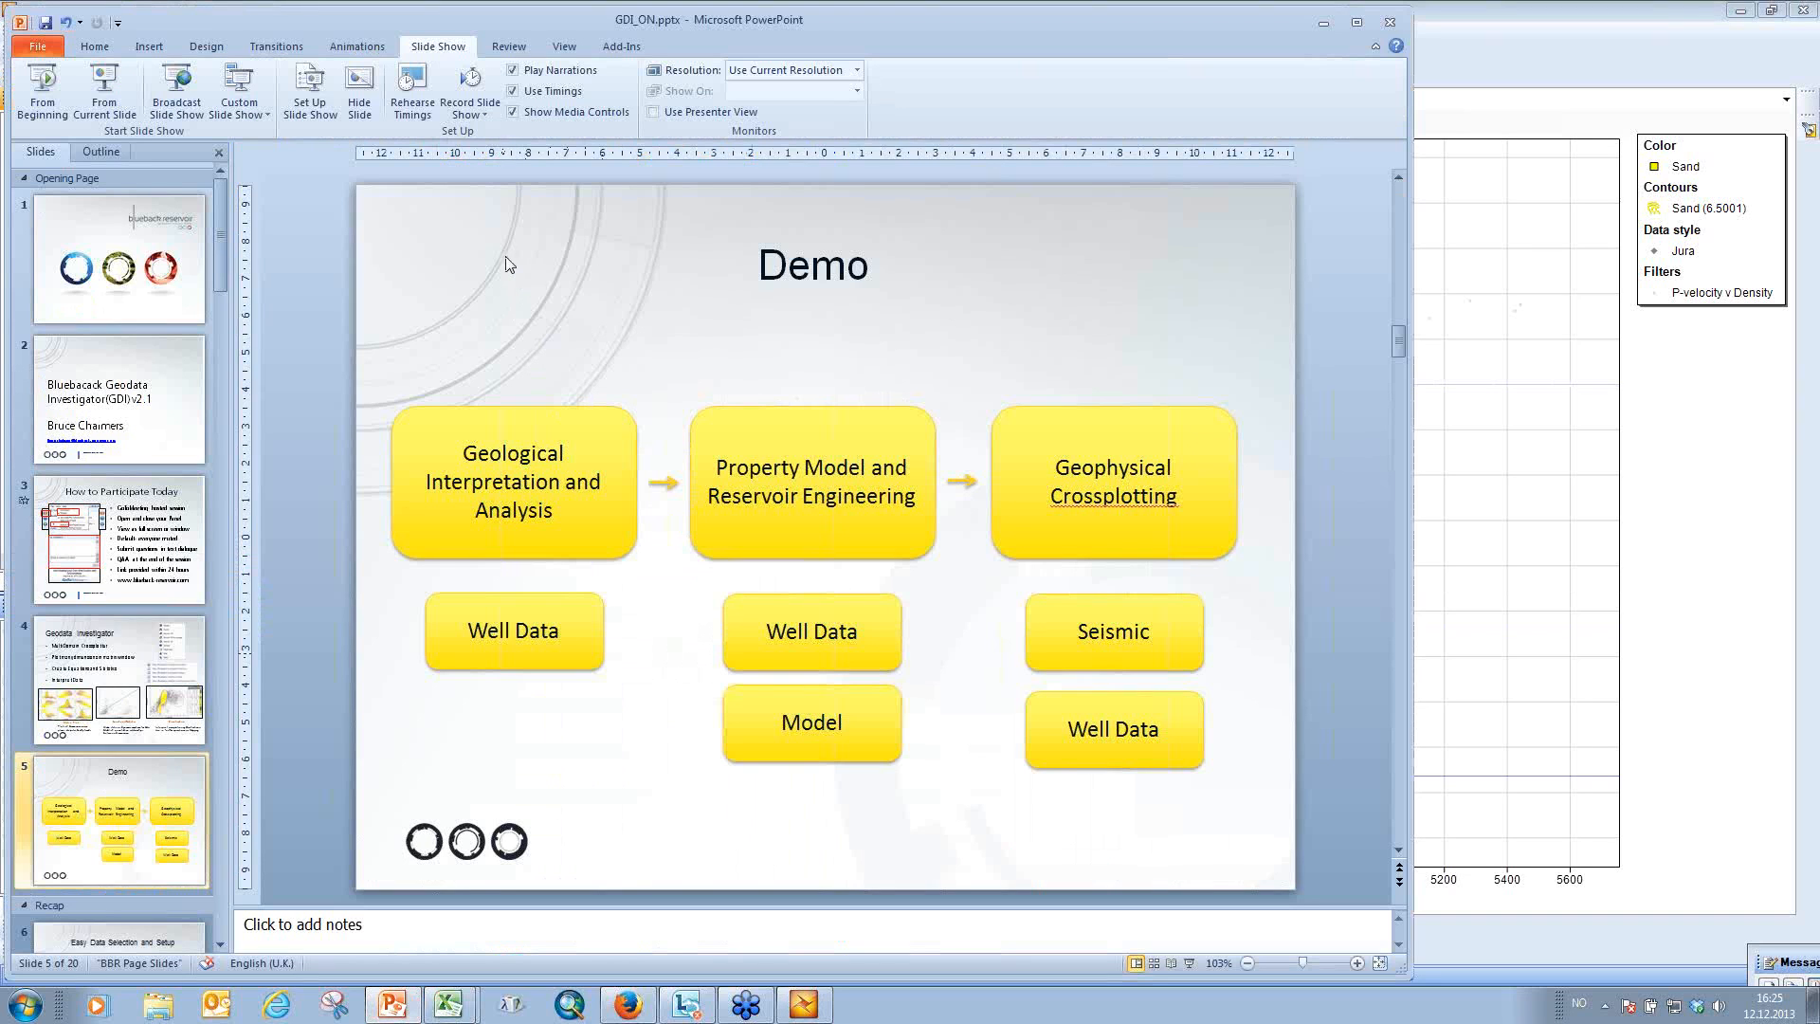
click(107, 88)
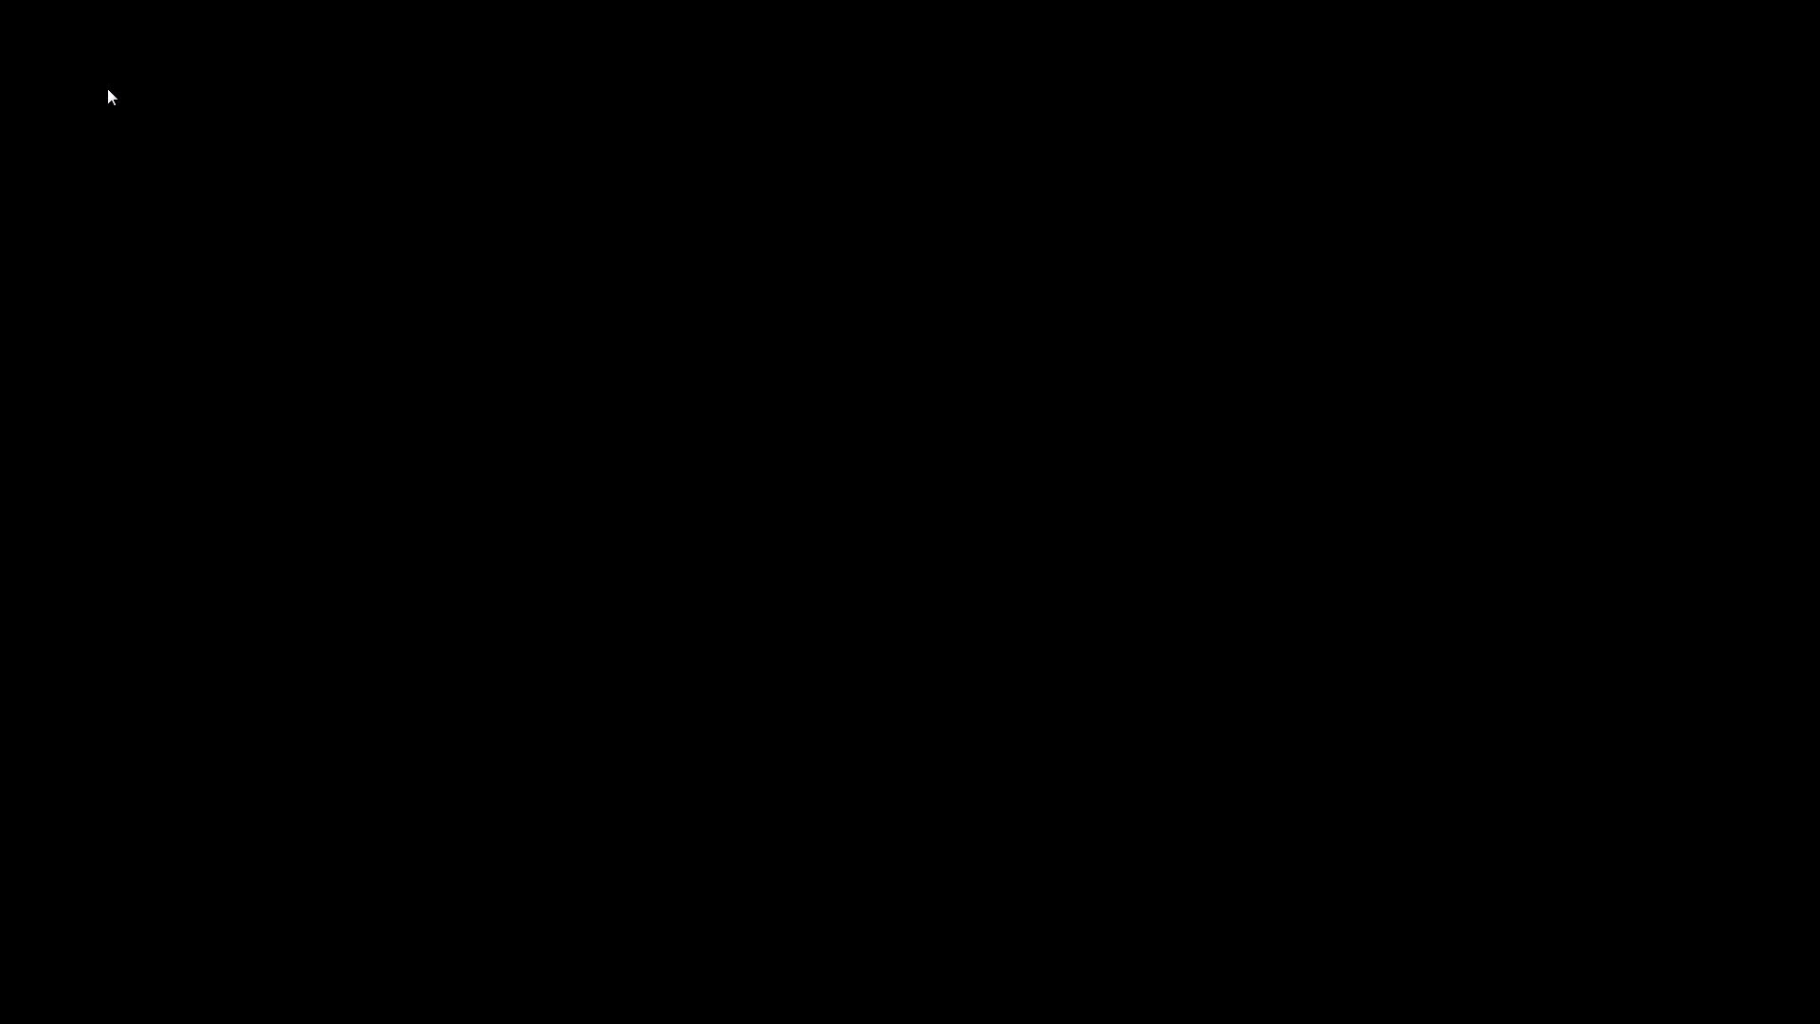
key(Right)
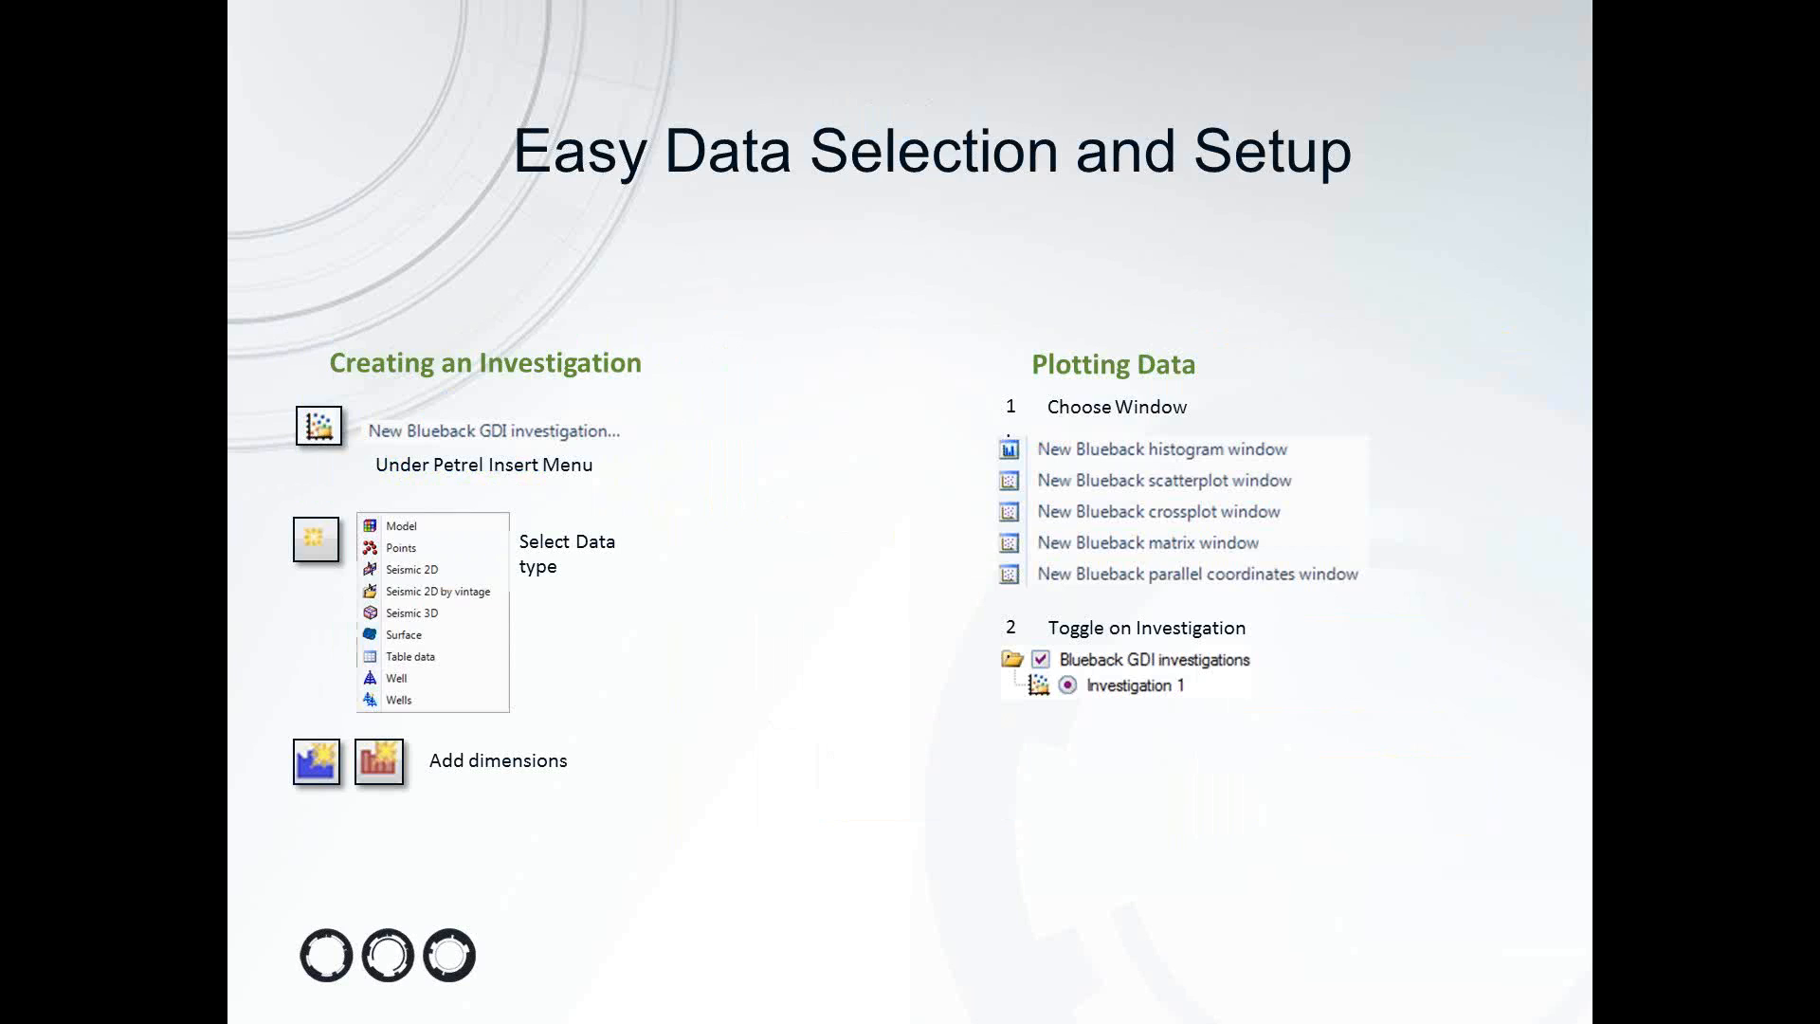